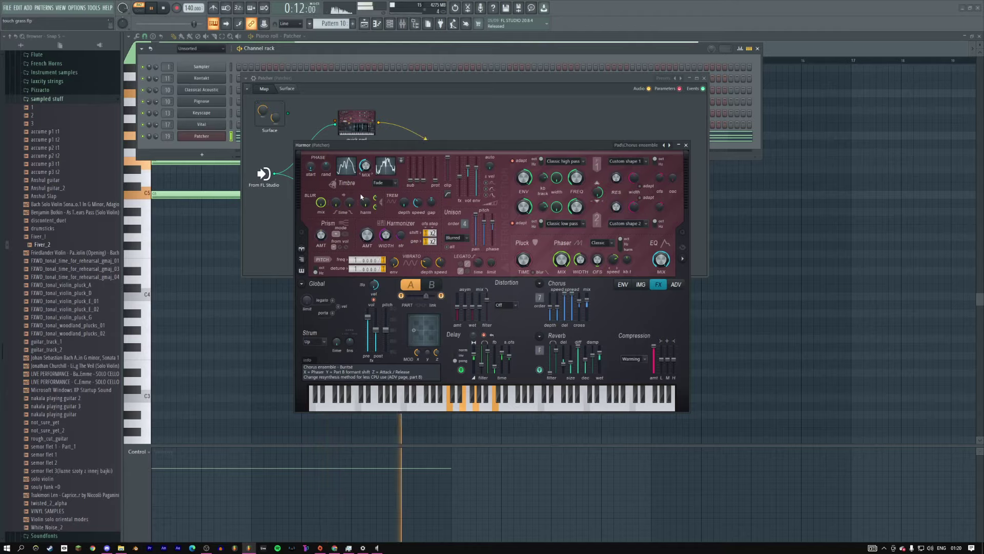
Step: Stop playback, switch to Chrome, close the "Awesome products" tab and open the laxcitymusic Twitch stream page
key(space)
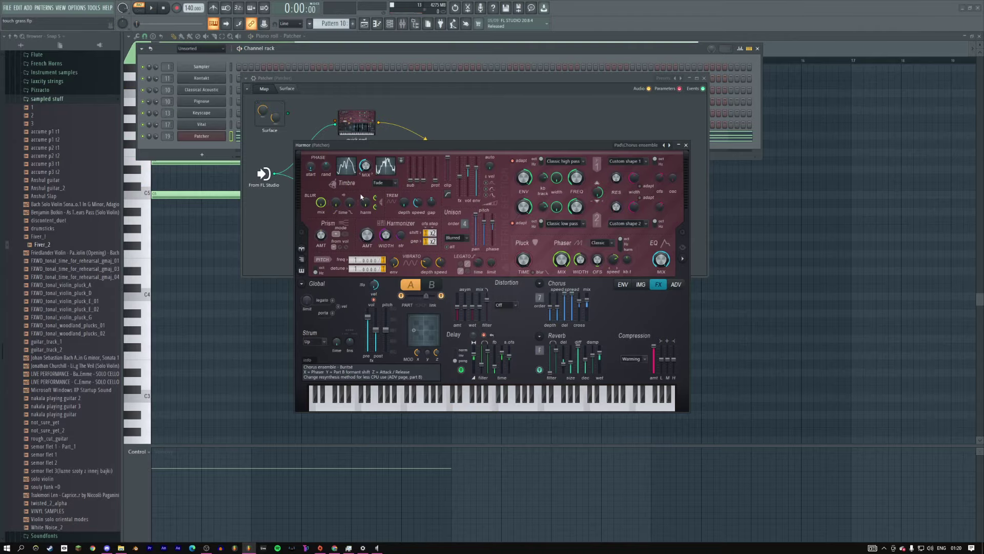
key(alt+Tab)
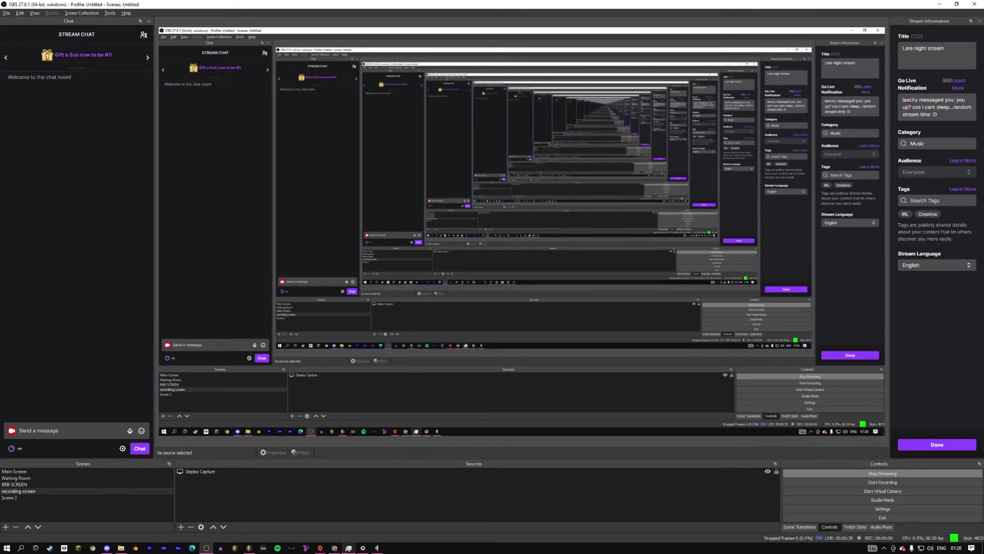
click(336, 547)
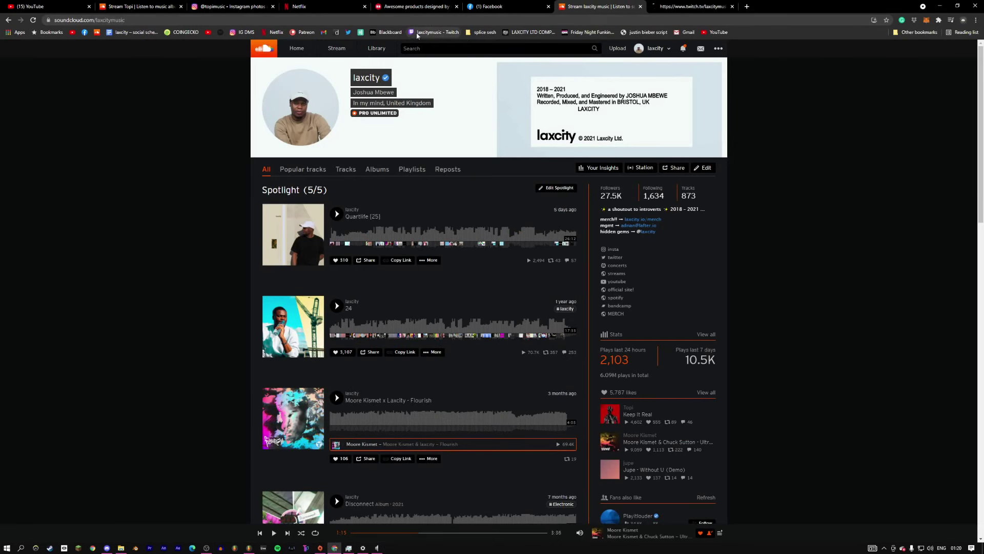
middle_click(411, 6)
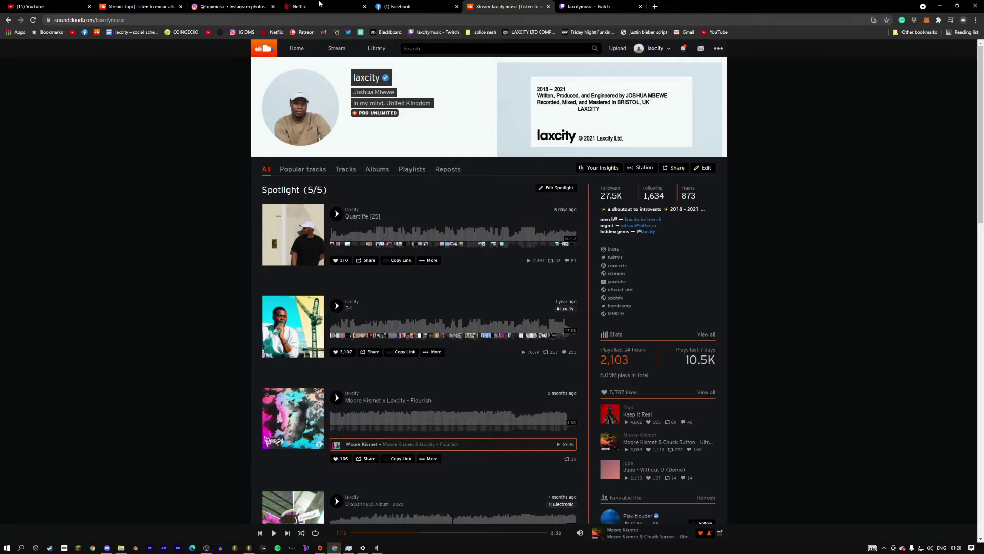
click(594, 6)
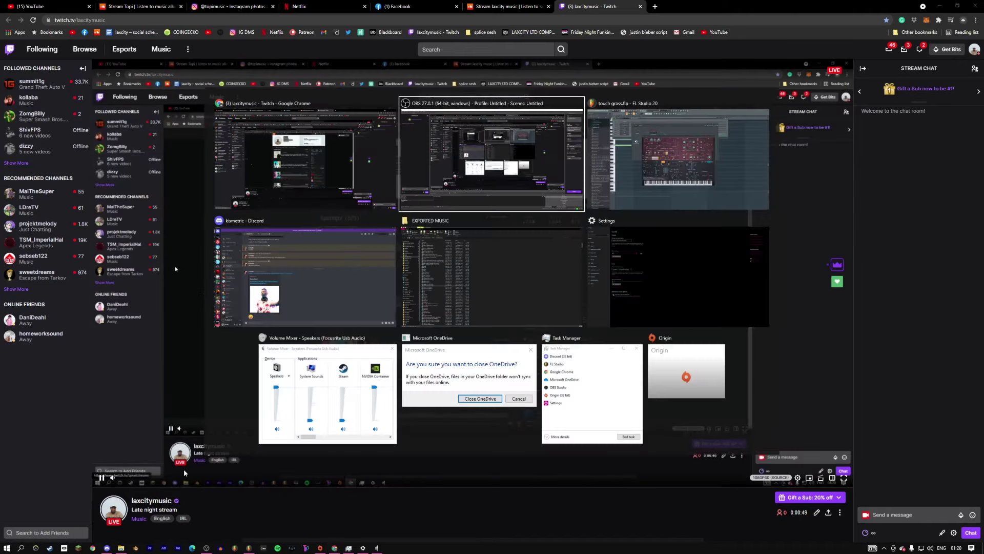
Step: Check the live stream output in OBS and on the Twitch page, and return to FL Studio
key(alt+Tab)
key(alt+Tab)
key(alt+Tab)
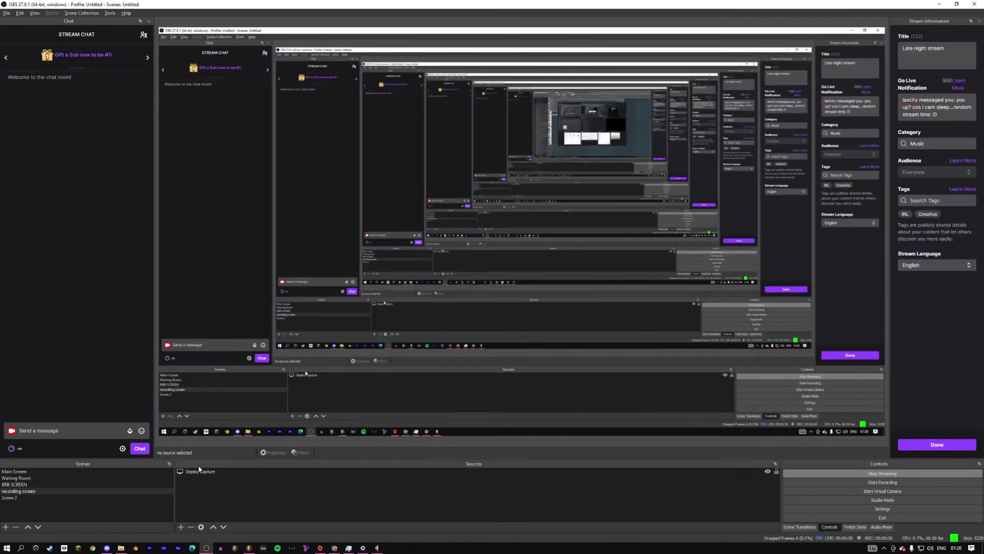
key(alt+Tab)
key(alt+Tab)
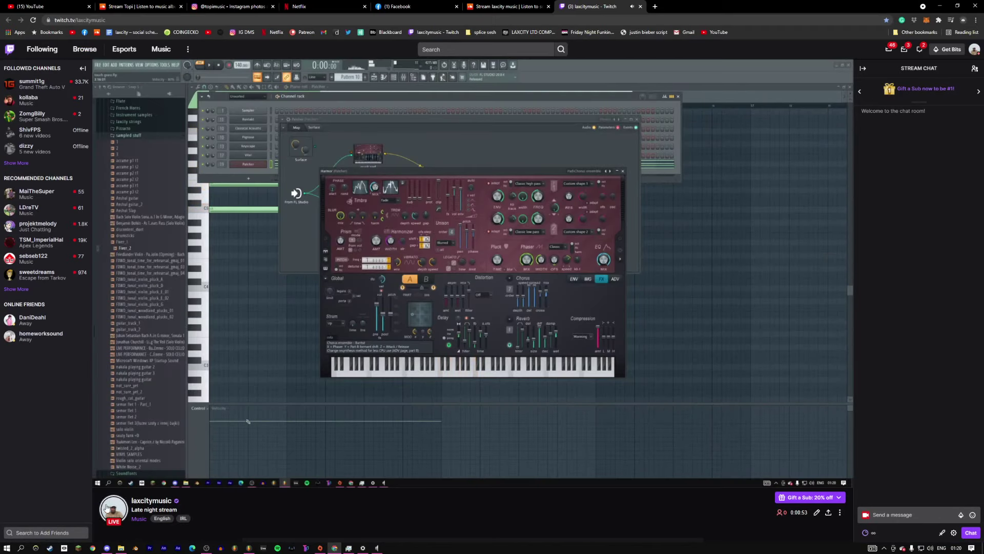
key(alt+Tab)
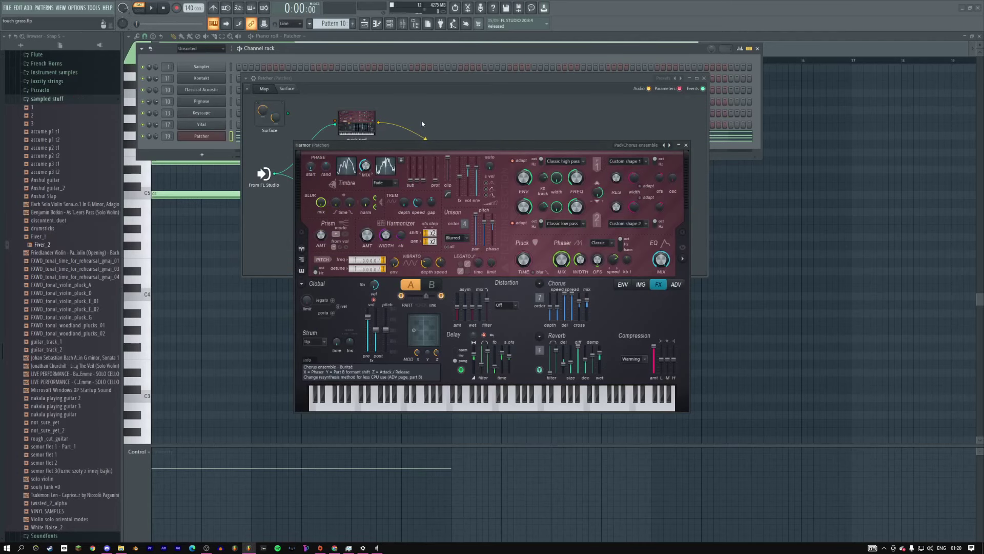
Step: Bring up the playlist and reopen the Patcher channel with its Harmor module
key(F5)
key(space)
click(703, 78)
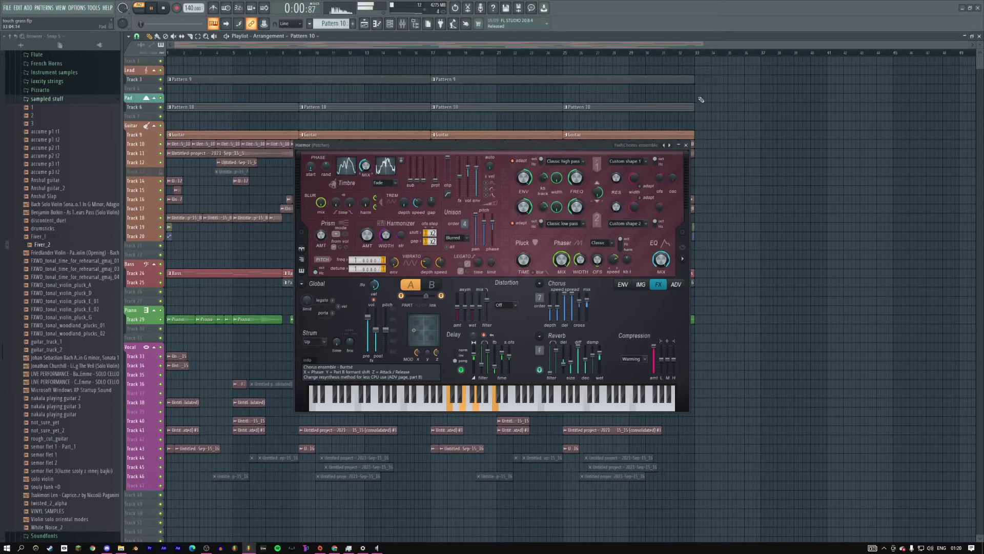
key(space)
key(F6)
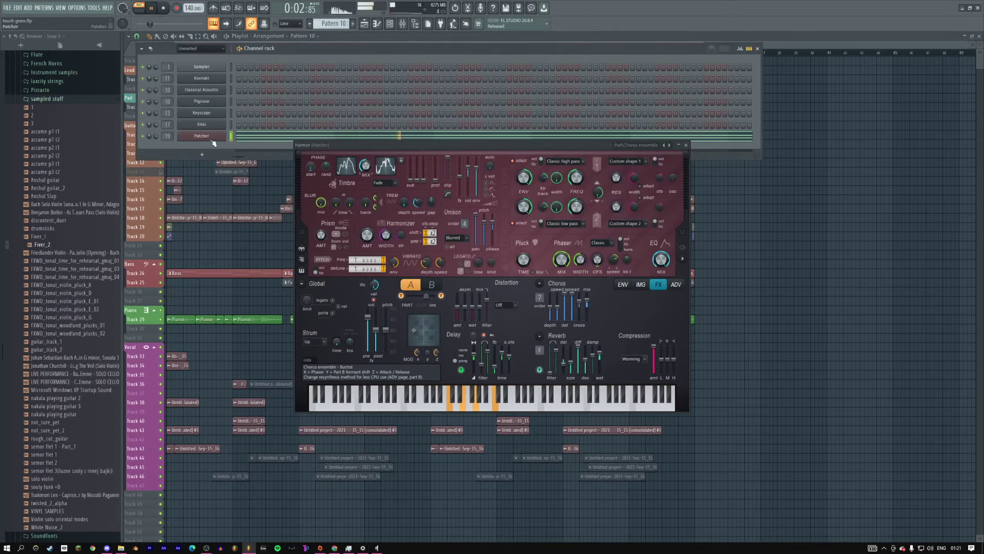
click(211, 138)
click(356, 196)
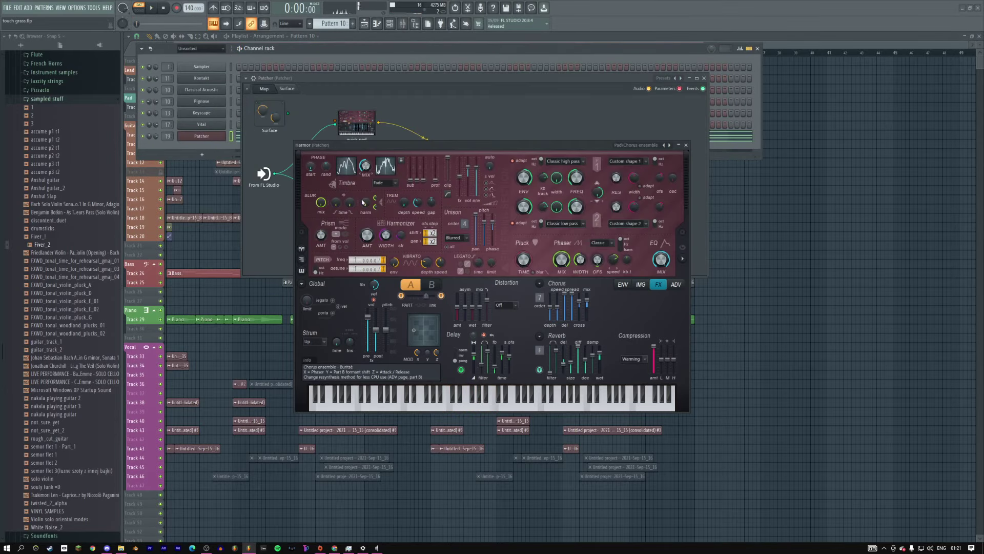
Step: Audition the next four Pad presets in Harmor, from Distant lands through Dreamland and Emblem to Equinox, with the pattern playing
click(670, 145)
key(space)
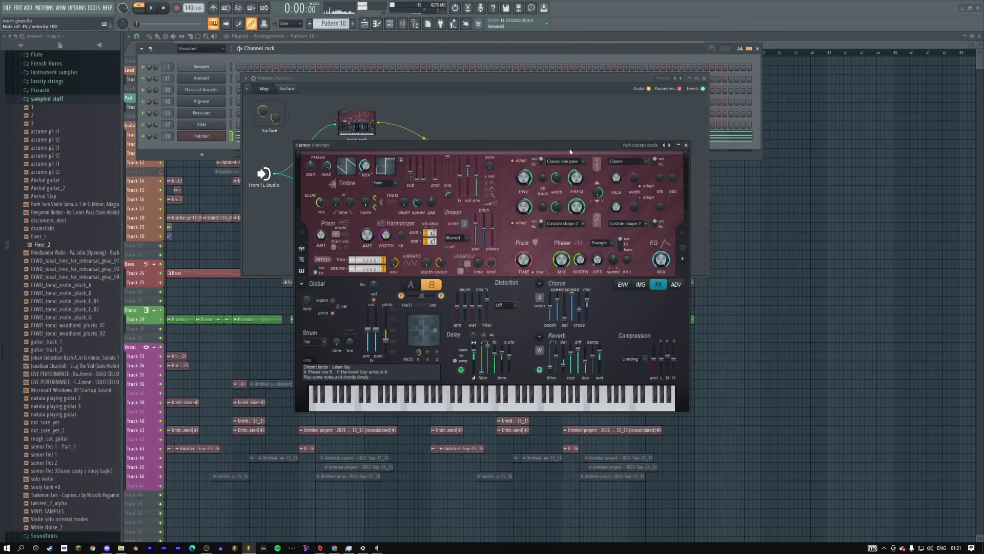
click(670, 145)
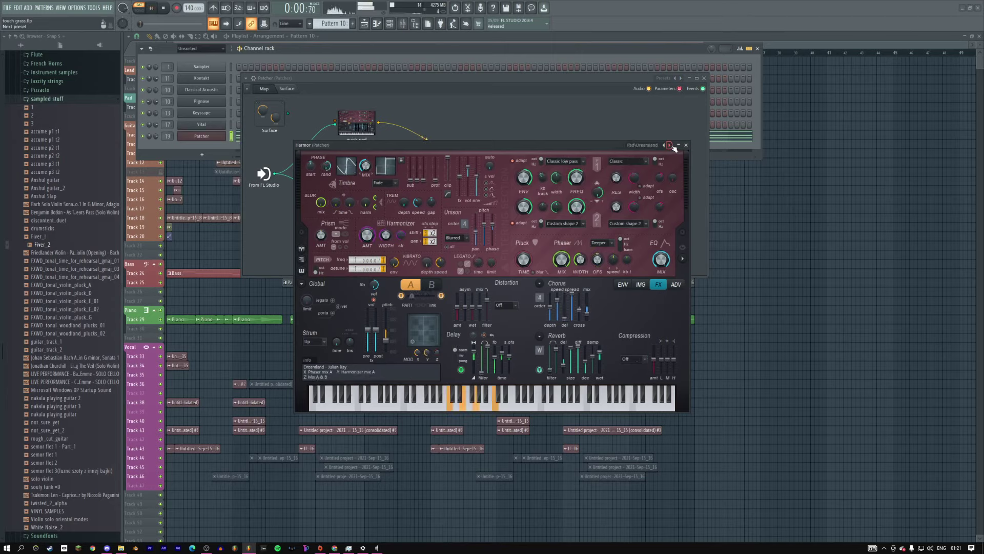
click(669, 145)
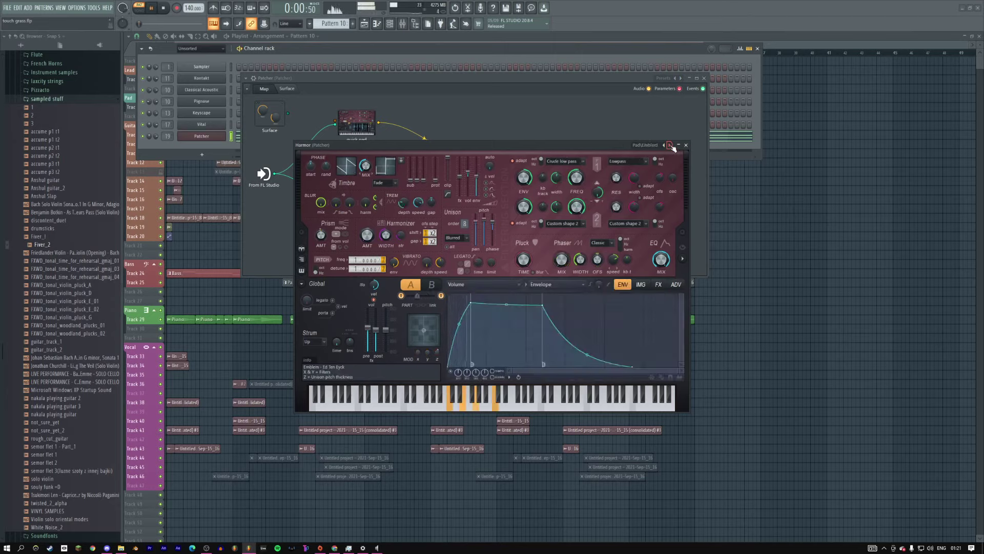
click(670, 145)
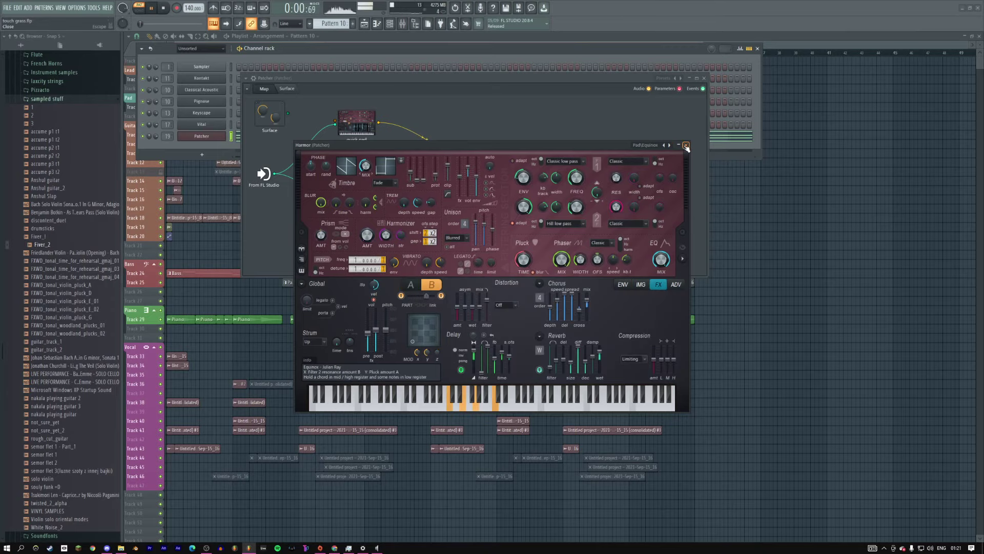
Step: Stop playback, close the Harmor window and delete the Harmor module from the Patcher map
click(686, 145)
key(space)
right_click(368, 195)
click(376, 224)
Step: Add a GMS module below quick pad in the Patcher map and route its output only through Fruity Parametric EQ 2
right_click(361, 194)
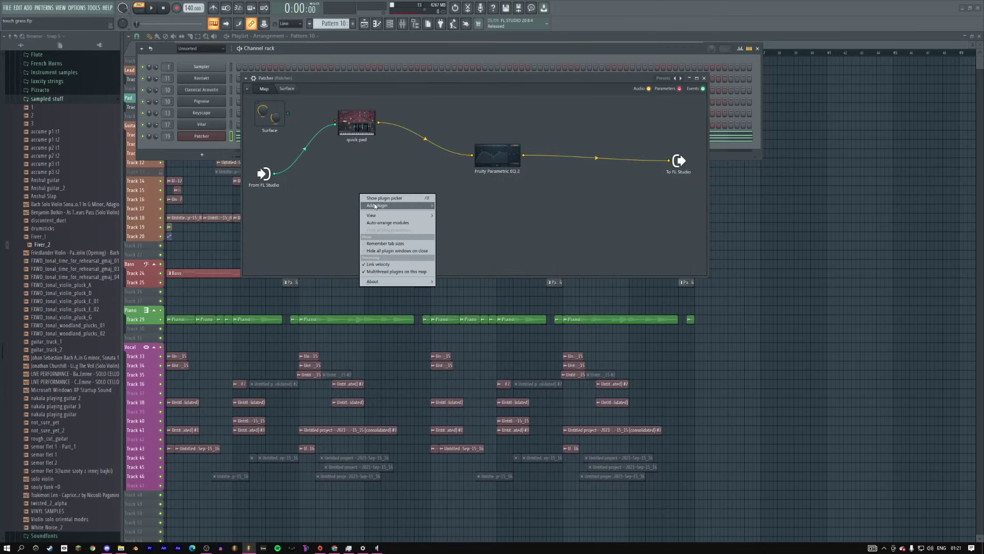
mouse_move(376, 205)
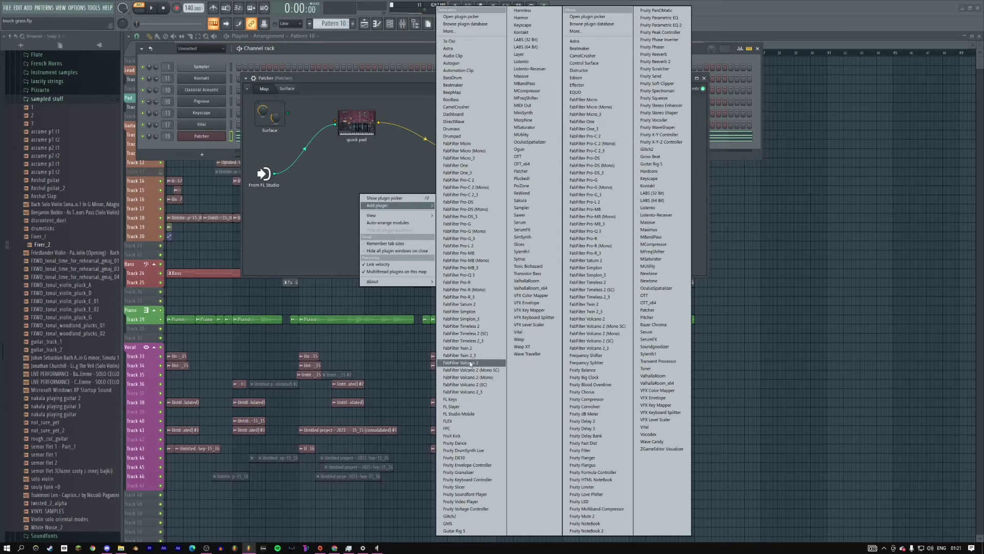
click(453, 524)
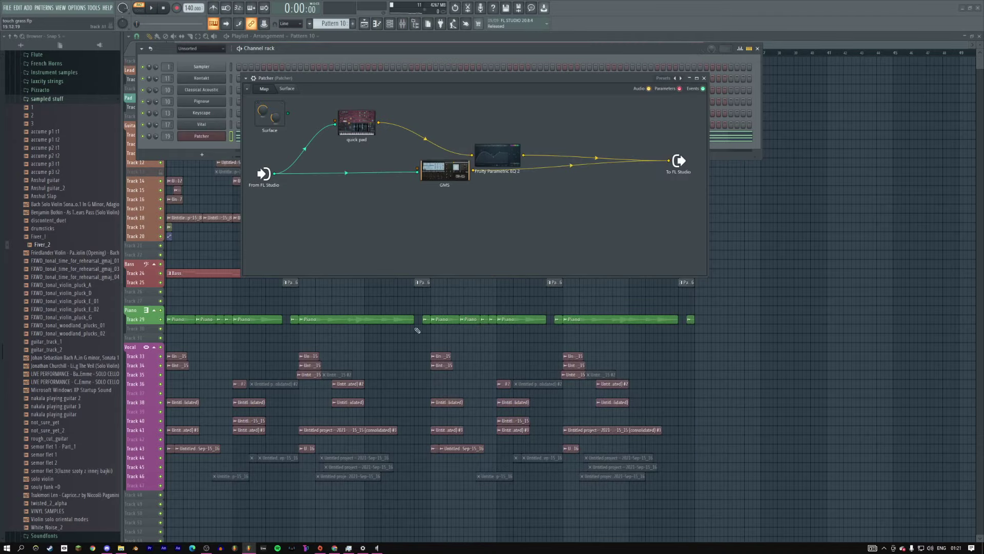
drag(443, 179, 472, 155)
key(space)
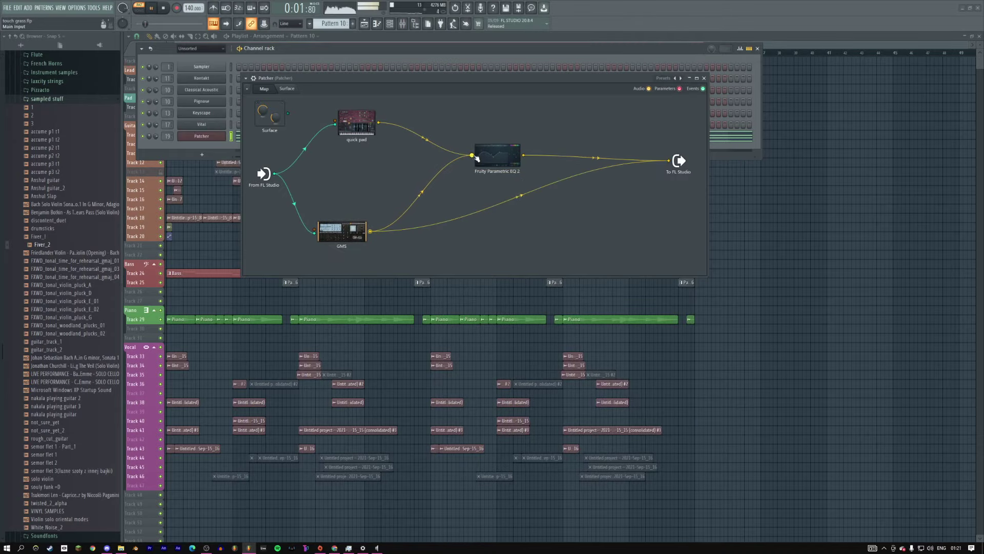
right_click(370, 231)
click(432, 244)
Step: Open the GMS synth and load the Andromeda TE program from the Pads & Textures bank
click(351, 235)
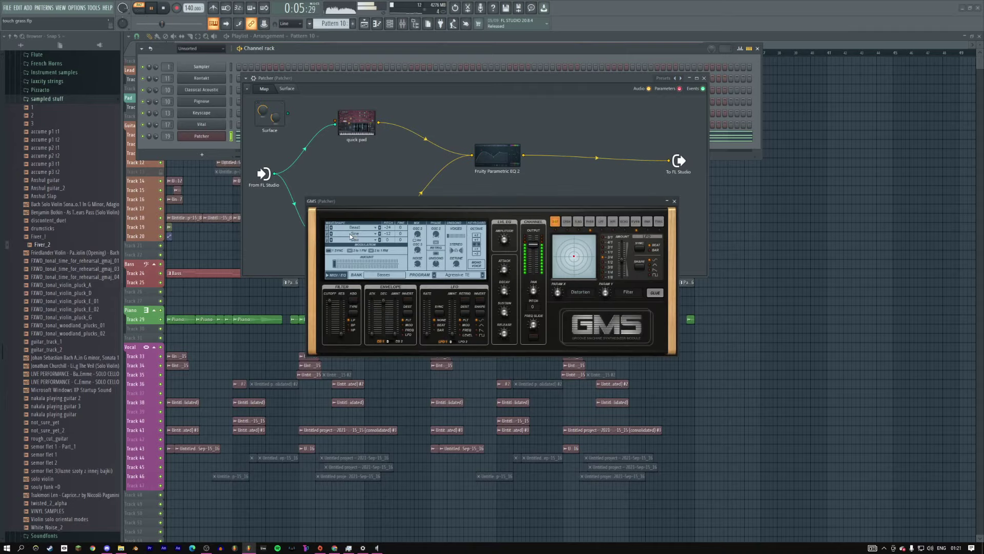
click(373, 275)
click(440, 279)
double_click(528, 251)
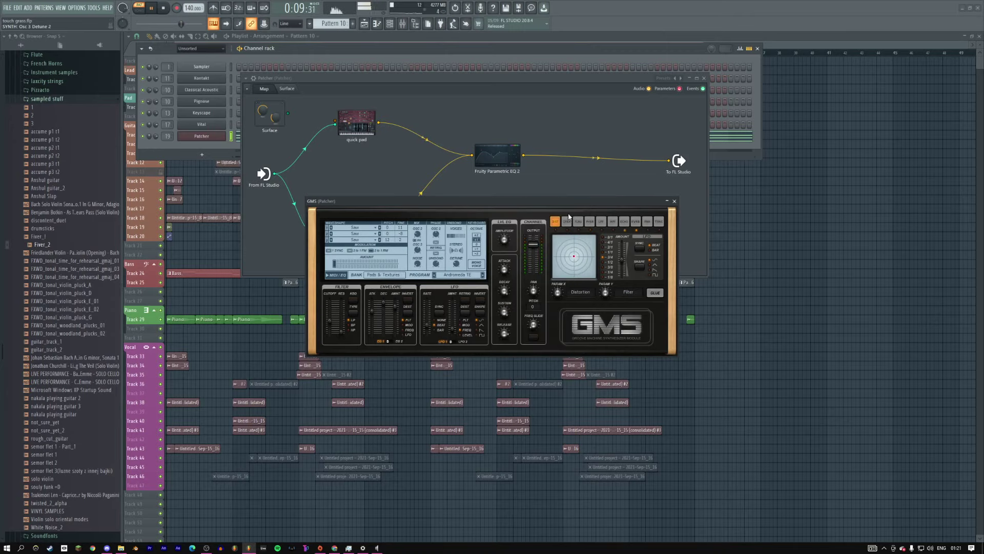
Step: Audition successive GMS programs in the Pads & Textures bank against the pattern, settle on Pad 3 MC and close the synth
key(space)
click(483, 275)
click(482, 276)
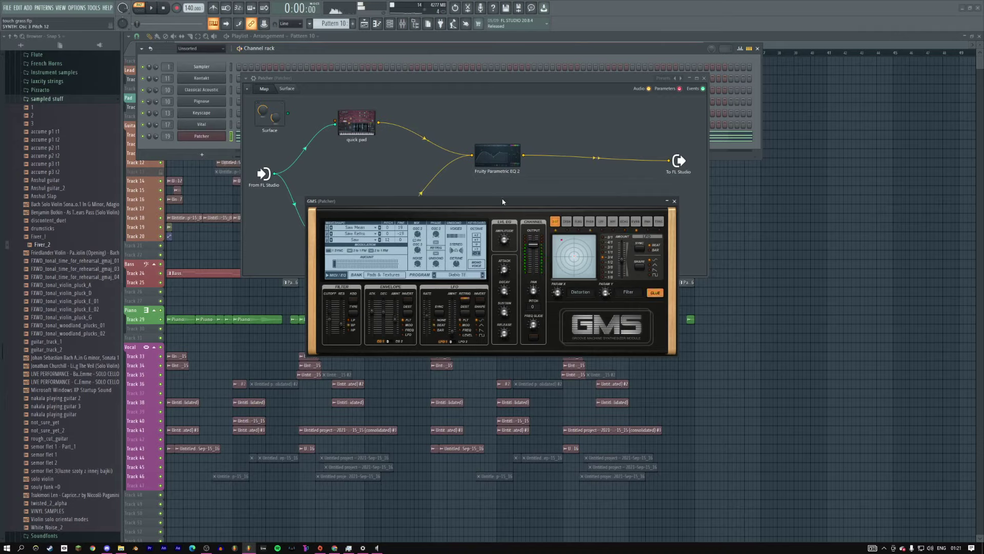
click(483, 275)
key(space)
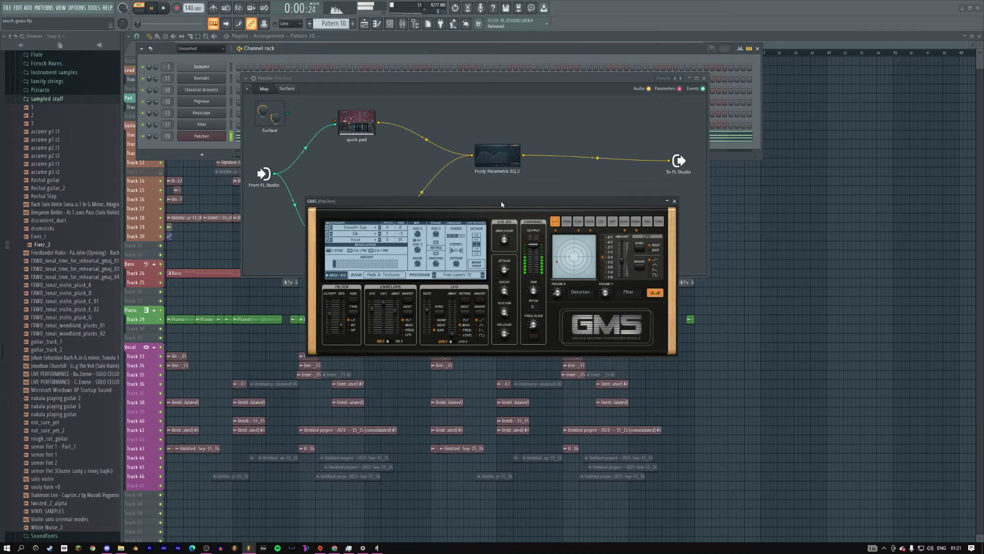
click(483, 275)
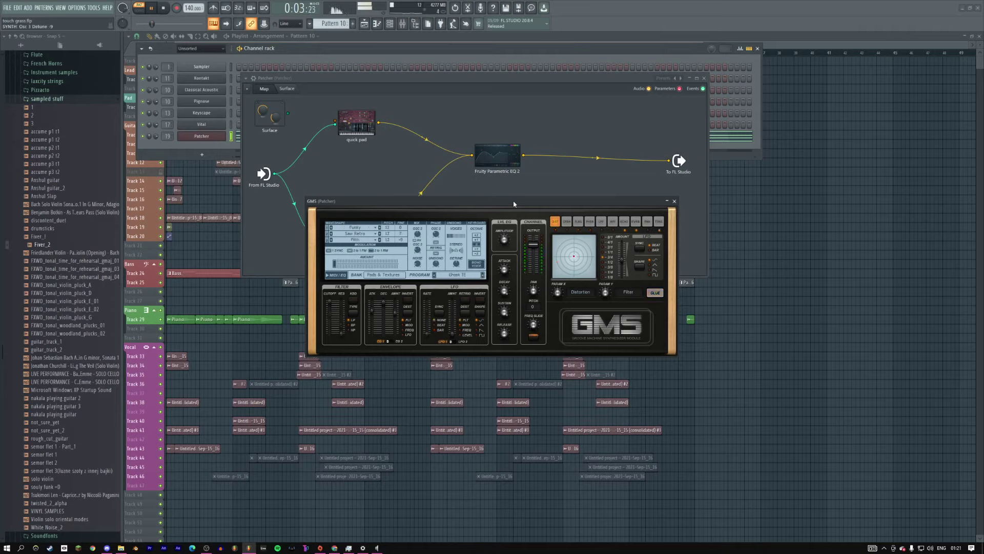
key(space)
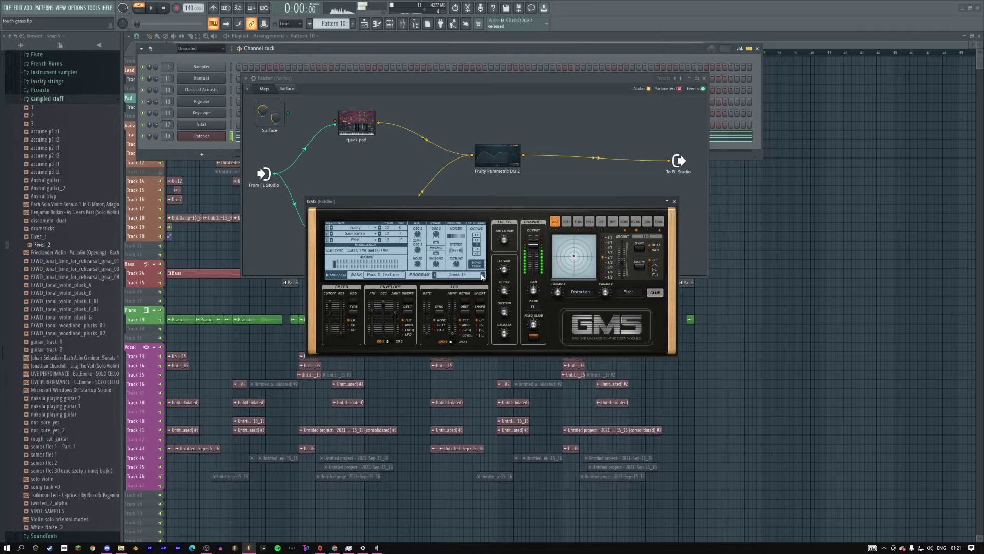
click(482, 275)
key(space)
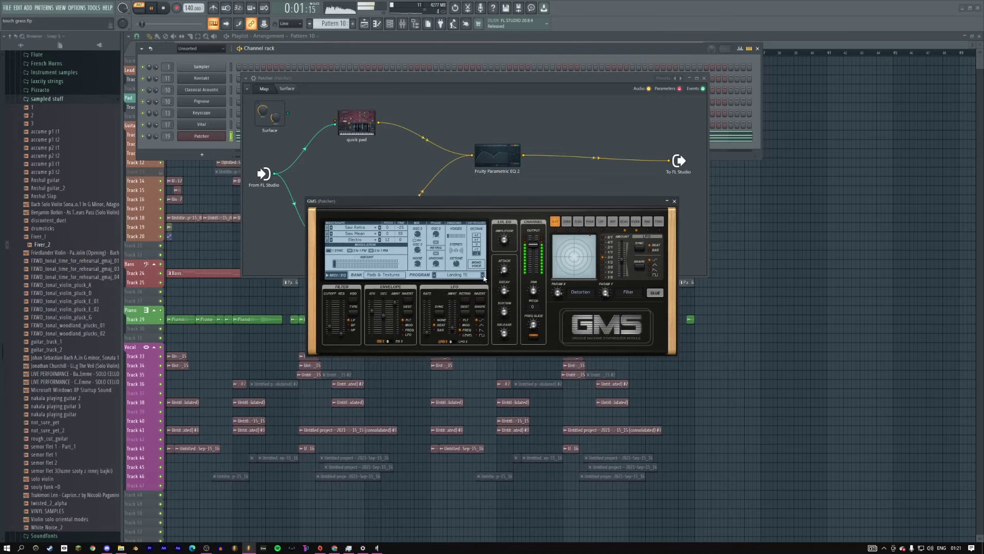
click(482, 275)
key(space)
key(space)
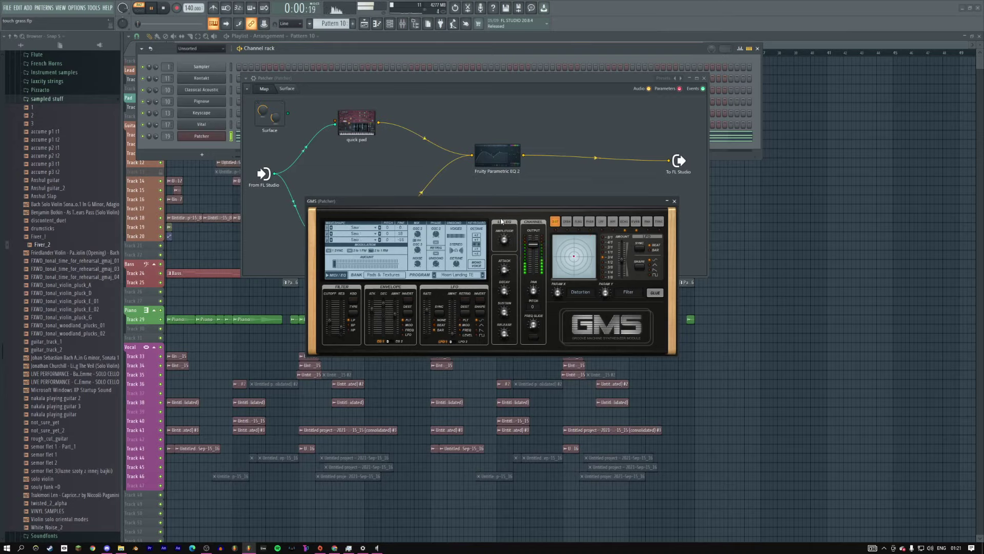
click(483, 276)
key(space)
key(space)
click(483, 276)
key(space)
key(space)
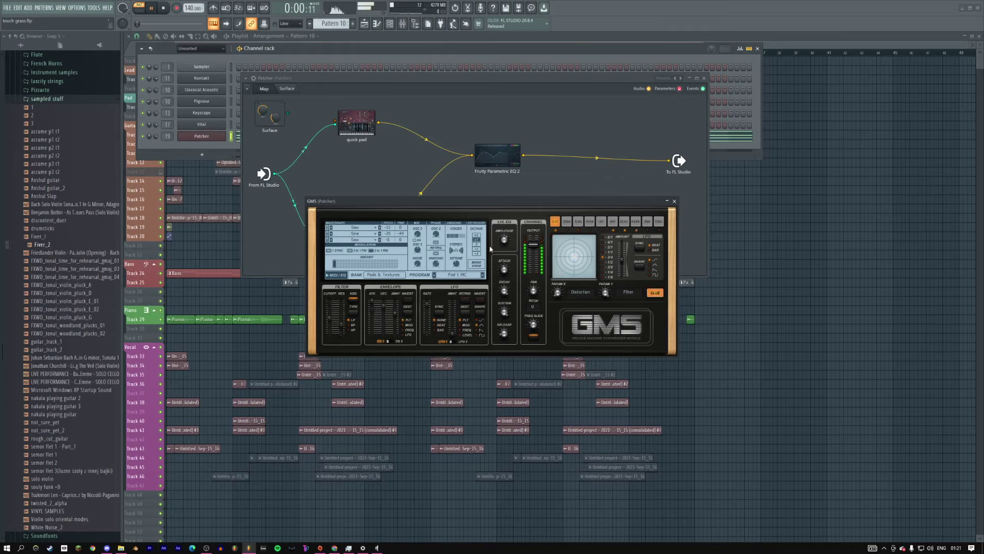
click(482, 275)
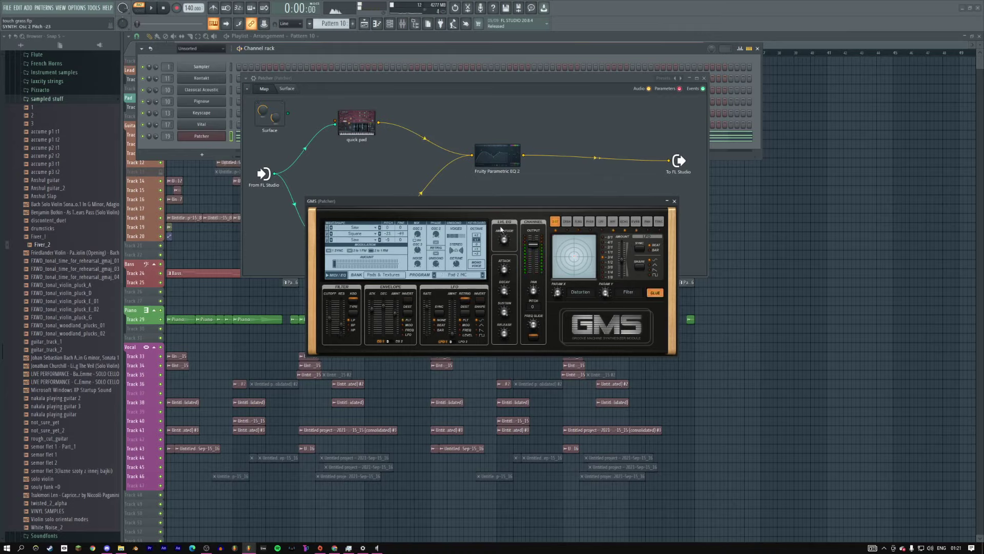
key(space)
click(482, 275)
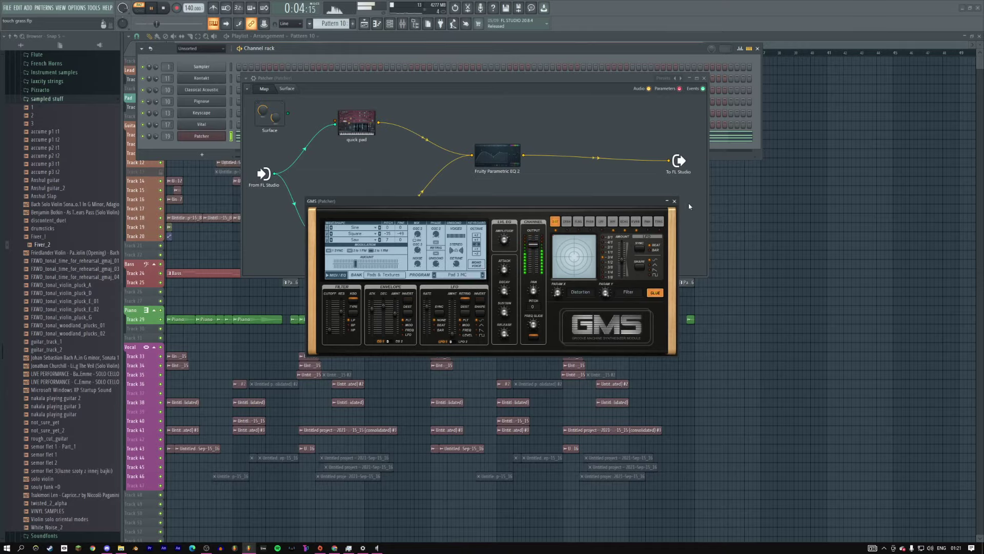
click(674, 201)
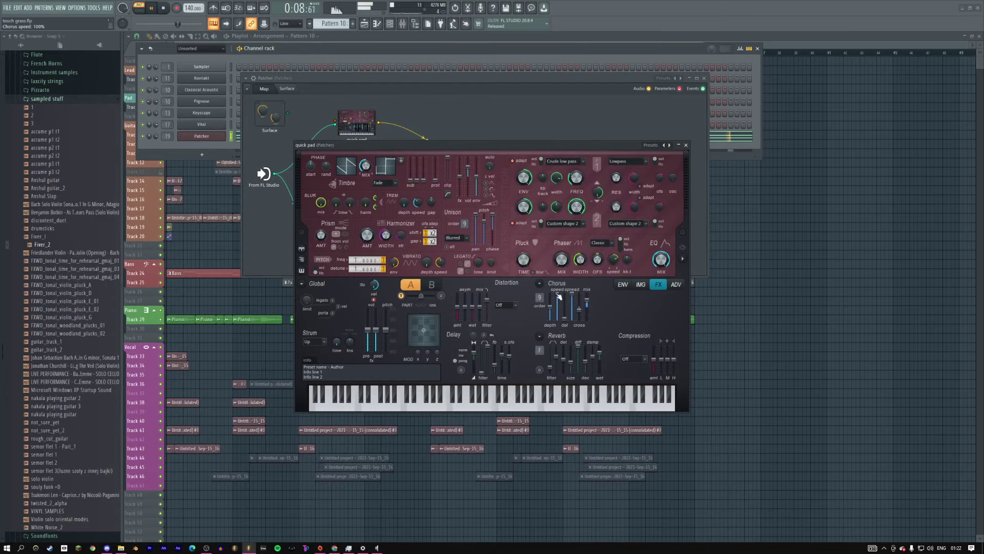
Step: Check the Twitch stream chat in the browser and return to FL Studio
key(alt+Tab)
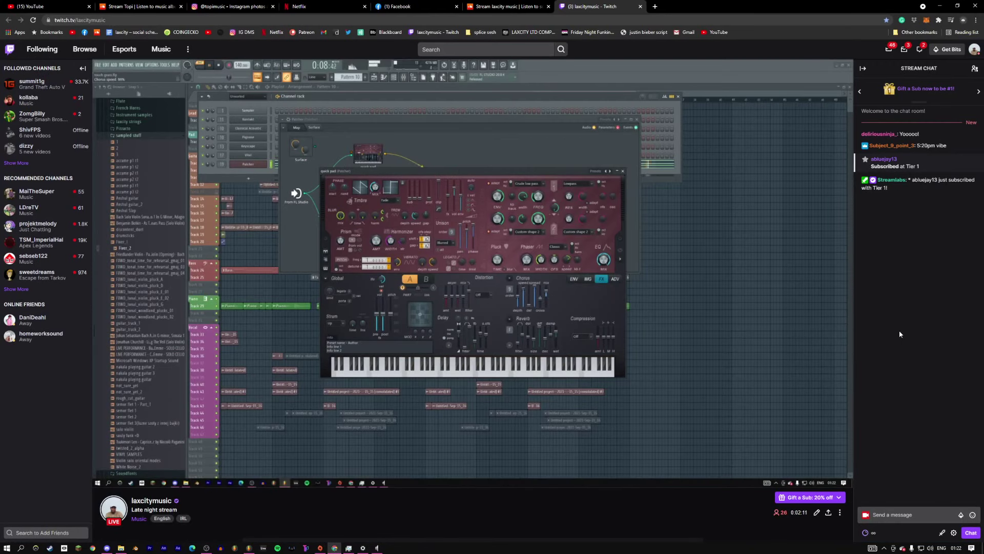
key(alt+Tab)
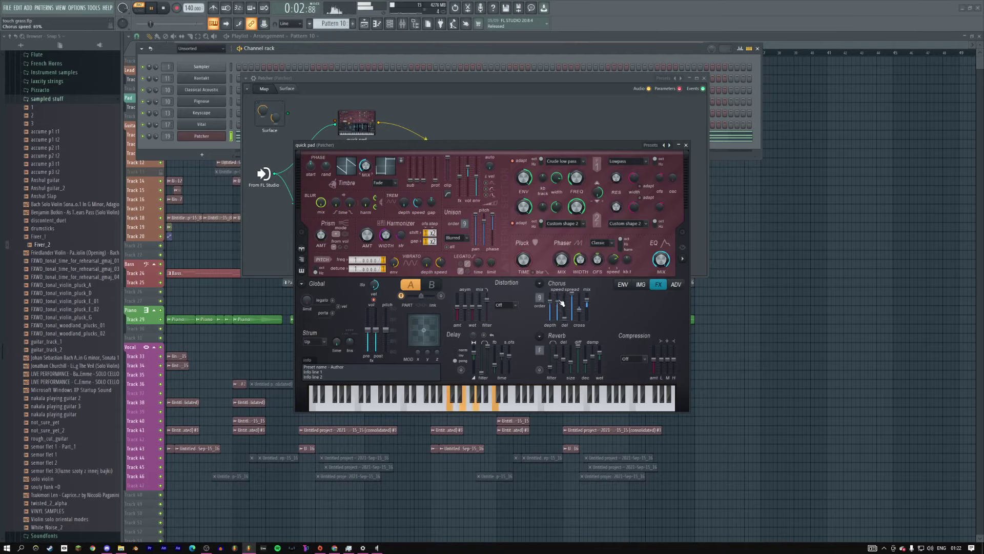
Step: Close the quick pad synth window and move the GMS module directly beneath quick pad on the Patcher map
key(space)
click(686, 145)
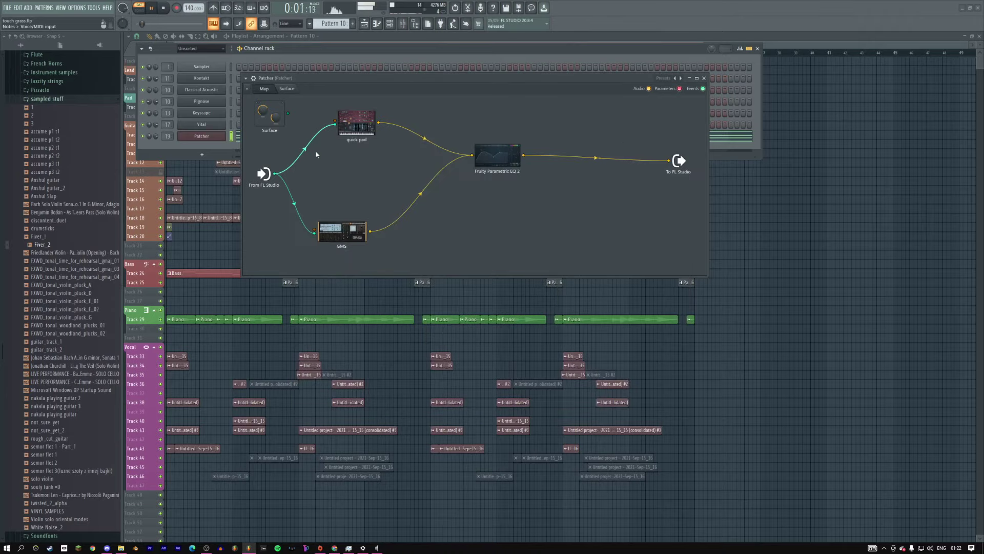
drag(352, 237, 367, 234)
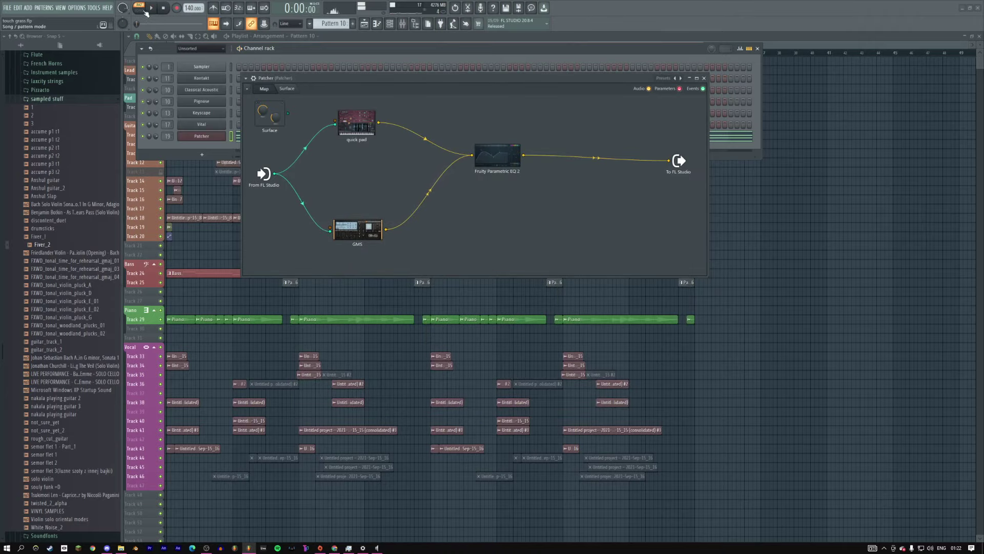
Step: Play the arrangement in song mode to hear the layered pad in context, and return to pattern mode
click(145, 13)
key(space)
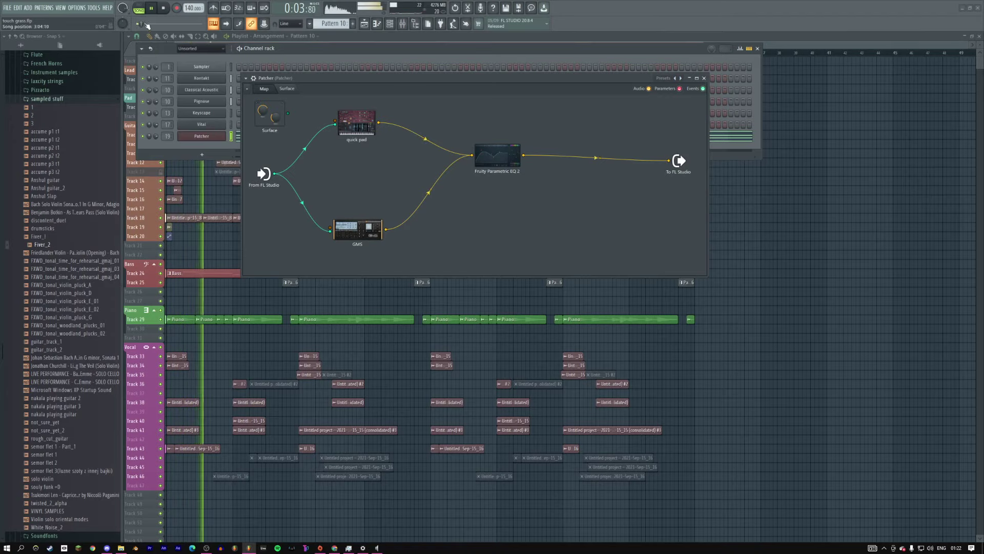
click(139, 7)
Step: Reopen the GMS synth, audition the programs following Pad 3 MC in the Pads & Textures bank, and close the synth
click(377, 233)
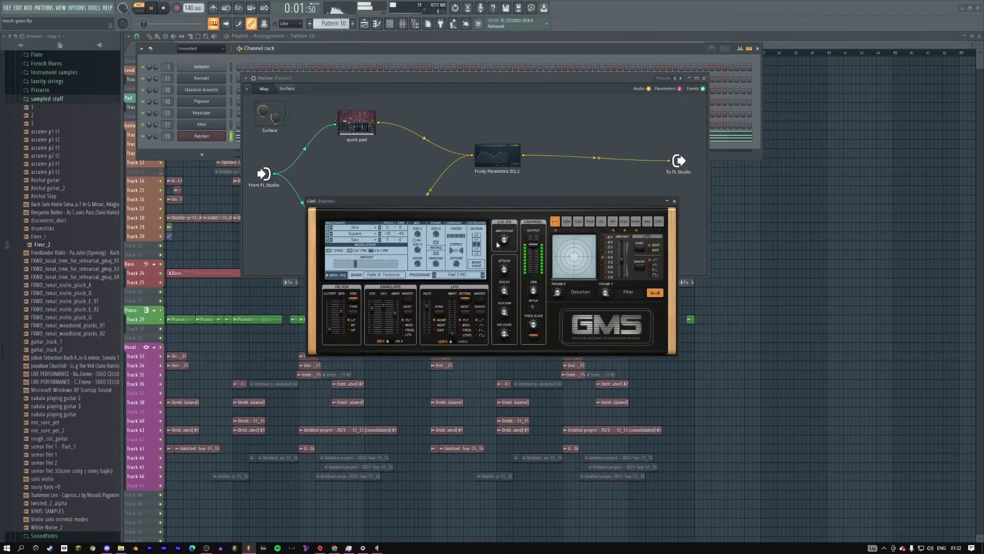
click(483, 275)
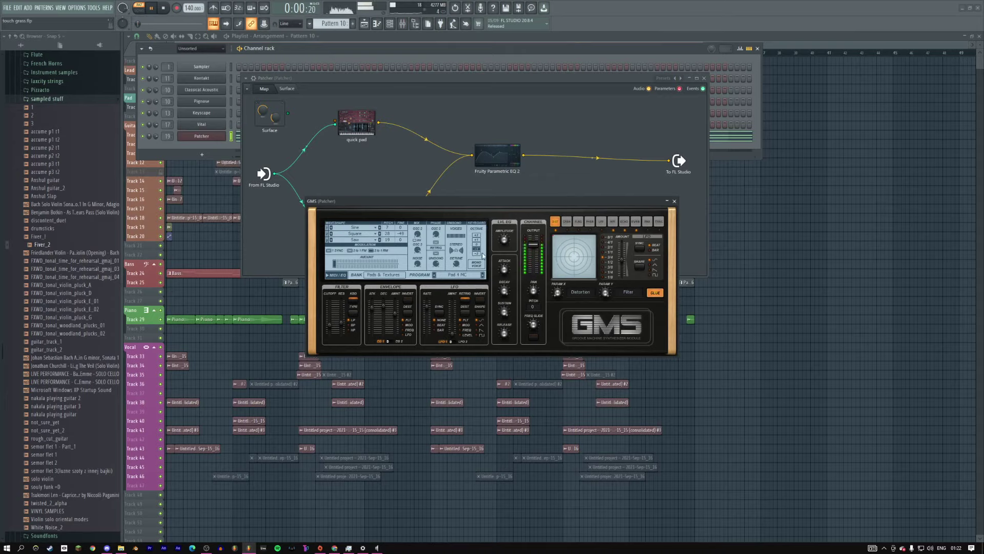
click(482, 275)
key(space)
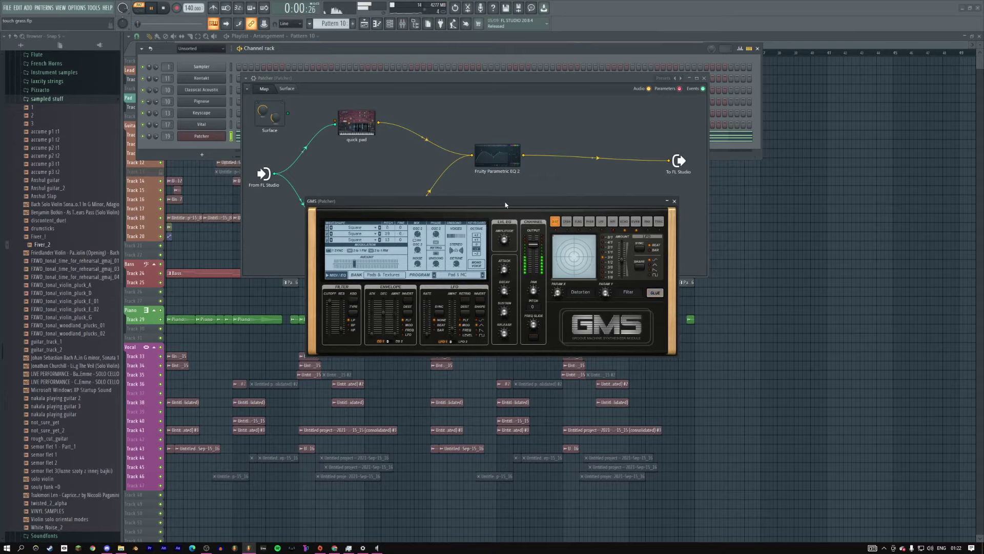
click(483, 274)
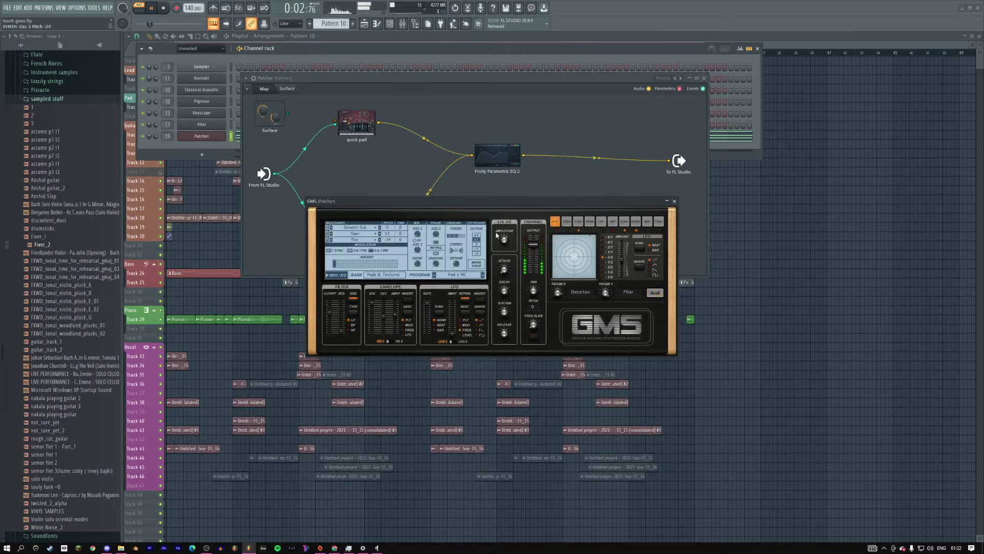
click(482, 275)
key(space)
key(space)
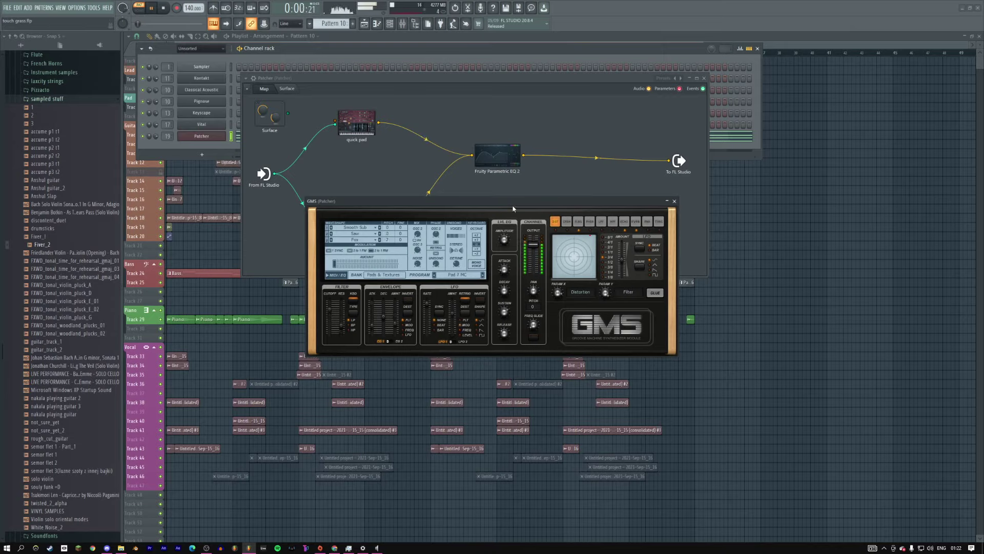
click(483, 275)
click(675, 201)
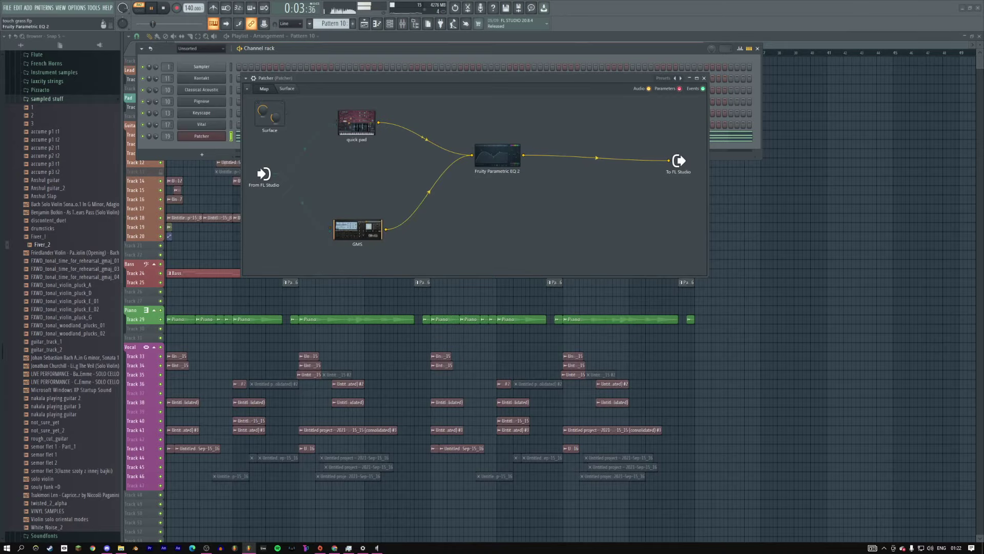
Step: Open Patcher's Fruity Parametric EQ 2 while playing the arrangement in song mode, and return to the Patcher map
click(497, 153)
click(137, 8)
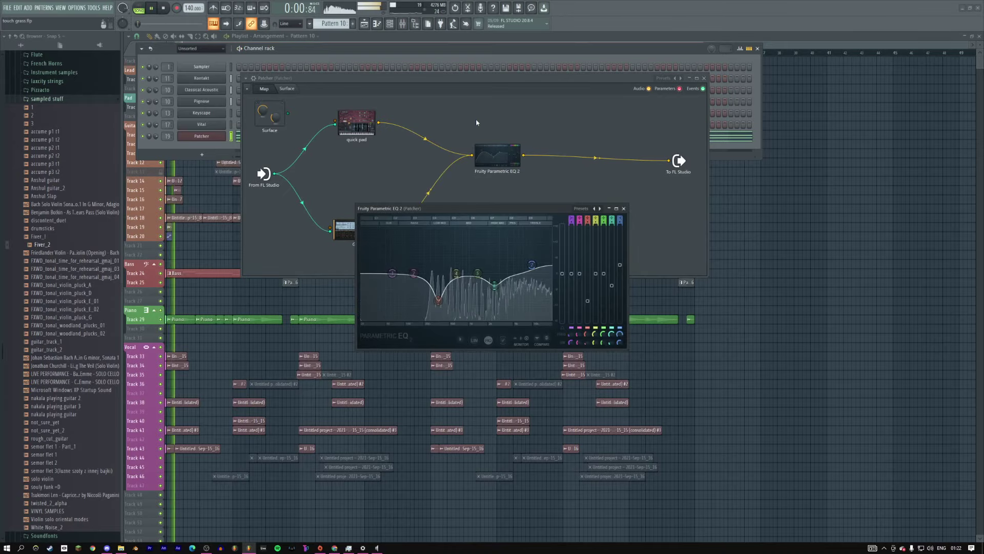
click(430, 193)
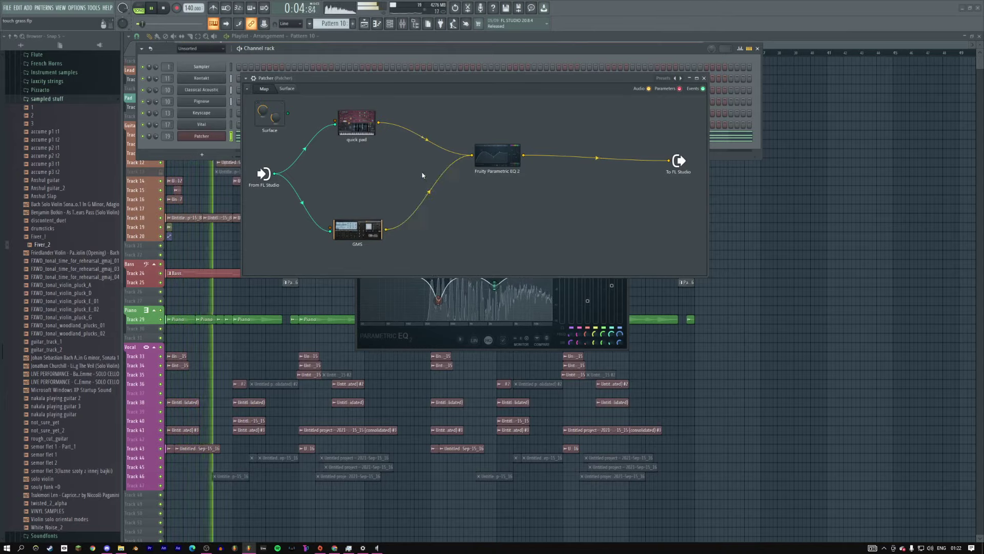
Step: Switch to OBS and send "ayyyy" in the stream chat
key(alt+Tab)
key(alt+Tab)
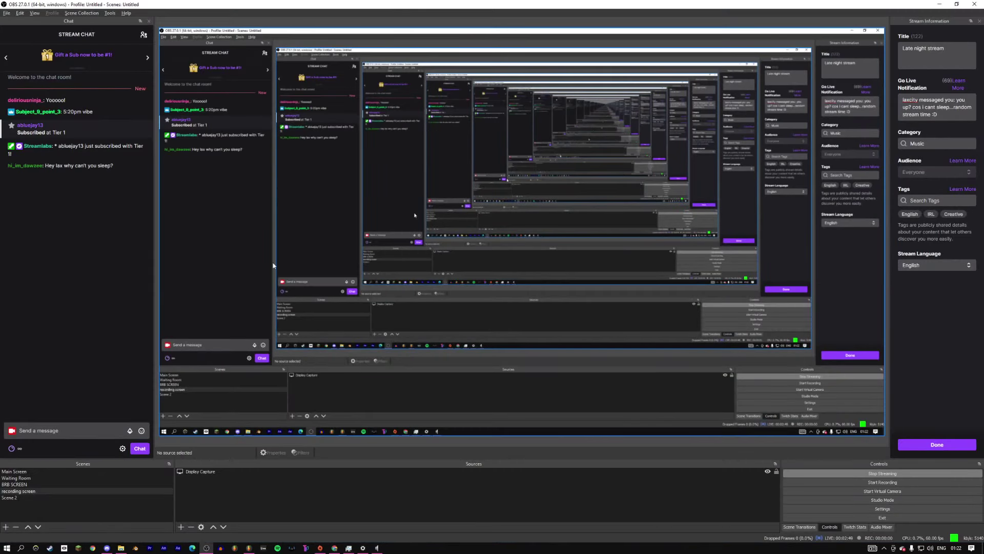
click(52, 430)
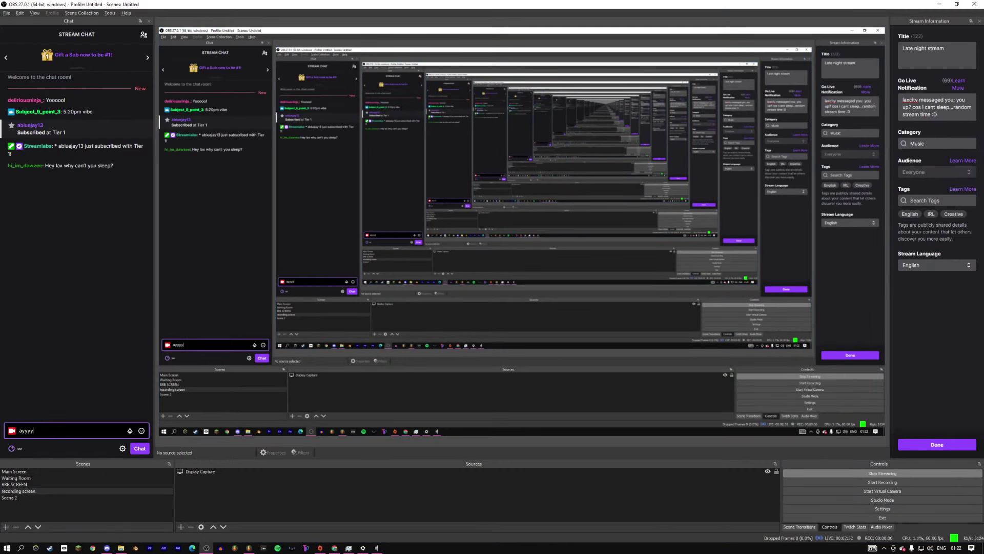
key(Return)
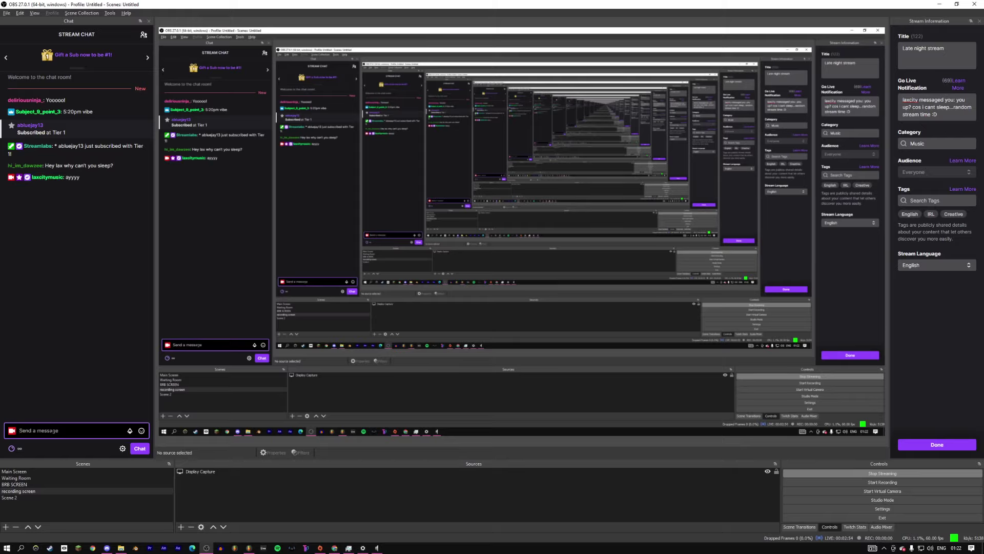
Step: Send the chat messages "idk", "just tried to get in bed" and "and couldnt fall asleep"
text(idk)
key(Return)
text(just tried to get)
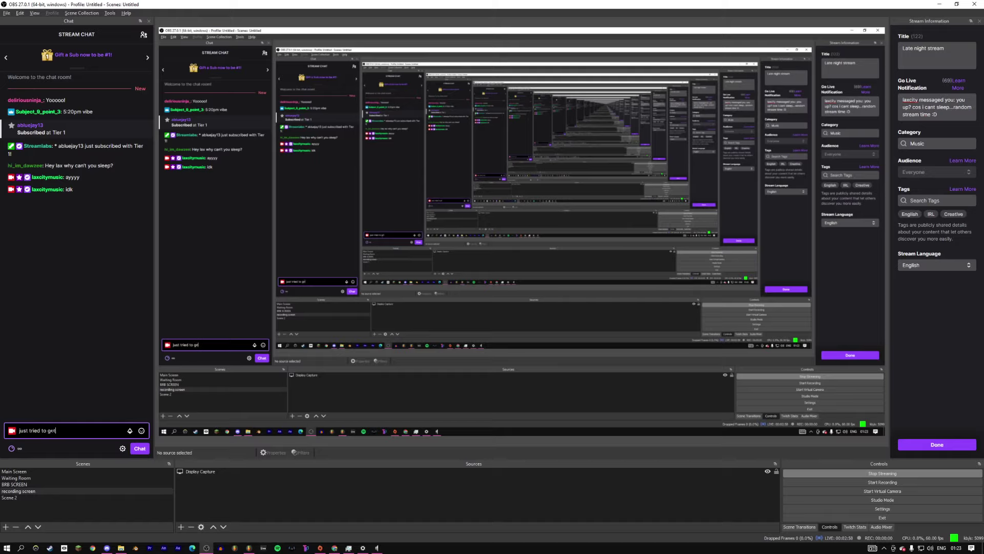
text( in bed)
key(Return)
text(and couldnt fall asleep)
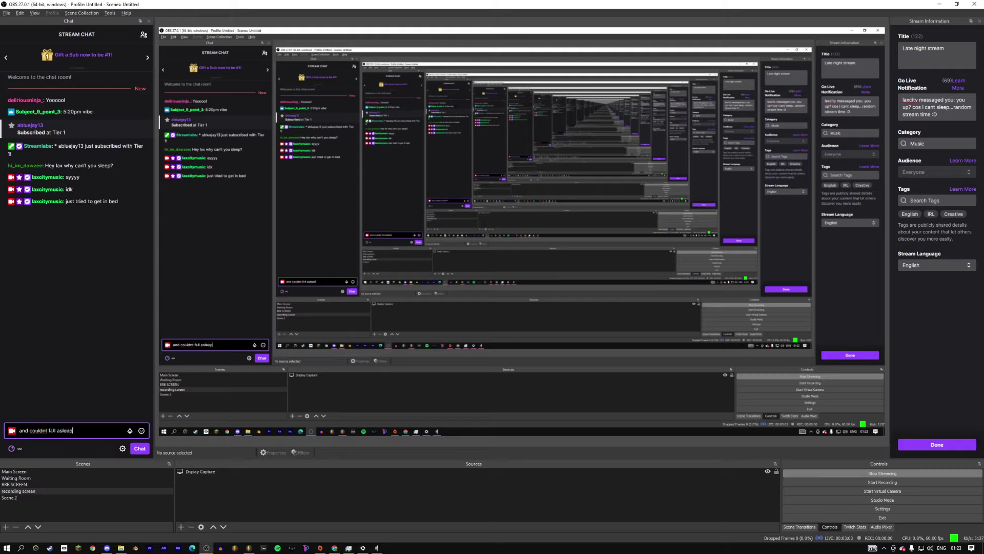
key(Return)
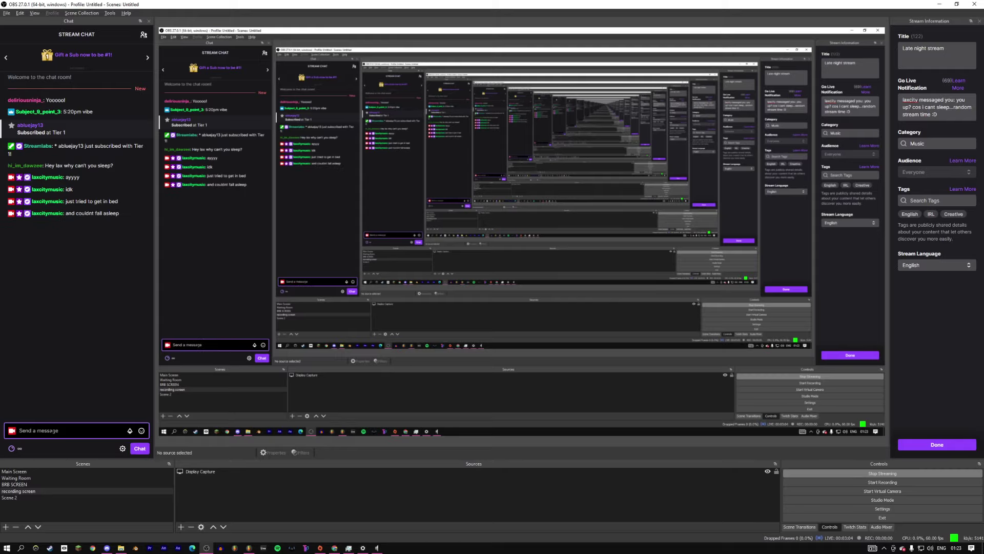
Step: Mention the viewer who asked about sleeping and send them "how was work dawg" in the stream chat
key(BackSpace)
text(@hi)
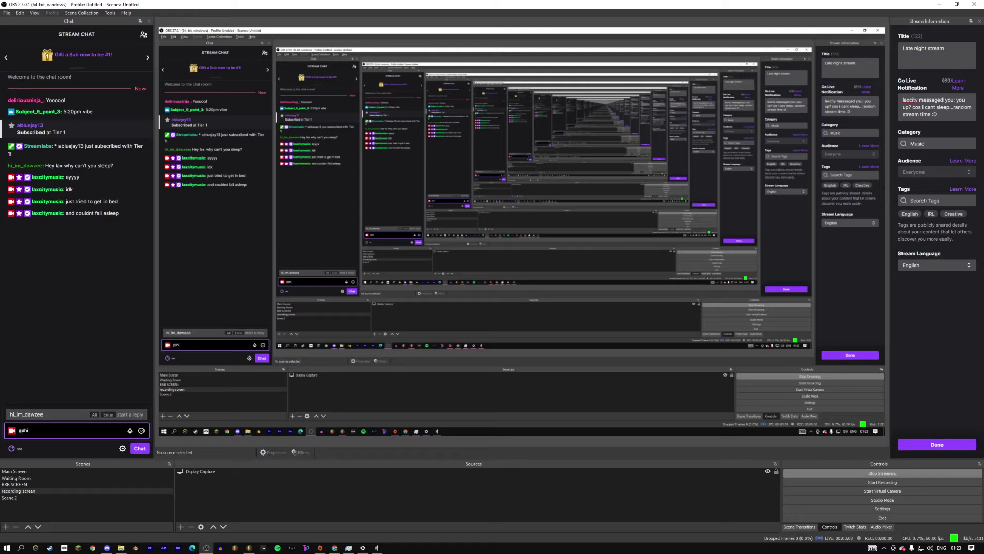
key(Tab)
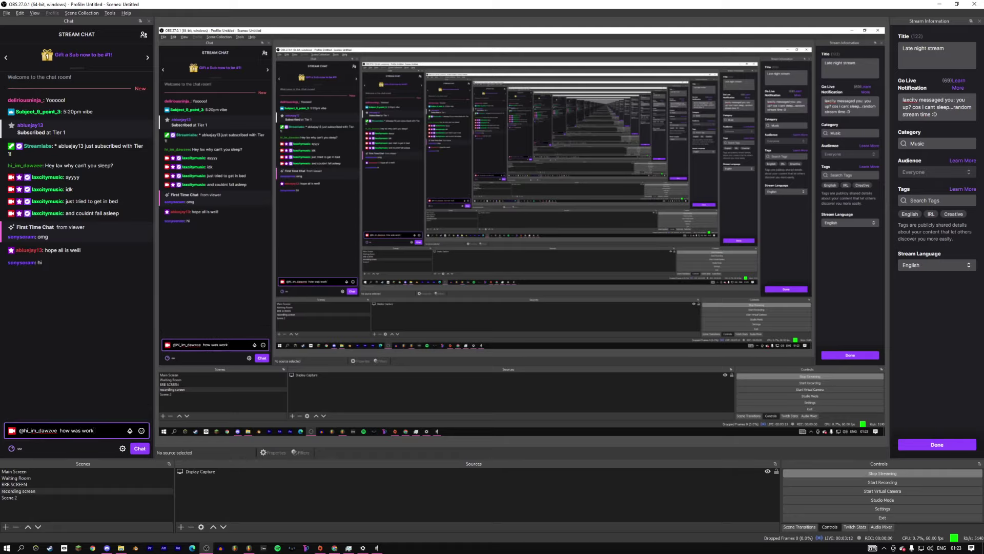
key(Return)
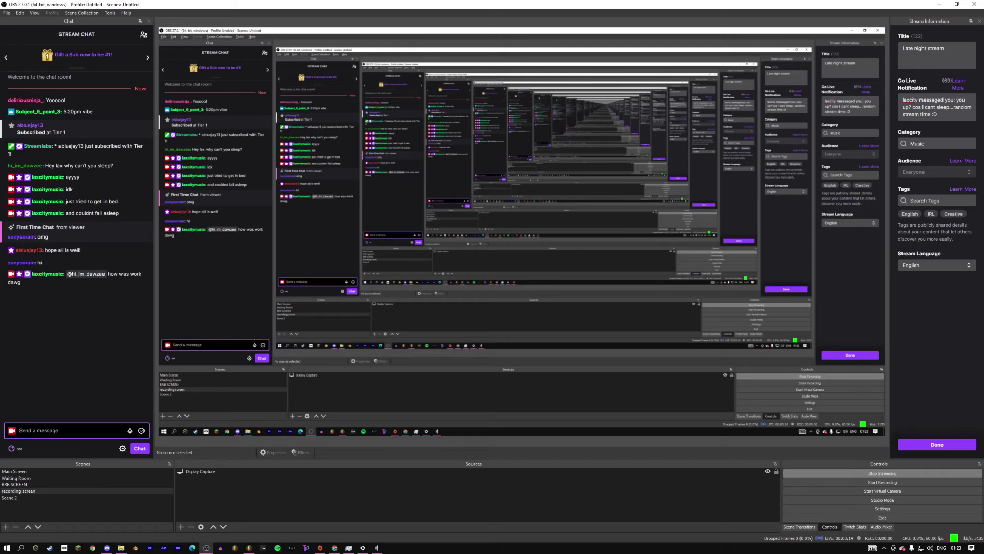
Step: Return to FL Studio, close the plugin windows, and play the arrangement from the start with the playlist shown
key(alt+Tab)
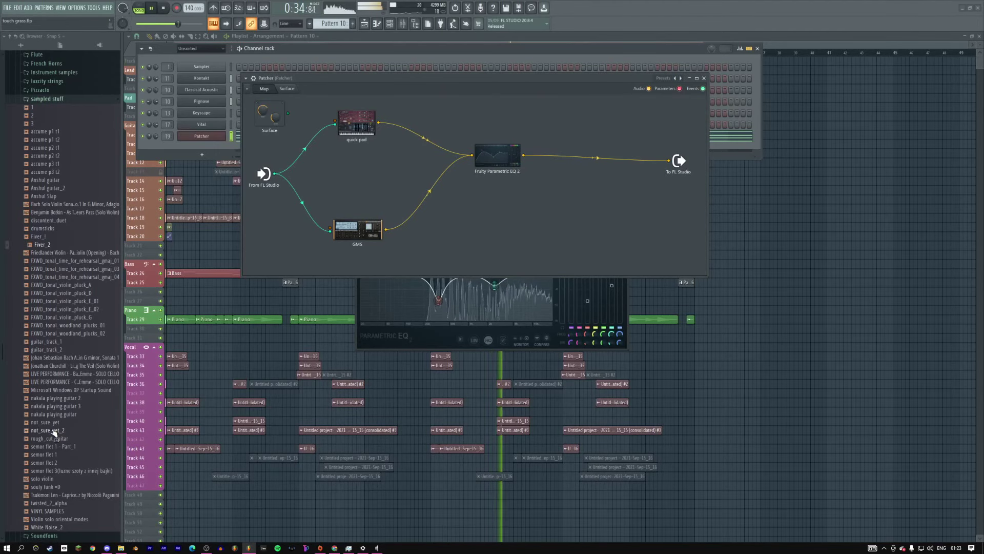
key(F12)
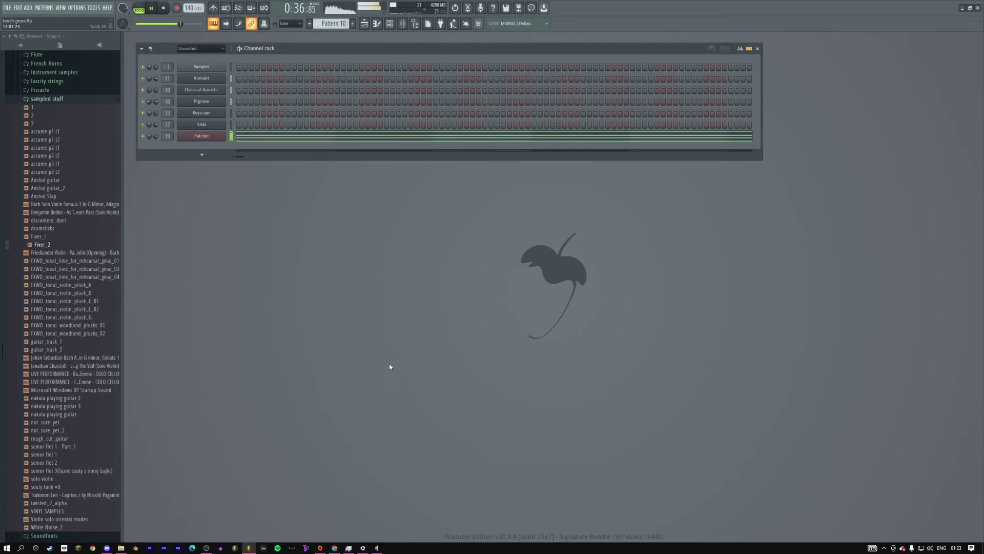
key(F5)
key(space)
key(space)
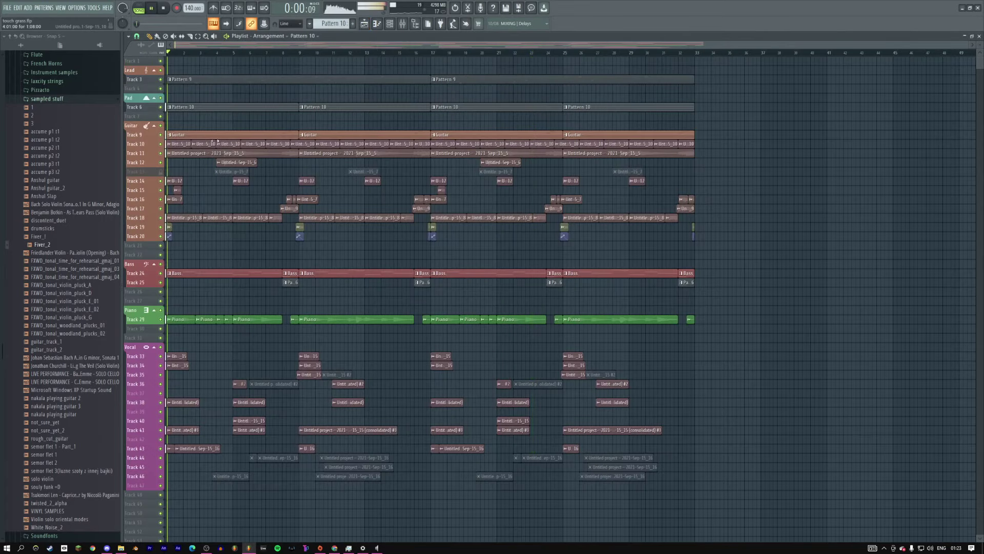
right_click(142, 79)
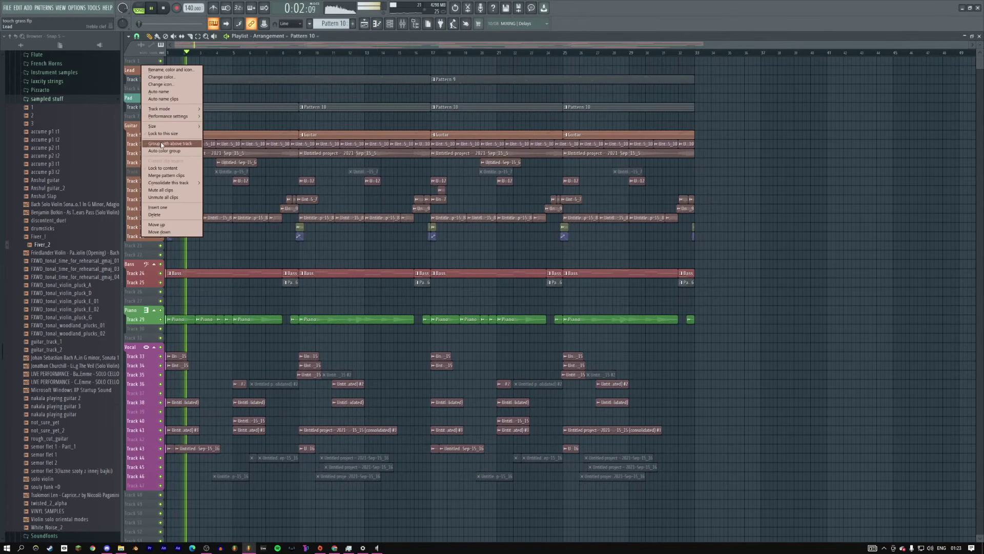
key(Escape)
key(space)
key(space)
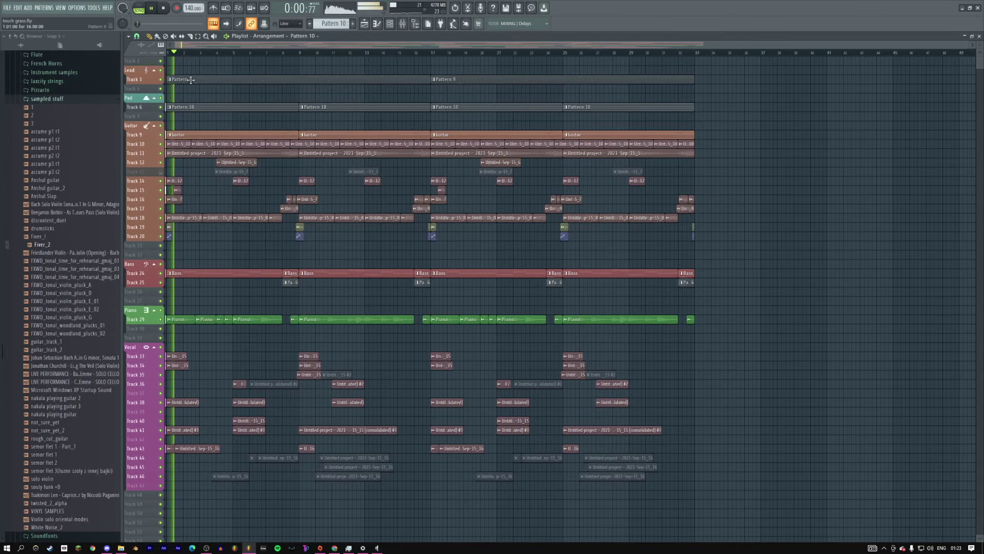
Step: Play Pattern 9 in pattern mode and open its Vital channel together with the mixer
key(F7)
key(F6)
key(l)
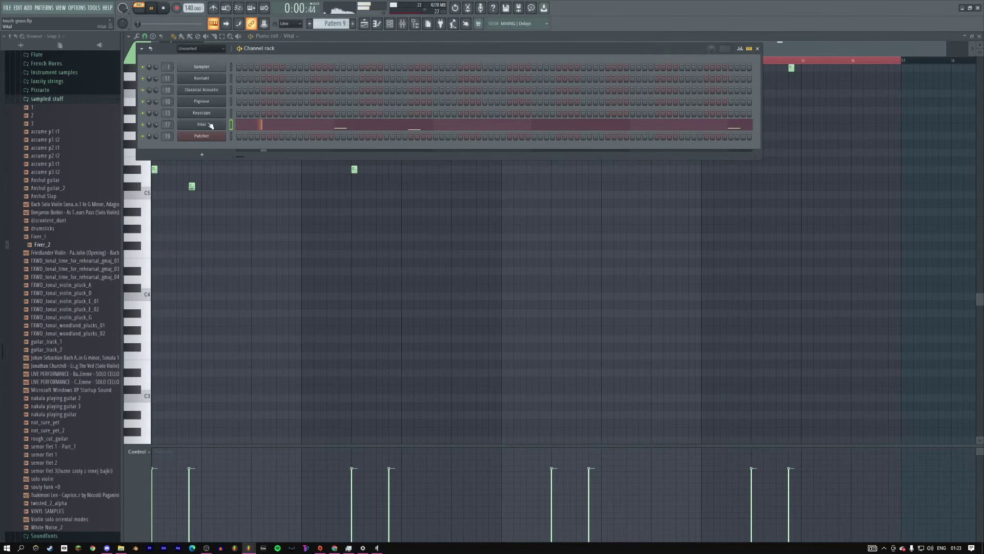
click(201, 124)
key(F9)
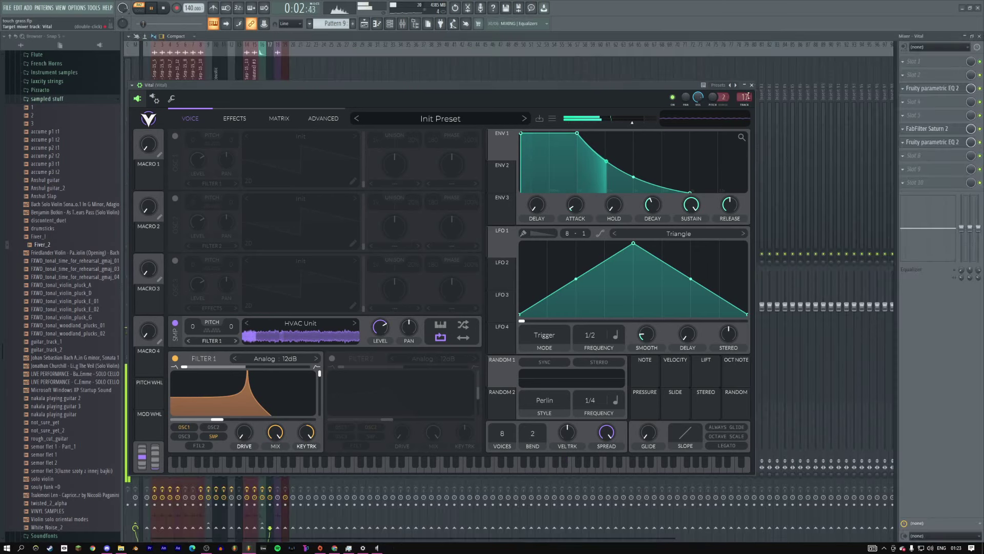
Step: Close the Vital window and move FabFilter Saturn 2 to slot 4 of Vital's mixer track
click(751, 85)
key(space)
drag(925, 129, 930, 101)
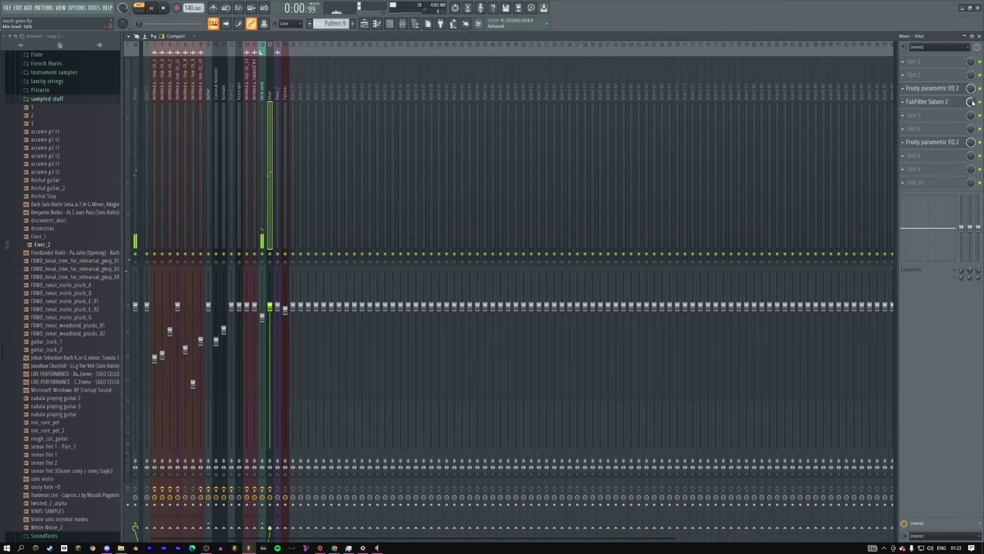
Step: Load Razer Chroma in slot 2 of Vital's mixer track, replace it with Fruity Delay 2, and restart playback
click(905, 79)
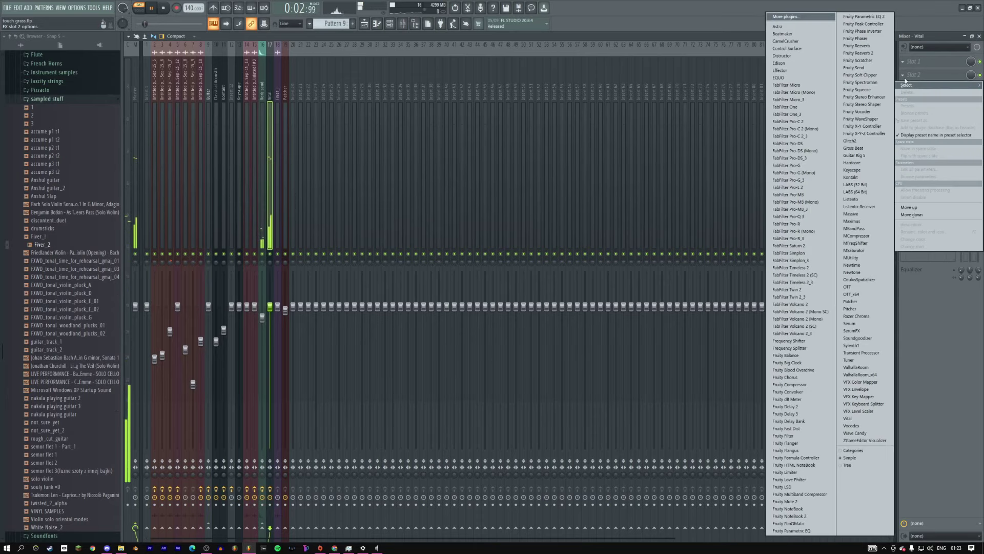
click(857, 316)
click(906, 79)
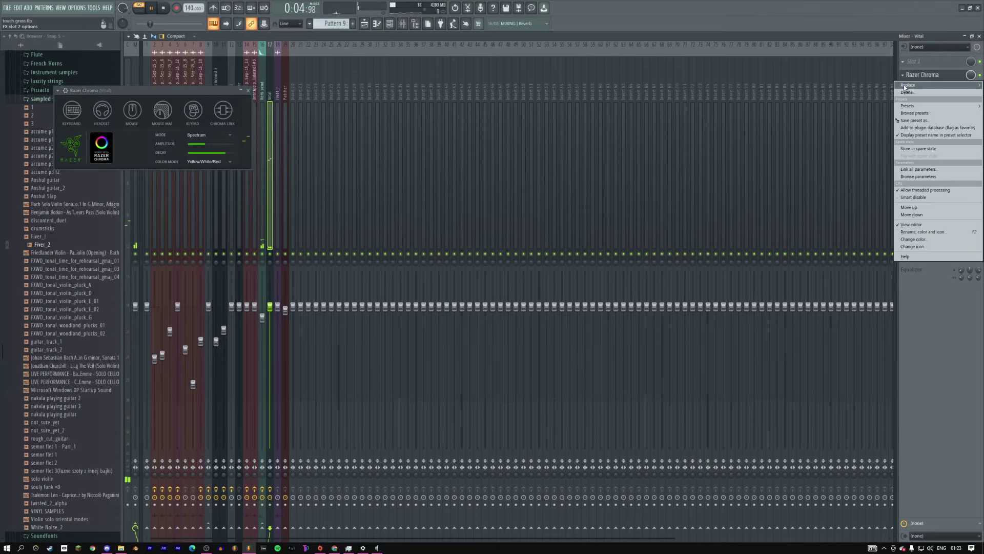
mouse_move(905, 87)
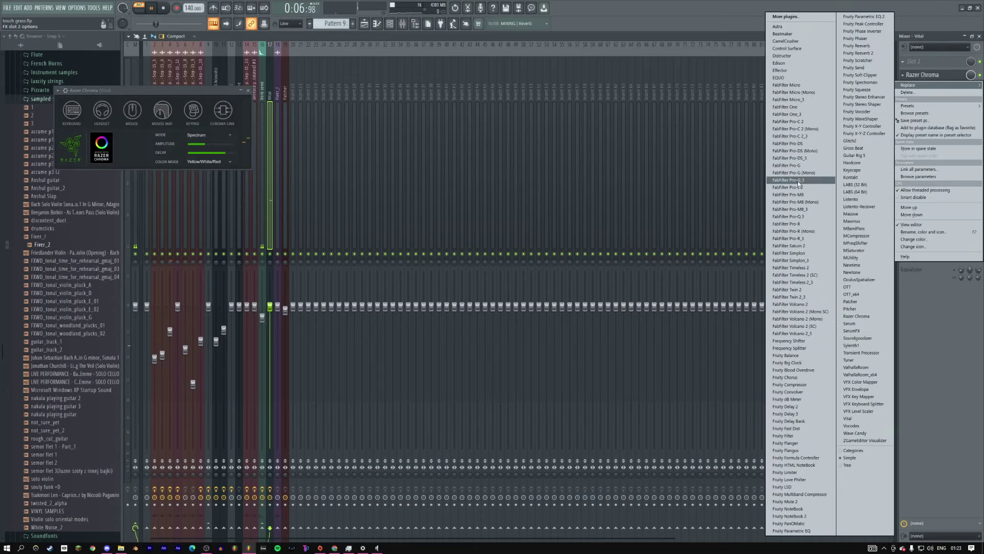
click(786, 406)
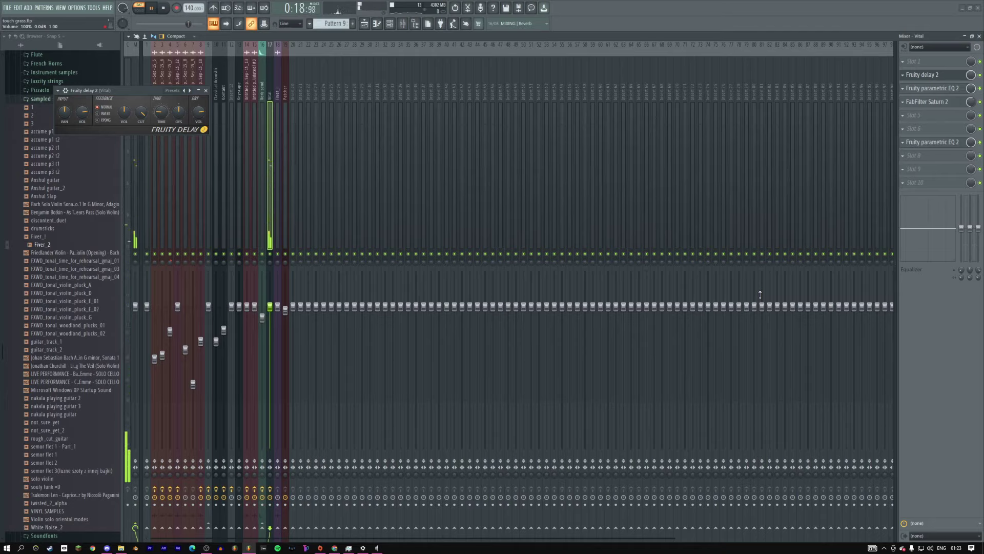
key(space)
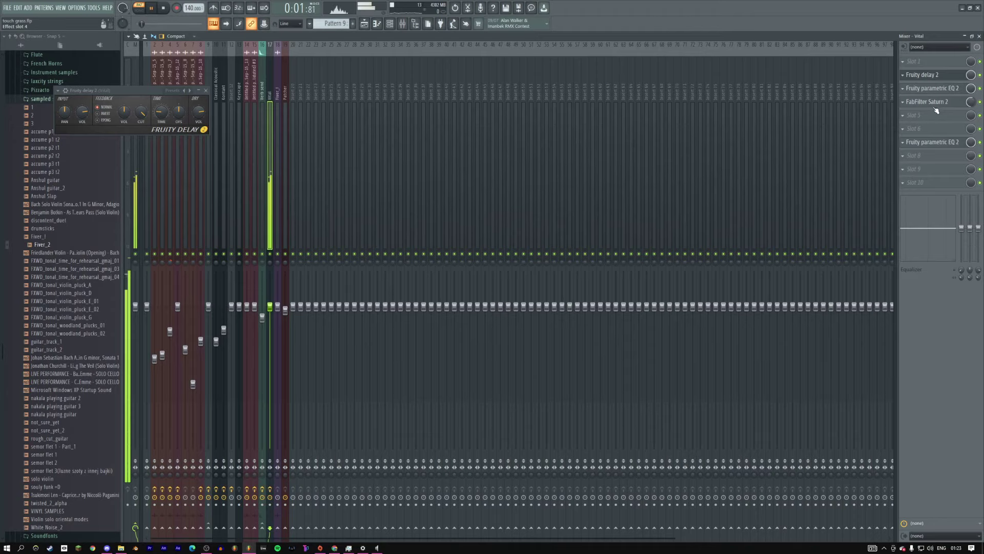
Step: Switch to OBS and reply to the viewer's chat message with "we didnt evenn talk for that long, you're good dude!"
key(alt+Tab)
key(alt+Tab)
key(alt+Tab)
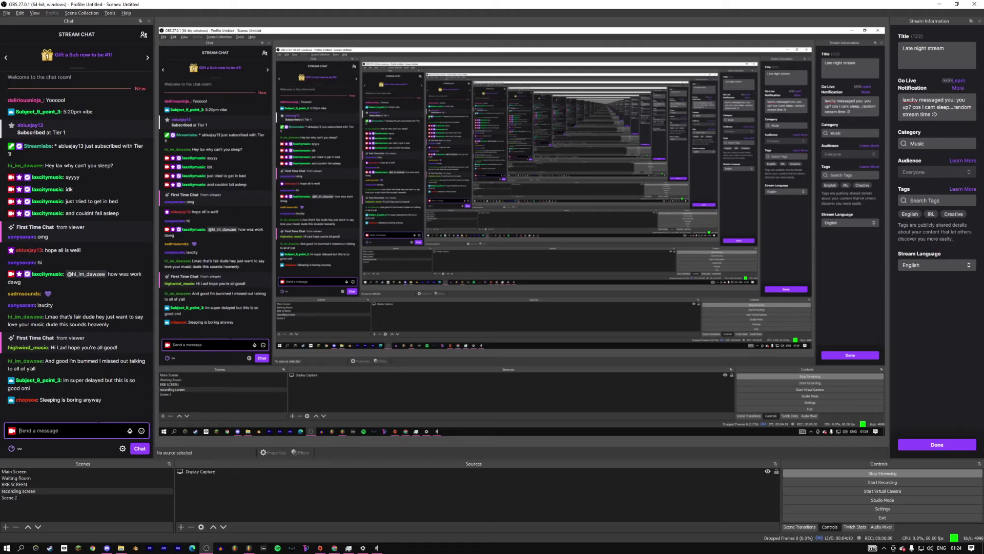
text(@hi_im_dawzee we didnt evenn)
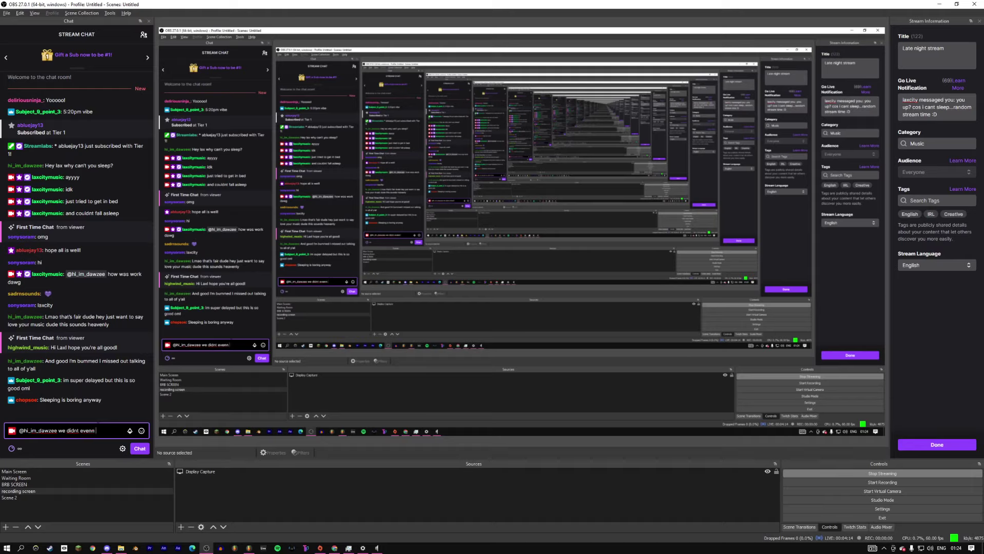
text( talk for that long, you're good dude)
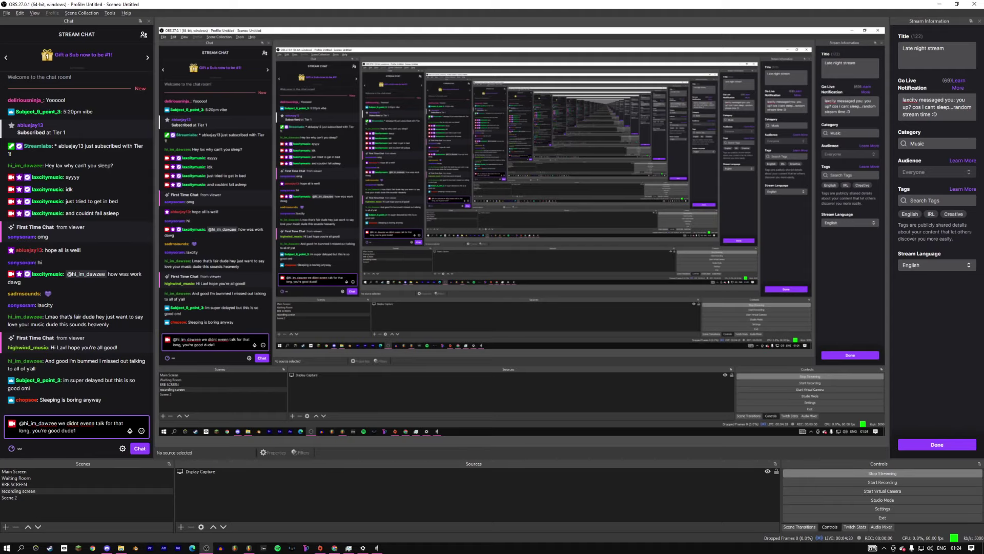
text(!)
key(Return)
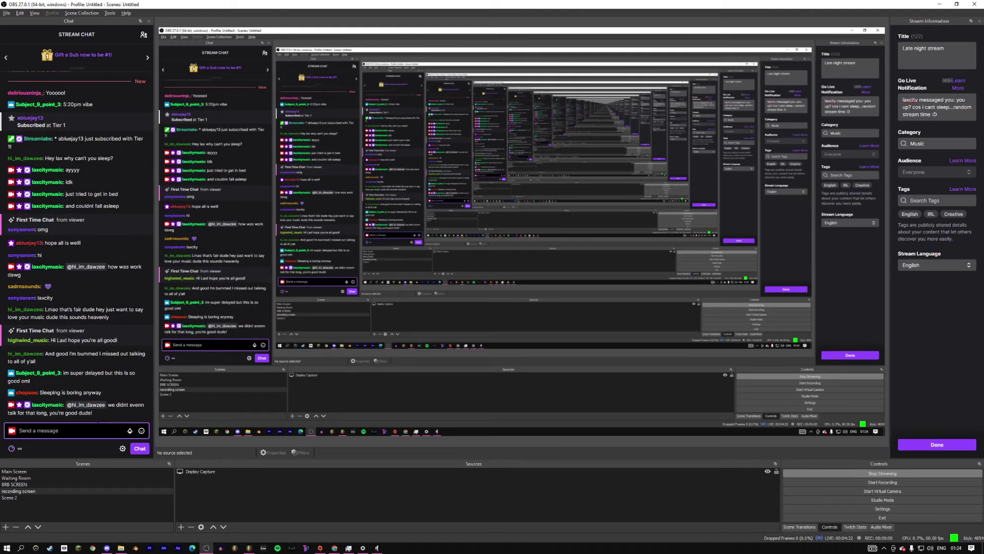
Step: Reply to the viewer who called sleeping boring by mentioning them and sending "sleeping is awesome wydm" in the stream chat
text(@chpol)
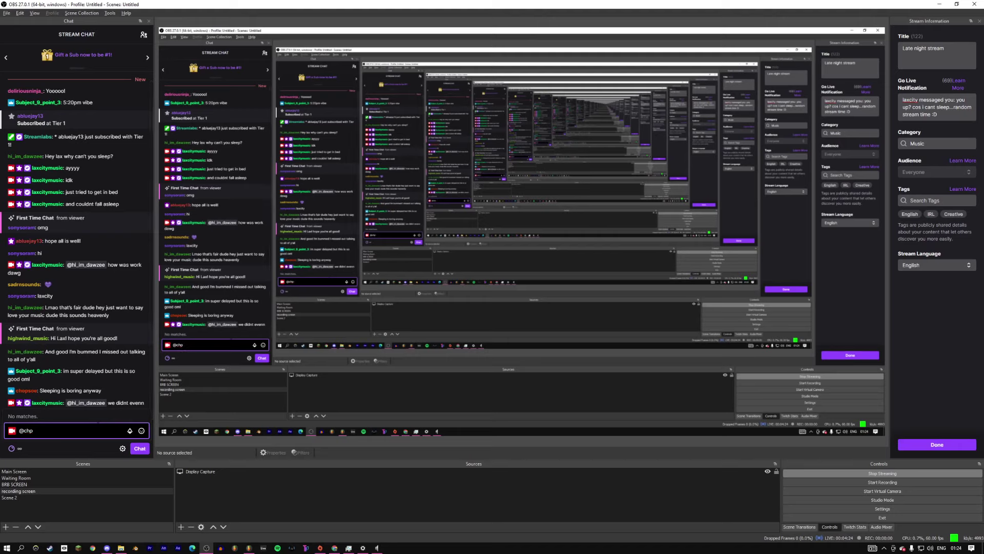
key(BackSpace)
text(opsoe sleeping is awesome wydm)
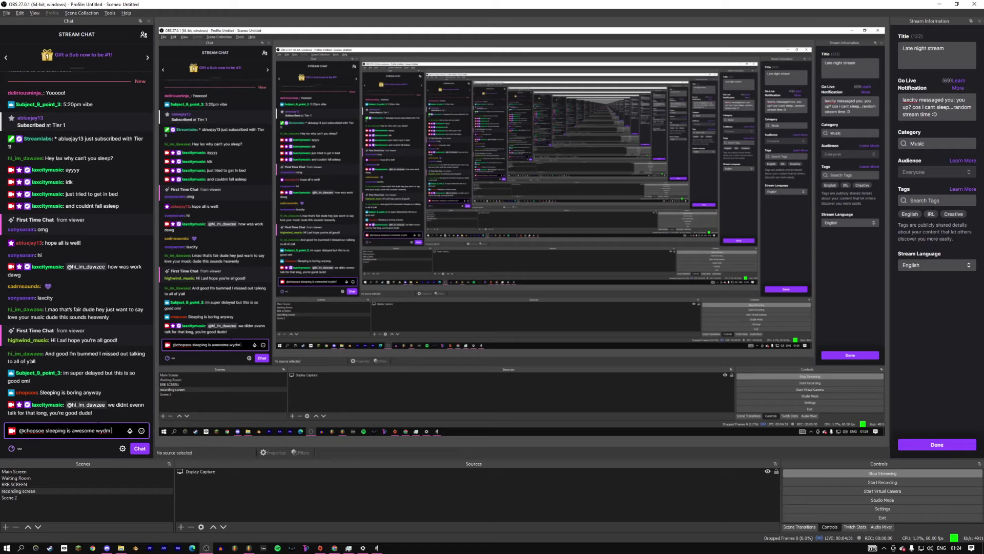
key(Return)
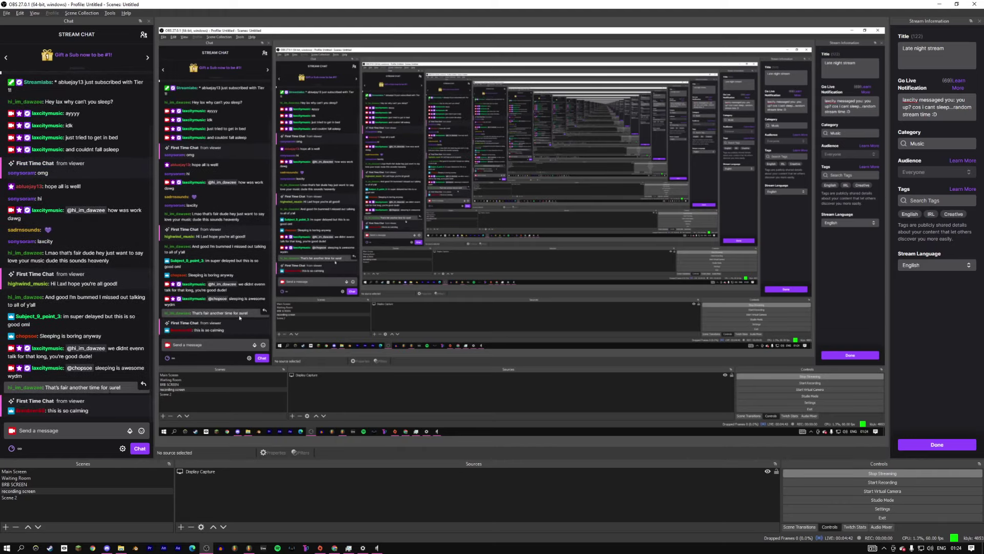
Step: Switch back to FL Studio, close the Fruity Delay 2 window, and play the arrangement with the playlist shown
click(249, 547)
click(364, 21)
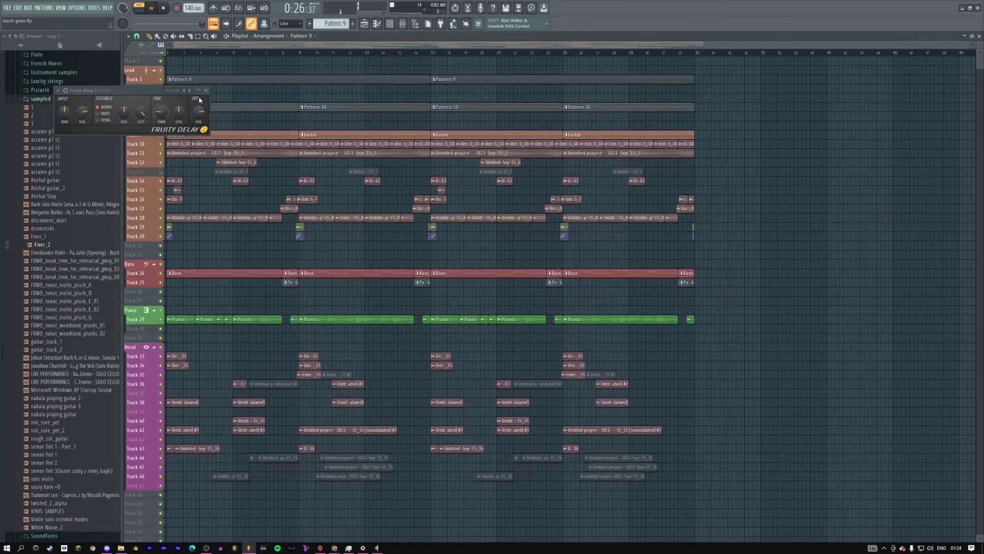
click(206, 92)
key(space)
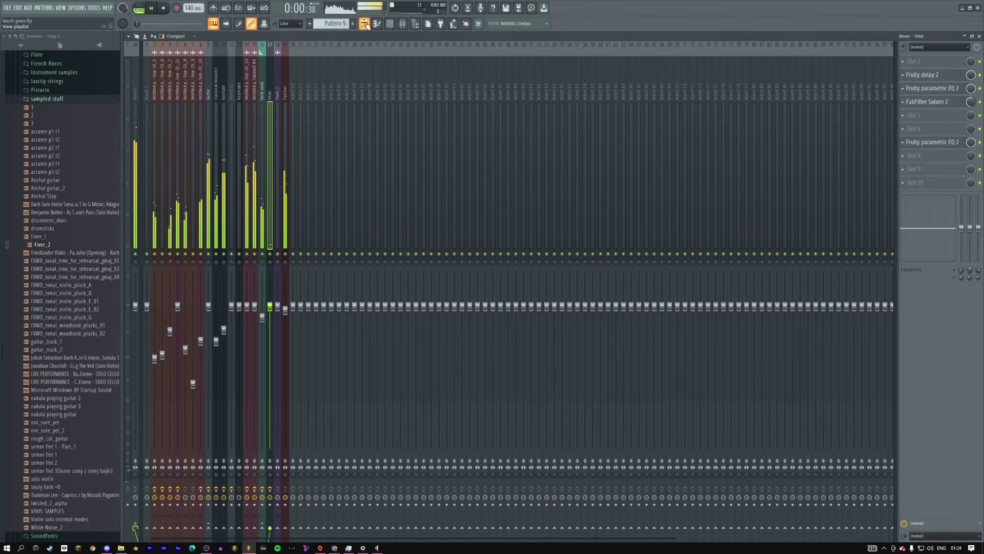
click(365, 23)
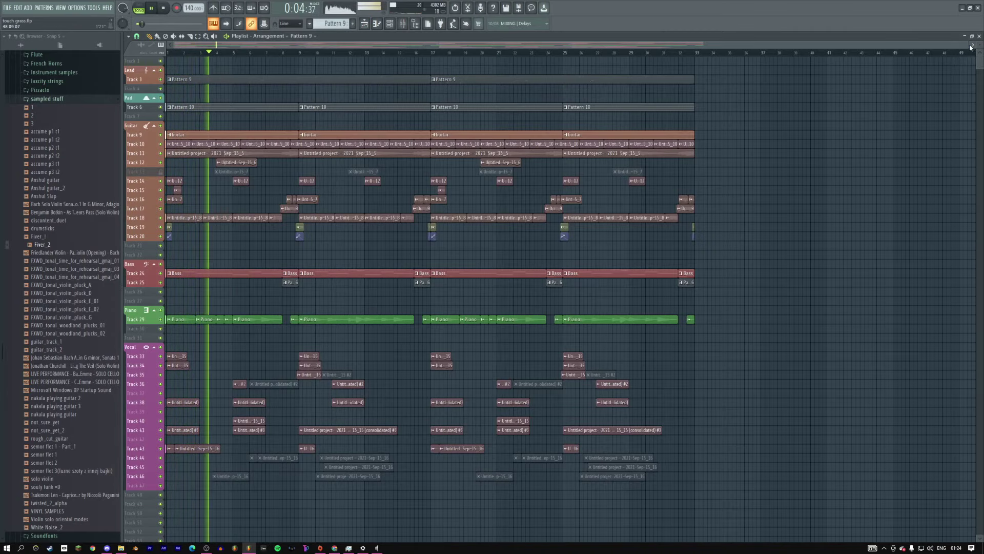
Step: Solo the lead's Track 3 in the playlist and restart playback from the beginning
drag(703, 44, 700, 37)
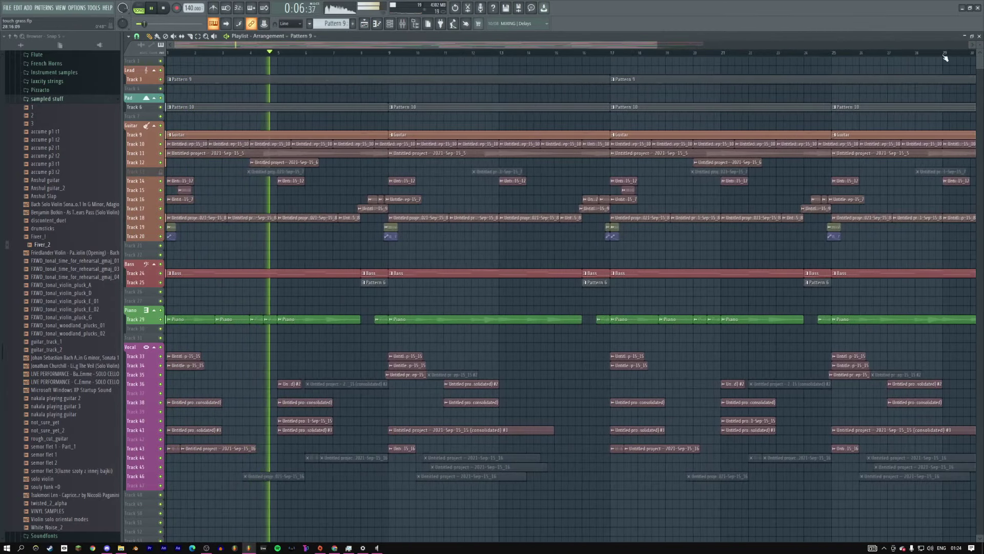
scroll(470, 196, up, 3)
scroll(470, 196, down, 6)
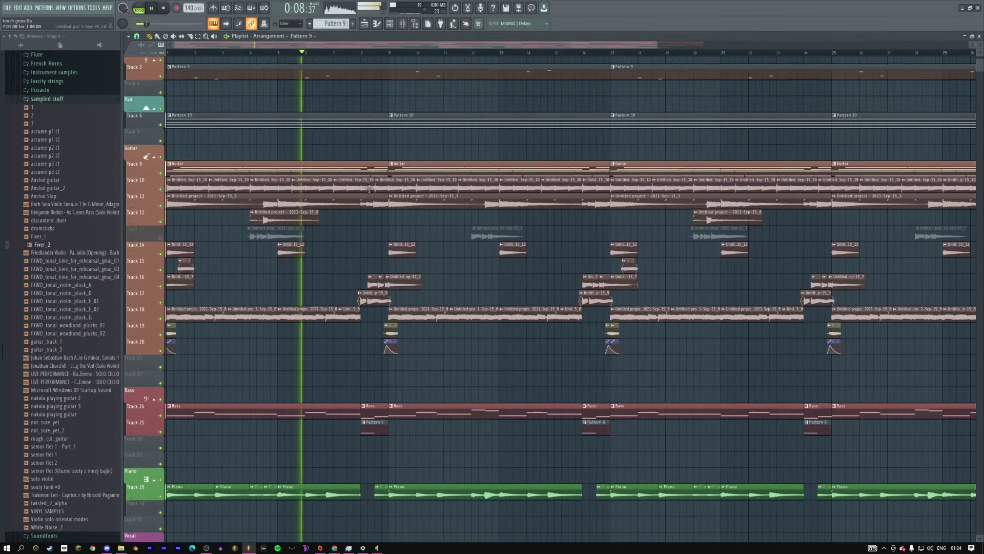
scroll(264, 216, up, 6)
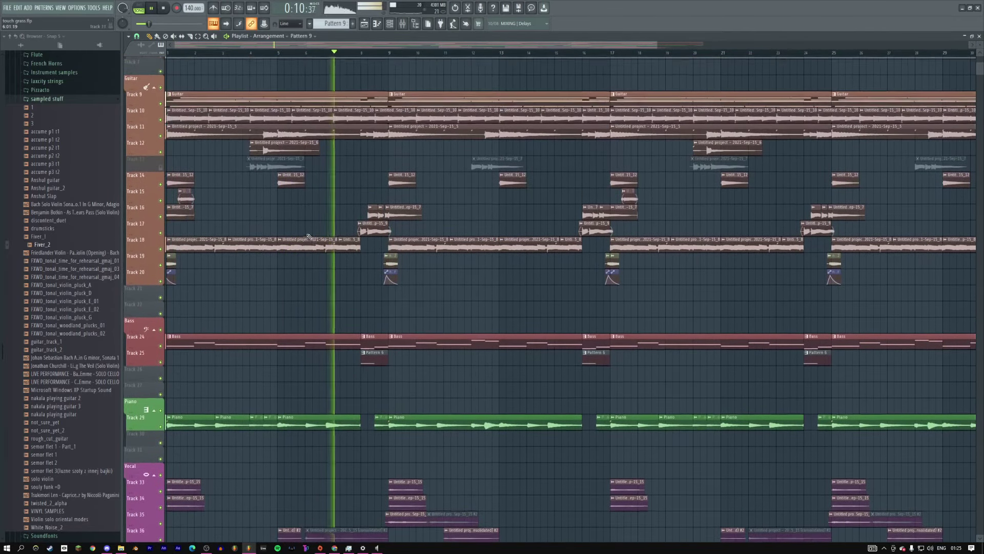
key(space)
key(space)
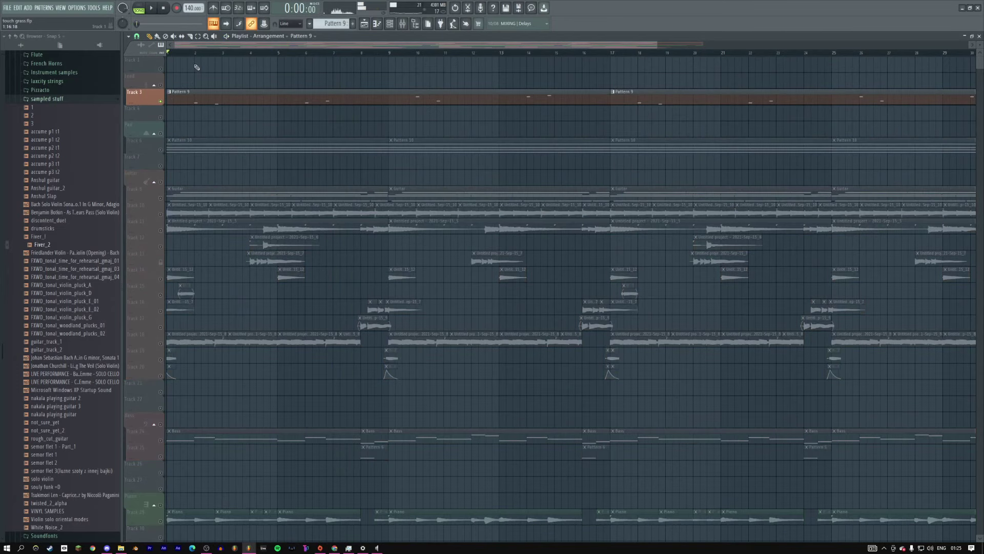
Step: Load Fruity Reeverb 2 in slot 5 of Vital's mixer track, set its dry level to 80%, and close it
key(F9)
click(901, 117)
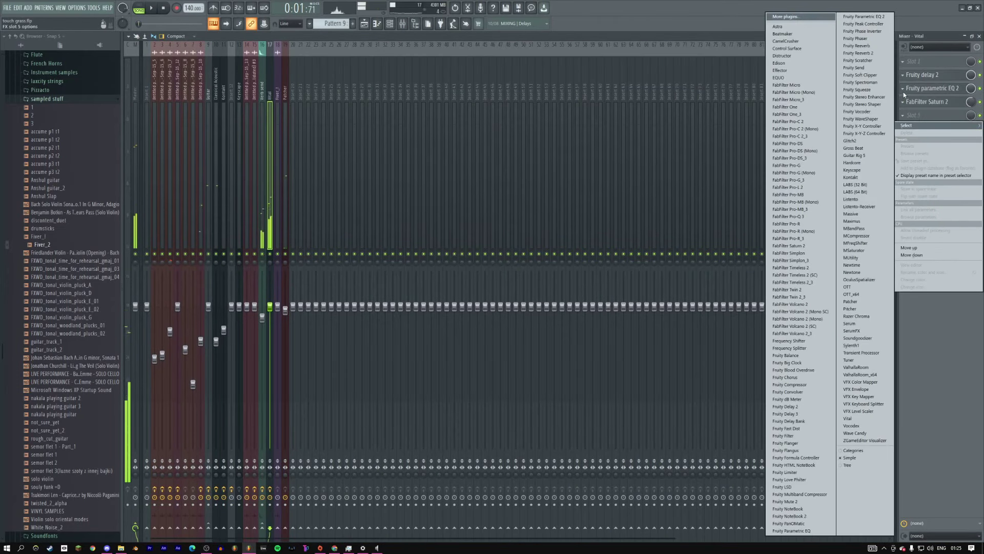
click(868, 50)
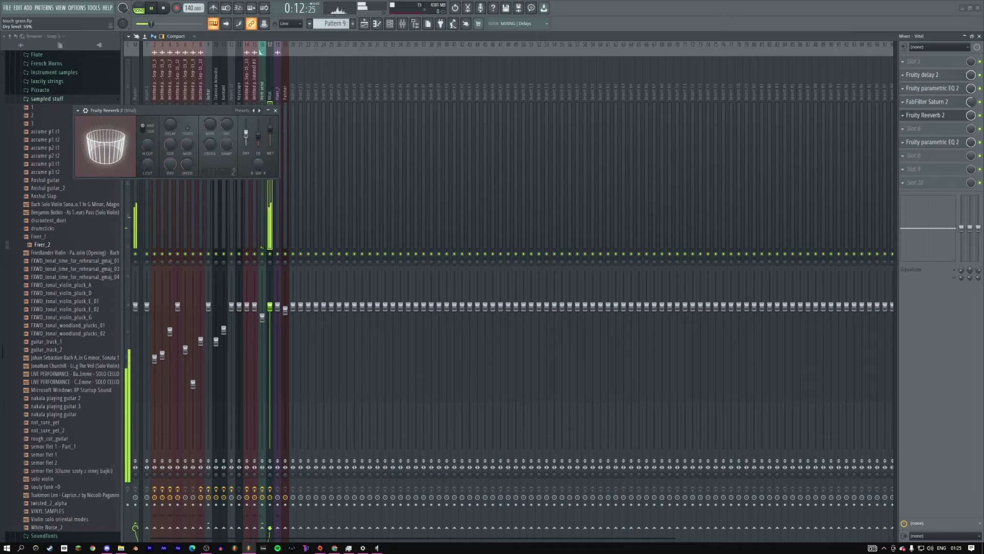
drag(246, 135, 246, 127)
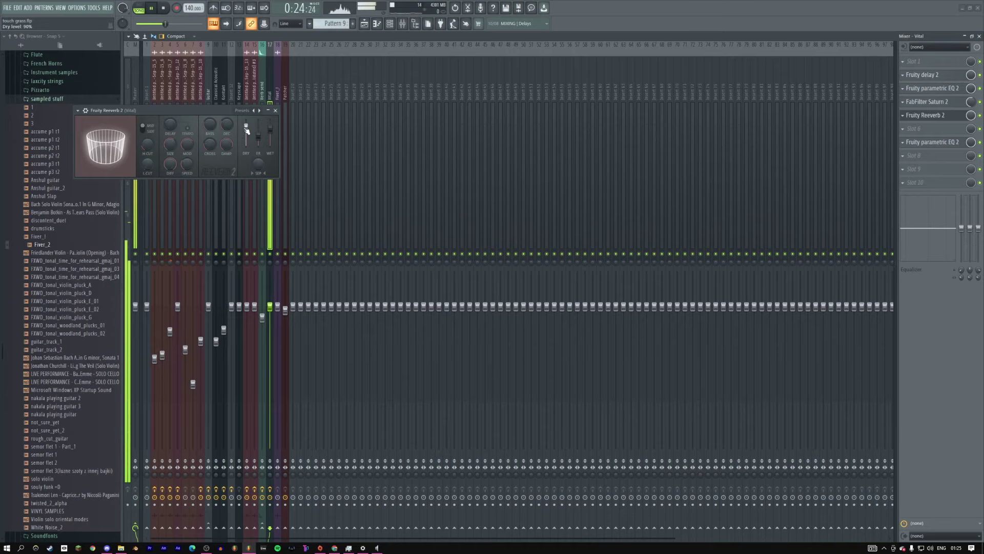
click(275, 111)
Step: Return to the playlist, unsolo the lead track, and replay the full arrangement from the start
key(F5)
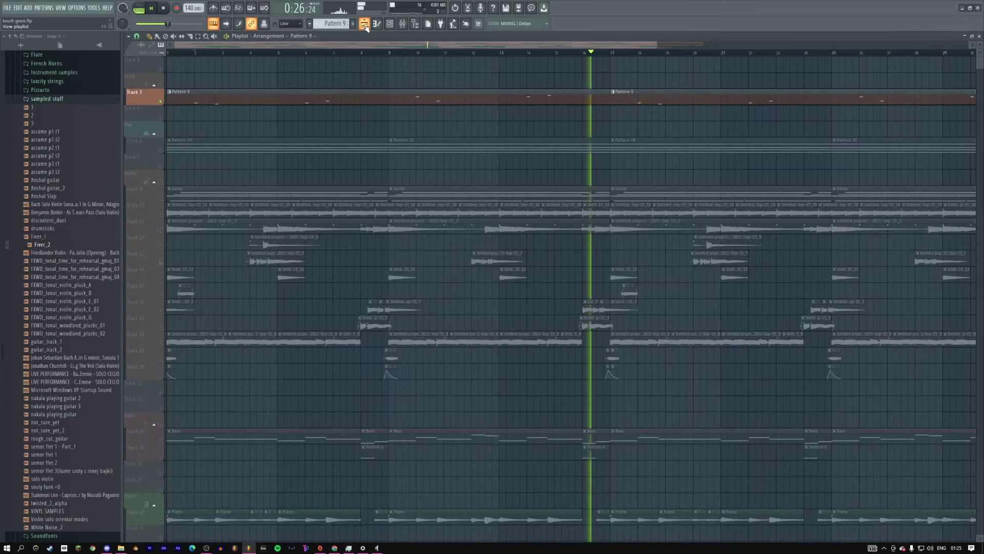
key(space)
key(space)
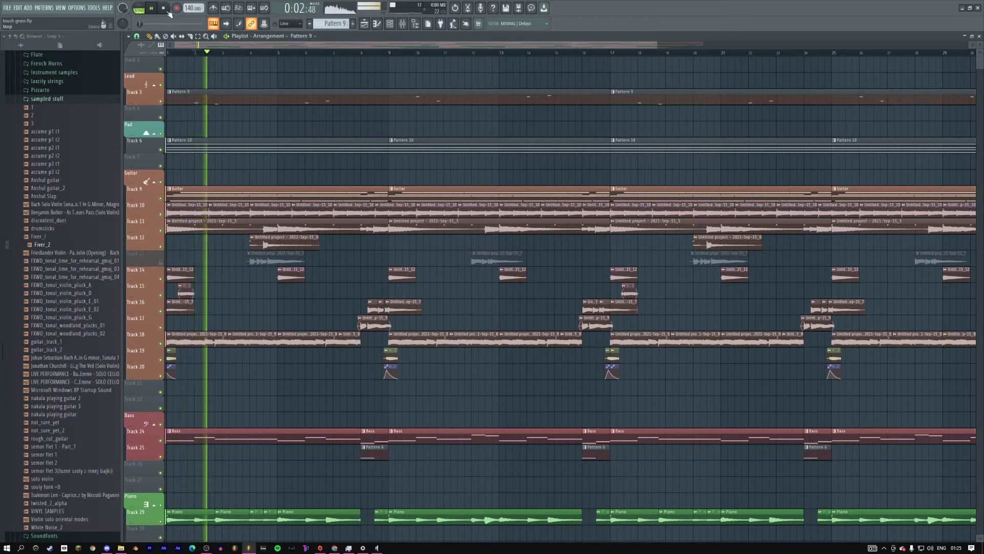
key(space)
key(space)
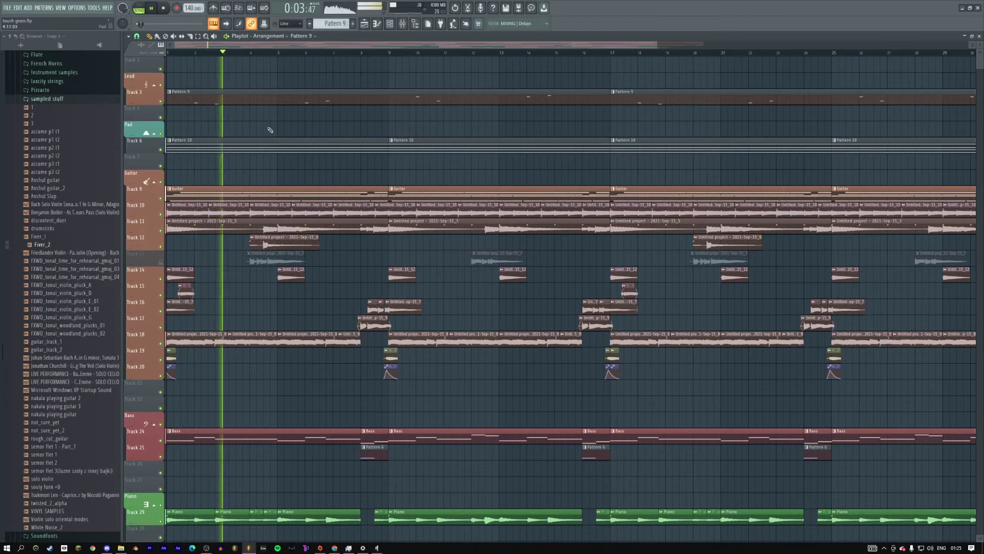
Step: Load Fruity Limiter in slot 9 of Vital's mixer track and compress the lead with a lower threshold and higher ratio
key(F9)
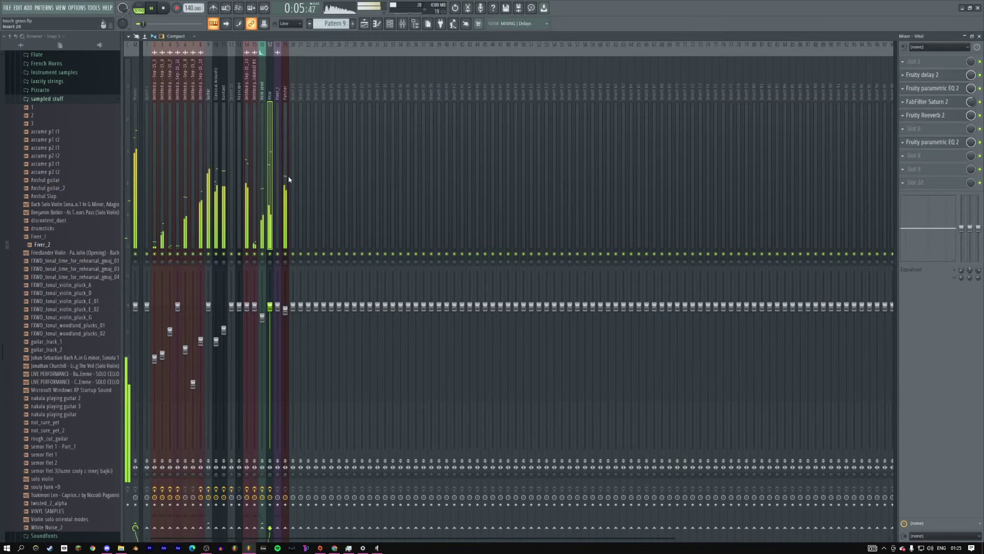
click(918, 174)
click(799, 474)
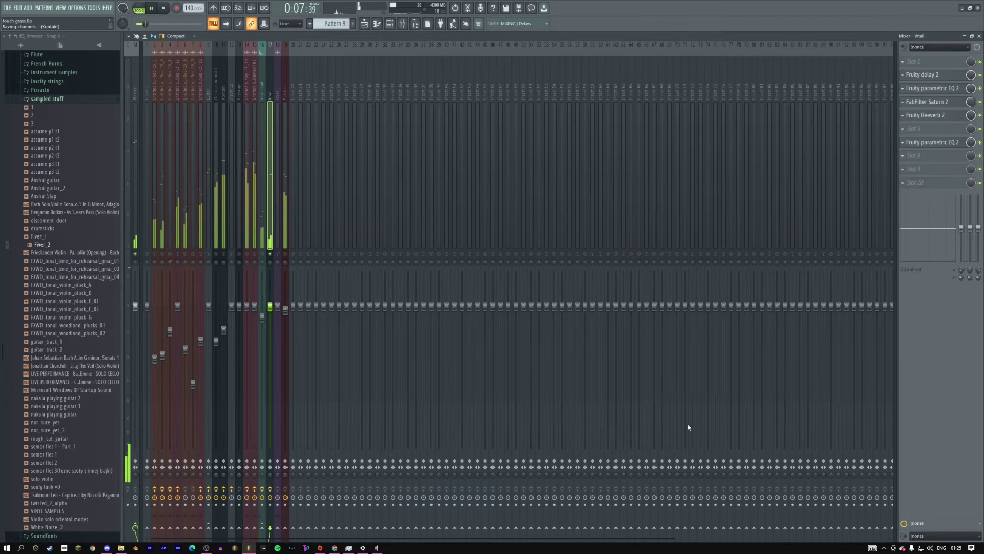
click(112, 195)
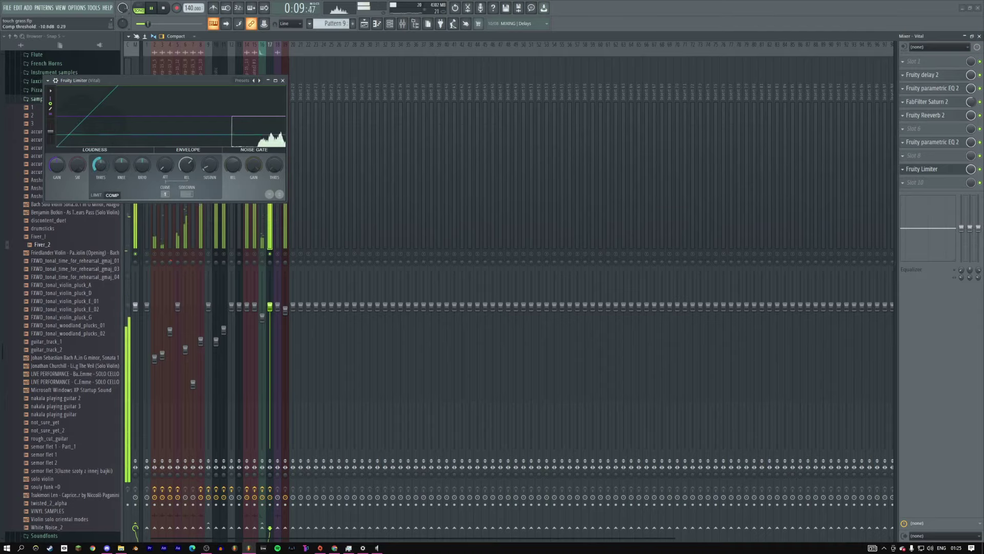
drag(137, 168, 137, 153)
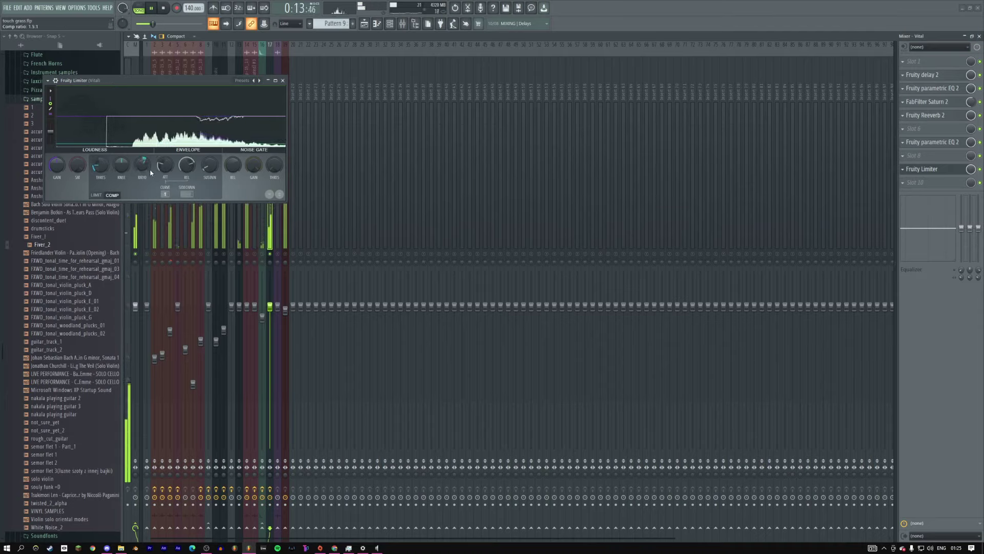
drag(100, 164, 60, 167)
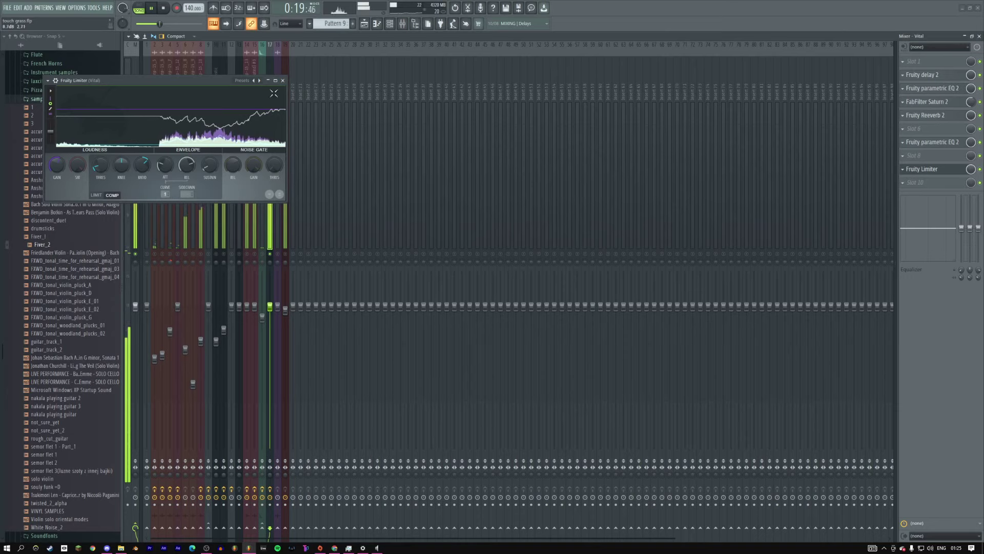
click(282, 80)
Step: Unsolo Vital's mixer track, lower its volume to -4.0 dB, and return to the playlist
right_click(270, 253)
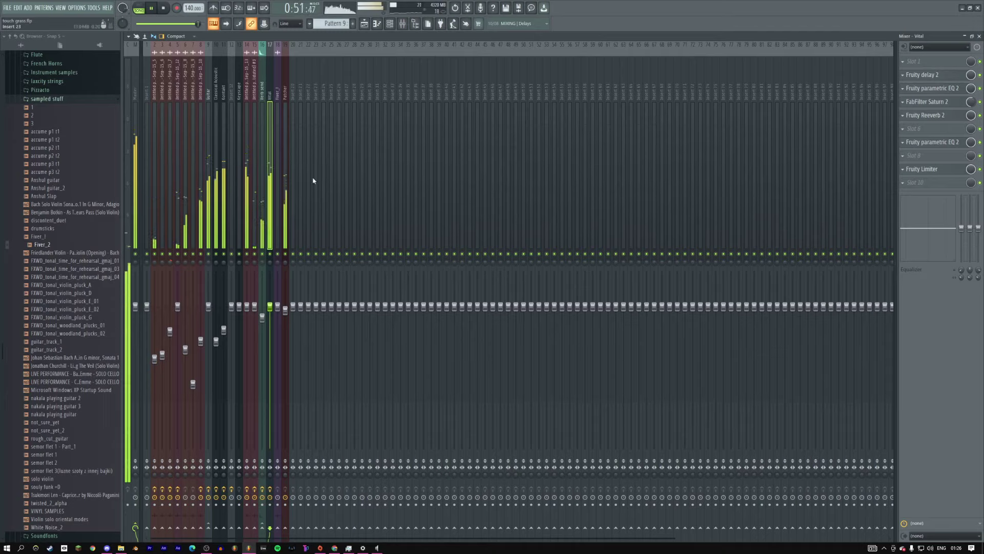
drag(270, 306, 271, 333)
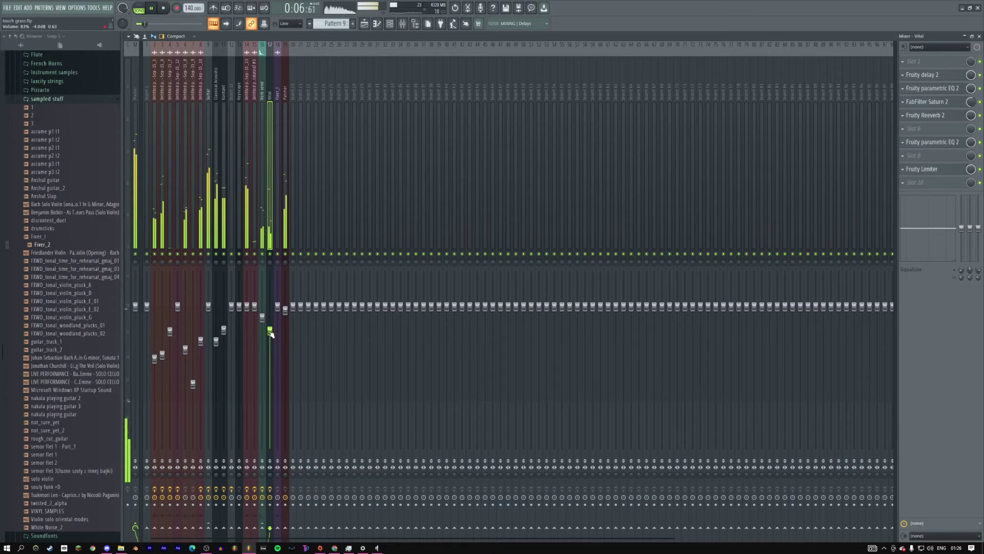
key(F9)
click(365, 24)
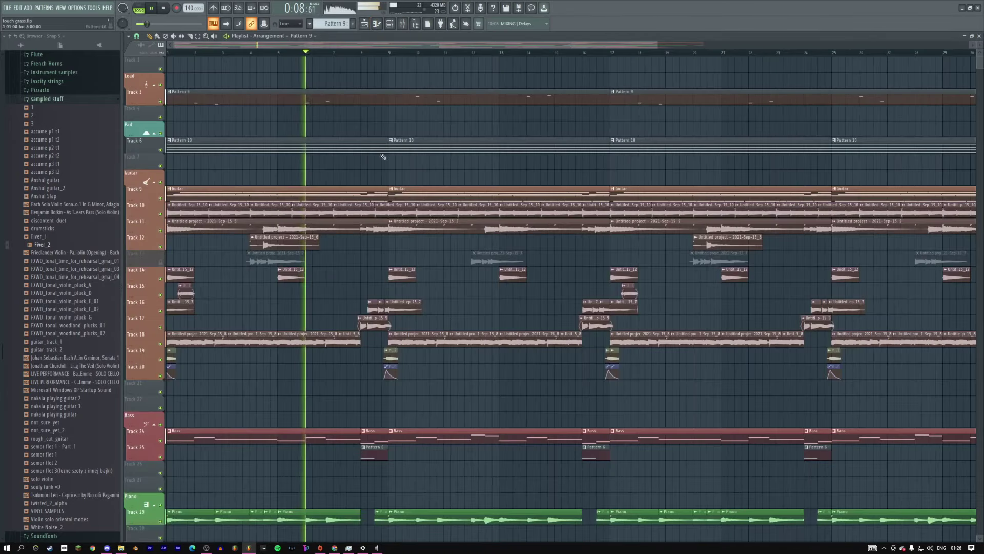
Step: Solo the guitar's Track 9, restart playback, and open the Guitar pattern in the piano roll
right_click(161, 199)
key(space)
key(space)
double_click(174, 189)
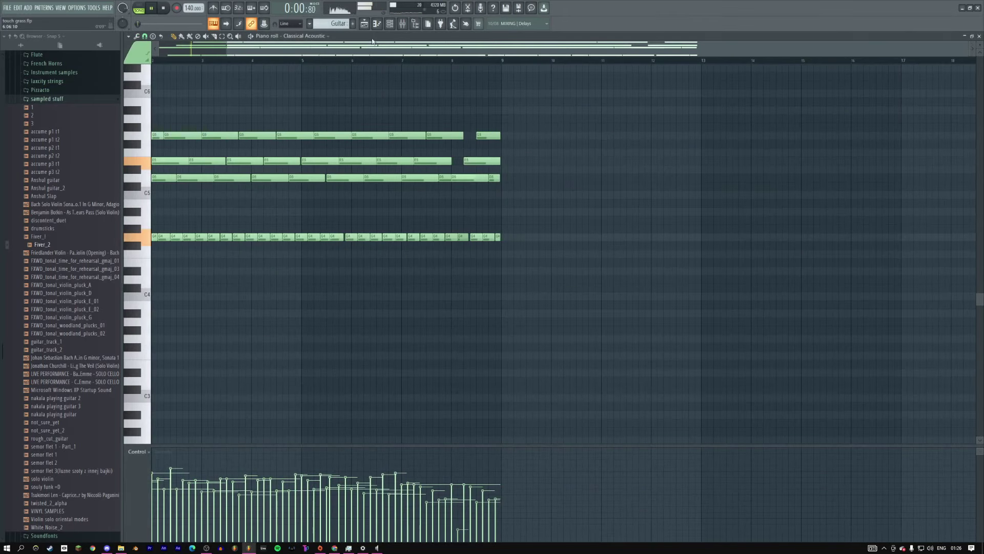
Step: Play the Guitar pattern in pattern mode and open its Classical Acoustic channel from the channel rack
key(F6)
click(139, 7)
click(202, 90)
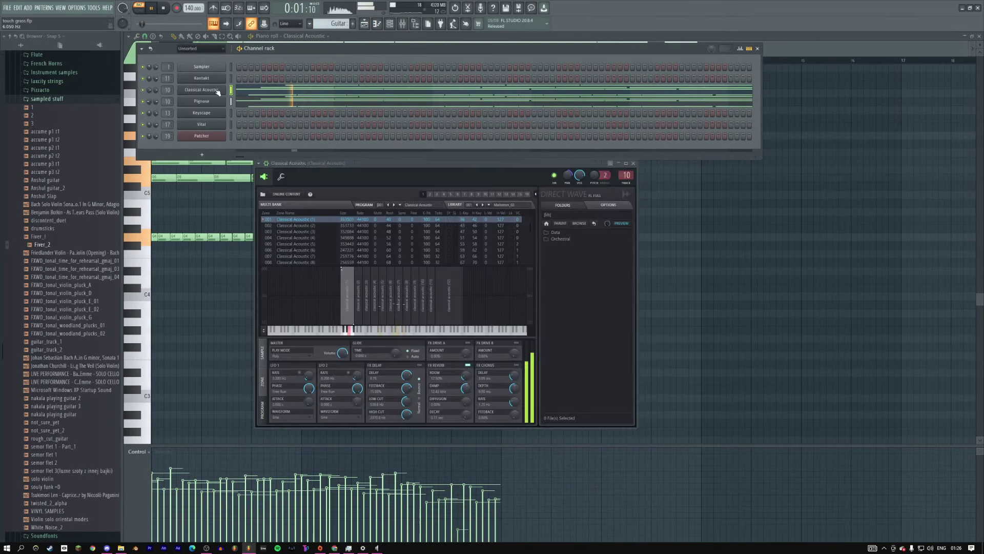
Step: Load Patcher in slot 4 of the Classical Acoustic mixer track and add Fruity Delay 2 inside it
key(F9)
click(922, 101)
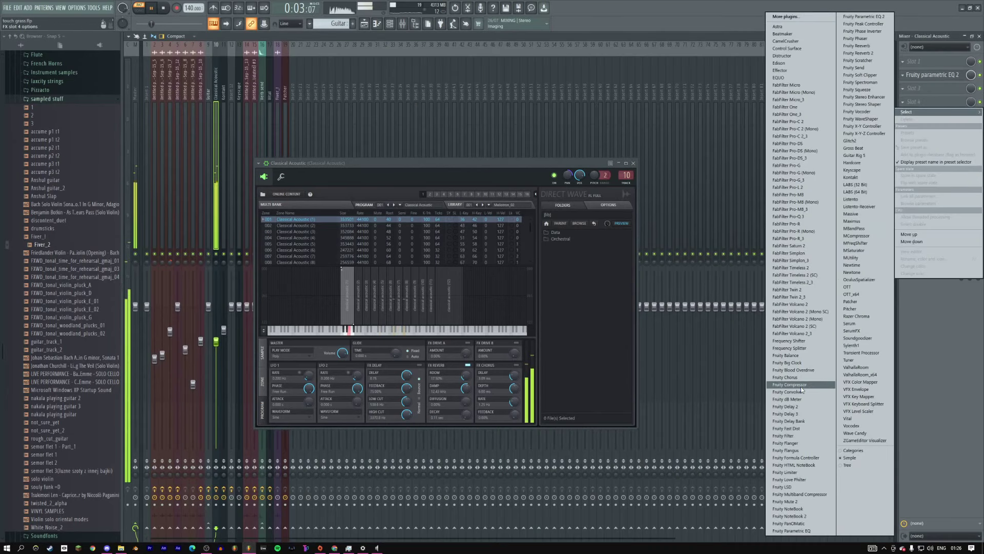
click(852, 301)
right_click(158, 139)
mouse_move(174, 151)
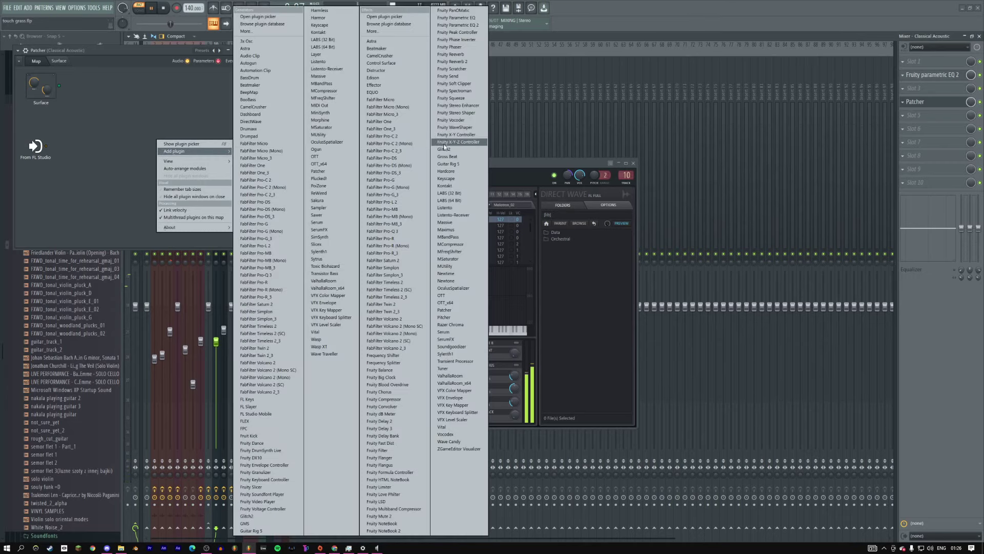
click(387, 421)
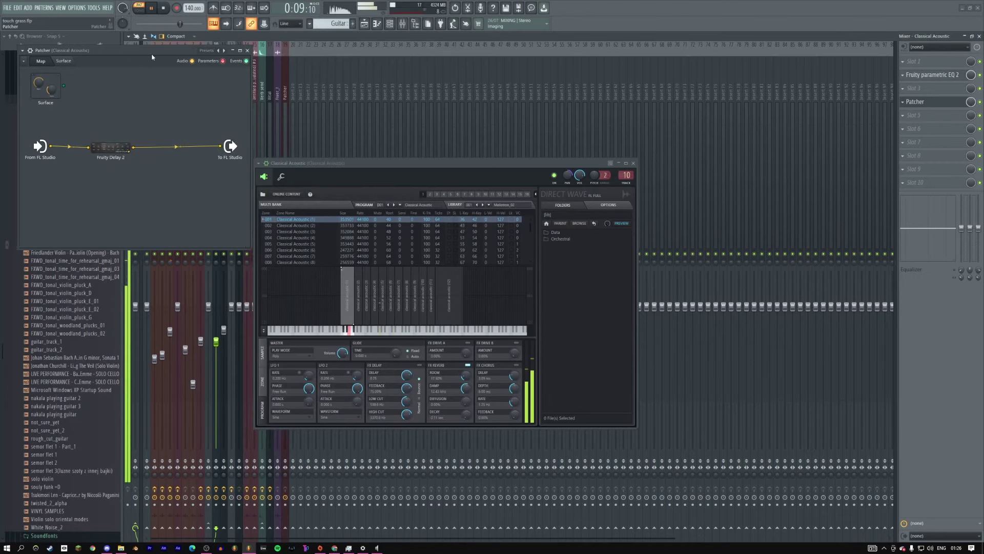
Step: Place Fruity Delay 2 higher in the Patcher map, change its delay time, turn down its dry volume, and enable ping pong feedback
drag(152, 52, 561, 98)
drag(517, 208, 542, 139)
double_click(542, 138)
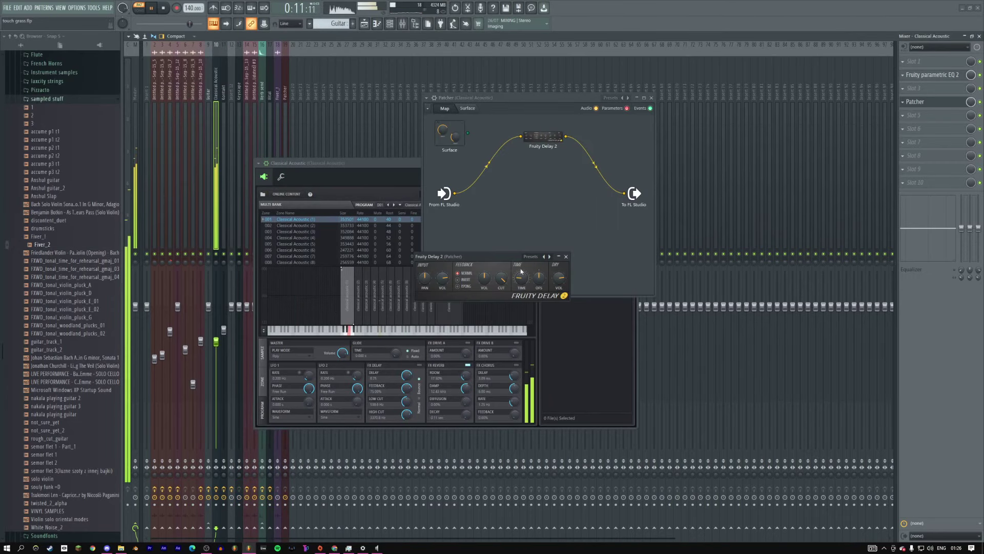
right_click(520, 277)
click(590, 307)
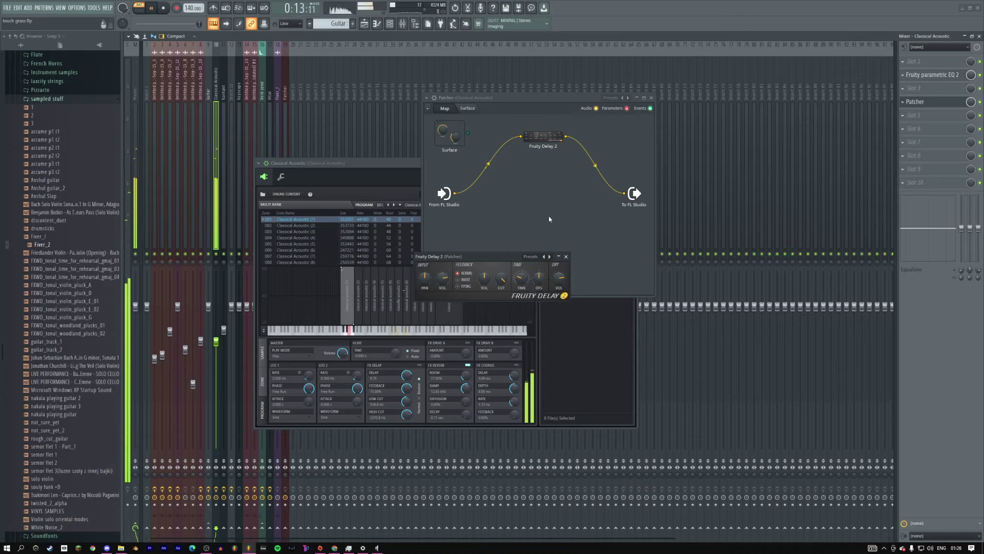
drag(559, 277, 558, 298)
click(458, 286)
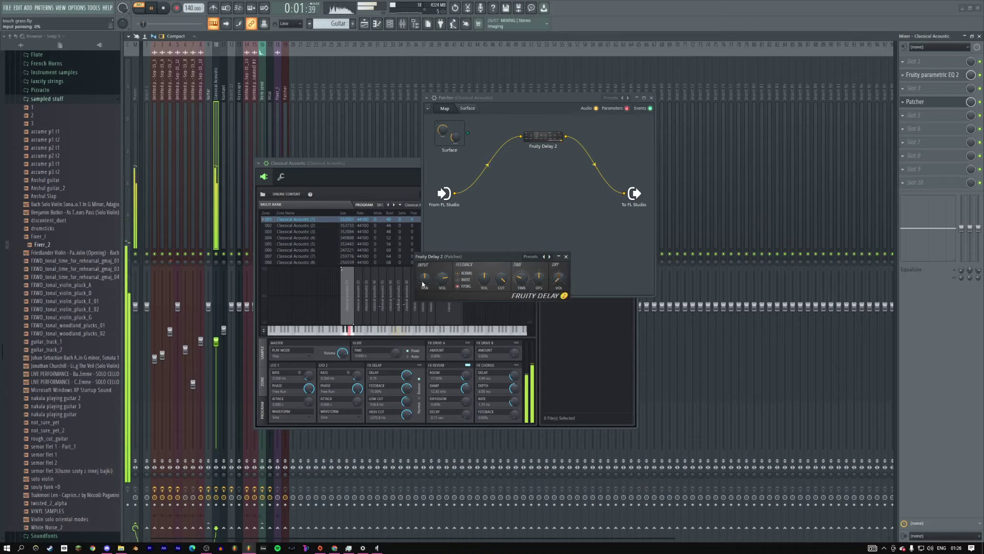
click(566, 257)
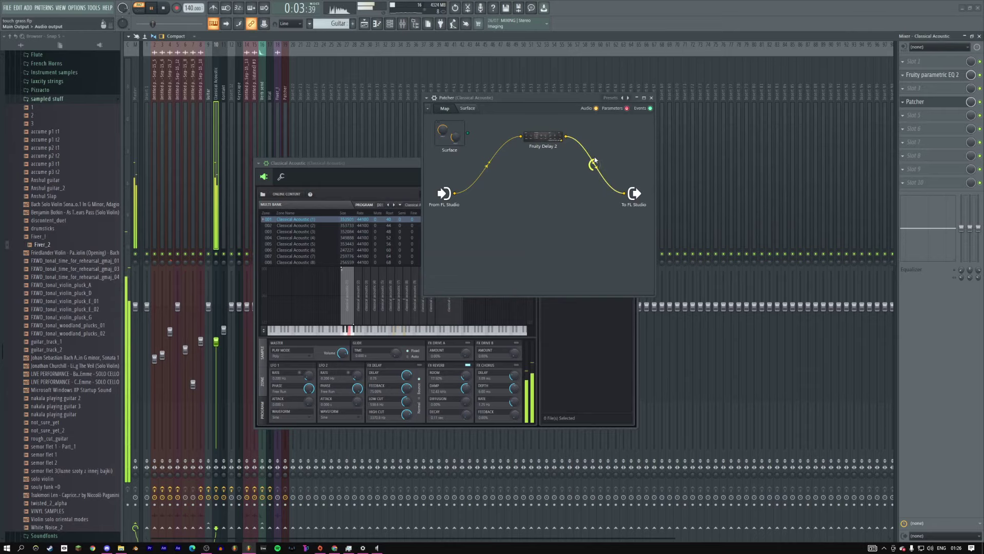
Step: Insert Fruity Parametric EQ 2 between Fruity Delay 2 and the output in the Patcher map, place it beside the delay, and open it
right_click(566, 136)
mouse_move(578, 148)
click(666, 287)
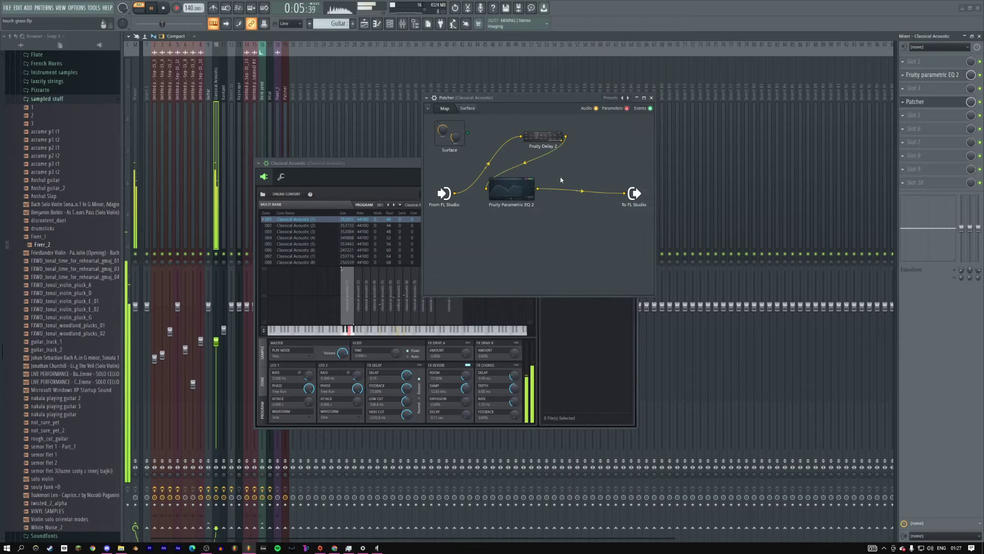
drag(513, 191, 590, 151)
click(590, 152)
Step: Load the Notch preset in Fruity Parametric EQ 2, change its band to band pass, shift it lower, and raise the main level to 2.9 dB
click(585, 209)
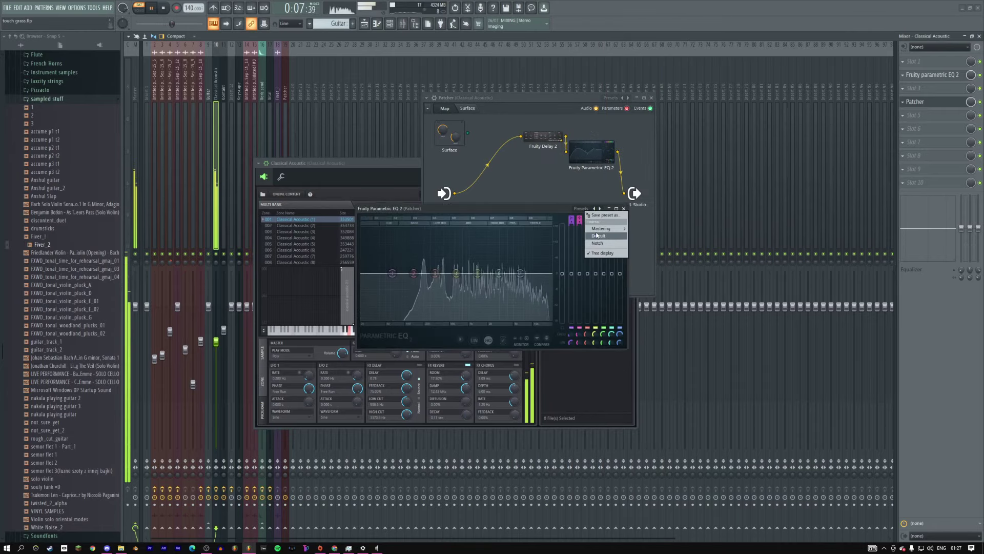
click(597, 241)
right_click(484, 272)
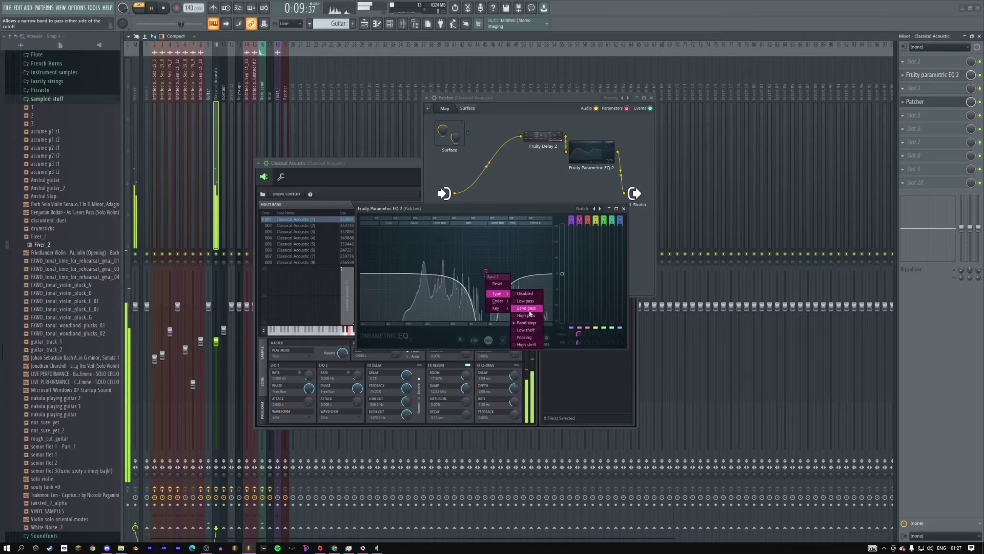
click(523, 300)
drag(488, 272, 467, 272)
scroll(467, 273, down, 5)
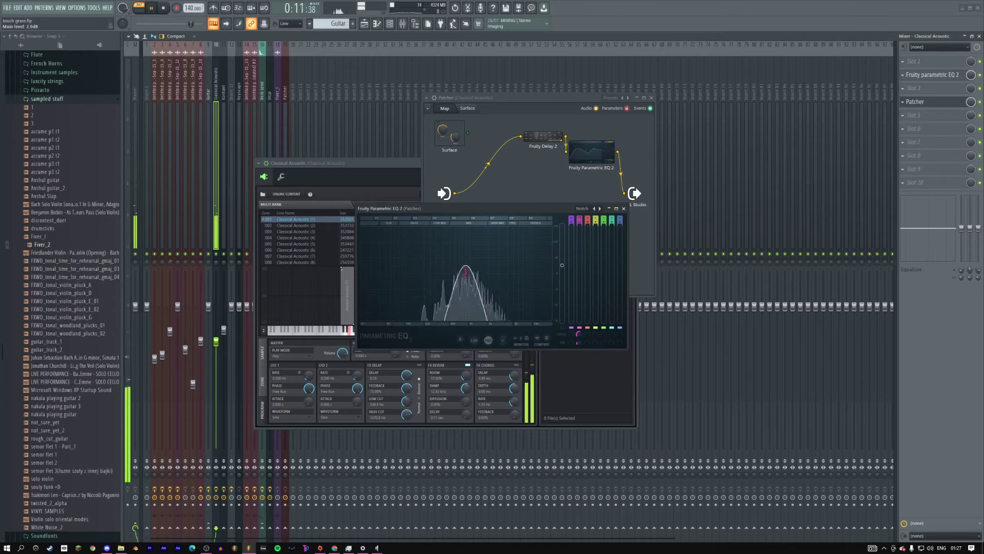
click(623, 209)
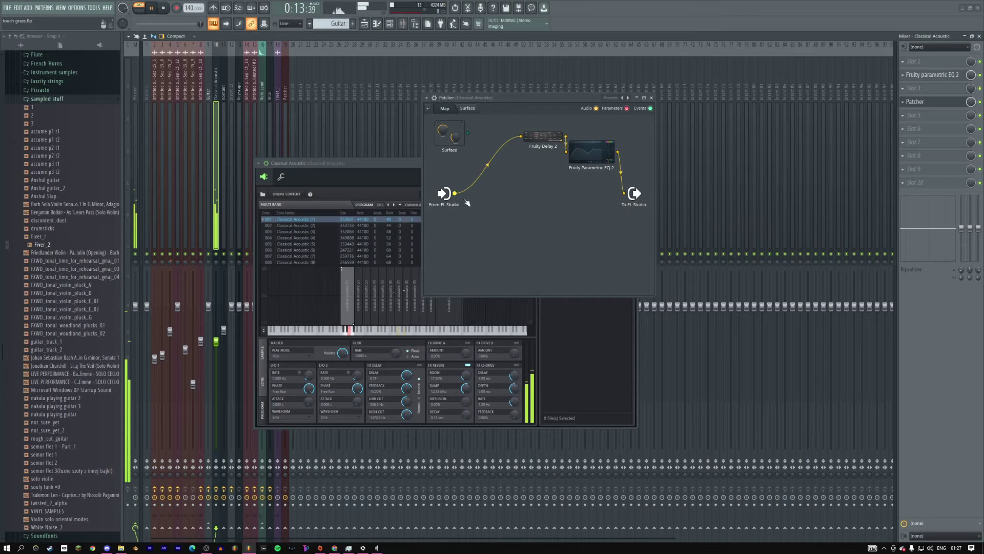
Step: Move the delay and EQ modules closer to the input in Patcher and connect From FL Studio directly to To FL Studio
drag(542, 136, 492, 155)
drag(591, 151, 555, 151)
double_click(487, 156)
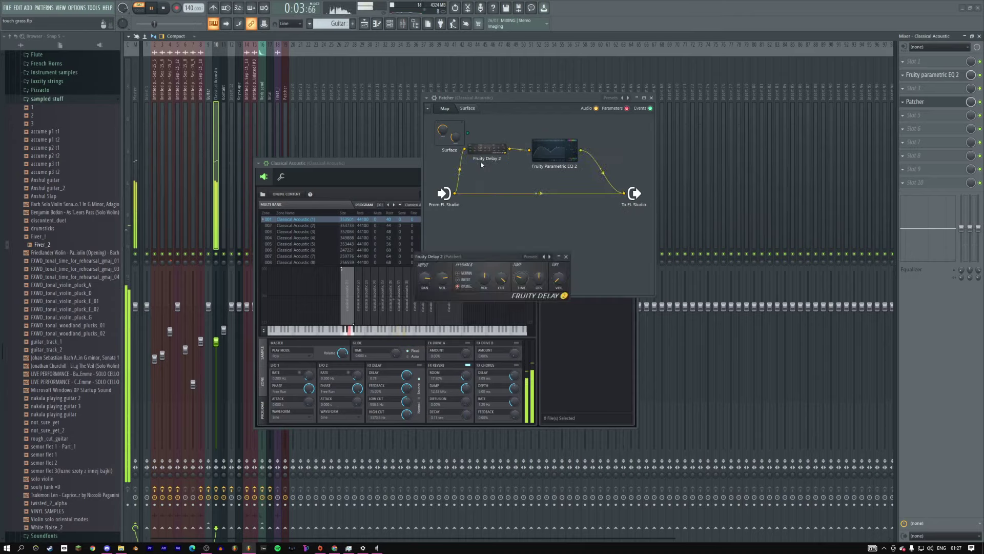
click(566, 256)
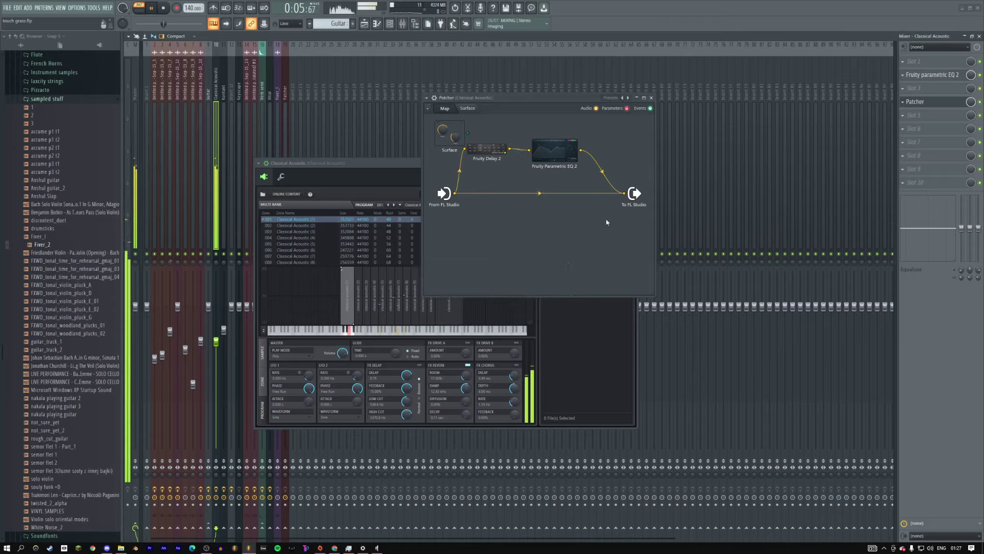
click(651, 98)
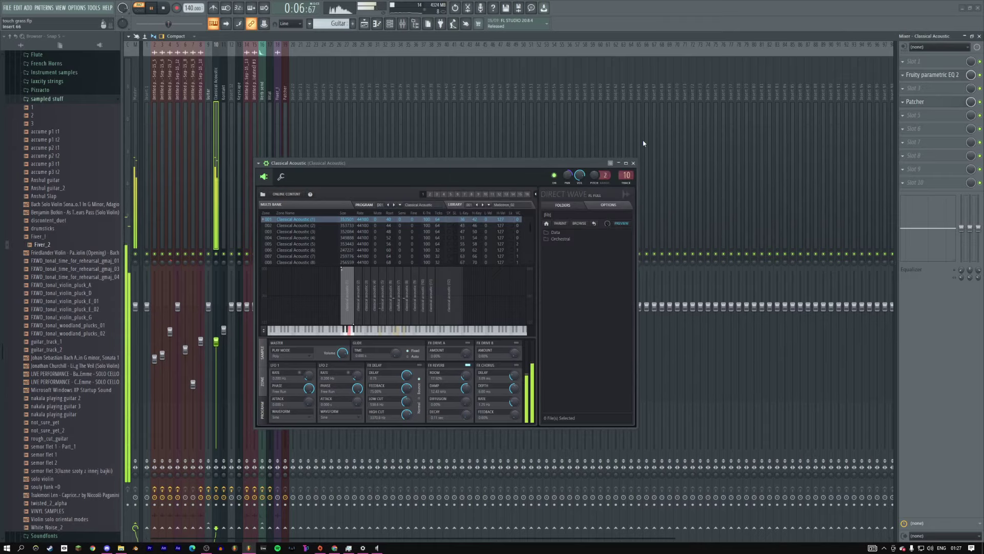
click(915, 102)
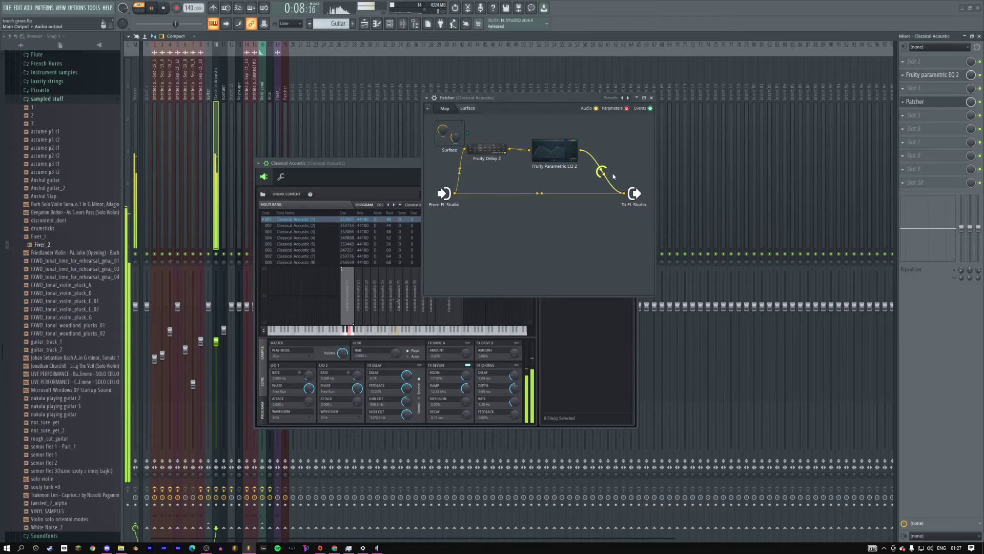
click(652, 98)
Step: Return to song mode, show the playlist, and restart playback of the full arrangement
click(138, 8)
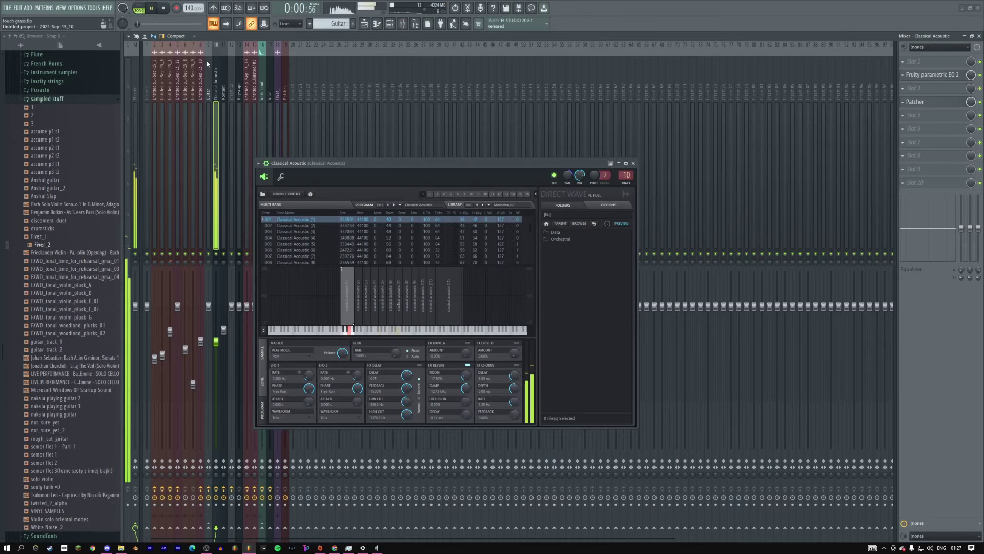
key(F5)
key(space)
key(space)
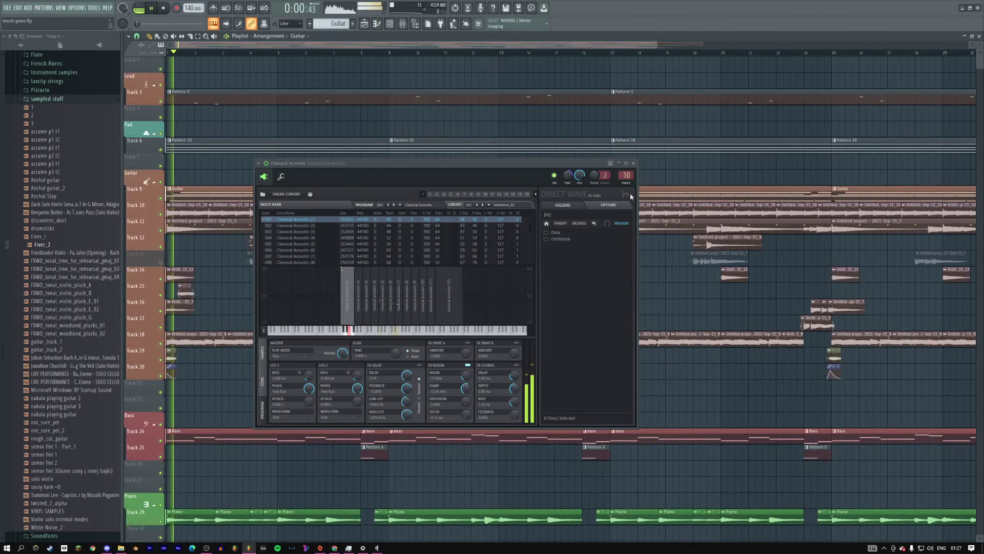
click(459, 145)
scroll(458, 145, down, 5)
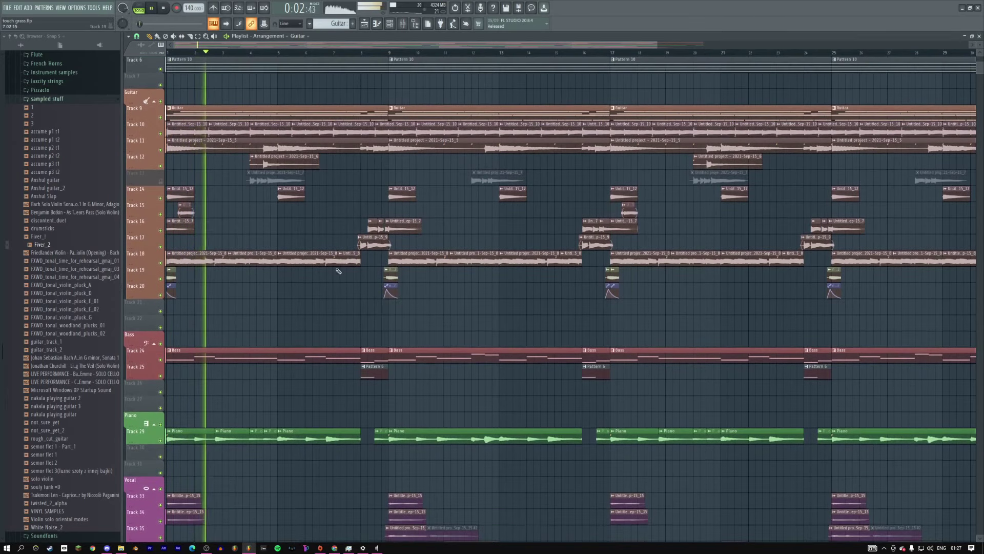
Step: Merge the Bass clips on Track 24 into one pattern, Bass #2, and open its Kontakt notes in the piano roll
click(347, 362)
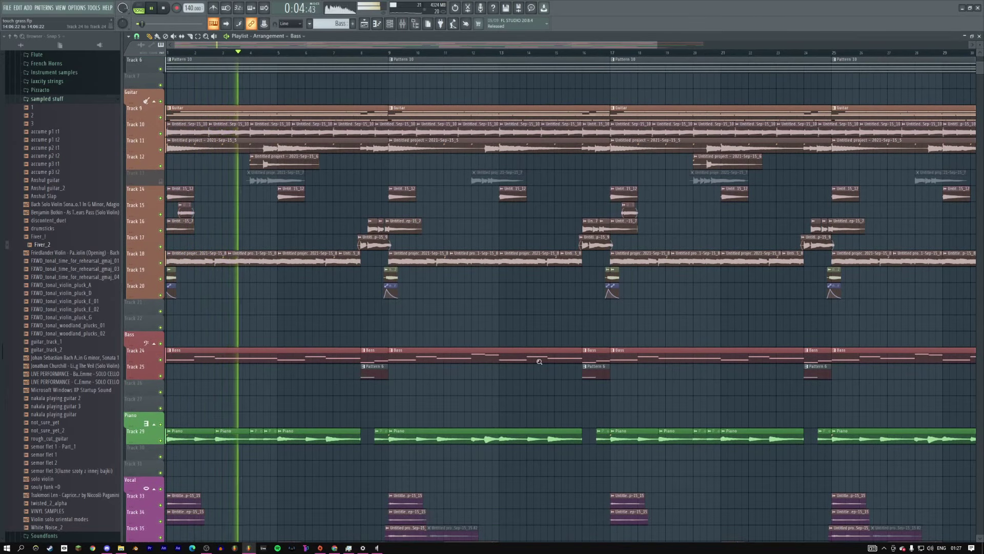
scroll(347, 362, down, 2)
drag(951, 277, 315, 284)
double_click(345, 291)
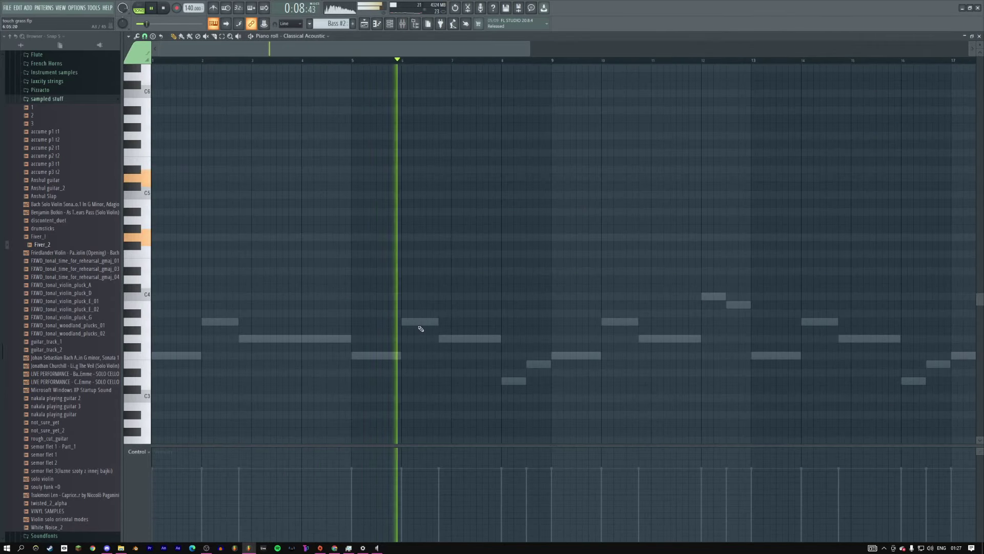
double_click(433, 321)
Step: Shorten the A3 note at bar 6, add a short C4 note right after it, and play the passage
key(space)
drag(439, 321, 433, 322)
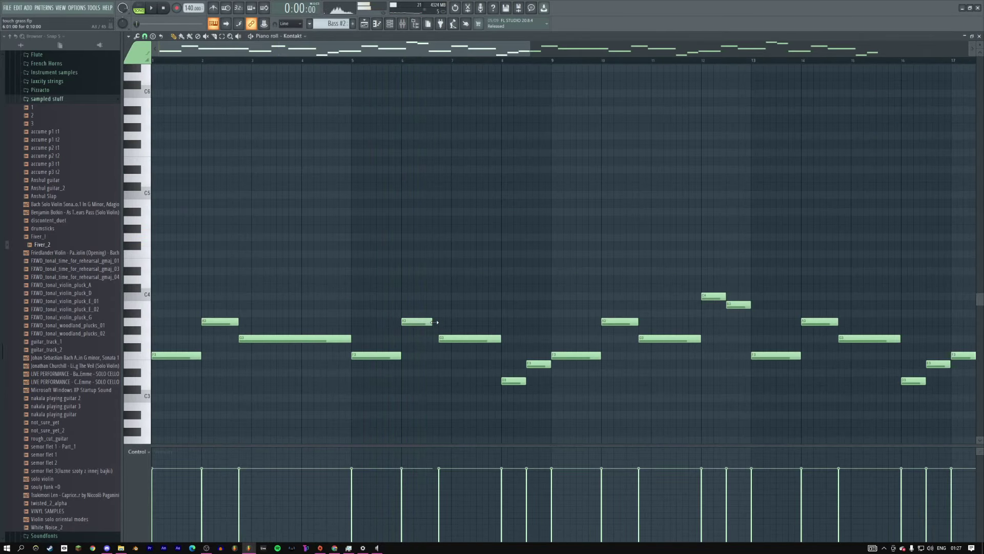
mouse_move(431, 287)
mouse_down()
mouse_move(430, 311)
mouse_move(438, 296)
mouse_up()
key(space)
click(433, 60)
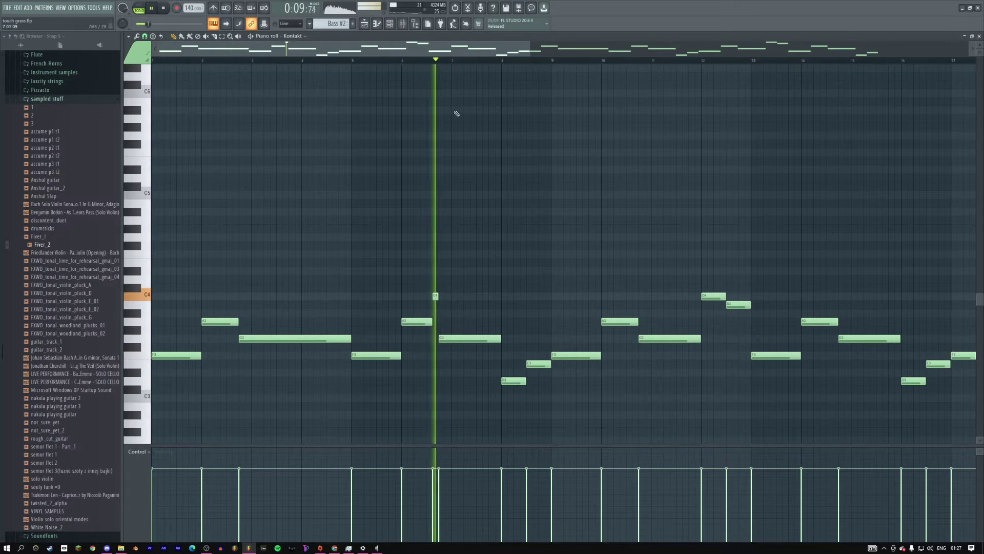
key(space)
key(space)
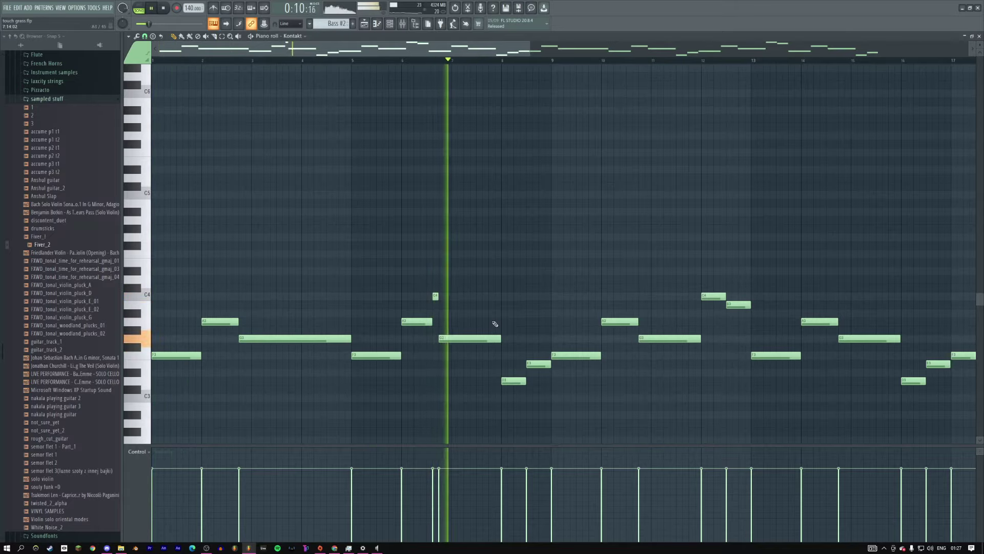
Step: Shorten the G3 note ending at bar 8, add short F4 and E4 notes in the gap, and play the bass line
key(space)
drag(498, 339, 488, 339)
click(491, 305)
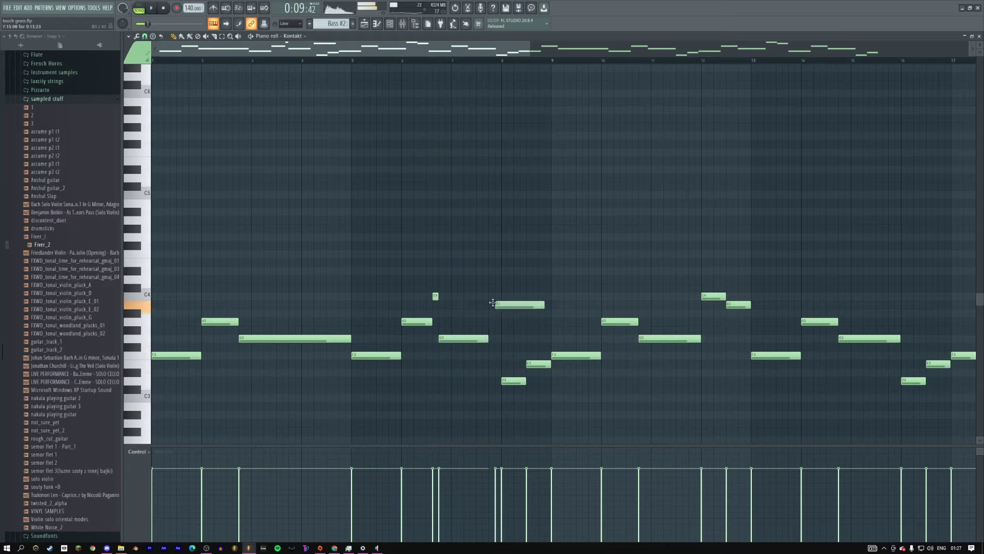
drag(491, 305, 486, 260)
click(496, 262)
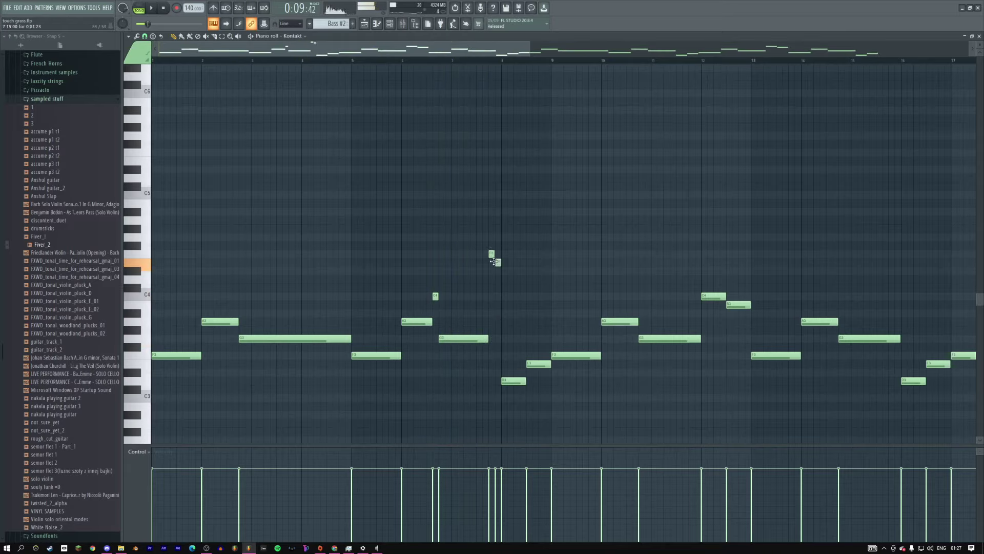
key(space)
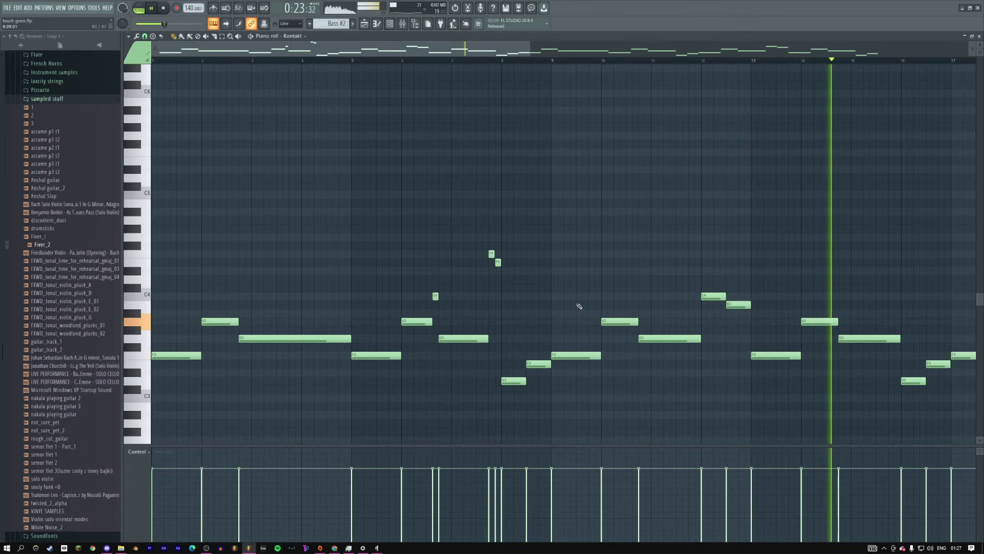
Step: Switch to OBS, show the audio mixer, unmute Mic/Aux, and return to FL Studio
key(alt+Tab)
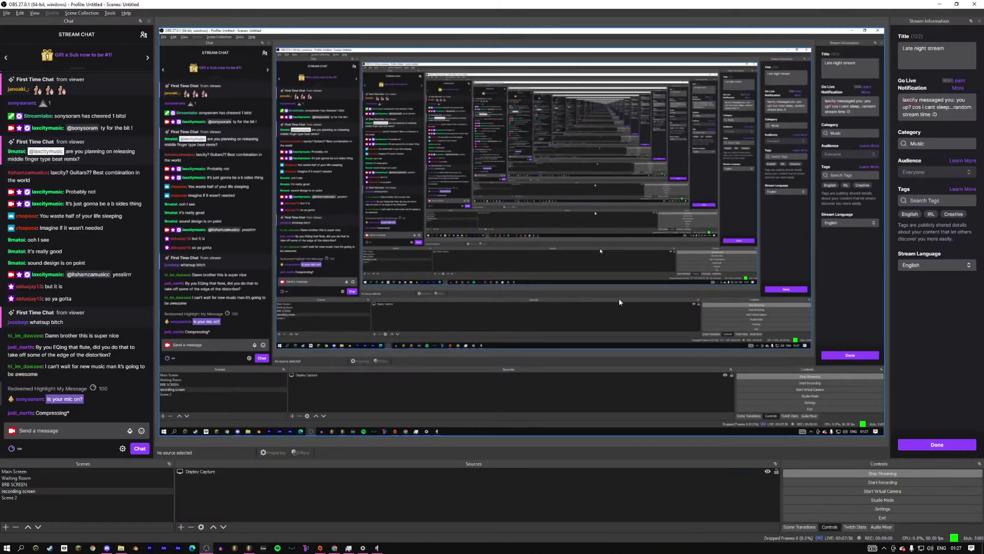
click(880, 527)
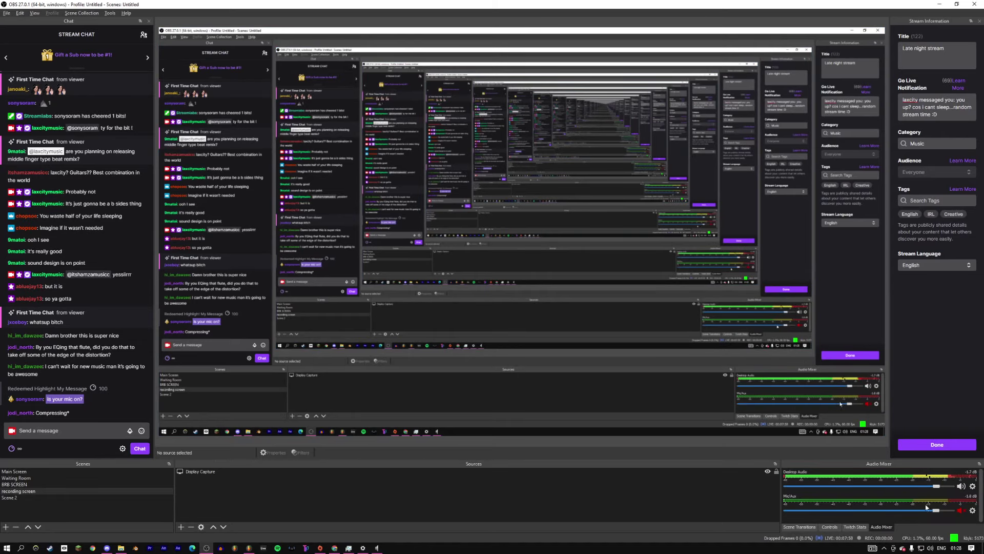
key(alt+Tab)
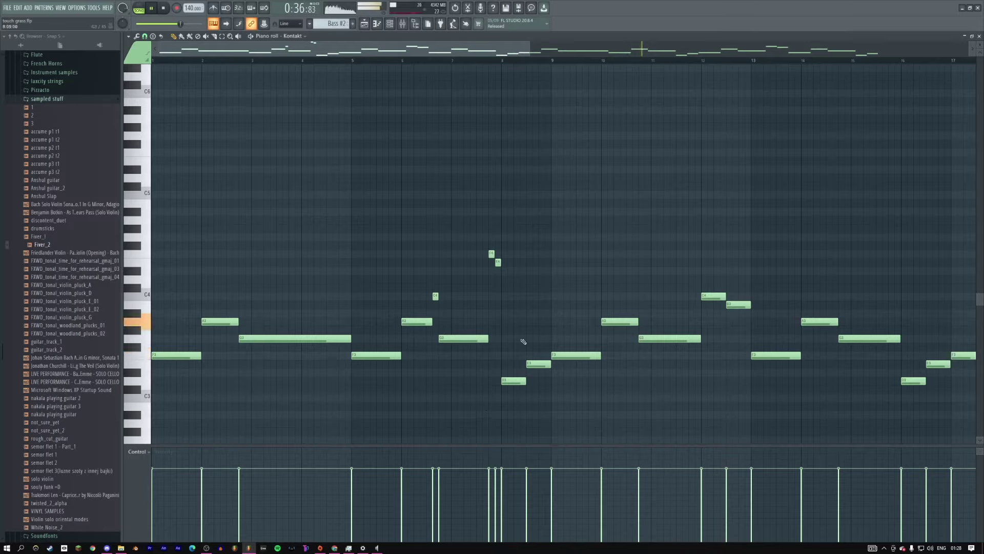
Step: Stop playback, launch a second FL Studio instance, and switch to OBS
key(space)
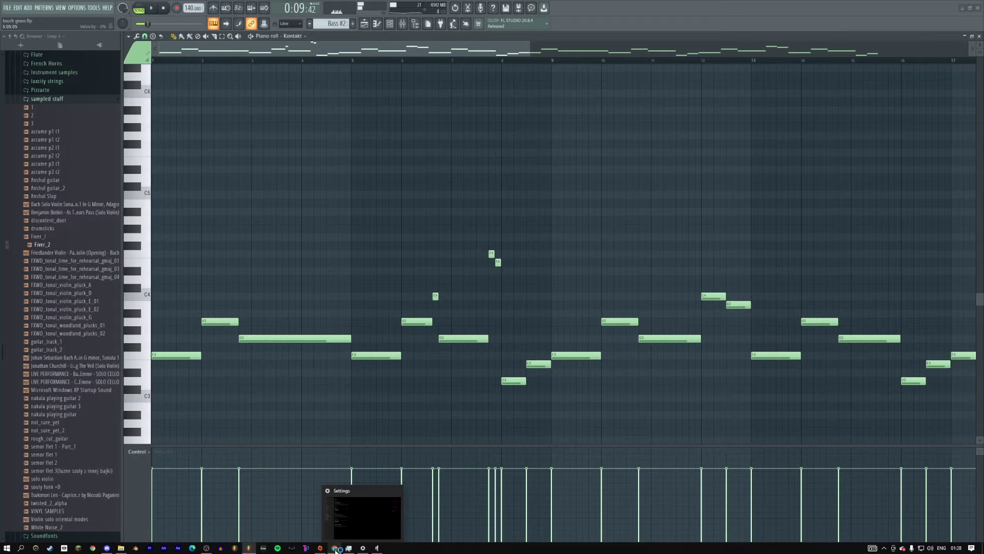
click(220, 547)
click(207, 548)
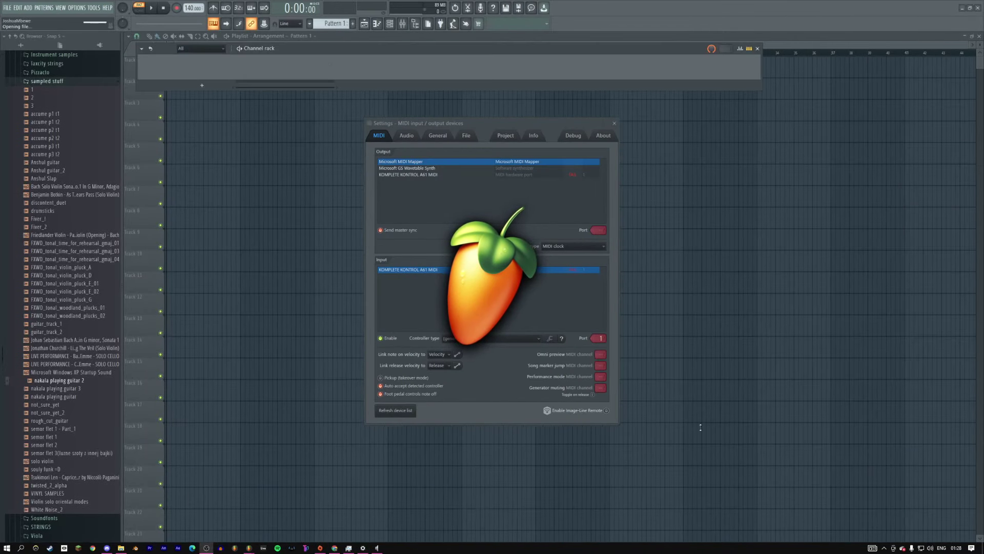
click(207, 548)
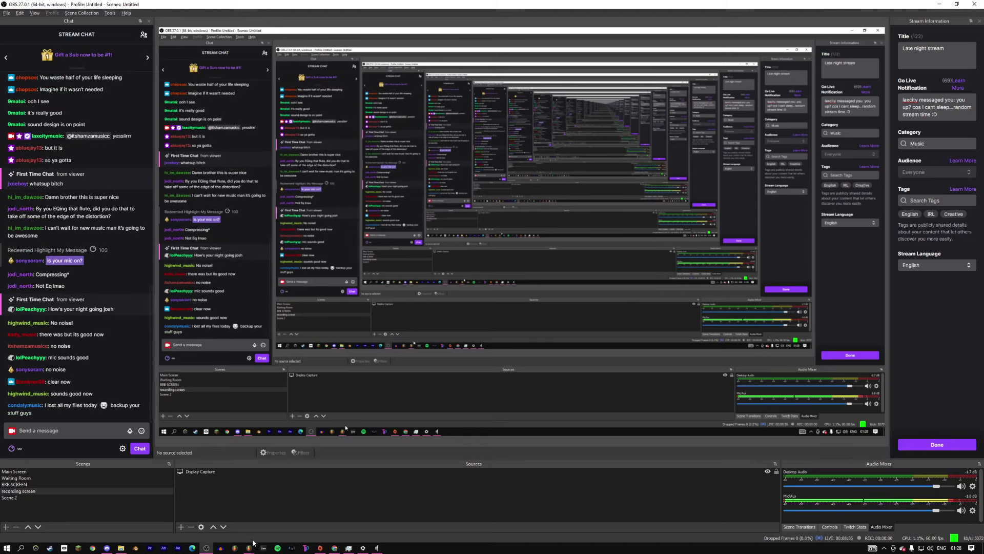
Step: Switch to the new FL Studio instance, close its MIDI settings, hide the playlist, and select Insert 6 in the mixer
mouse_move(249, 546)
click(261, 526)
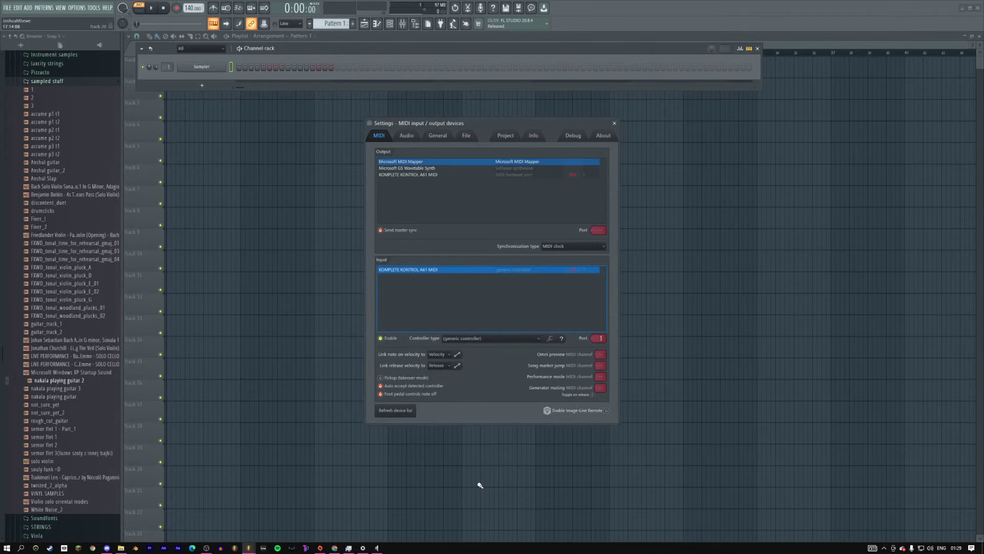
click(614, 124)
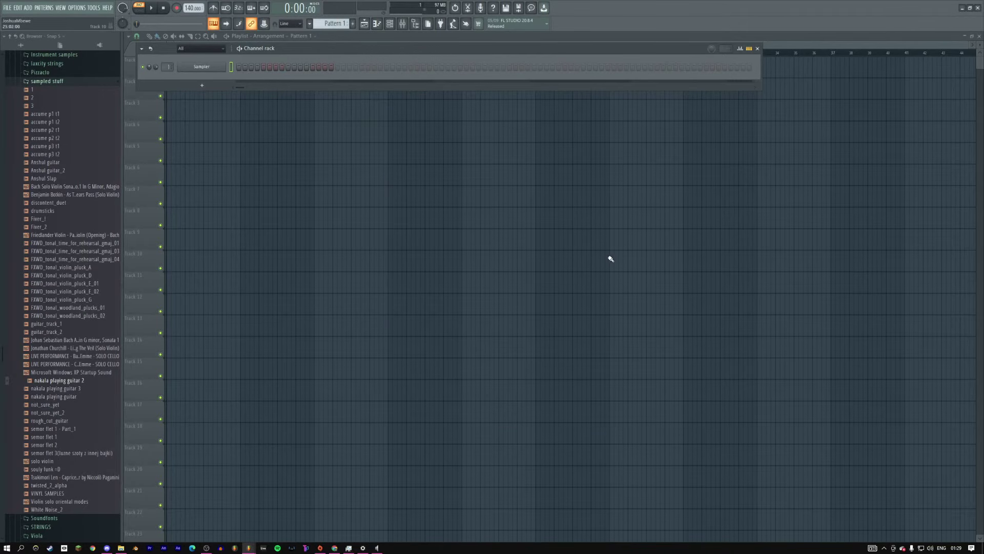
key(F5)
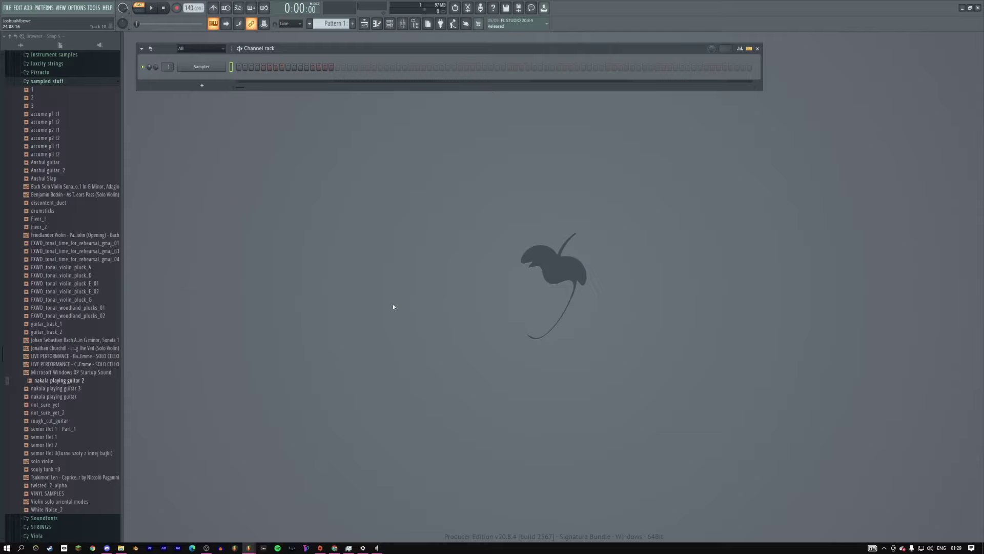
click(402, 24)
click(185, 67)
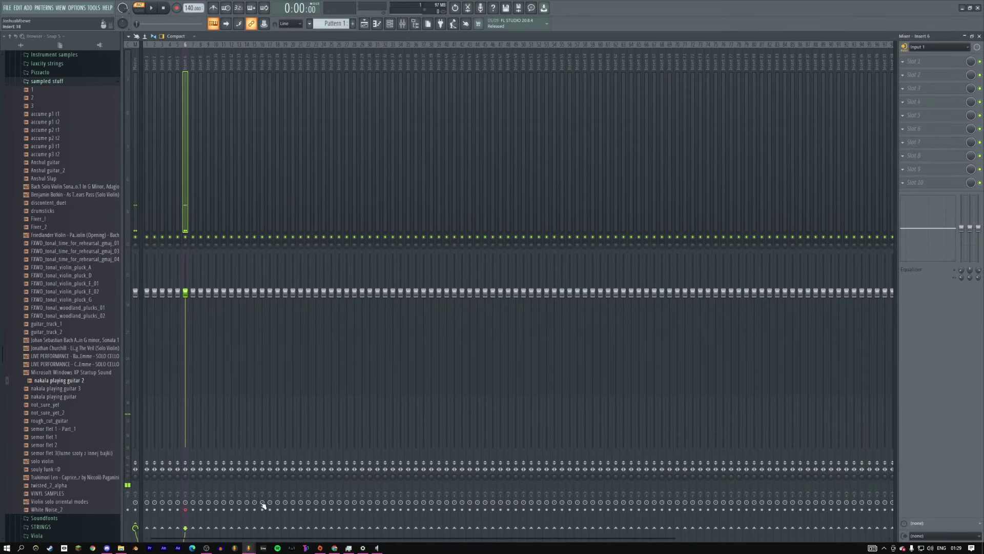
Step: Switch back to the touch grass project, open the playlist with the whole arrangement in view, and apply a track option to the Pad track
mouse_move(250, 547)
click(214, 521)
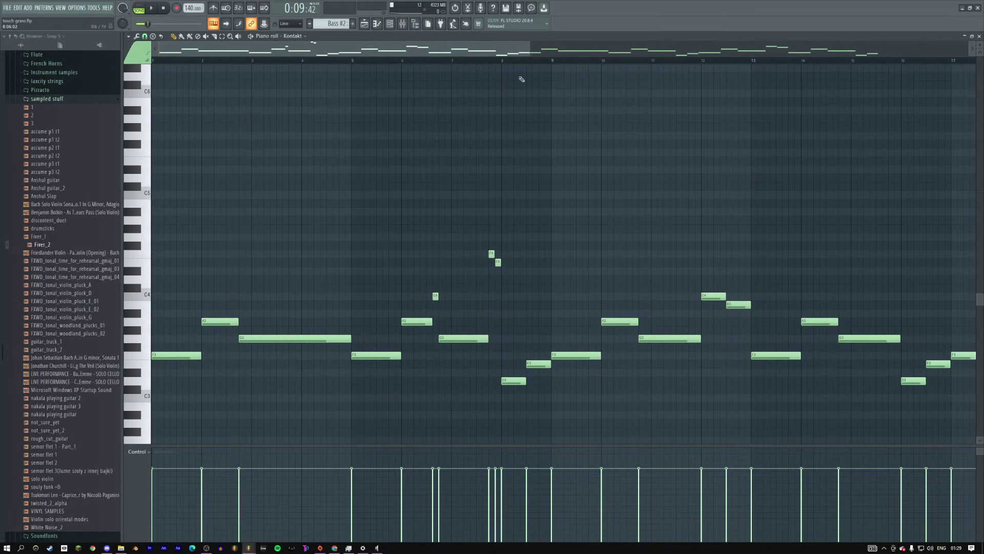
drag(529, 49, 941, 90)
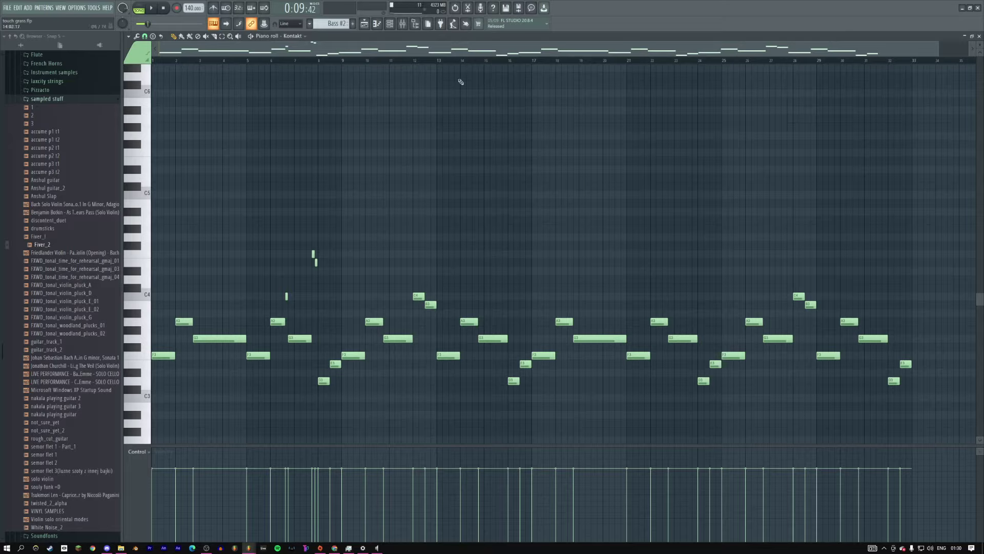
click(364, 24)
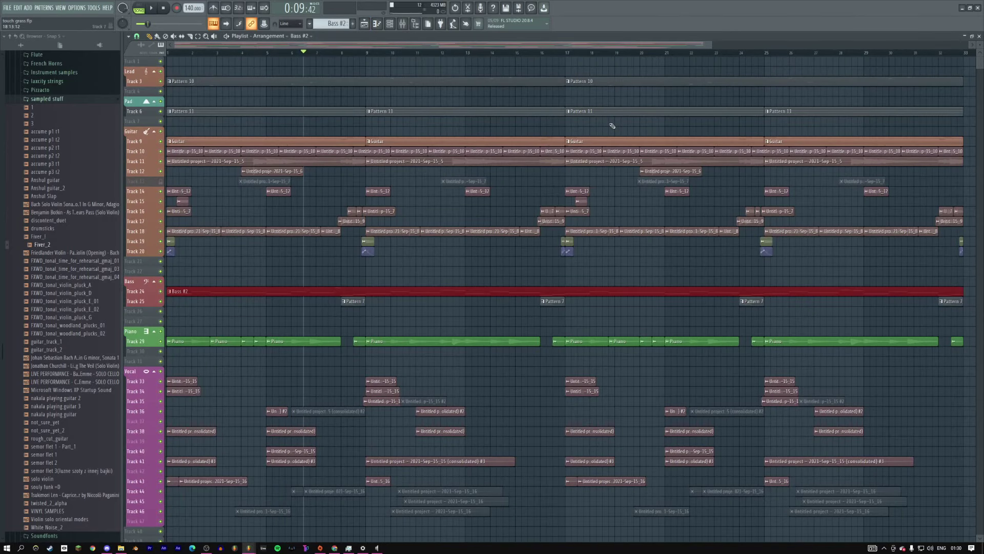
drag(710, 43, 706, 44)
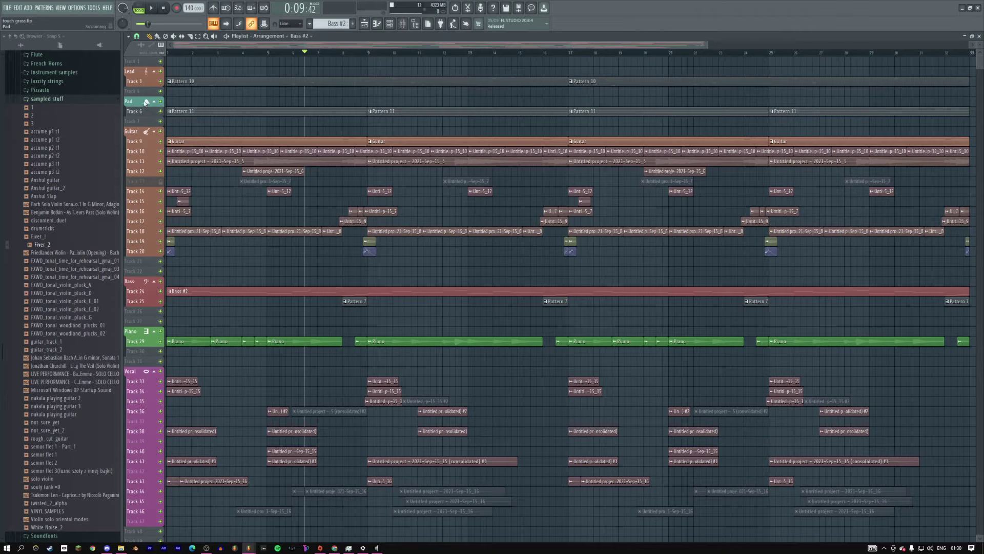
right_click(133, 100)
click(190, 176)
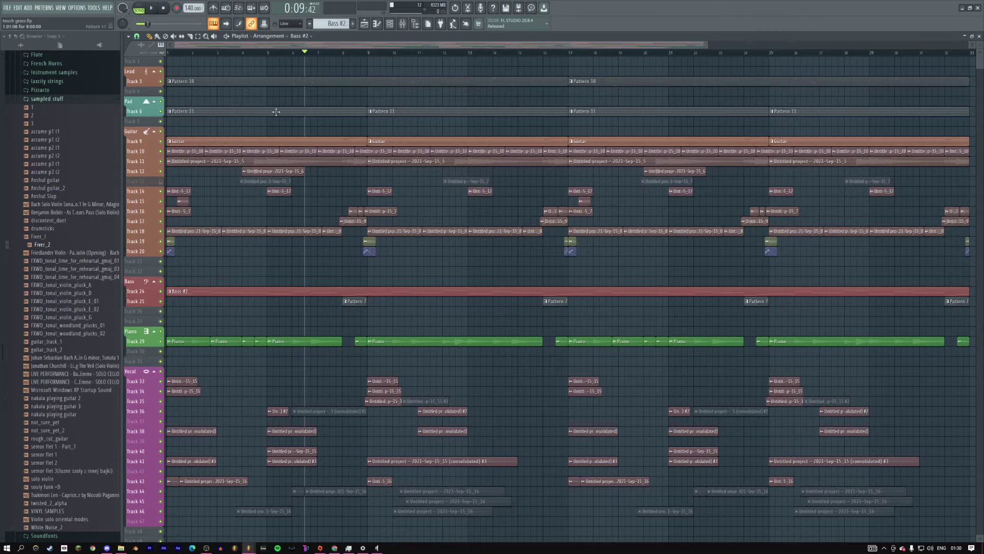
Step: Apply the Pad track's name and teal colour to the pattern clips on that track
click(170, 111)
click(88, 112)
click(218, 123)
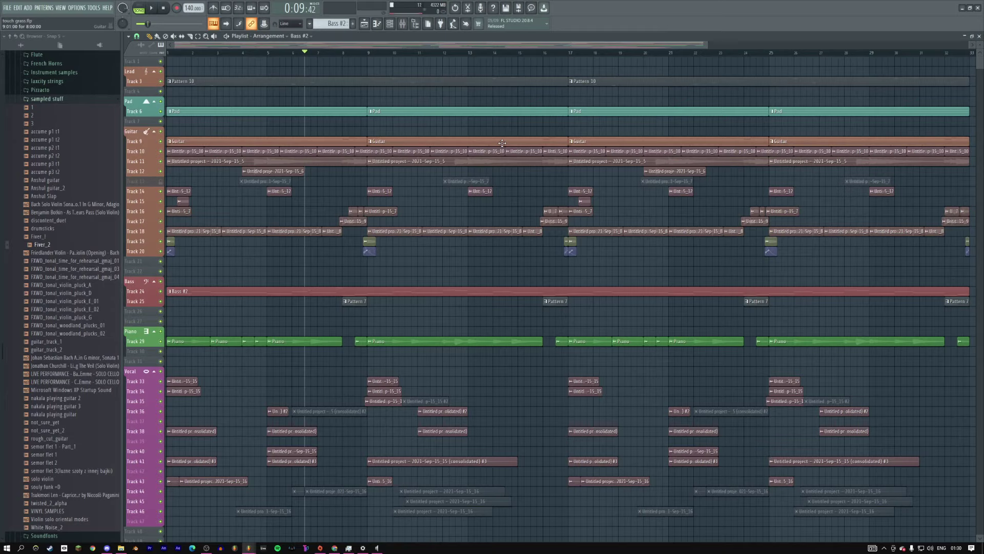
Step: Collapse the sampled stuff folder inside Sound Banks in the browser
click(54, 100)
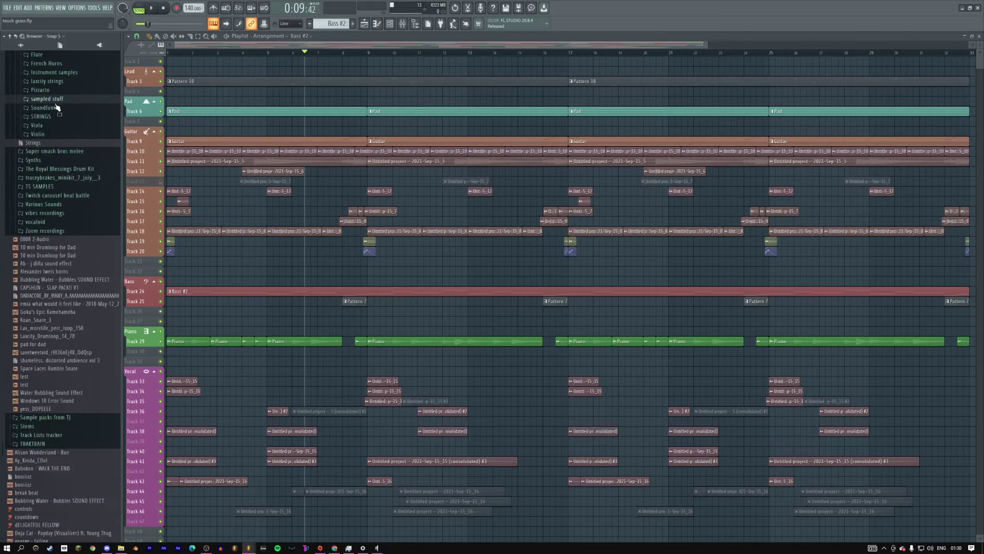
scroll(110, 192, up, 10)
click(60, 165)
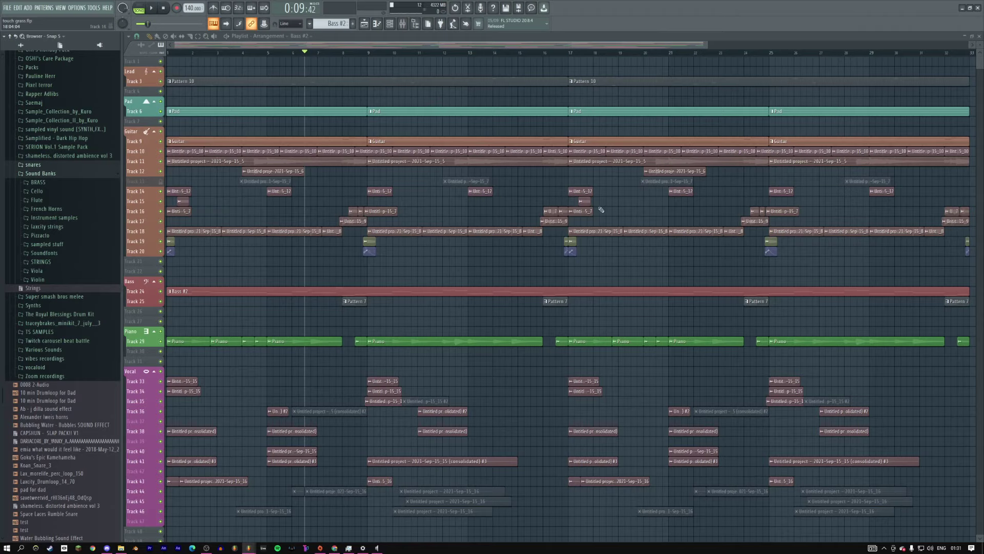
Step: Increase the height of the playlist tracks and return the song position to the start
scroll(979, 47, up, 2)
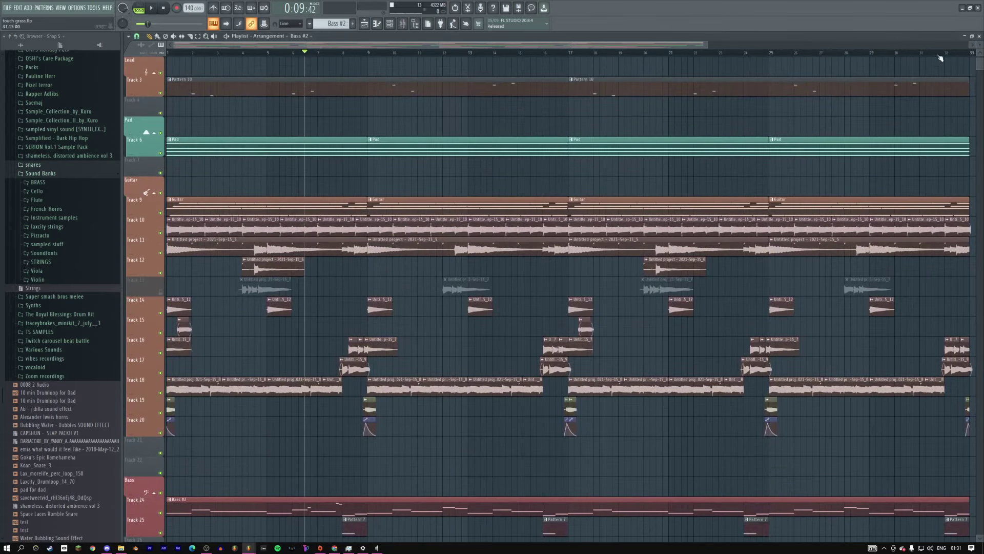
drag(707, 45, 784, 45)
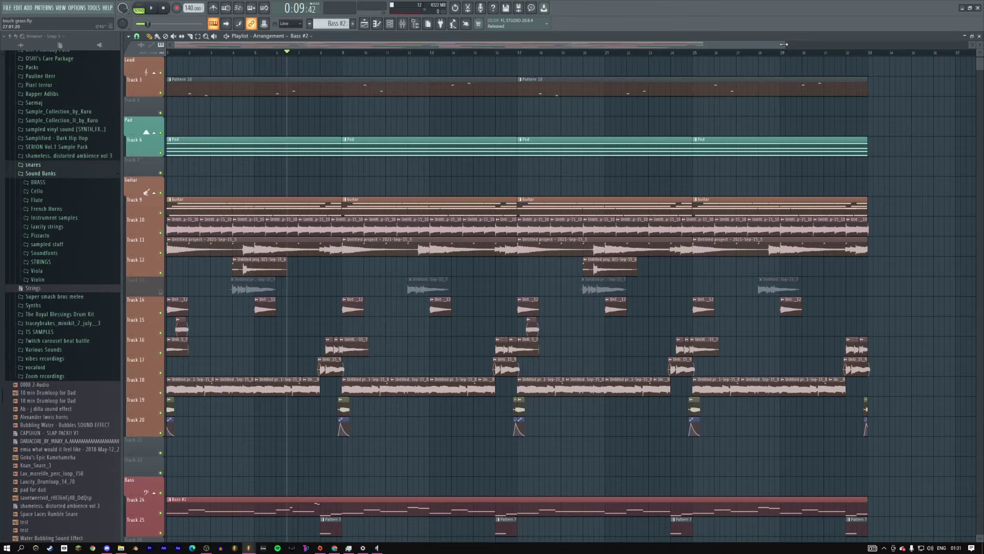
drag(784, 44, 697, 44)
key(Home)
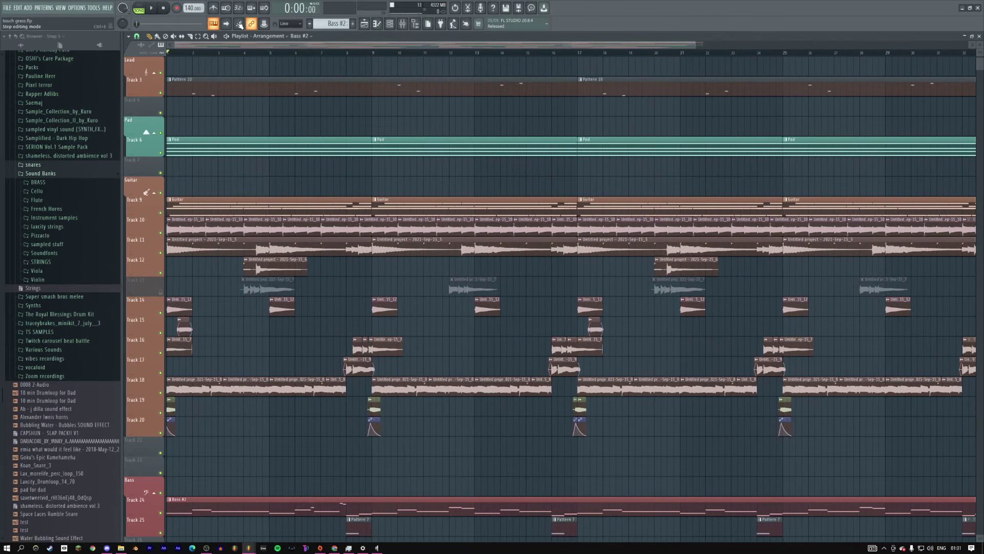
scroll(463, 154, down, 5)
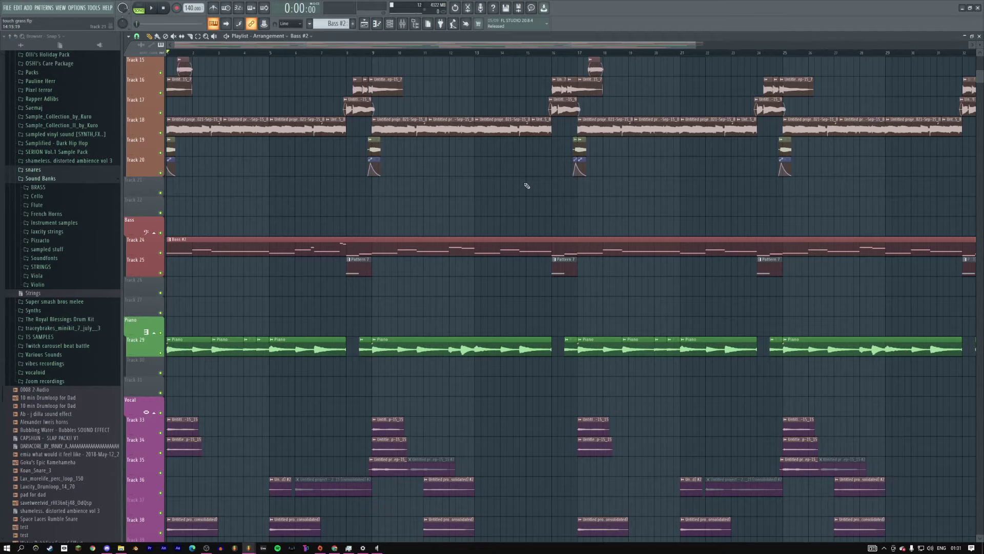
scroll(527, 186, down, 3)
scroll(527, 185, up, 8)
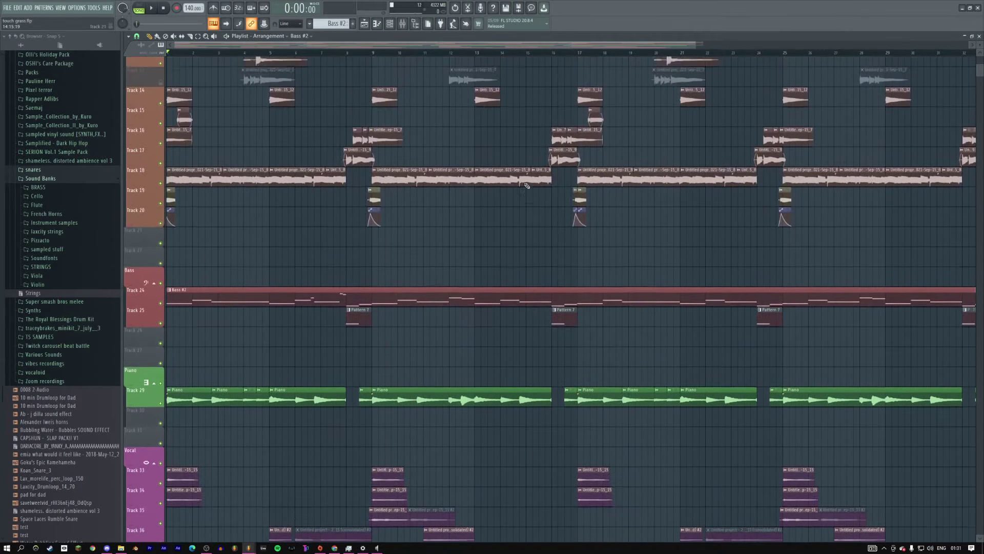
scroll(527, 185, down, 2)
scroll(525, 185, up, 2)
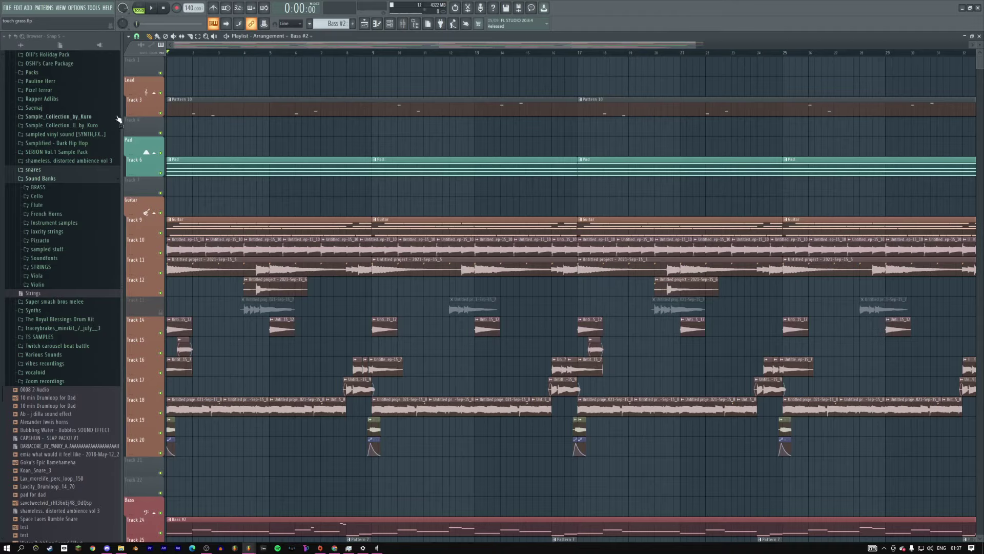
Step: Narrow the browser and zoom the playlist out horizontally until the whole arrangement fits in view
drag(121, 117, 58, 105)
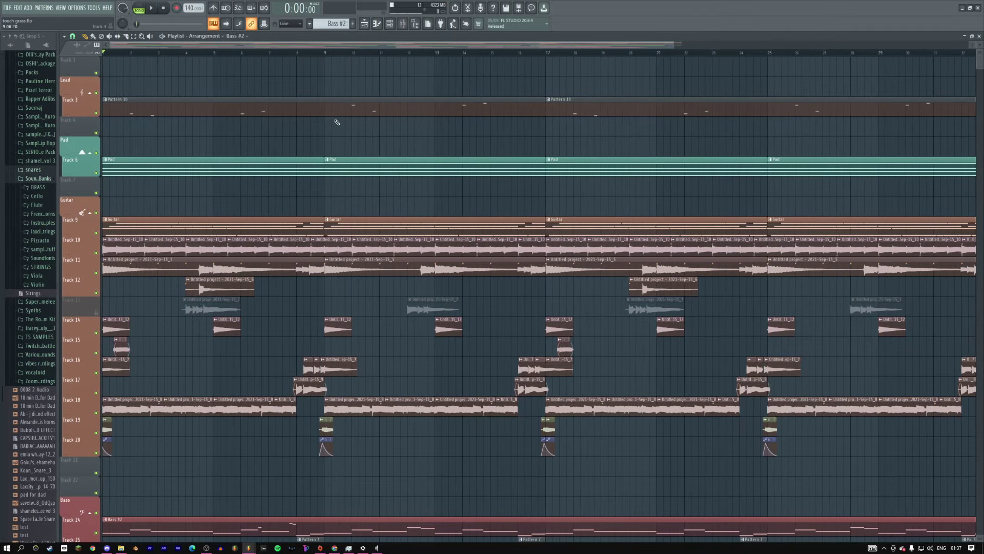
drag(672, 45, 902, 45)
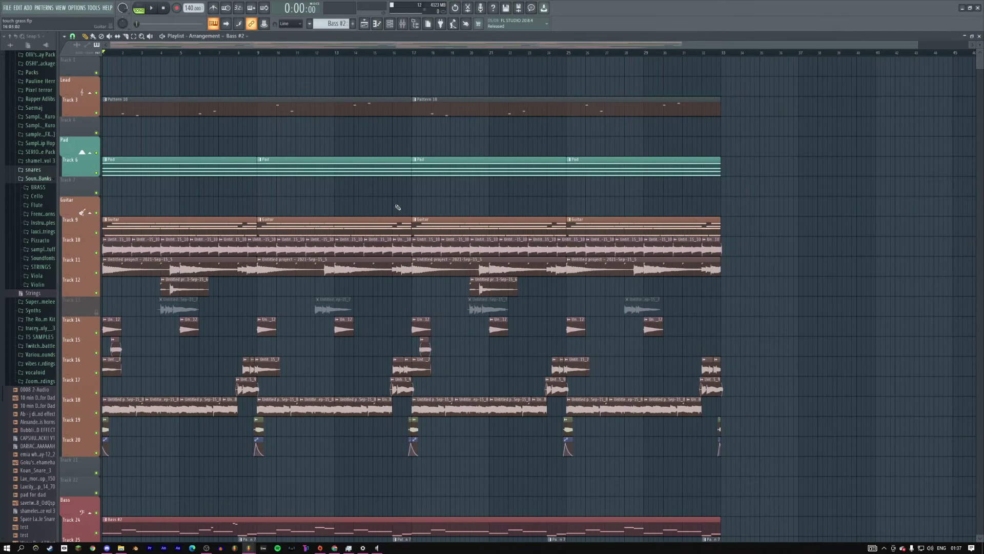
scroll(398, 209, down, 3)
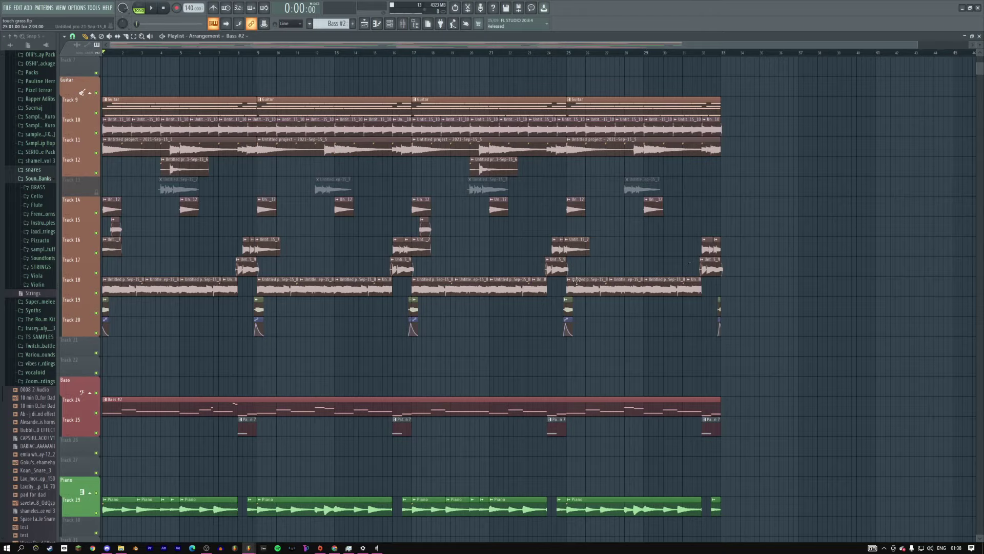
Step: Collapse the Guitar track group and expand it again
click(96, 93)
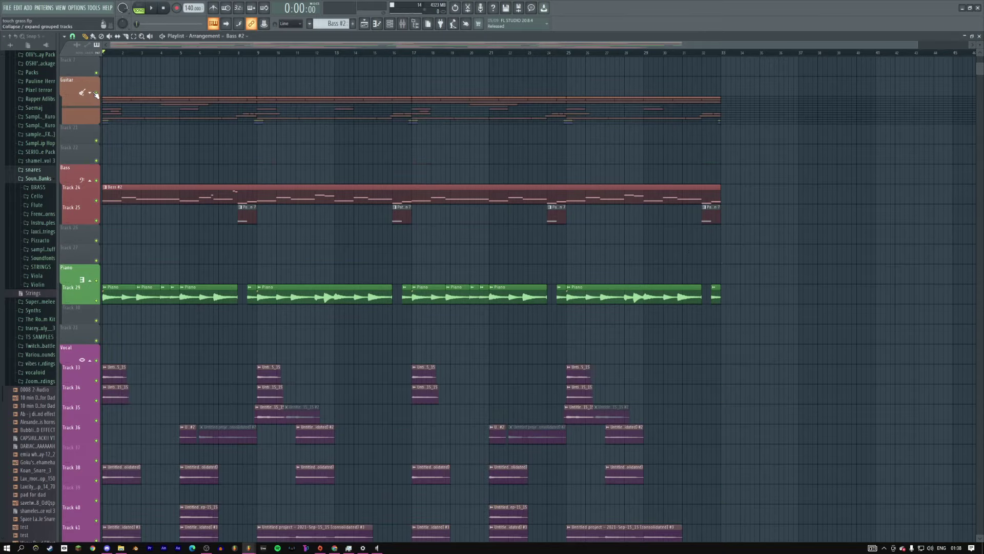
click(96, 93)
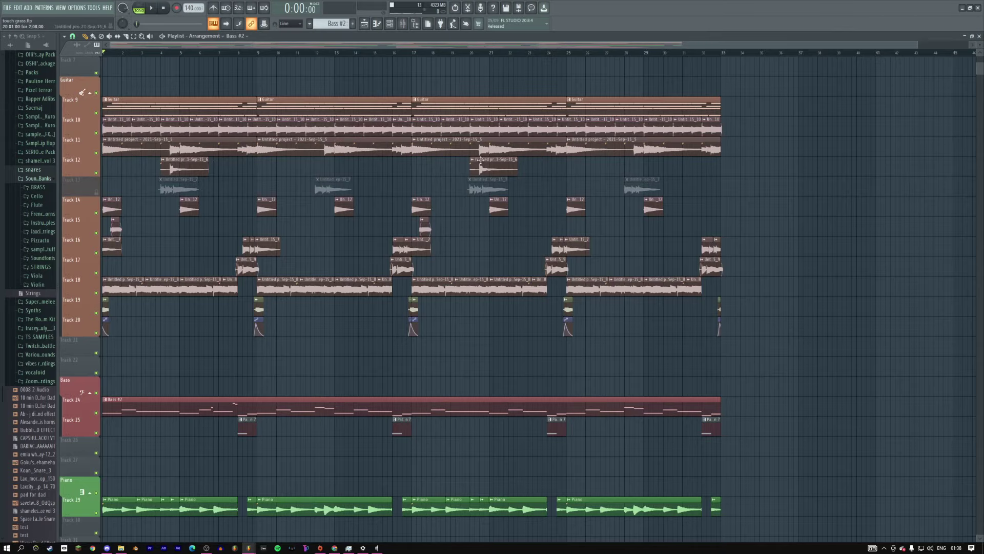
scroll(515, 160, up, 1)
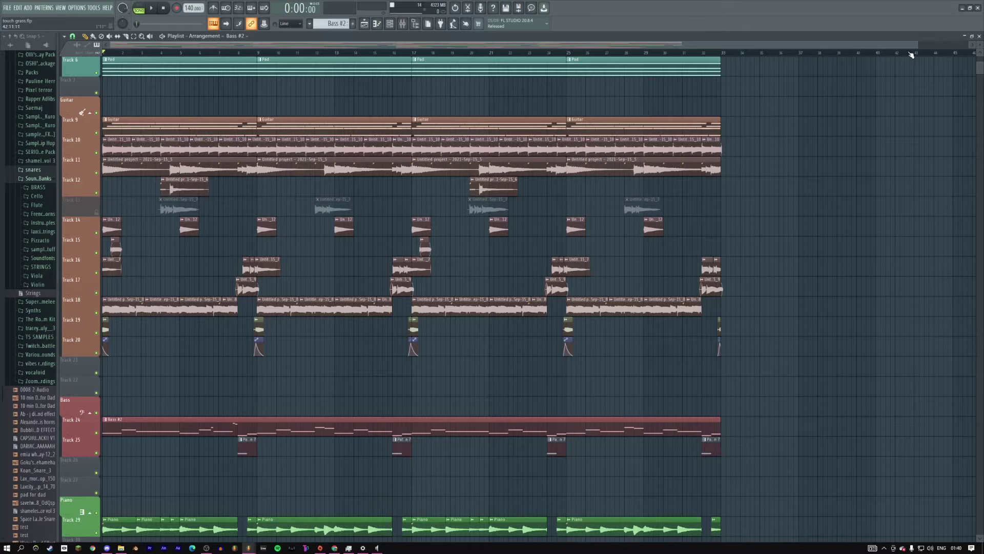
Step: Play the arrangement from the beginning with the bass, piano and vocal tracks in view
drag(916, 43, 491, 59)
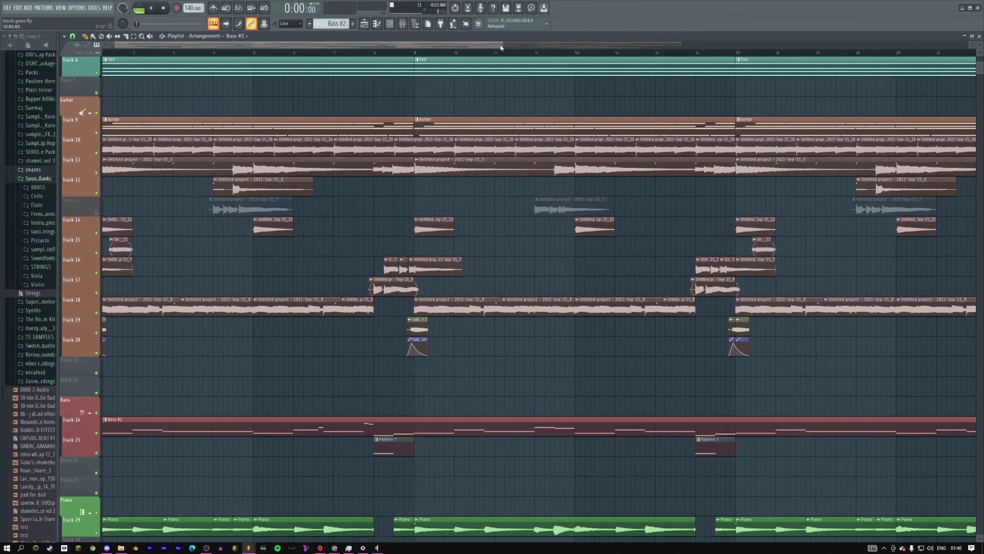
right_click(326, 88)
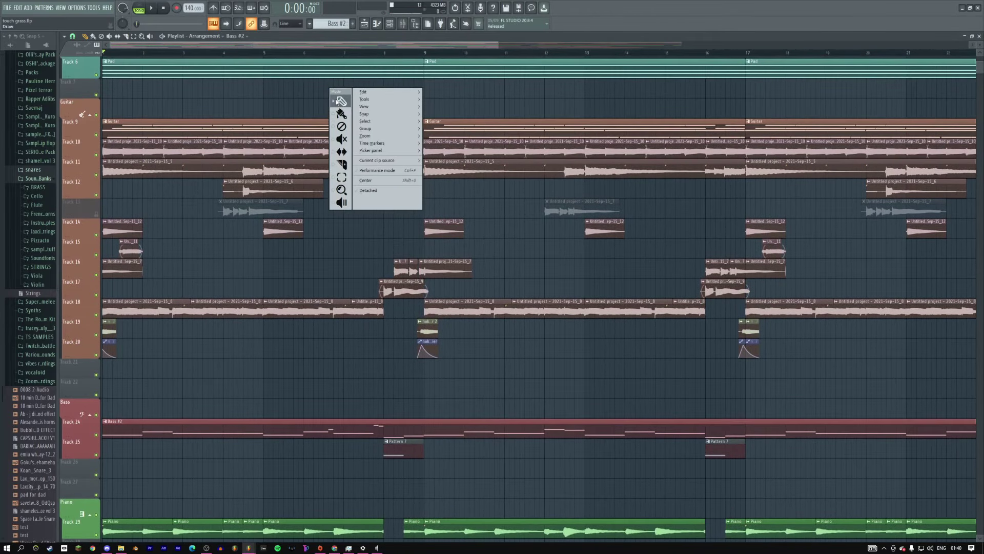
scroll(491, 237, down, 3)
scroll(490, 238, down, 3)
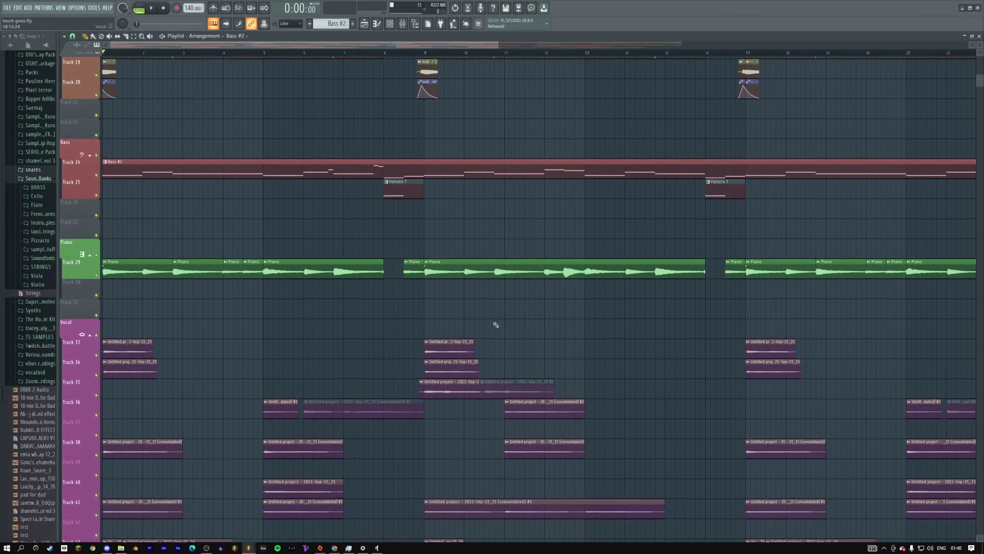
key(space)
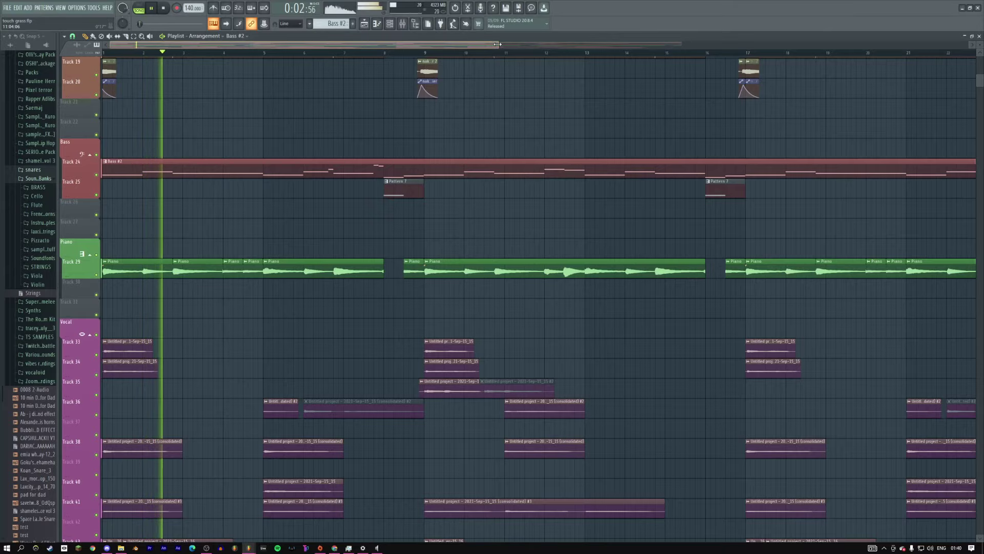
Step: Collapse the Vocal track group in the playlist
ctrl+scroll(426, 148, down, 2)
scroll(390, 207, down, 3)
scroll(390, 207, down, 3)
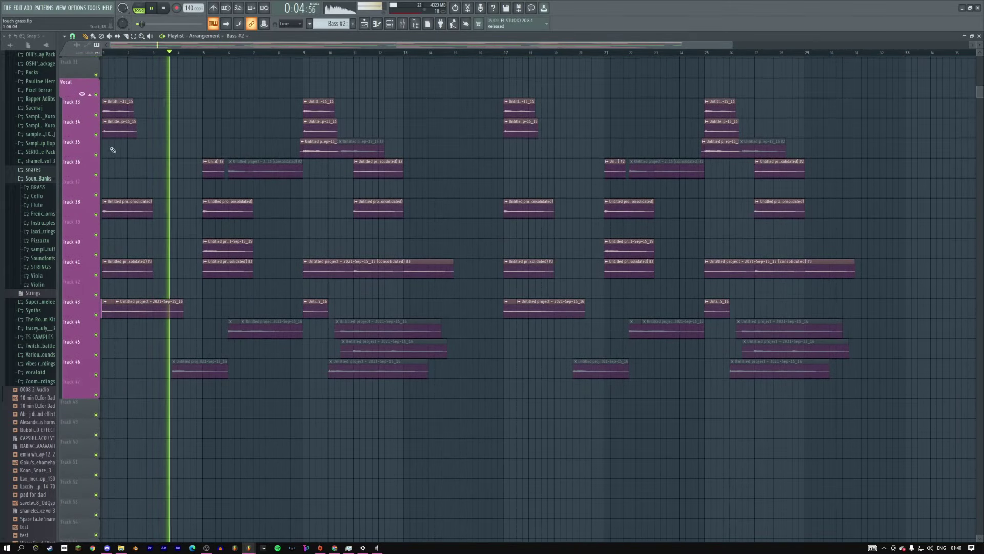
click(91, 95)
scroll(327, 205, up, 5)
scroll(327, 206, up, 4)
Step: Check the mixer levels during playback and return to the playlist
key(F9)
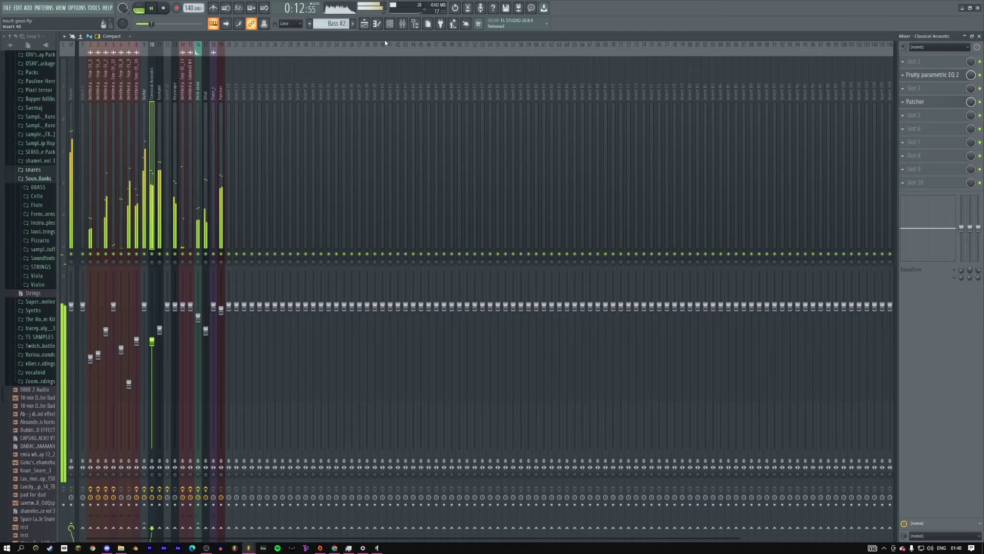
key(F5)
scroll(361, 195, down, 5)
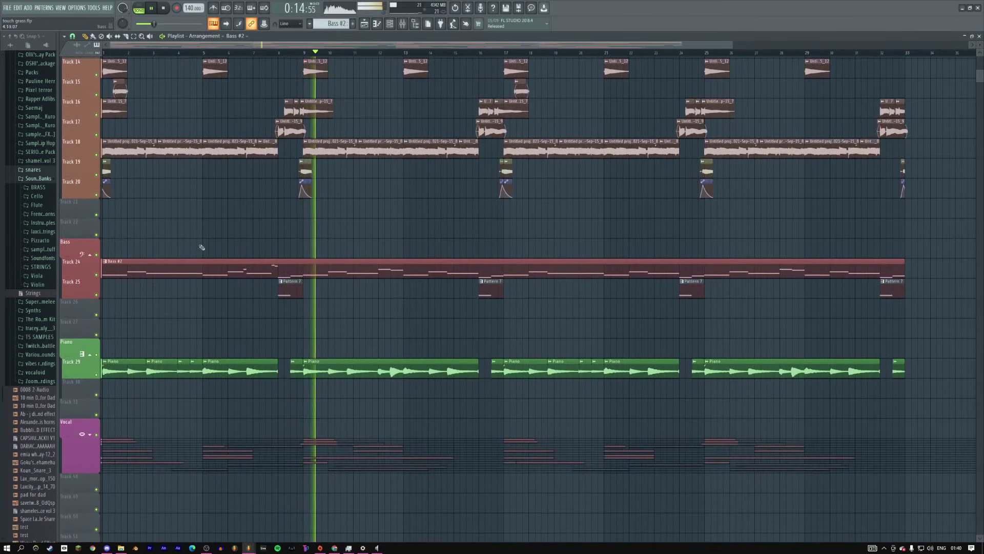
Step: Insert two empty tracks above the Lead group and place Pattern 12 at the start of Track 2
scroll(337, 232, up, 12)
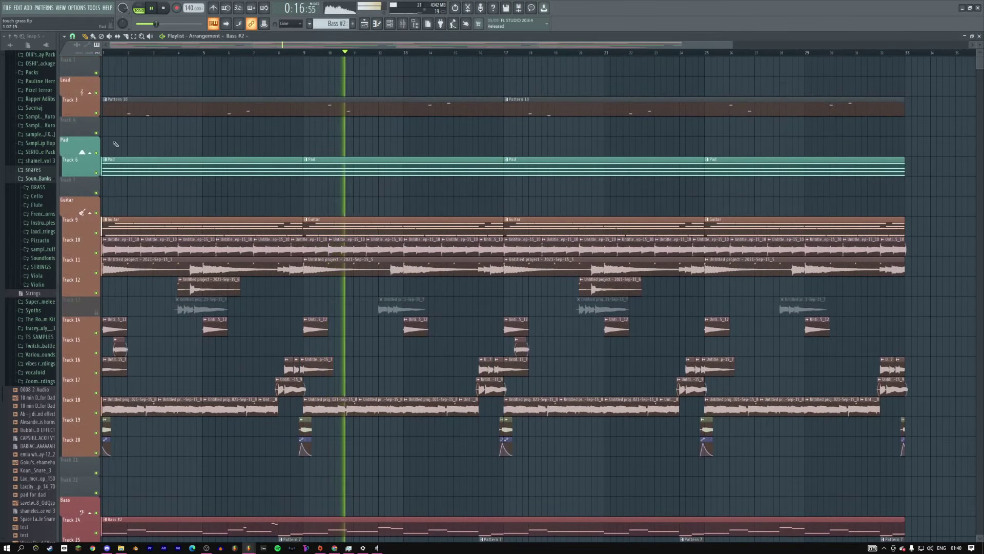
right_click(81, 92)
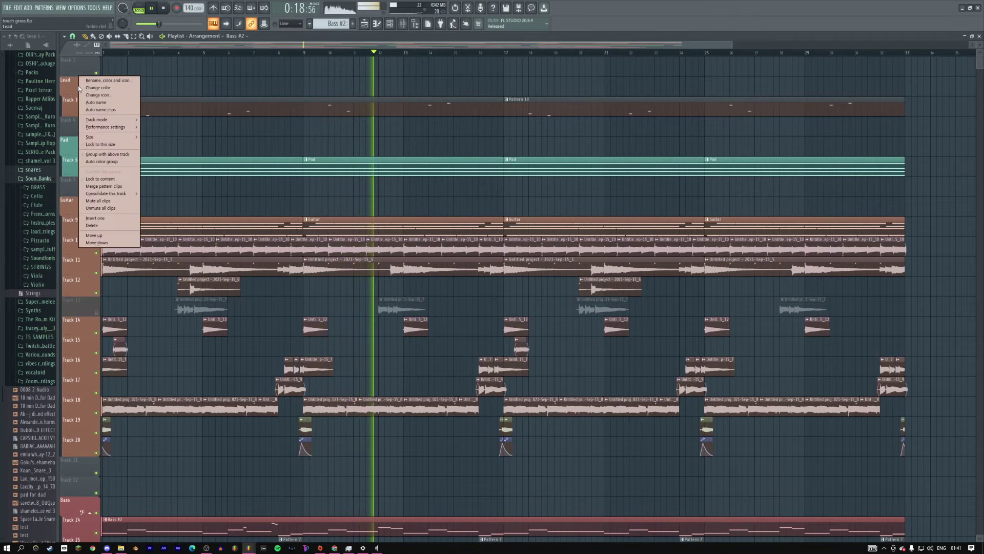
click(103, 169)
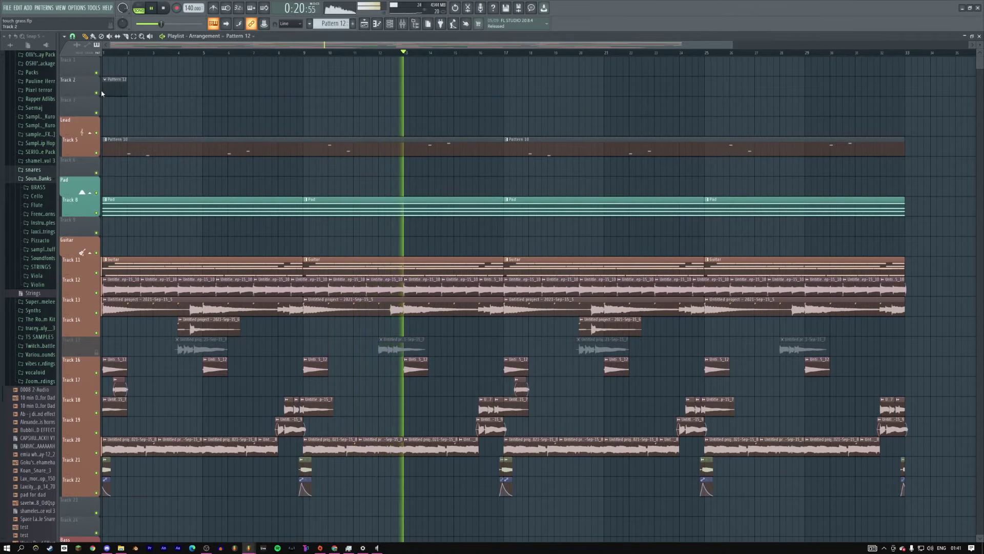
Step: Open the channel rack and expand the snares folder in a widened browser
key(F6)
click(33, 171)
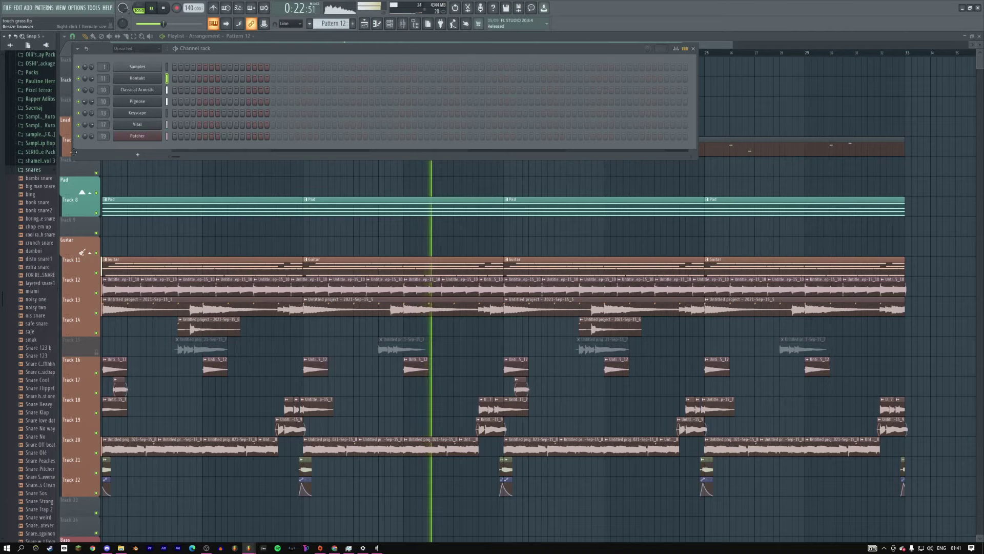
drag(58, 190, 156, 190)
scroll(75, 191, down, 9)
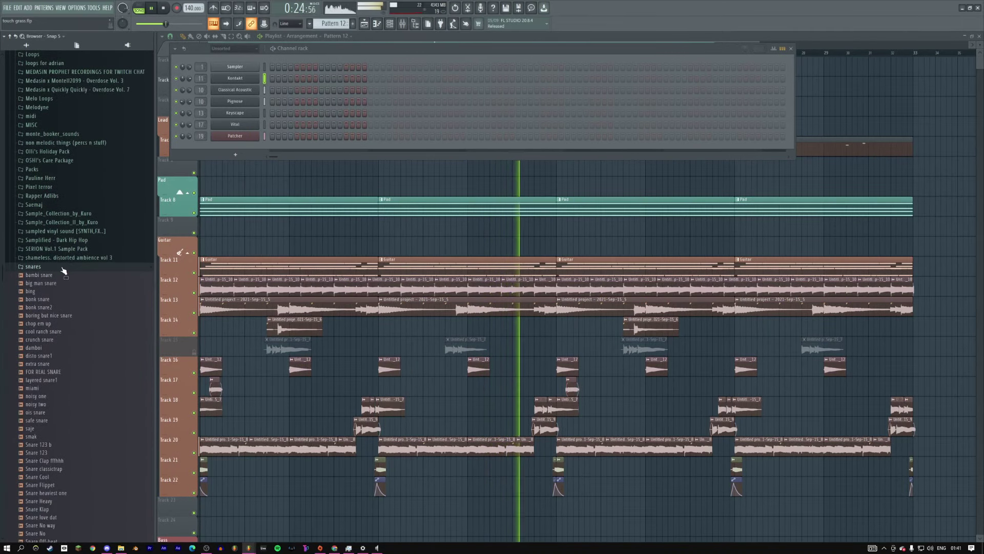
click(64, 270)
click(64, 267)
Step: Expand the friend's sample collection folder listed just below Foxwood - Secret (Free Sample Pack!) in the browser
scroll(48, 181, up, 9)
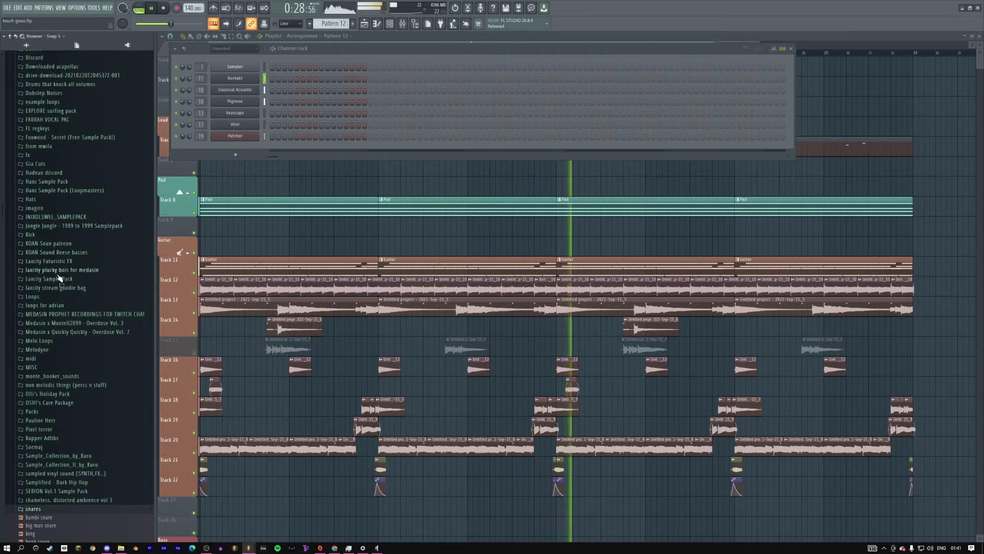
scroll(49, 191, up, 3)
click(49, 195)
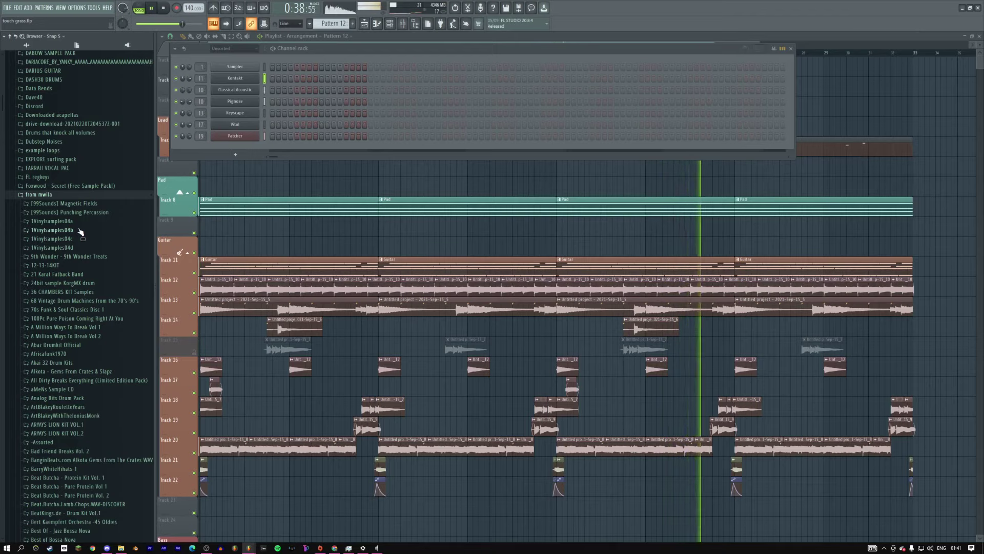
Step: Stop playback and hide the channel rack
key(space)
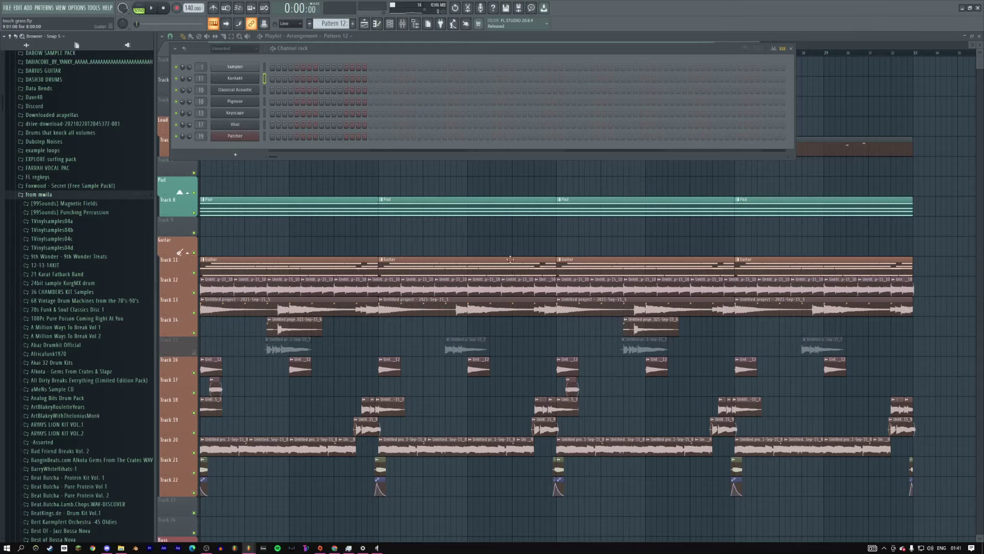
key(F6)
scroll(461, 267, down, 5)
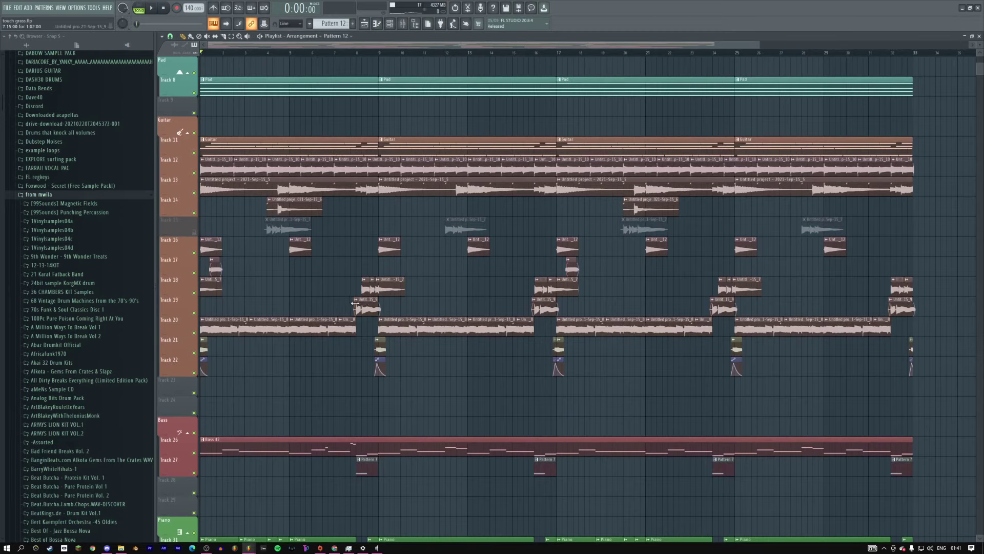
scroll(461, 332, up, 3)
scroll(359, 269, down, 3)
scroll(389, 217, up, 5)
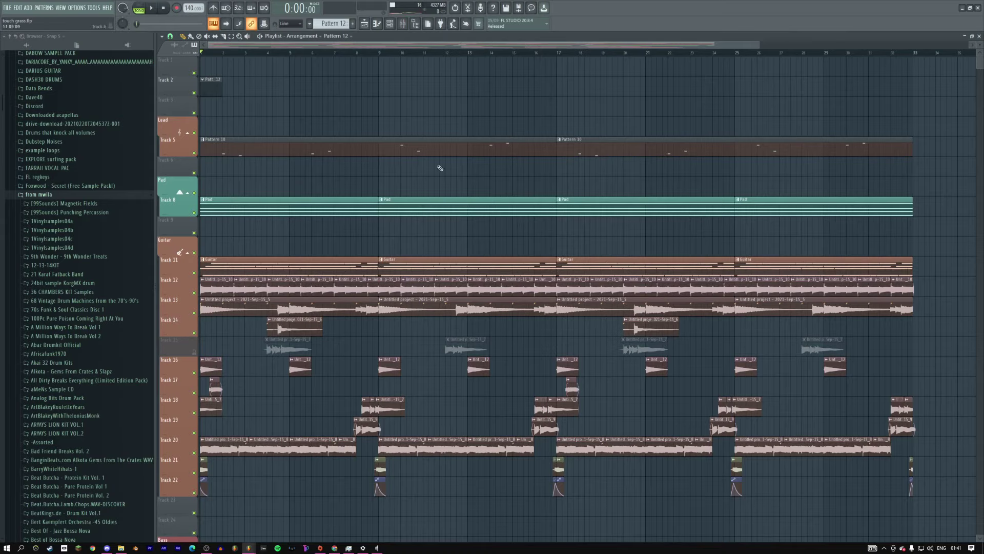
scroll(519, 294, down, 6)
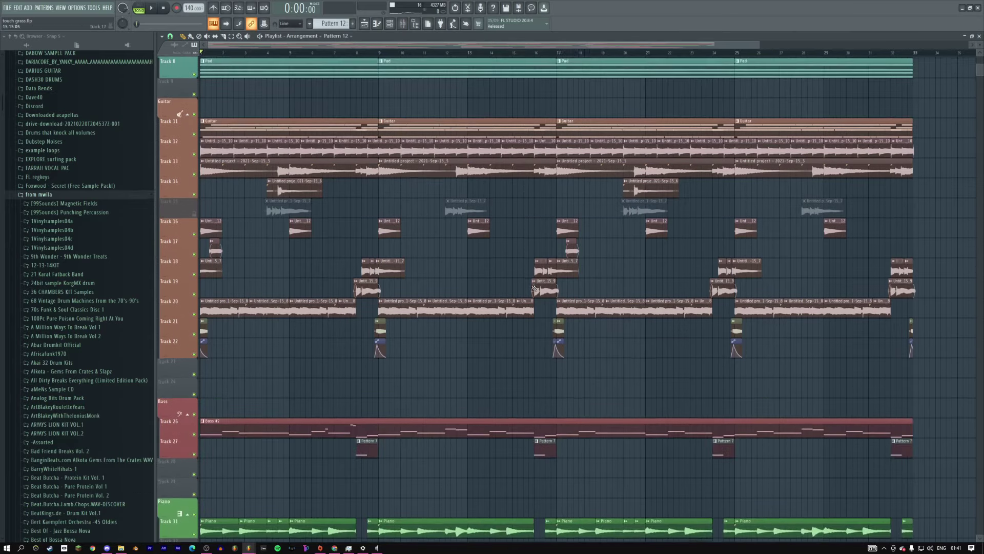
scroll(470, 284, up, 4)
scroll(470, 284, down, 5)
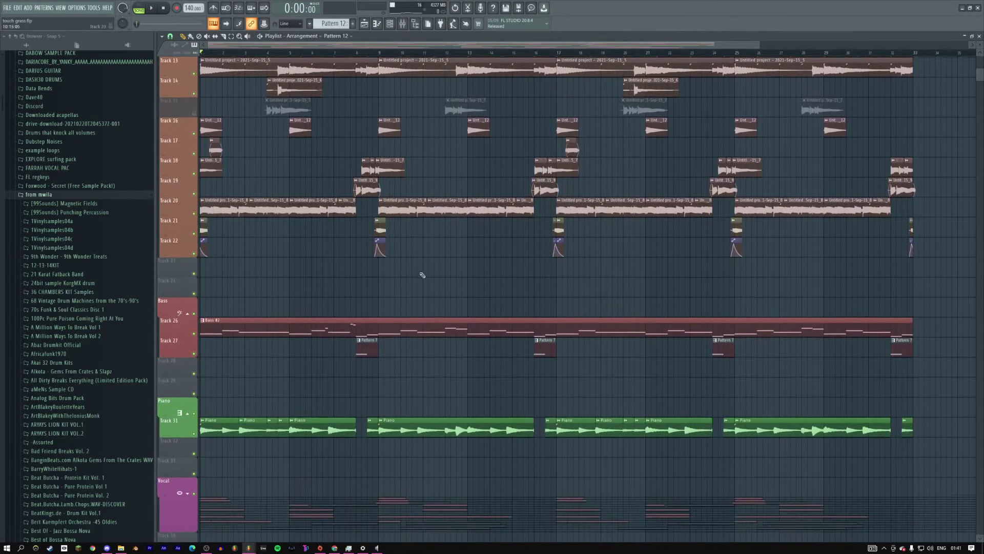
scroll(602, 330, up, 7)
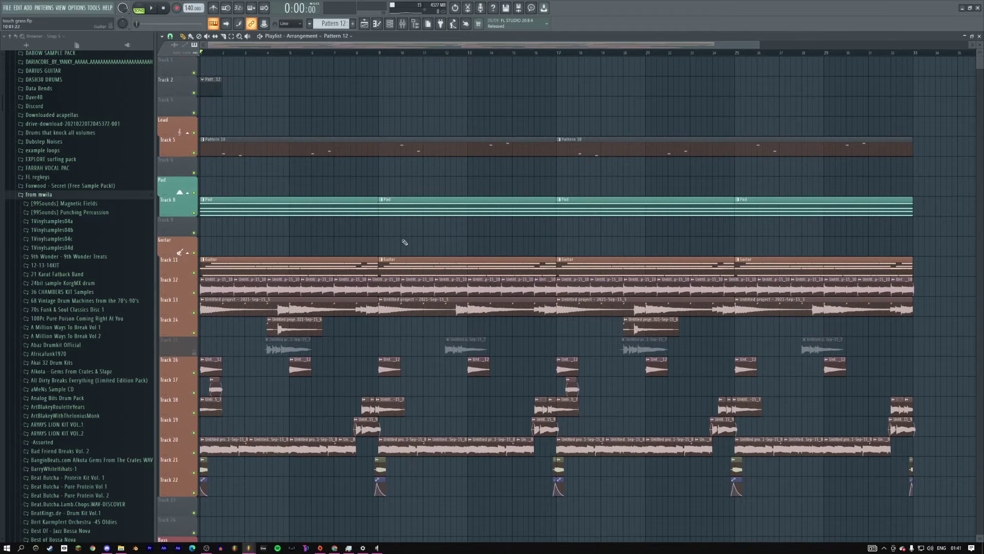
Step: Browse the friend's sample collection and audition the brush snare sample in the Library X ok folder
scroll(80, 246, down, 15)
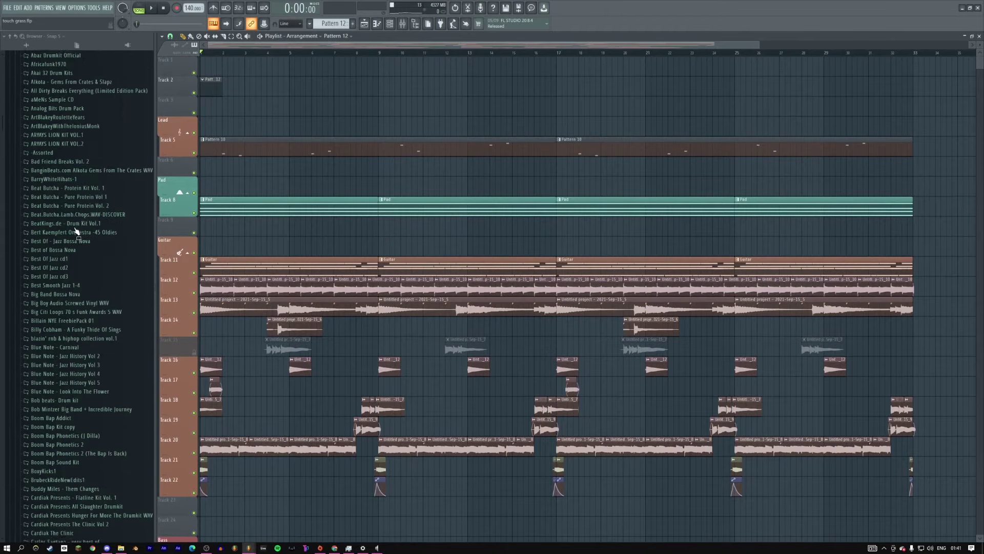
scroll(70, 297, down, 15)
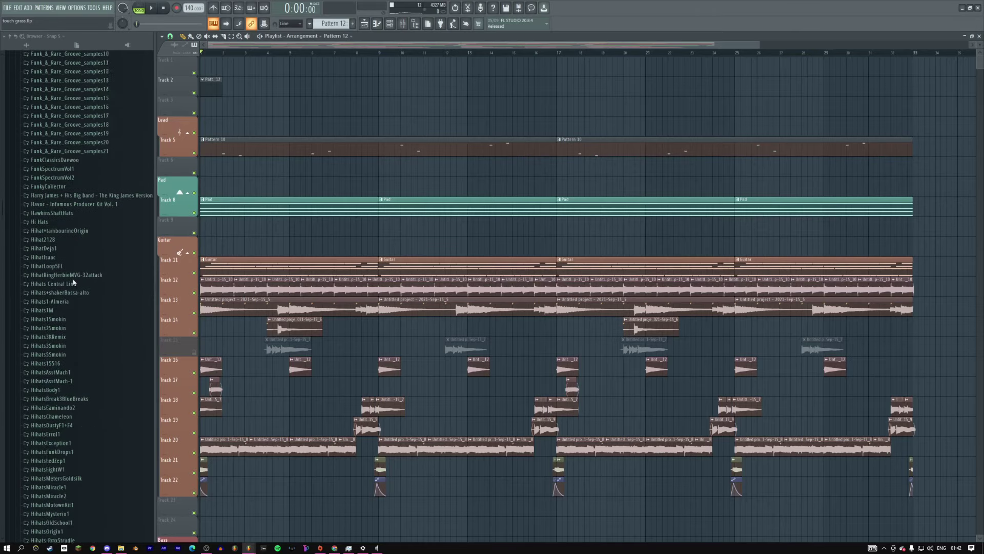
scroll(112, 307, down, 1)
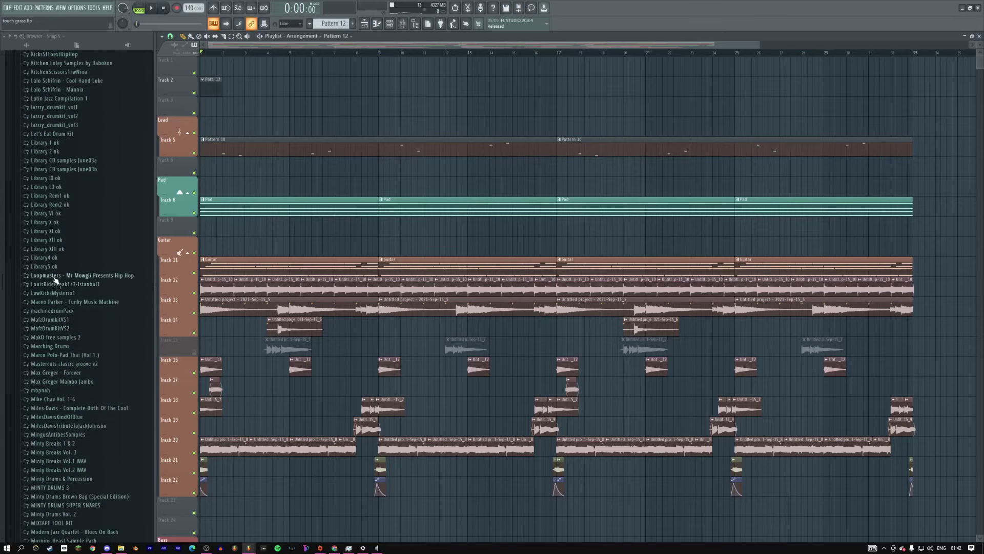
click(45, 222)
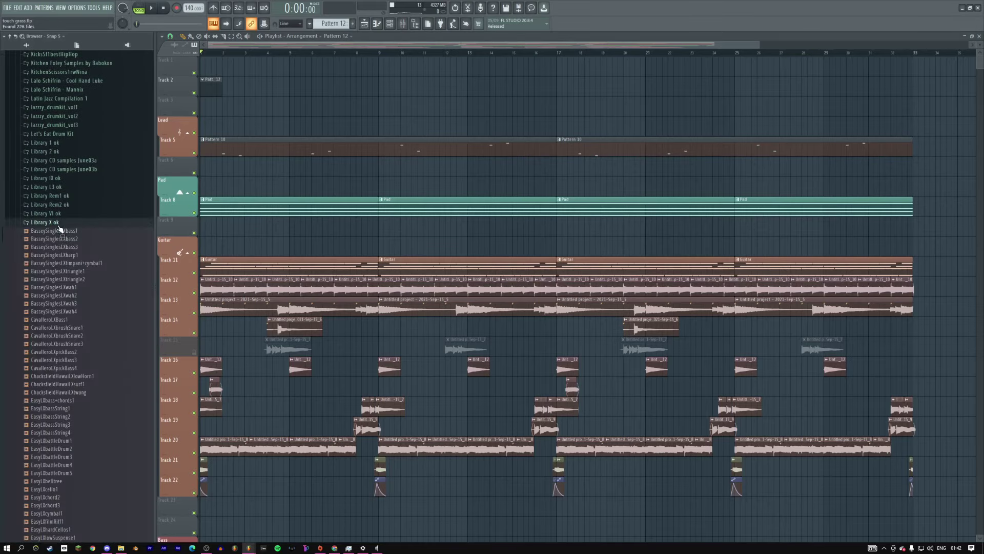
key(space)
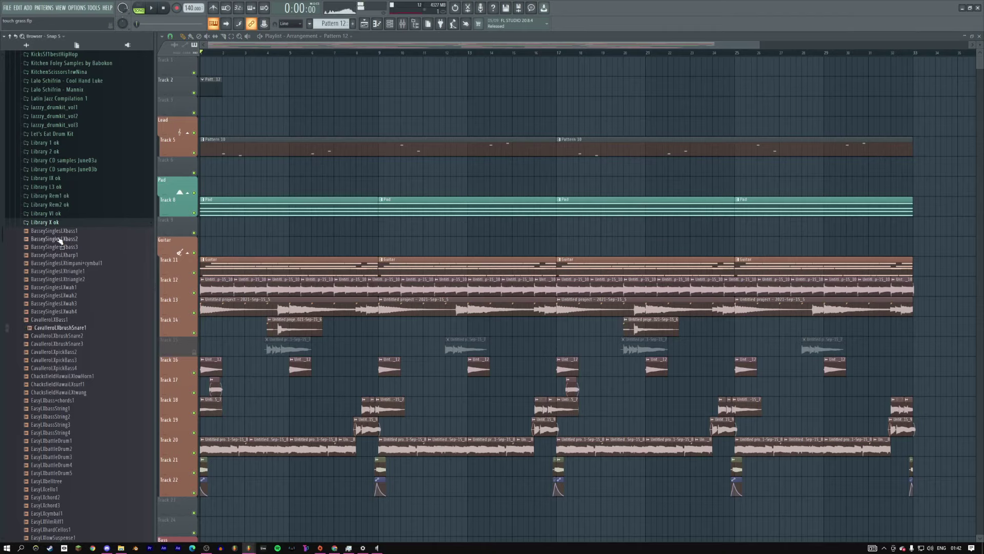
click(59, 223)
scroll(60, 289, down, 8)
key(space)
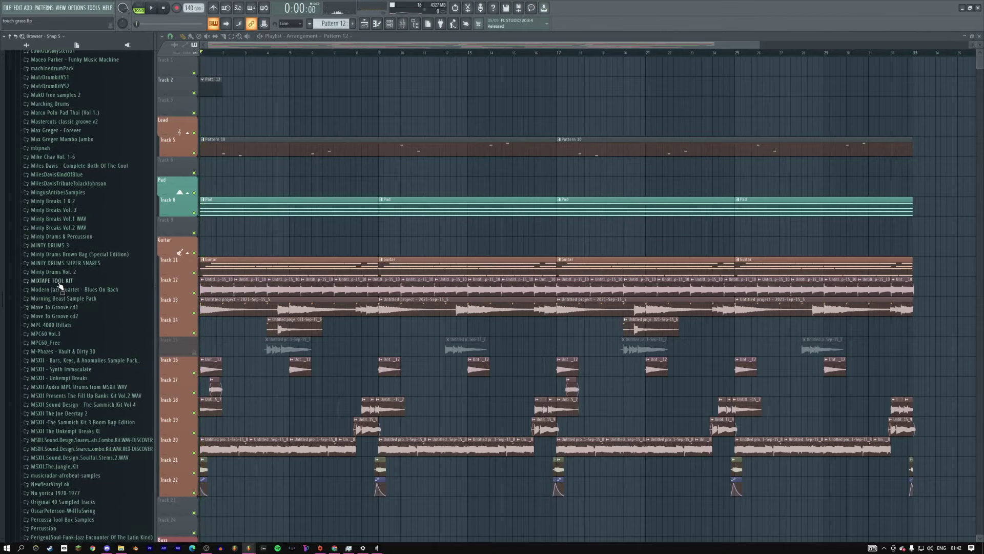
Step: Audition the kick samples in the Platinum Kicks folder of the friend's collection, including against the playing arrangement
scroll(61, 287, down, 7)
scroll(66, 295, down, 2)
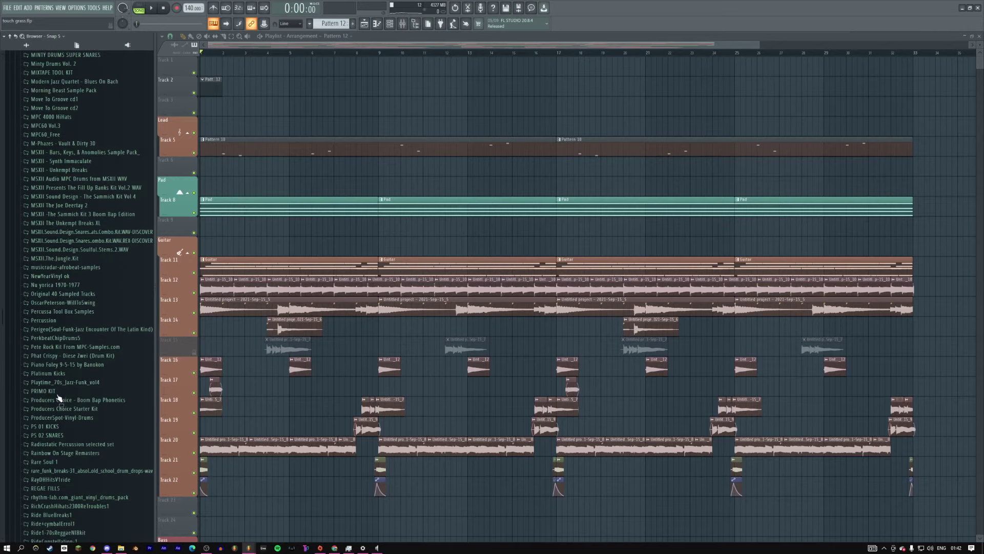
click(64, 339)
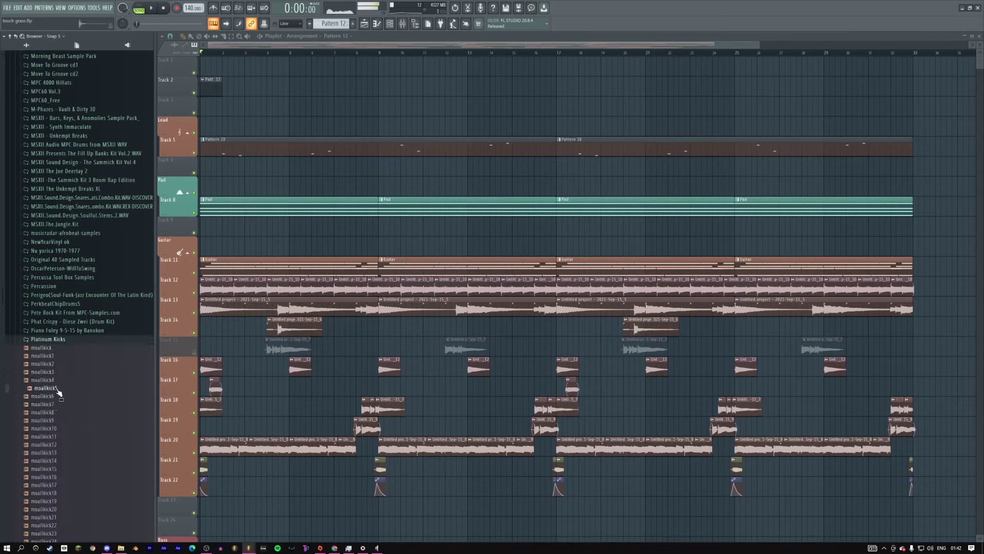
key(space)
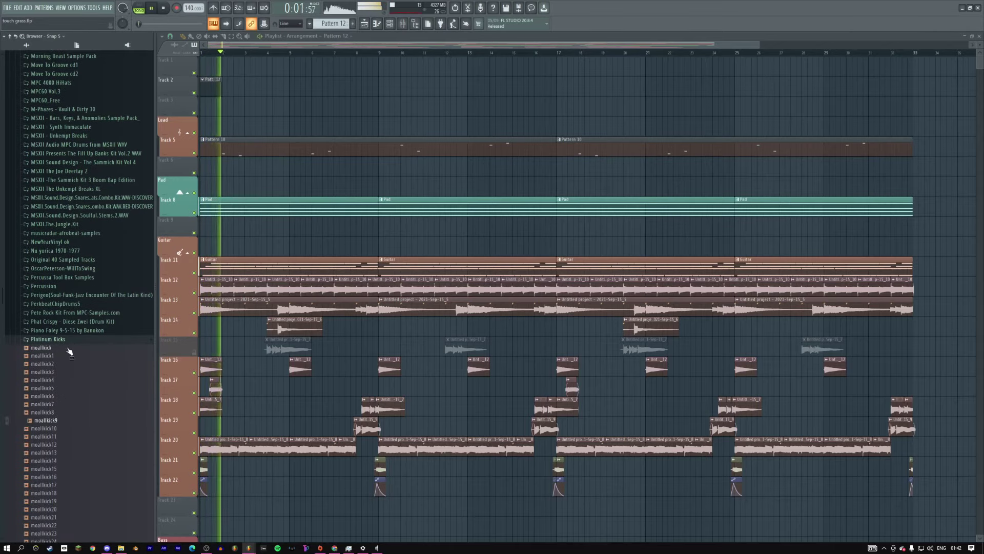
click(48, 339)
Step: Stop playback, collapse the friend's collection and expand the Kicks folder of the (FREE DRUMKIT) Splurge x ChasethMoney x Xanman pack
scroll(71, 306, up, 20)
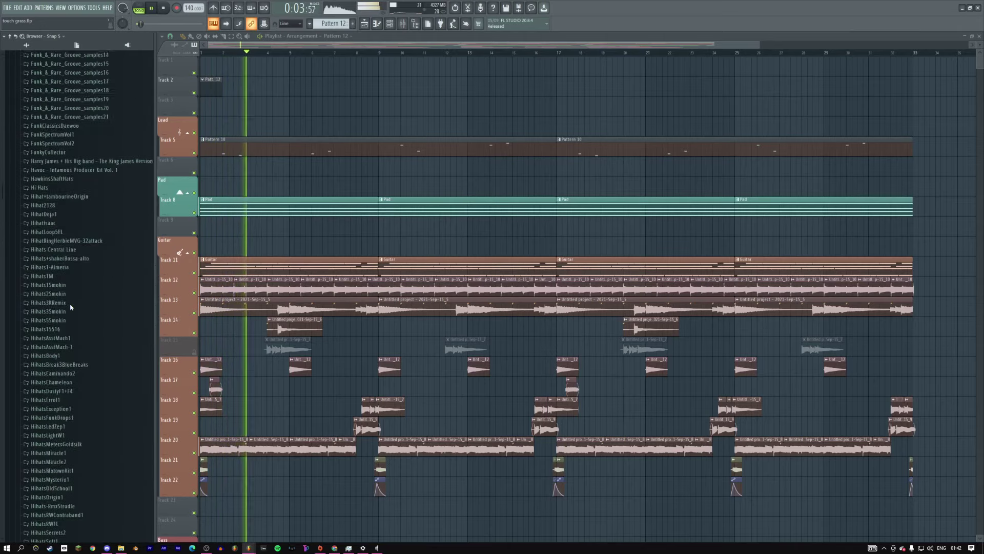
scroll(67, 307, up, 20)
scroll(59, 310, down, 6)
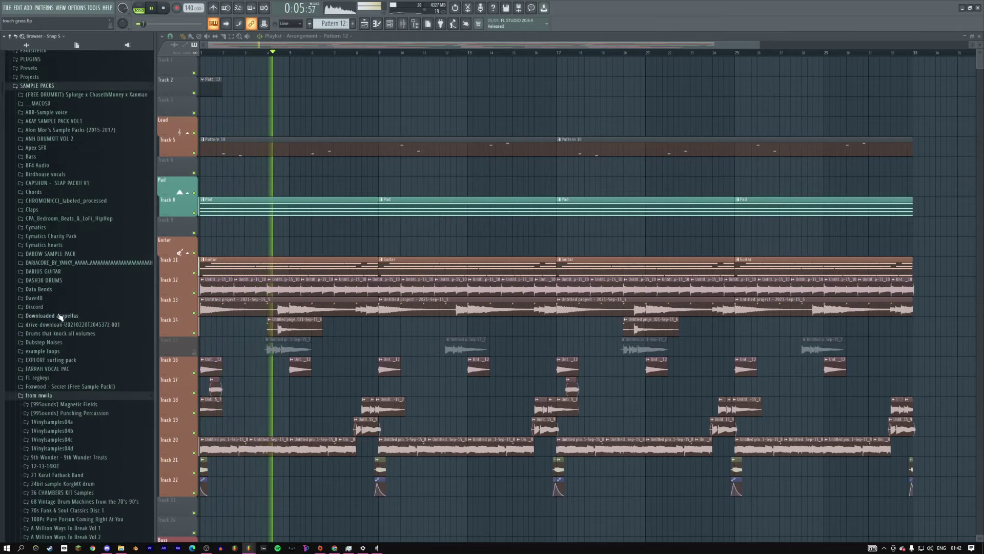
key(space)
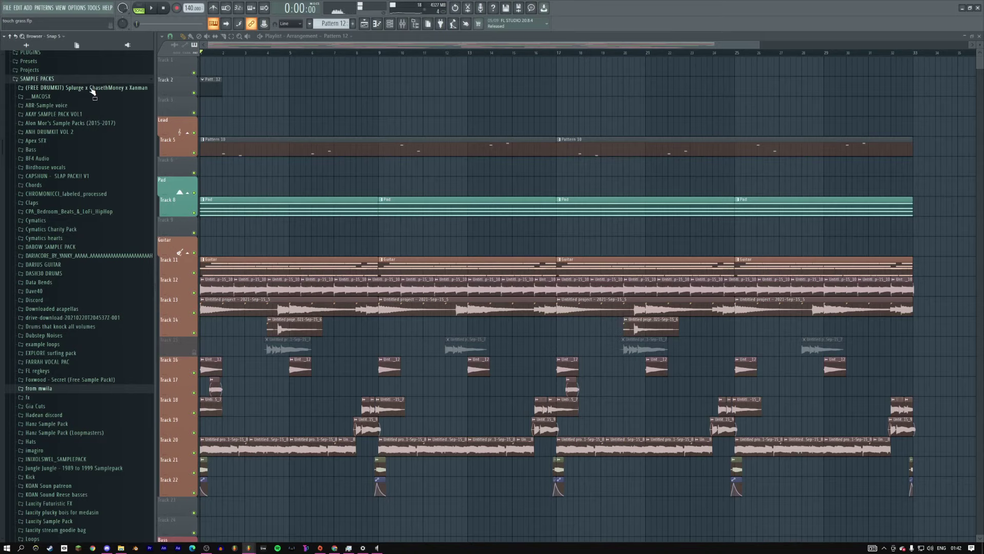
click(92, 88)
click(37, 132)
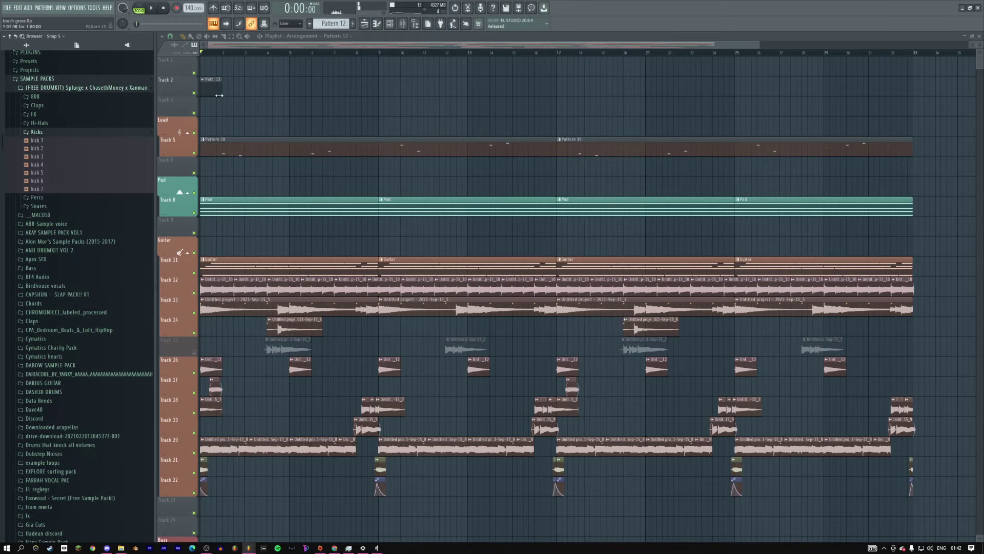
Step: Load kick 3 onto the Sampler channel in the channel rack and view its linked mixer track, Insert 1
key(F6)
click(41, 156)
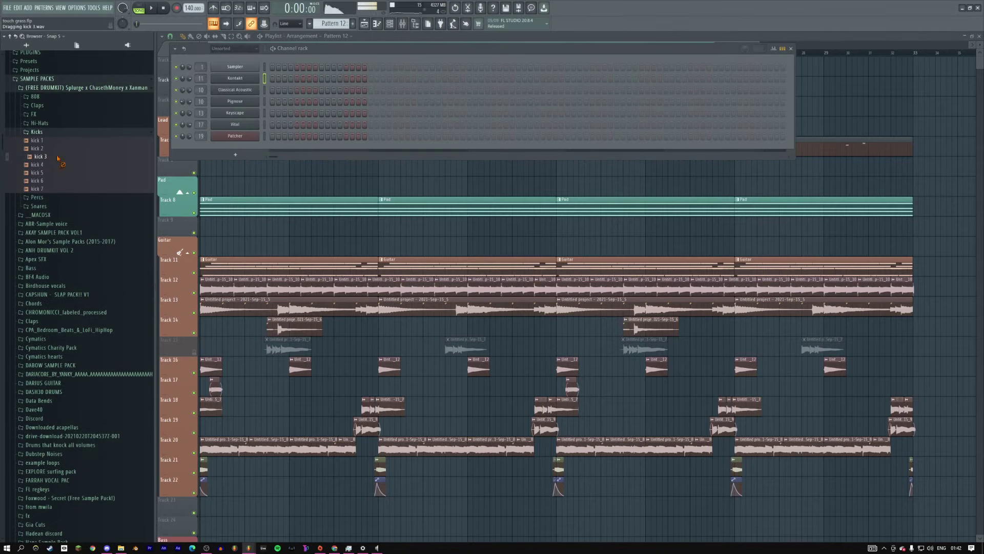
click(235, 67)
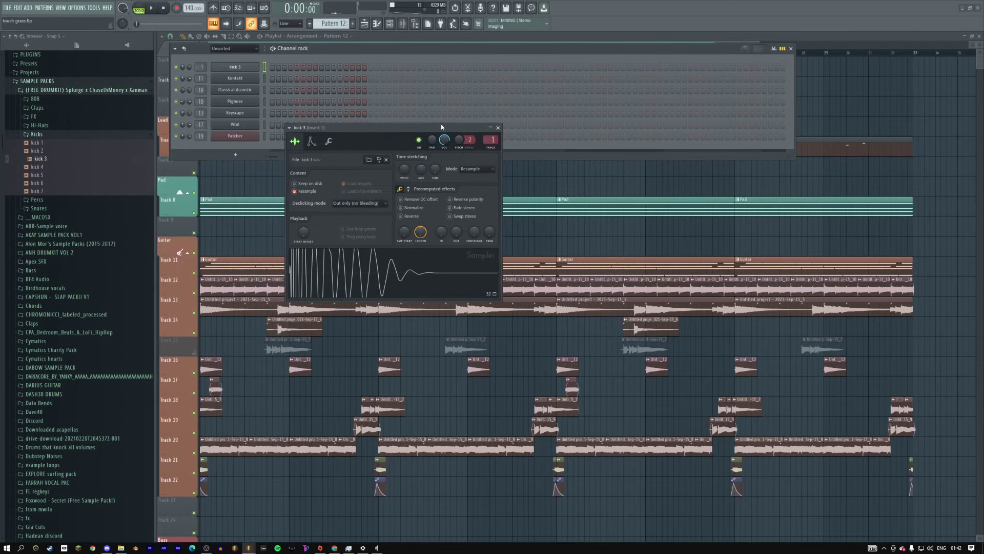
click(486, 146)
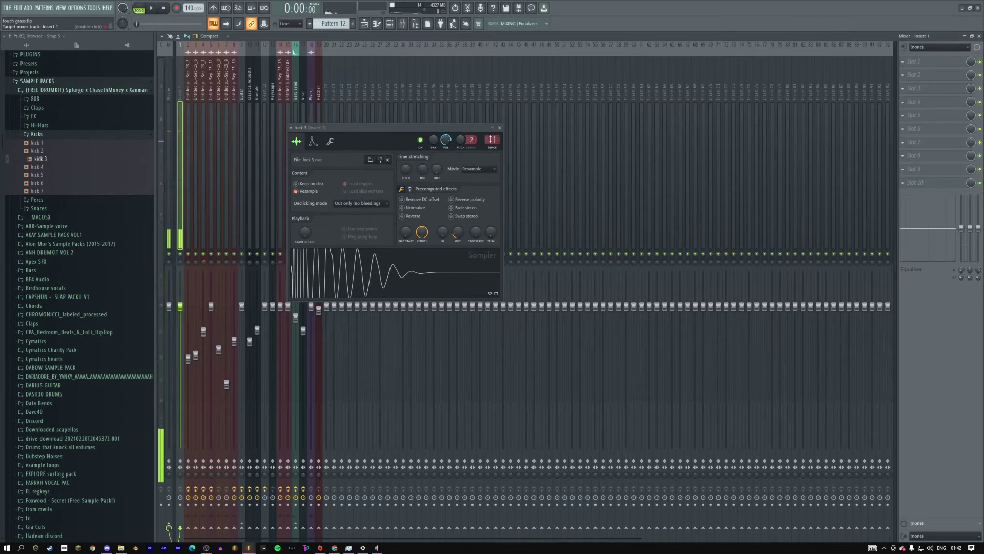
click(500, 127)
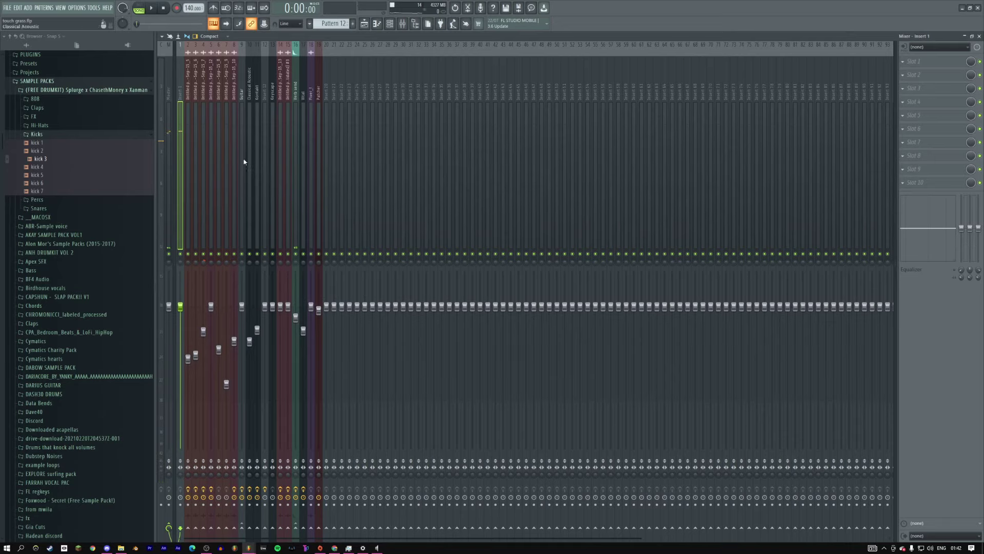
Step: Reopen the kick 3 channel settings and add Fruity Parametric EQ 2 to slot 3 of mixer Insert 1
click(390, 24)
click(224, 71)
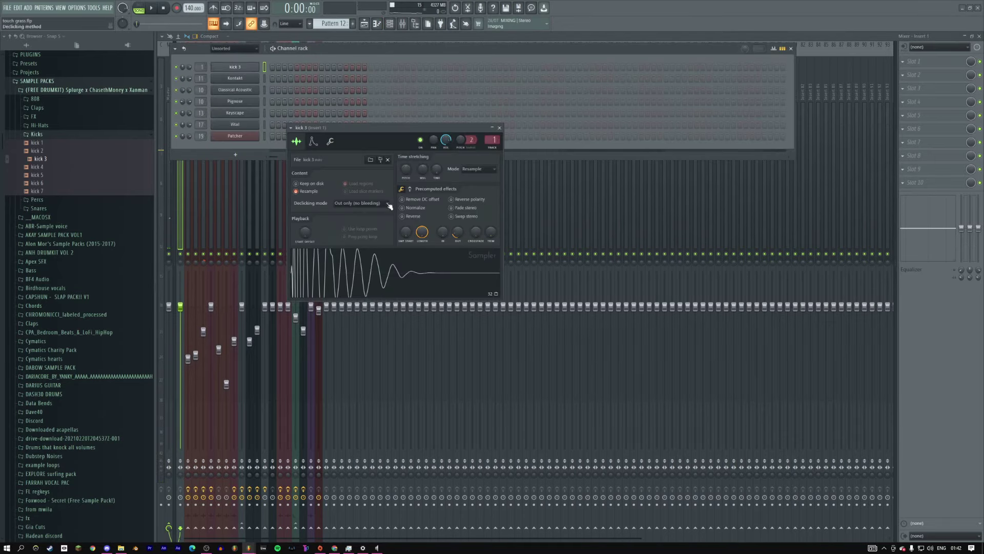
double_click(493, 139)
click(932, 174)
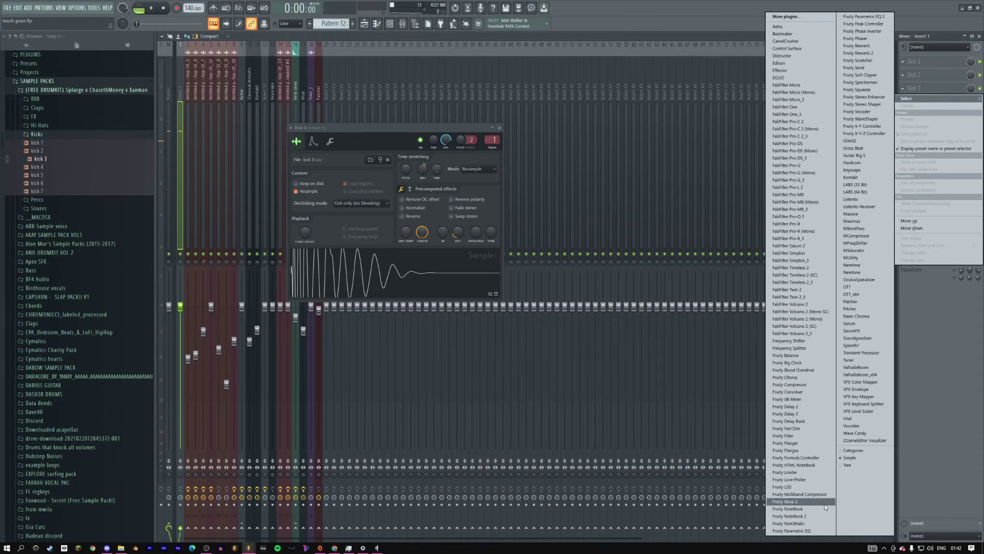
click(884, 17)
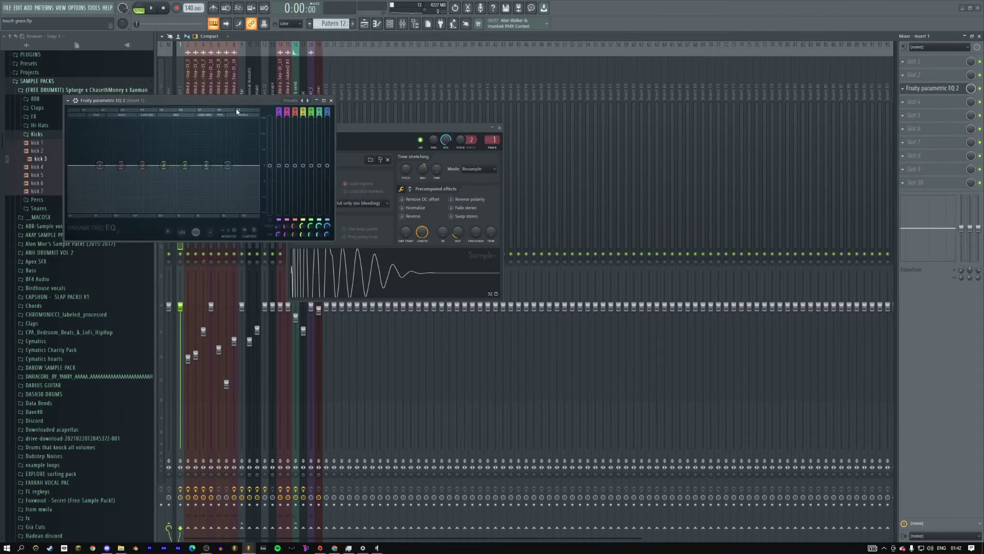
Step: Turn EQ band 1 into a steep high-pass filter and lower its frequency to trim the kick's sub-bass
right_click(435, 206)
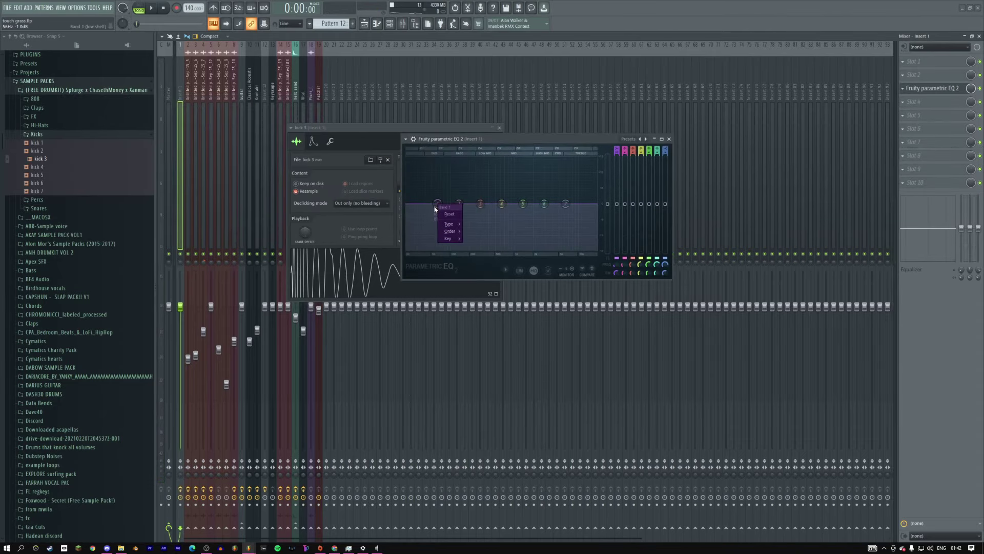
mouse_move(451, 226)
click(477, 238)
drag(438, 204, 426, 205)
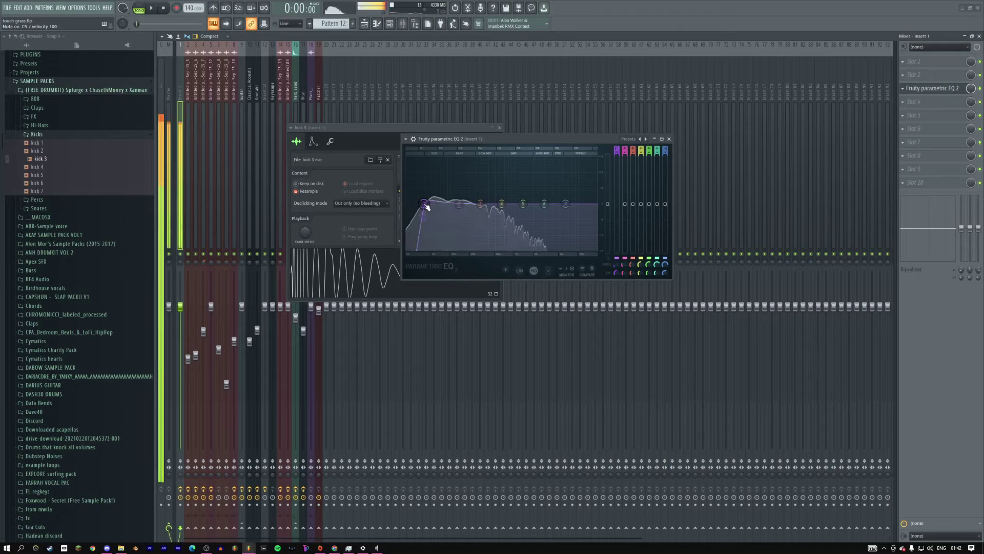
Step: Shorten kick 3 to a sample end offset of 61% and raise its pogo effect slightly
click(397, 231)
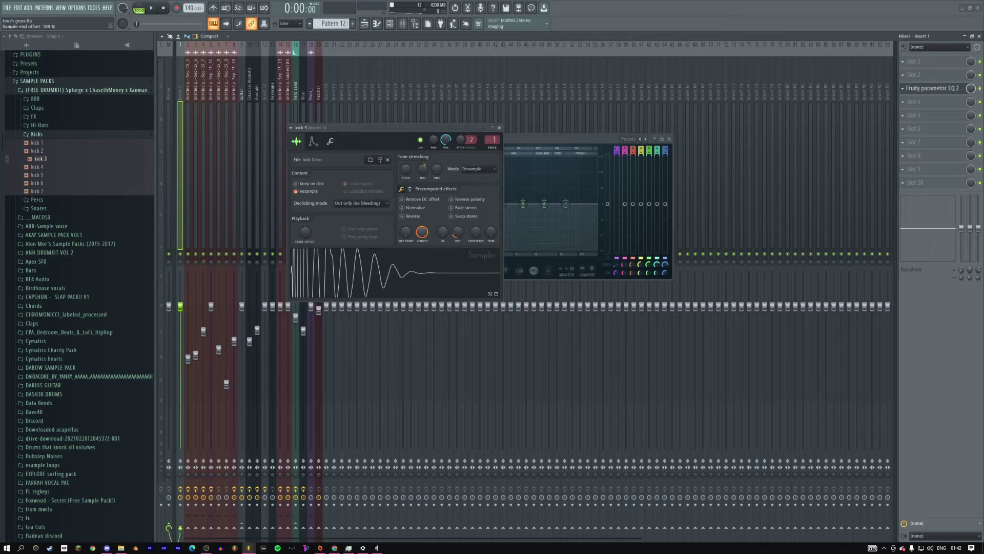
mouse_move(422, 231)
mouse_down()
mouse_move(422, 249)
mouse_move(421, 230)
mouse_up()
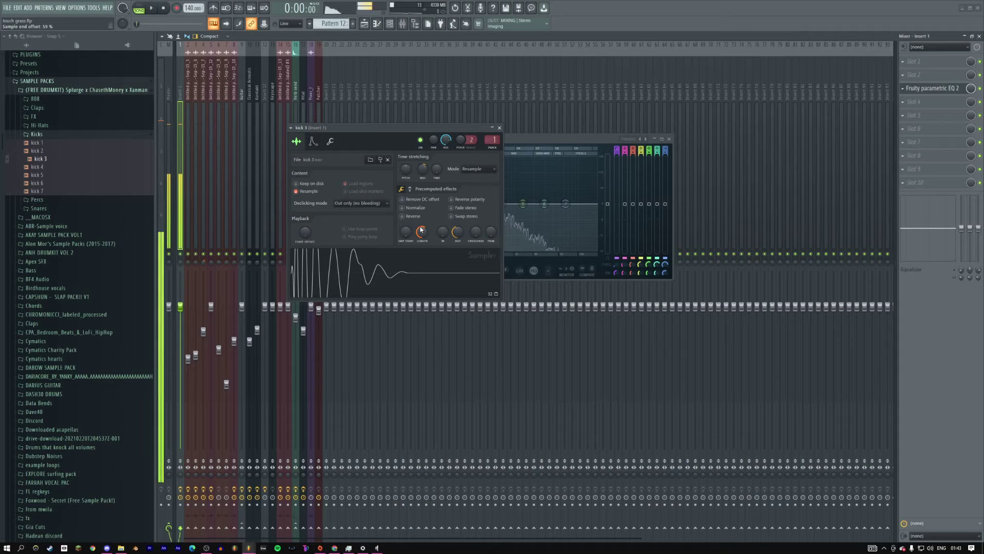
drag(421, 230, 422, 232)
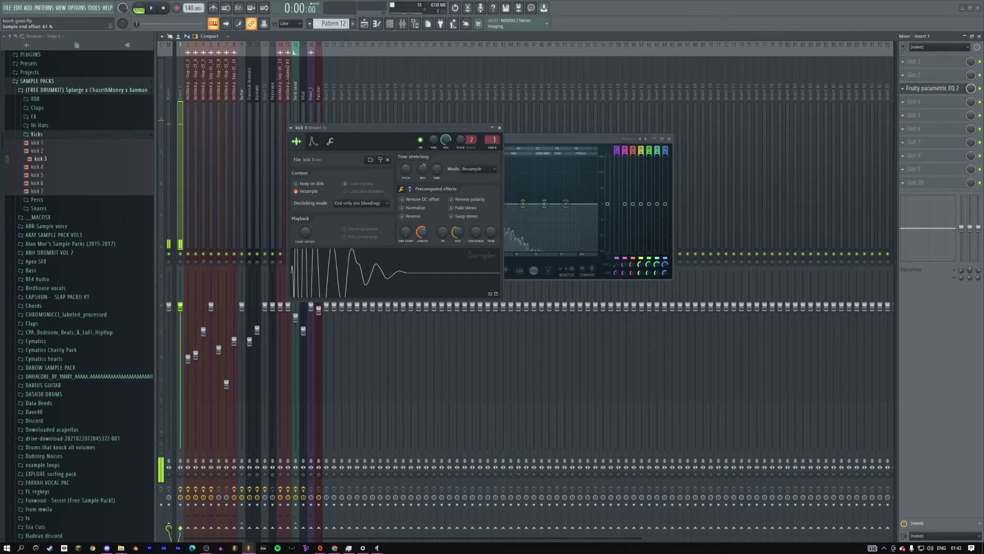
click(380, 275)
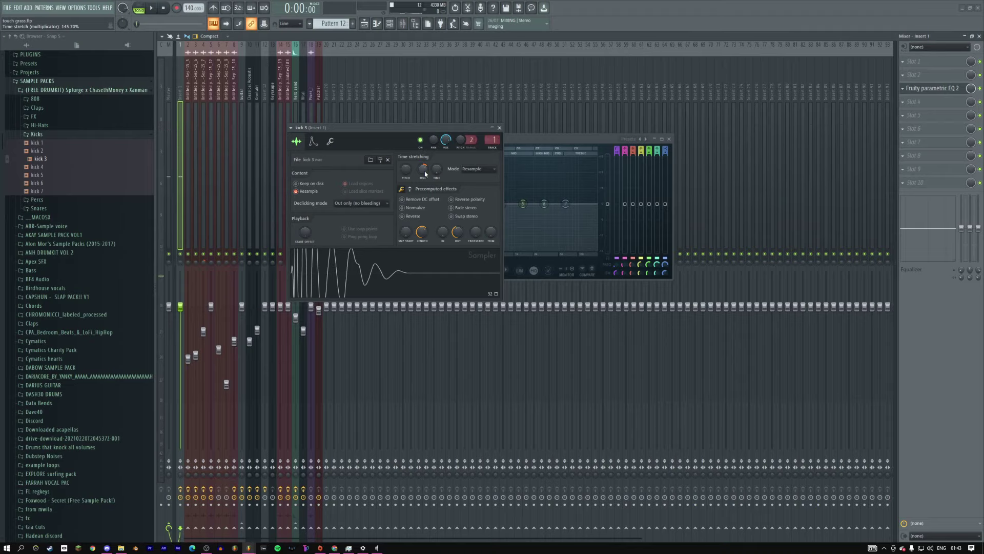
click(409, 188)
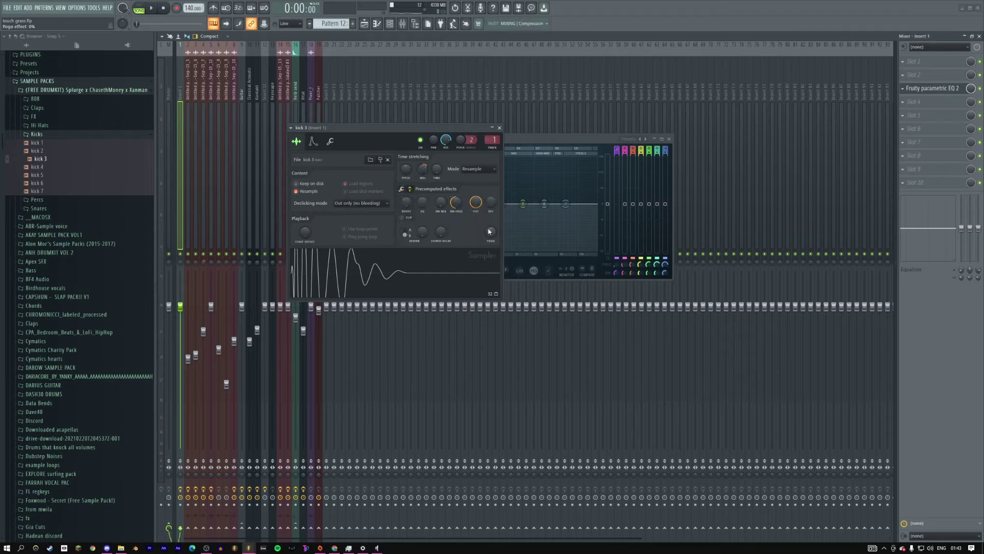
drag(488, 231, 488, 232)
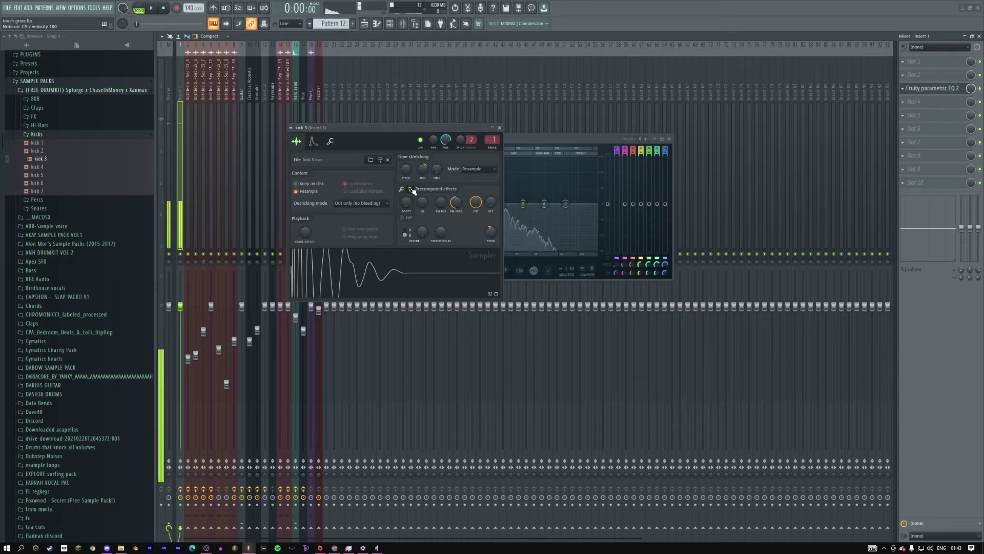
Step: Lower EQ bands 6 and 7 to cut the kick's high end, and close the EQ and channel settings windows
click(934, 93)
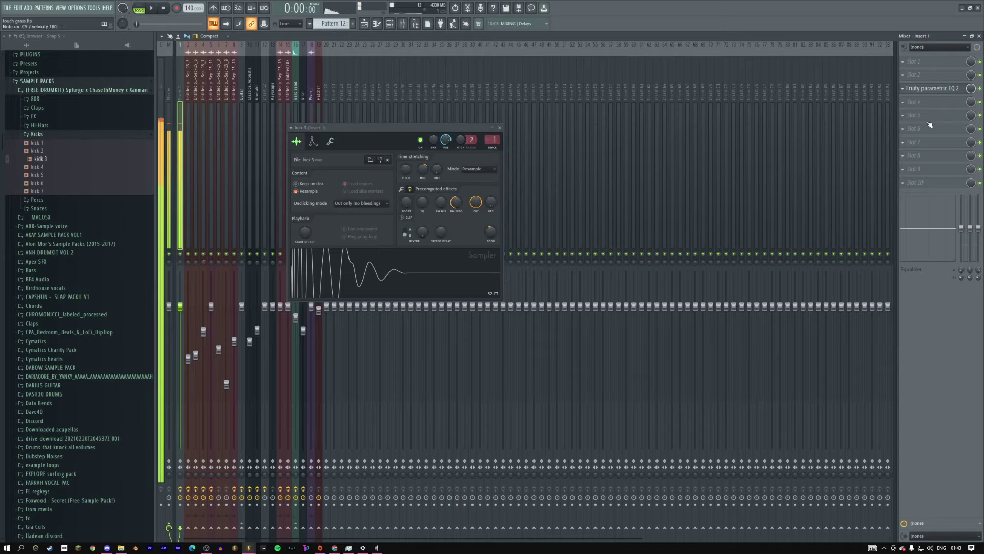
click(951, 92)
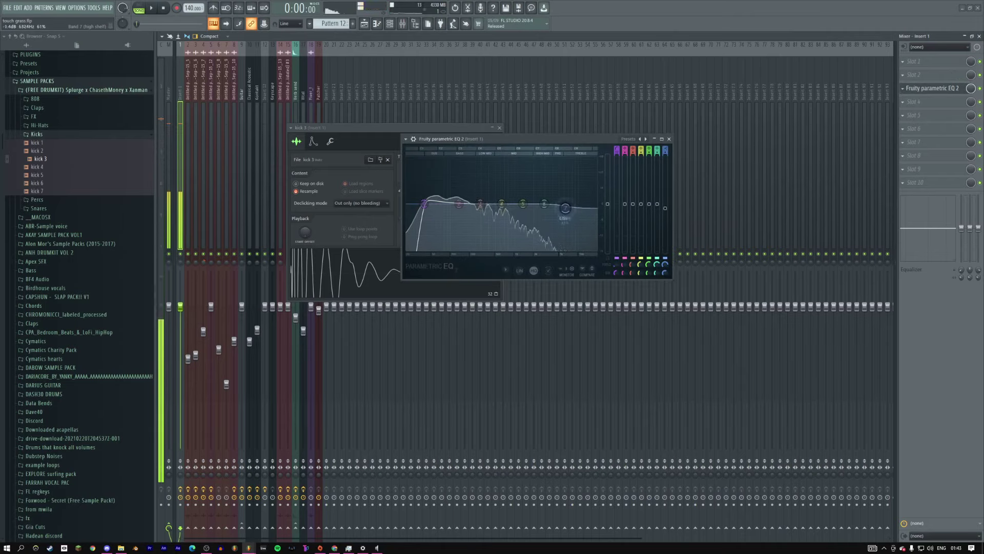
drag(544, 208, 564, 235)
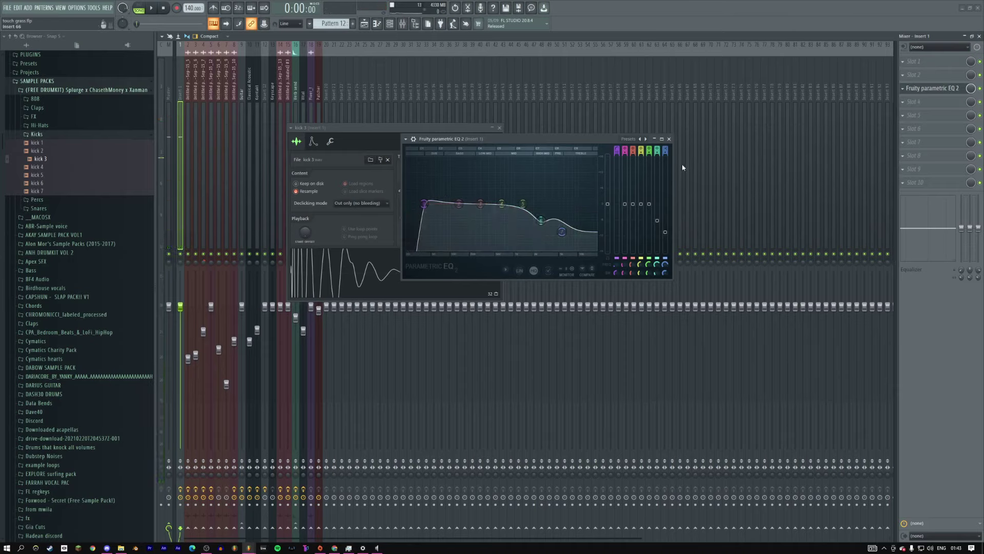
click(668, 139)
click(500, 128)
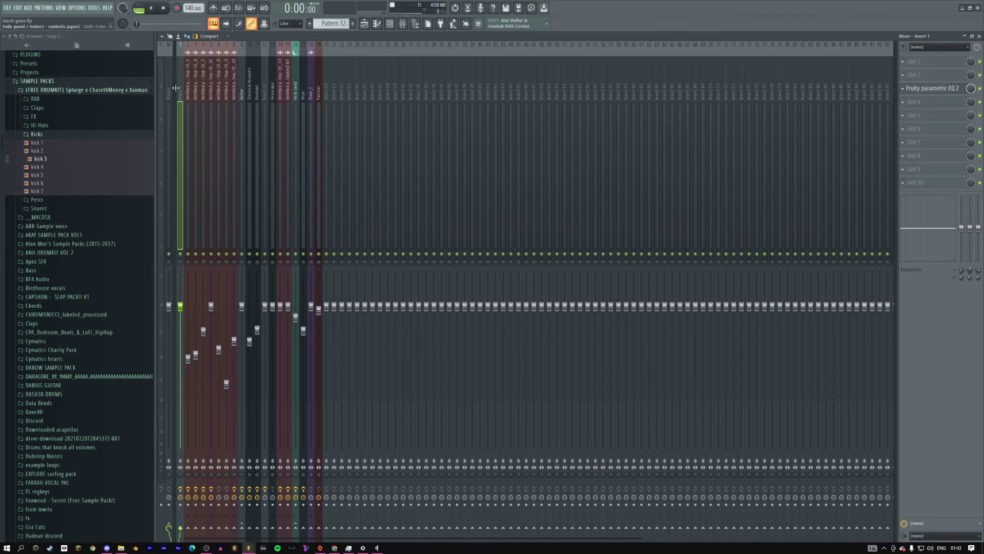
Step: Open the drumkit's Snares folder and add snare 3 as a new channel directly below kick 3
drag(175, 88, 404, 91)
key(F6)
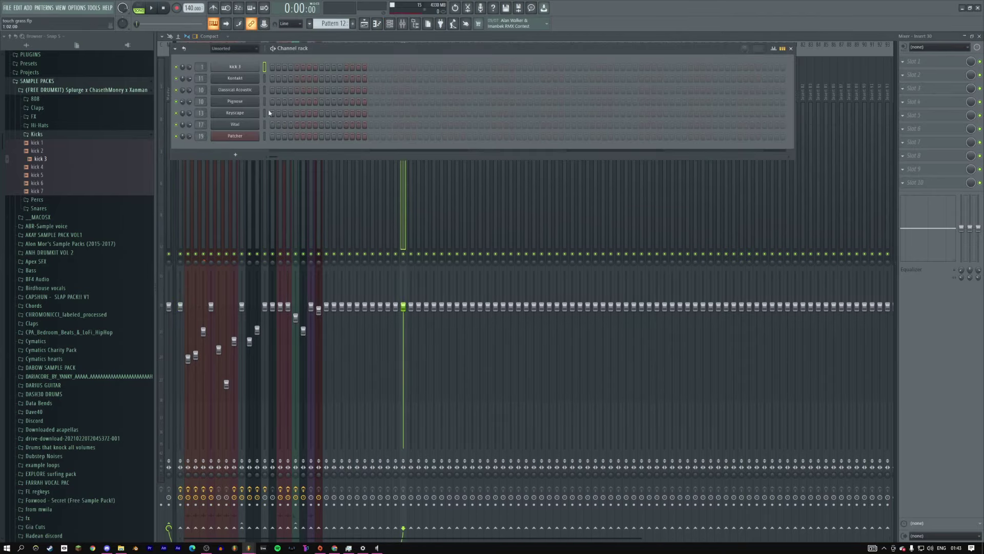
click(41, 134)
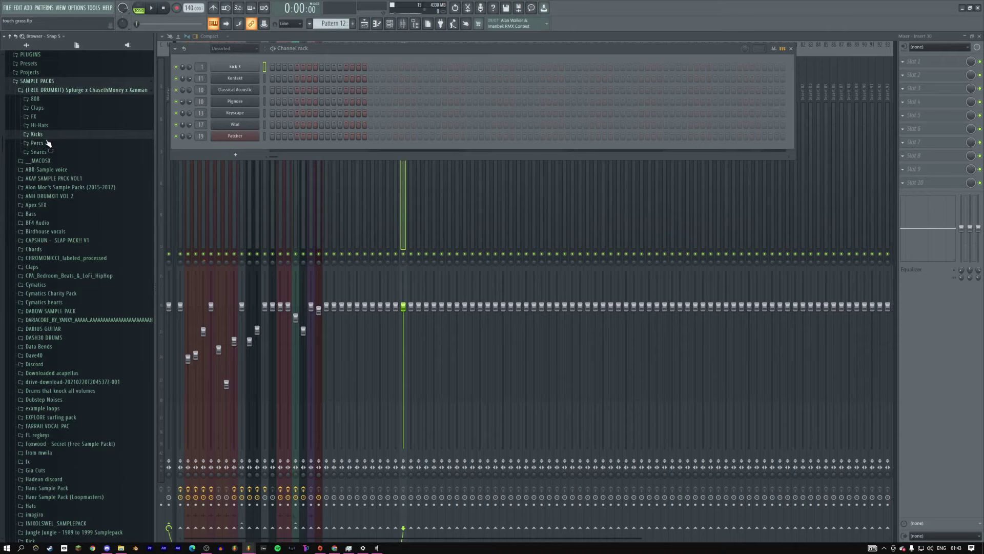
click(49, 152)
drag(52, 182, 292, 94)
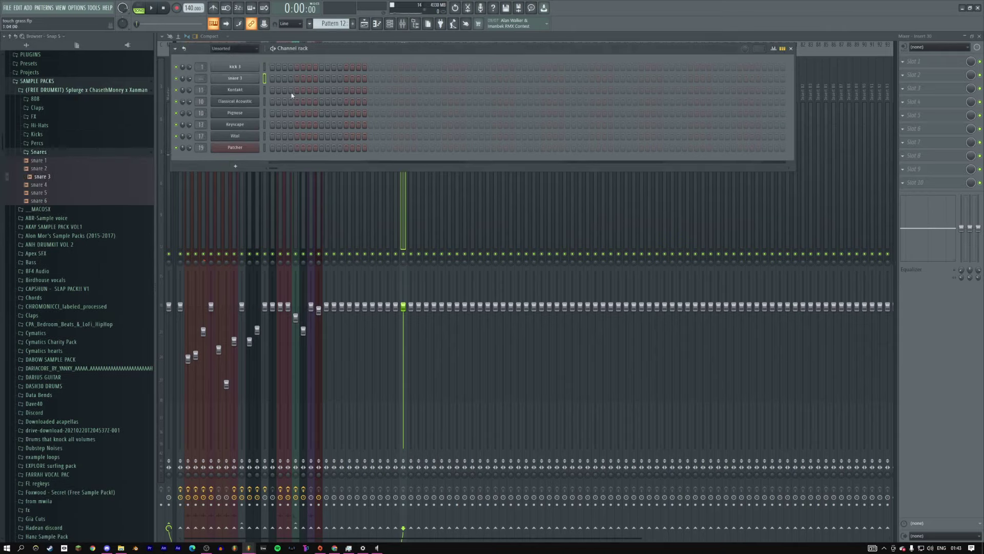
Step: Move snare 3's mixer track to insert 2, directly beside the kick's track at the start of the mixer
click(238, 80)
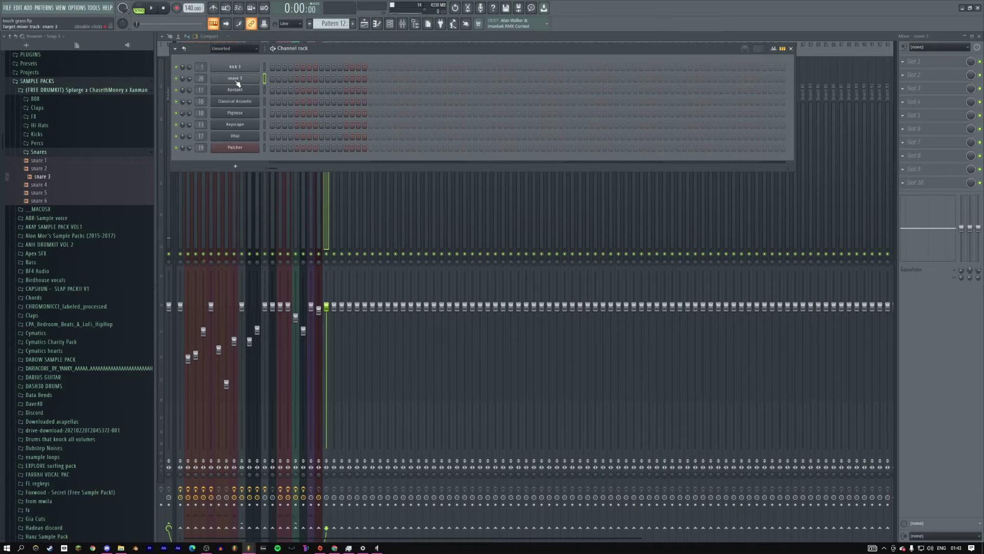
key(F6)
click(331, 99)
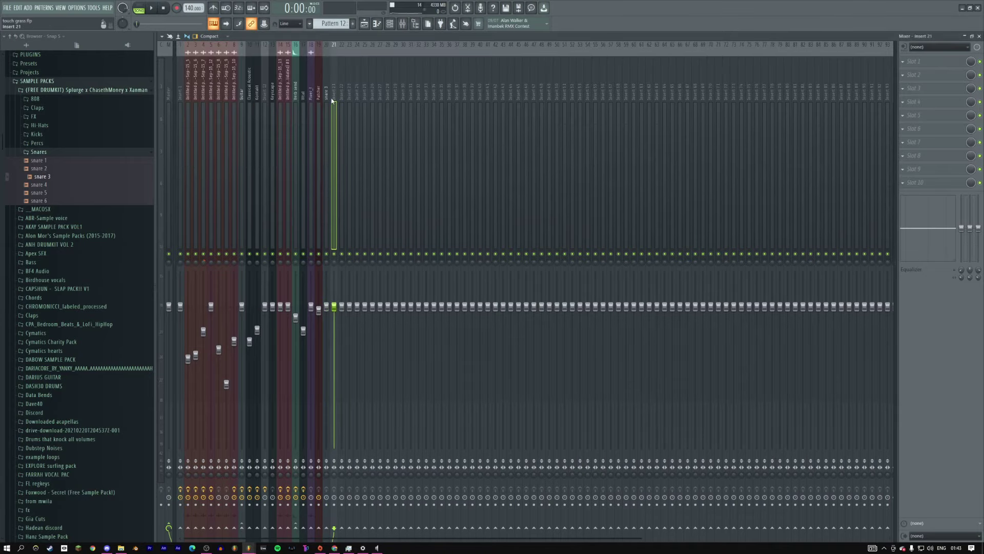
key(Left)
key(alt+Left)
key(alt+Left)
key(alt+Left)
key(alt+Left)
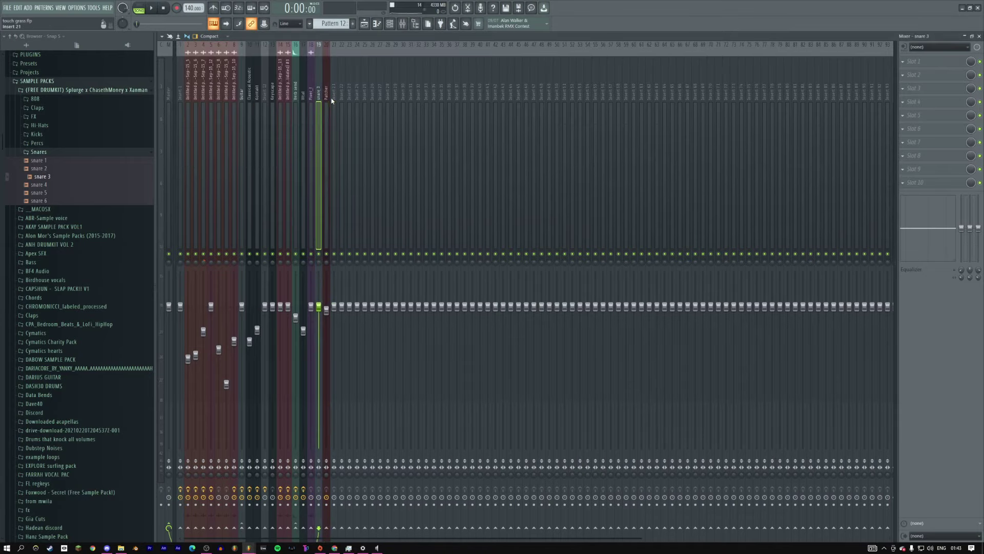
key(alt+Left)
key(alt+Left)
key(alt+Left)
key(alt+Left)
key(alt+Left)
key(alt+Left)
key(alt+Left)
key(alt+Left)
key(alt+Left)
key(alt+Left)
key(alt+Left)
key(alt+Left)
key(alt+Left)
key(alt+Left)
key(alt+Left)
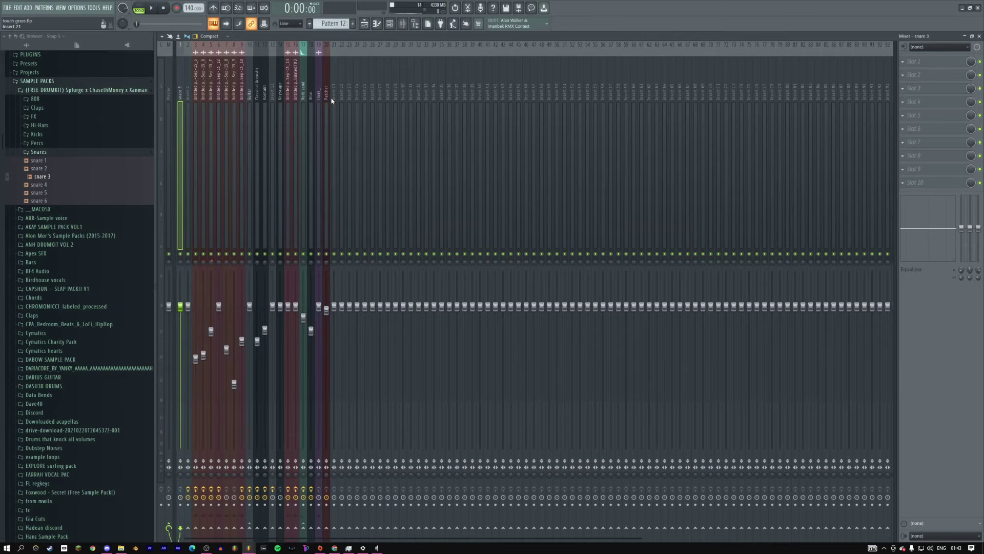
key(alt+Left)
key(alt+Right)
key(alt+Right)
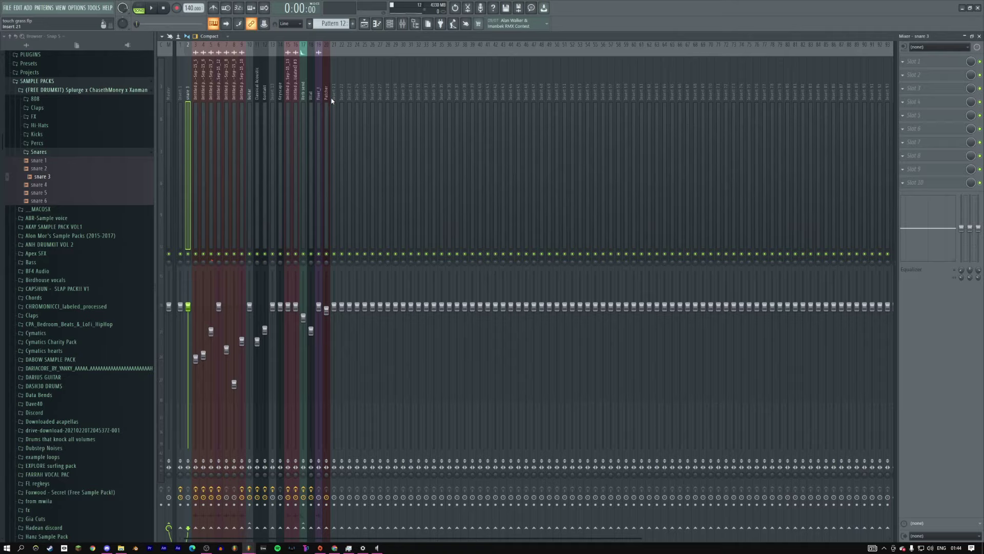
Step: Check the mixer tracks of the kick and snare 3, including their effect slots
click(390, 23)
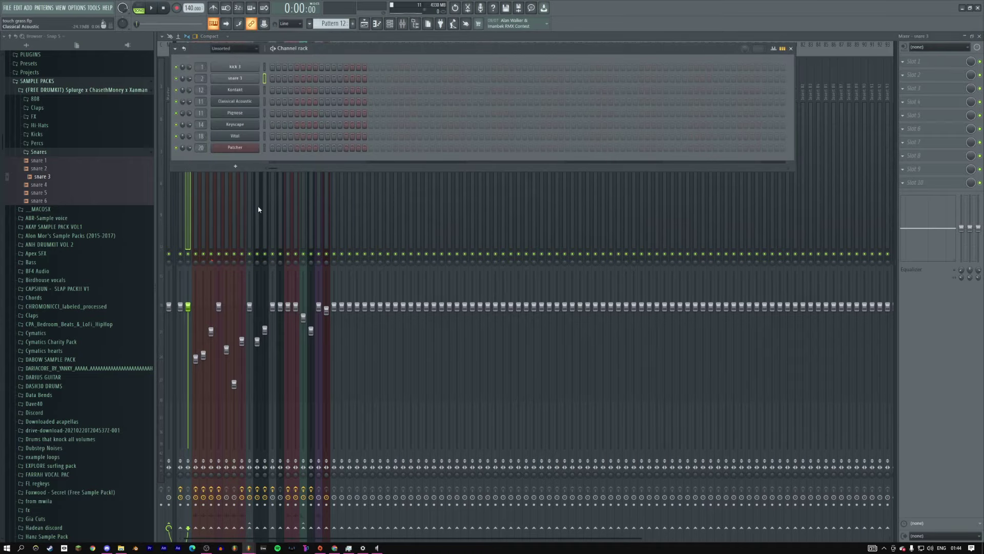
click(193, 187)
click(183, 111)
click(185, 107)
click(182, 102)
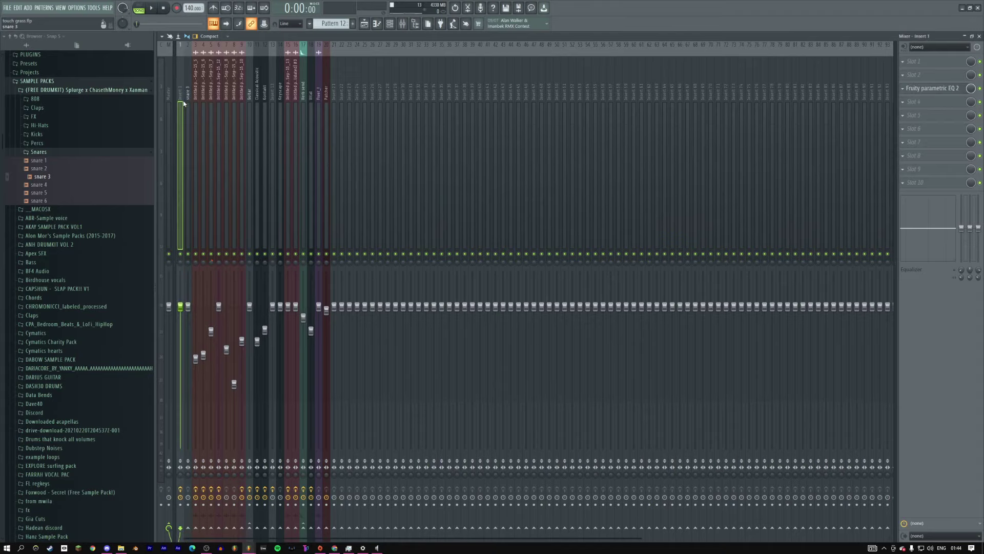
click(185, 98)
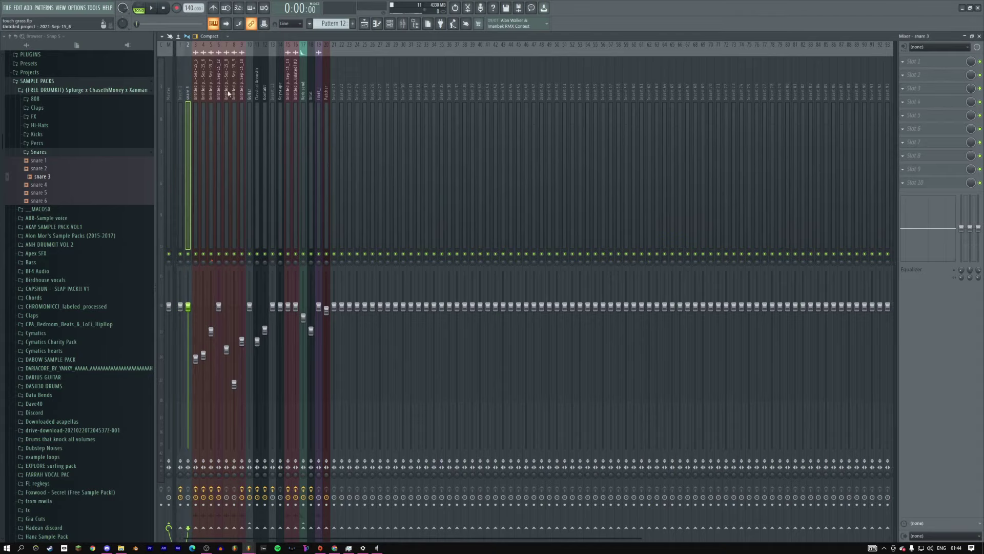
Step: Replace snare 3 in the channel rack with clap 3 from the drumkit's Claps folder
key(F6)
click(50, 152)
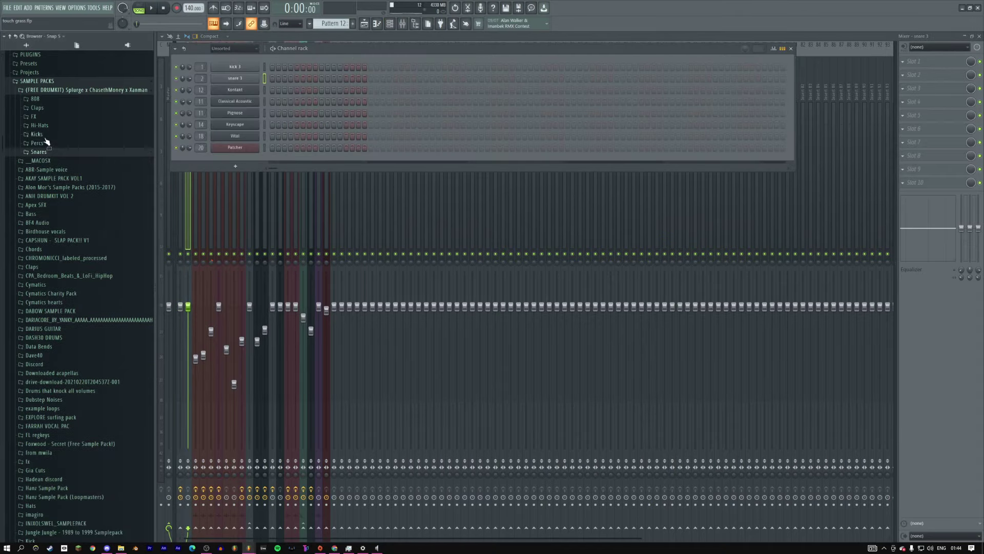
click(38, 108)
drag(50, 133, 247, 82)
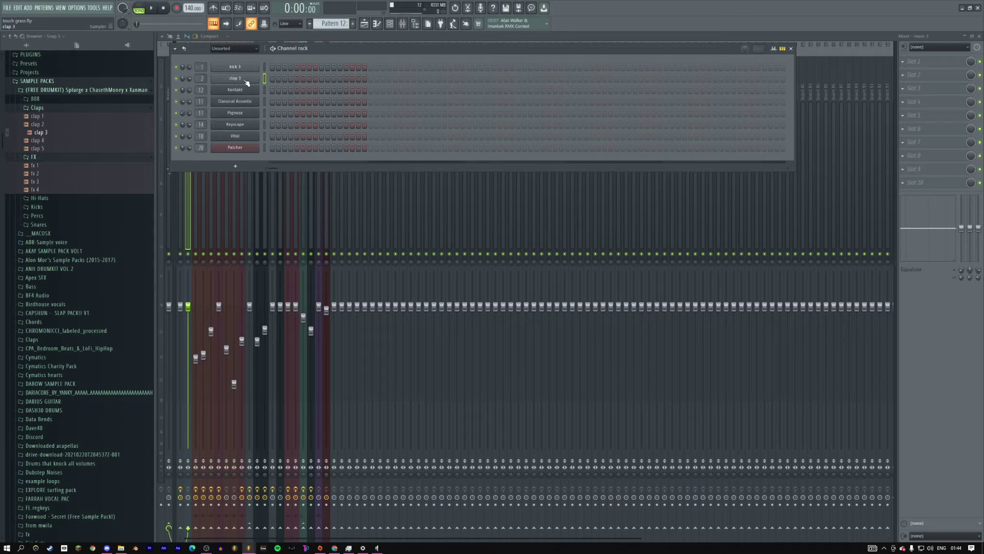
Step: Fill every fourth step of the kick 3 channel
click(265, 67)
right_click(264, 66)
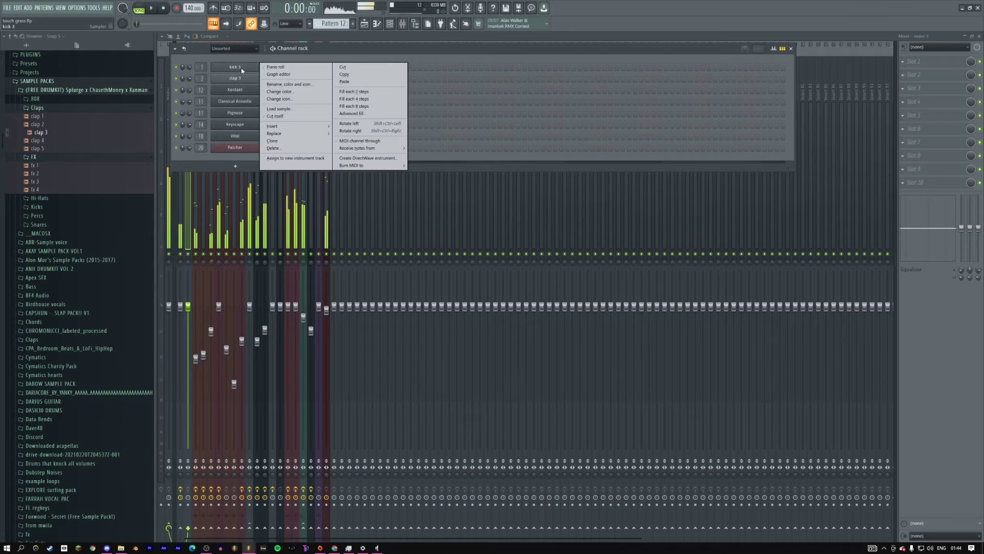
click(359, 99)
key(space)
right_click(265, 67)
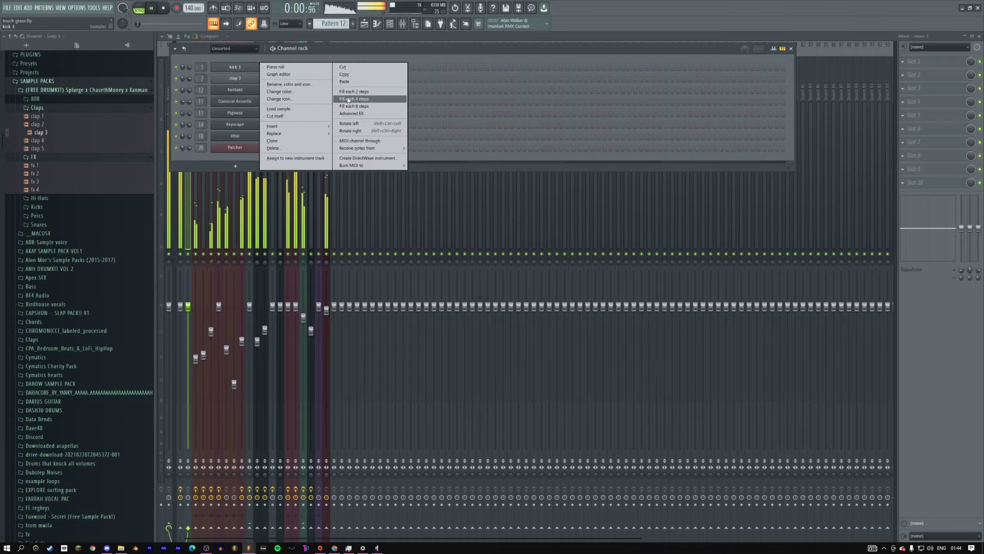
click(353, 100)
Step: Duplicate the Pattern 12 clip along playlist Track 2 to the end of bar 32 and play the arrangement back
click(364, 24)
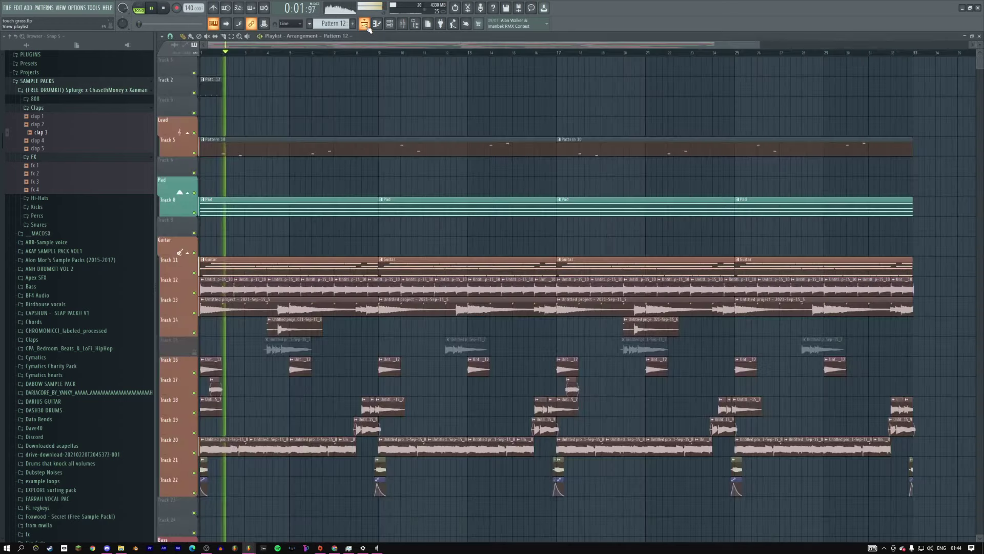
click(214, 88)
key(ctrl+b)
key(ctrl+b)
key(ctrl+b)
key(ctrl+b)
key(ctrl+b)
key(ctrl+b)
key(ctrl+b)
key(ctrl+b)
key(ctrl+b)
key(ctrl+b)
key(ctrl+b)
key(ctrl+b)
key(ctrl+b)
key(ctrl+b)
key(ctrl+b)
key(ctrl+b)
key(ctrl+b)
key(ctrl+b)
key(ctrl+b)
key(ctrl+b)
key(ctrl+b)
key(ctrl+b)
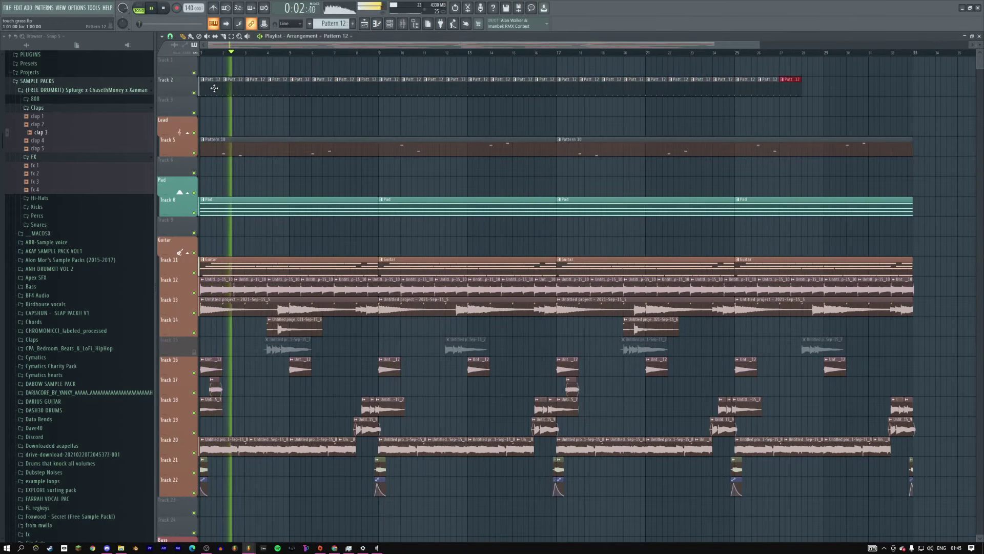
key(space)
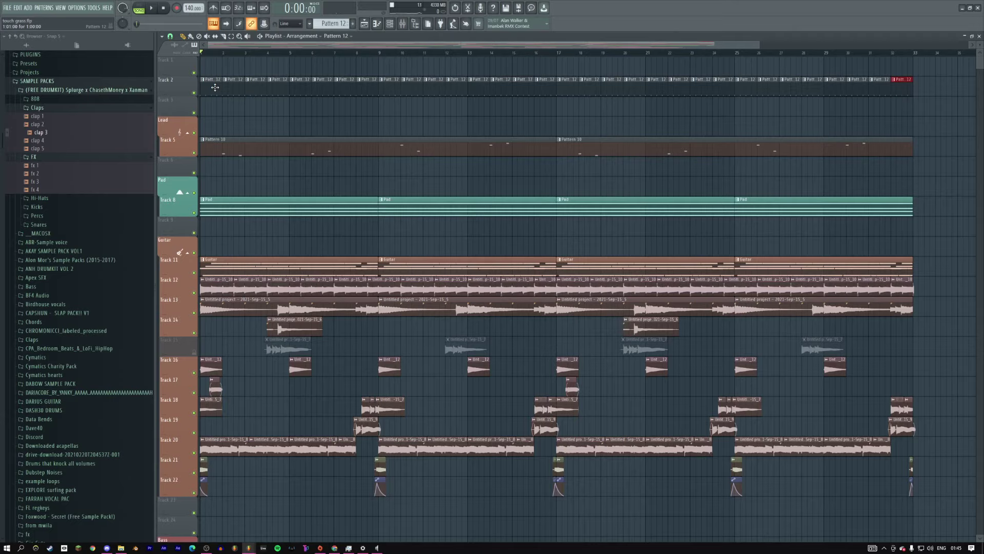
key(space)
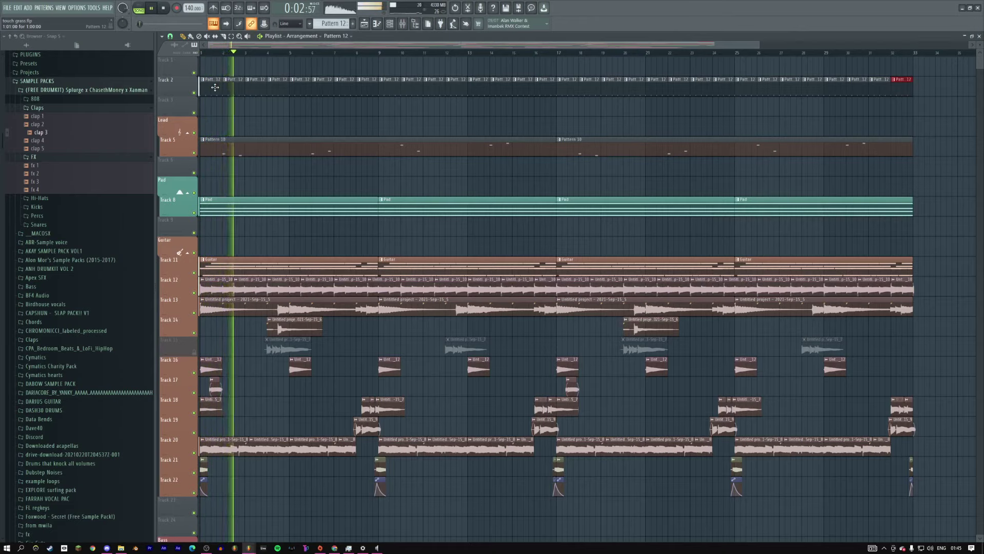
key(space)
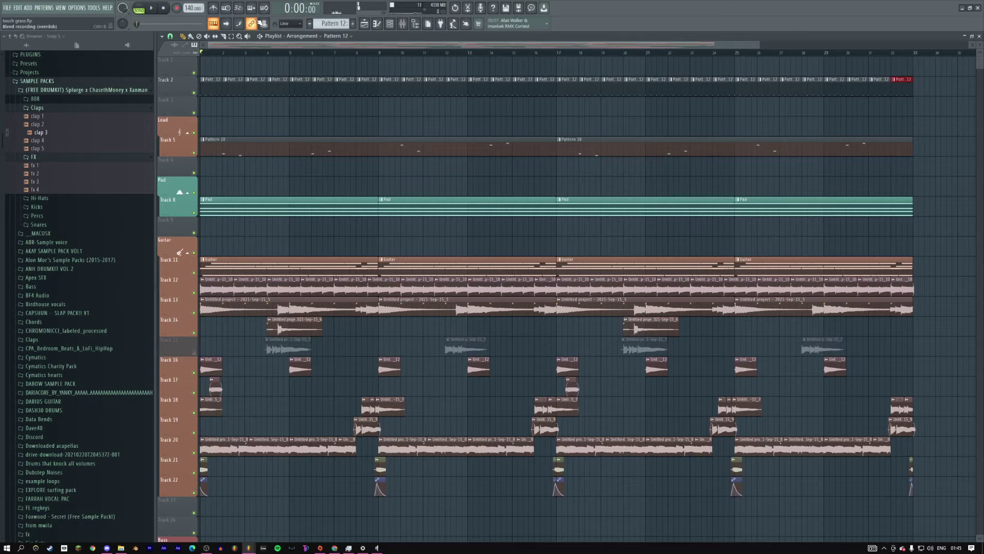
Step: Switch to the Twitch stream page in Chrome and send "!discord" in the stream chat
key(alt+Tab)
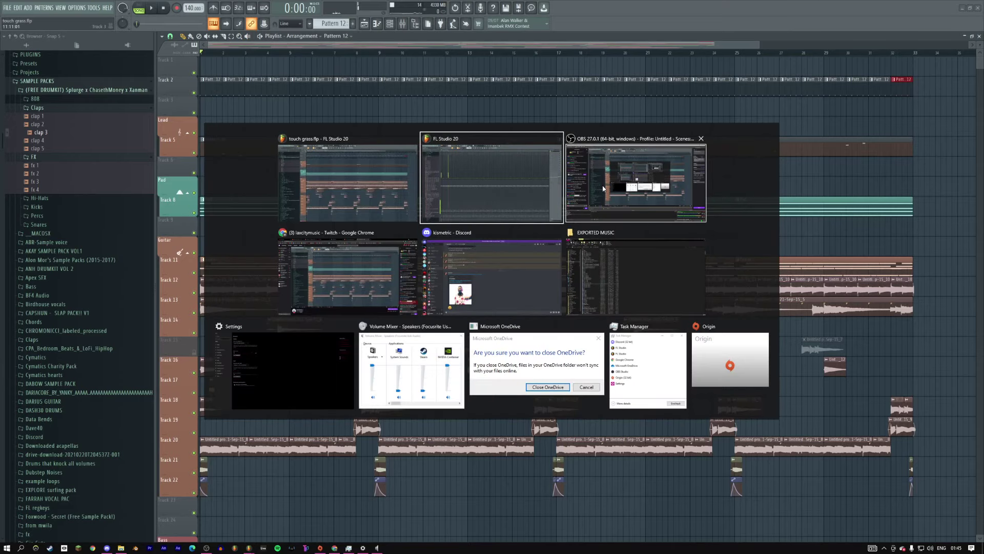
click(353, 266)
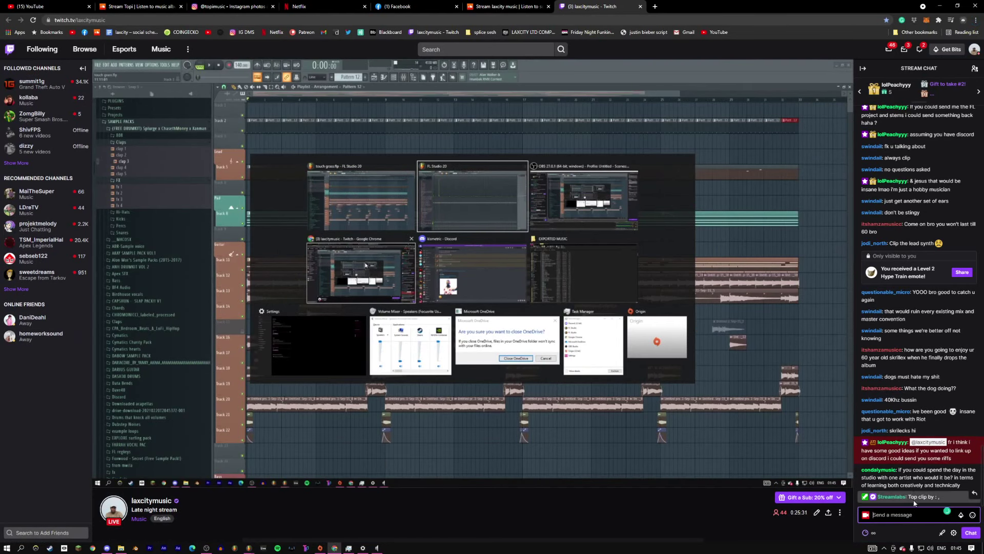
text(lol)
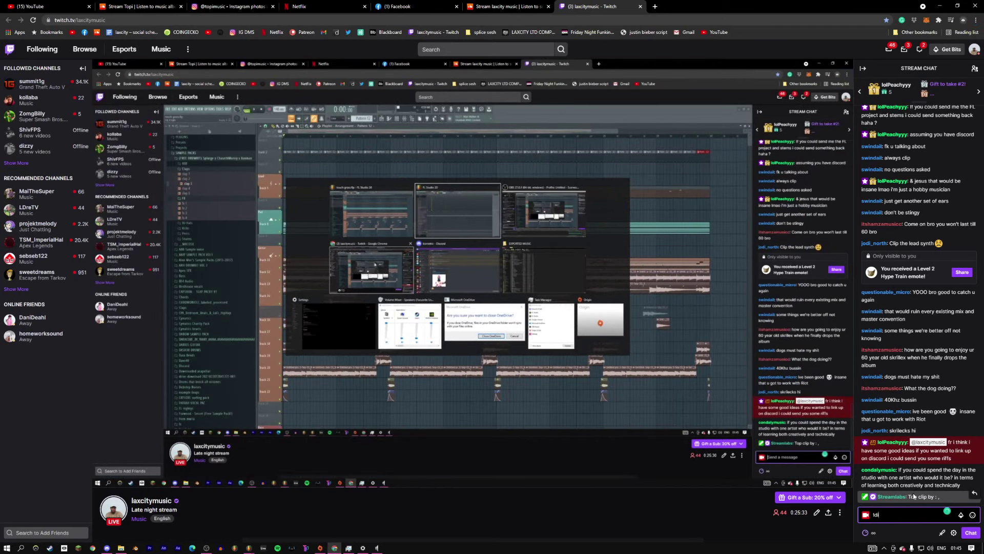
text(scord)
key(Return)
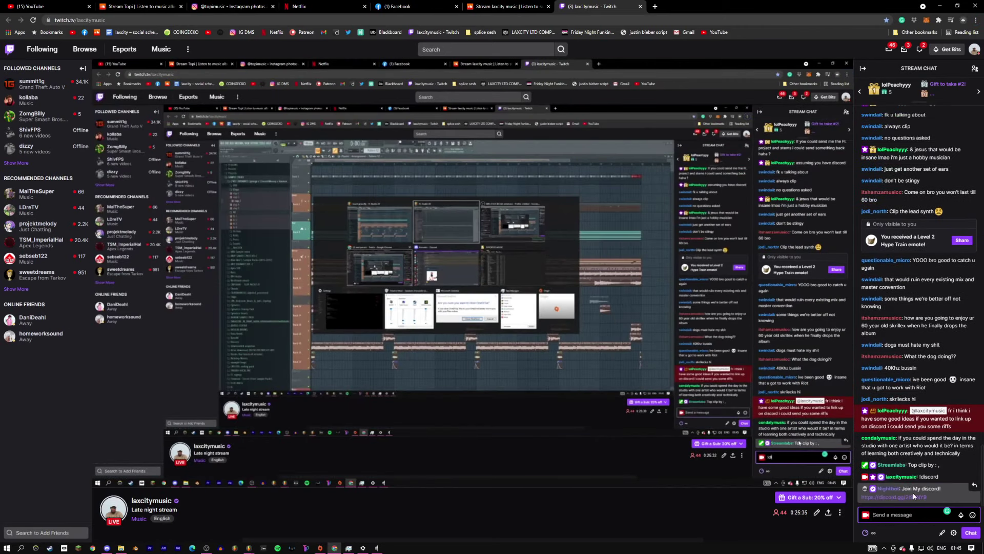
Step: Switch back to the touch grass project in FL Studio and start playing the arrangement
key(alt+Tab)
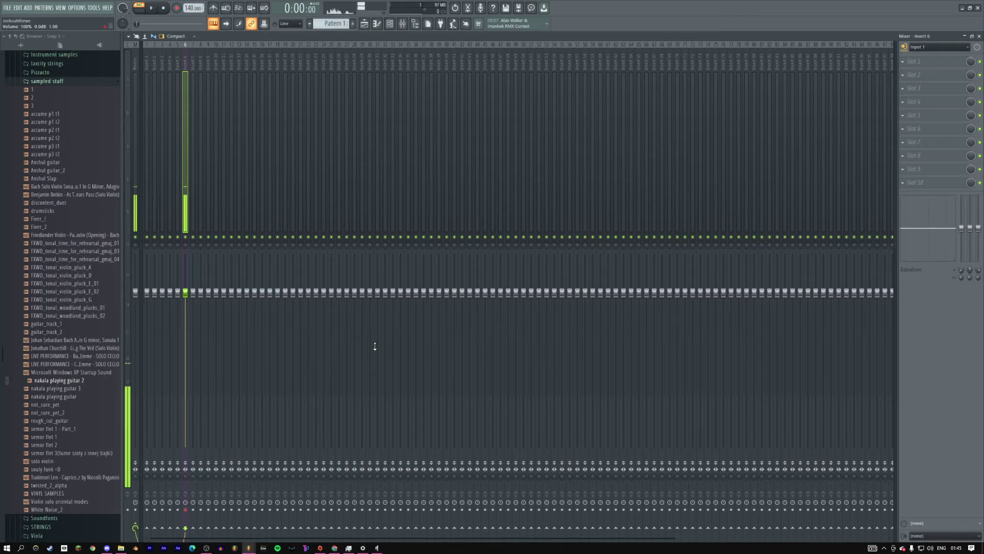
mouse_move(249, 548)
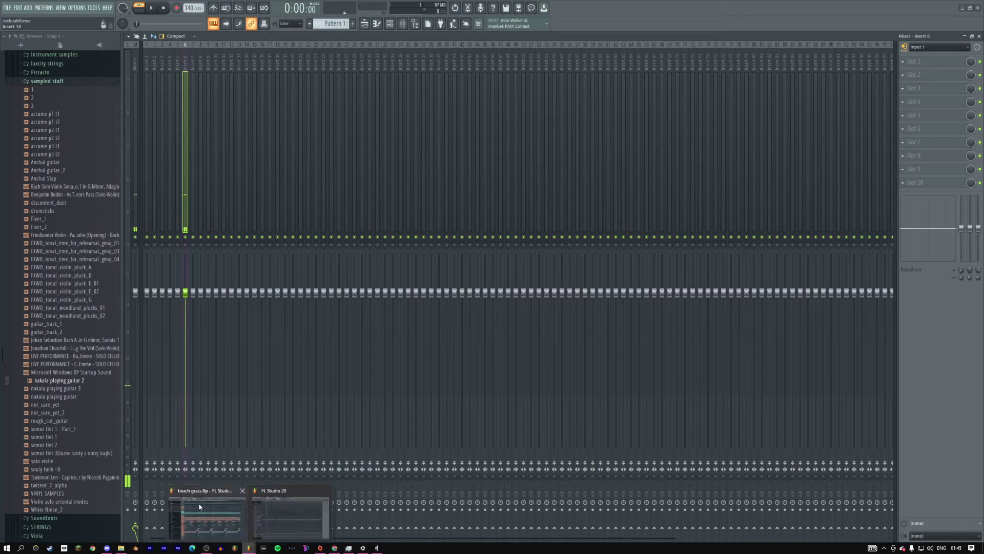
click(199, 507)
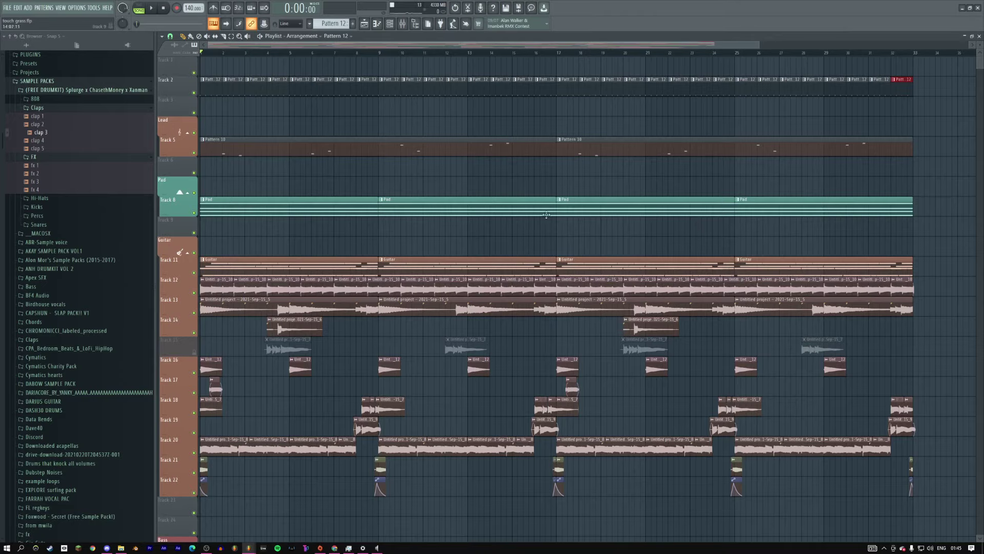
key(space)
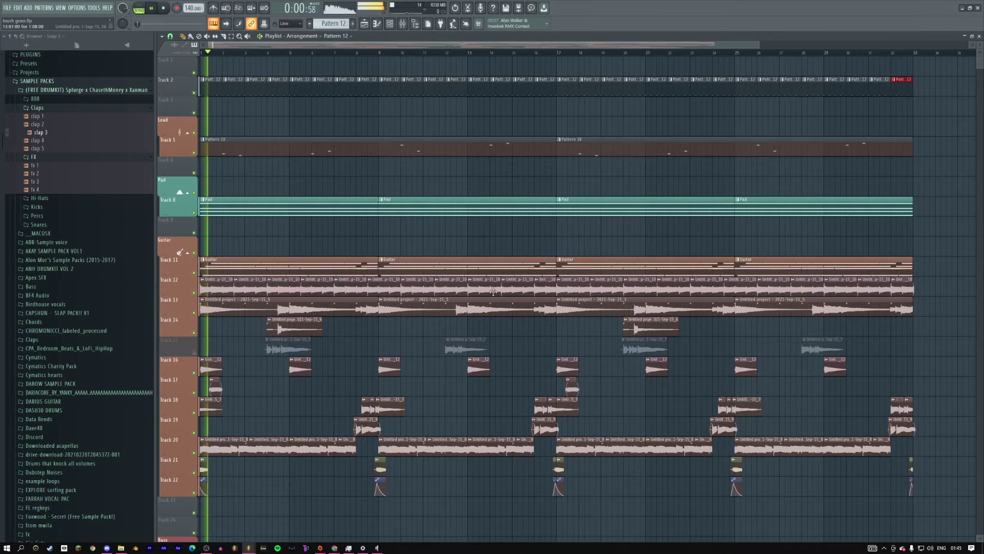
Step: Replace clap 3 with clap 4 from the Claps folder and place claps on steps 5 and 13
key(F7)
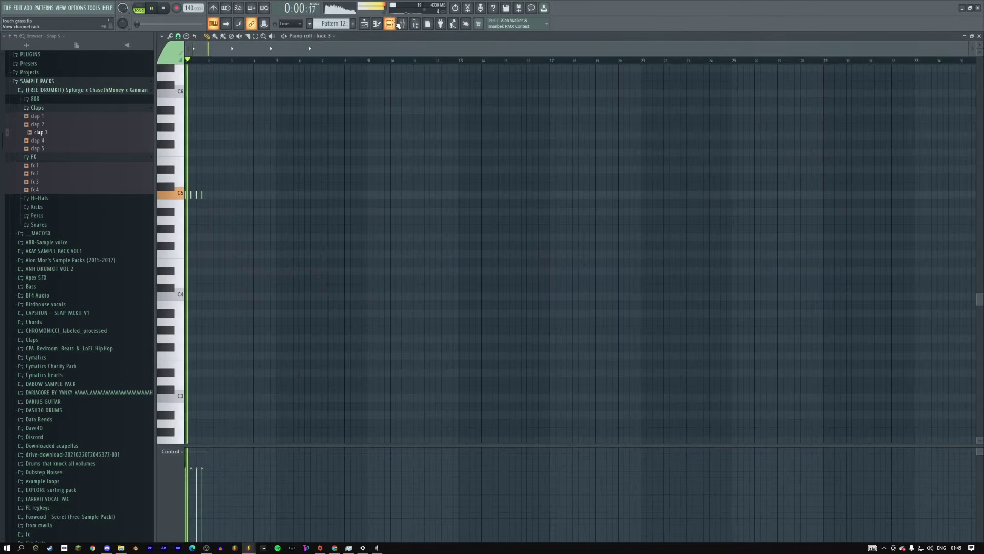
key(F6)
click(48, 139)
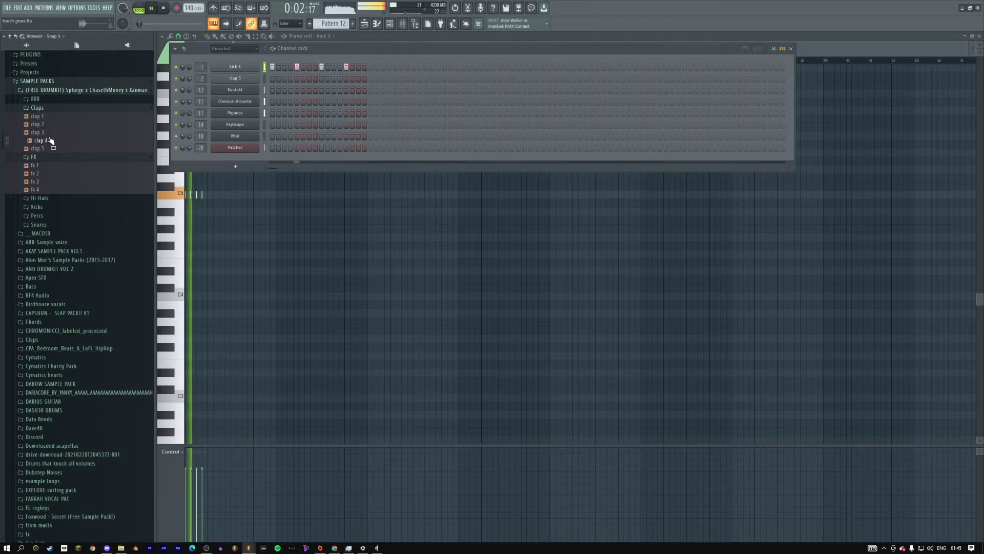
drag(50, 147, 234, 79)
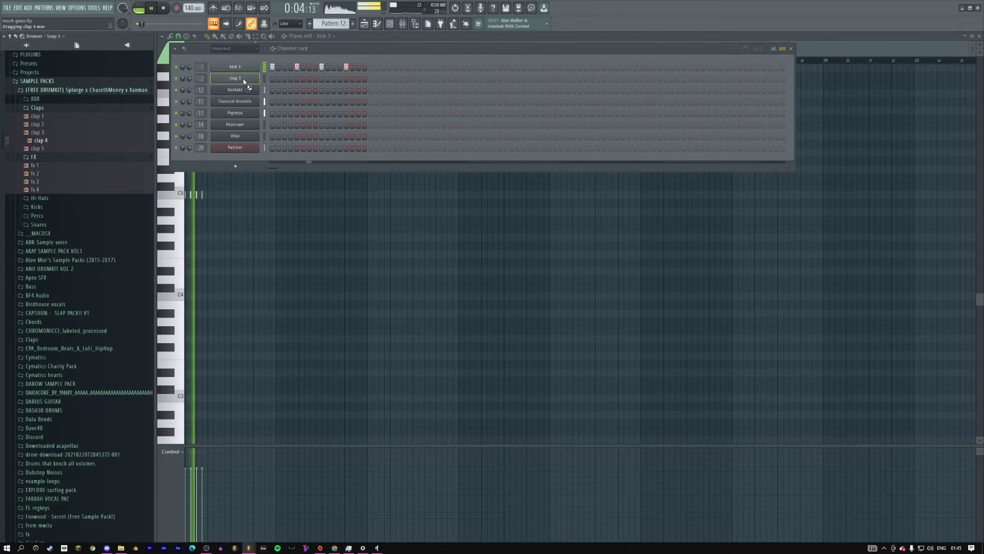
click(346, 78)
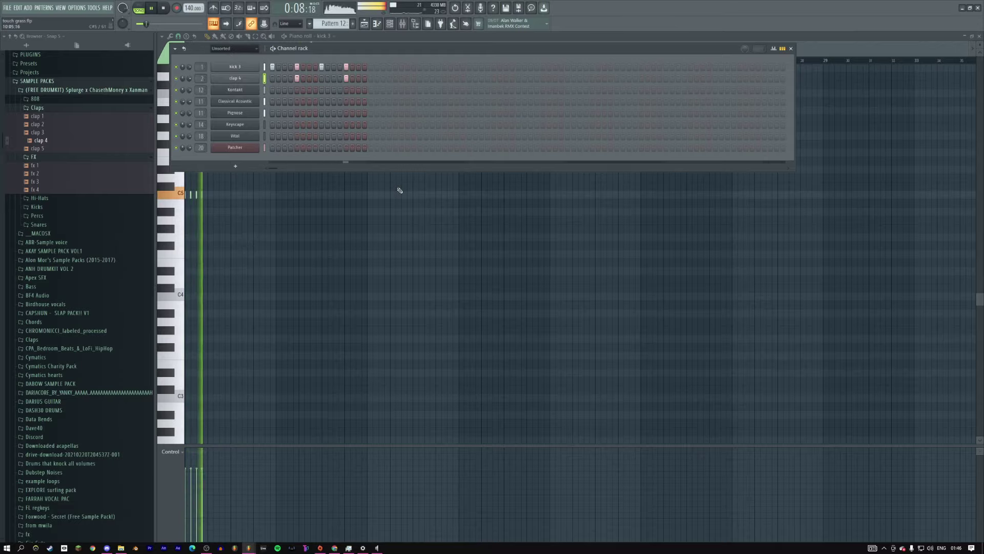
Step: Quantize kick 3's notes in the piano roll and delete those on beats 2, 3 and 4
key(F6)
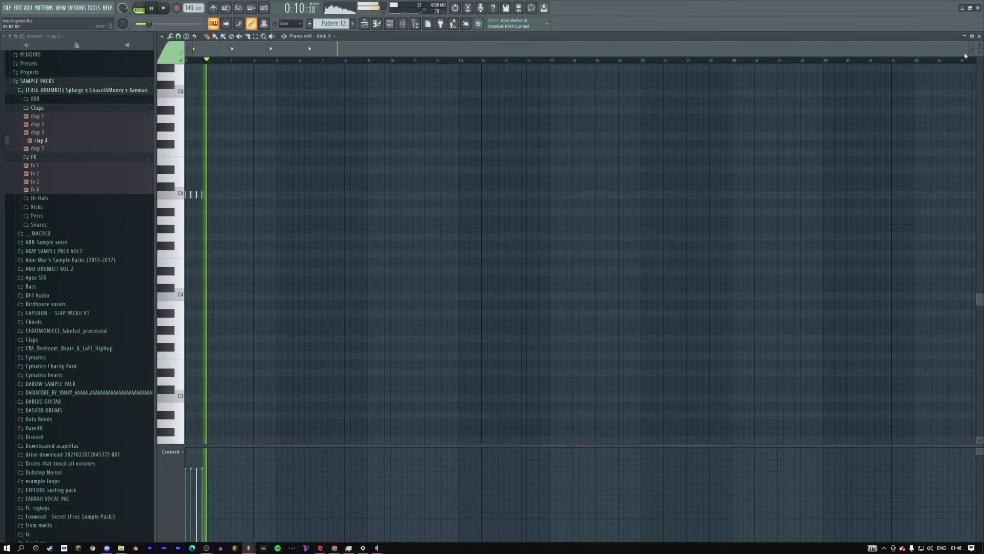
drag(966, 50, 639, 50)
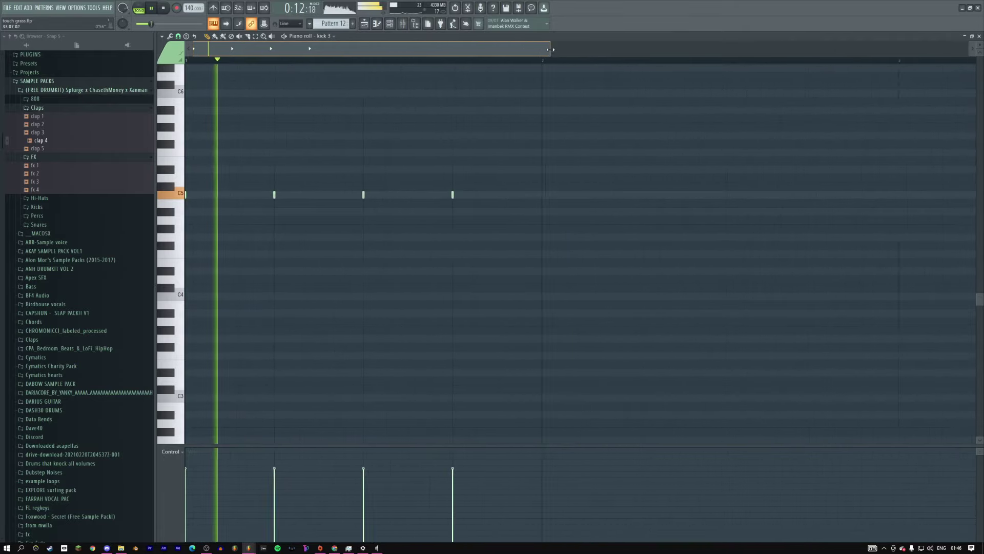
key(ctrl+q)
right_click(401, 196)
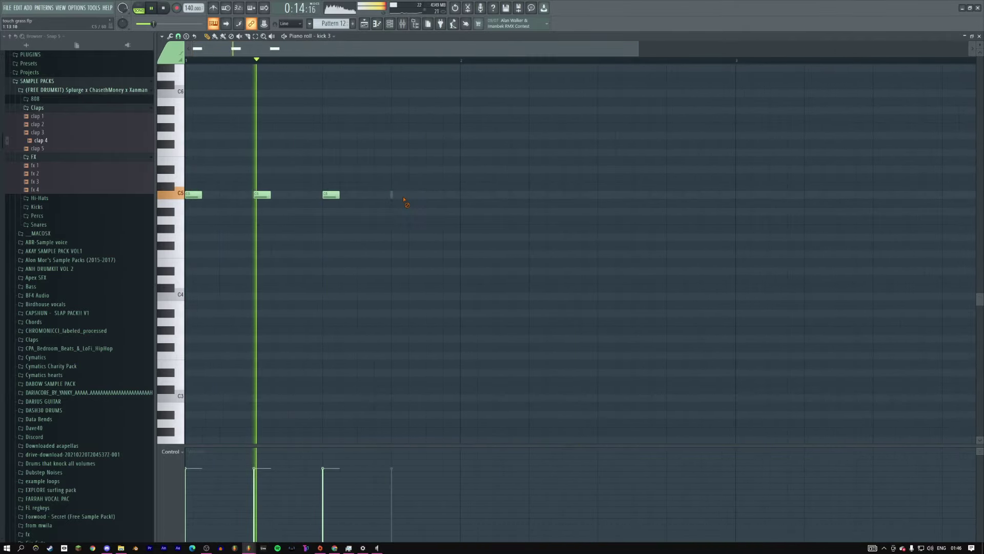
key(space)
key(space)
right_click(331, 195)
key(space)
right_click(262, 196)
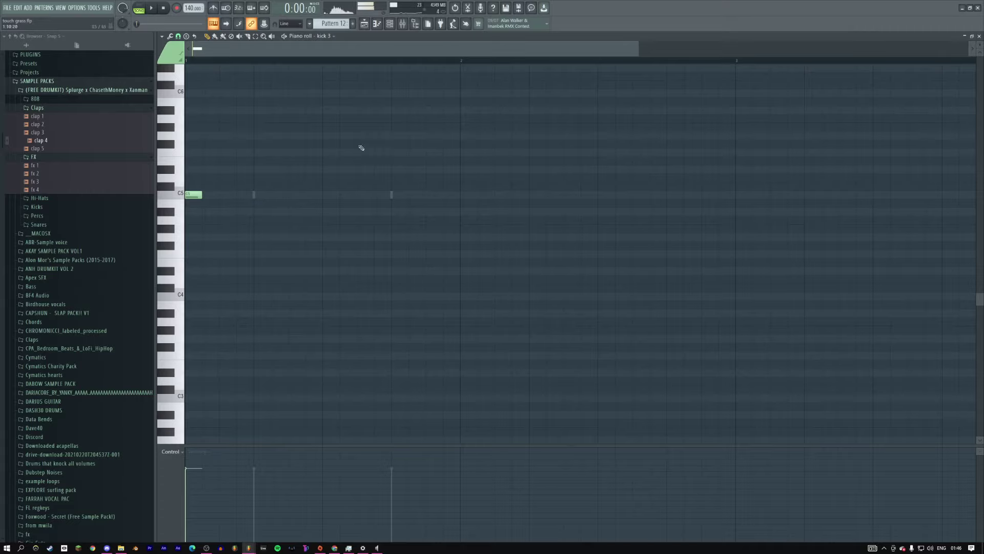
Step: Play back the thinned kick and clap pattern while returning to the playlist
key(space)
click(390, 24)
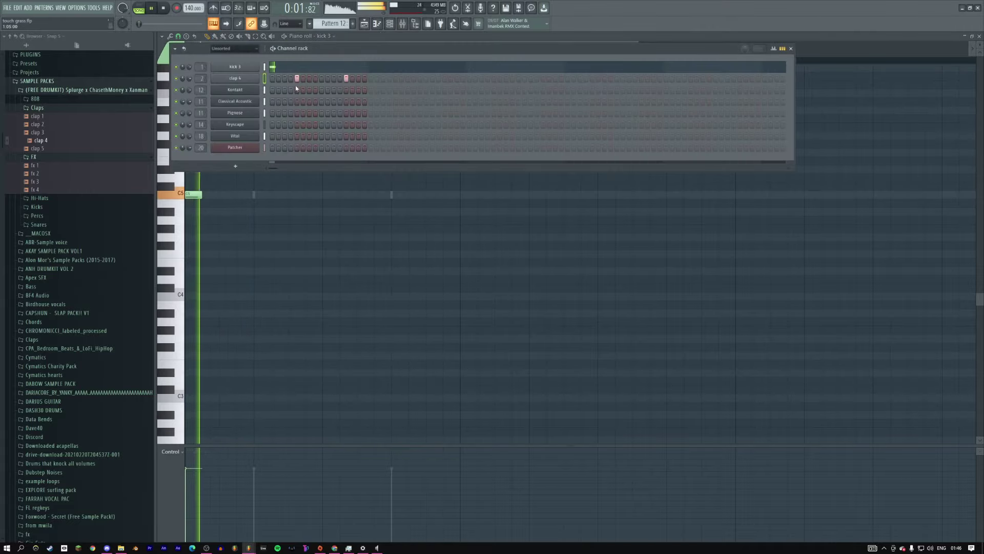
click(365, 23)
key(space)
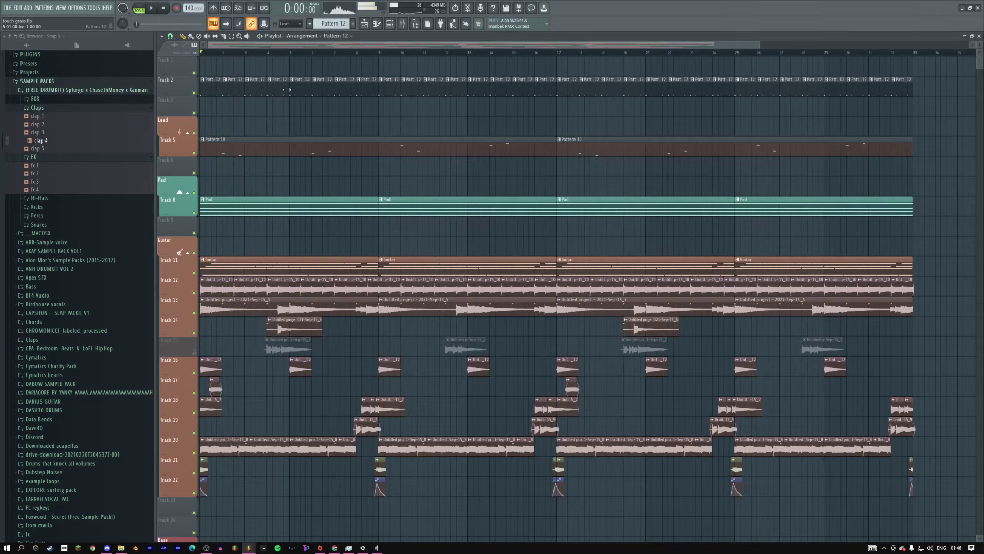
Step: Replace the repeated Pattern 12 clips on Track 2 with four-bar Pattern 13 clips, duplicated back to back through bar 32
double_click(285, 88)
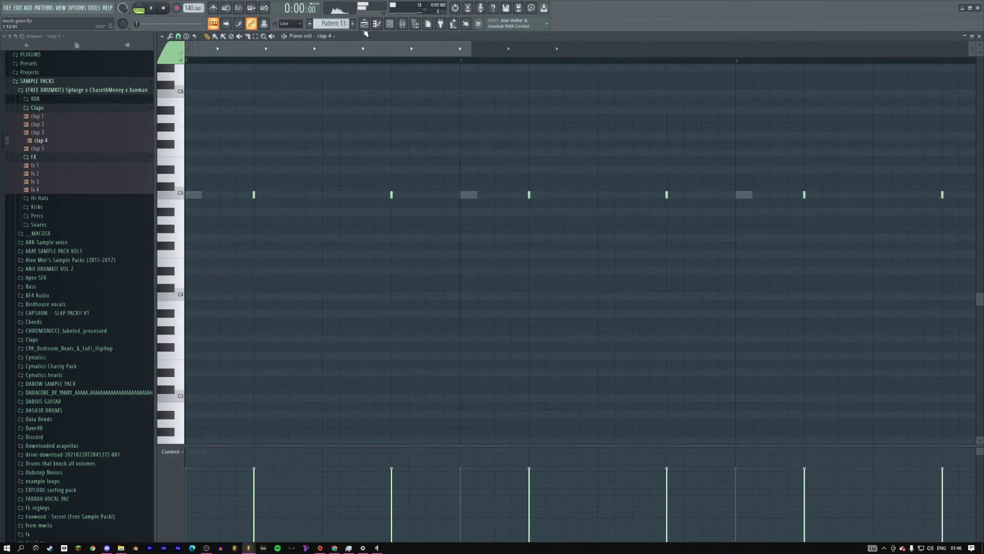
key(F7)
key(Delete)
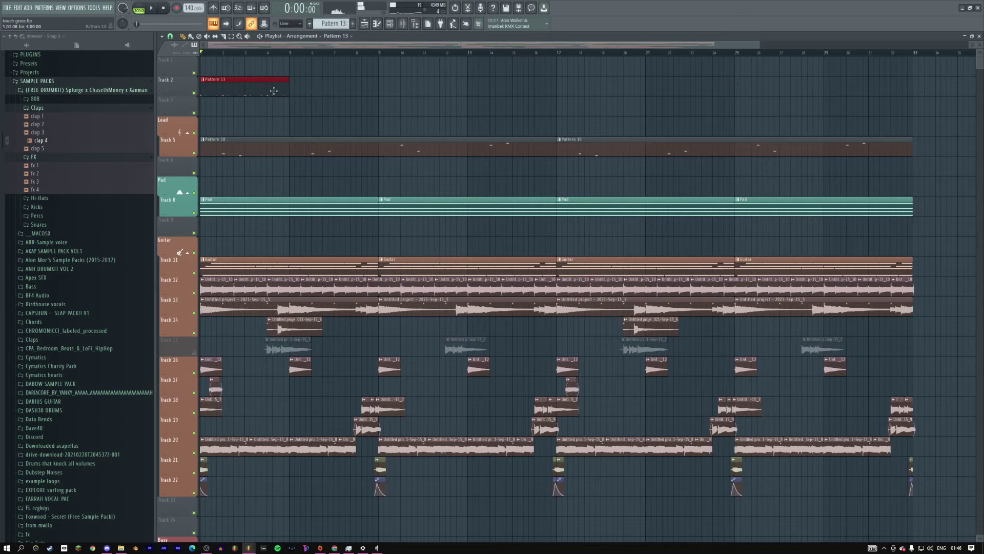
key(ctrl+b)
key(ctrl+b)
key(ctrl+b)
key(ctrl+b)
key(ctrl+b)
key(ctrl+b)
key(ctrl+b)
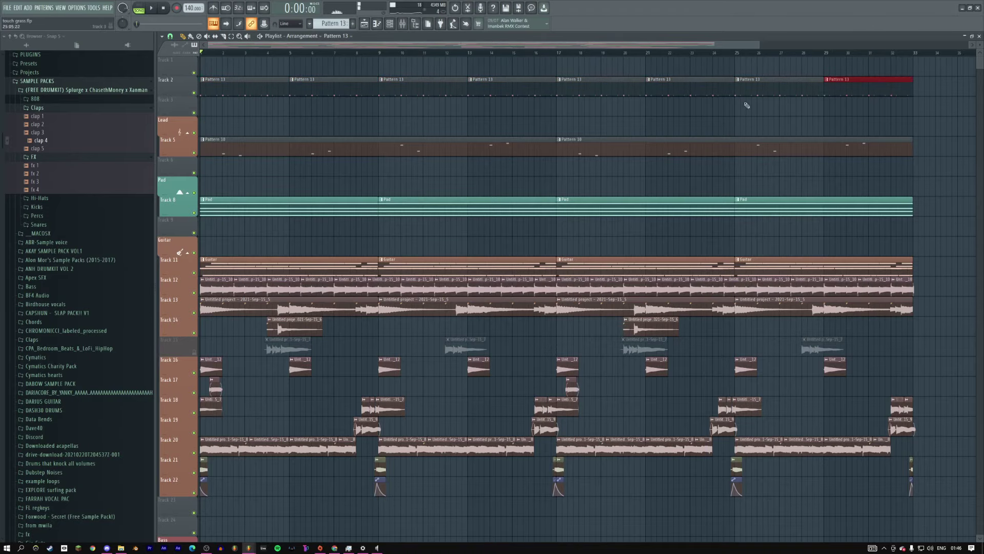
Step: Load the Frequency Shifter effect into slot 4 of the Master mixer track
key(space)
key(space)
key(F9)
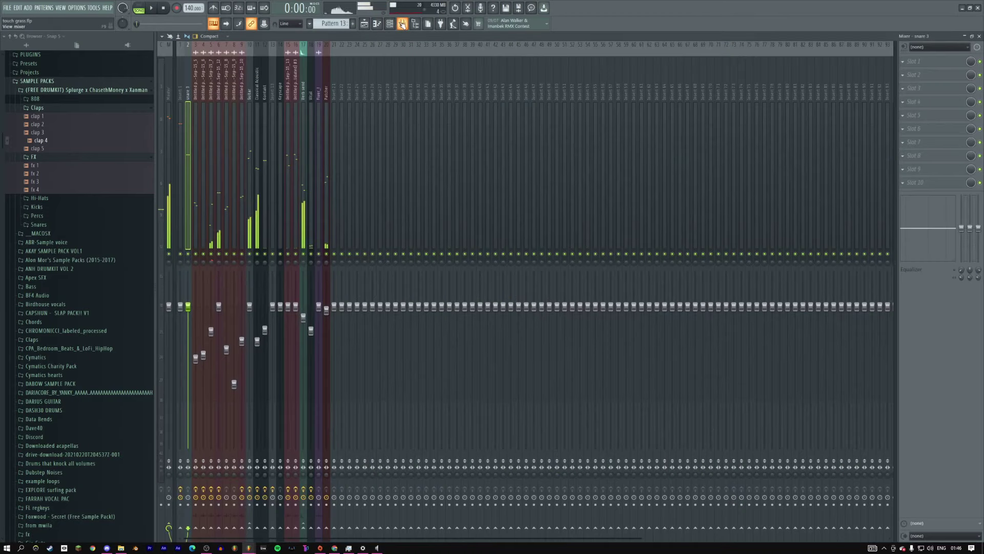
click(169, 77)
click(932, 104)
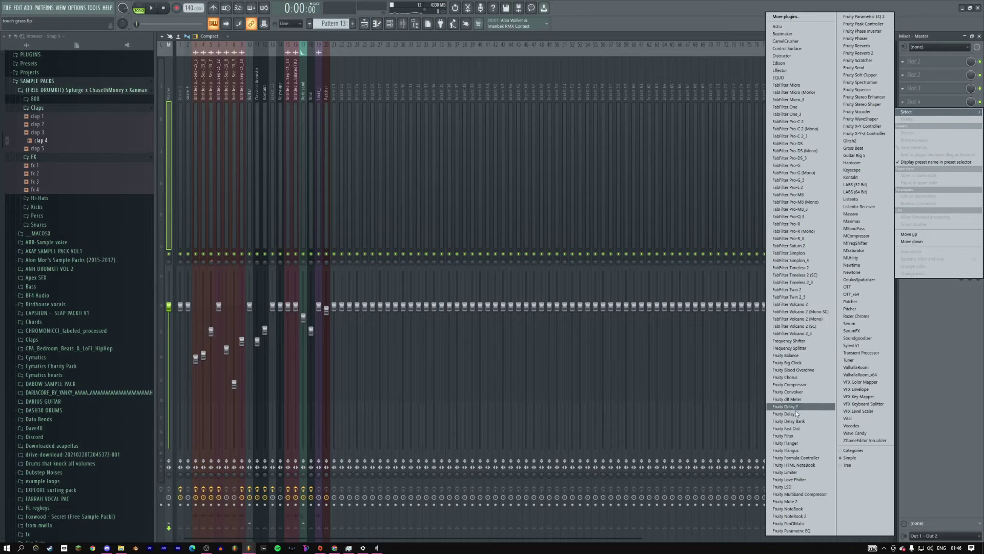
click(800, 341)
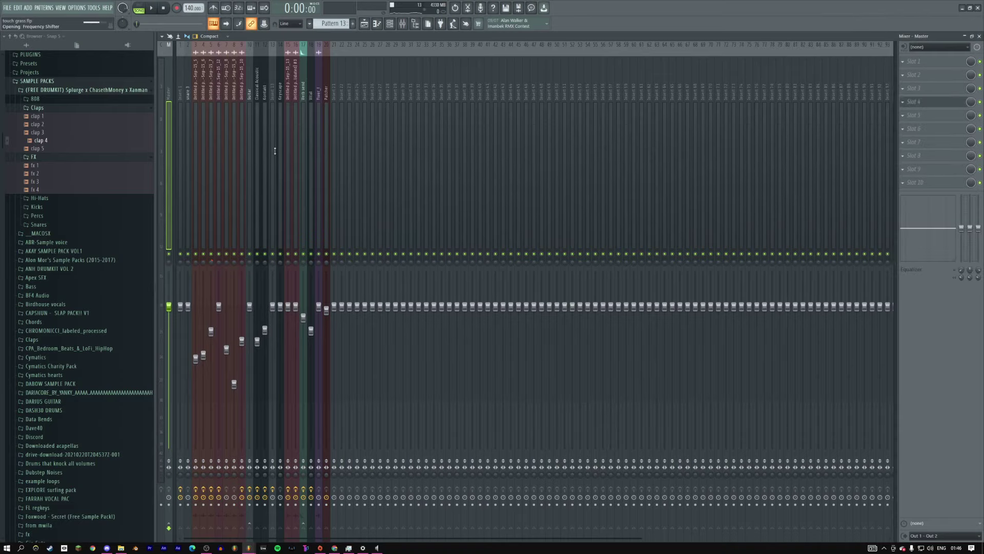
drag(83, 88, 491, 190)
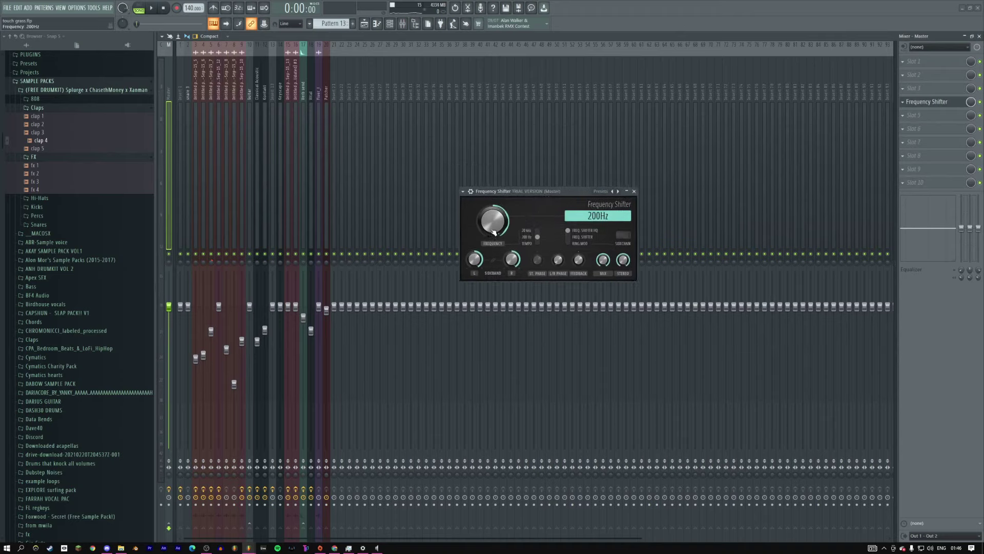
Step: Audition the Frequency Shifter during playback at 0.26 Hz, comparing the Freq. Shifter type with Freq. Shifter HQ
key(space)
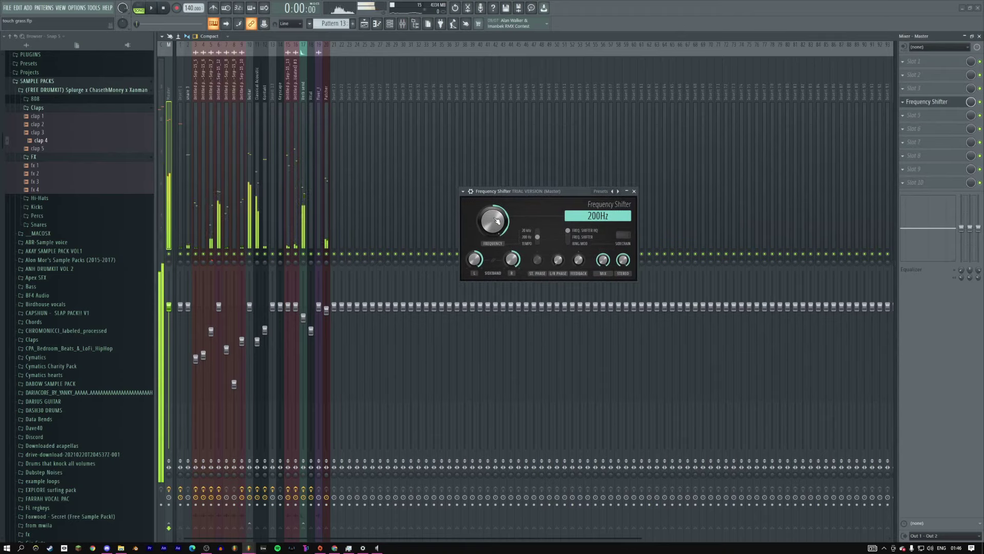
drag(538, 195, 542, 245)
key(space)
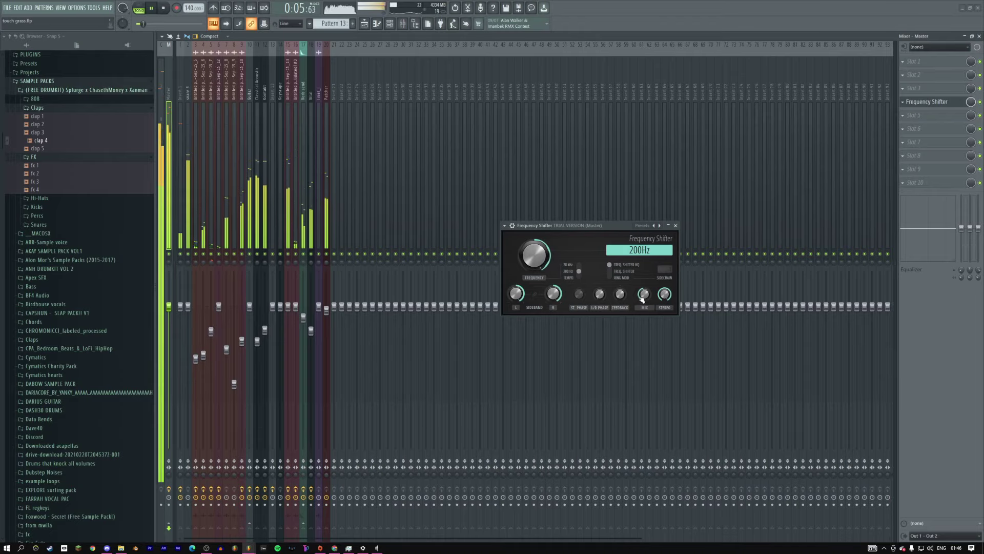
drag(542, 246, 542, 272)
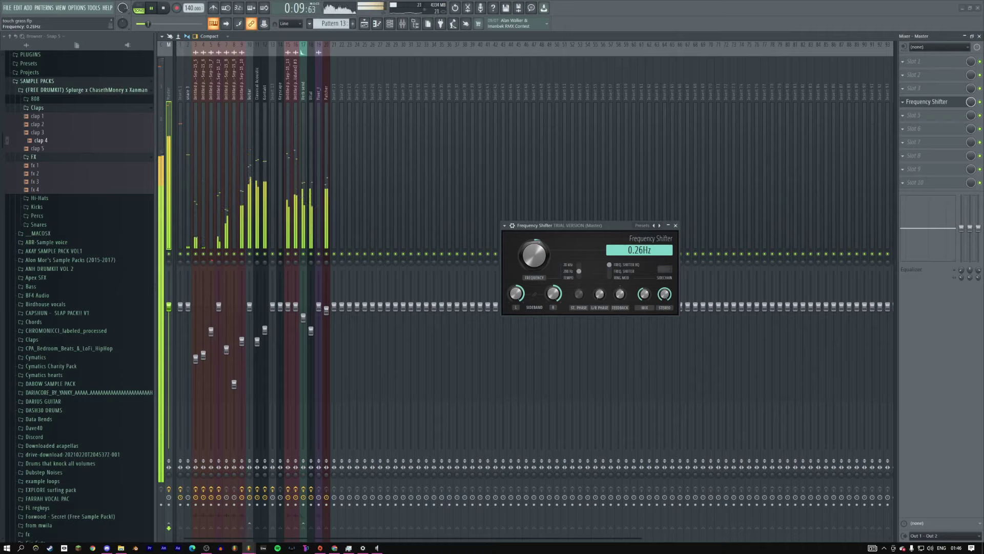
click(610, 271)
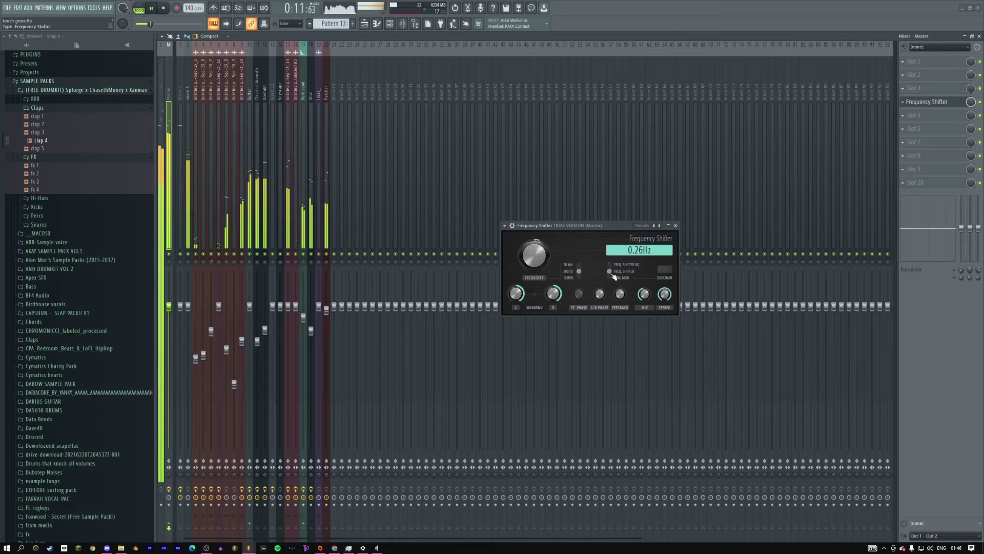
click(613, 277)
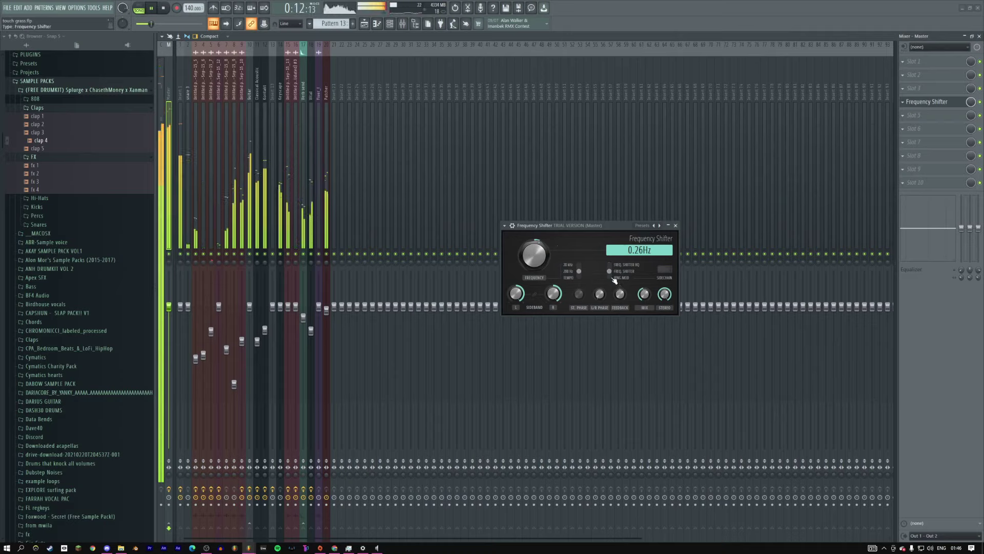
click(609, 265)
Step: Try negative shifts of -5.44 Hz and -0.11 Hz on the Master's Frequency Shifter while the arrangement plays
drag(543, 264, 534, 248)
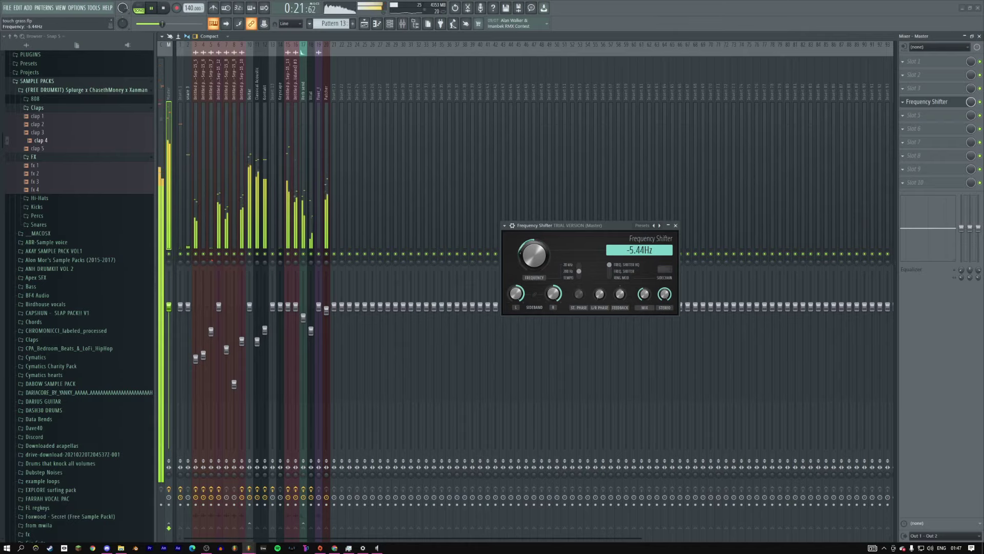
drag(534, 257, 534, 259)
drag(534, 255, 534, 268)
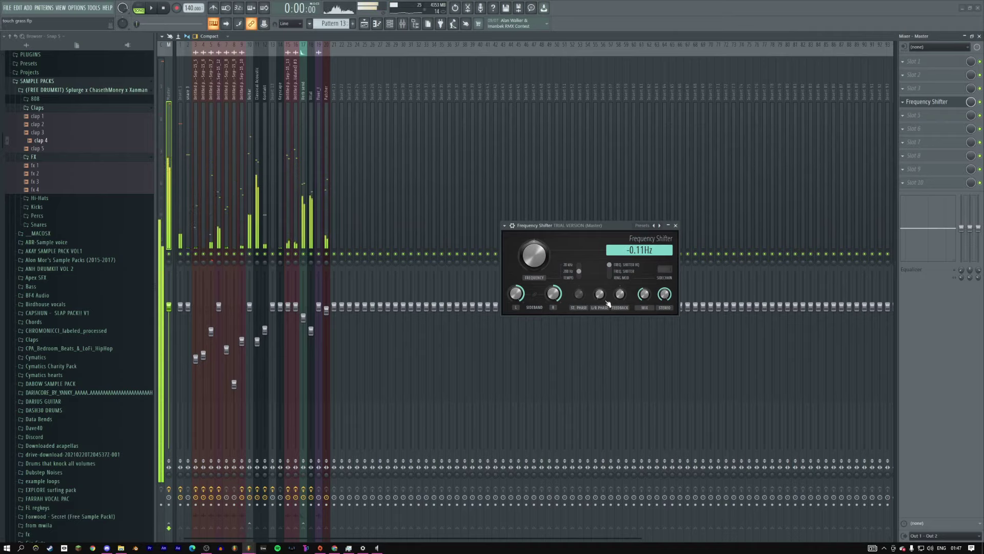
Step: Restart playback with the Frequency Shifter's feedback raised and its frequency set to -5.28 Hz
key(space)
drag(618, 293, 619, 286)
key(space)
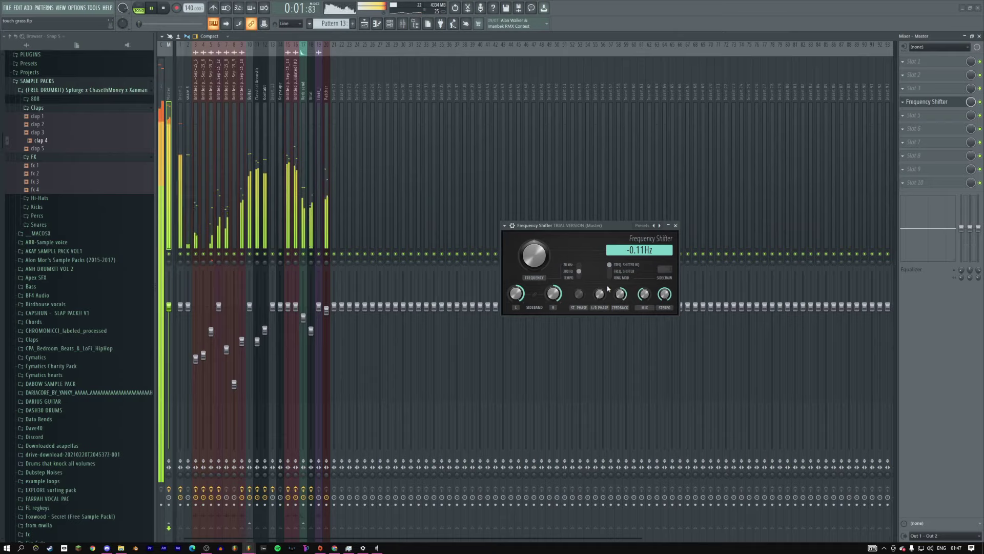
mouse_move(543, 263)
mouse_down()
mouse_move(542, 287)
mouse_move(543, 260)
mouse_up()
key(space)
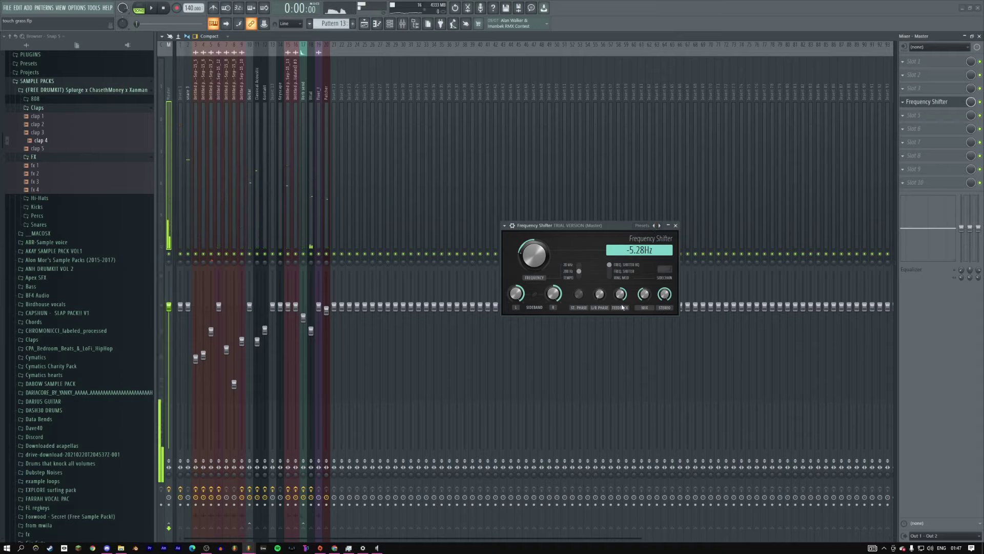
Step: Reset the Frequency Shifter's feedback to 0.0% and remove the effect from the Master track
drag(620, 294, 619, 308)
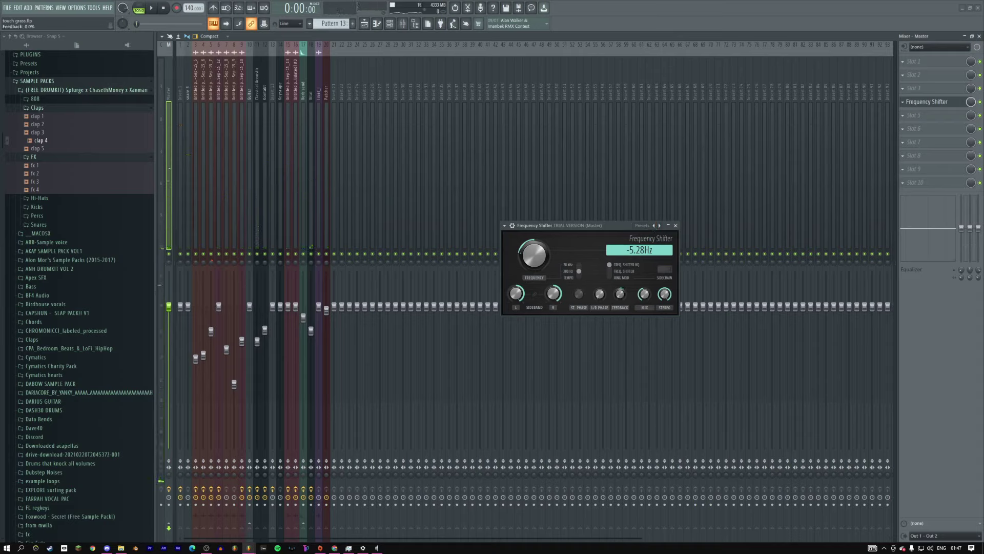
click(663, 270)
click(612, 218)
drag(611, 225, 627, 222)
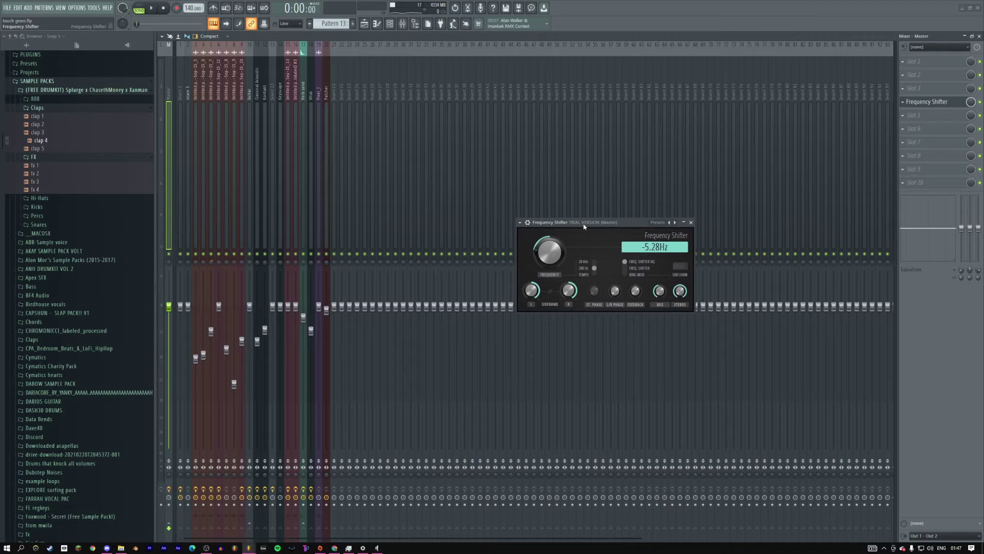
scroll(553, 254, down, 2)
drag(553, 255, 551, 253)
drag(603, 222, 651, 235)
click(902, 103)
click(906, 119)
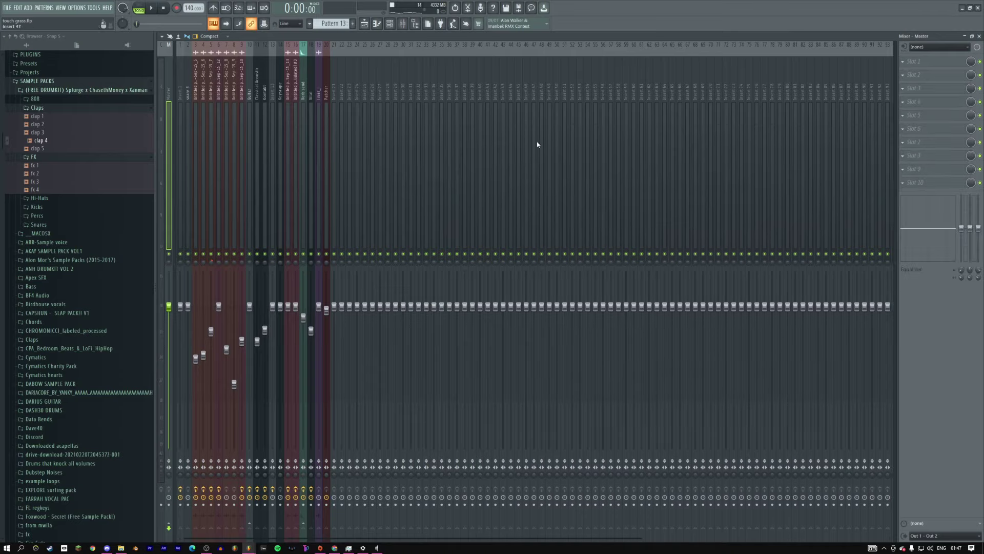
Step: Return to the playlist and listen to the arrangement with the Pattern 13 drums
key(F9)
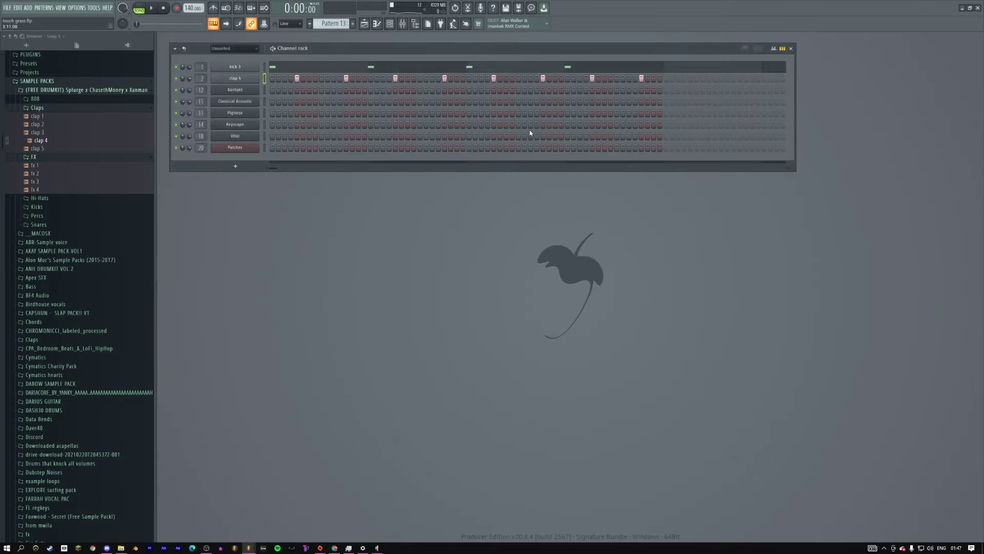
key(space)
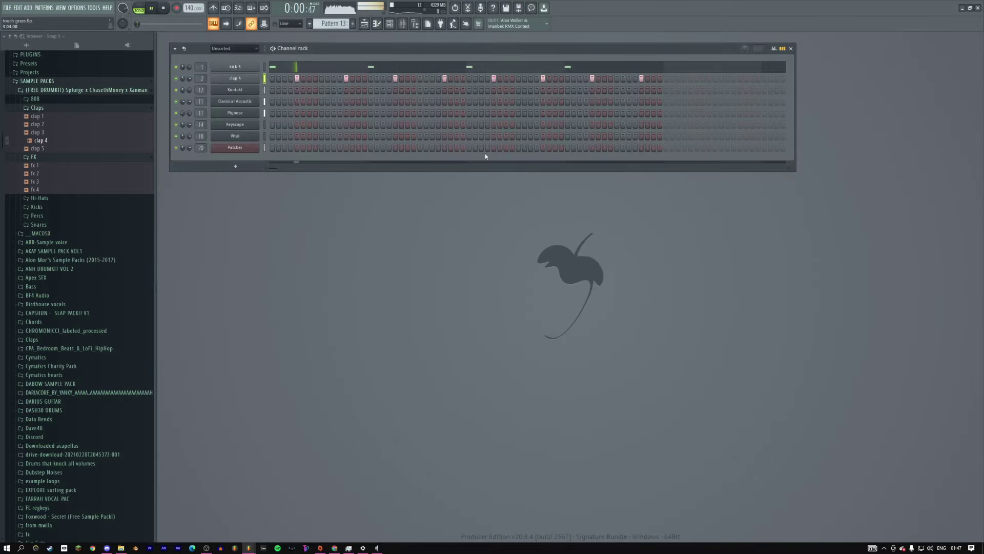
click(364, 24)
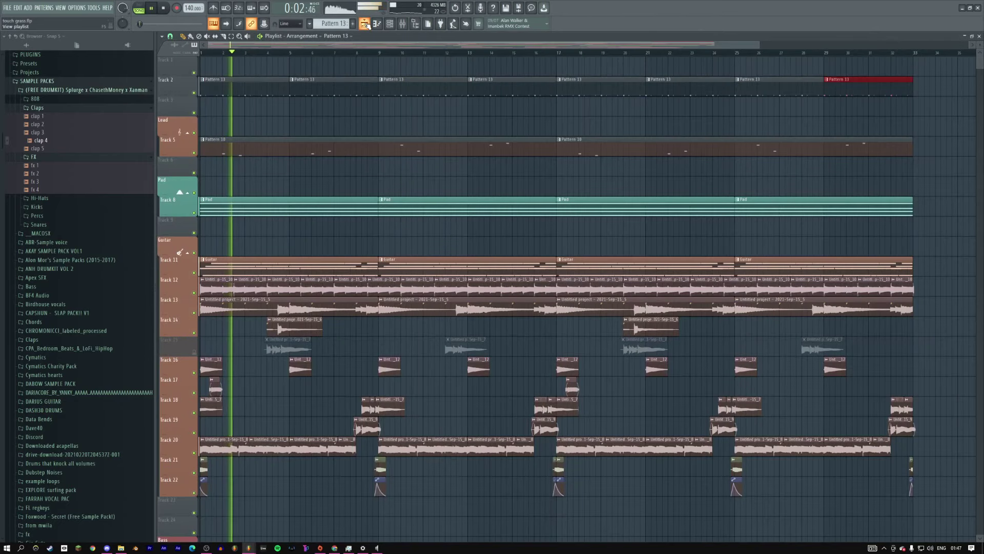
key(space)
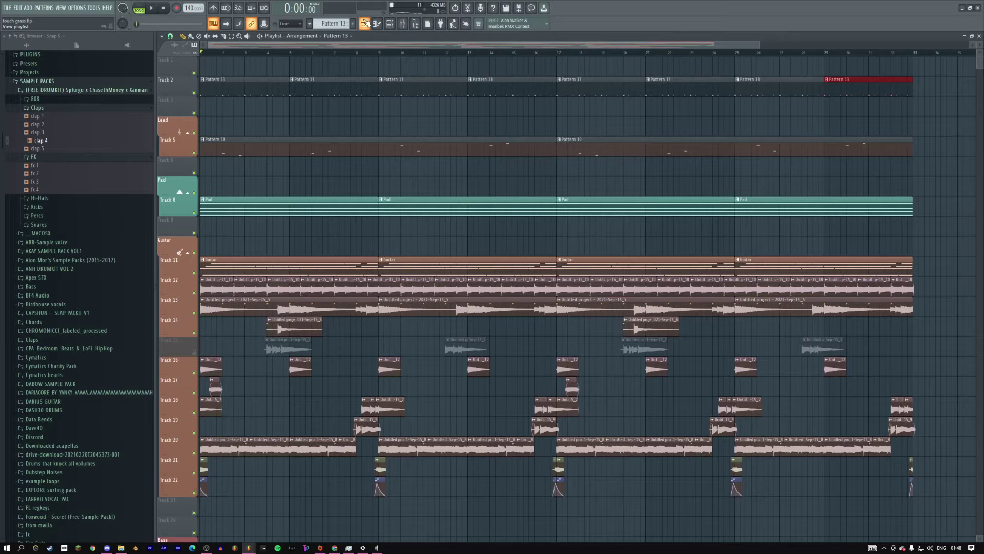
Step: During playback, move kick 3's note from the start of bar 2 in Pattern 13 to step 11 of bar 1
click(402, 23)
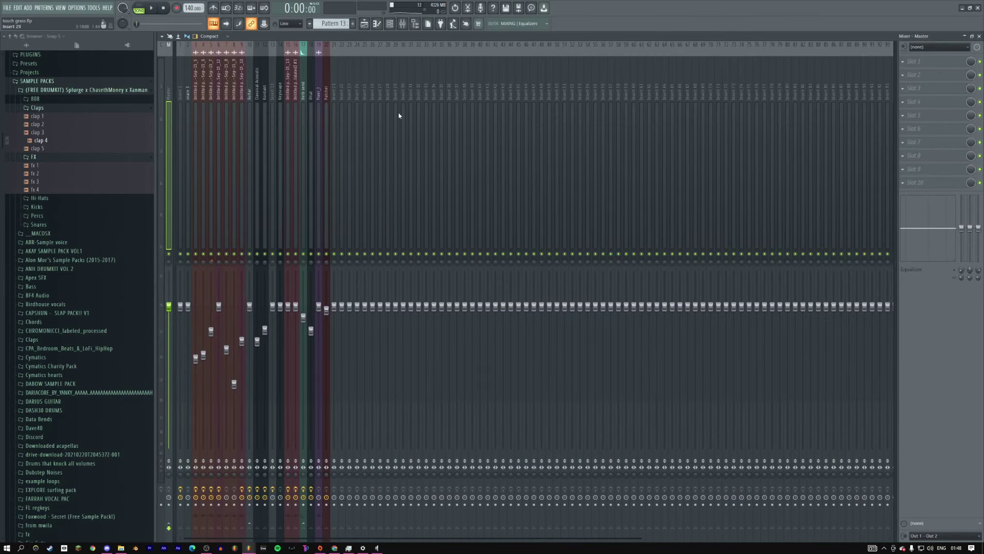
key(space)
key(F5)
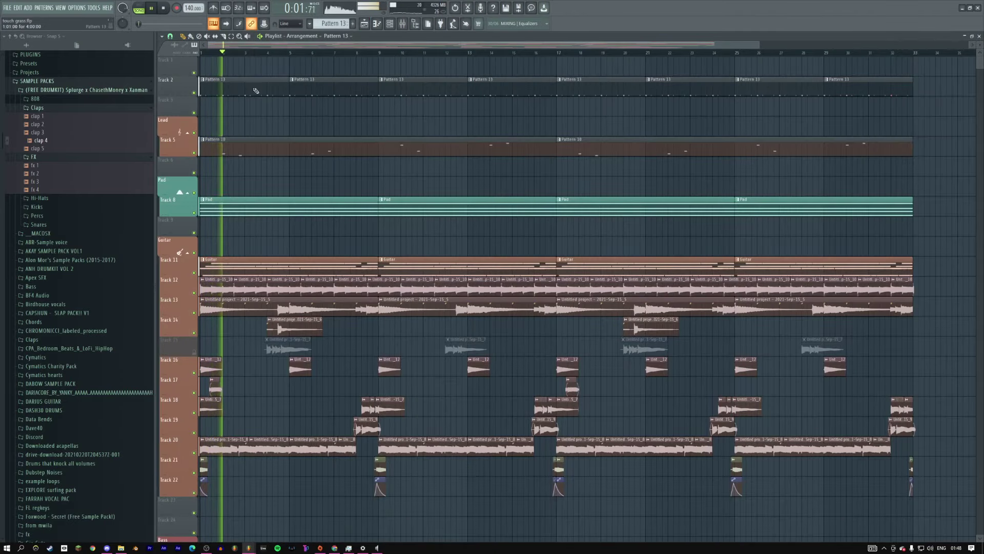
key(F7)
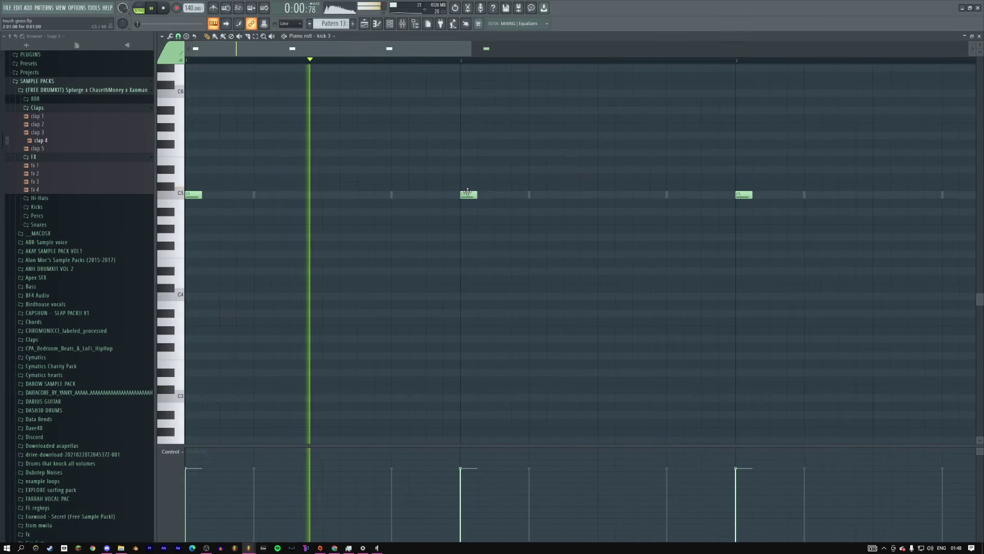
drag(468, 195, 364, 195)
drag(470, 48, 786, 48)
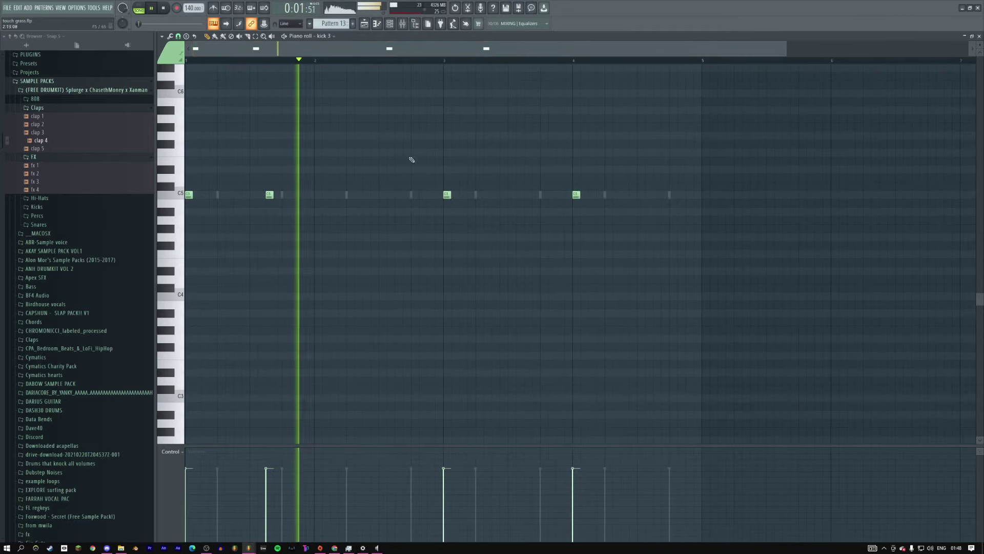
Step: Add kick 3 notes on steps 1, 7 and 11 of bar 2 and delete the note at the start of bar 3
click(318, 194)
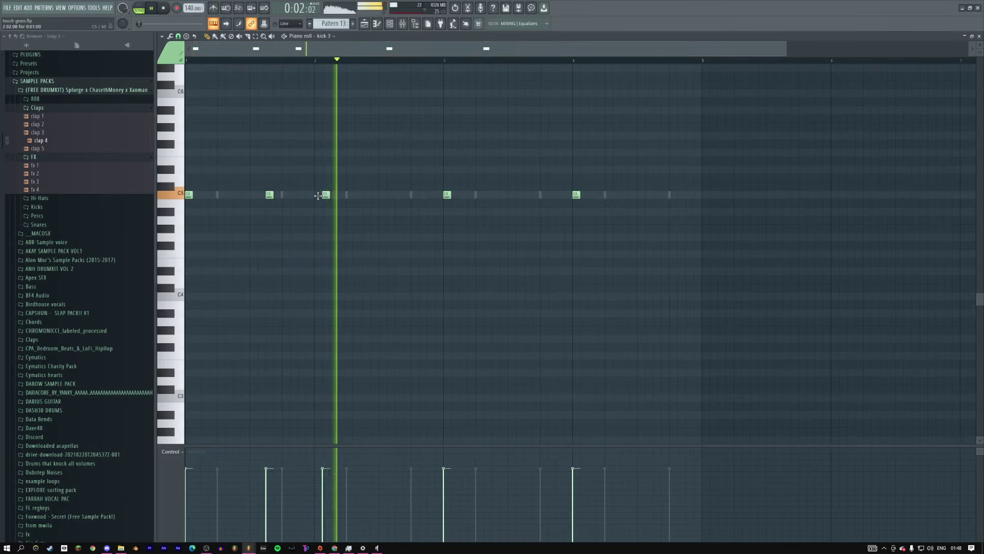
click(366, 195)
click(399, 195)
right_click(447, 195)
key(space)
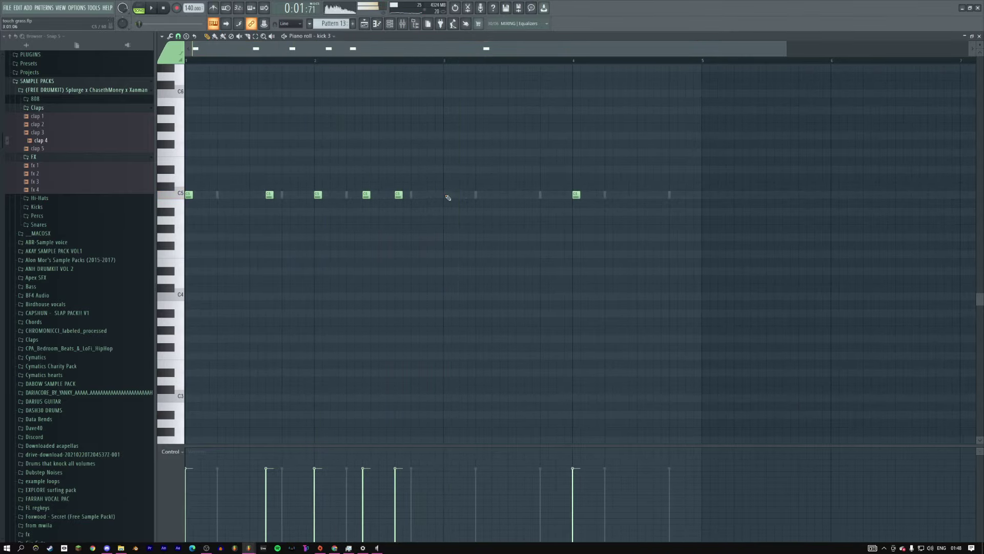
Step: Place kick 3 notes on steps 3 and 9 of bar 3, and remove and re-add the note opening bar 4
key(space)
click(495, 195)
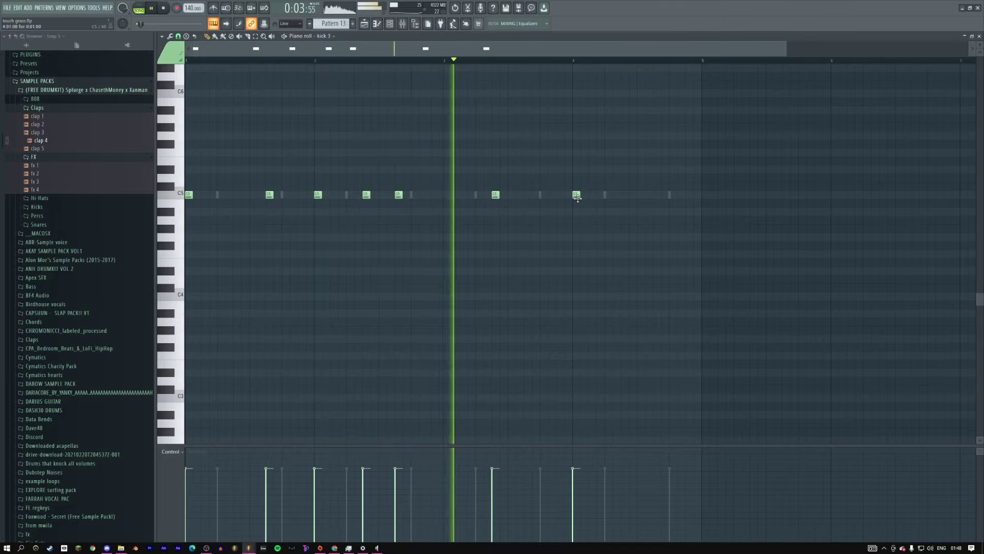
drag(495, 195, 463, 194)
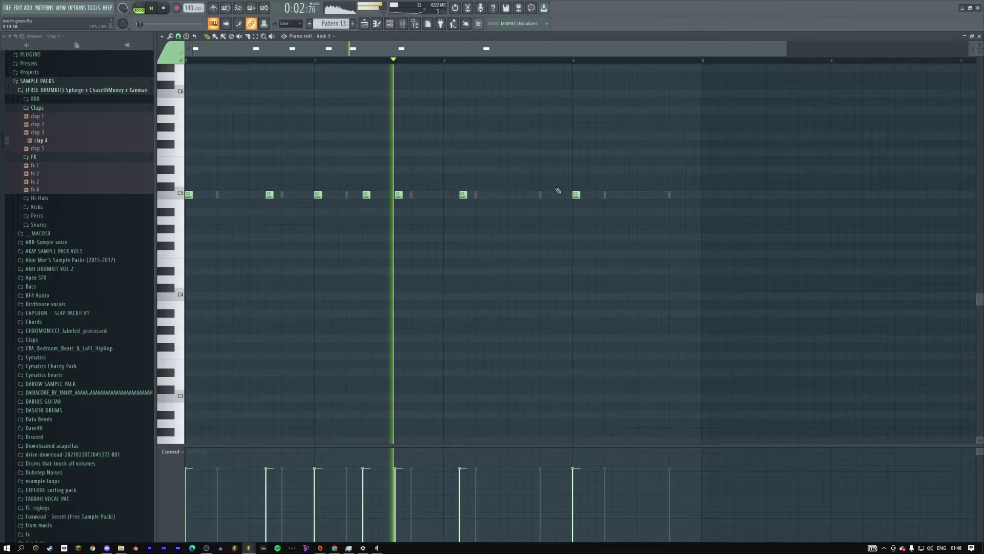
right_click(576, 195)
click(511, 195)
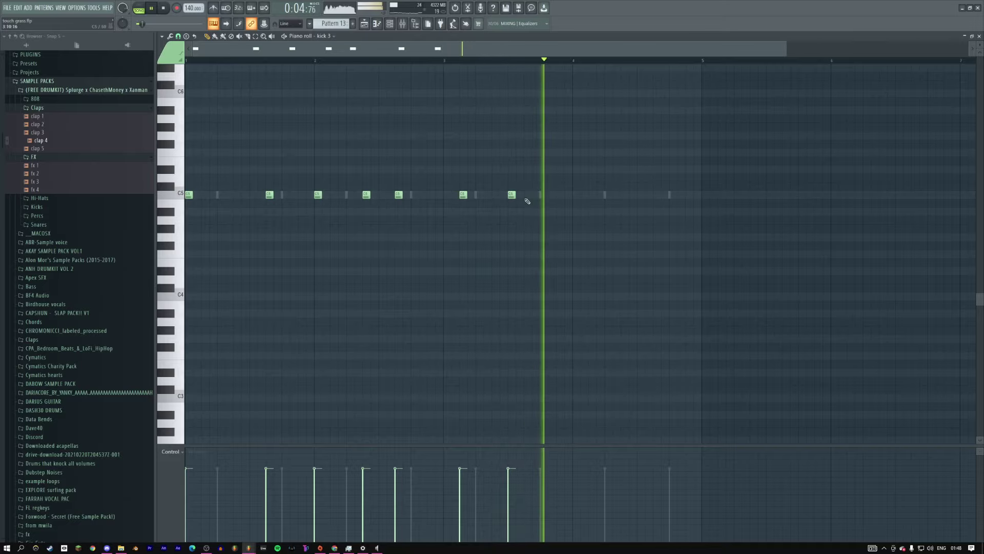
click(576, 195)
Step: Add kick 3 notes on steps 9 and 11 of bar 4 and play the new rhythm in the playlist
key(space)
click(647, 195)
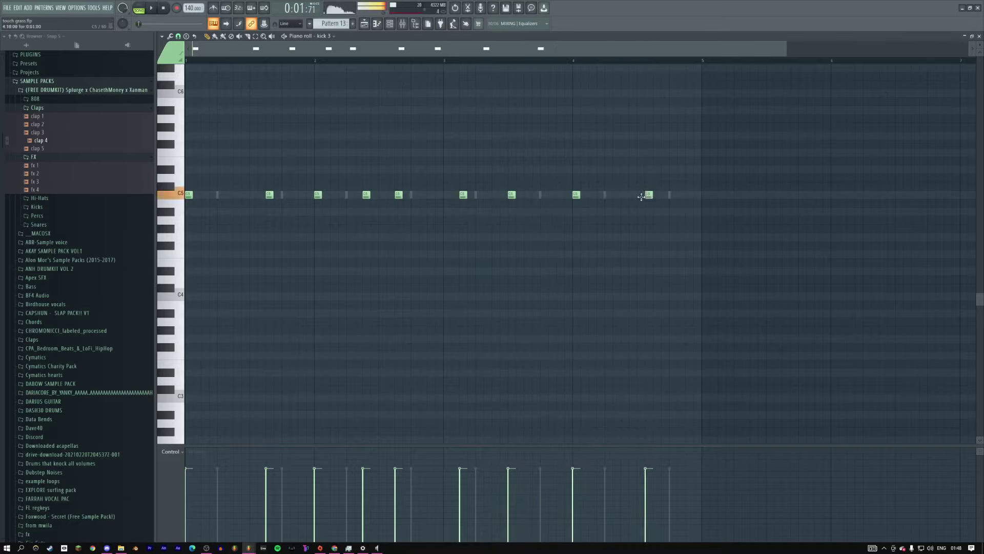
drag(641, 197, 632, 197)
click(657, 195)
key(space)
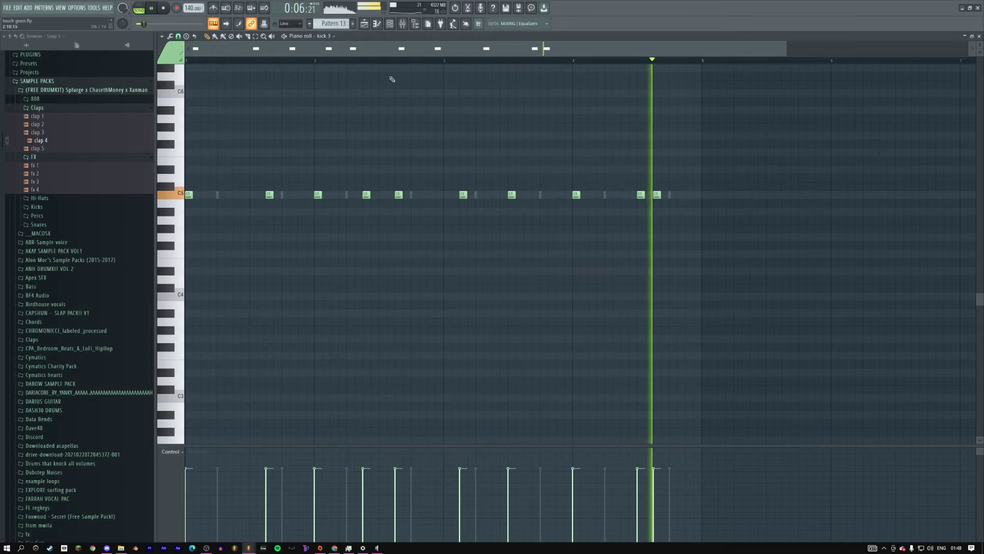
click(364, 24)
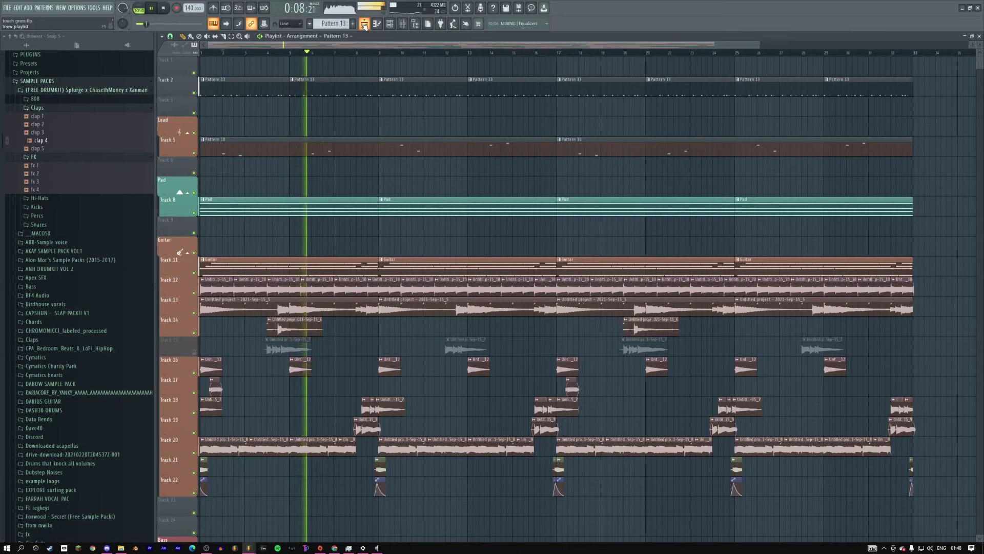
Step: Stop playback, mute the Pattern 13 track and select the entire playlist arrangement
key(space)
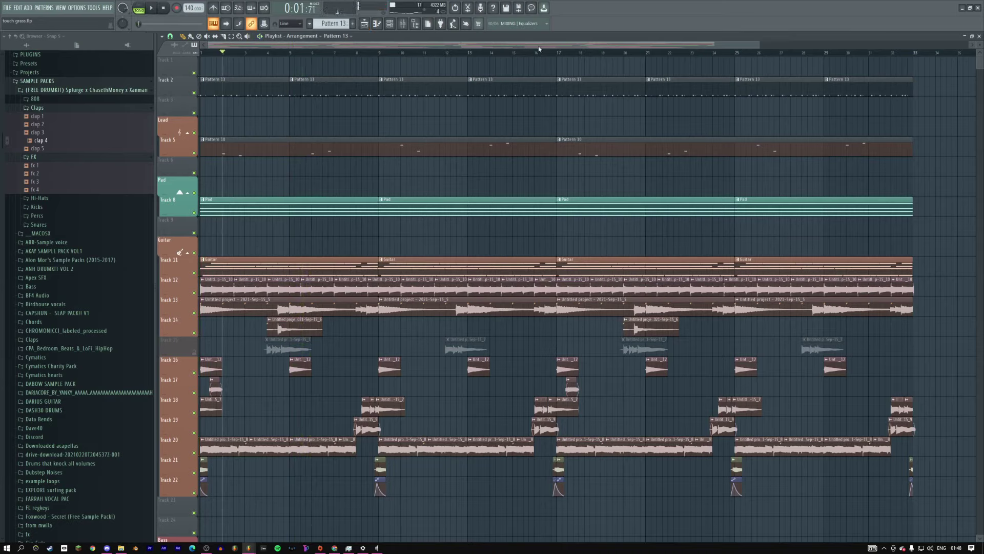
scroll(758, 44, down, 2)
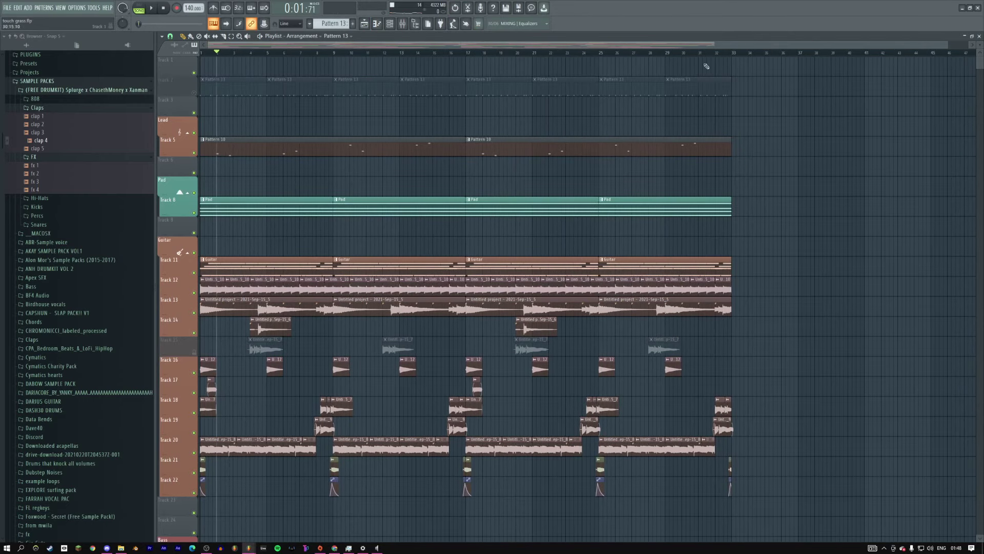
key(ctrl+a)
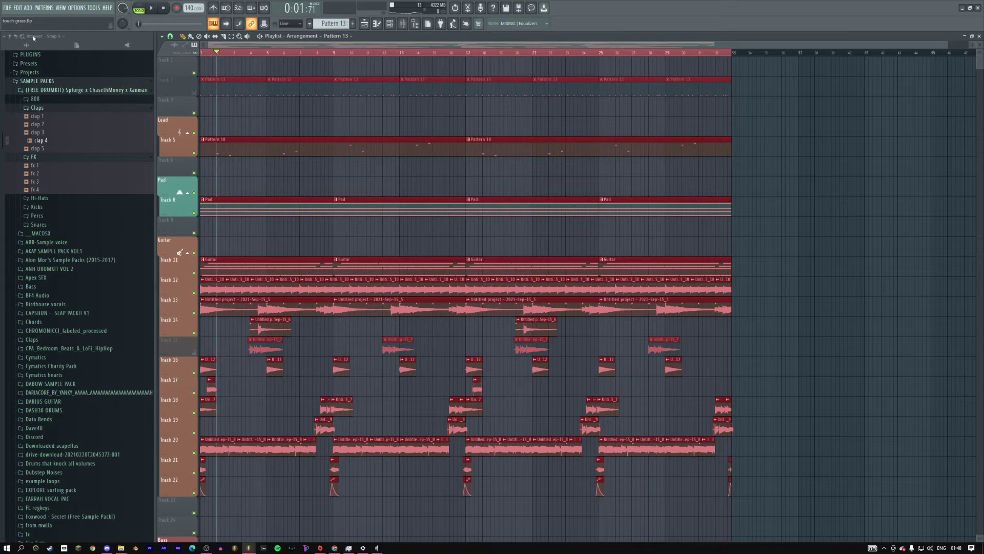
Step: Export the selection as a WAV file named touch grass in the EXPORTED MUSIC folder
click(8, 7)
mouse_move(41, 78)
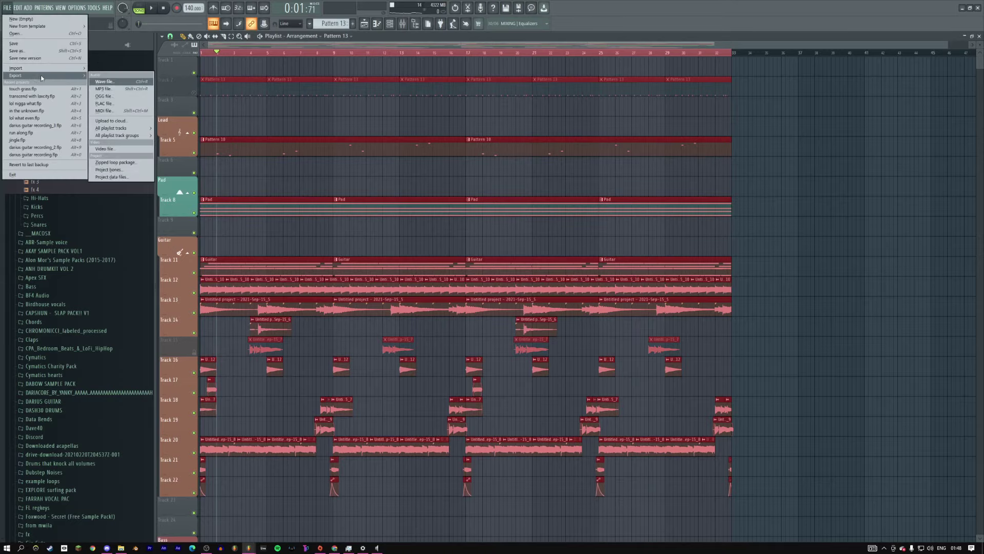
click(114, 82)
scroll(37, 129, up, 1)
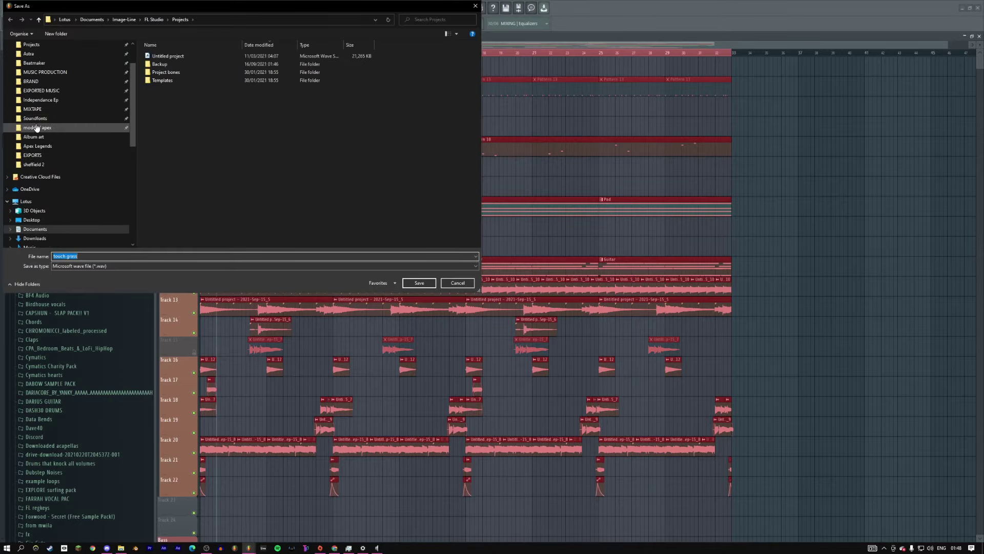
click(41, 90)
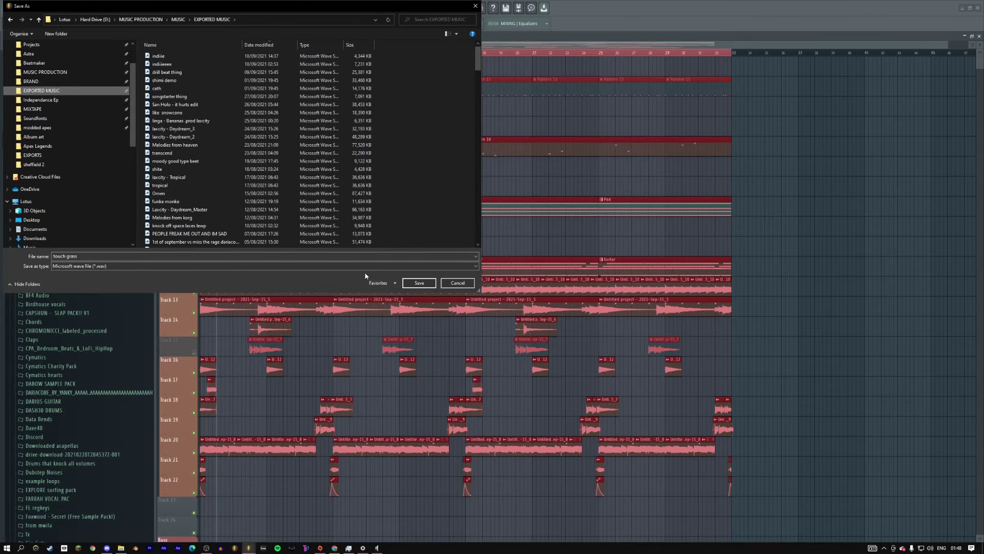
click(419, 282)
Step: Add MP3 to the output formats, render the song selection and clear the playlist selection
click(446, 205)
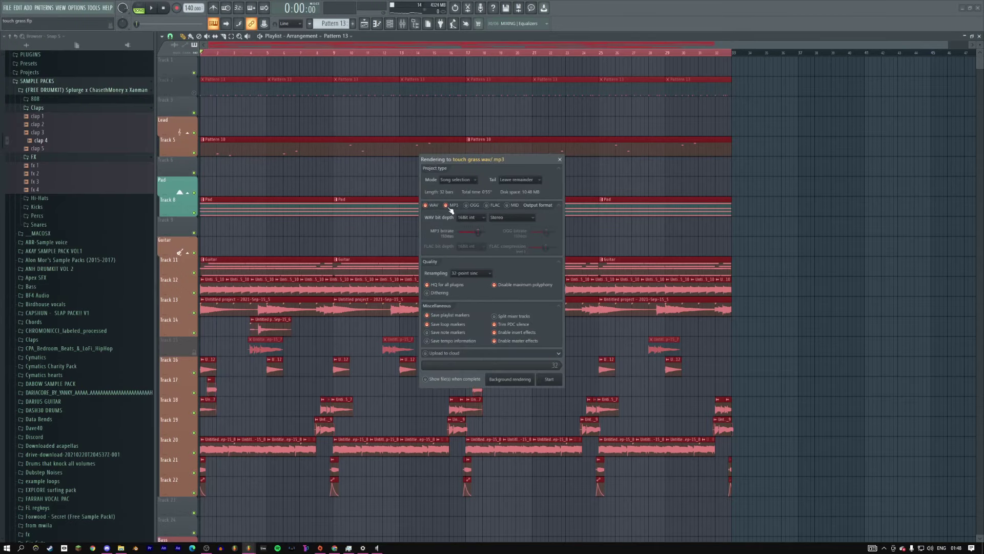
click(549, 379)
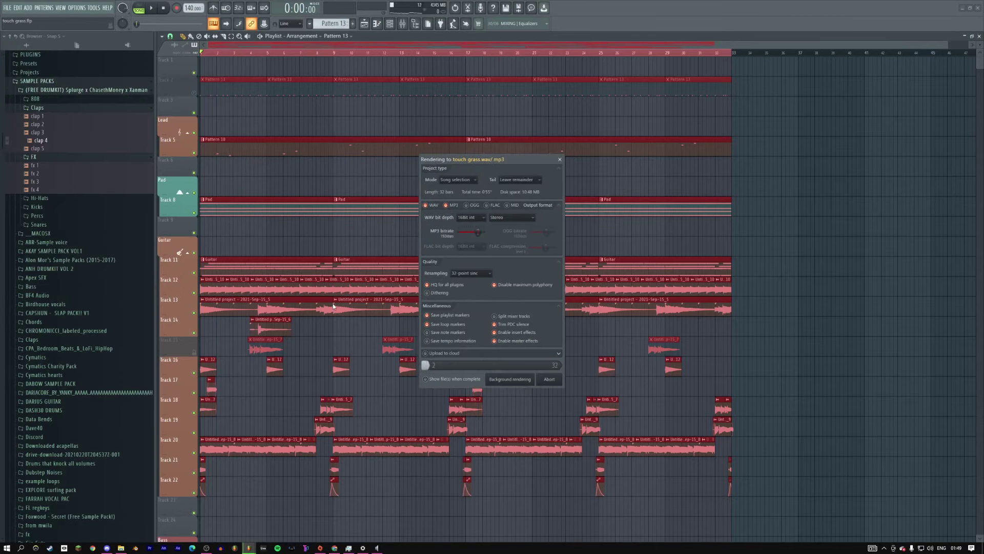
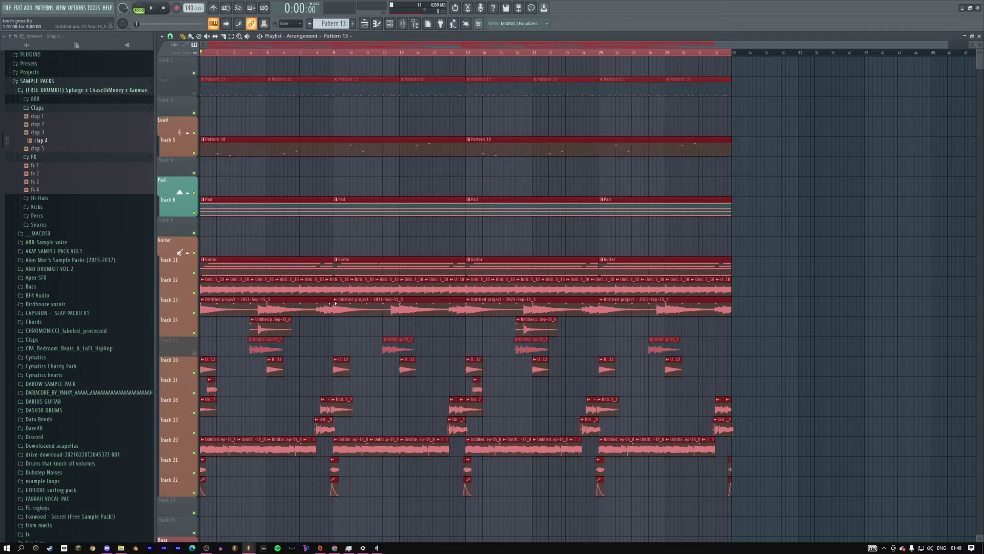
click(541, 57)
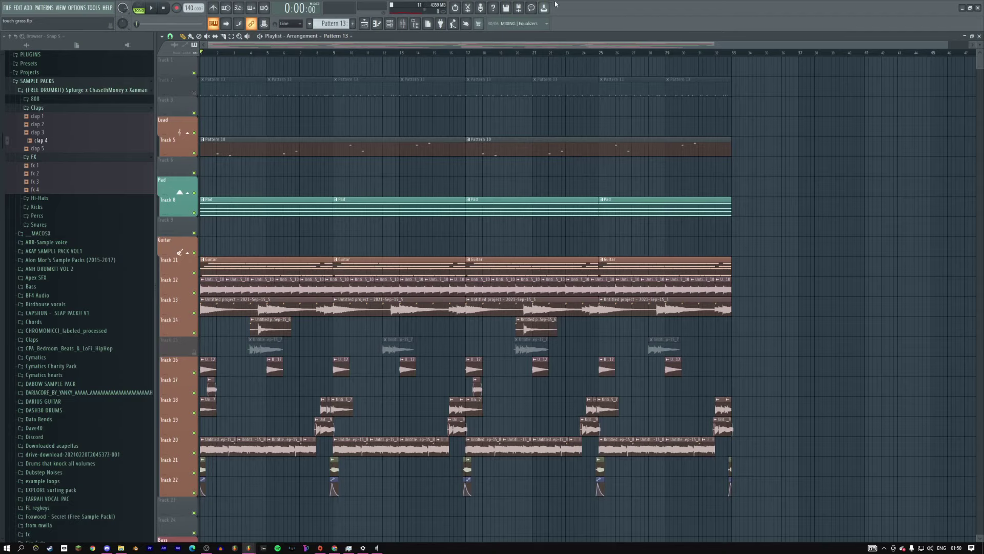
Step: Look through the playlist tracks from the lead and guitar down to the bass, piano and vocal
scroll(400, 280, down, 6)
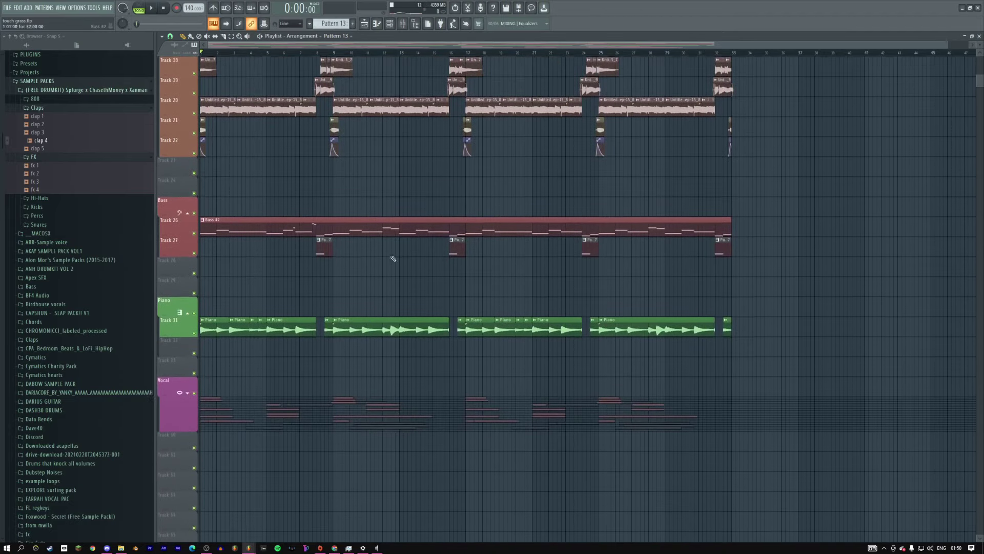
scroll(358, 251, up, 6)
scroll(440, 268, down, 8)
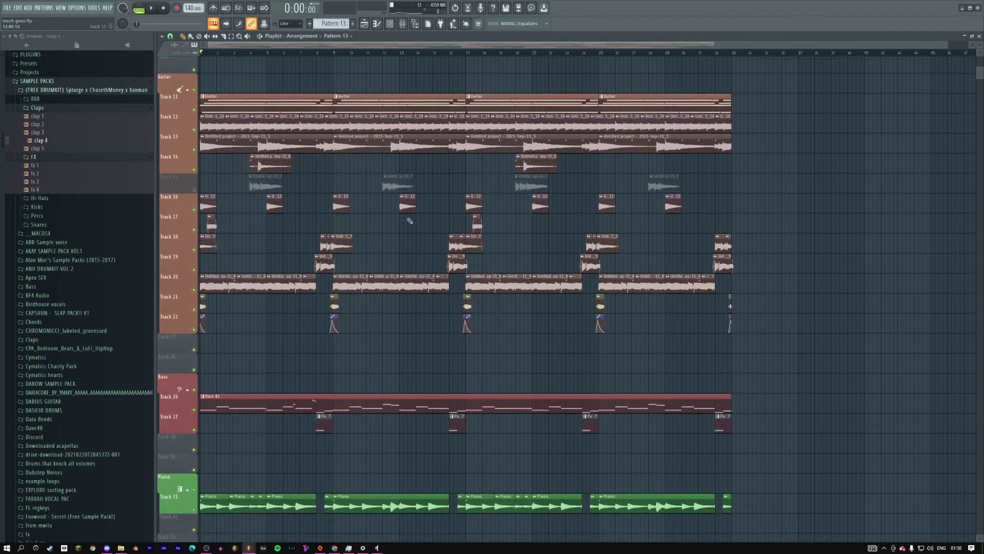
scroll(443, 208, up, 8)
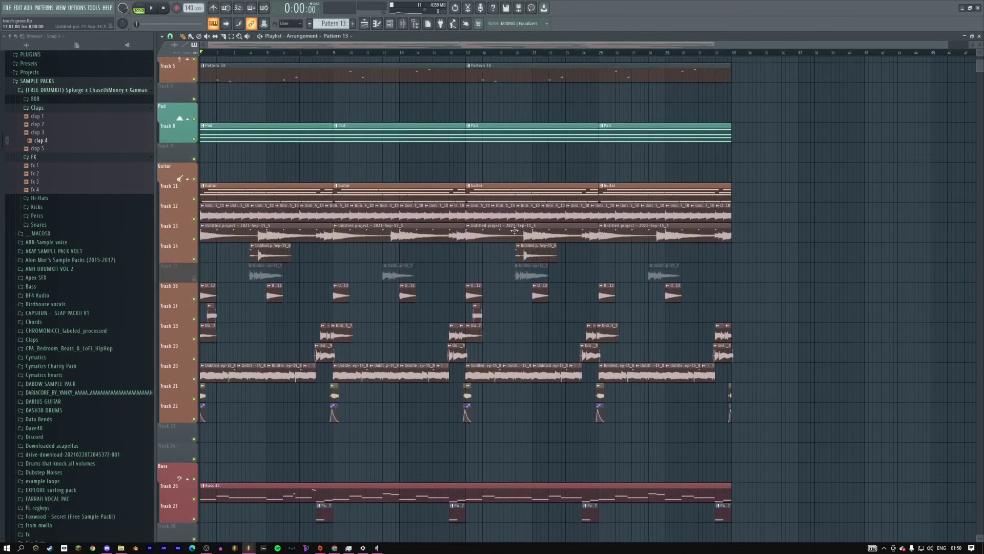
scroll(447, 226, down, 3)
scroll(447, 225, down, 3)
scroll(438, 231, up, 10)
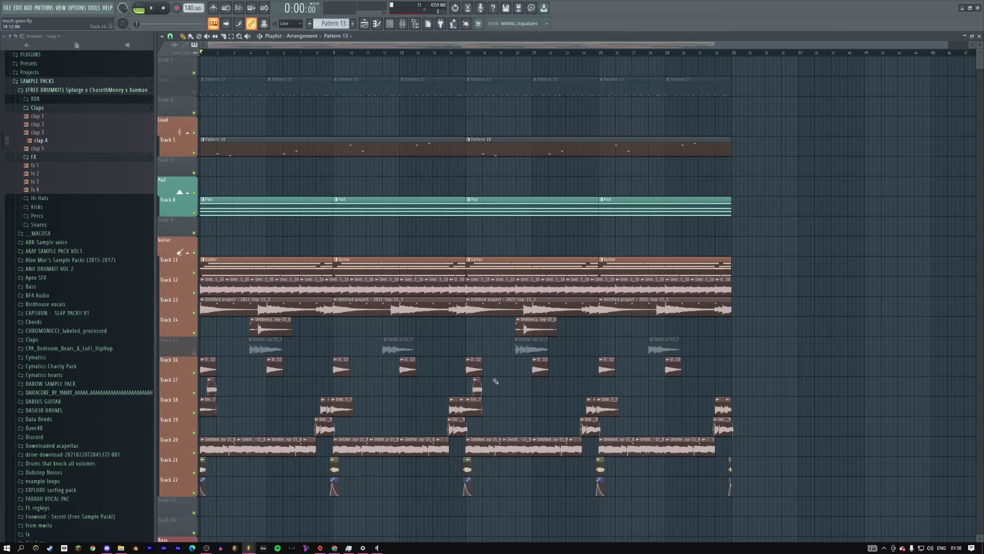
Step: Switch to Discord, open the unread direct message at the head of the list, and bring up the EXPORTED MUSIC folder in File Explorer
click(107, 547)
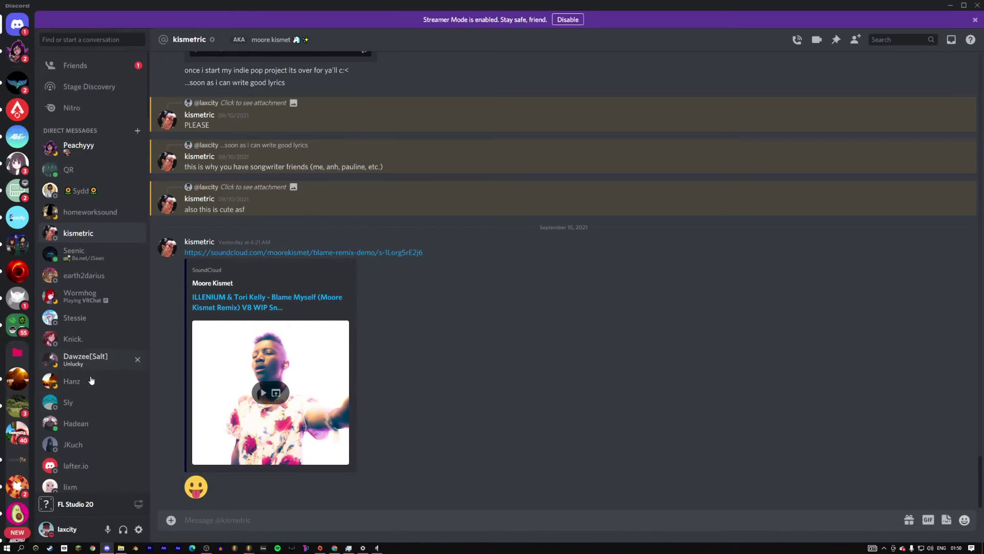
click(72, 147)
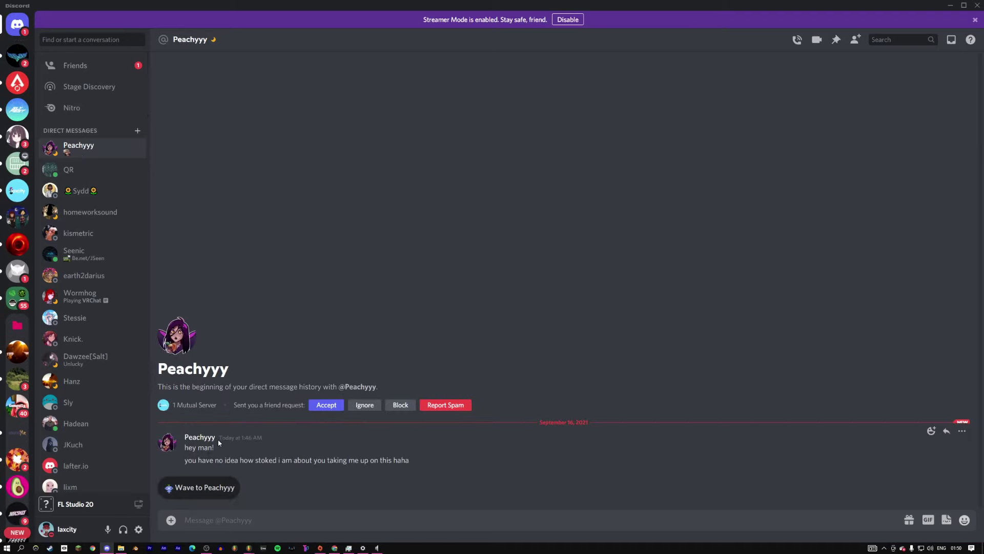
click(121, 547)
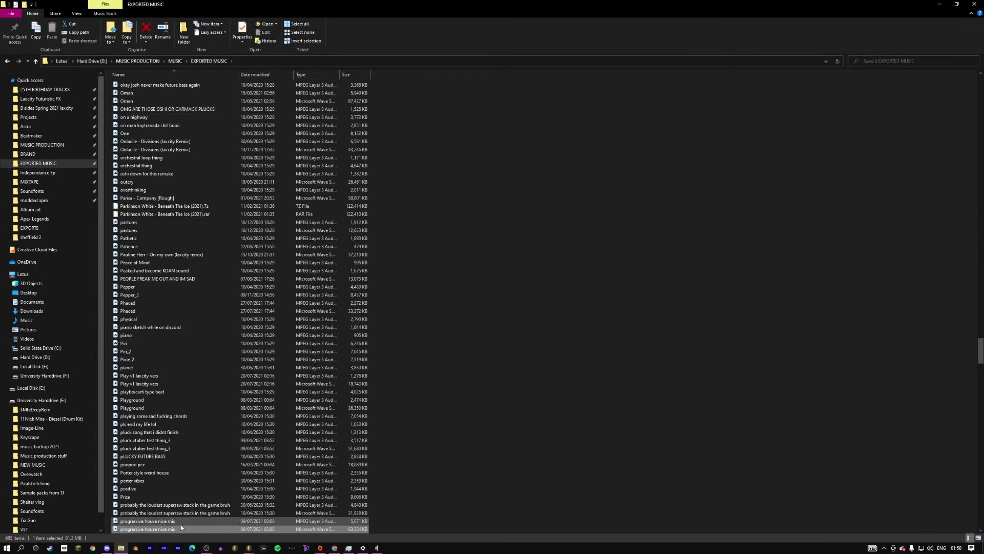
Step: Reverse the name sort of the EXPORTED MUSIC folder and browse the files for the touch grass export
click(174, 74)
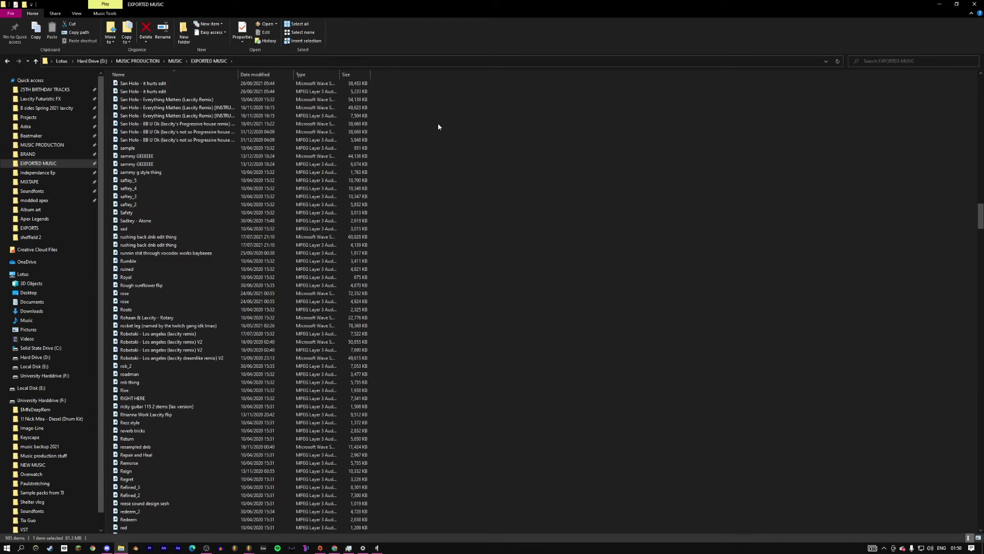
click(908, 219)
scroll(907, 218, up, 20)
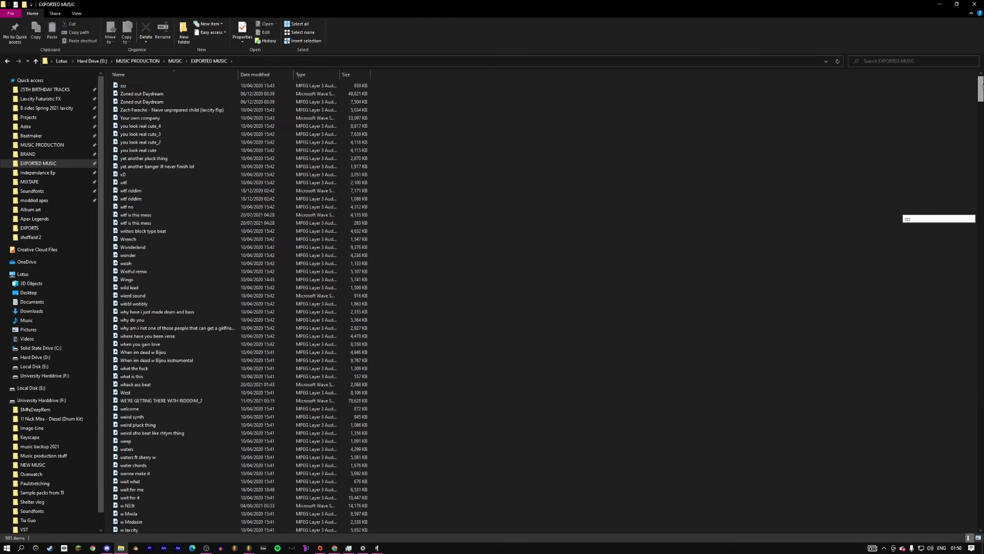
click(123, 85)
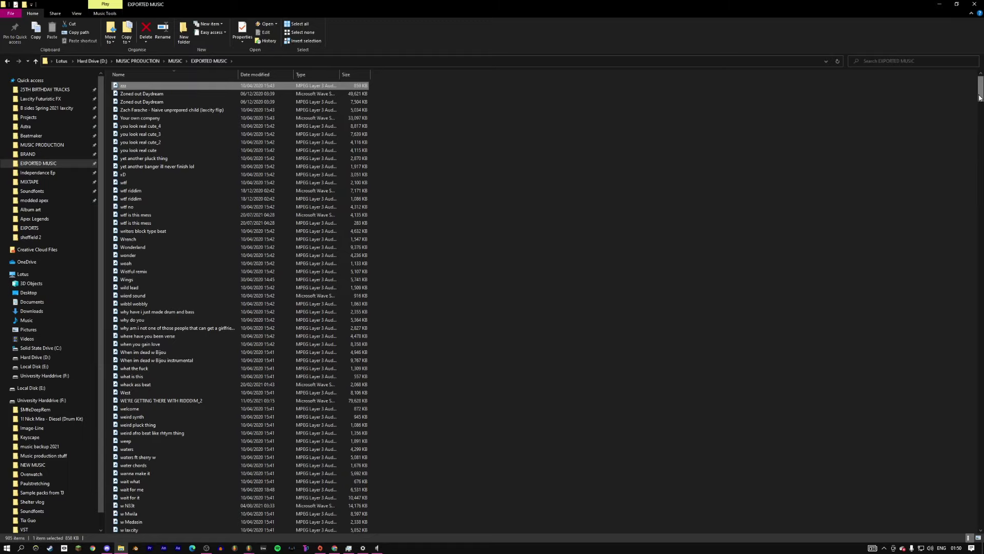
scroll(205, 164, down, 14)
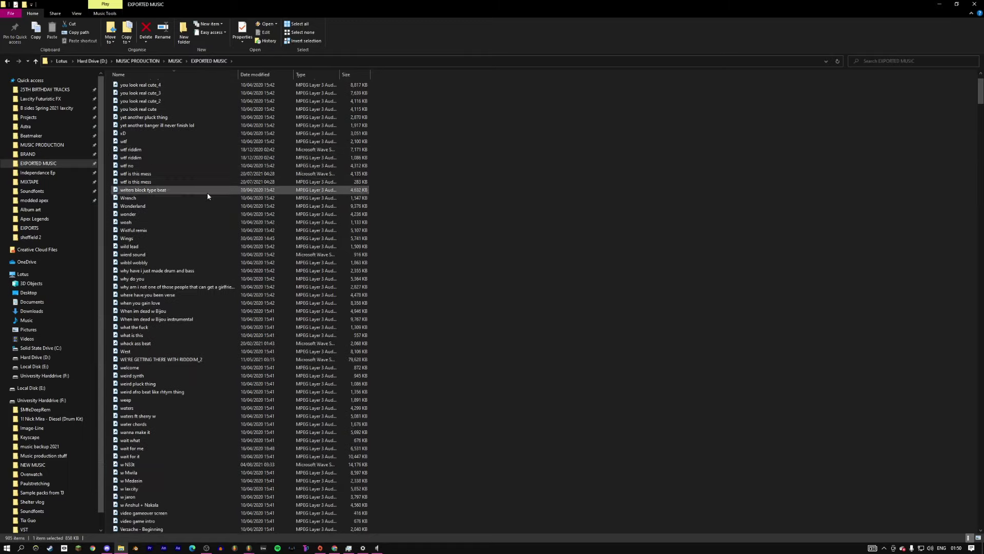
scroll(268, 209, up, 8)
Step: Search the folder for "grass" and send the touch grass WAV file in the open Discord conversation
click(891, 62)
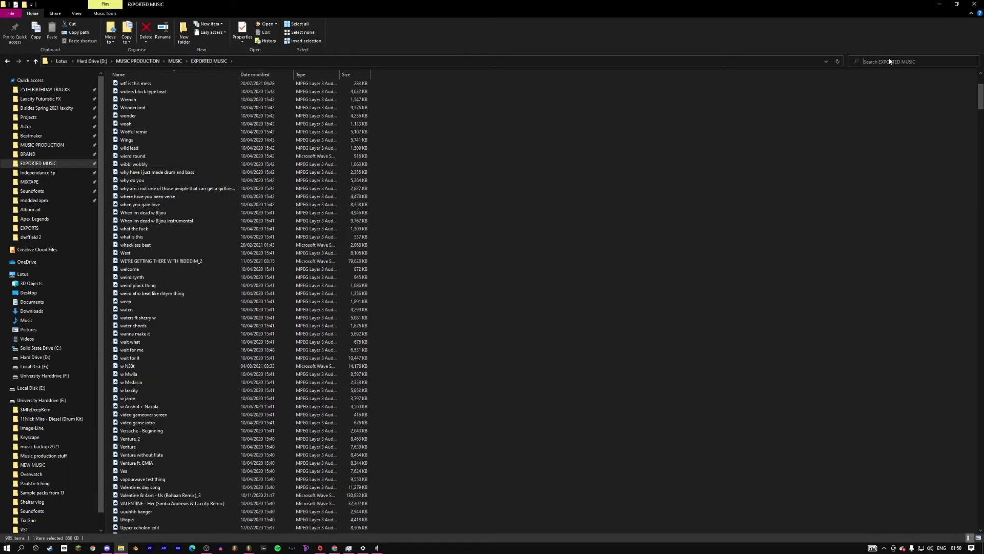
text(grass)
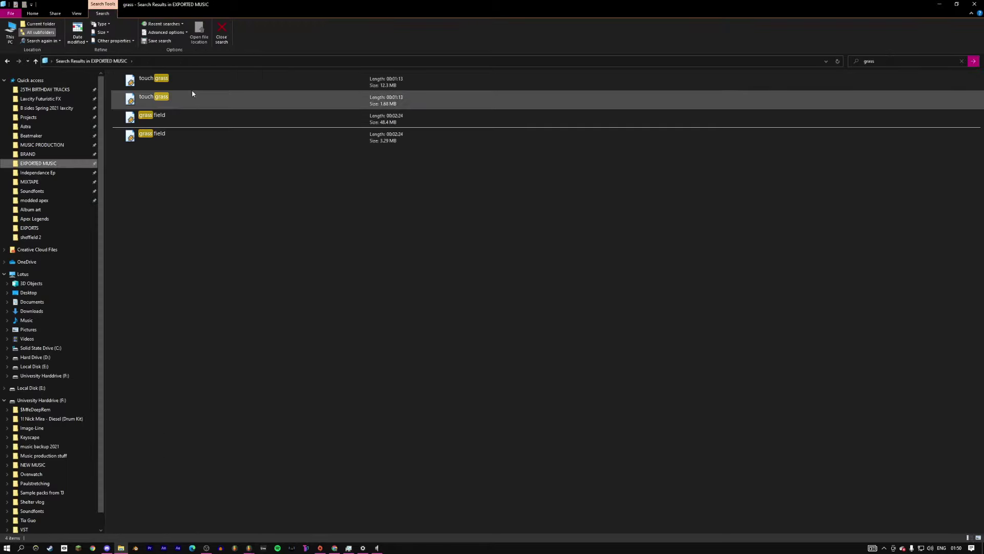
click(236, 87)
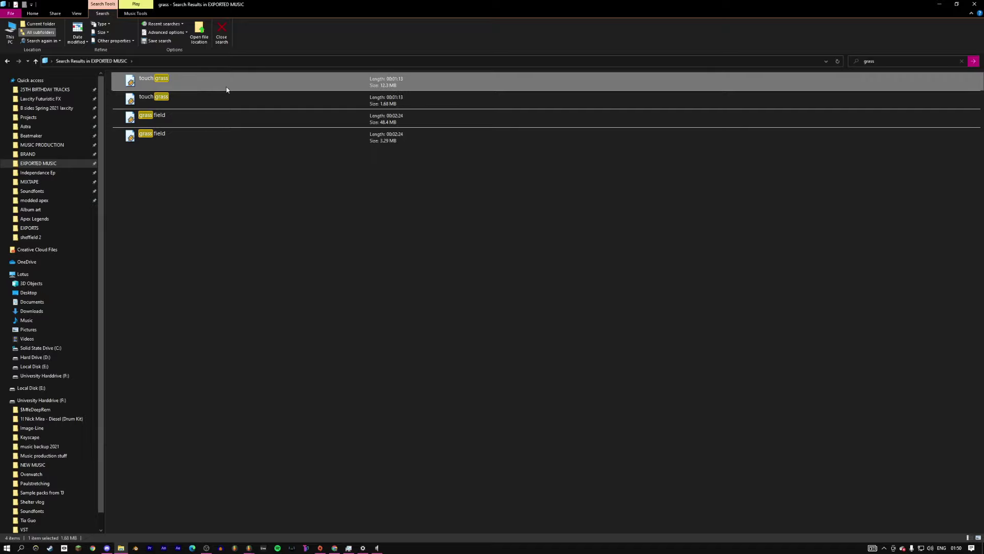
drag(155, 86, 483, 359)
key(alt+Tab)
key(Return)
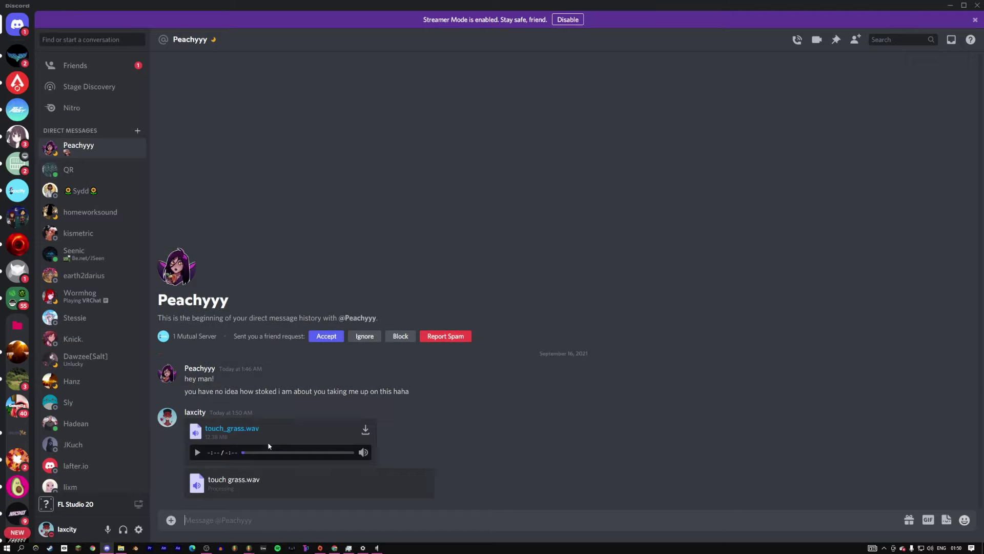
Step: Send the messages "140", "C" and "i think lol" in the Discord conversation
key(alt+Tab)
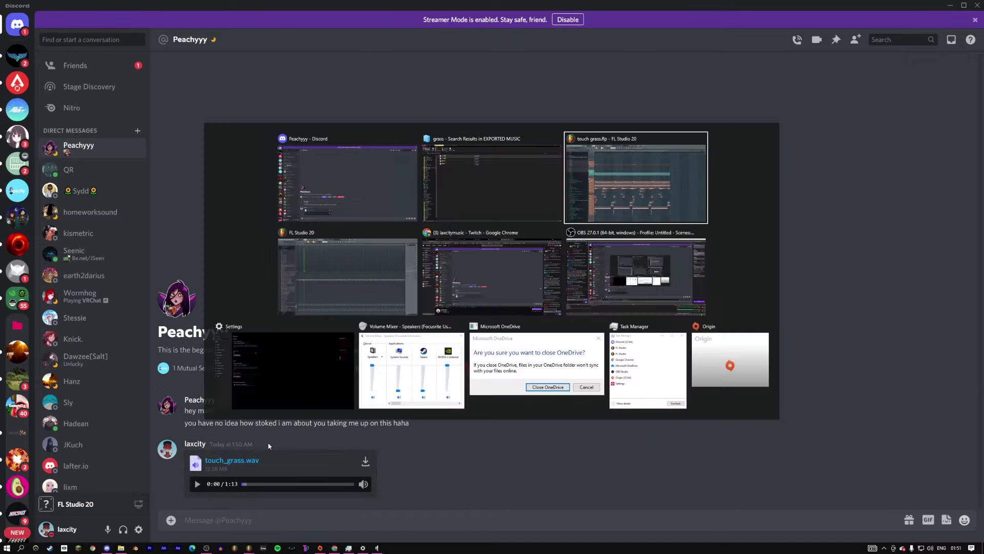
key(alt+Tab)
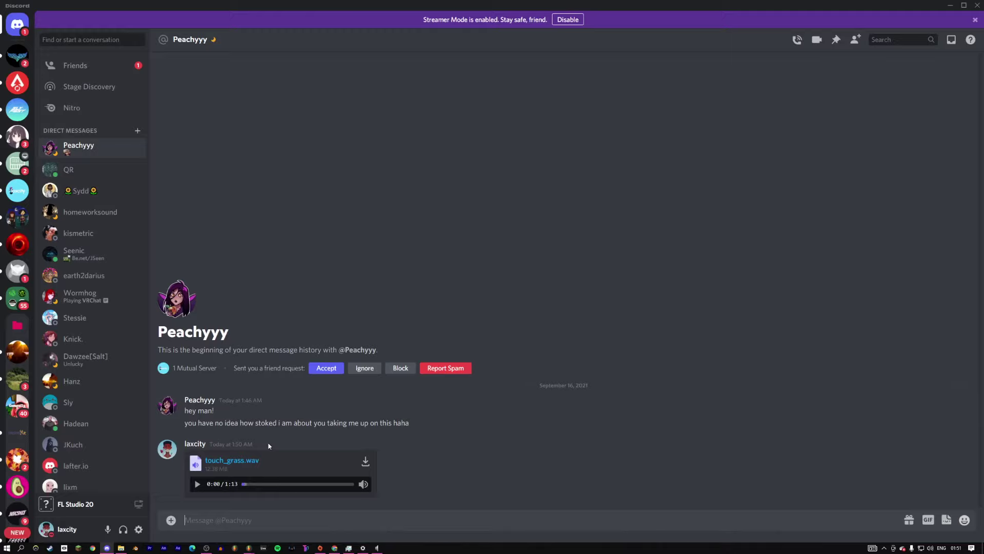
text(140)
key(Return)
text(C)
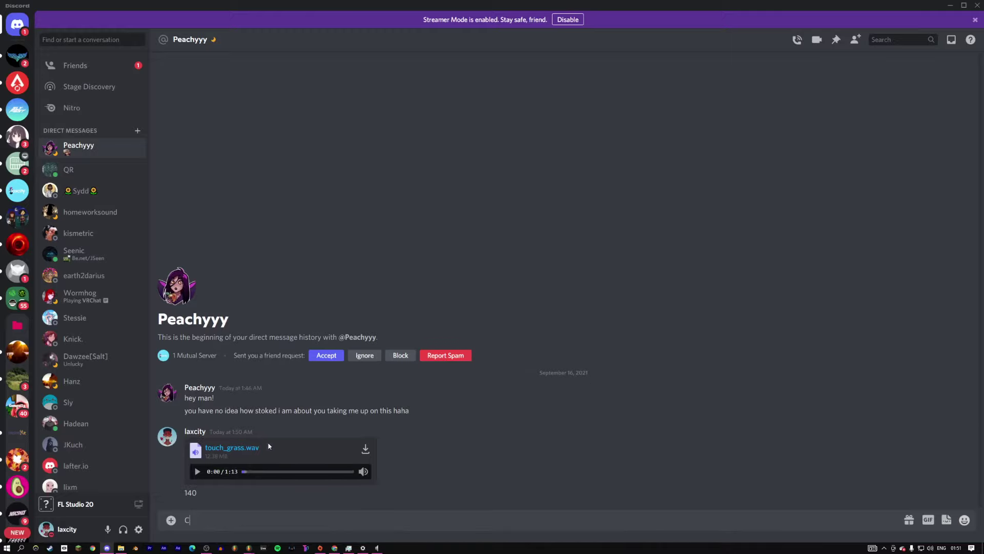
key(Return)
text(i think lo)
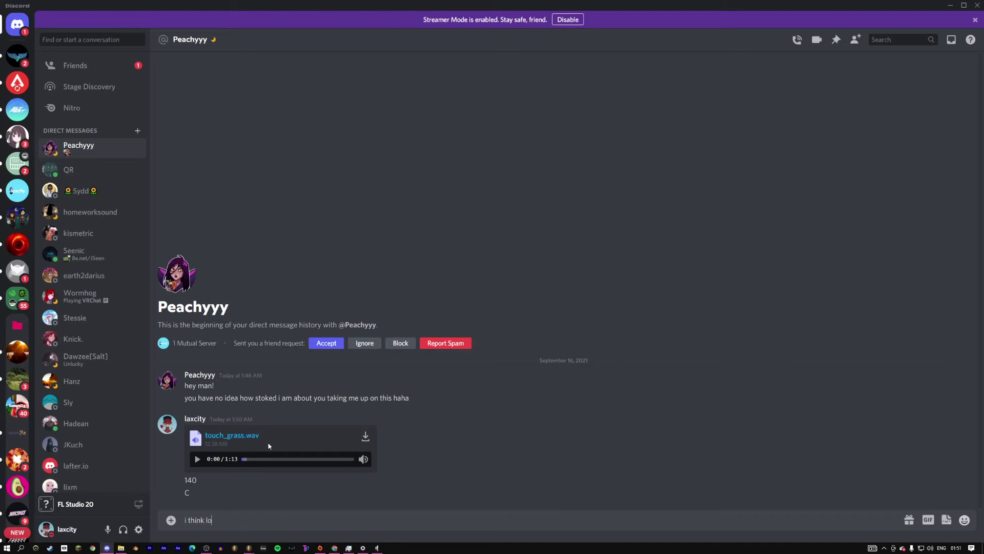
text(l)
key(Return)
Step: Switch back to FL Studio and unmute Track 2 with the Pattern 13 clips
key(alt+Tab)
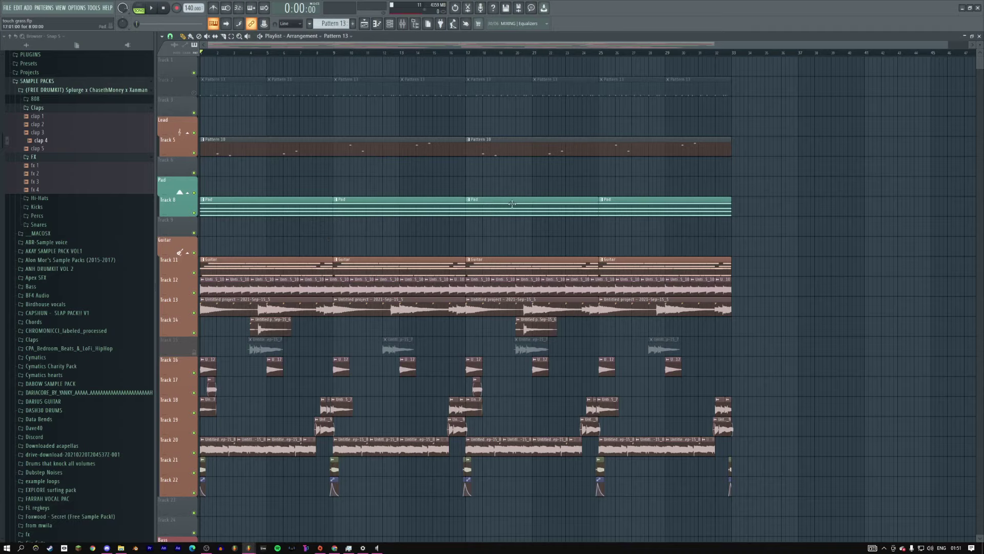
click(194, 93)
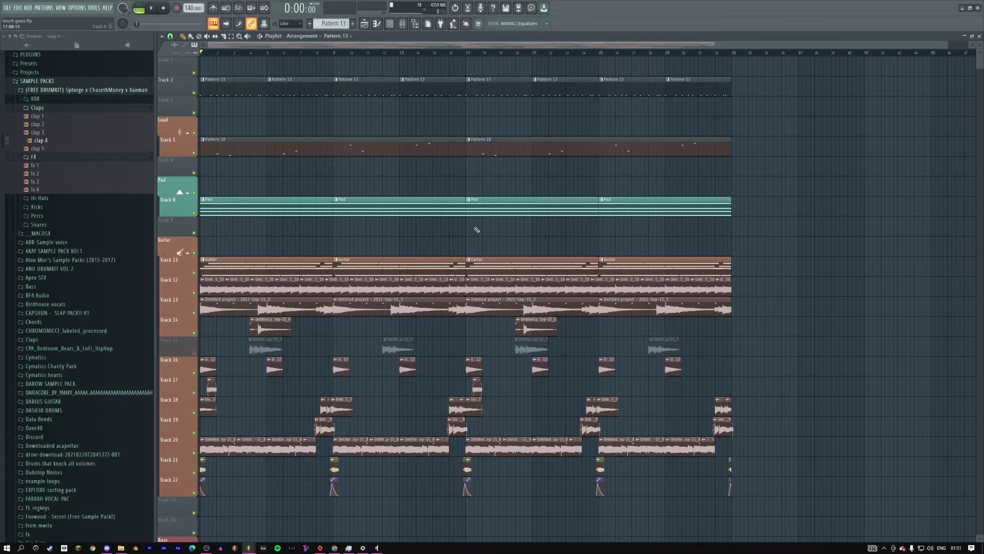
key(alt+Tab)
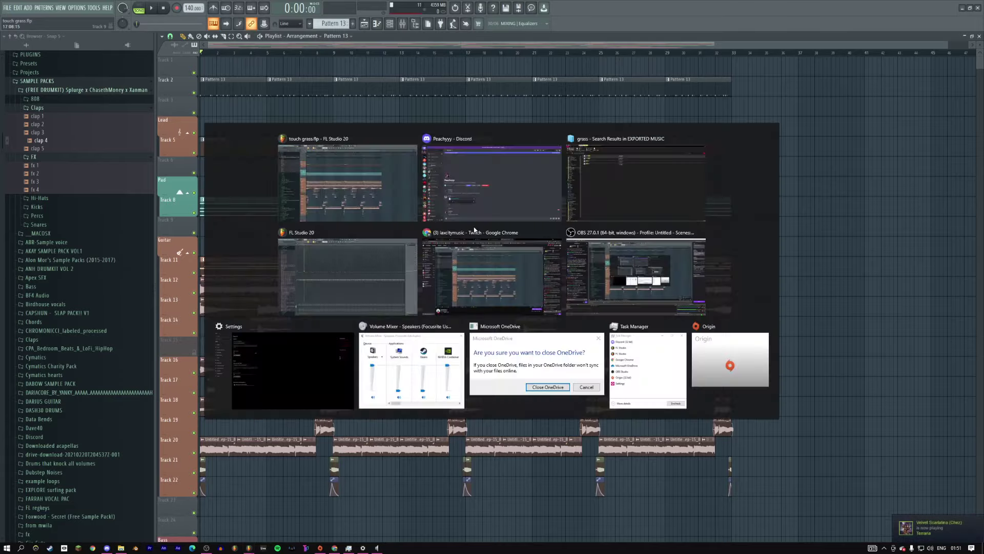
key(alt+Tab)
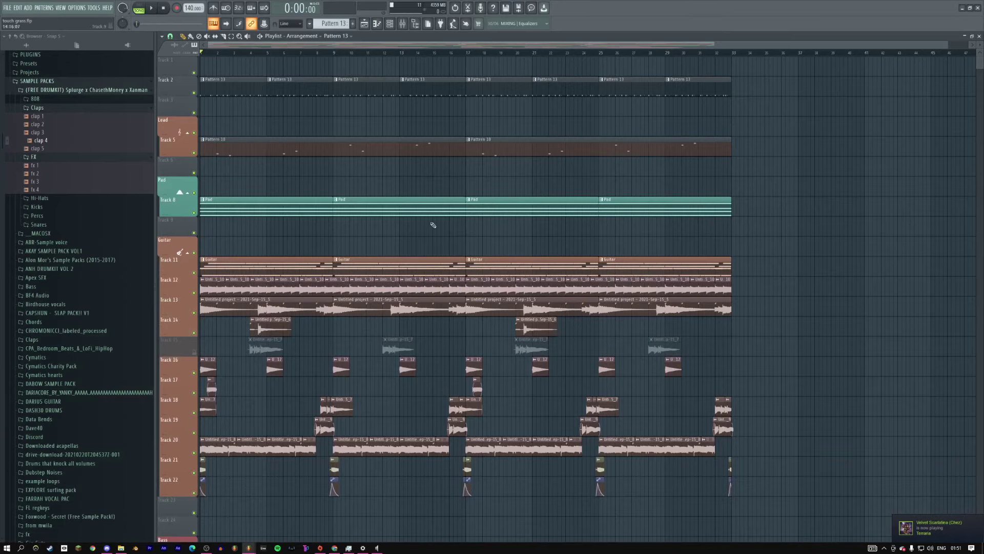
key(alt+Tab)
key(alt+Tab)
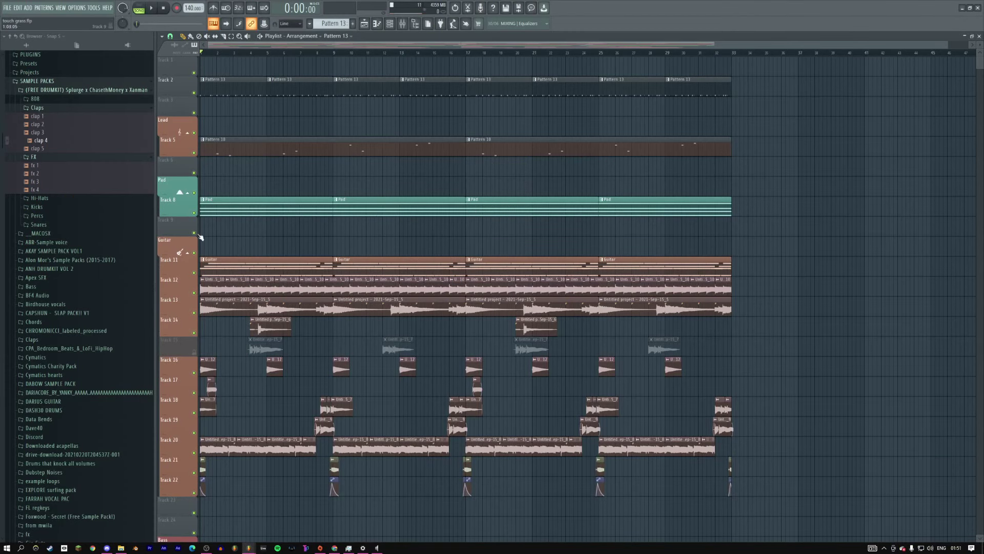
Step: Insert two empty playlist tracks between the Pad track and the Guitar group
right_click(174, 216)
click(175, 232)
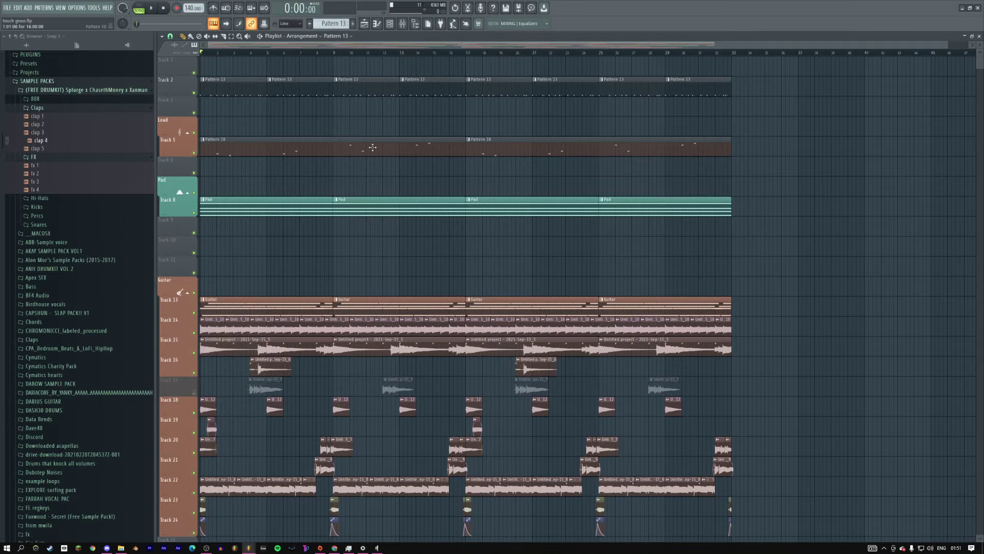
Step: Play the pattern and bring up the kick channel's piano roll together with the channel rack
key(space)
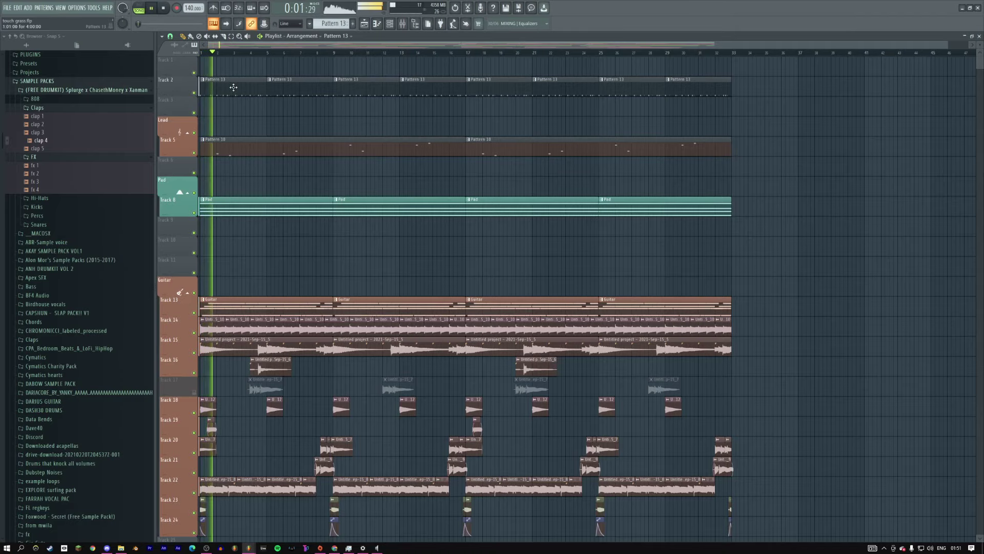
key(F7)
key(F6)
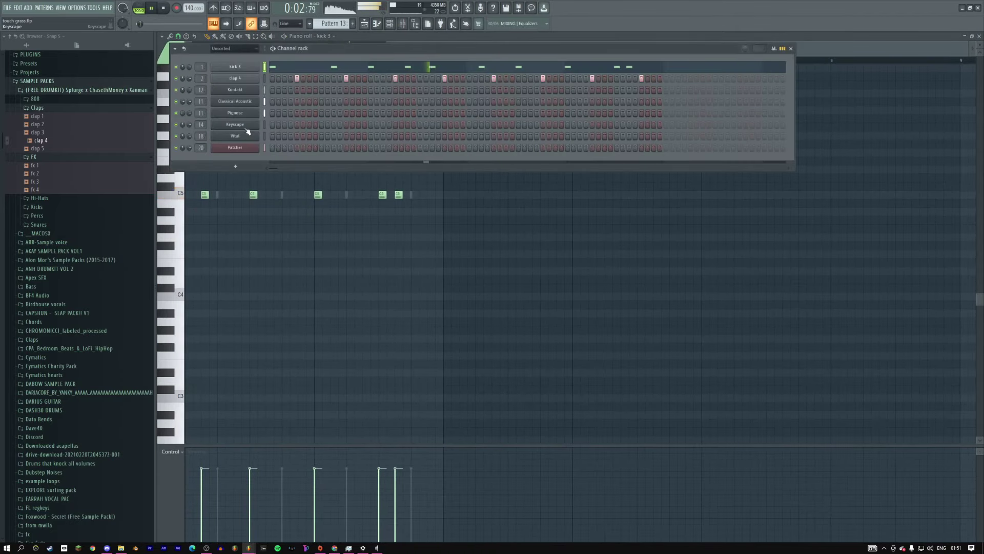
click(236, 79)
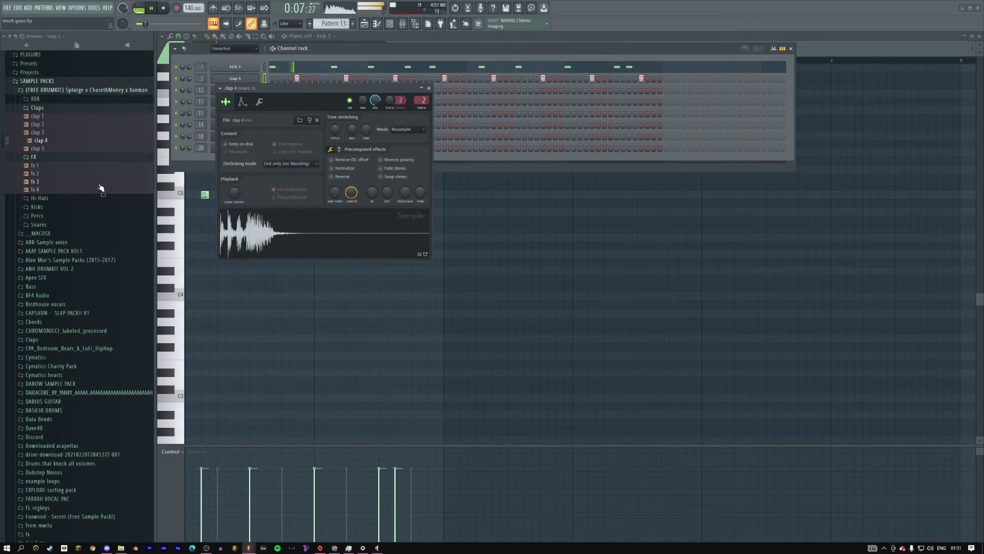
click(39, 225)
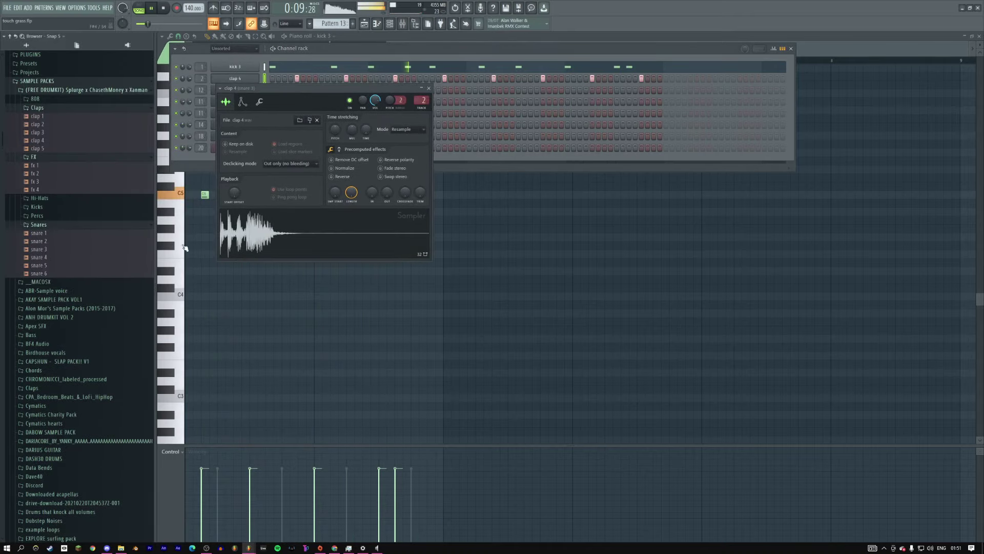
click(57, 88)
click(56, 82)
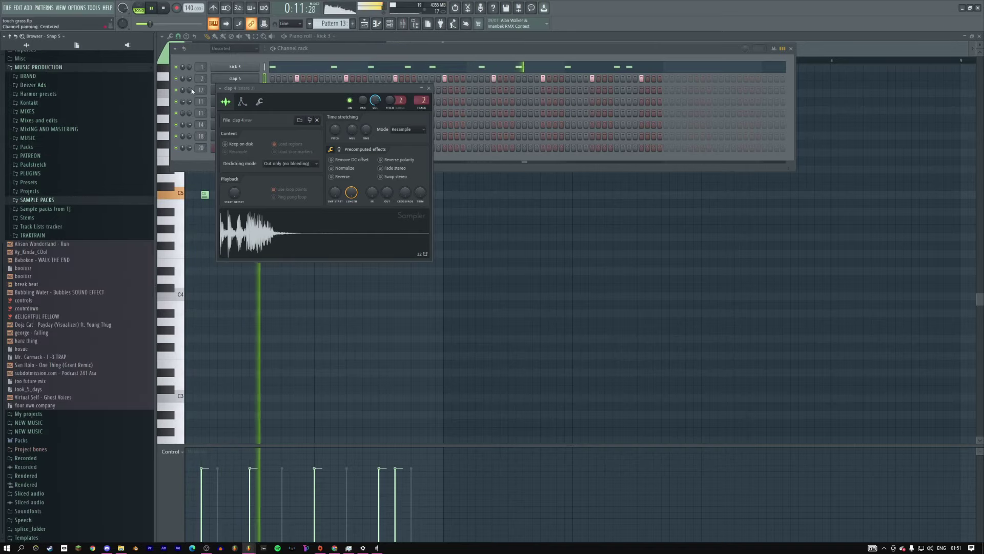
key(Escape)
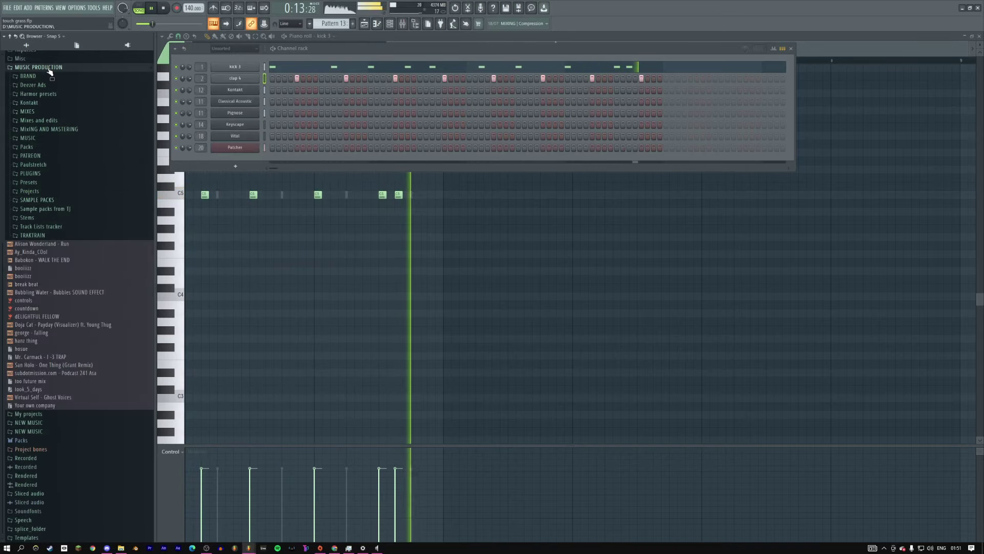
Step: Expand the SAMPLE PACKS folder and search the browser for "shaker"
scroll(31, 205, up, 5)
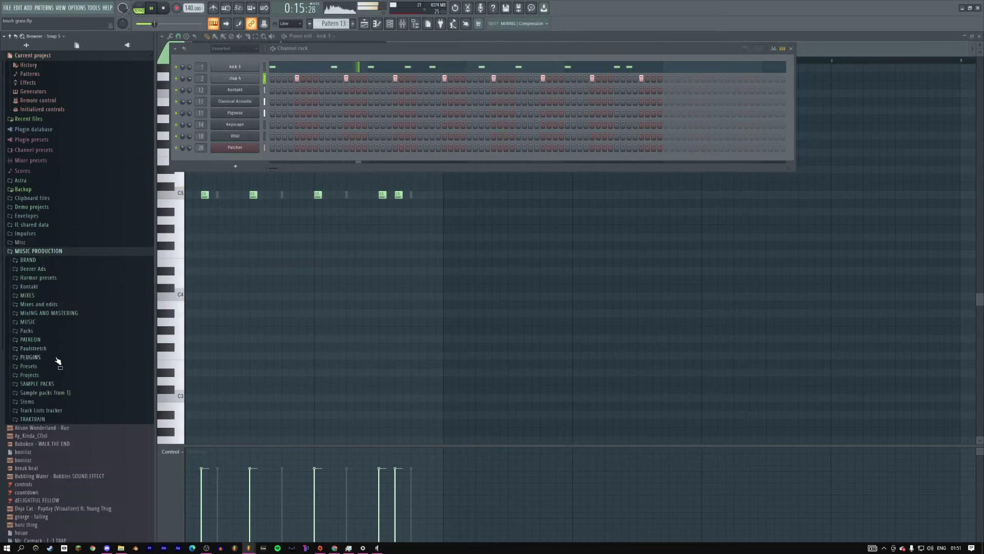
click(37, 383)
scroll(62, 369, down, 10)
scroll(64, 358, up, 3)
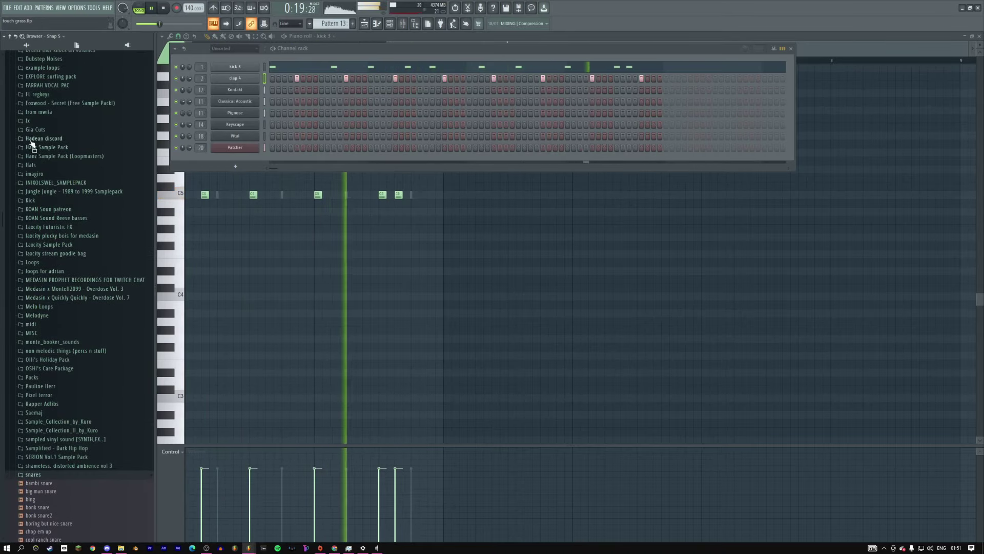
right_click(44, 112)
click(66, 126)
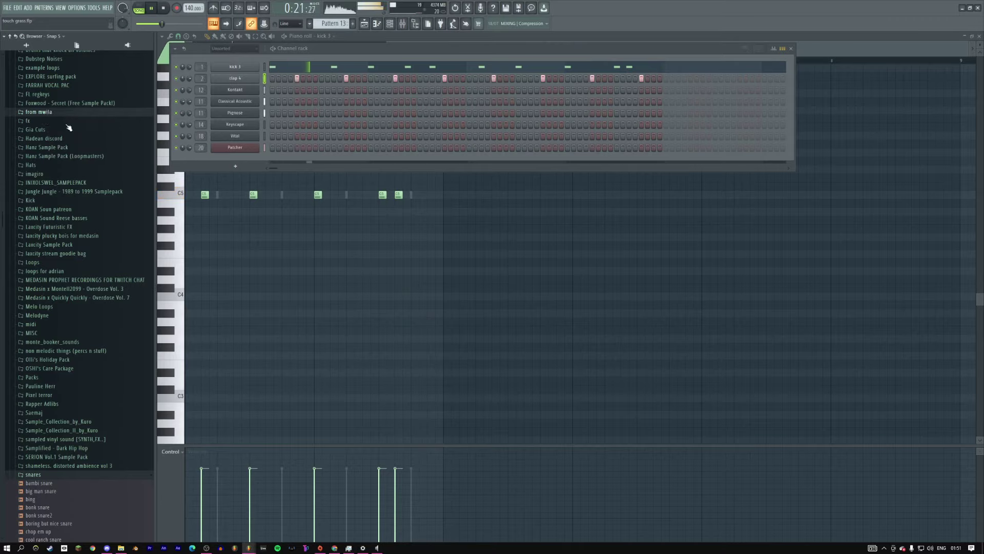
text(shaker)
key(Return)
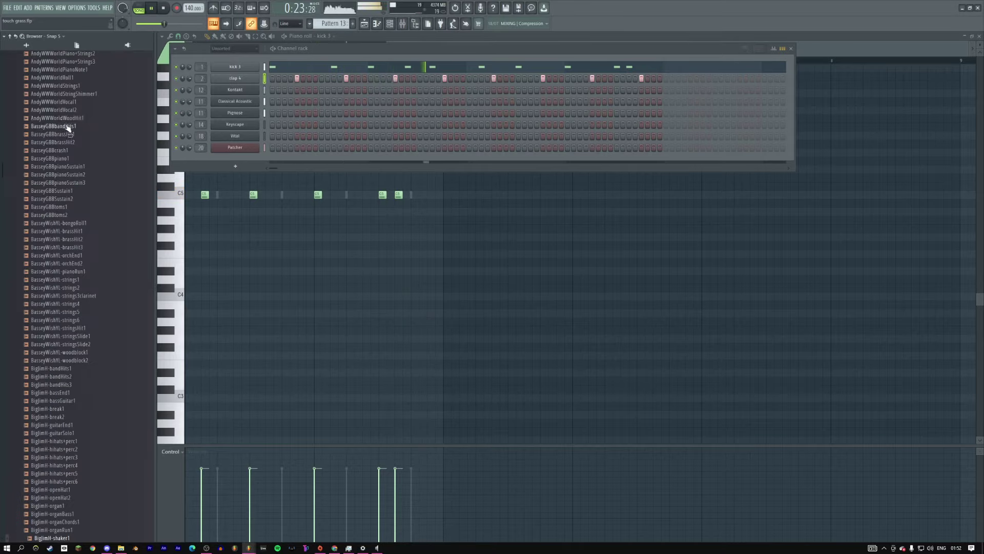
Step: Switch playback to pattern mode, audition the BigJimH shaker samples and add shaker4 as a channel below clap 4
scroll(72, 260, down, 2)
key(space)
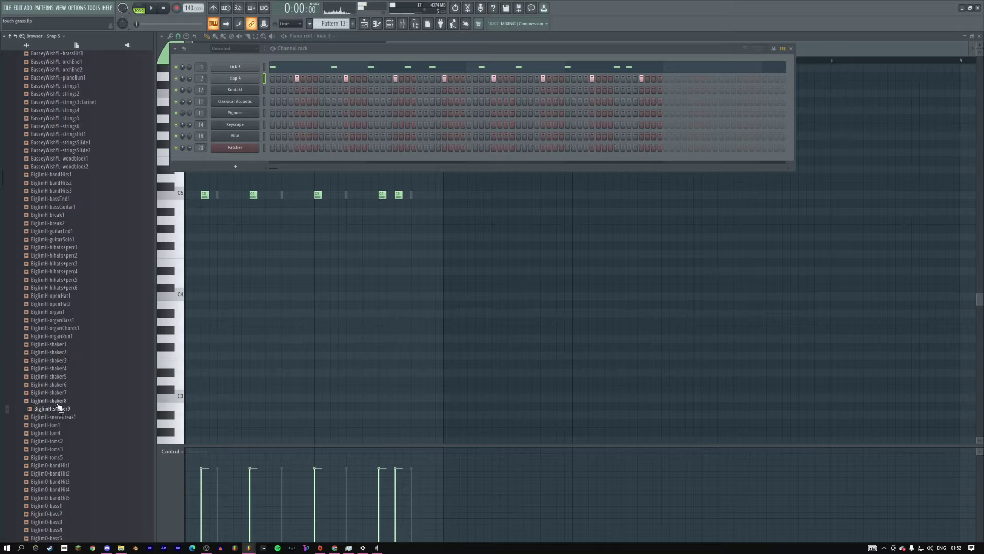
key(l)
key(space)
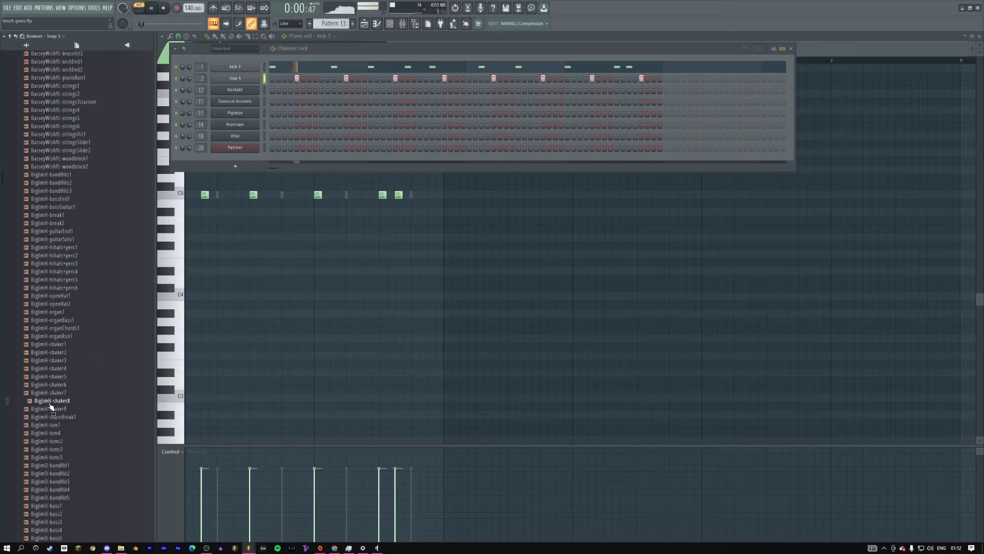
drag(60, 368, 210, 91)
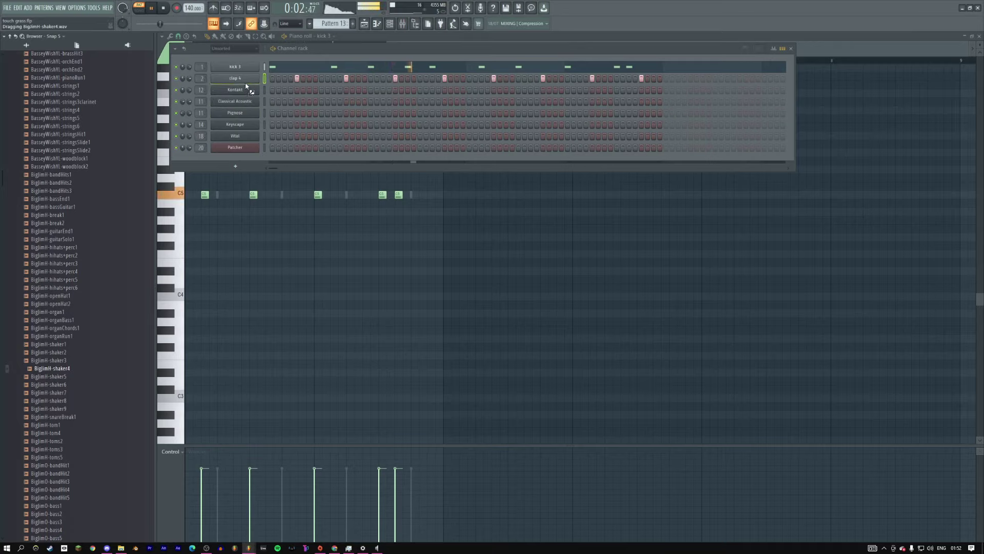
Step: Fill the shaker4 channel with a hit on every second step
right_click(235, 90)
click(359, 114)
click(235, 90)
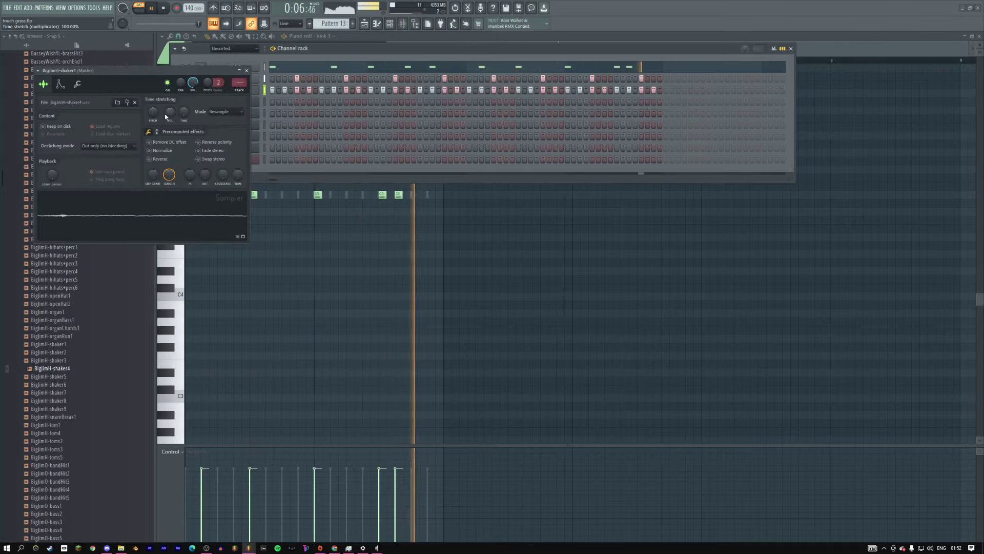
click(247, 70)
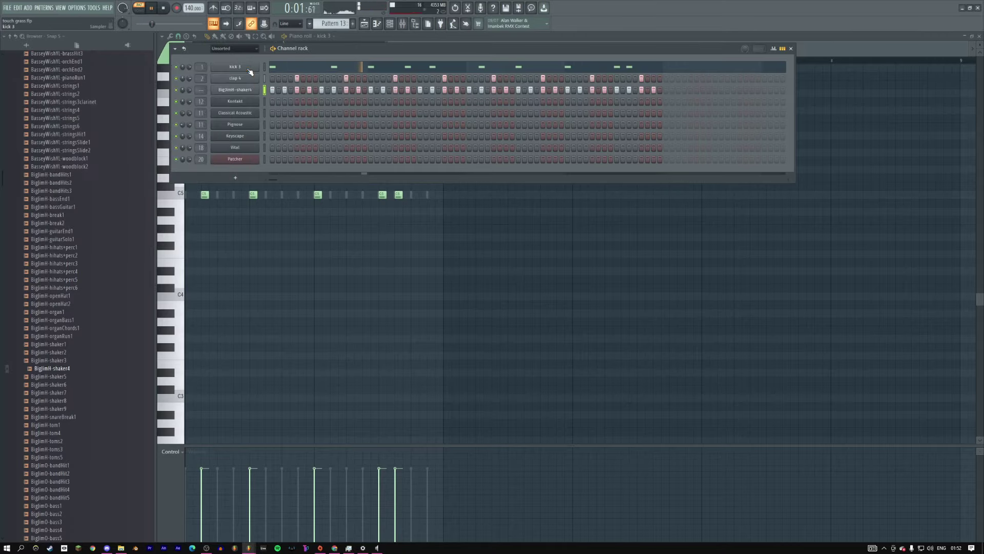
Step: Route the shaker4 channel to free mixer track 21 and close its sampler window
click(246, 92)
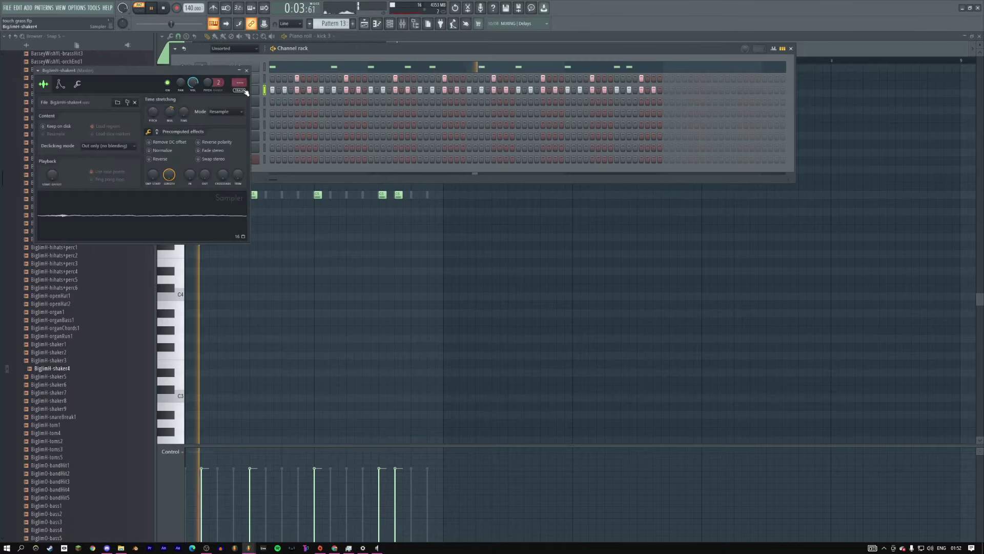
key(F9)
key(space)
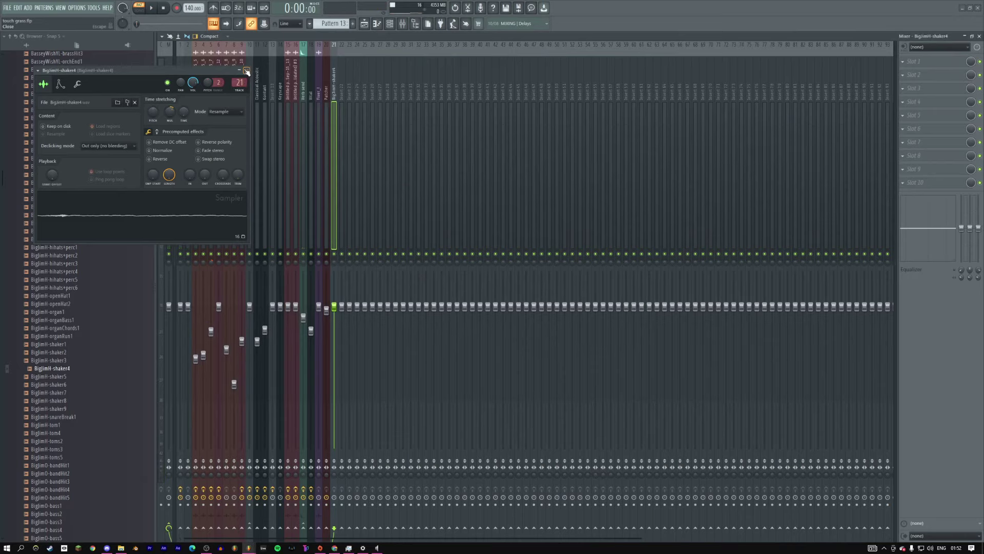
click(246, 70)
Step: Load Fruity Parametric EQ 2 into effect slot 4 of the shaker4 mixer track
key(space)
click(915, 102)
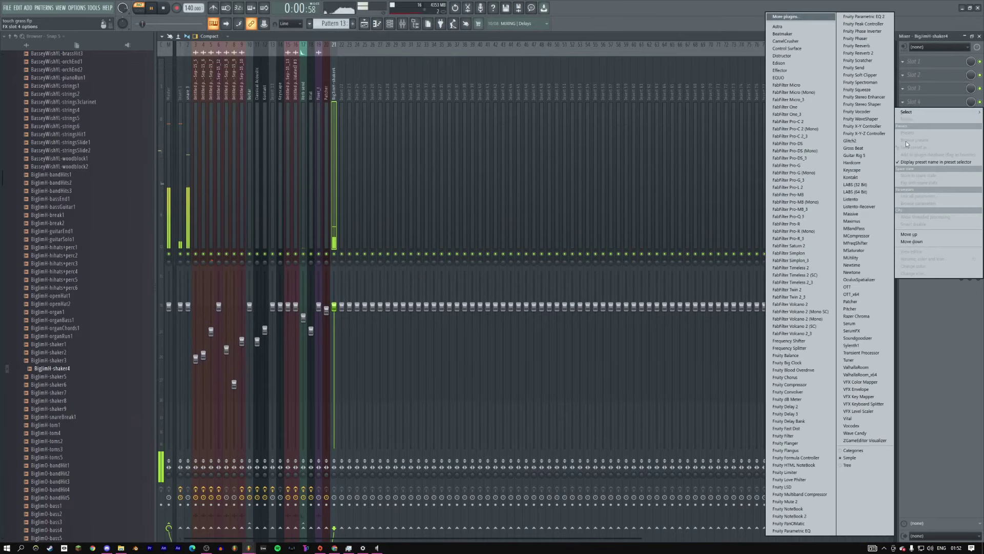
click(864, 16)
key(space)
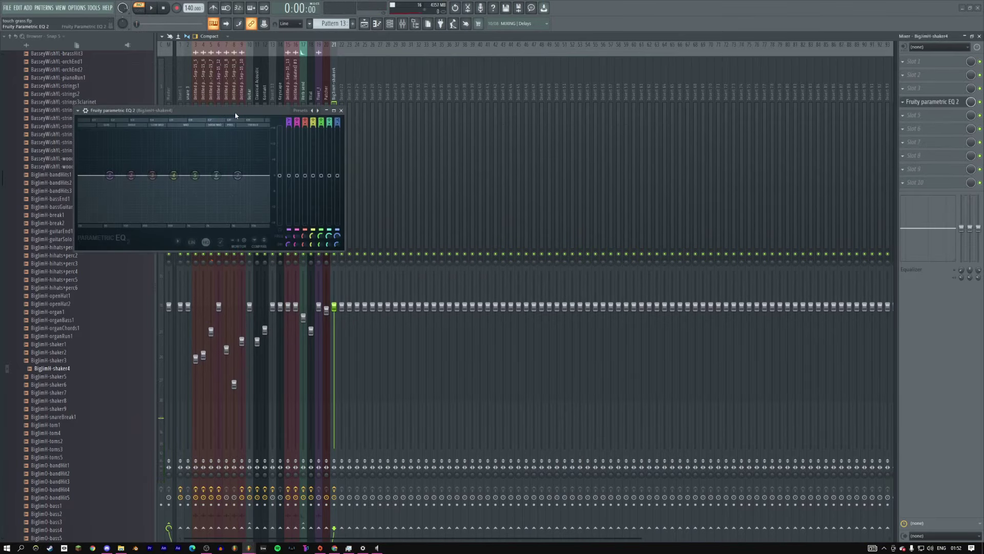
Step: Change the shaker EQ's first band filter type, raise that band's frequency, and boost the highest band
drag(237, 111, 517, 139)
key(space)
right_click(390, 203)
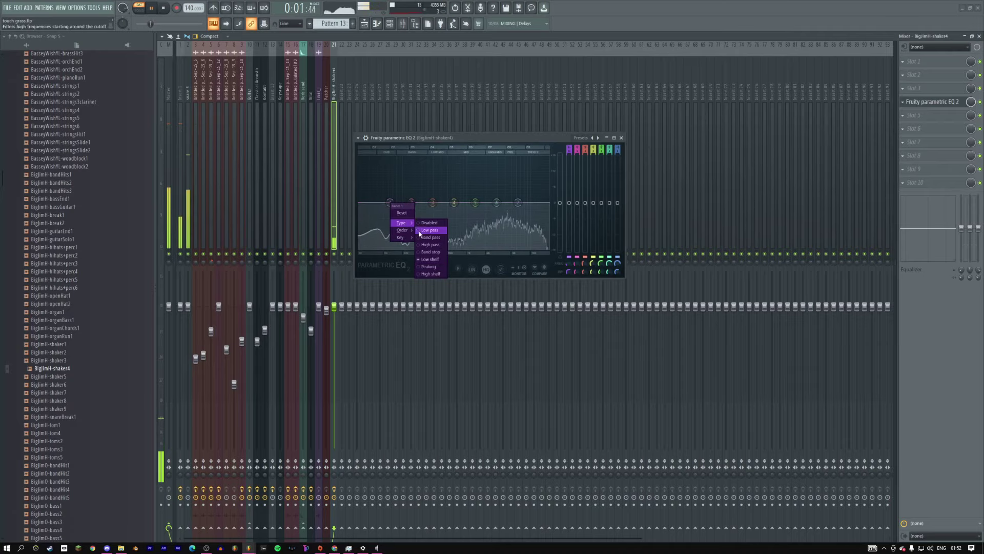
click(419, 230)
drag(391, 203, 440, 203)
drag(517, 202, 509, 179)
click(621, 138)
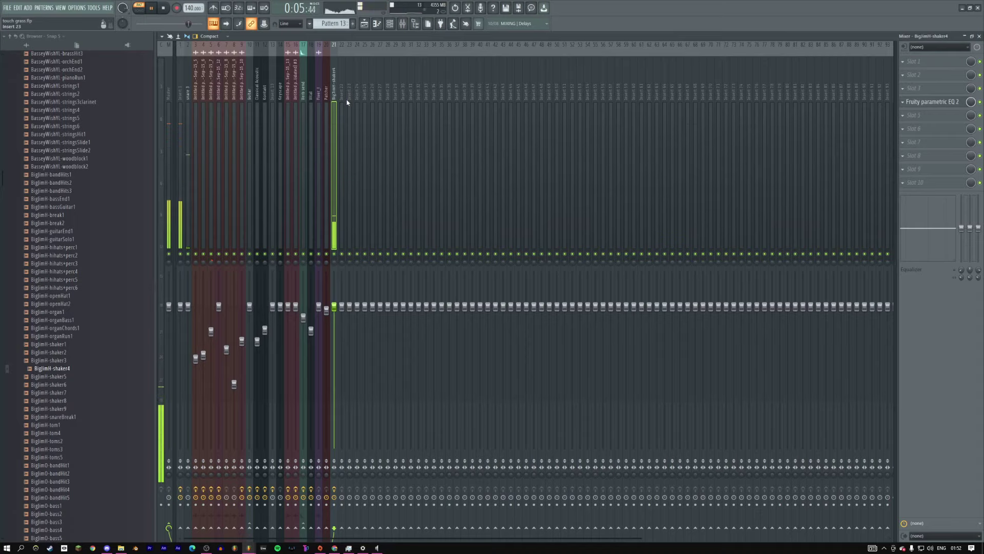
Step: Move the shaker4 mixer track next to the snare track, as mixer track 3
key(alt+Left)
key(alt+Left)
key(alt+Left)
key(alt+Left)
key(alt+Left)
key(alt+Left)
key(alt+Left)
key(alt+Left)
key(alt+Left)
key(alt+Left)
key(alt+Left)
key(alt+Left)
key(alt+Left)
key(alt+Left)
key(alt+Left)
key(alt+Left)
key(alt+Left)
key(alt+Left)
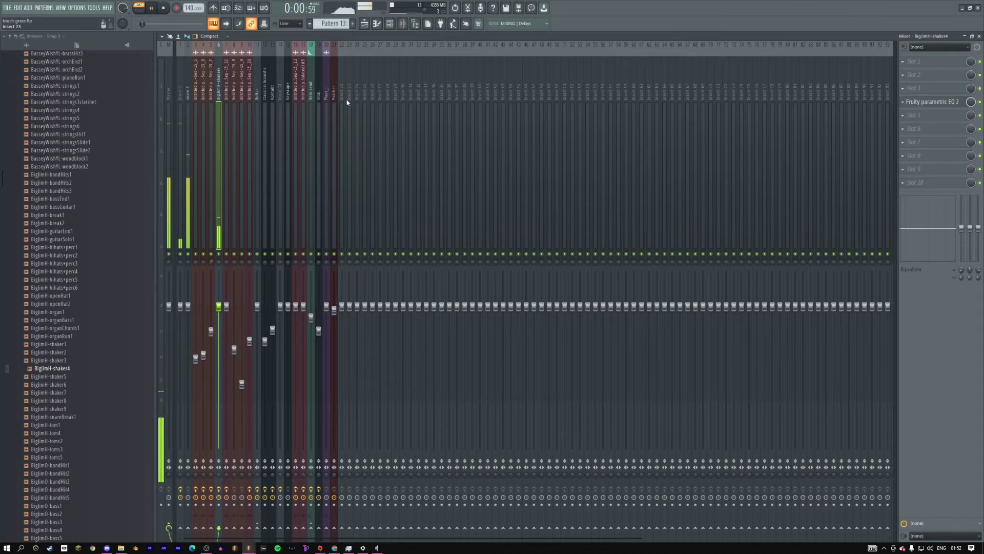
Step: Add a 3x Osc instrument channel to the channel rack and close its plugin window
click(390, 24)
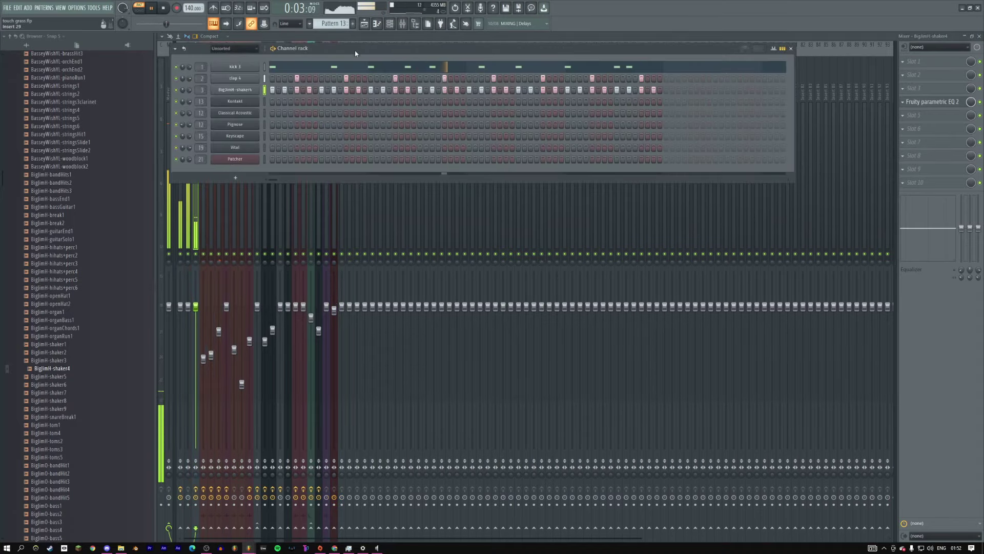
click(27, 8)
click(32, 32)
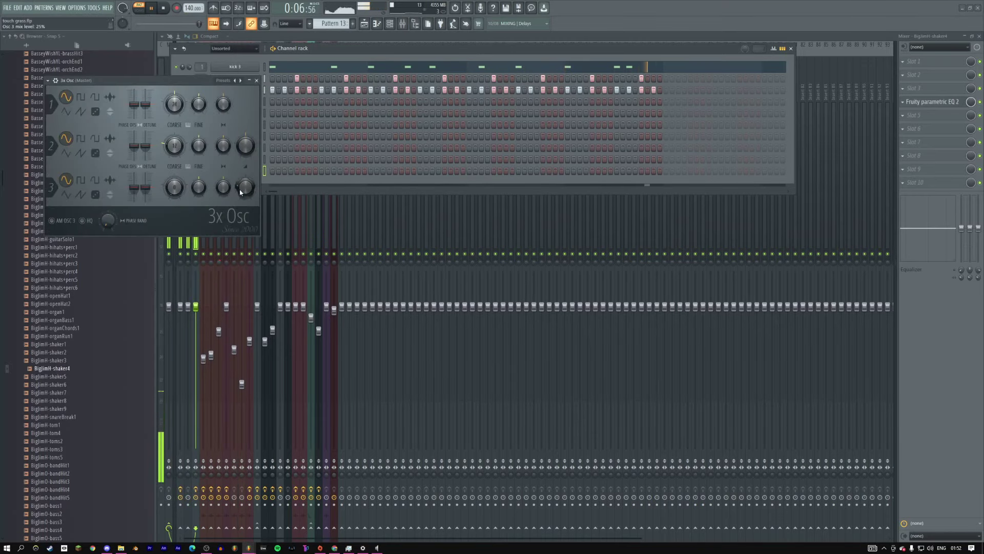
click(256, 79)
key(space)
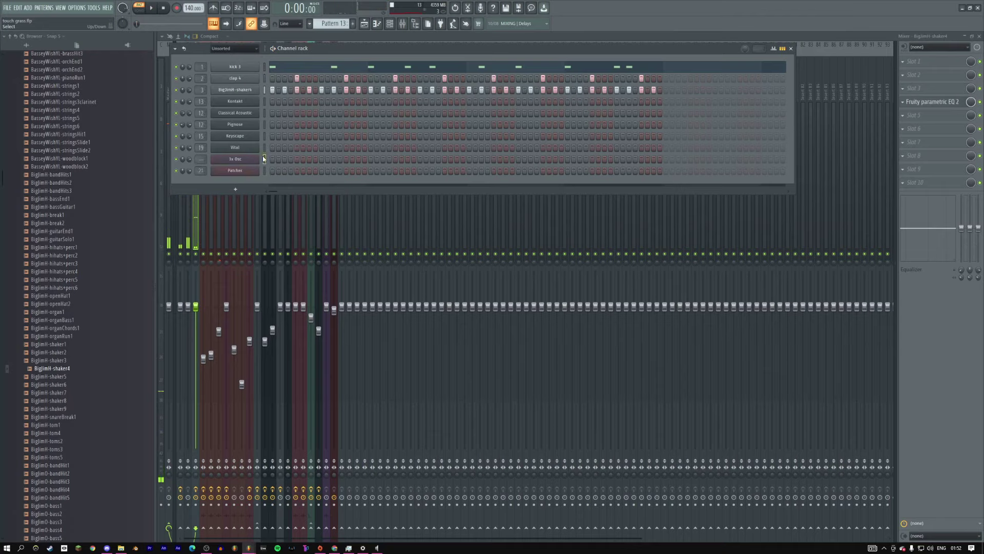
Step: Move the 3x Osc channel up to sit between clap 4 and the shaker4 channel
key(alt+Up)
key(alt+Up)
key(alt+Up)
key(alt+Up)
key(alt+Up)
key(alt+Up)
key(alt+Up)
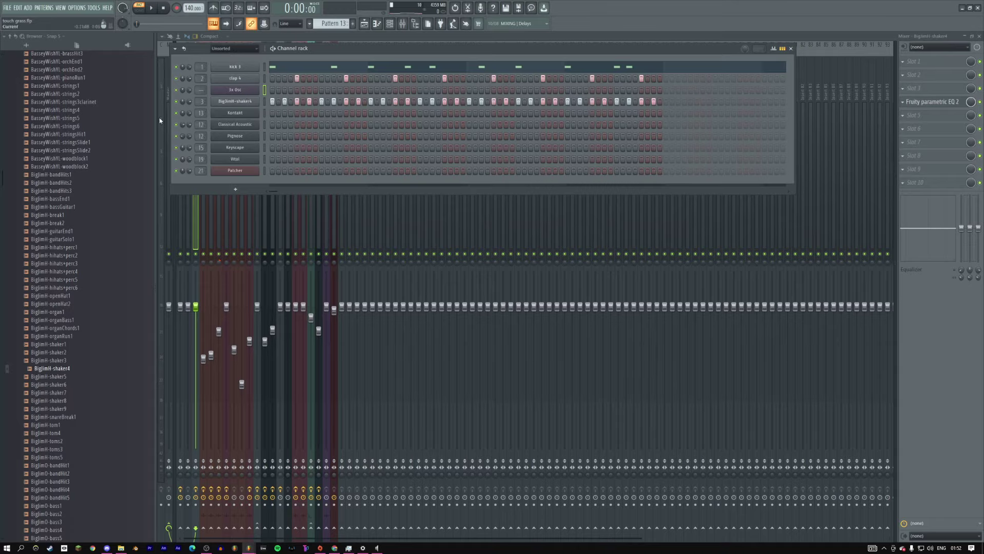
click(164, 93)
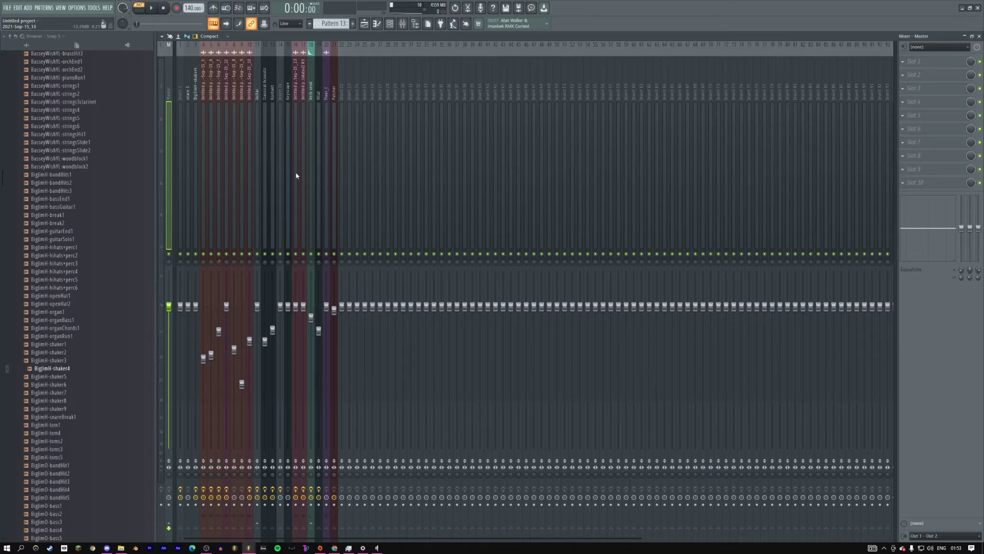
click(180, 95)
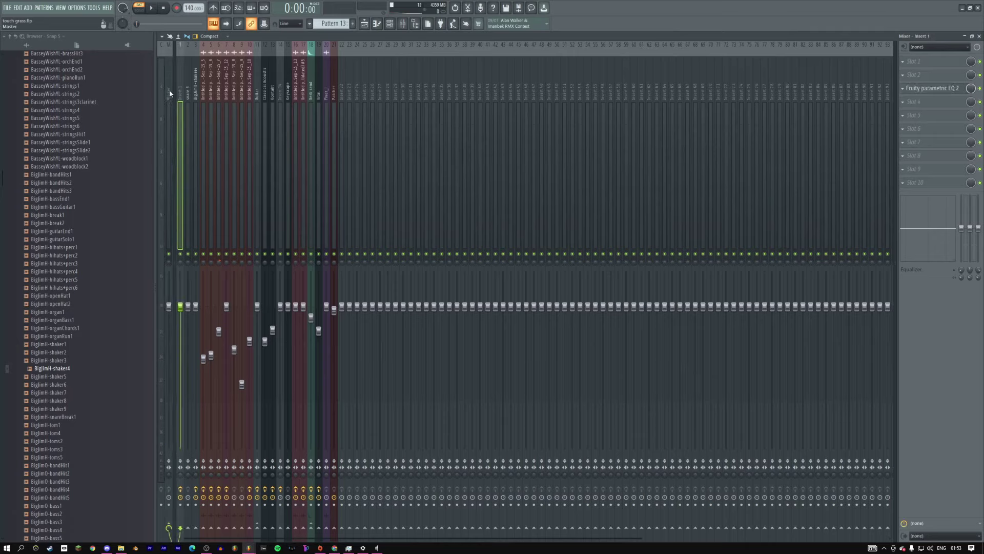
click(170, 94)
Step: Open the shaker4 channel's panning envelope settings and raise the LFO's amount and speed
key(space)
key(F6)
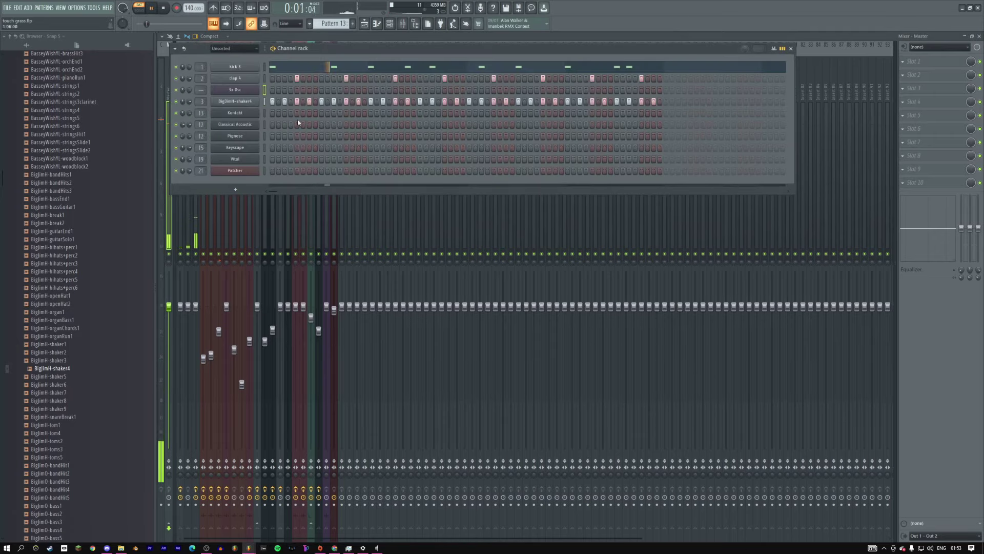
click(239, 103)
key(space)
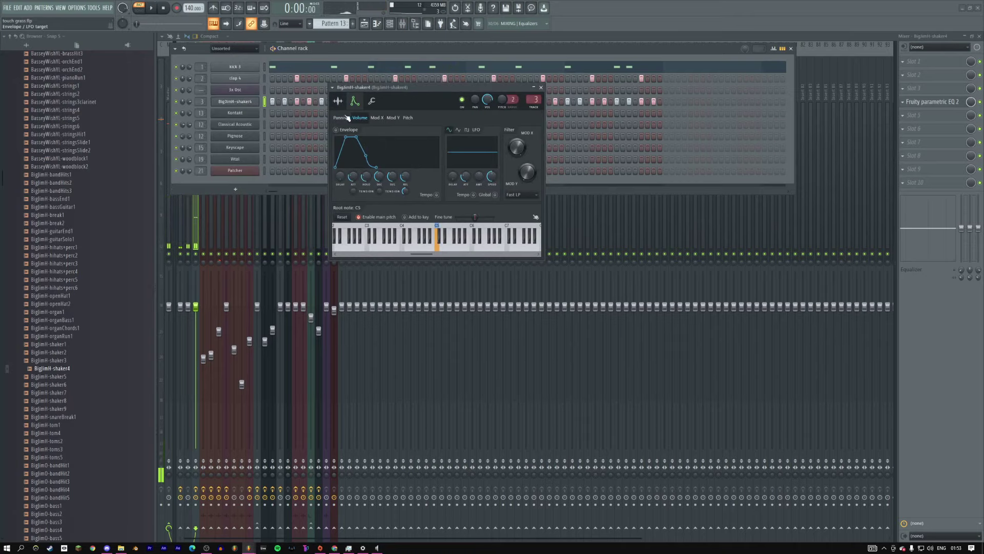
click(347, 118)
mouse_move(479, 176)
mouse_down()
mouse_move(479, 164)
mouse_move(491, 183)
mouse_up()
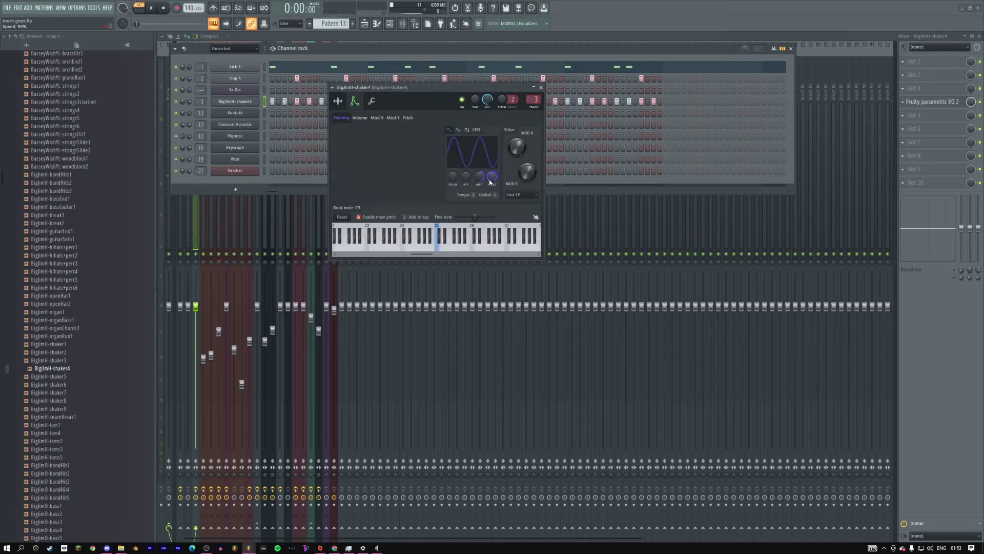
Step: Make the shaker's panning LFO tempo-based and global, adjust its speed during playback, and close the channel settings and rack
click(495, 194)
key(space)
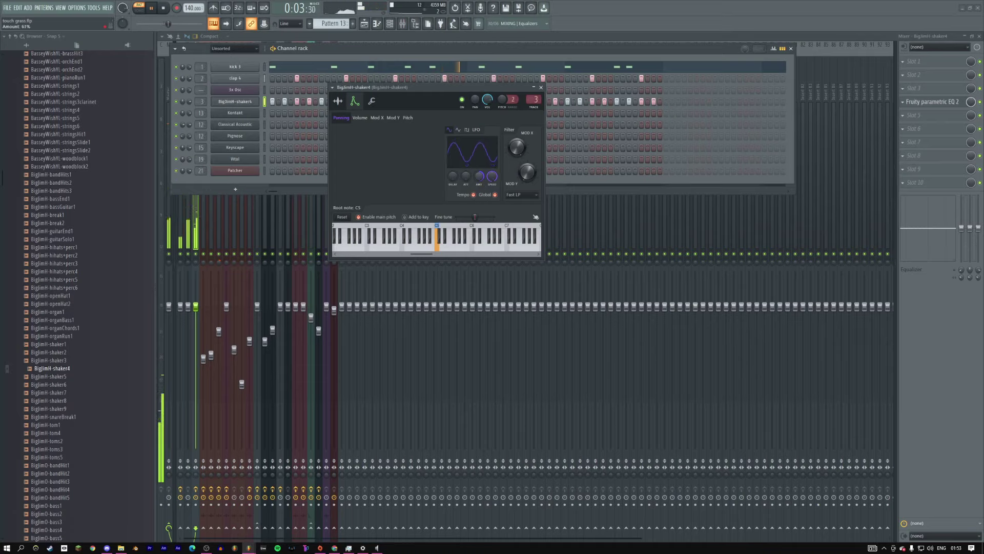
drag(492, 176, 493, 180)
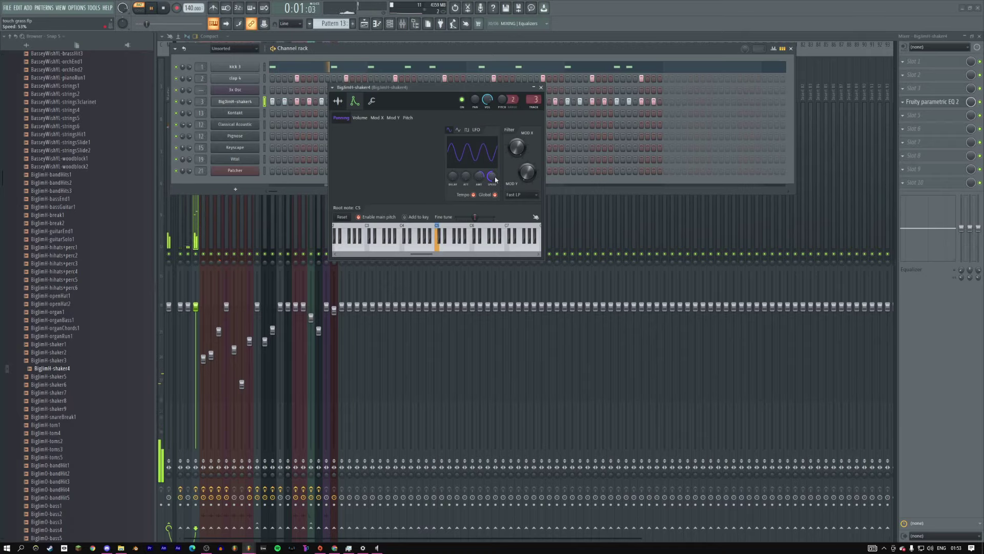
key(Escape)
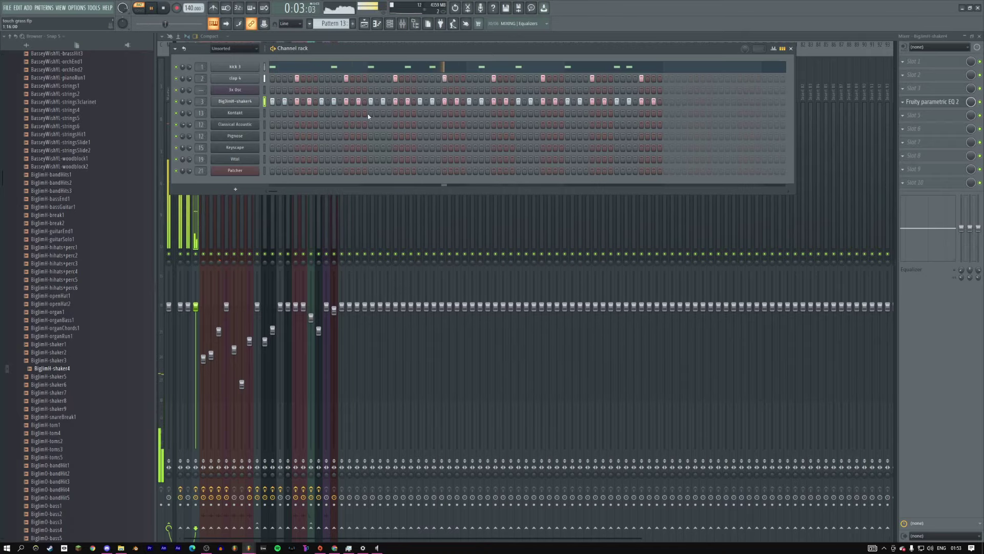
key(Escape)
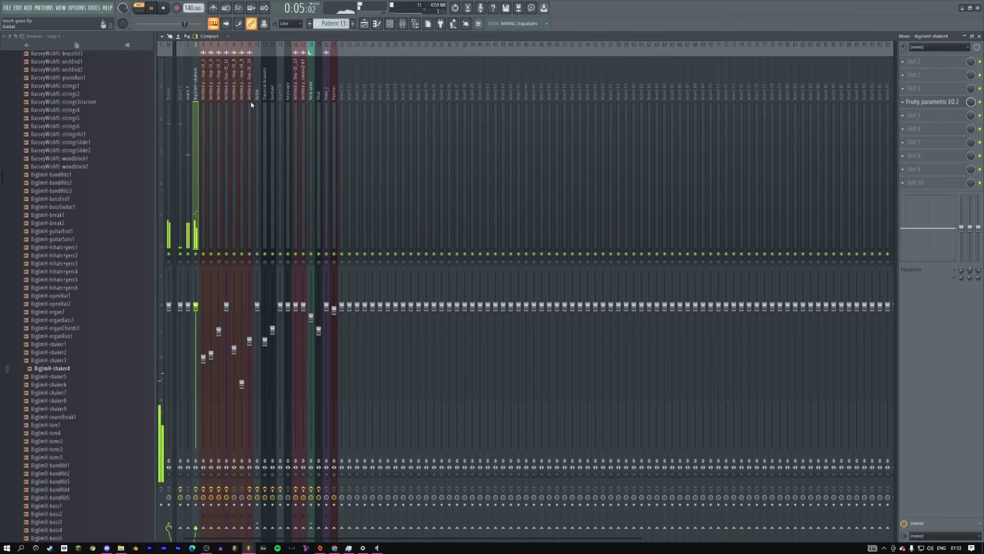
Step: Name an unused mixer track Drums and move it to sit directly after the shaker4 track
double_click(340, 94)
click(391, 95)
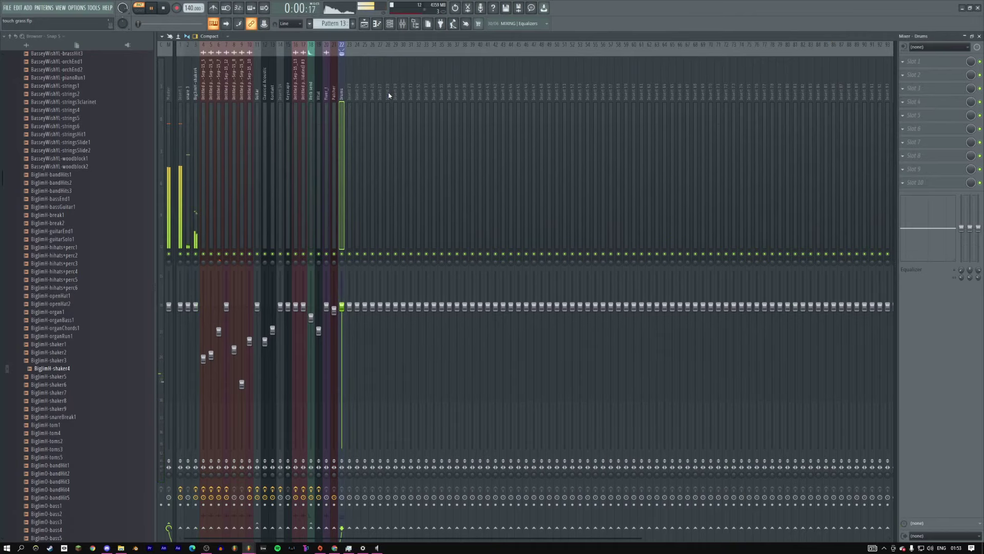
key(Left)
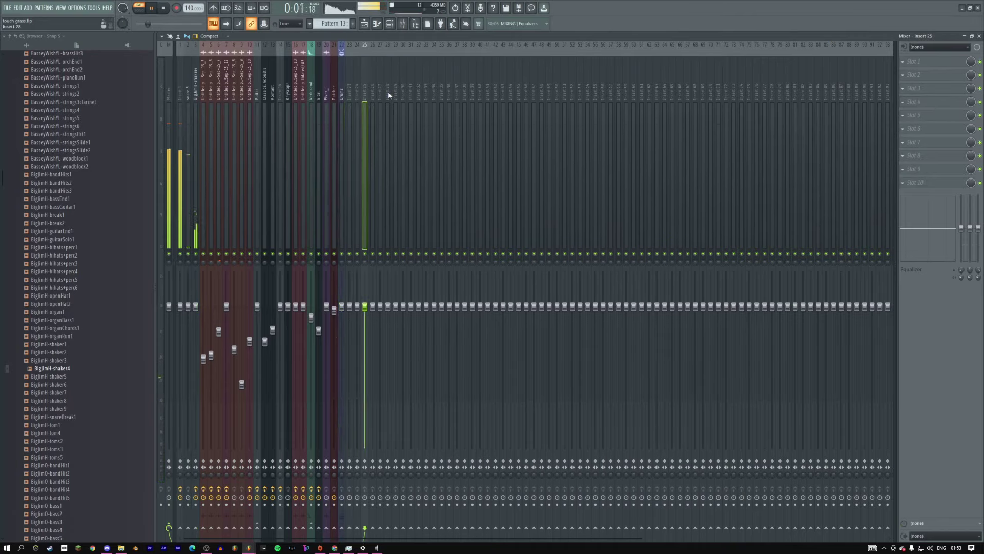
click(337, 92)
click(340, 91)
scroll(340, 91, up, 17)
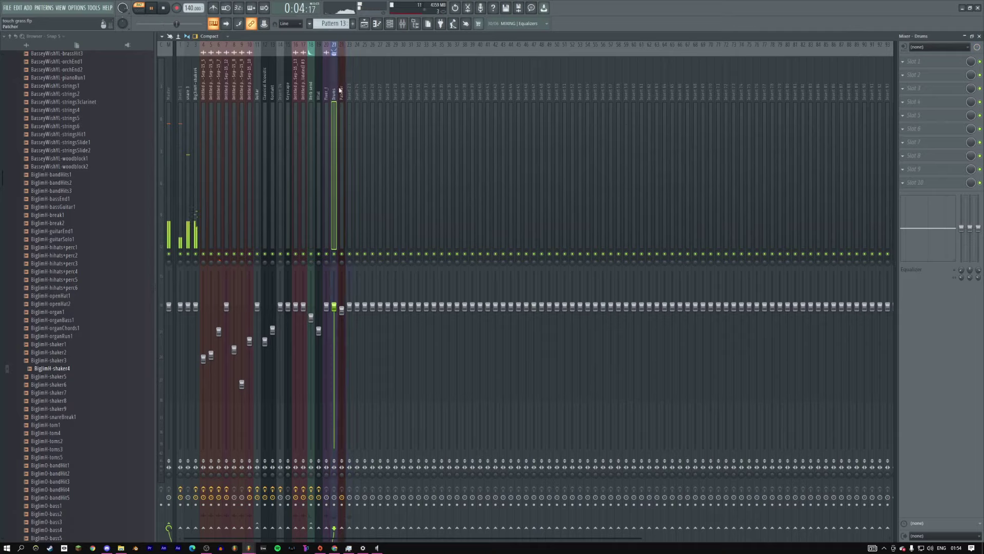
scroll(340, 91, up, 1)
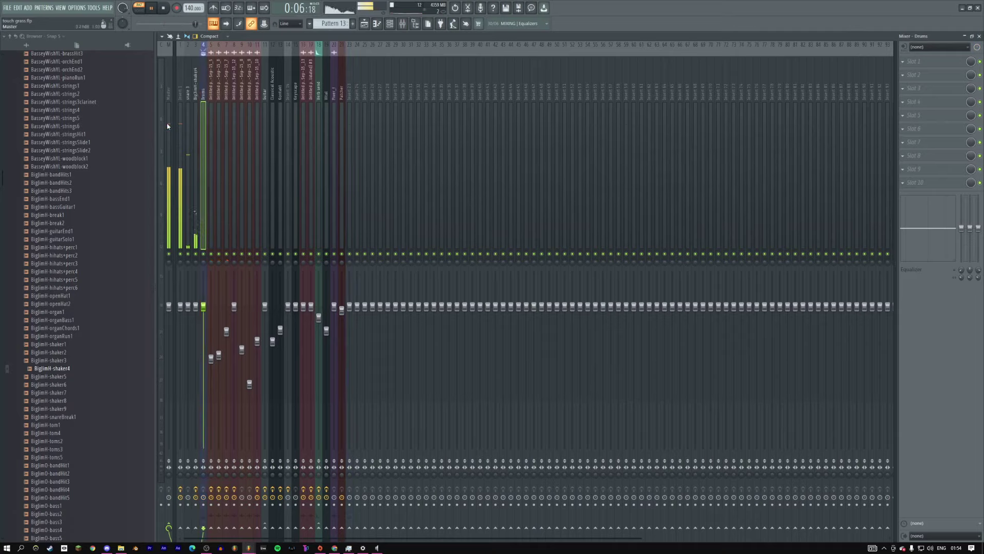
Step: Route the kick, snare and shaker4 mixer tracks to the Drums track, then show the channel rack and stop playback
drag(180, 103, 196, 88)
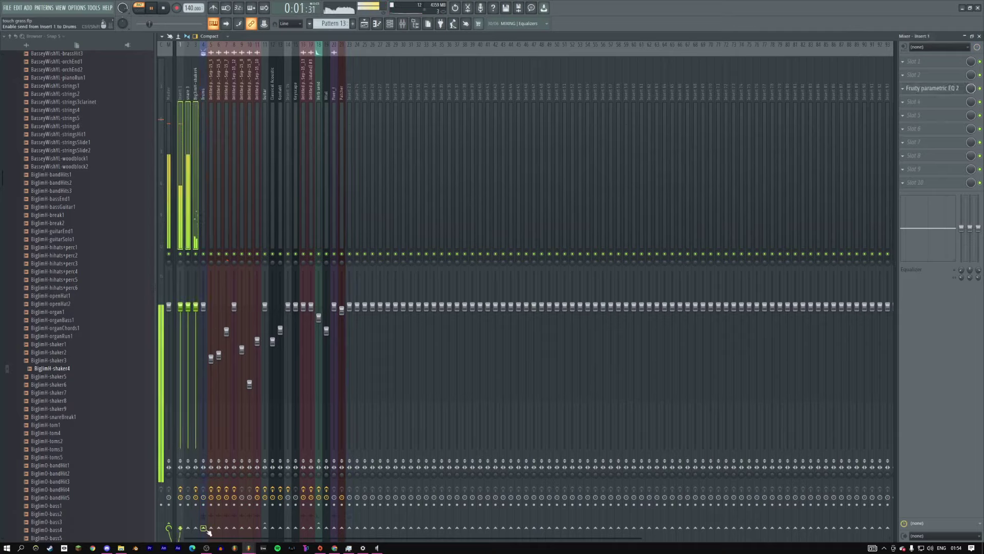
key(F6)
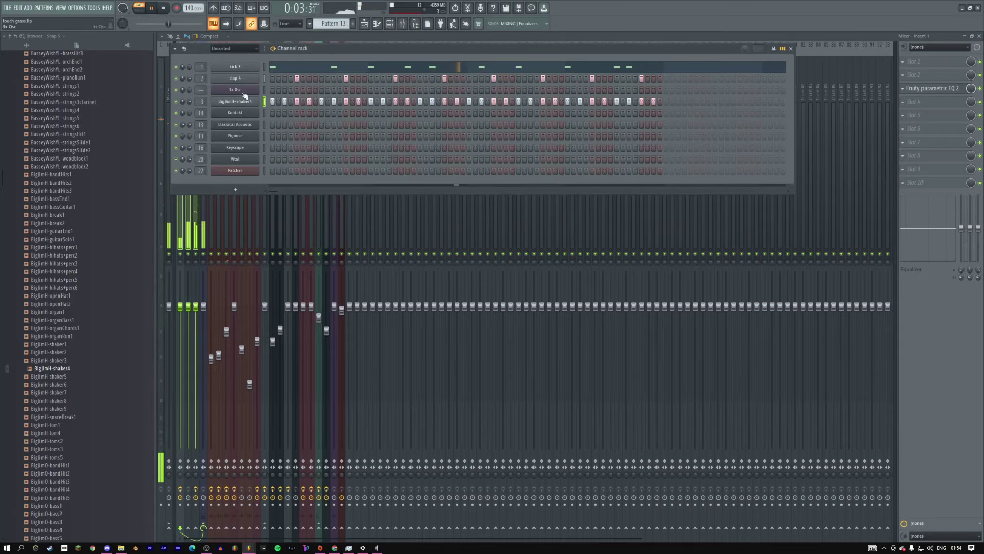
key(space)
Step: Draw one sustained C5 note in the 3x Osc piano roll, running four bars from the pattern's start
click(241, 91)
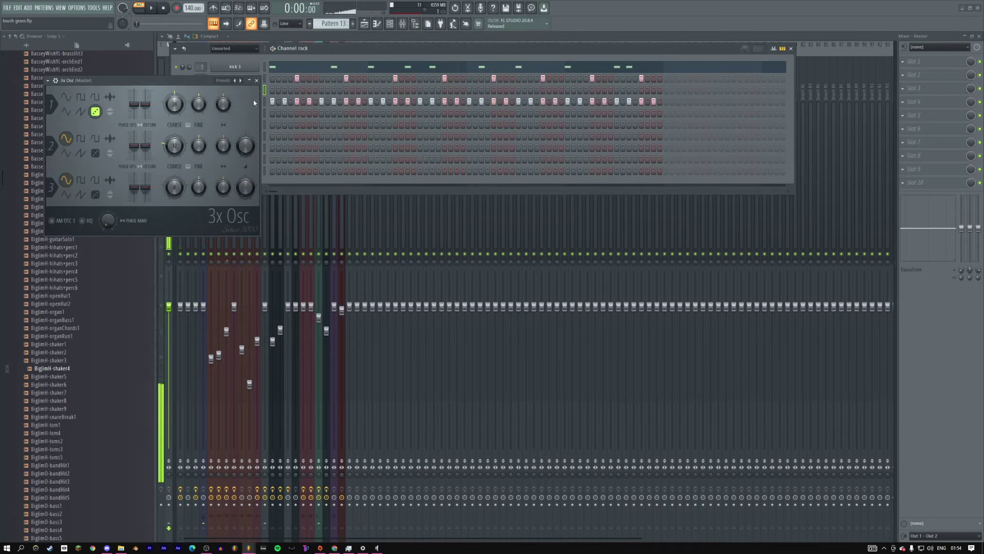
click(257, 81)
key(F7)
scroll(282, 150, left, 4)
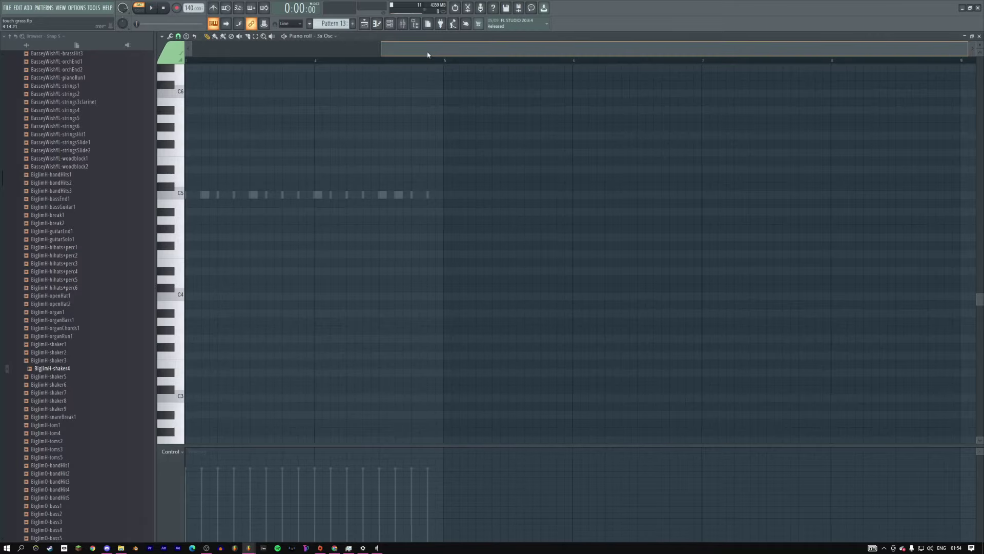
drag(783, 50, 864, 50)
click(188, 194)
drag(189, 195, 653, 180)
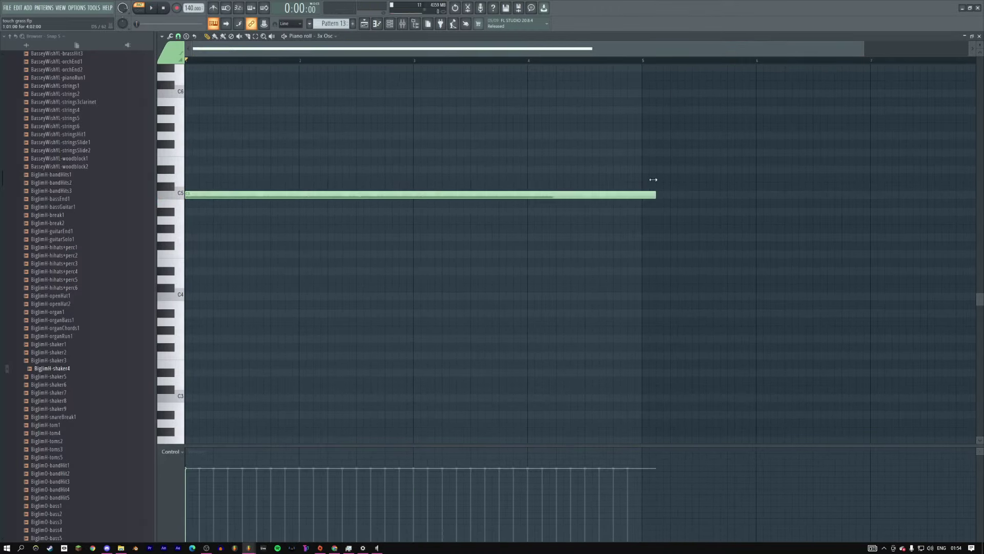
Step: Assign the 3x Osc channel to a free mixer track from its channel settings
click(390, 24)
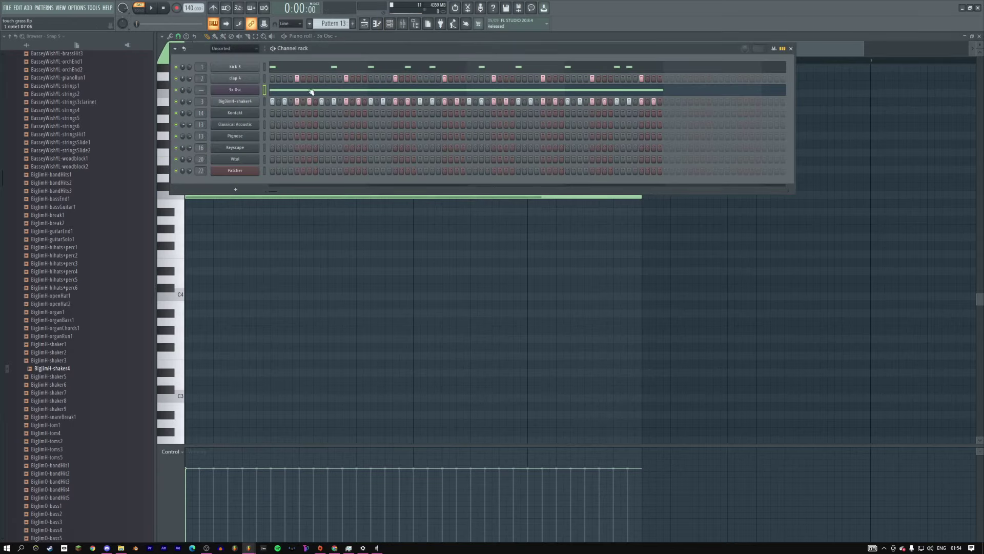
click(235, 90)
click(49, 81)
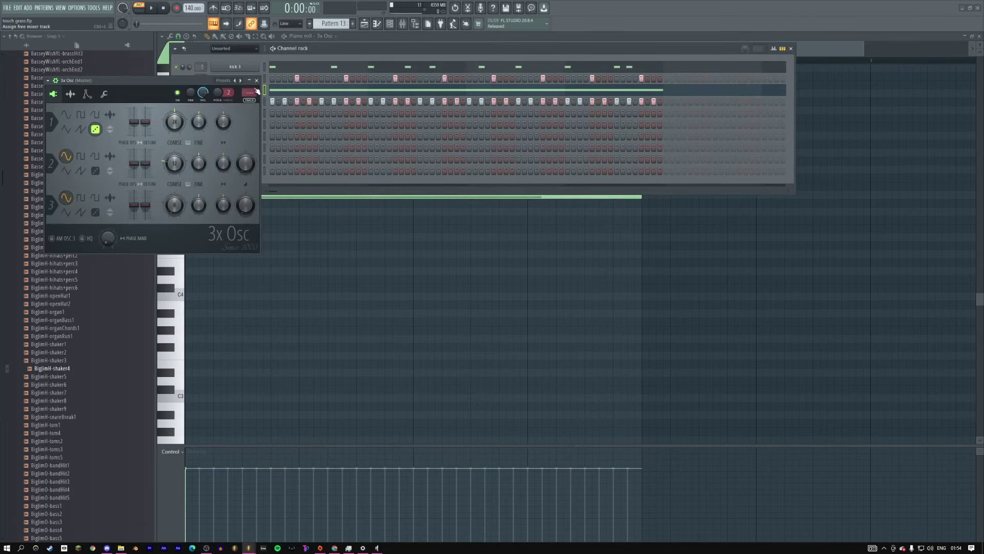
key(ctrl+l)
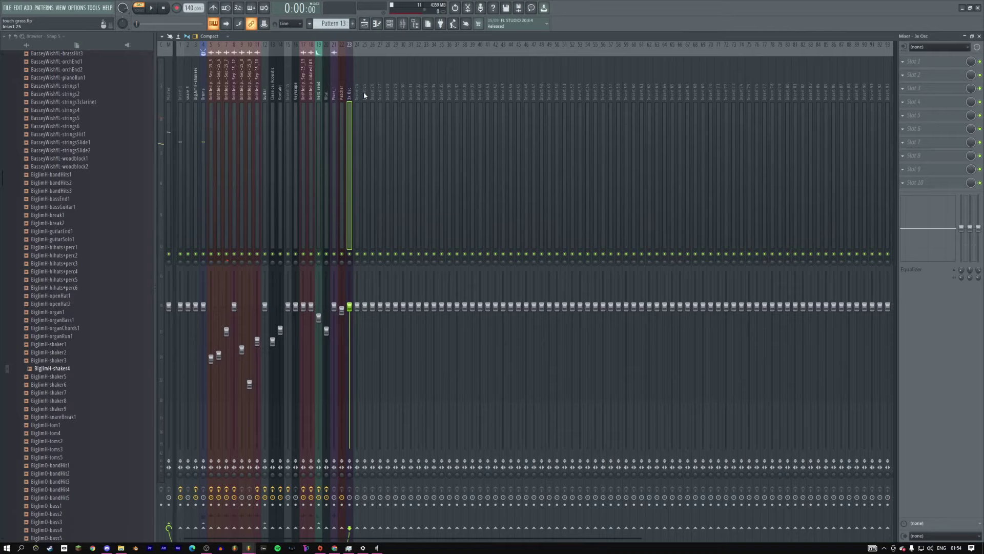
Step: Move the 3x Osc mixer track back to sit directly after the Drums track
key(alt+Left)
key(alt+Left)
key(alt+Left)
key(alt+Left)
key(alt+Left)
key(alt+Left)
key(alt+Left)
key(alt+Left)
key(alt+Left)
key(alt+Left)
key(alt+Left)
key(alt+Left)
key(alt+Left)
key(alt+Left)
key(alt+Left)
key(alt+Left)
key(alt+Left)
key(alt+Left)
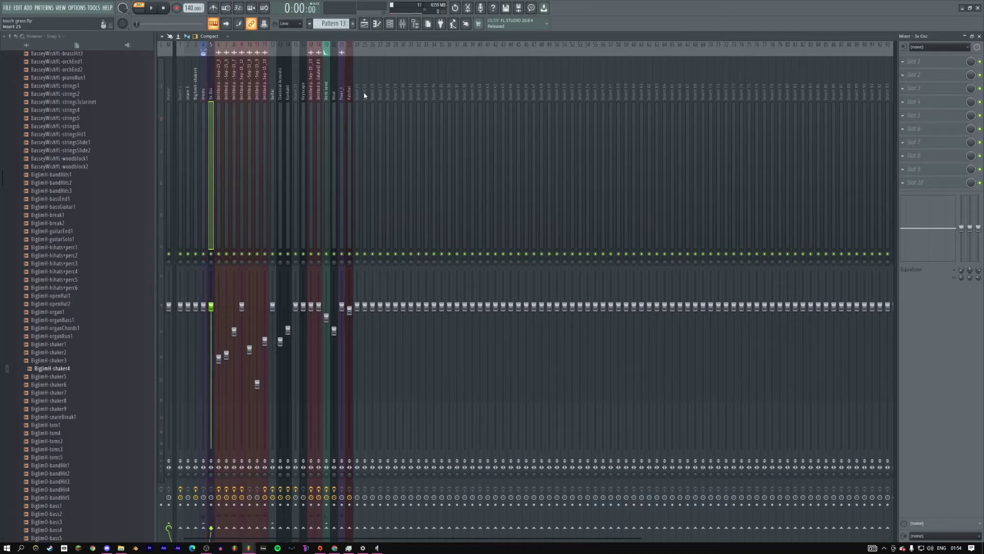
click(363, 91)
Step: Check the drum tracks' routing and sidechain the Drums track to the 3x Osc track
click(207, 94)
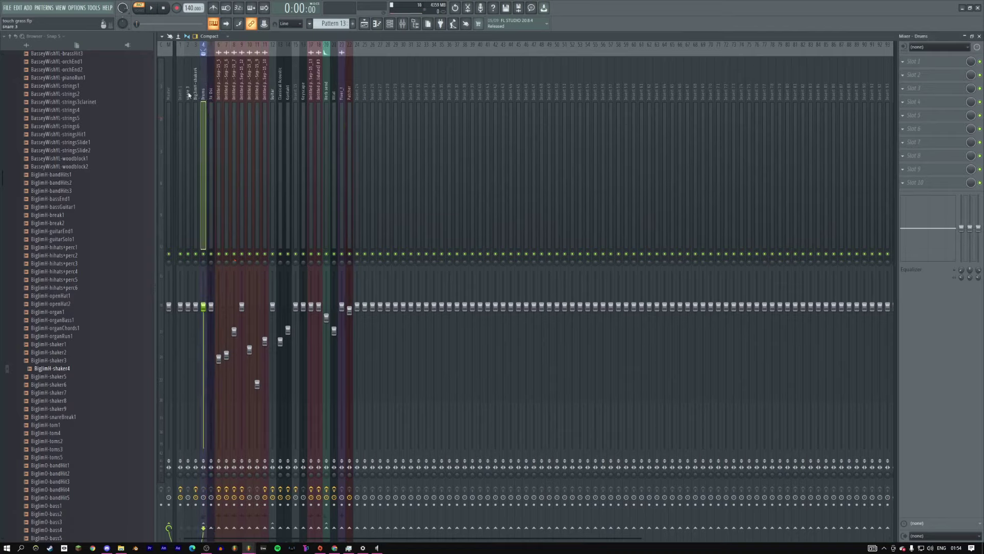
key(Left)
key(Left)
key(Left)
key(Right)
key(Right)
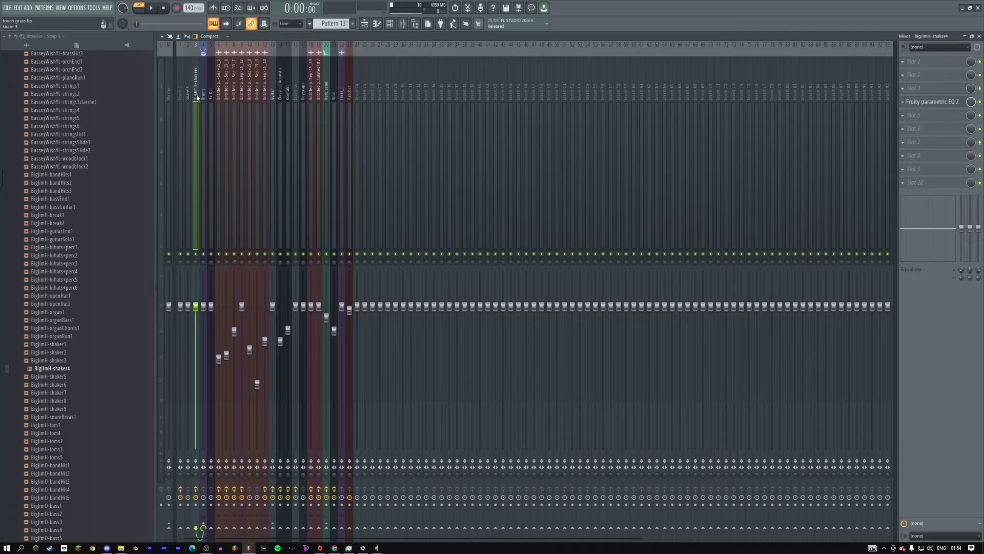
click(209, 97)
click(202, 94)
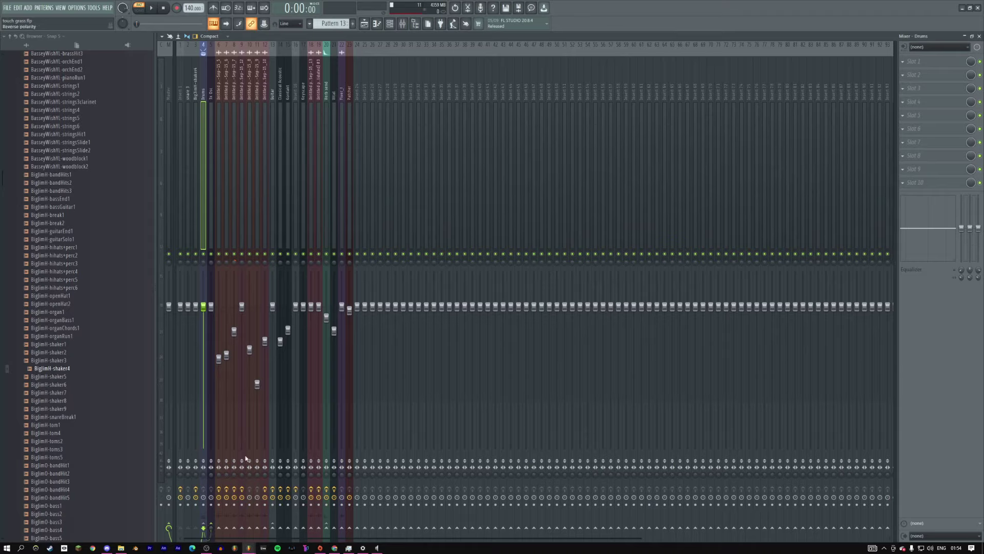
click(215, 102)
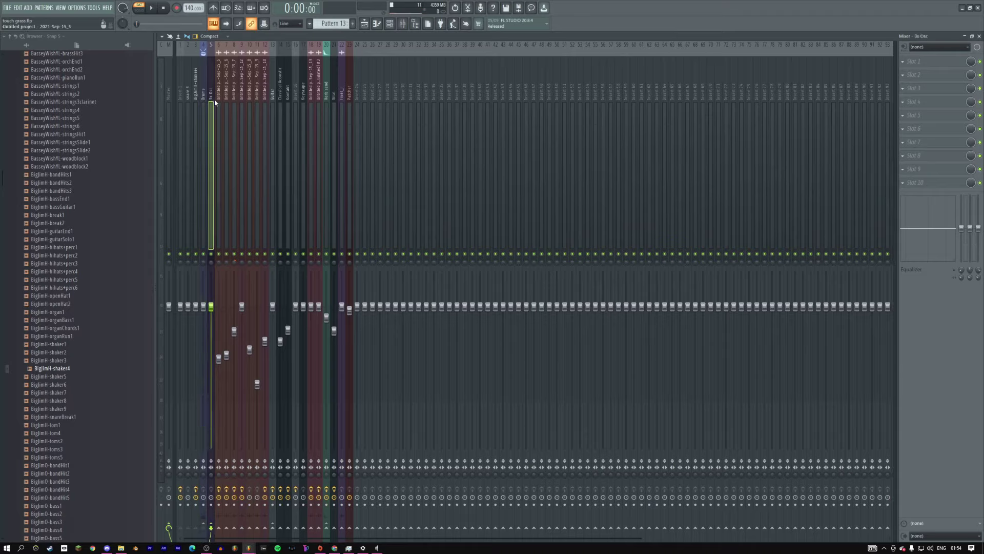
Step: Load Patcher in the 3x Osc track's third effect slot and add a Fruity Limiter to its map
click(937, 89)
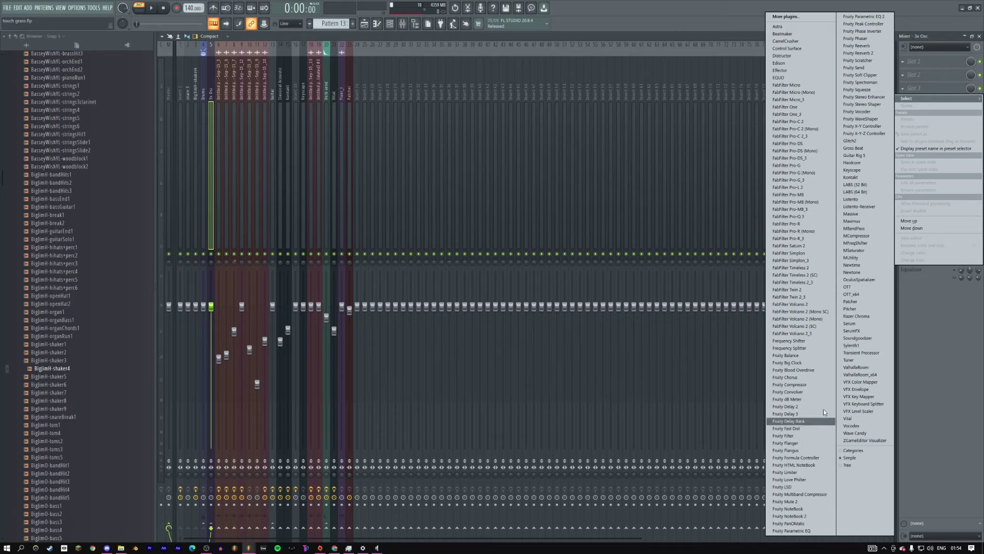
click(830, 312)
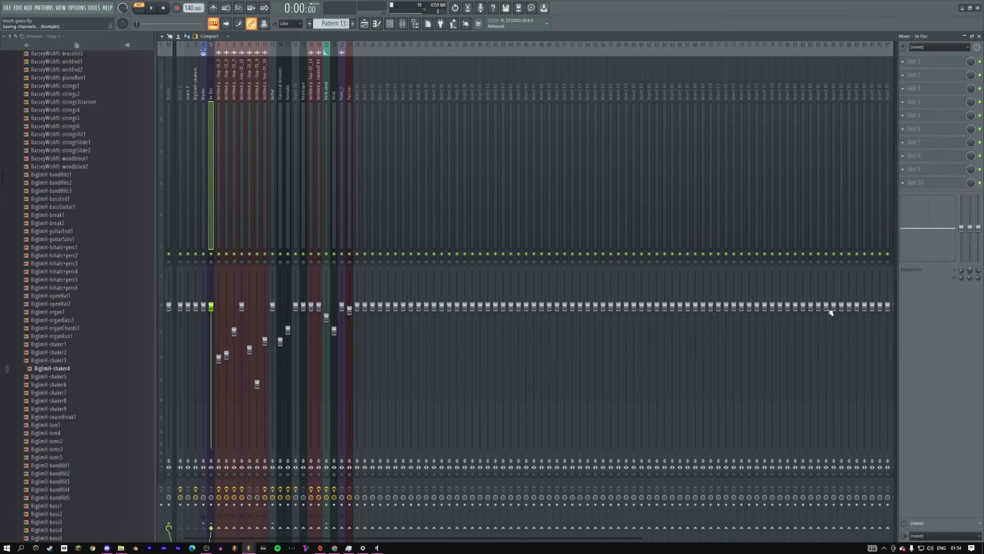
right_click(137, 137)
mouse_move(154, 147)
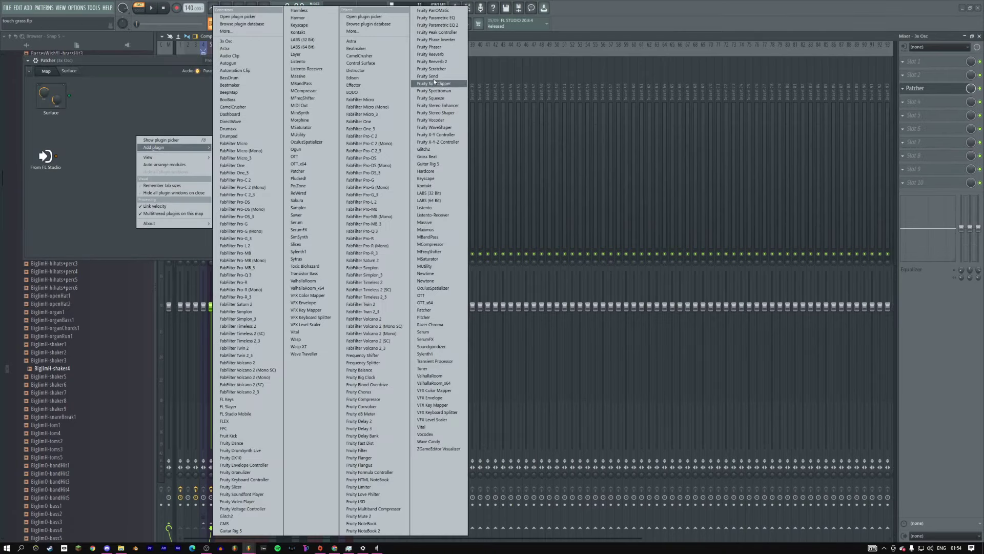
click(365, 487)
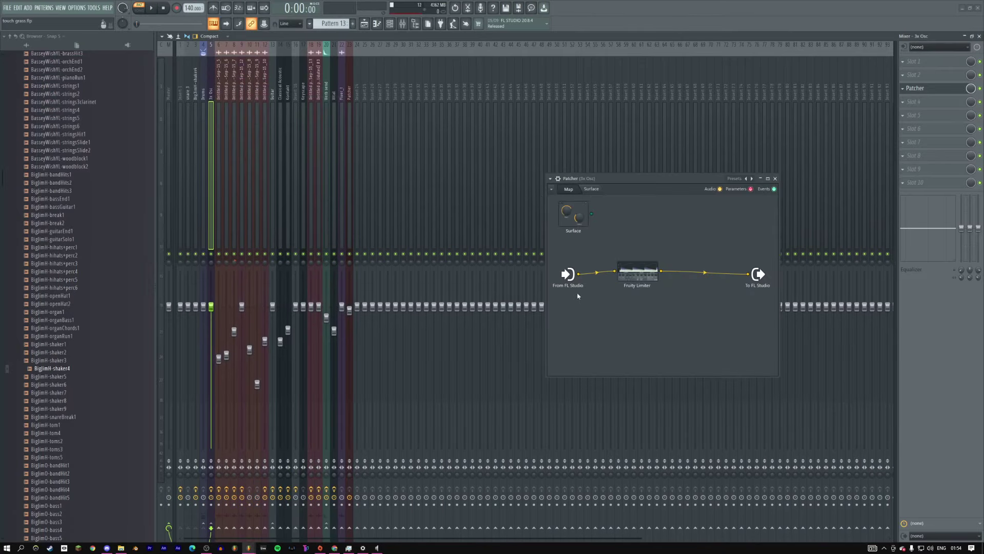
drag(638, 273, 685, 266)
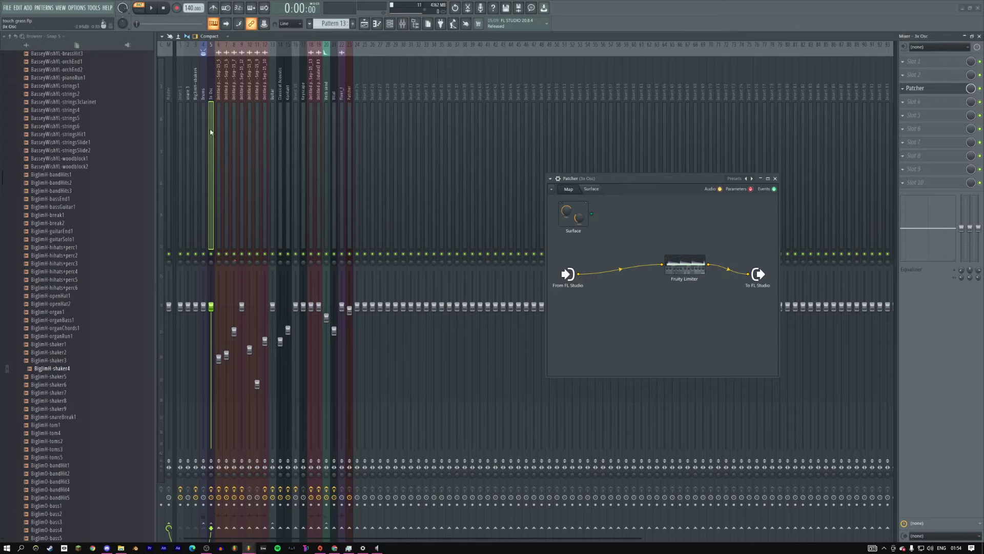
right_click(568, 282)
click(568, 277)
right_click(571, 271)
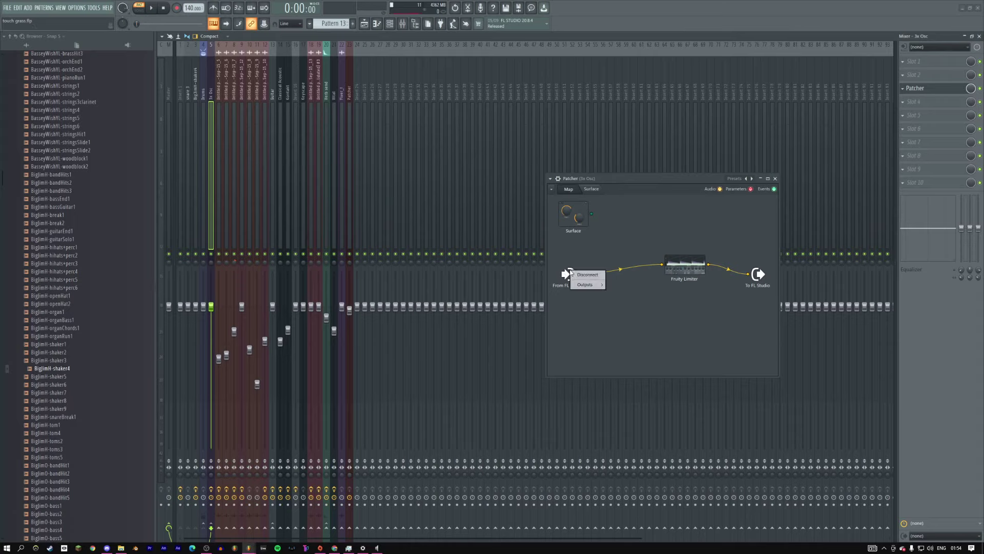
click(587, 258)
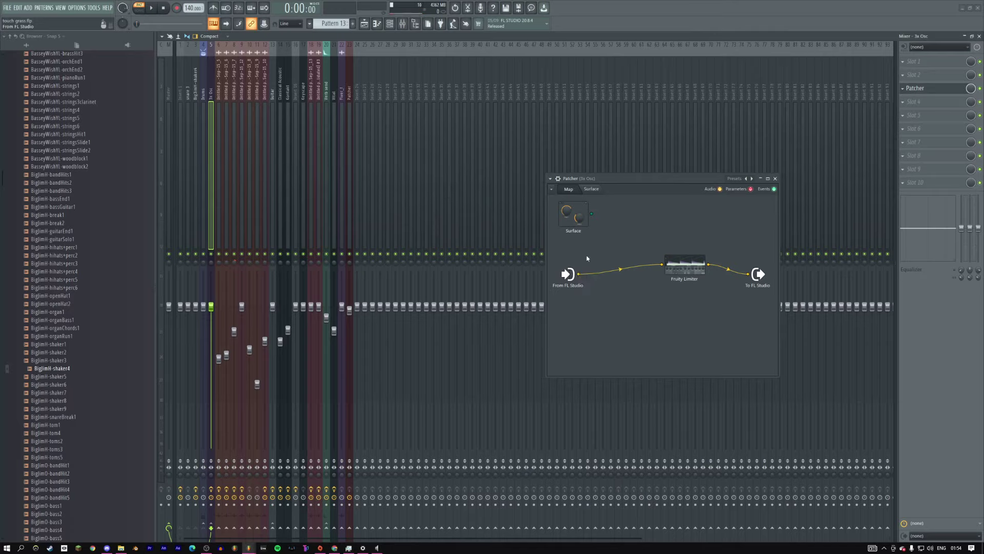
click(200, 93)
click(212, 96)
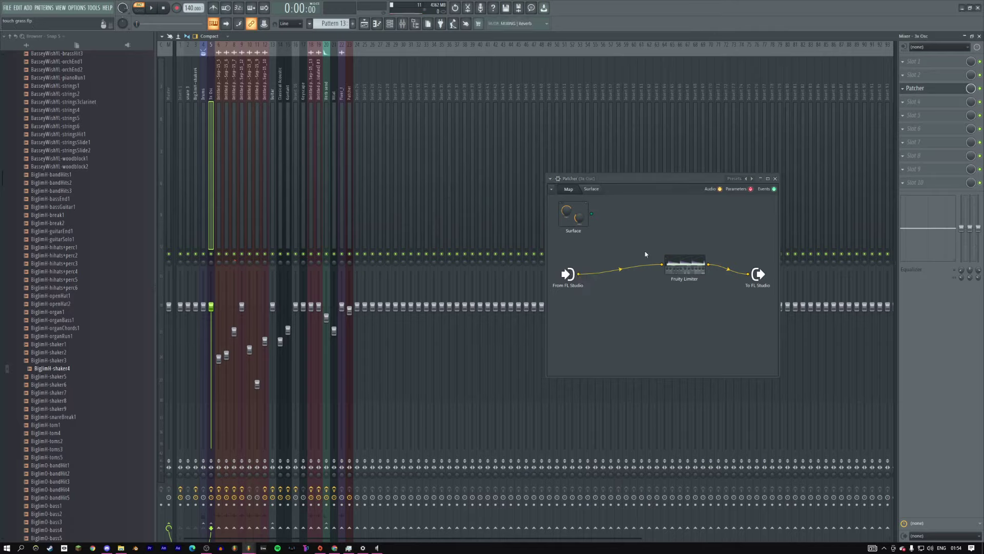
Step: Activate the Drums audio output on Patcher's From FL Studio node
drag(684, 267, 676, 271)
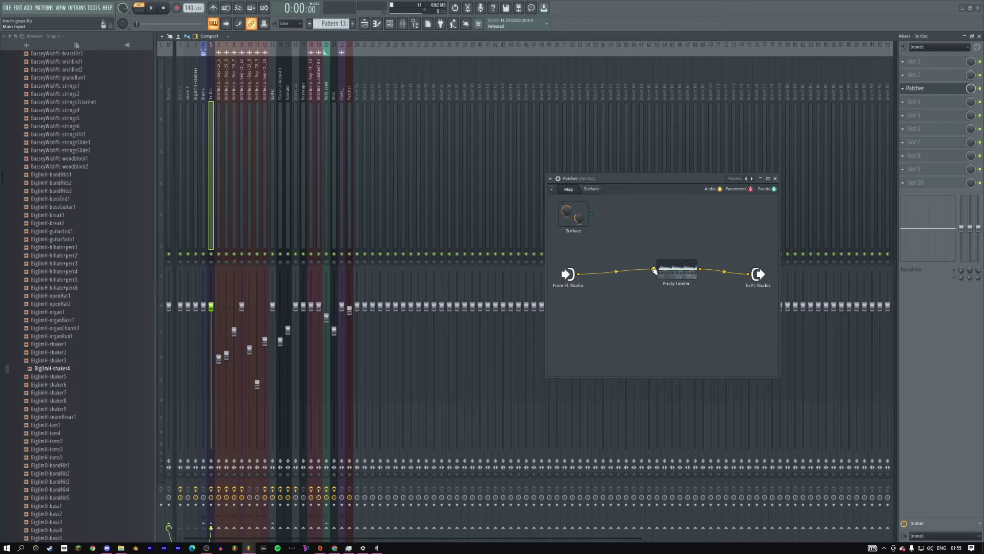
right_click(654, 270)
right_click(573, 275)
mouse_move(619, 293)
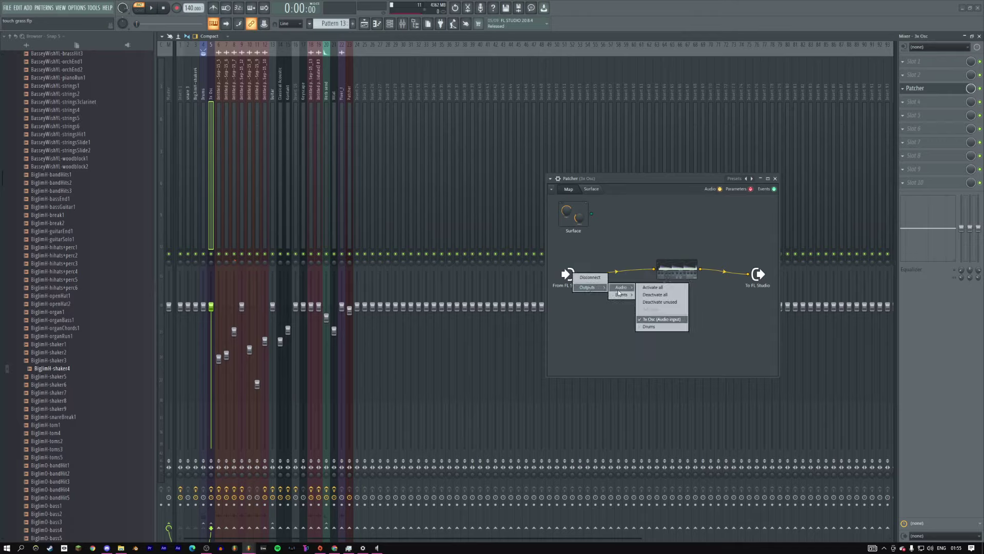
click(655, 326)
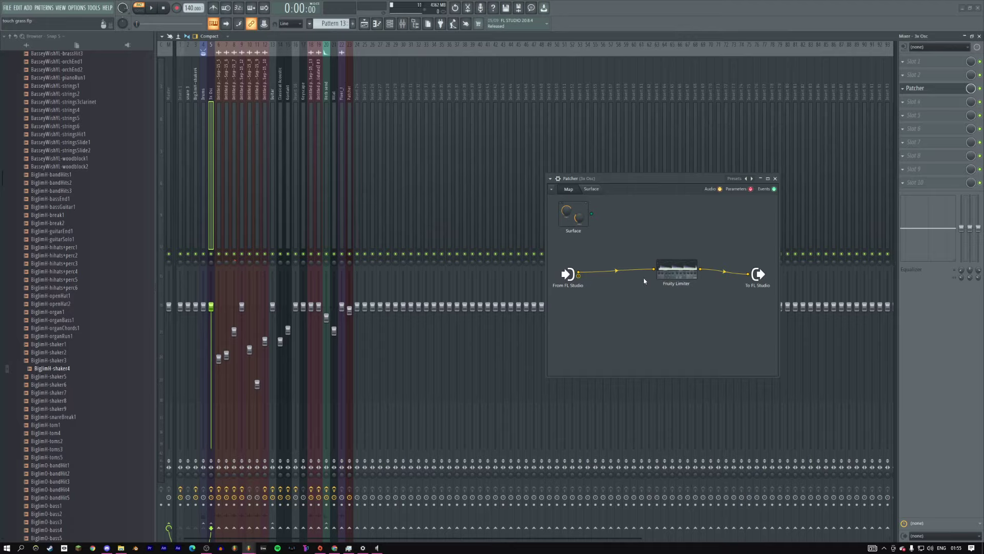
Step: Activate a second audio input on the Fruity Limiter, connect the Drums output to it, and open the limiter
right_click(674, 267)
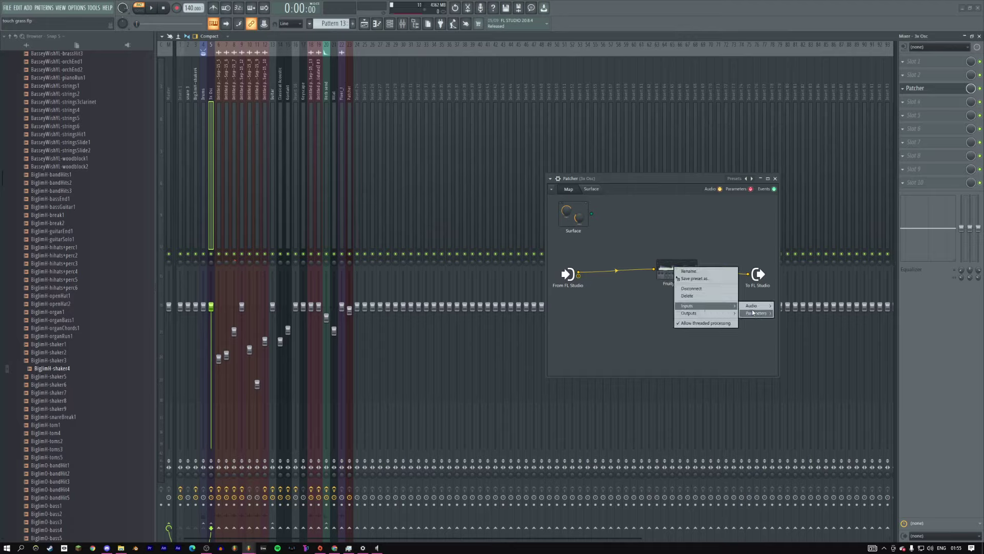
mouse_move(753, 312)
click(791, 336)
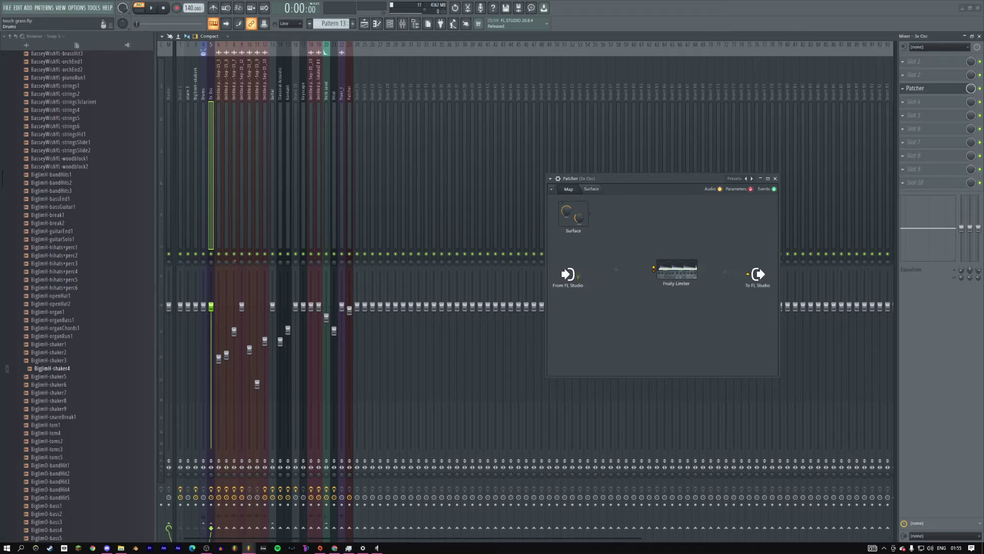
click(678, 272)
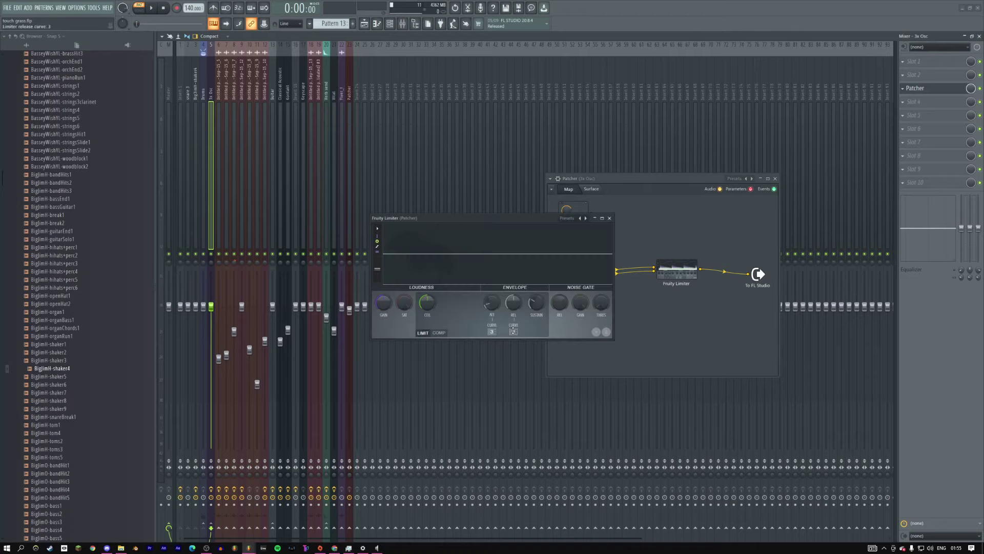
Step: Configure the Fruity Limiter as a sidechained compressor, setting its sidechain input, ratio, threshold and gain while the pattern plays
click(513, 330)
click(438, 332)
click(513, 332)
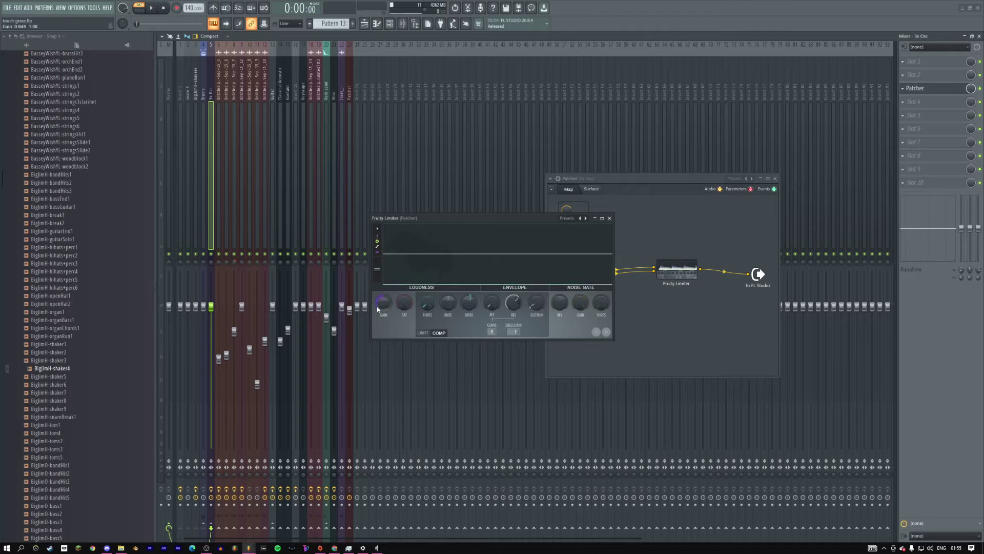
key(space)
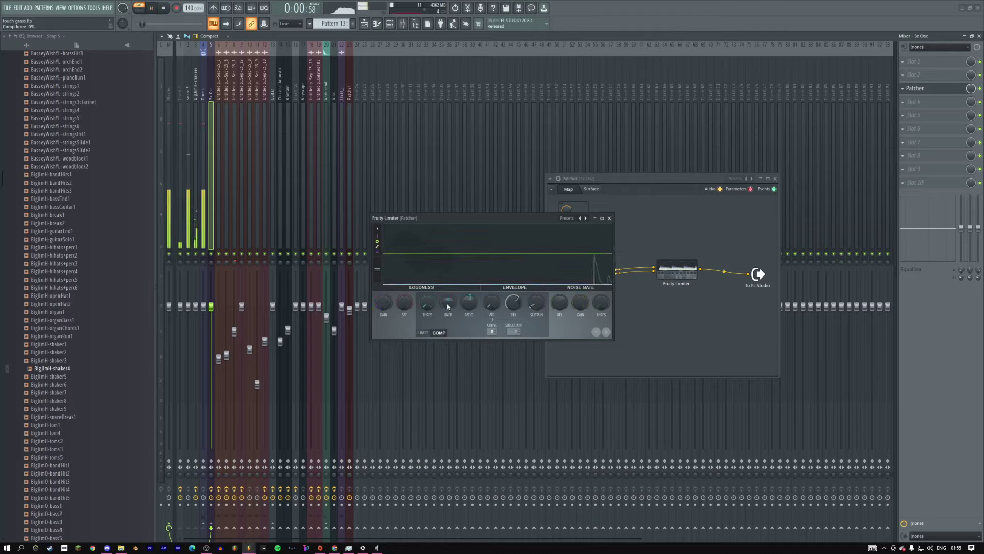
drag(466, 303, 466, 304)
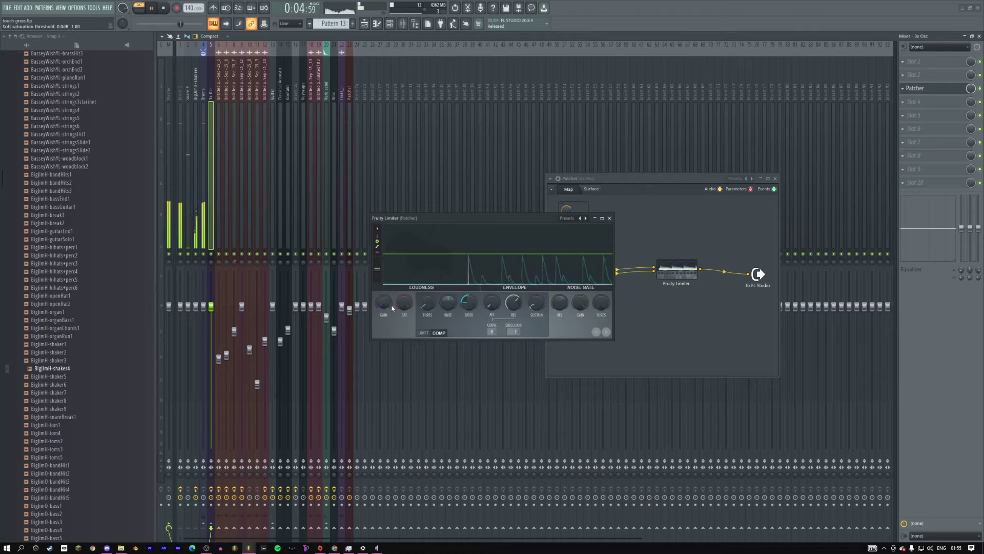
drag(383, 302, 386, 307)
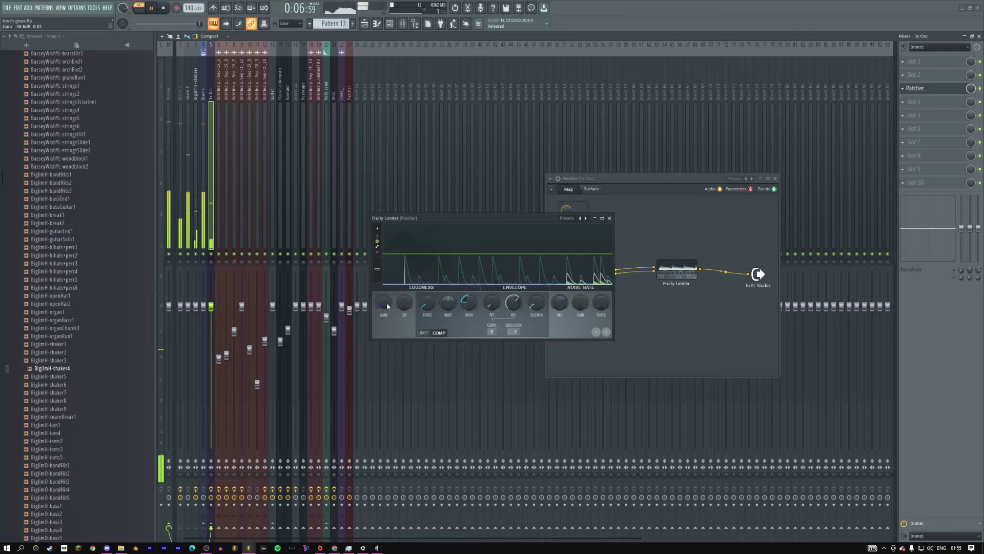
Step: Audition the pattern and refine the compressor, shortening the release to about 59 ms and setting the threshold to about -31 dB
key(space)
key(space)
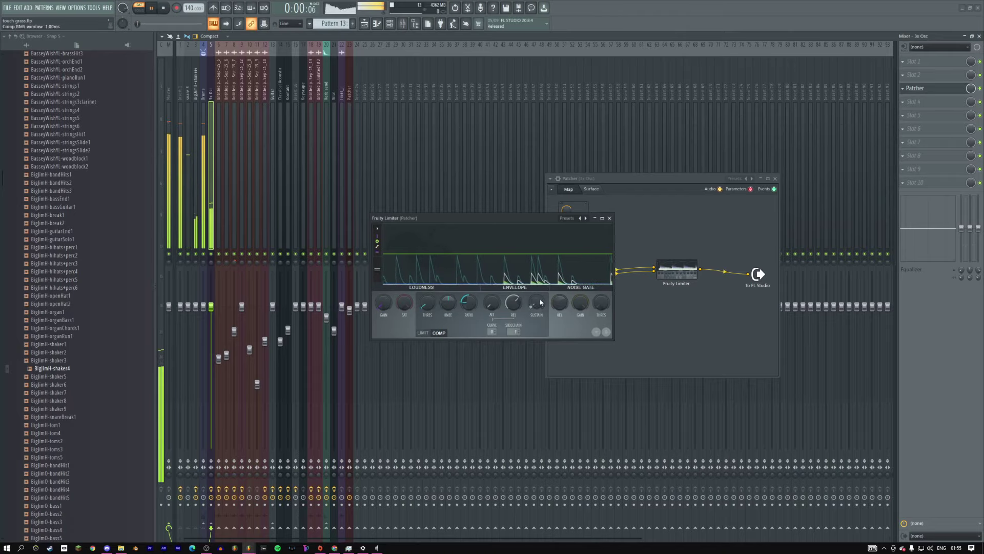
key(space)
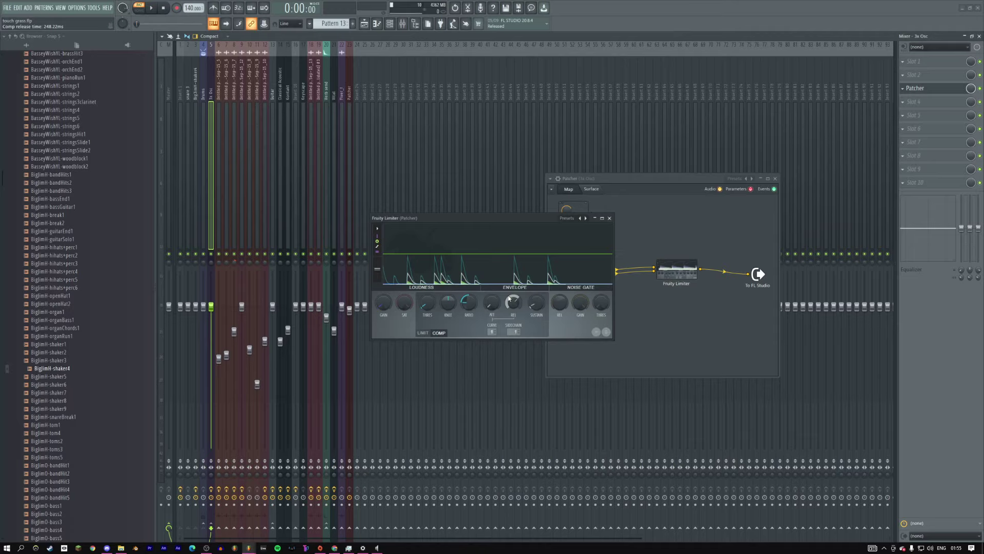
key(space)
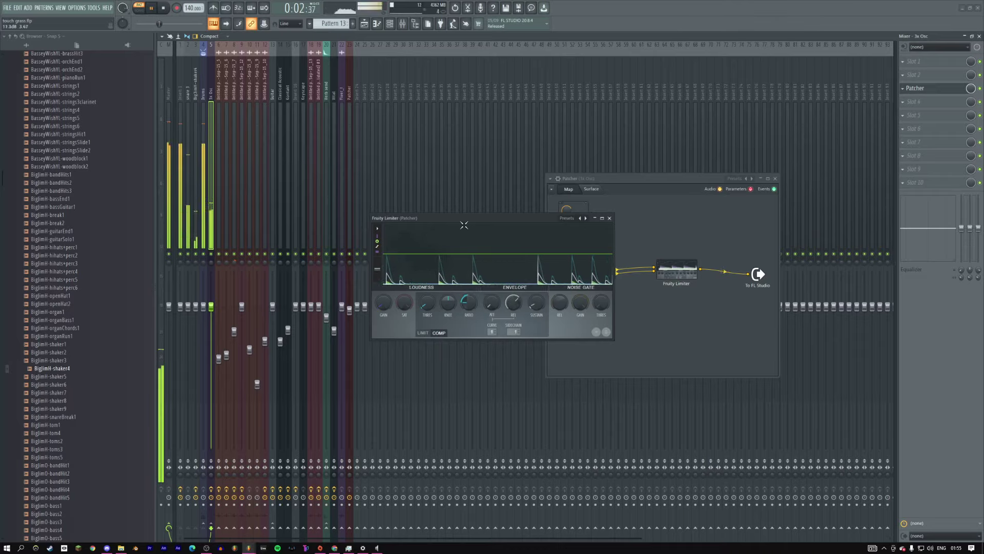
click(192, 96)
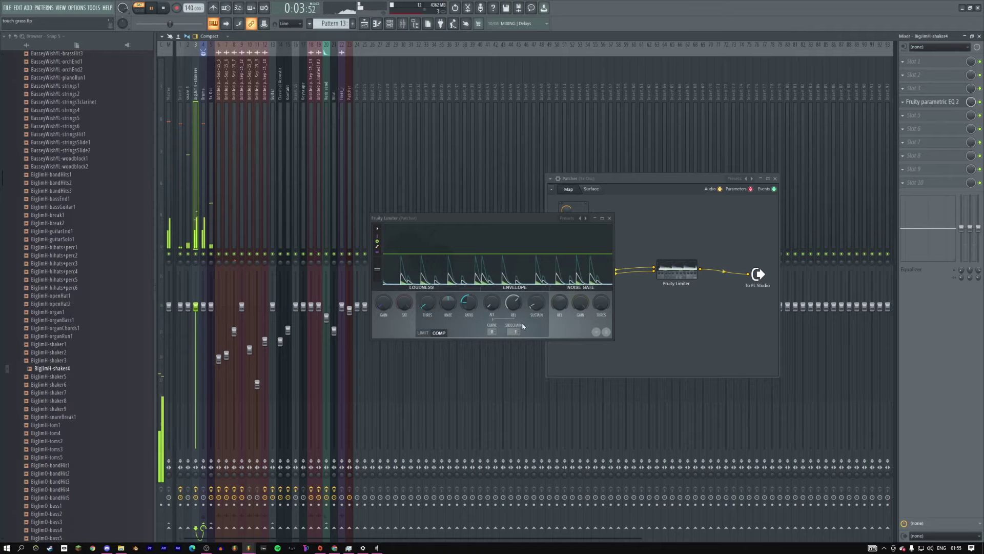
drag(513, 302, 513, 297)
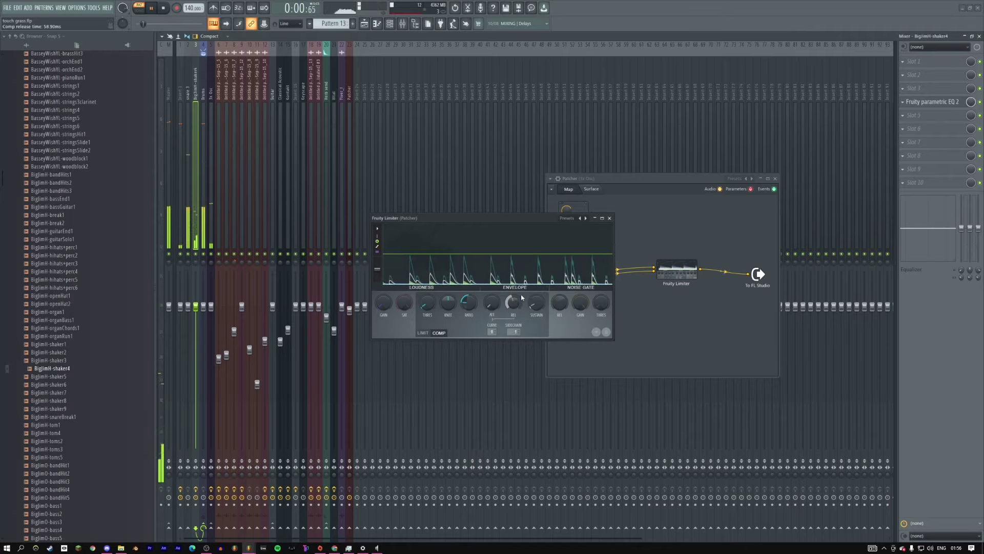
drag(427, 302, 428, 307)
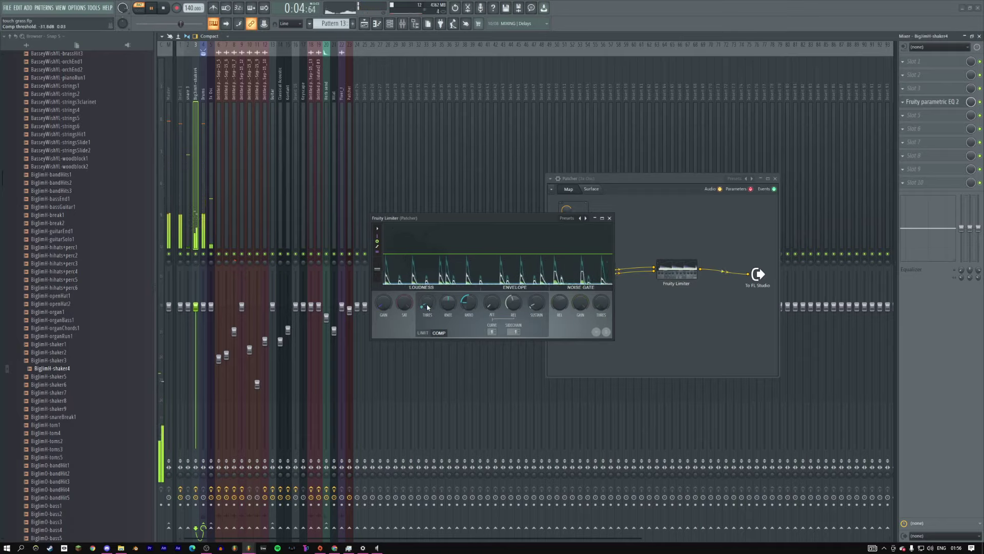
Step: Insert a Fruity Parametric EQ 2 after the Fruity Limiter in the 3x Osc track's Patcher and route it to the output
click(929, 142)
key(Escape)
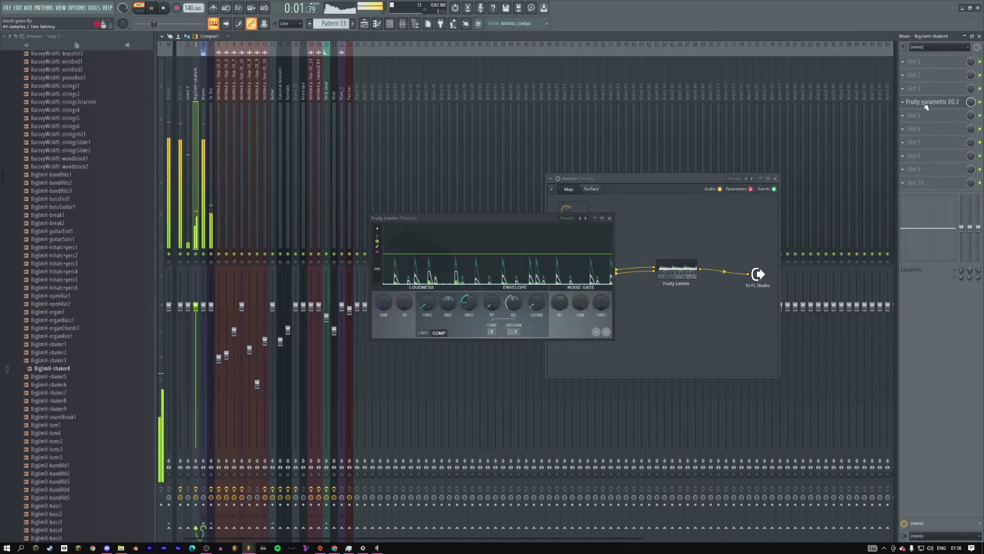
click(699, 268)
right_click(699, 268)
mouse_move(719, 279)
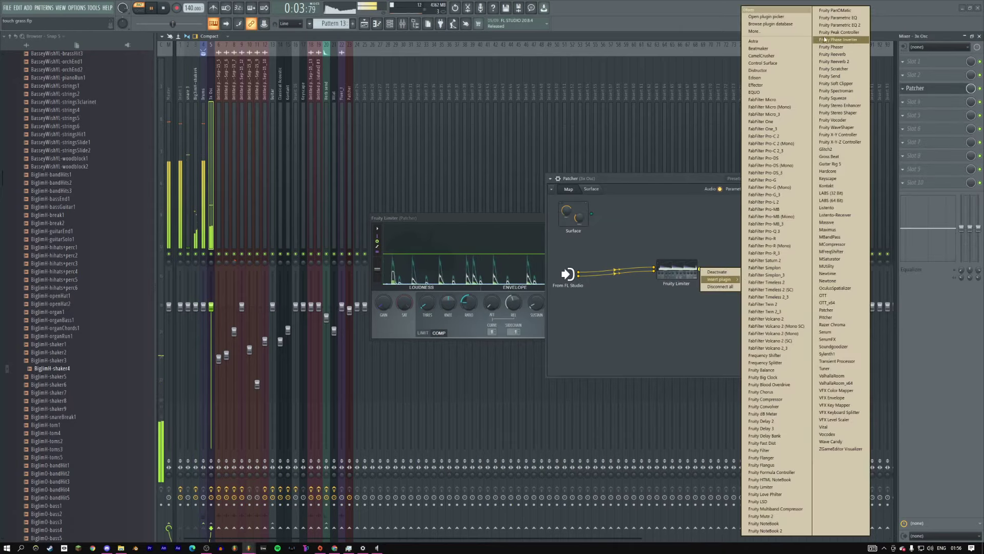
click(832, 24)
drag(638, 274, 677, 321)
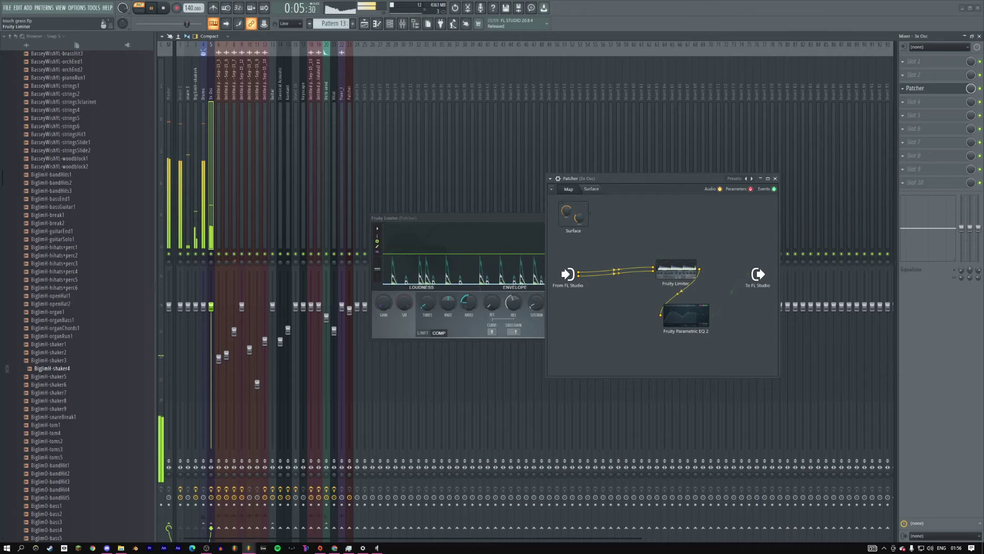
Step: Change the Patcher EQ's band 1 to High pass and move its cutoff up into the midrange, closing the plugin windows
double_click(676, 320)
right_click(392, 273)
mouse_move(403, 293)
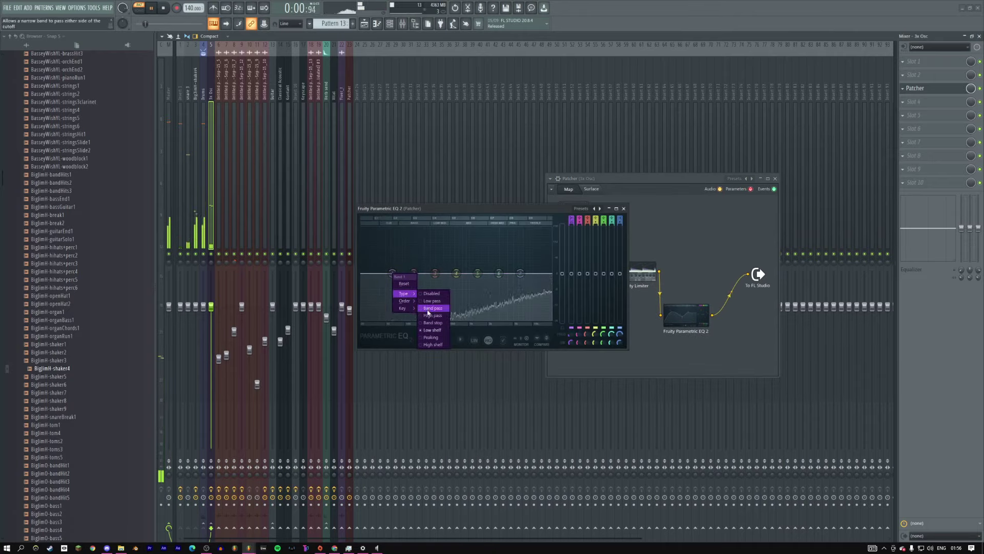
click(428, 314)
drag(392, 272, 462, 272)
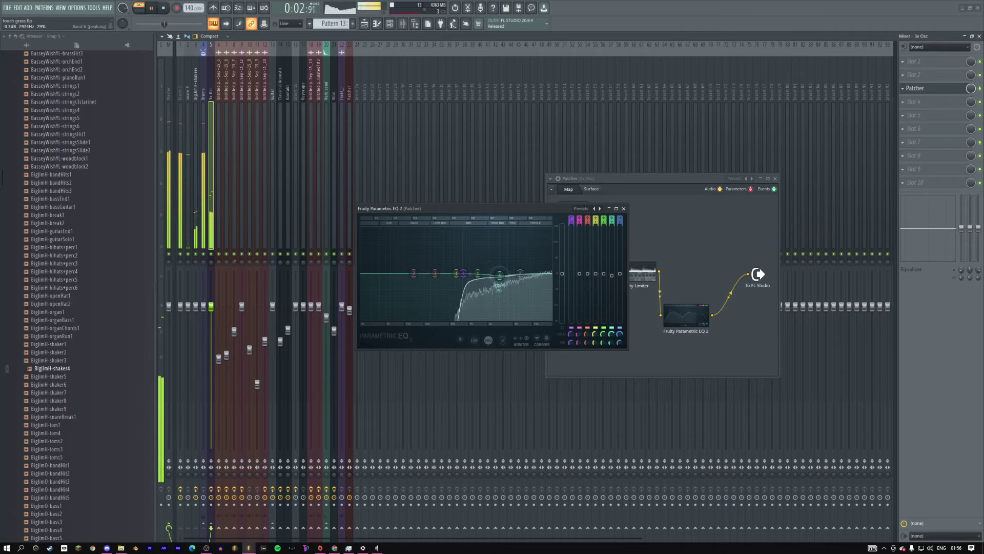
click(623, 209)
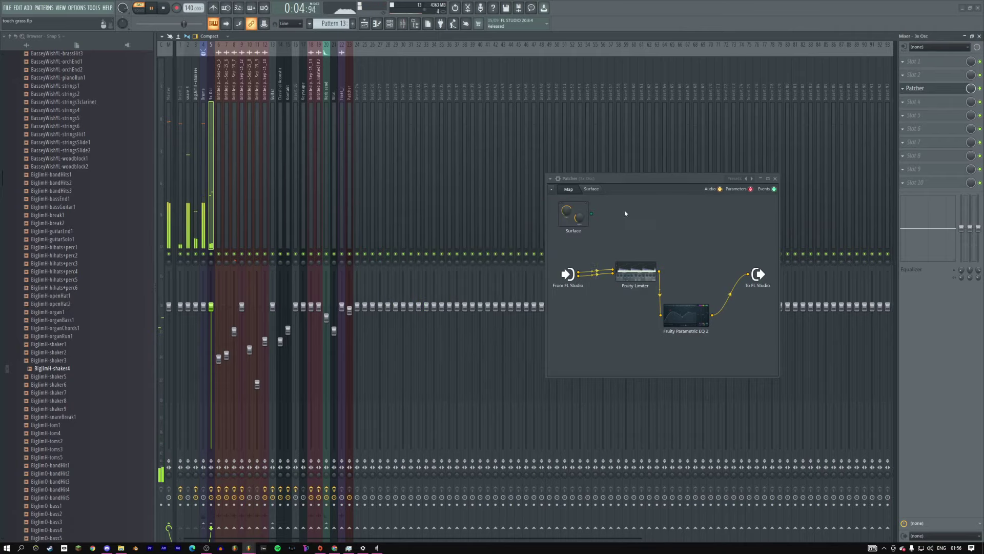
click(775, 178)
Step: Play the arrangement in song mode and lower the 3x Osc mixer track's volume to about -5 dB
key(F5)
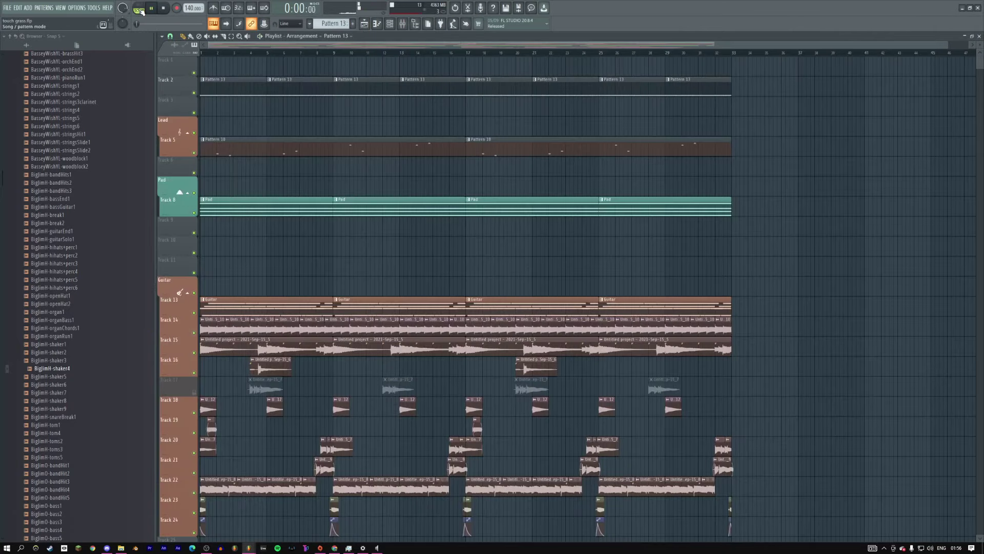
key(F9)
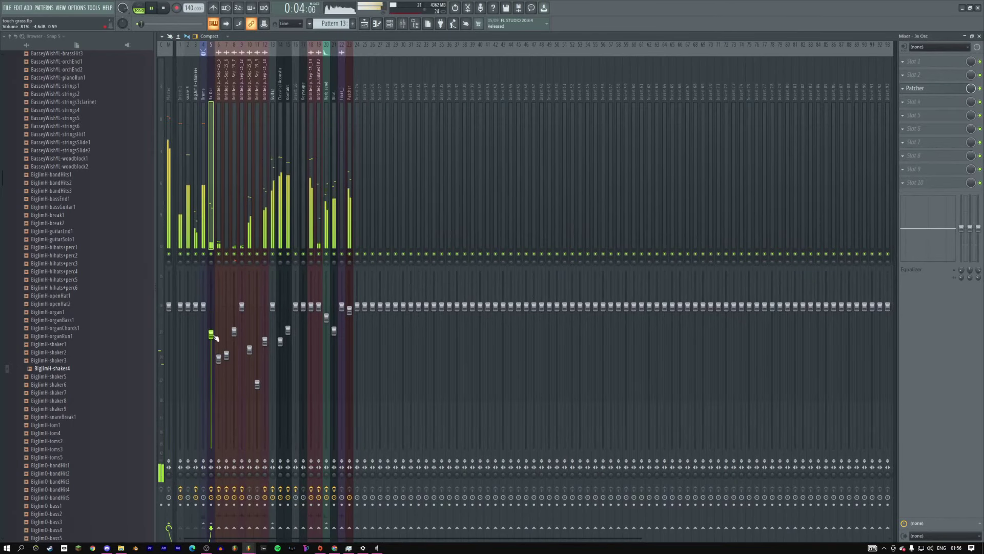
Step: Add Maximus to slot 4 of the Drums mixer track and move its window to the middle of the mixer
click(201, 92)
click(914, 102)
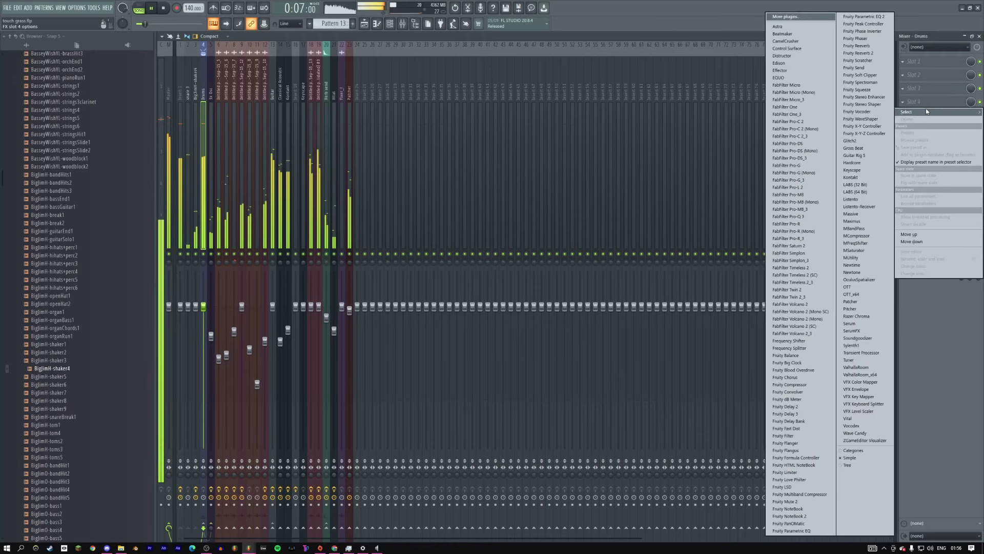
click(854, 222)
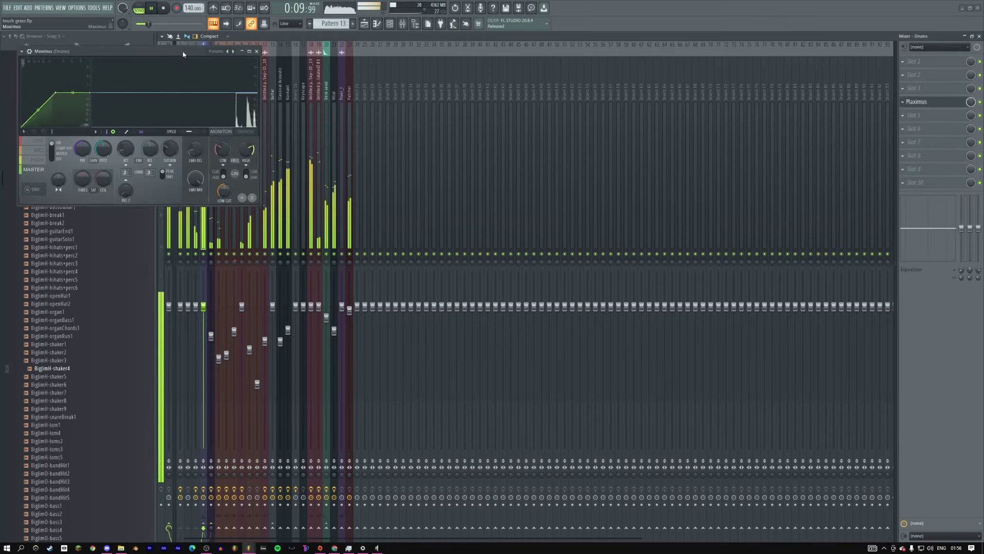
drag(184, 54, 618, 157)
Step: Shape the Maximus master band's compression curve by pulling its knee down, and adjust the post gain
drag(489, 195, 465, 218)
drag(537, 251, 538, 245)
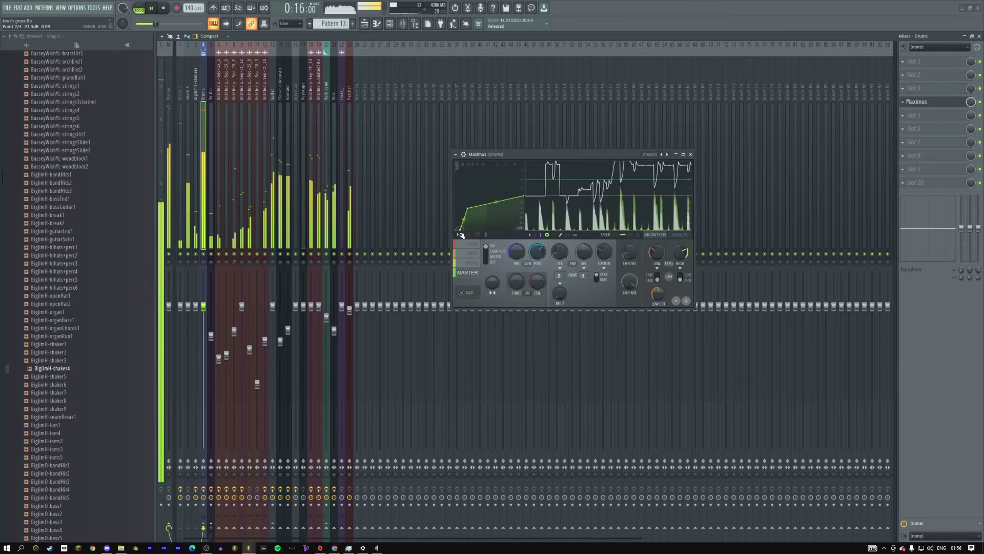
drag(465, 214, 460, 229)
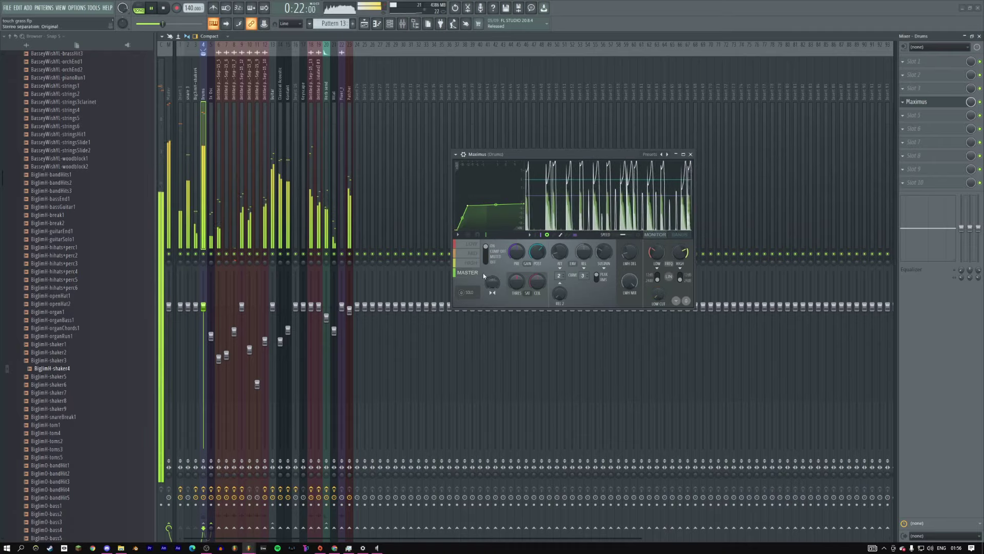
Step: Bend the Maximus low band's curve into gentle compression, then close the plugin window
click(472, 244)
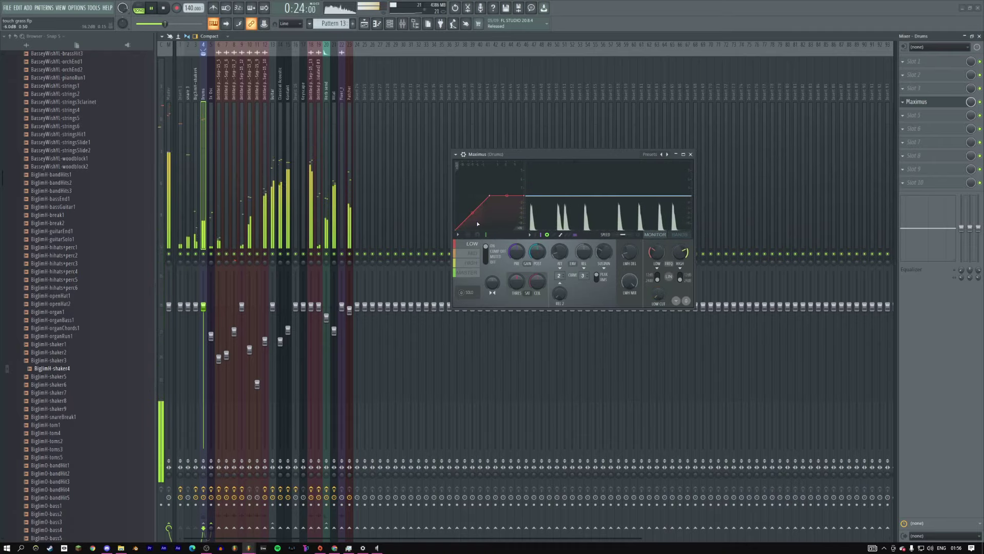
drag(490, 194, 468, 211)
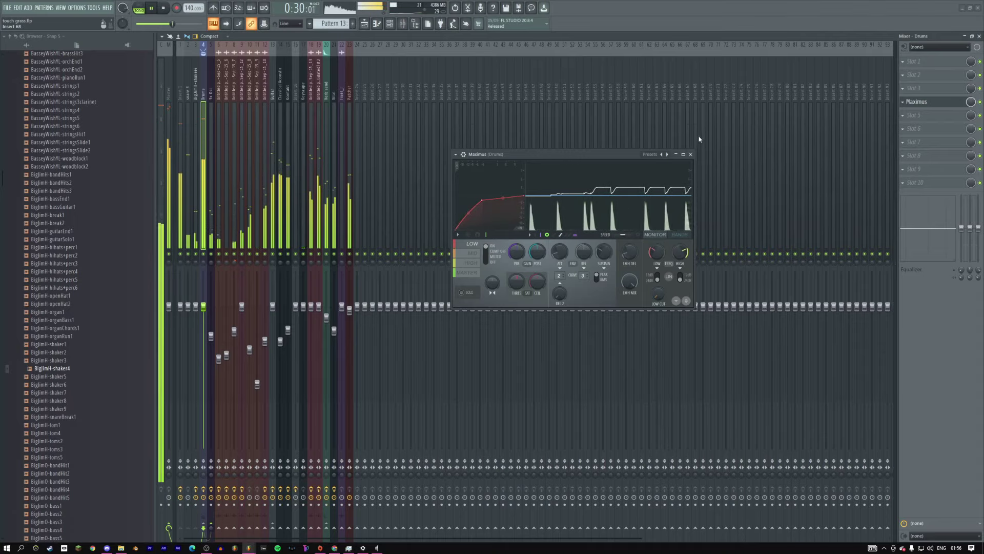
click(691, 155)
Step: Check the Fruity Parametric EQ 2 curve on the Kontakt mixer track
click(287, 98)
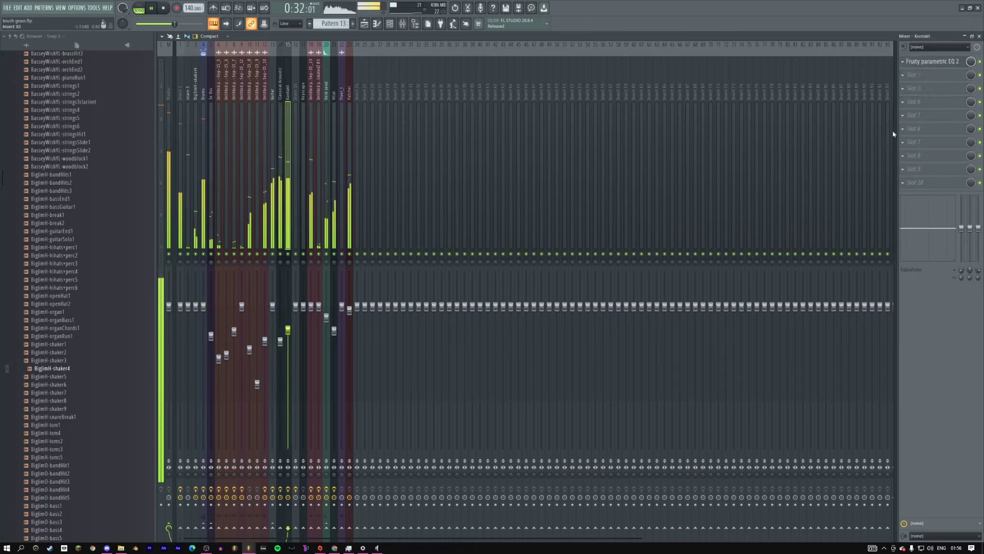
click(930, 67)
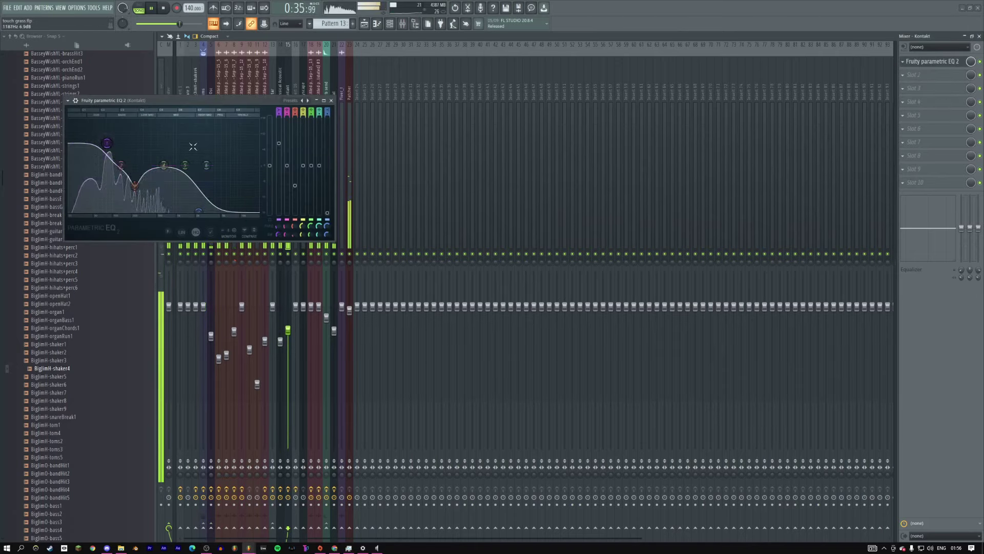
click(331, 100)
Step: Clear the clap 4 channel's steps in the channel rack
key(F6)
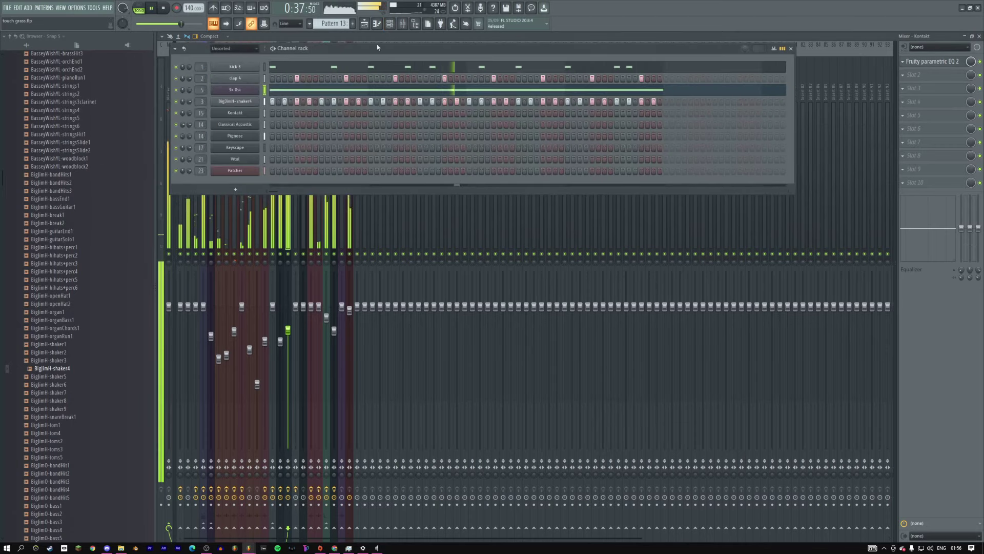
click(265, 78)
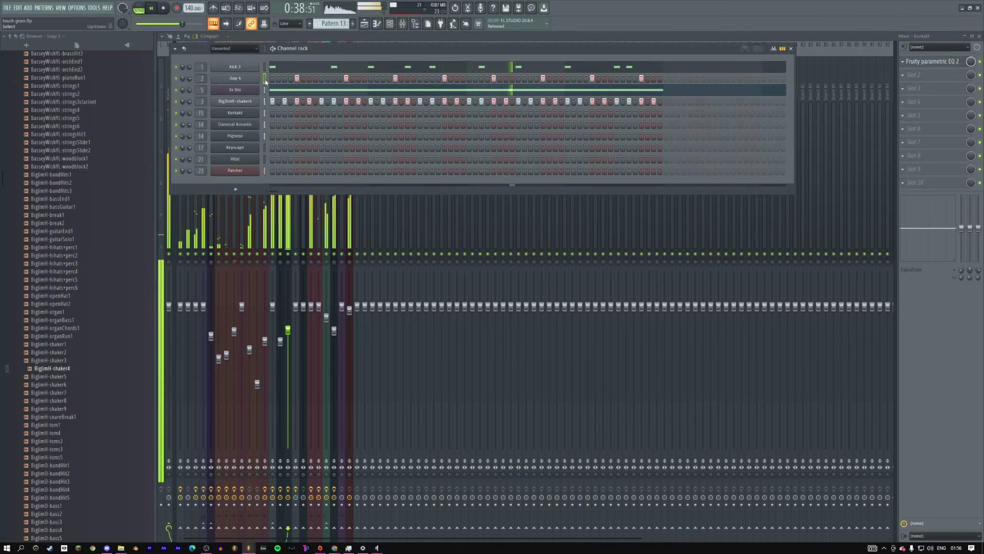
Step: Raise the volume multiplier of the BigJimH-shaker4 channel to about 9.5 dB in its channel settings
click(255, 104)
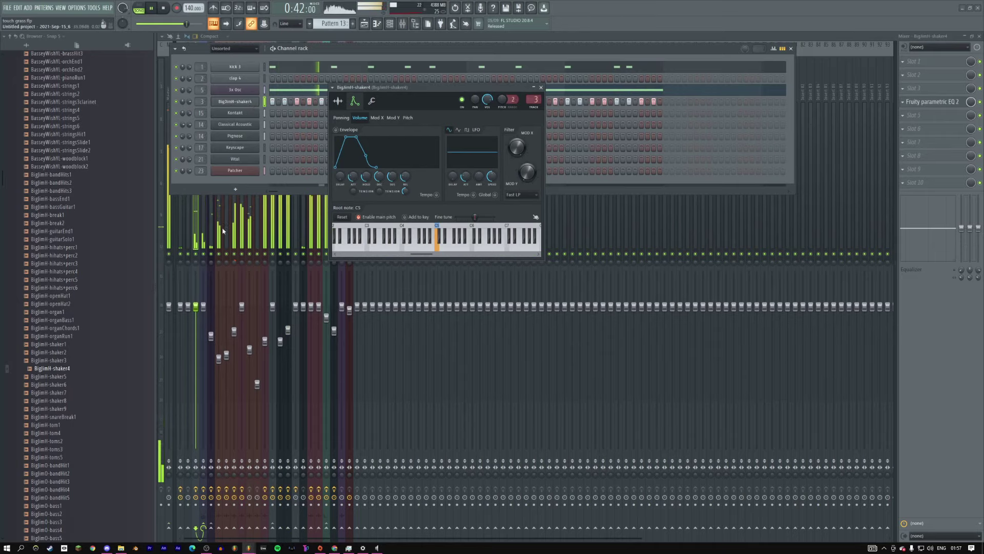
key(F6)
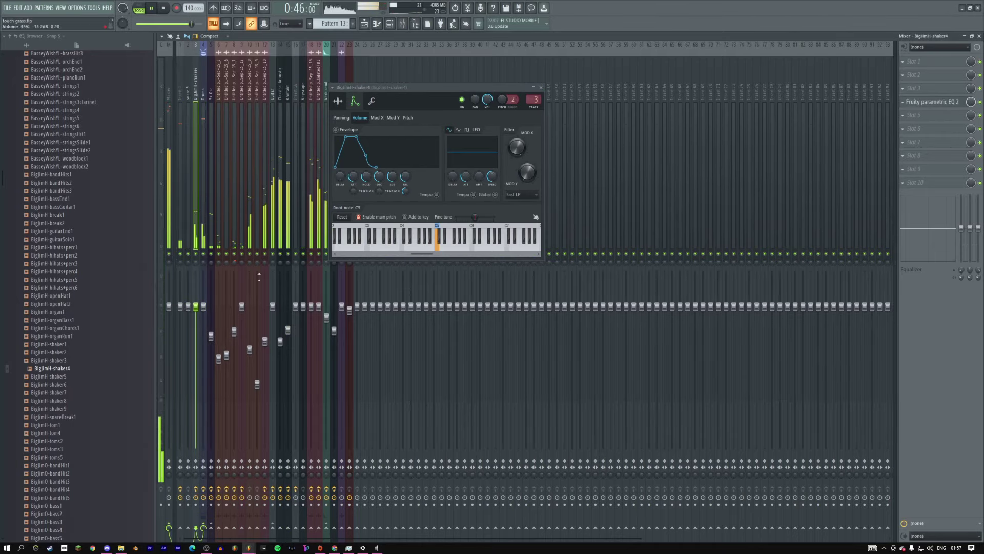
click(372, 101)
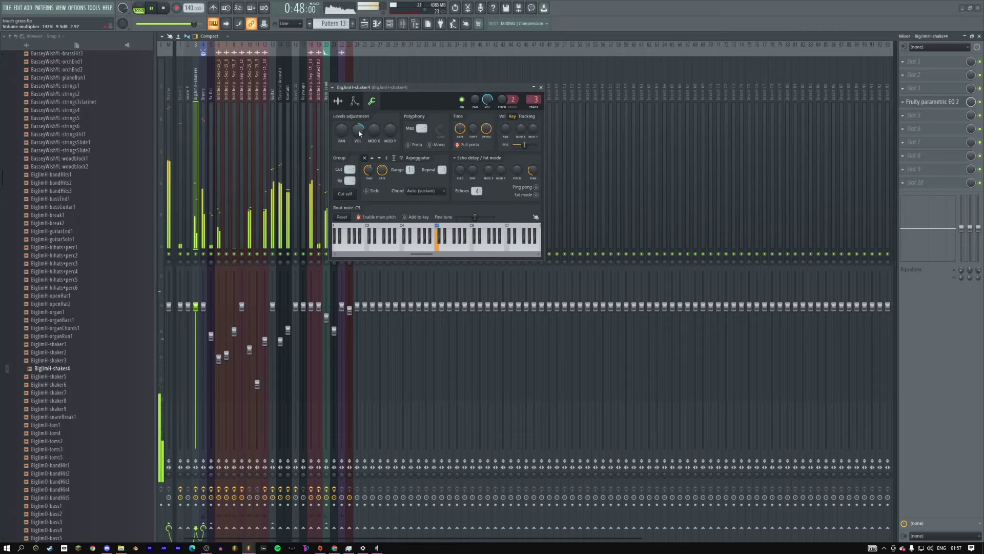
key(Escape)
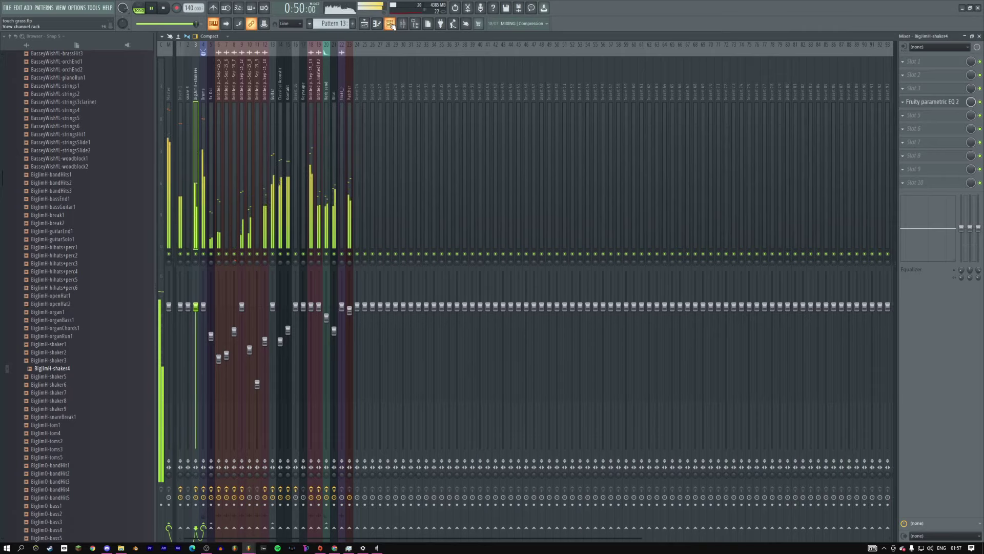
Step: Place one-step clap 4 notes on C5 at step 9 of each of the four bars in the piano roll
key(F6)
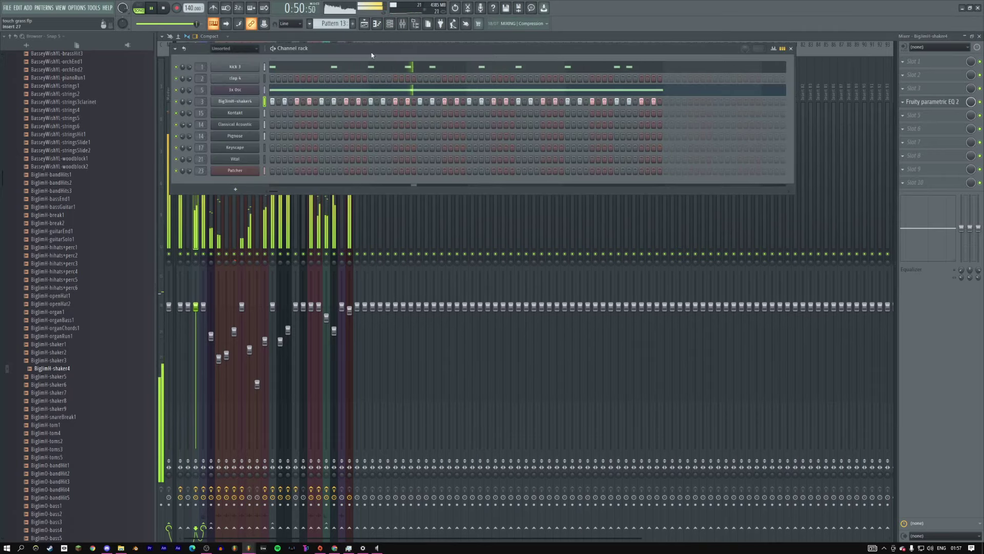
right_click(260, 78)
click(282, 81)
click(215, 194)
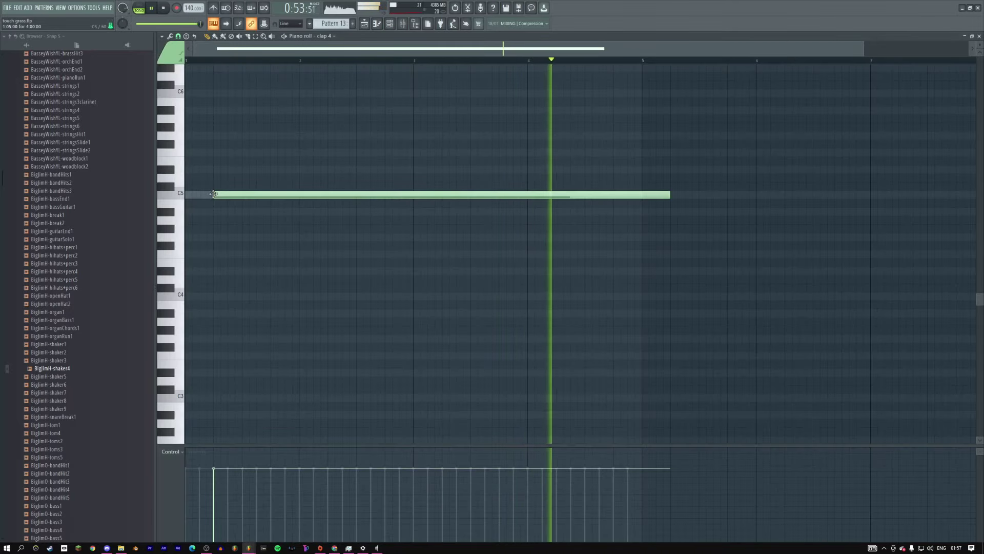
right_click(242, 194)
click(245, 195)
click(358, 194)
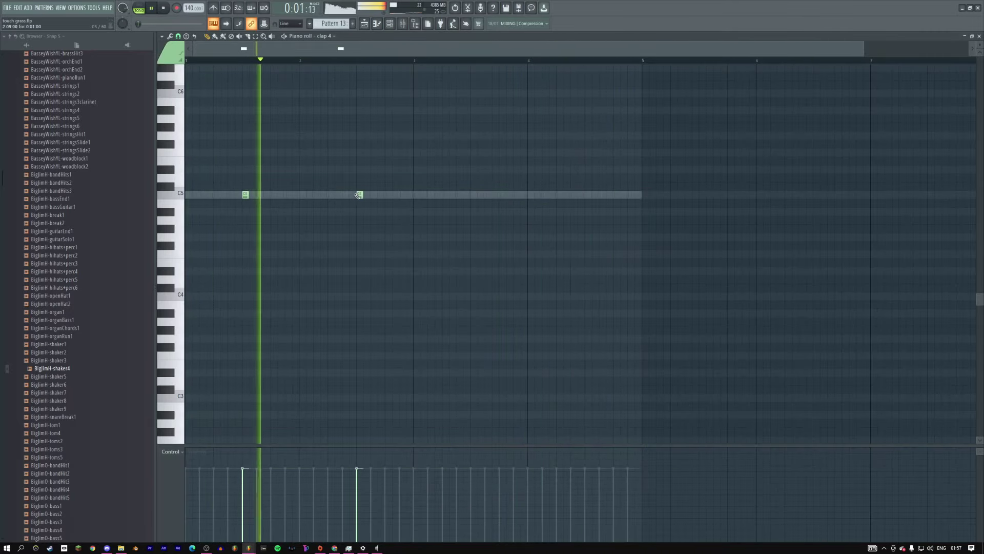
click(473, 194)
click(588, 194)
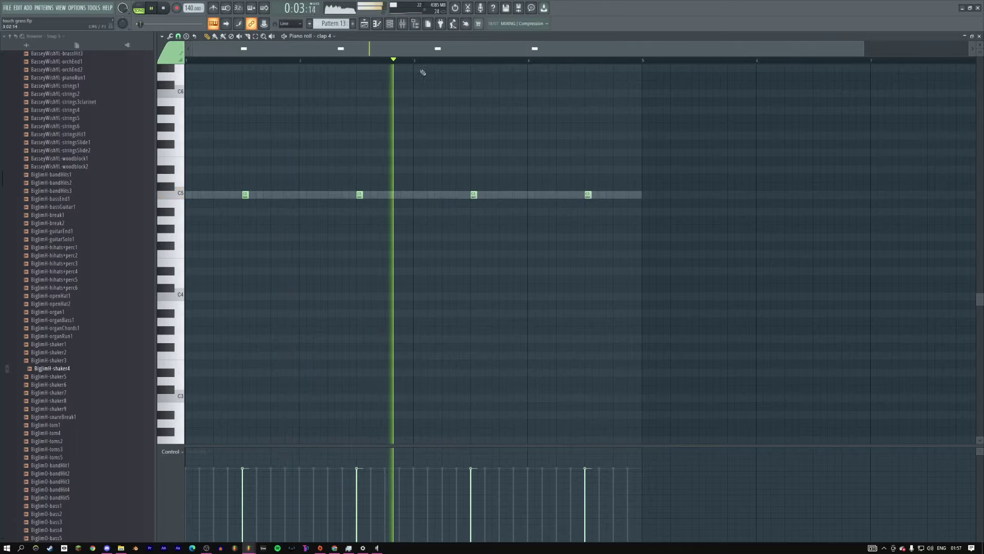
Step: Delete all kick 3 notes in the piano roll except the one at the start of bar 1
key(F6)
click(303, 66)
drag(639, 174, 251, 200)
key(Delete)
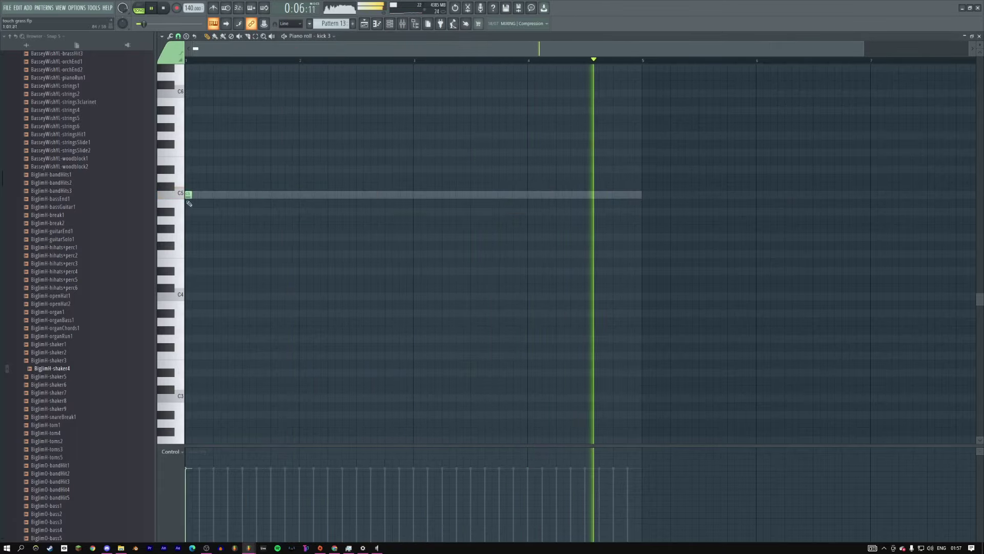
Step: Add kick 3 notes on C5 at steps 1 and 7 of bar 2, keeping no extra kick in bar 1
click(231, 195)
key(space)
click(301, 194)
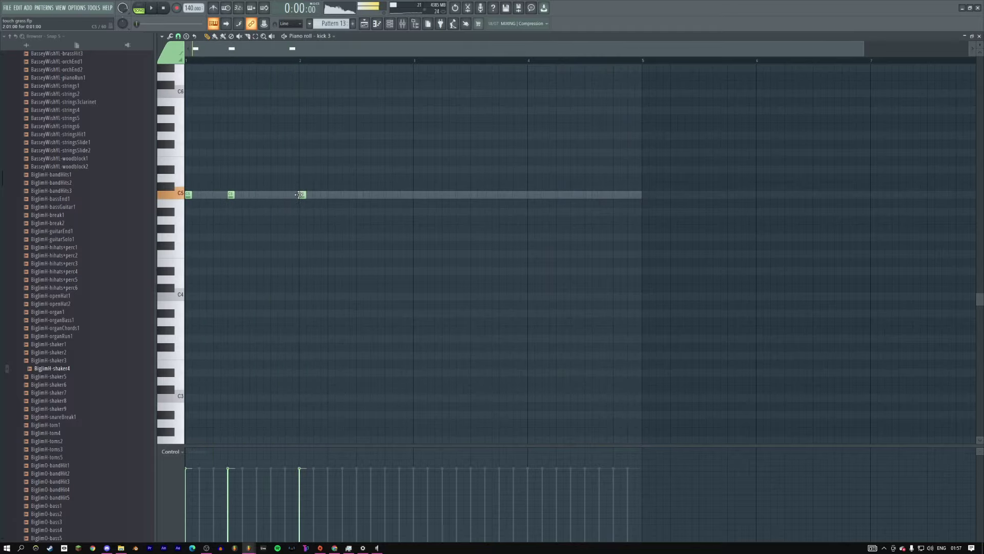
key(space)
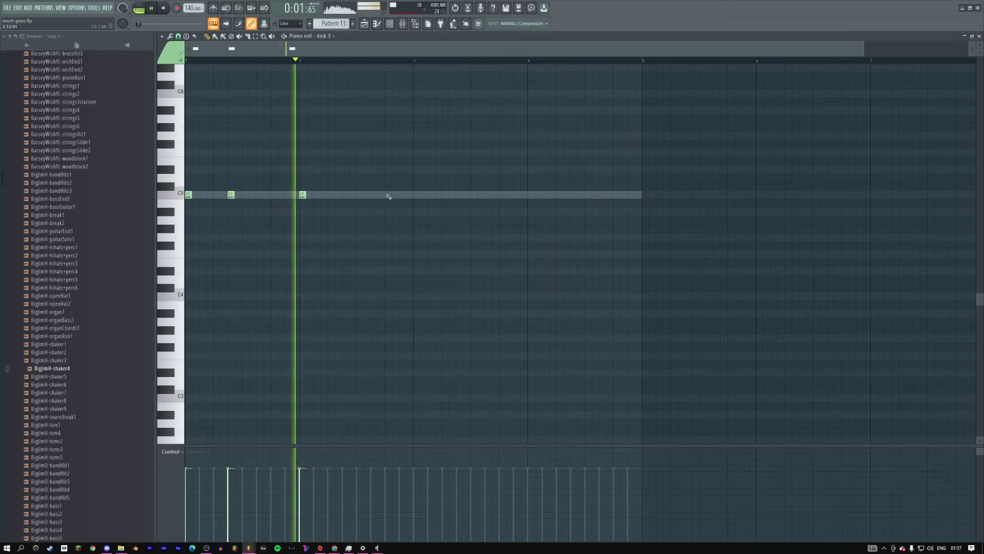
click(345, 195)
right_click(231, 194)
key(space)
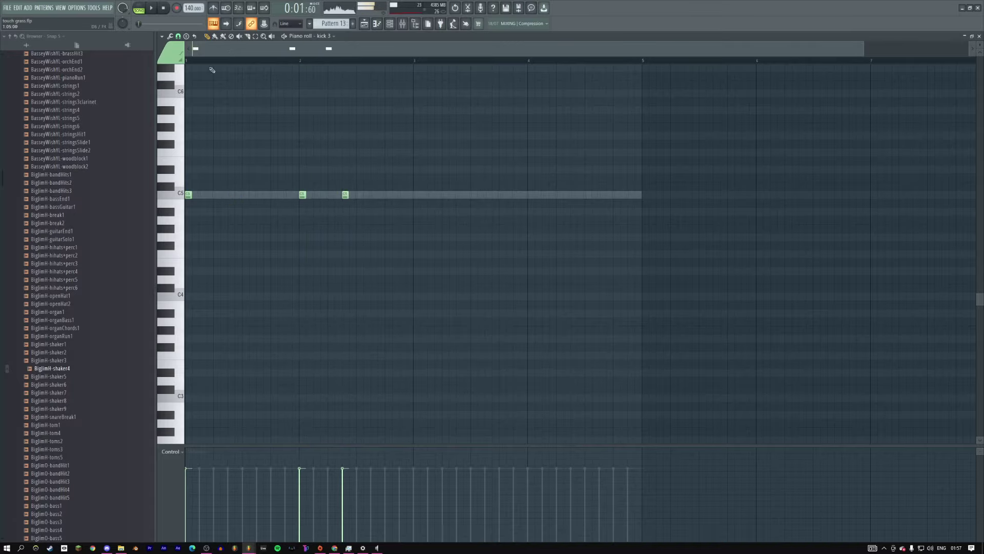
key(space)
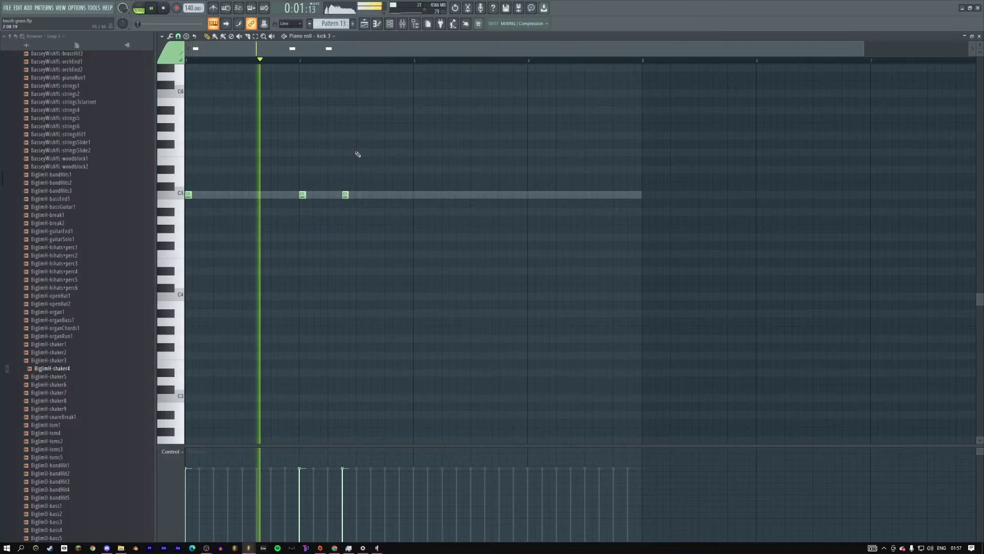
Step: Add kick 3 notes on C5 at step 13 of bar 2 and at steps 1 and 7 of bar 4
click(388, 194)
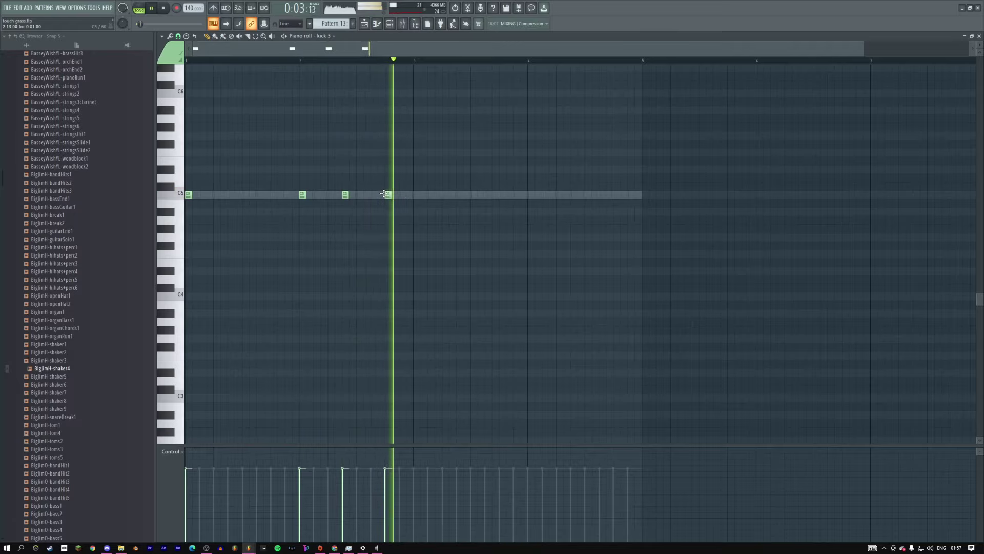
click(531, 195)
click(575, 194)
right_click(575, 196)
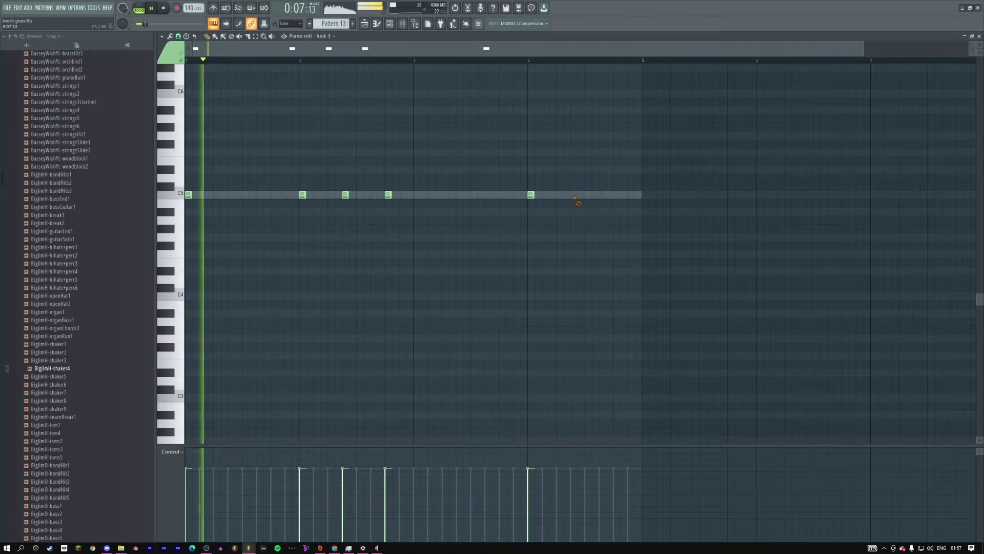
click(573, 194)
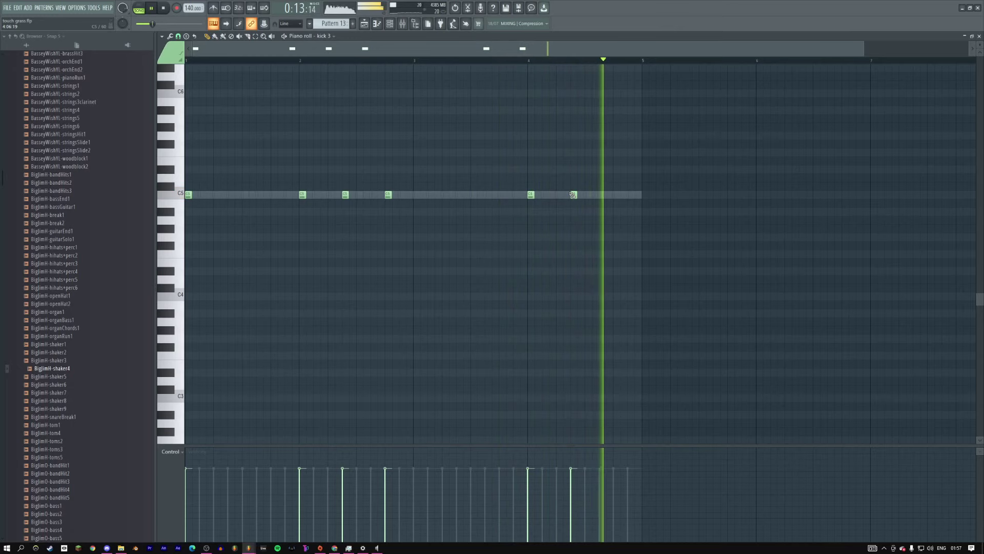
Step: Merge the first two Pattern 13 clips on Track 2 into Pattern 14 and repeat it in place of the remaining Pattern 13 clips
key(F5)
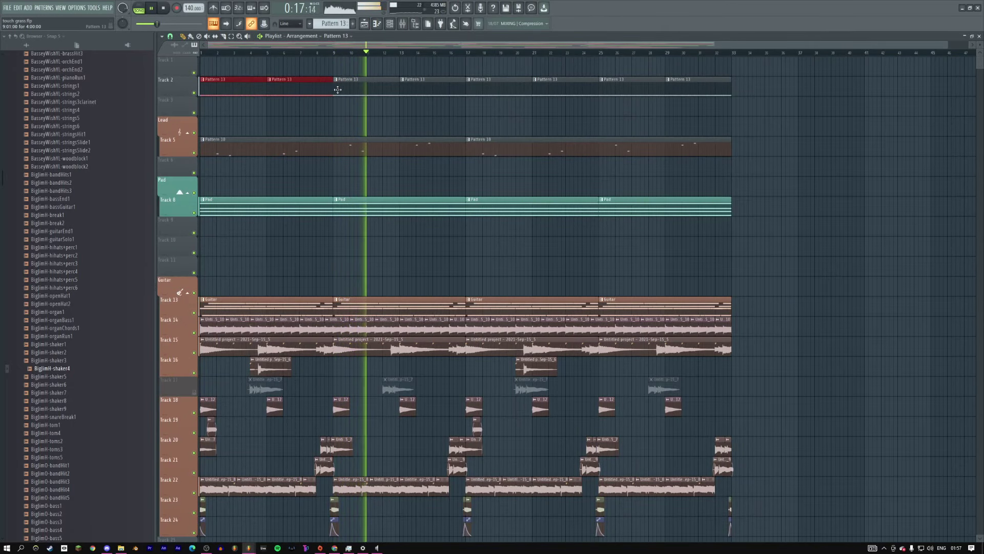
double_click(373, 93)
click(363, 23)
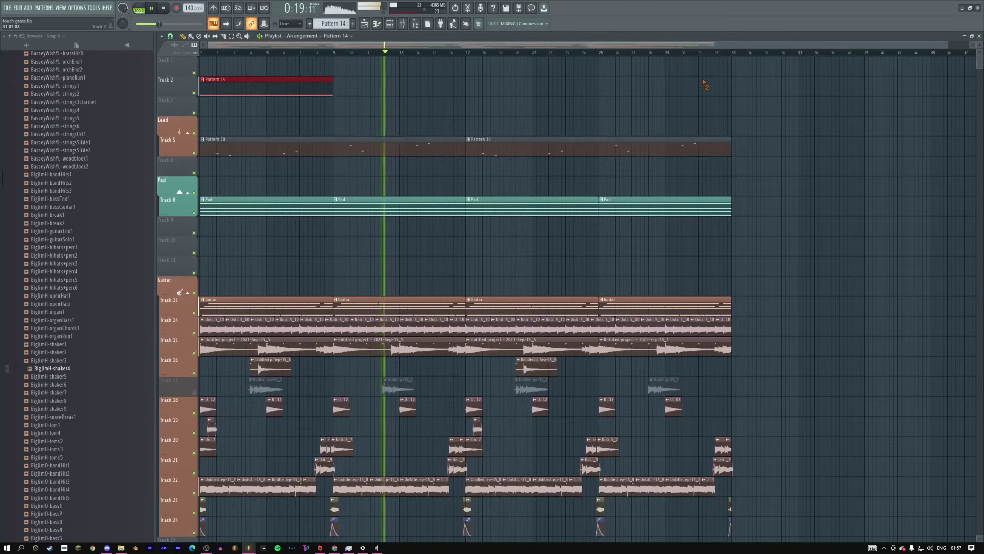
click(603, 91)
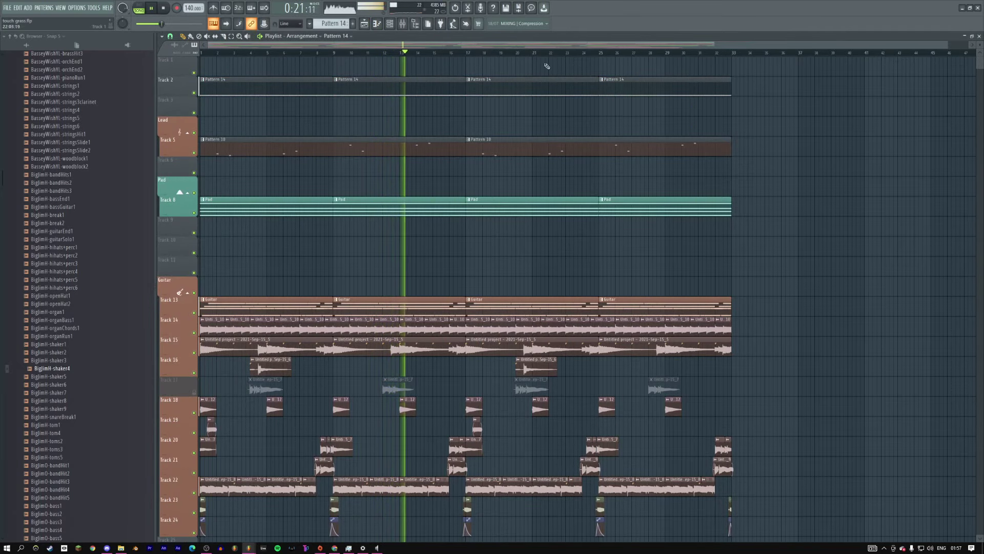
Step: Insert Fruity Limiter in slot 3 of the Drums mixer track, before Maximus, and adjust its ceiling and saturation threshold
click(403, 23)
click(204, 154)
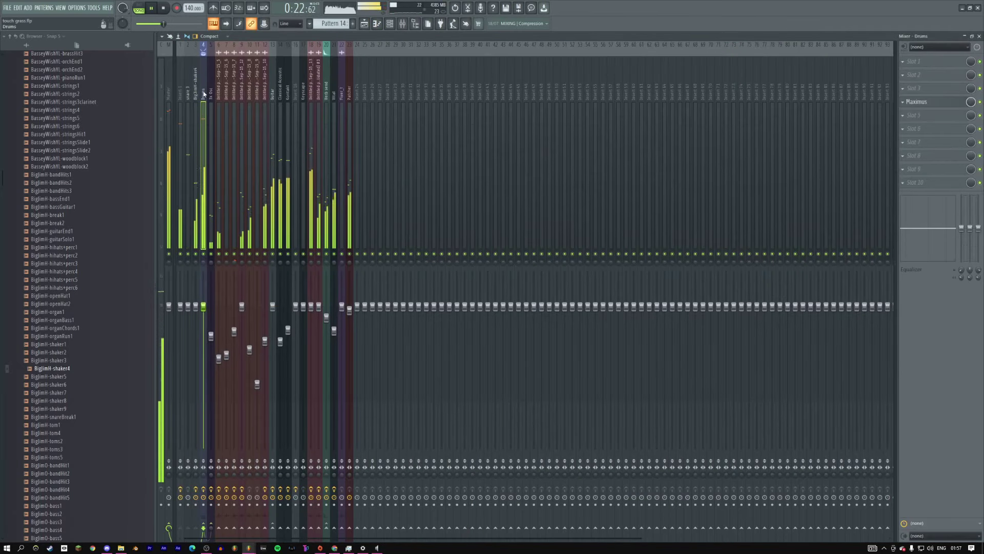
click(920, 101)
click(918, 88)
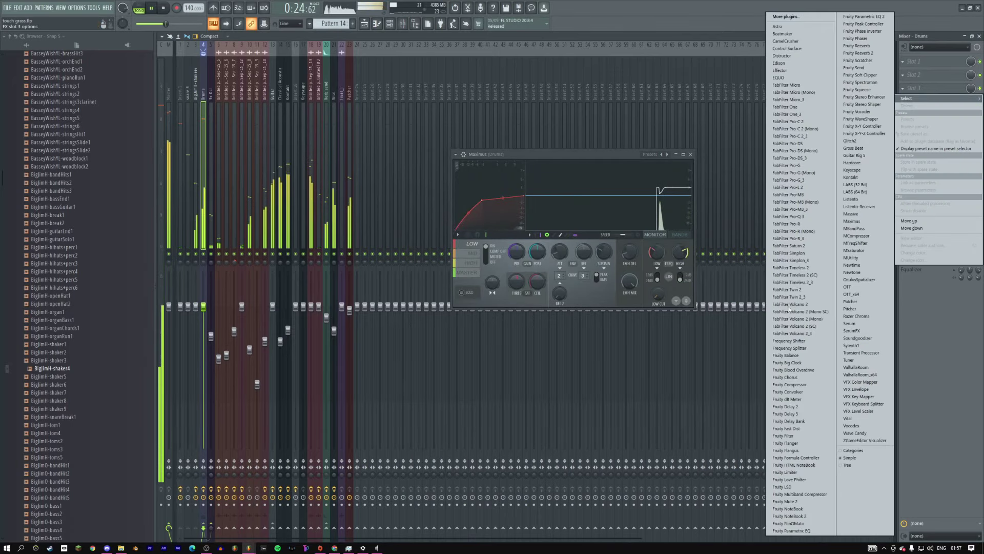
click(801, 470)
drag(214, 98, 600, 197)
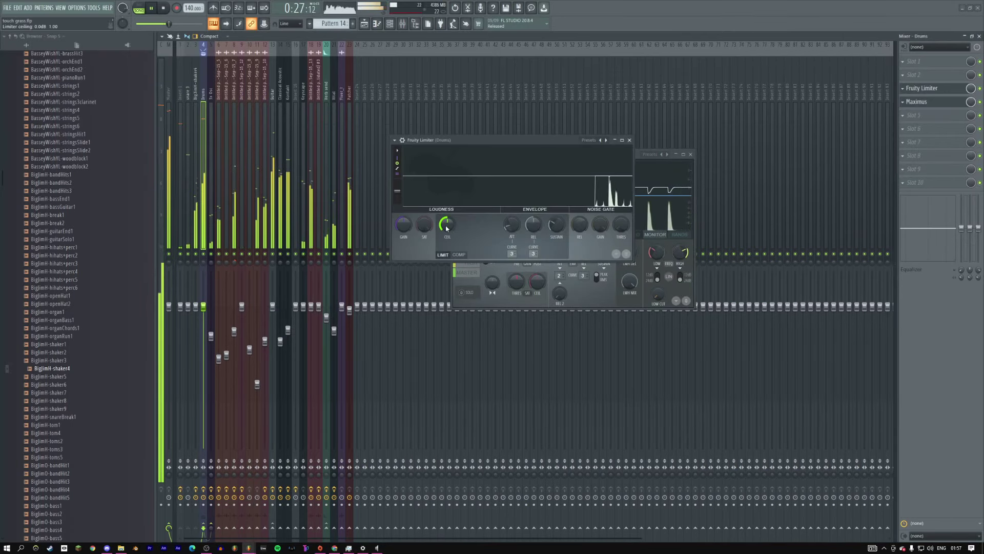
drag(404, 225, 399, 230)
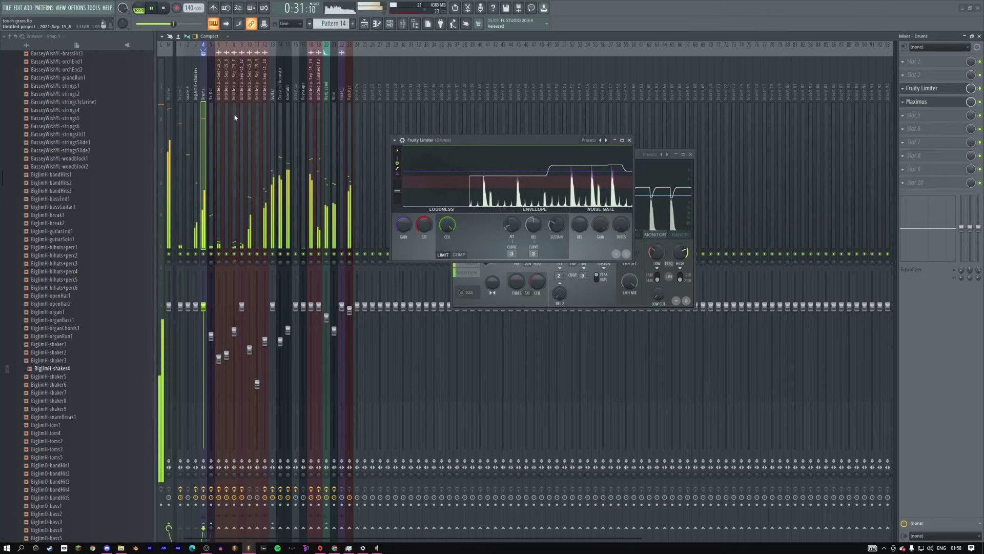
Step: Check the Fruity Parametric EQ 2 curve on the BigjimH-shaker4 mixer track, then close all windows
click(180, 103)
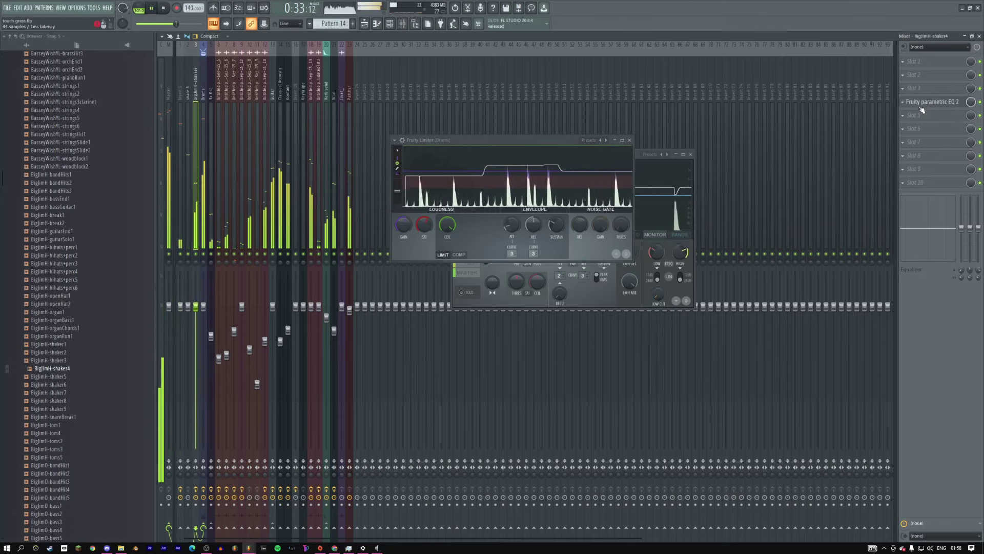
click(195, 97)
click(932, 102)
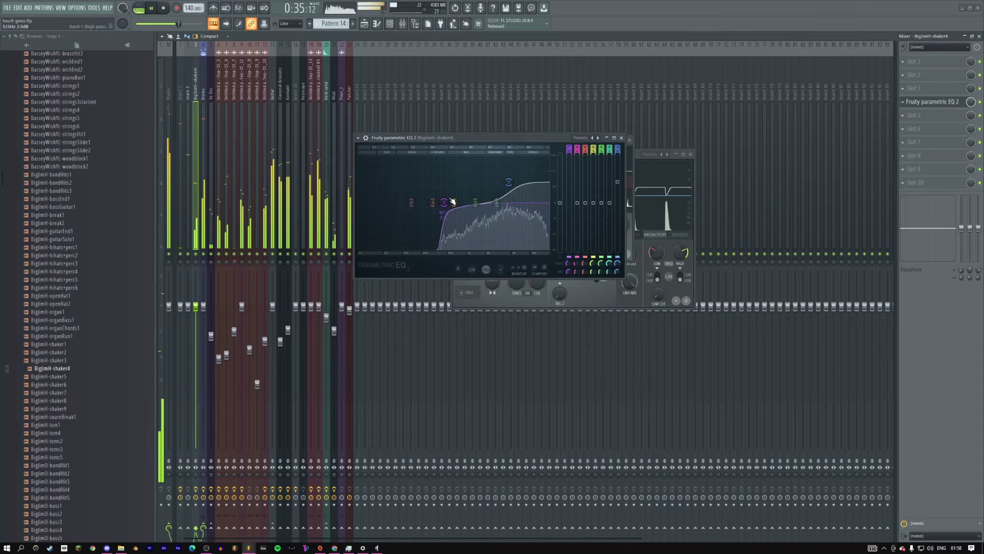
key(F12)
Step: Browse the sample packs to the Hi-Hats folder of the Splurge x ChasethMoney x Xanman free drumkit and stop playback
key(F6)
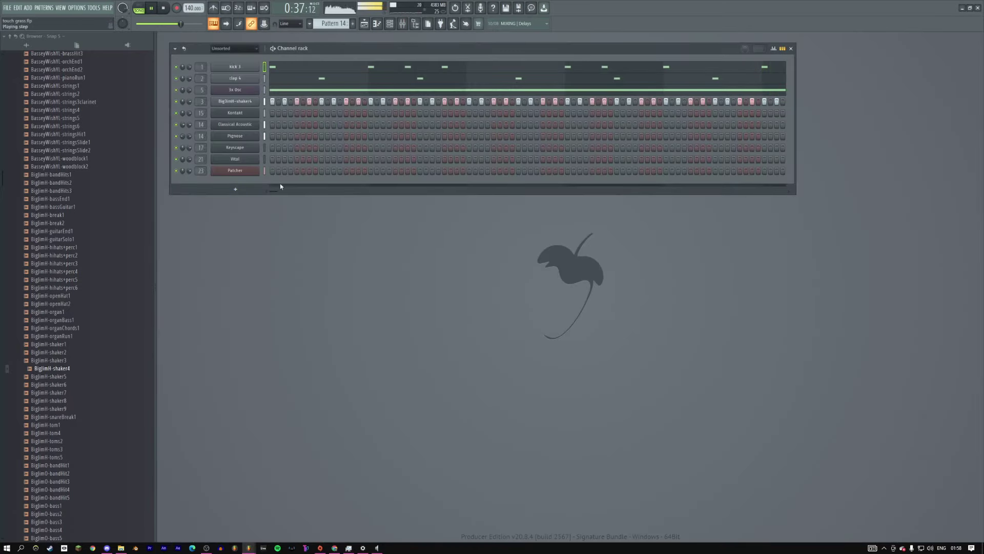
scroll(118, 184, up, 20)
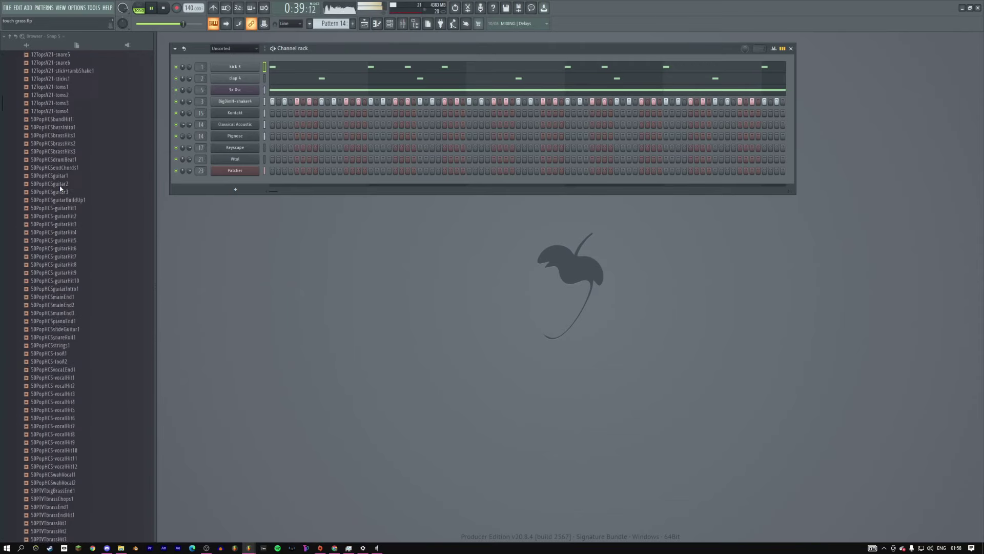
scroll(59, 185, up, 3)
click(243, 104)
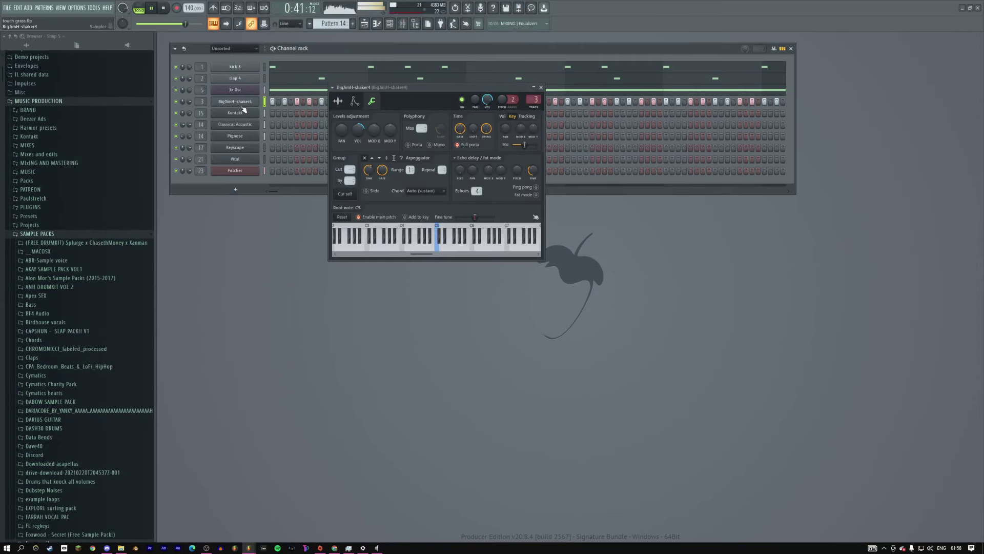
click(115, 245)
key(Escape)
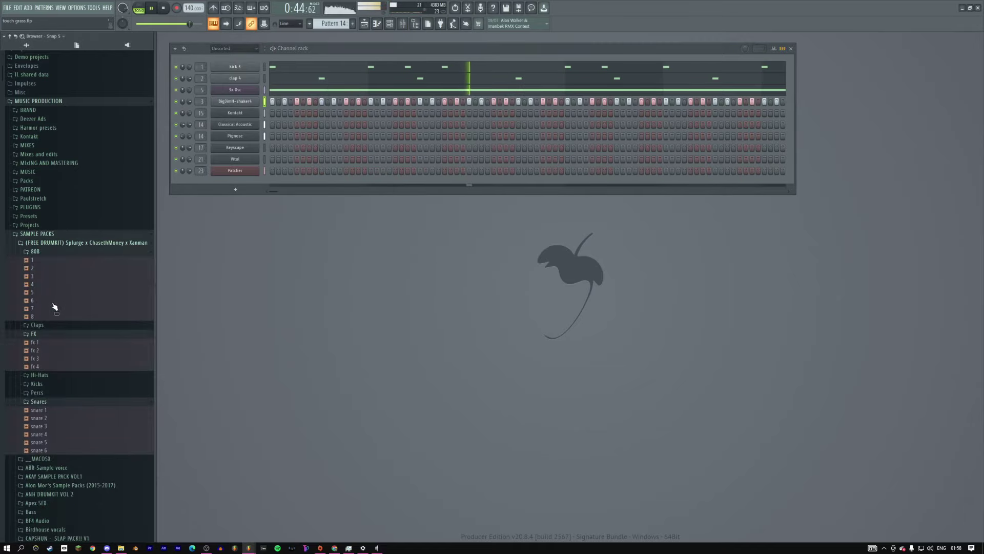
click(38, 251)
key(space)
click(48, 269)
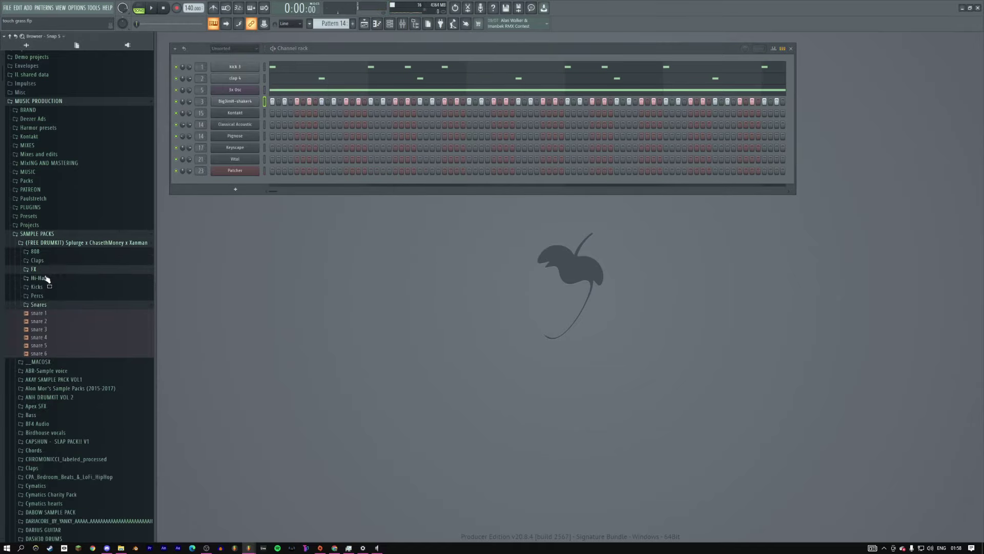
click(44, 278)
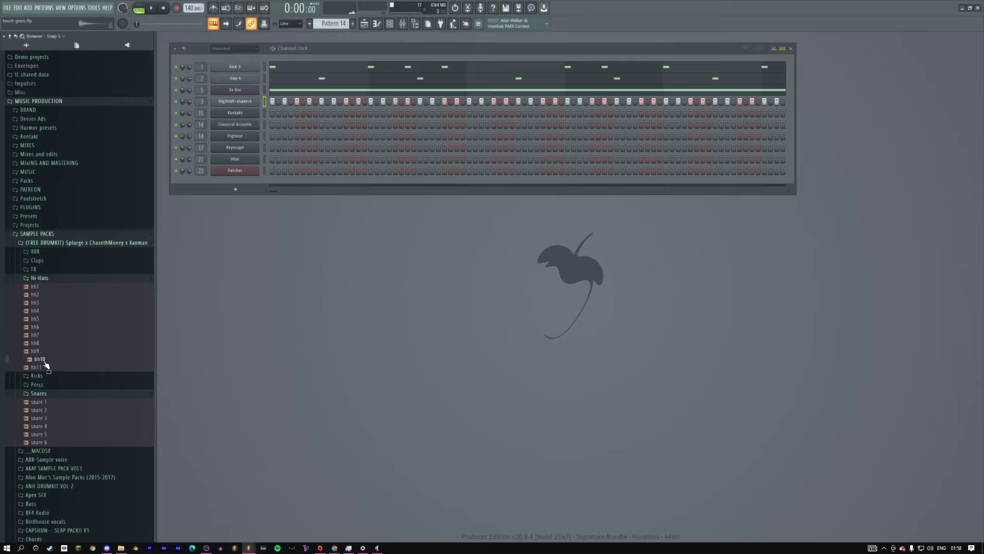
Step: Add the hh10 sample as a channel below BigjimH-shaker4 and fill every 4th step of it
drag(244, 109, 245, 111)
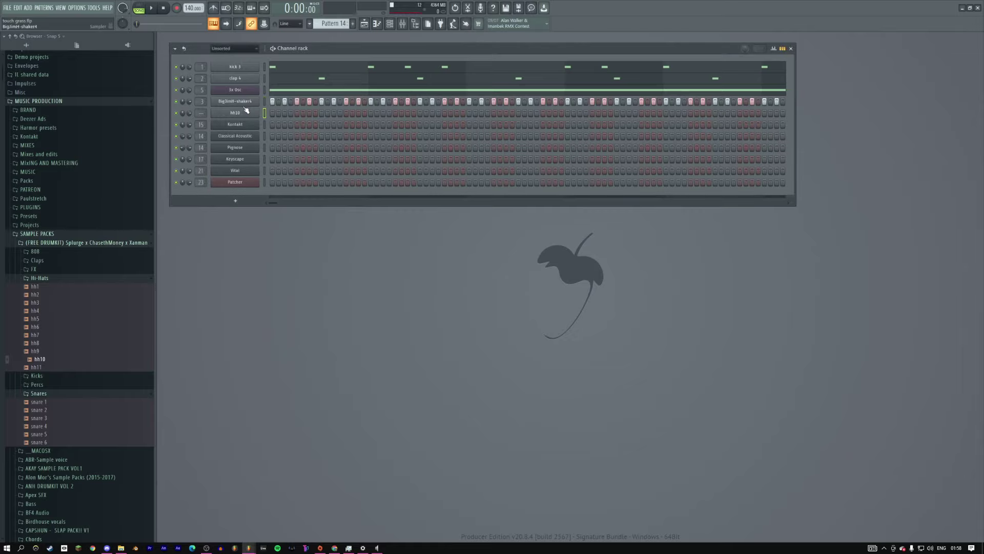
right_click(258, 110)
click(367, 145)
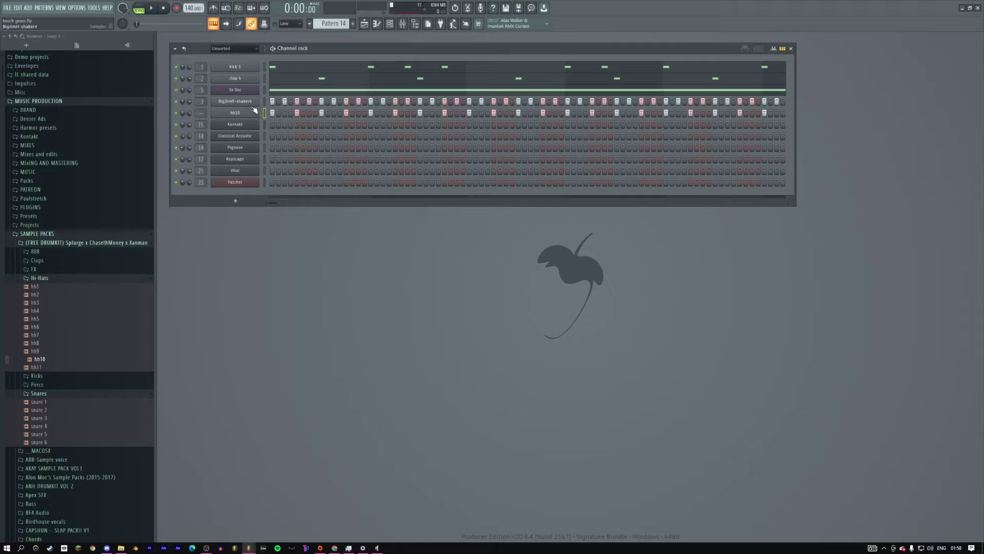
Step: Give the hh10 channel a time shift of 0:04 and assign it to free mixer track 24
click(244, 118)
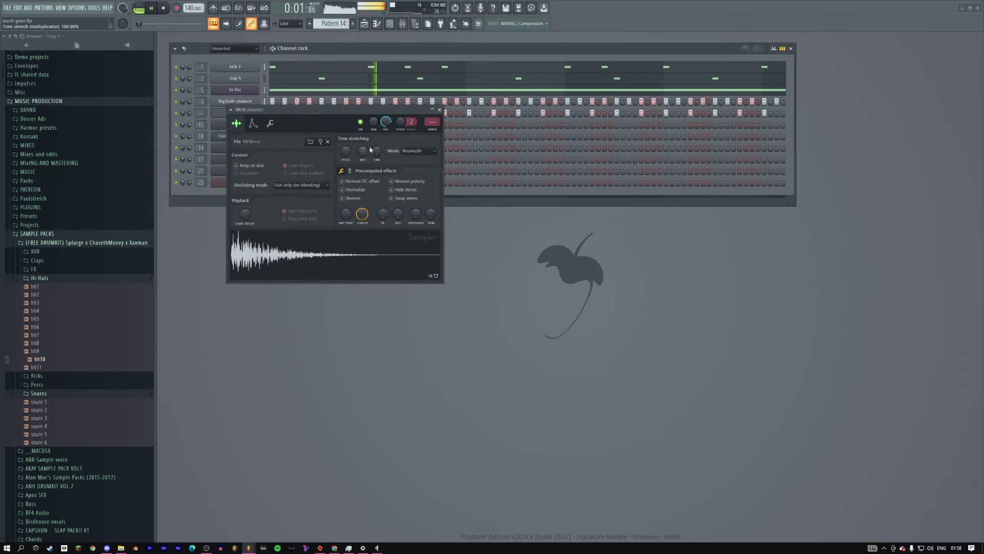
click(273, 126)
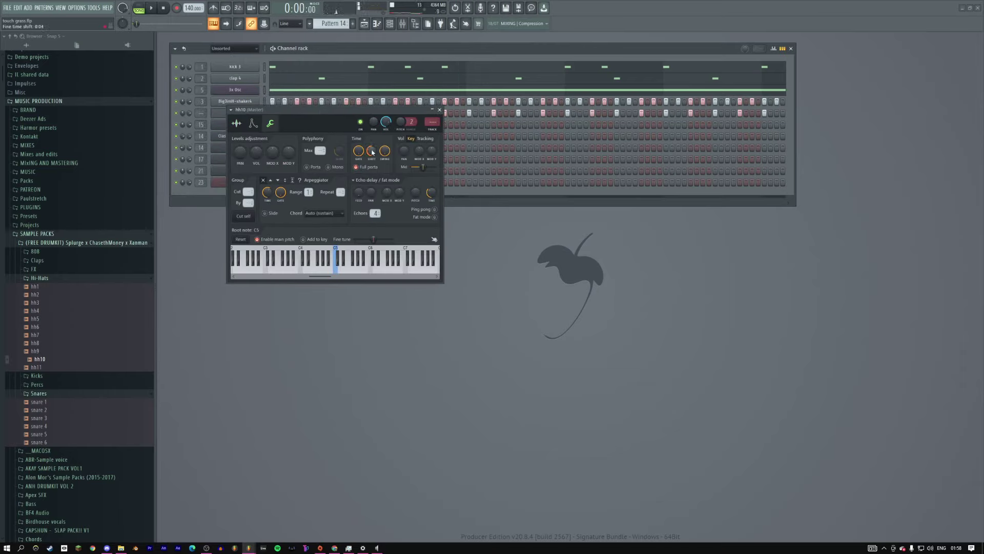
drag(358, 116, 364, 120)
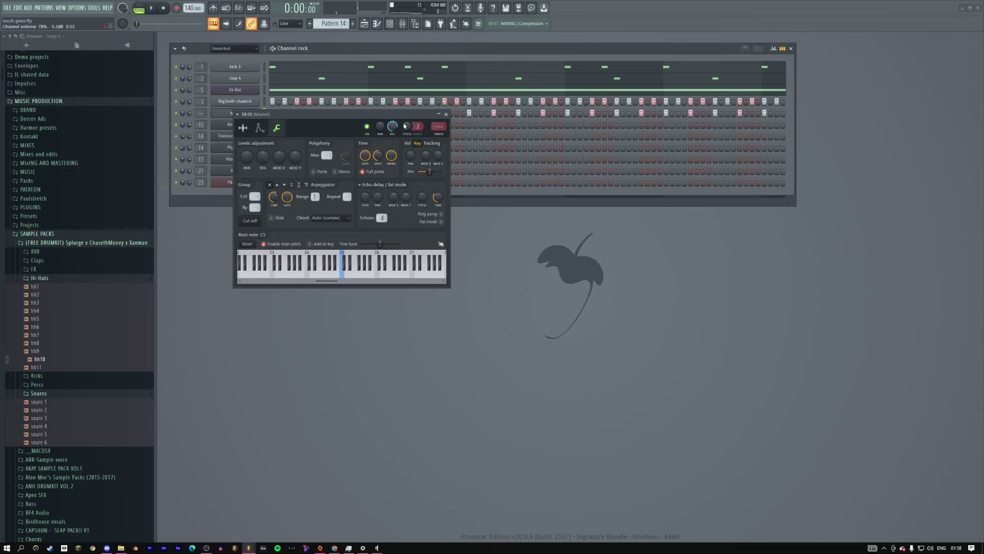
click(448, 128)
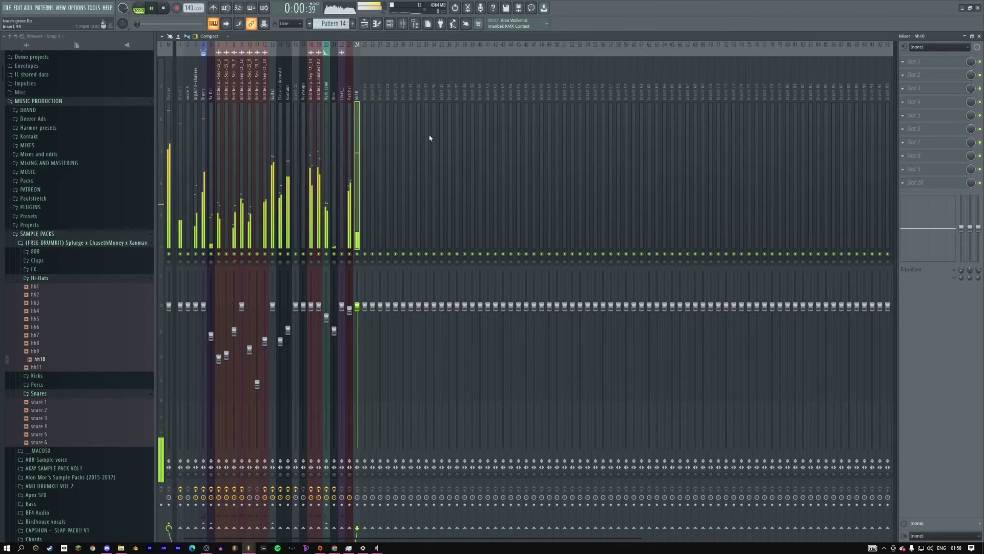
Step: Route the hh10 mixer track into the Drums track and move it from insert 24 to insert 7
click(203, 528)
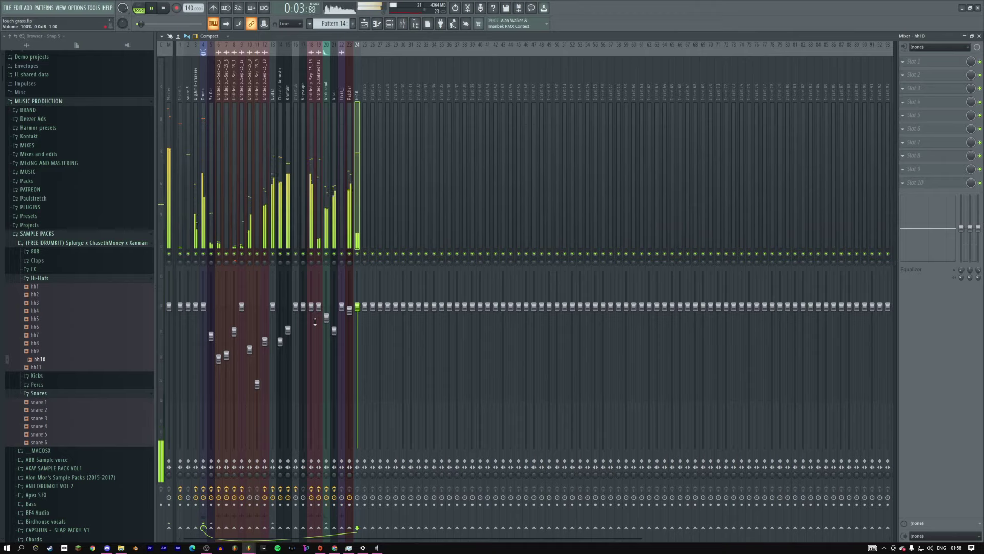
key(alt+Left)
key(alt+Left)
key(alt+Left)
key(alt+Left)
key(alt+Left)
key(alt+Left)
key(alt+Left)
key(alt+Left)
key(alt+Left)
key(alt+Left)
key(alt+Left)
key(alt+Left)
key(alt+Left)
key(alt+Left)
key(alt+Left)
key(alt+Left)
key(alt+Left)
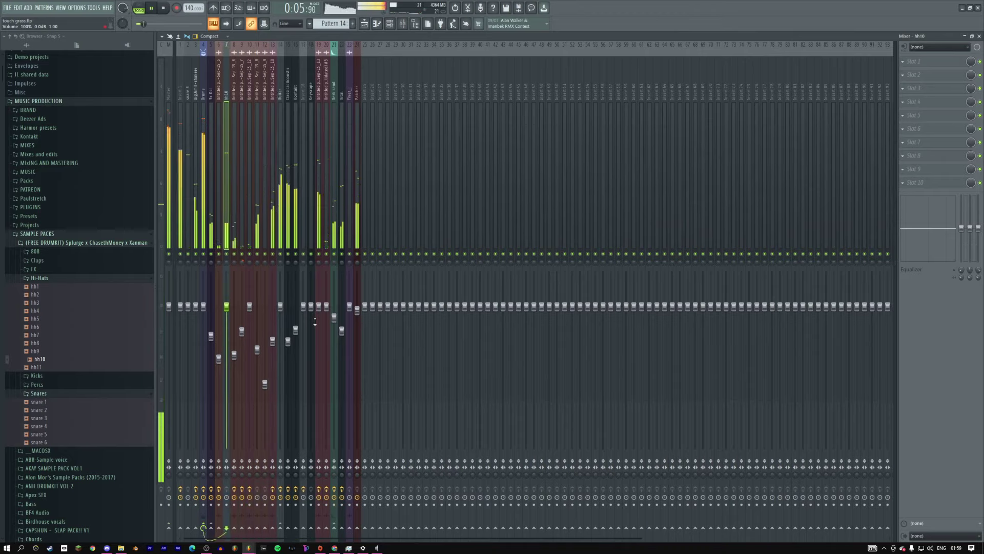
Step: Move the hh10 mixer track ahead of the Drums track to insert 4 and lower its volume fader
key(alt+Left)
key(alt+Left)
key(alt+Left)
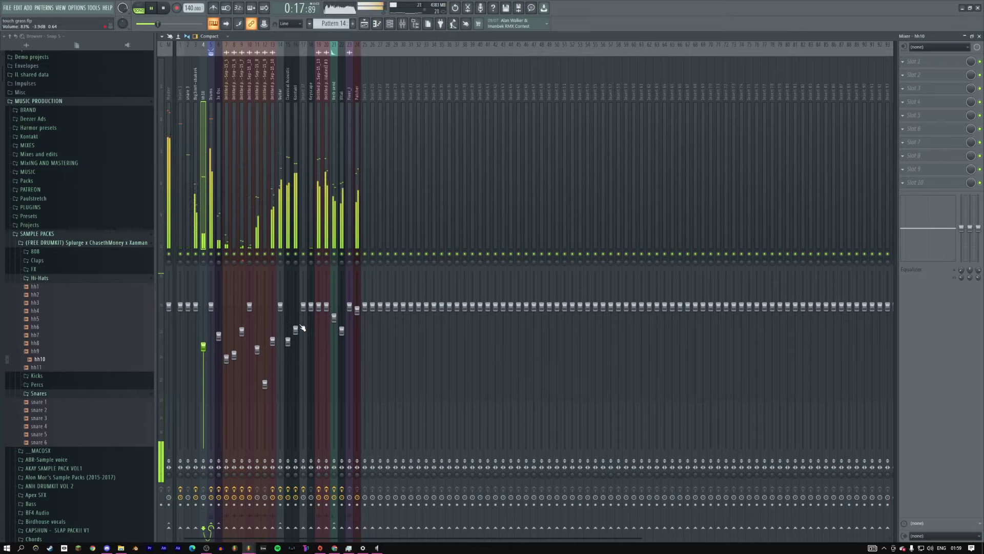
Step: Stop playback, open Maximus on the Drums mixer track, show its MASTER band and enlarge the plugin window
key(Right)
key(space)
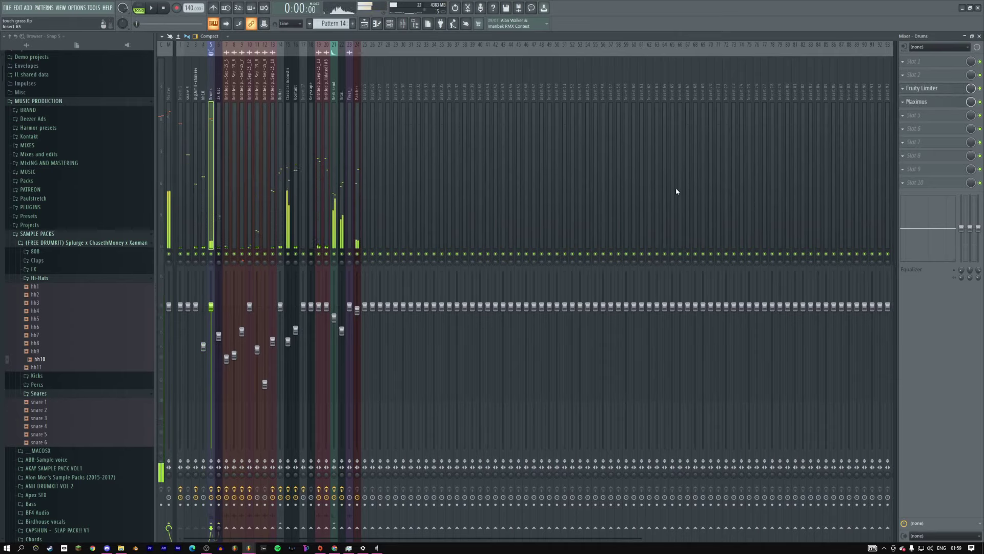
click(942, 103)
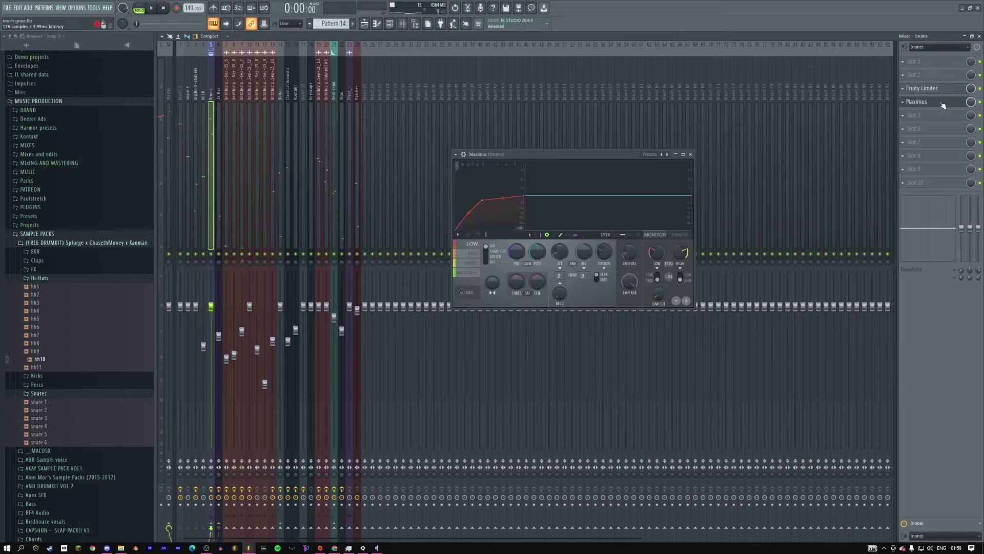
click(472, 274)
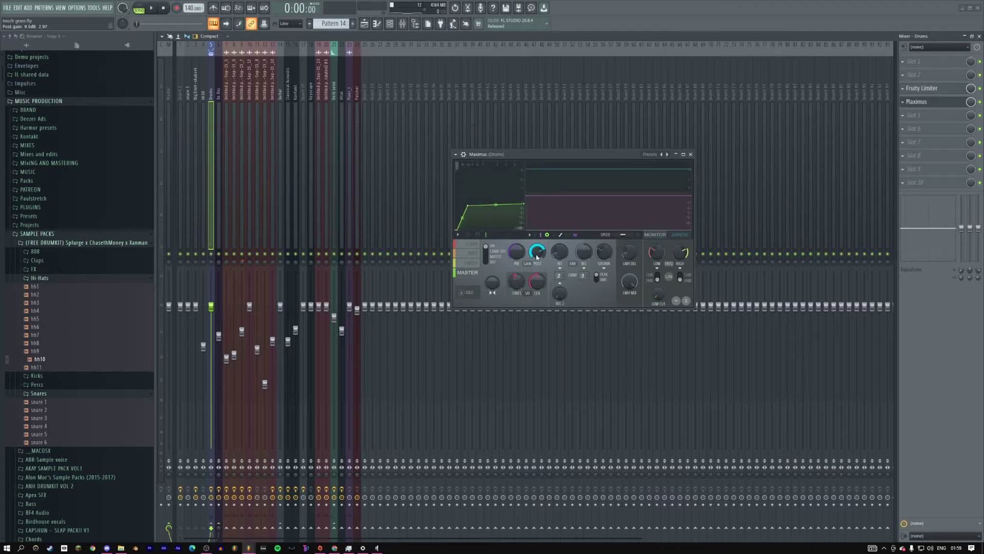
drag(590, 152, 470, 150)
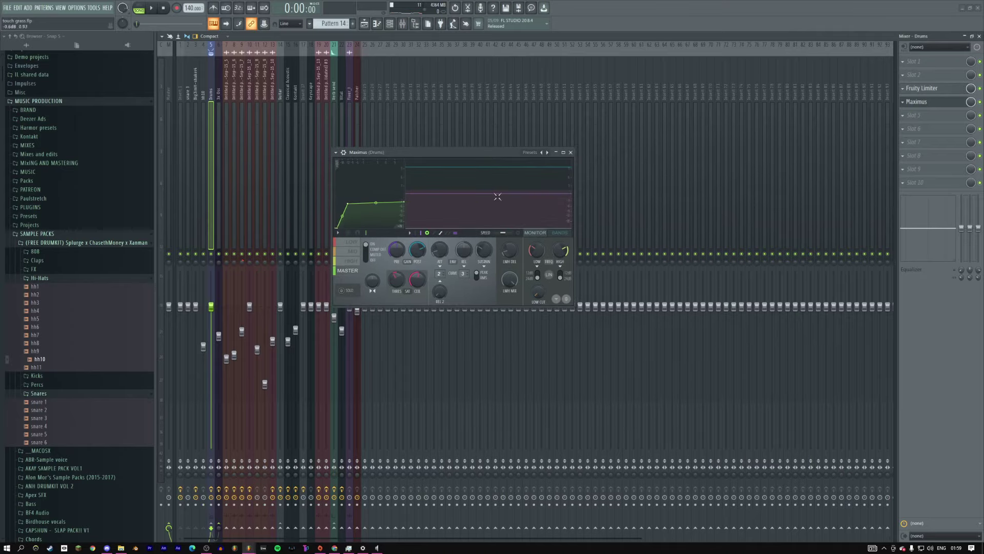
drag(574, 307, 768, 378)
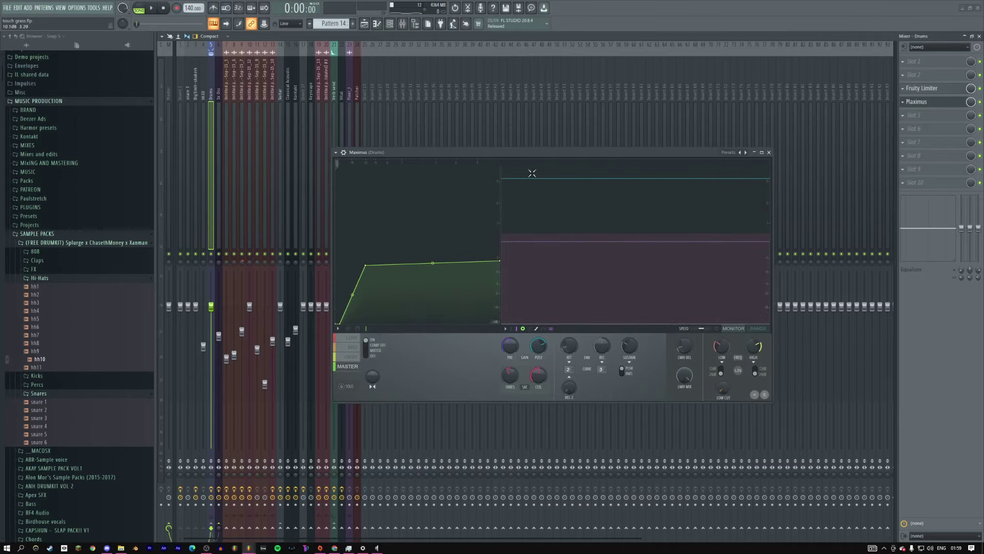
drag(508, 172, 551, 148)
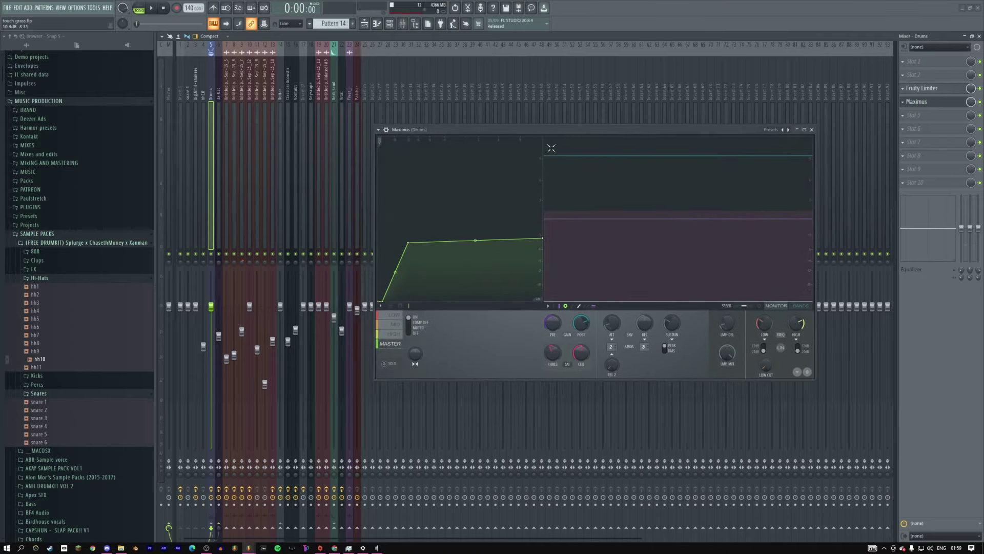
Step: Play the pattern and slightly bend the rising section of the HIGH band's curve in Maximus using the point 2 tension
click(379, 129)
key(Escape)
key(space)
drag(375, 126, 418, 143)
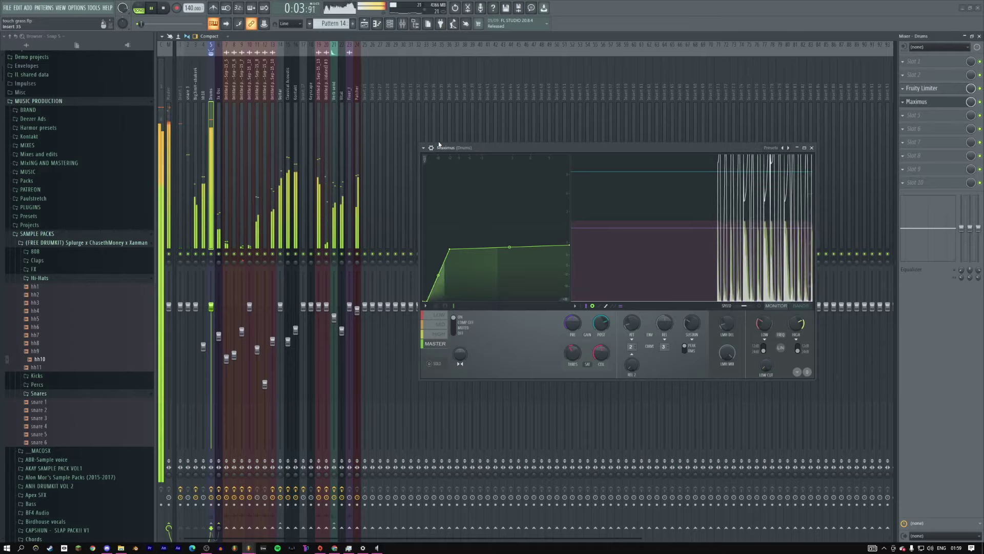
click(439, 333)
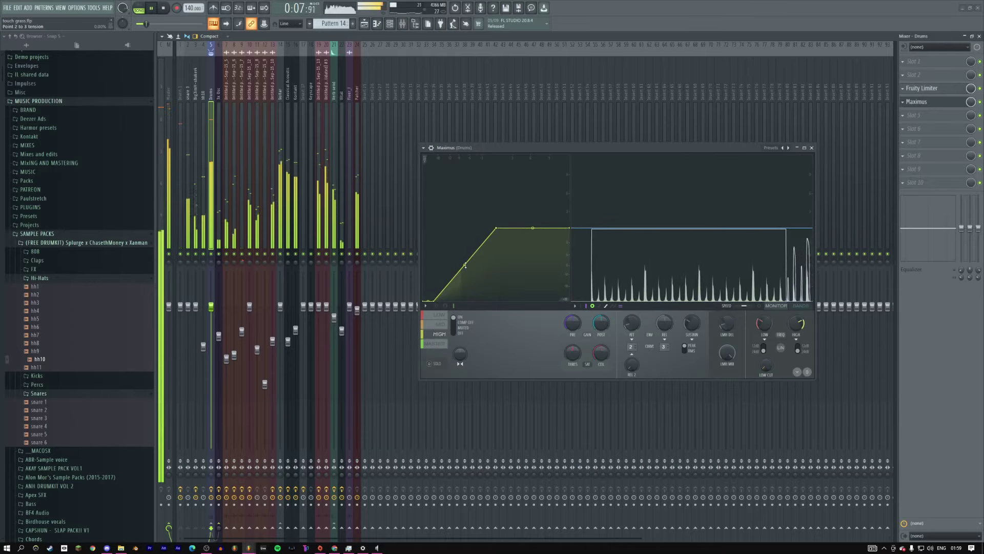
mouse_move(464, 265)
mouse_down()
mouse_move(464, 282)
mouse_move(465, 267)
mouse_up()
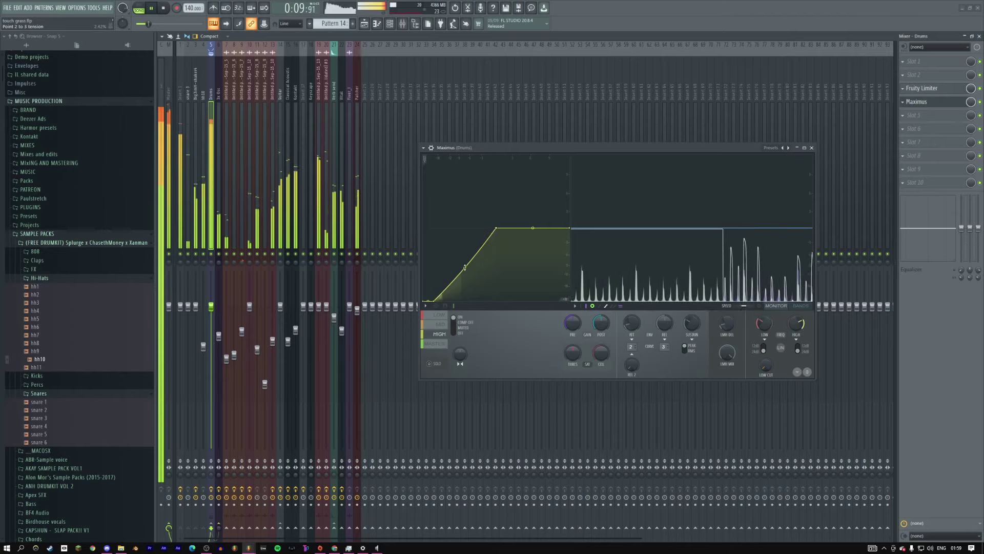
Step: Add Fruity Parametric EQ 2 to slot 4 of the hh10 mixer track, change band 1's filter setting and move it into the high frequencies
key(Left)
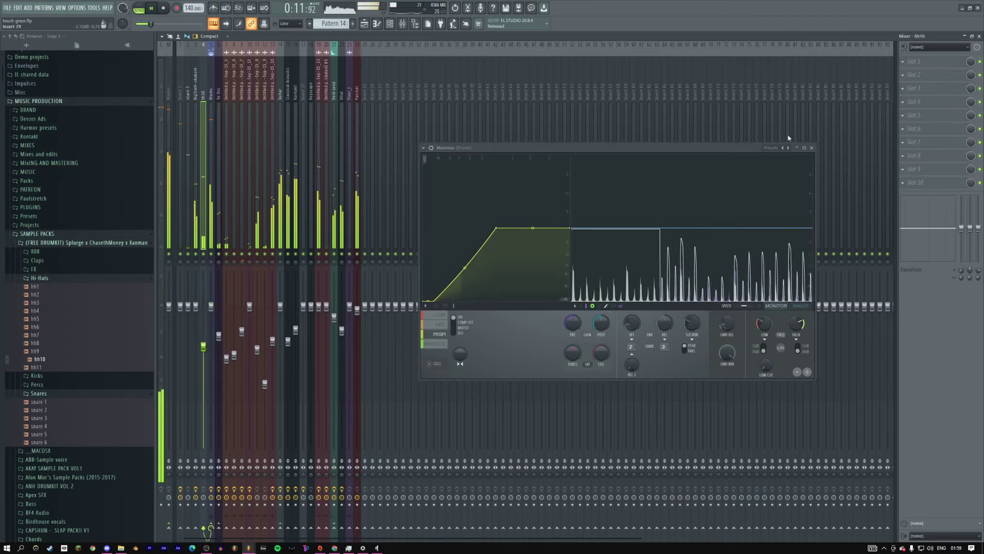
click(939, 99)
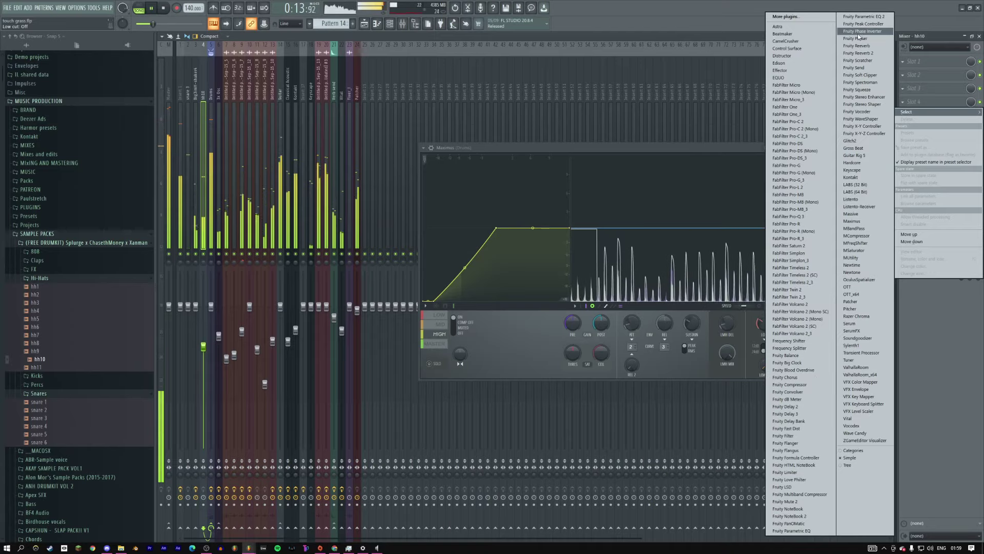
click(867, 21)
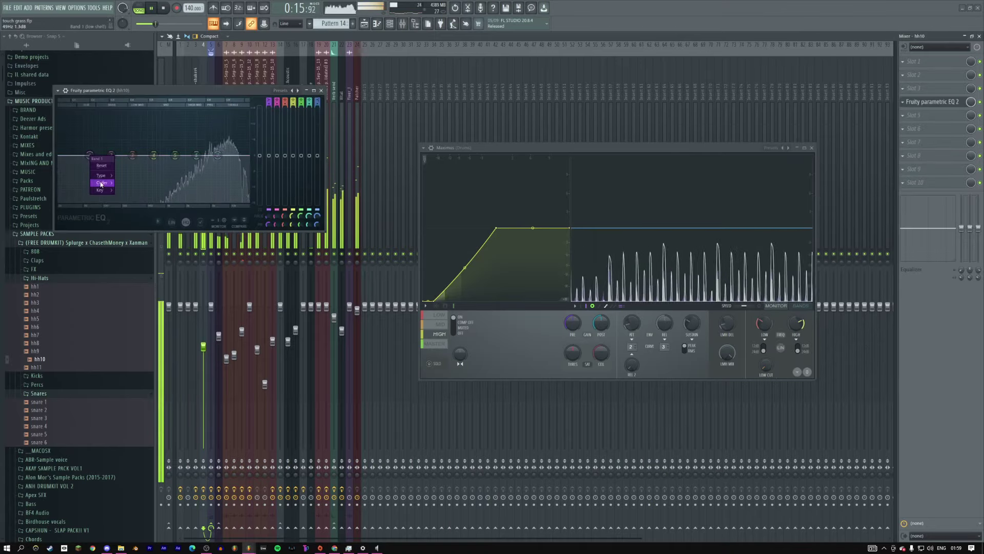
right_click(90, 155)
click(113, 177)
drag(90, 155, 226, 150)
Step: Add the hh11 sample as a channel below hh10 and open its piano roll
key(F12)
key(F6)
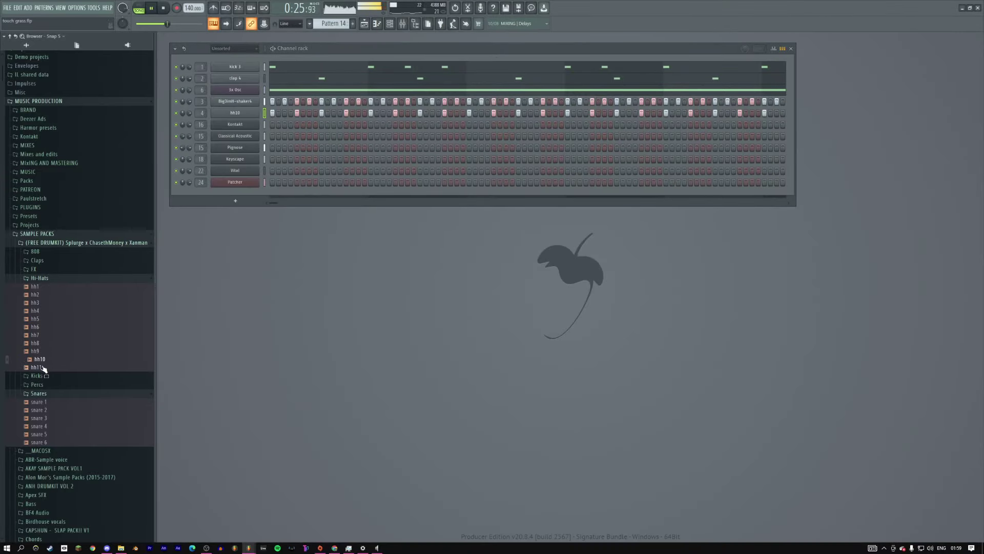
drag(253, 122, 253, 124)
right_click(256, 124)
click(287, 127)
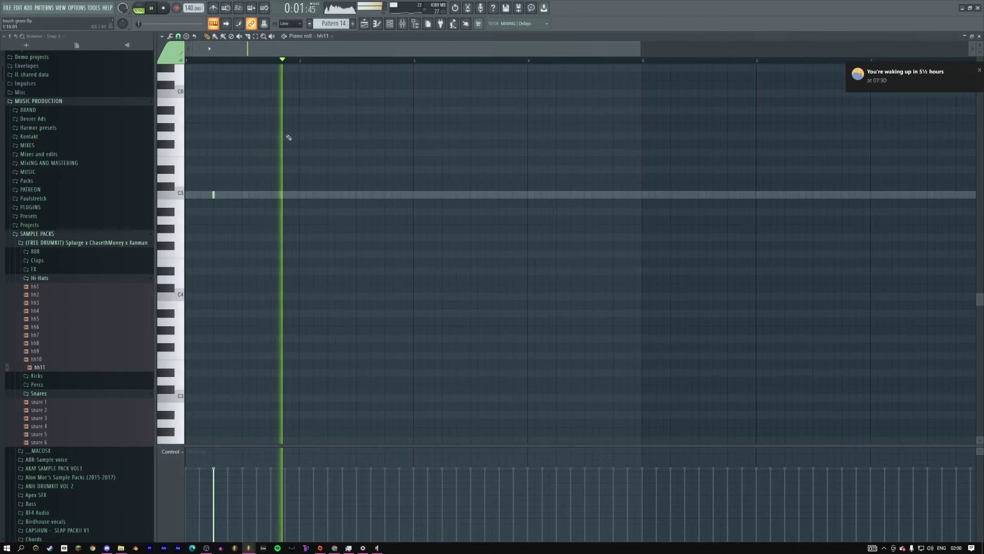
Step: Place hh11 notes at C5 on the second beat of bars 1 and 3 and duplicate them into bars 5 to 8
click(215, 194)
click(445, 194)
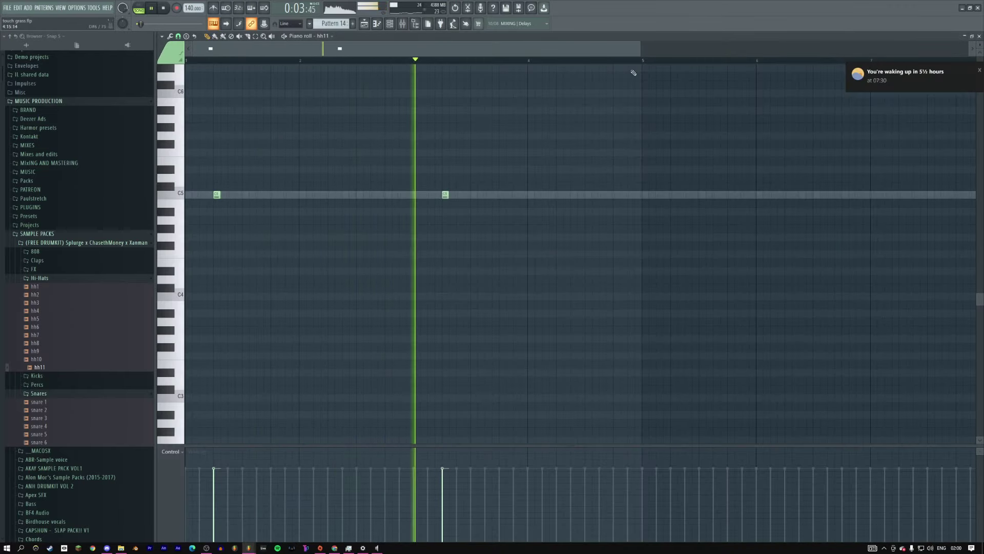
key(ctrl+a)
key(ctrl+b)
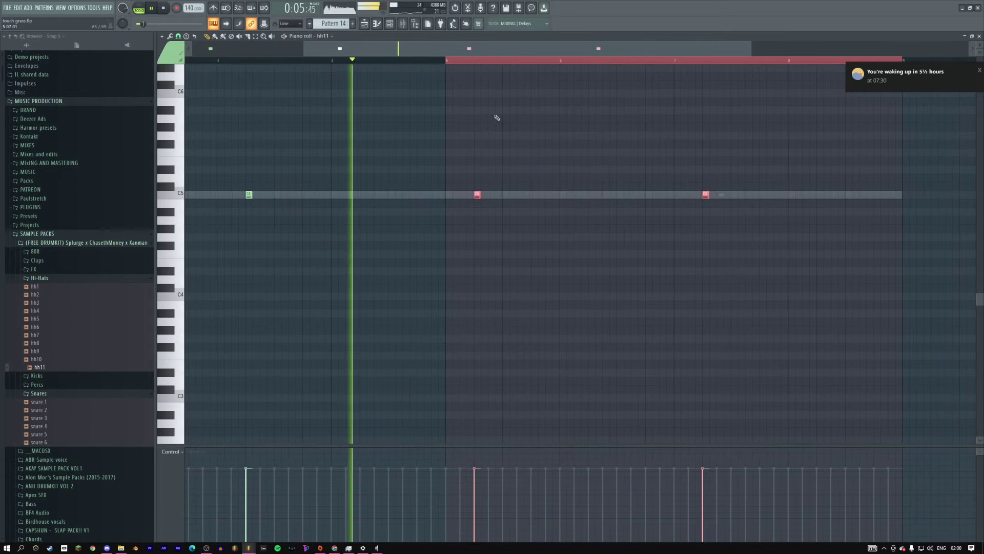
click(455, 61)
key(F7)
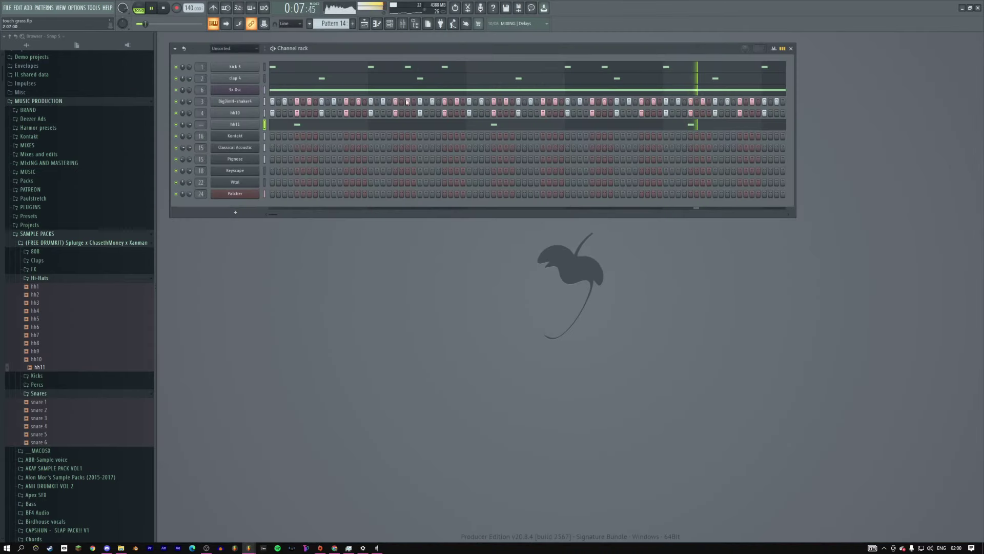
Step: Insert a Layer channel above the kick 3 channel and save the project
click(370, 27)
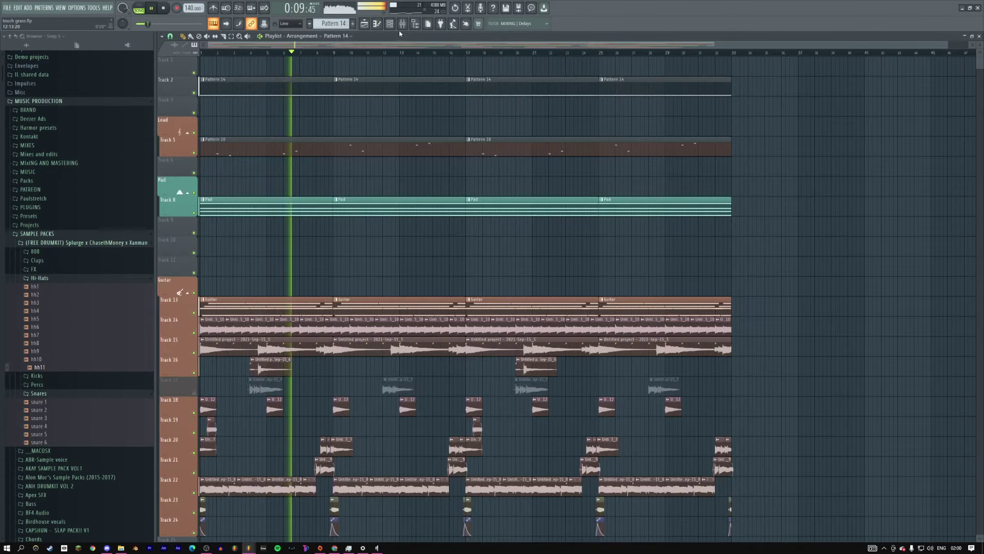
key(F6)
right_click(240, 105)
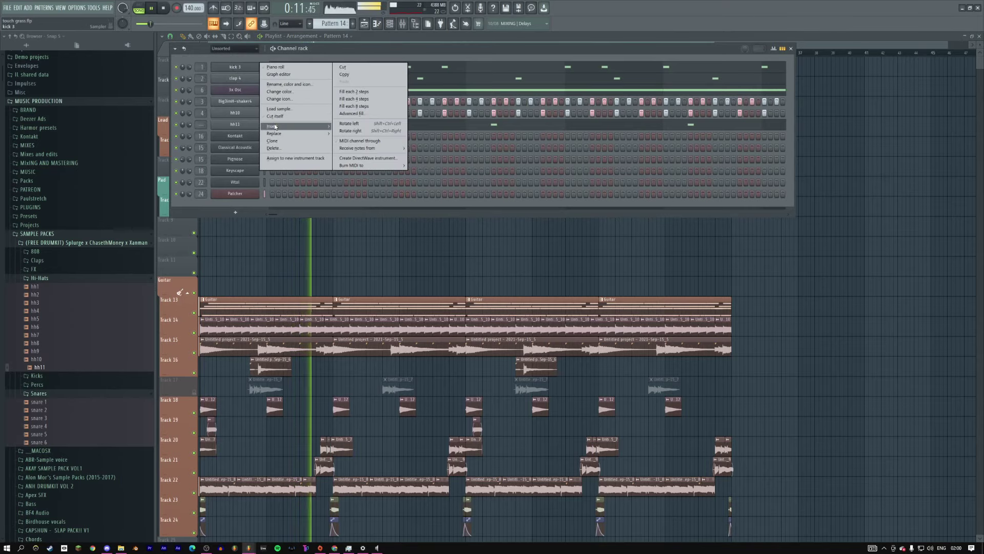
click(299, 58)
key(ctrl+s)
Step: Insert a Fruity Envelope Controller channel, load its sidechain preset for Fruity Balance and place it directly below the Layer channel
right_click(257, 66)
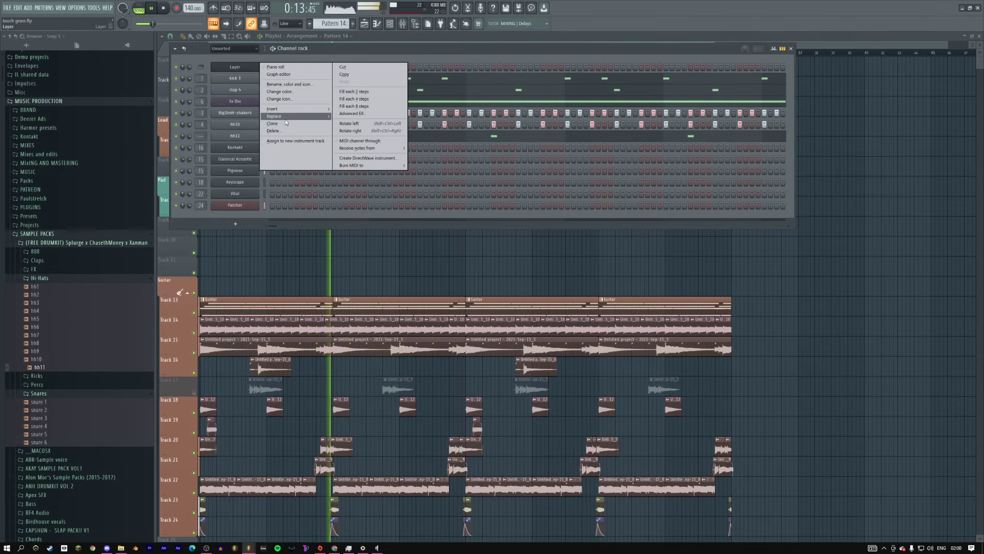
mouse_move(271, 109)
click(364, 455)
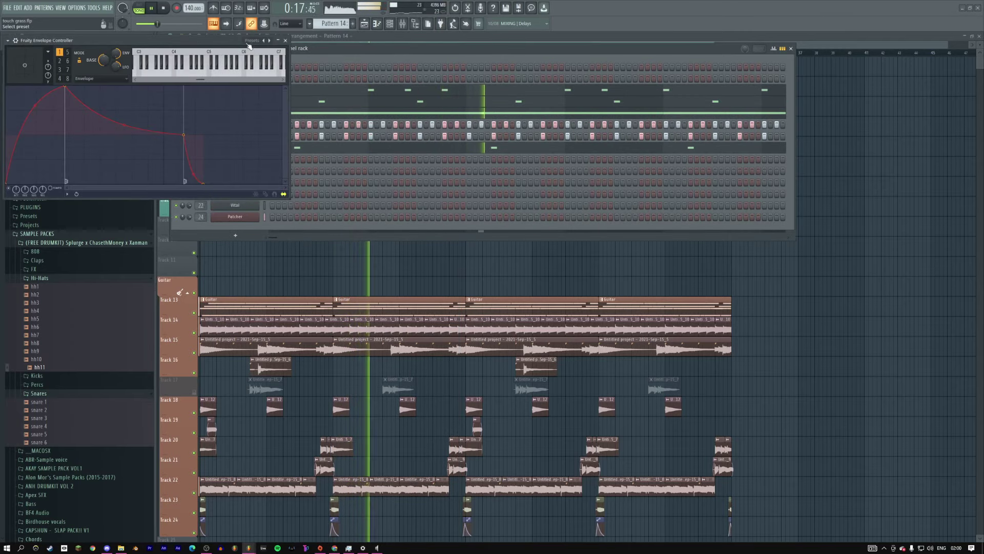
click(242, 40)
click(270, 88)
click(260, 67)
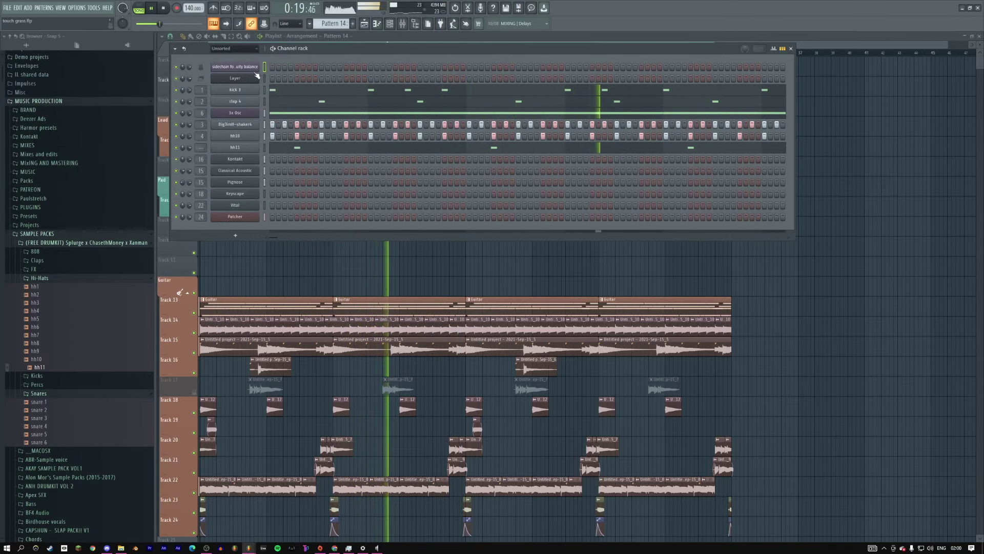
key(alt+Down)
key(F5)
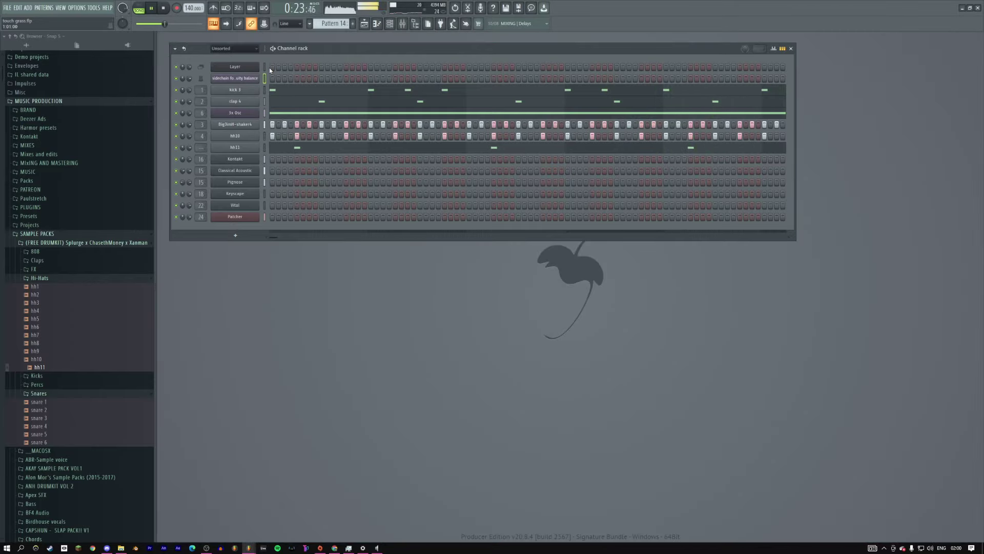
Step: Stop playback and move the note pattern of the kick 3 channel into the Layer channel
key(space)
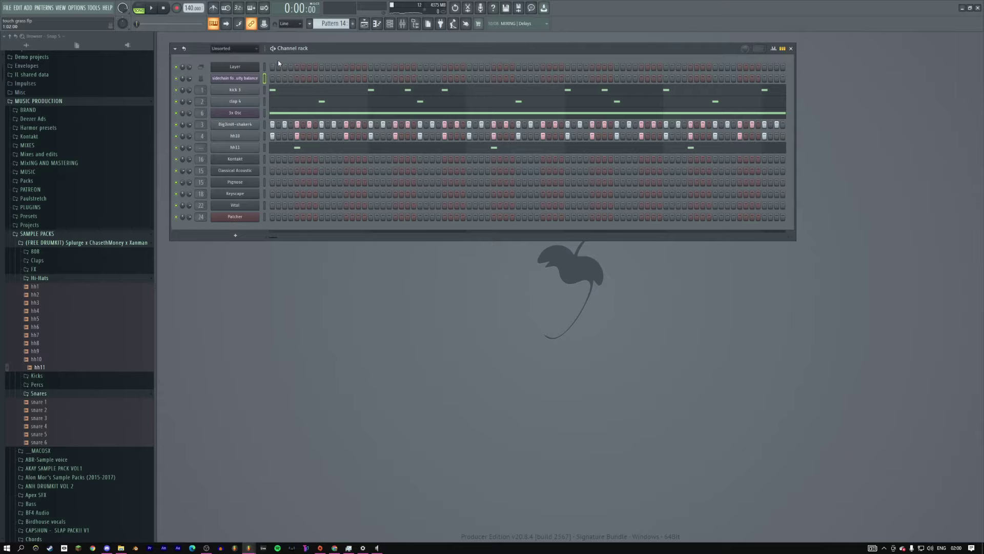
scroll(264, 79, up, 1)
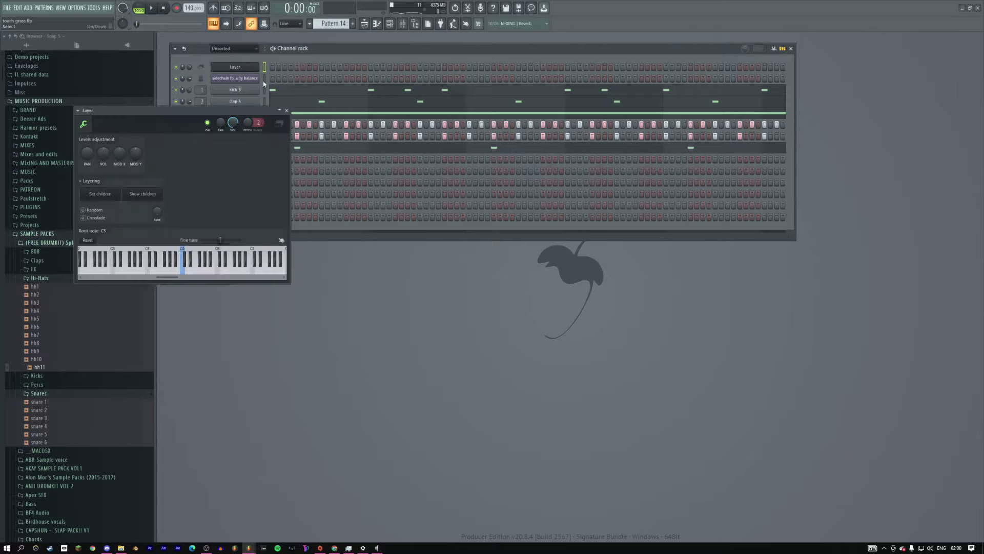
click(287, 111)
key(ctrl+z)
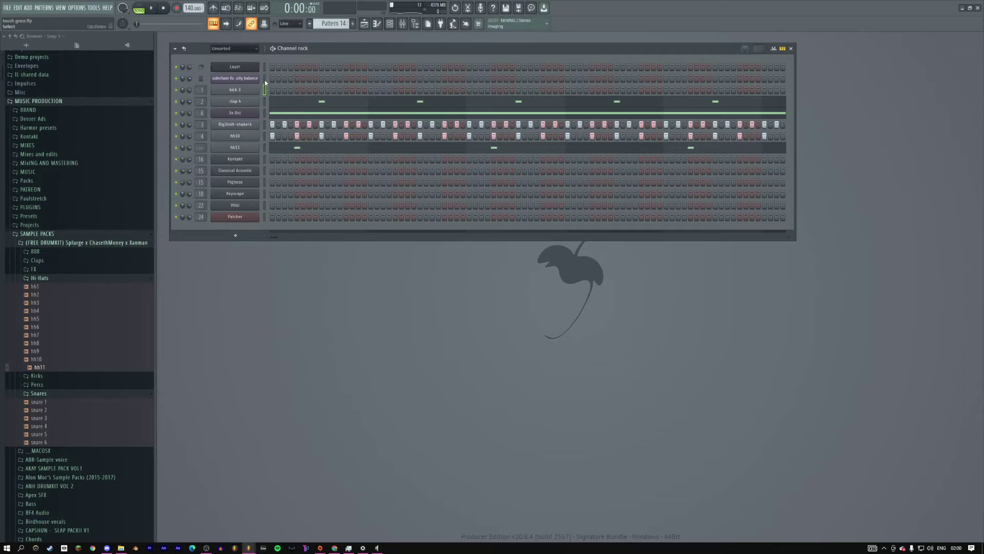
key(ctrl+v)
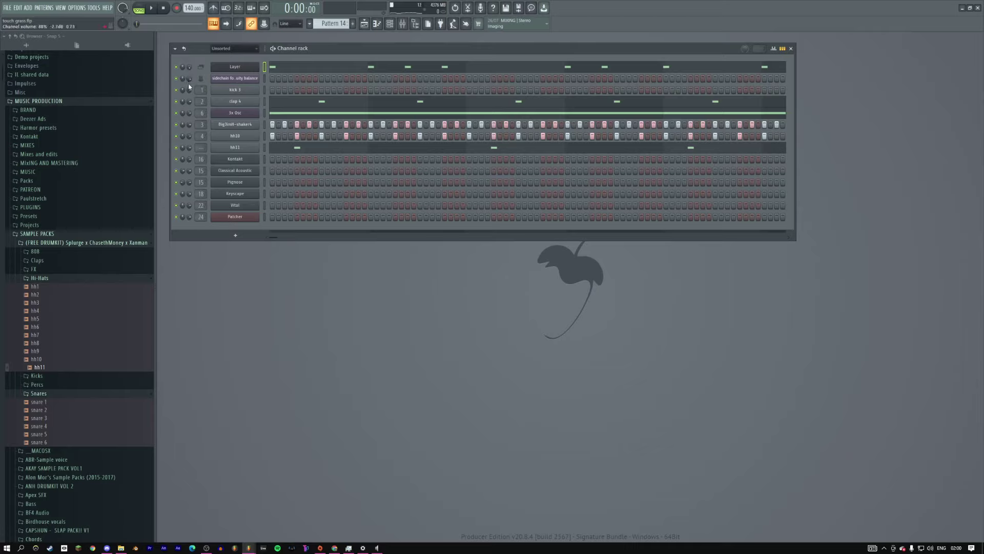
Step: Play the pattern and examine how the drums drive the MASTER band of Maximus on the Drums mixer track
key(space)
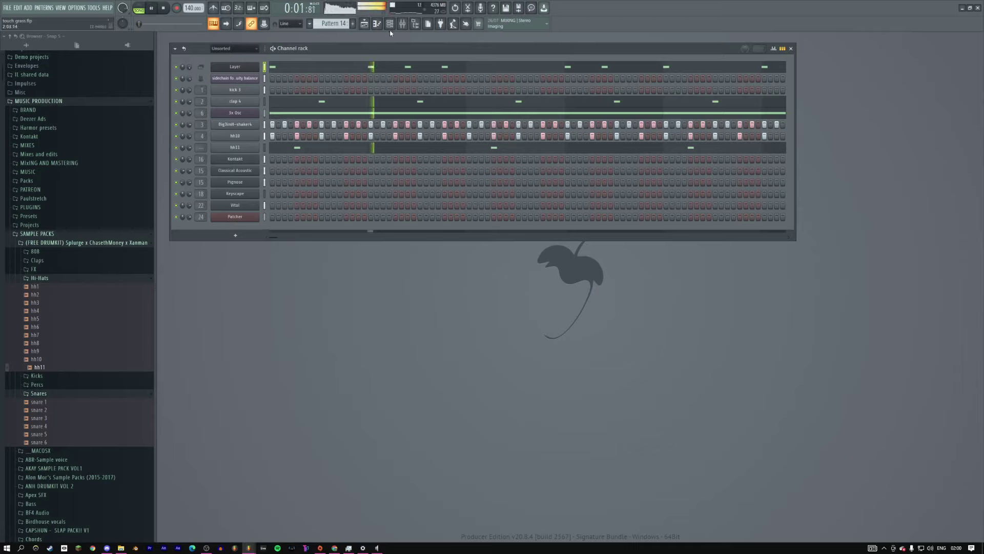
click(402, 23)
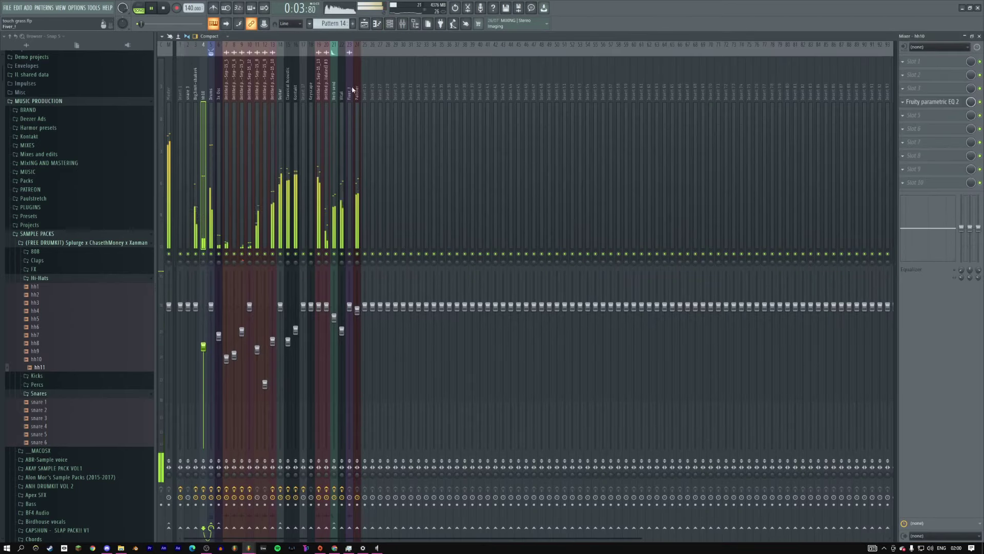
click(210, 97)
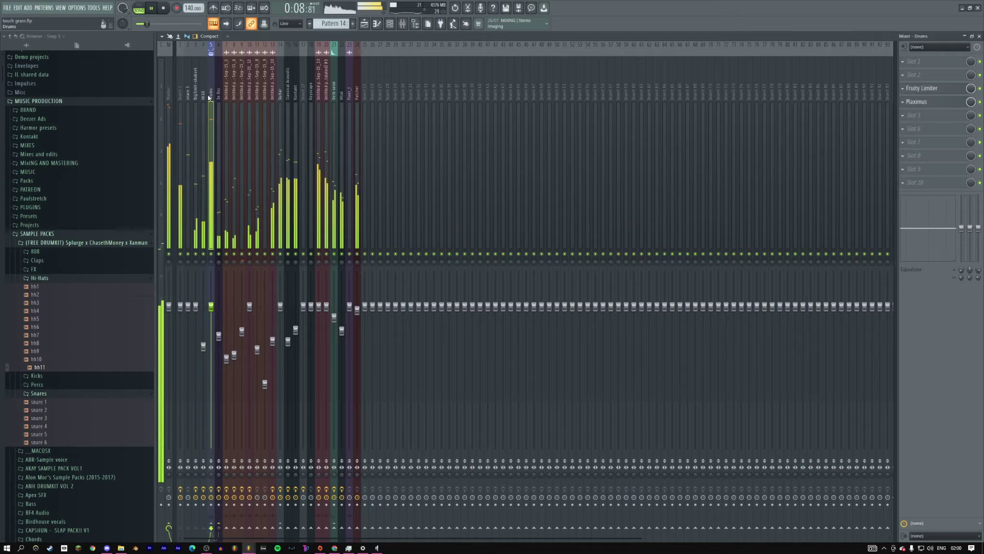
click(916, 102)
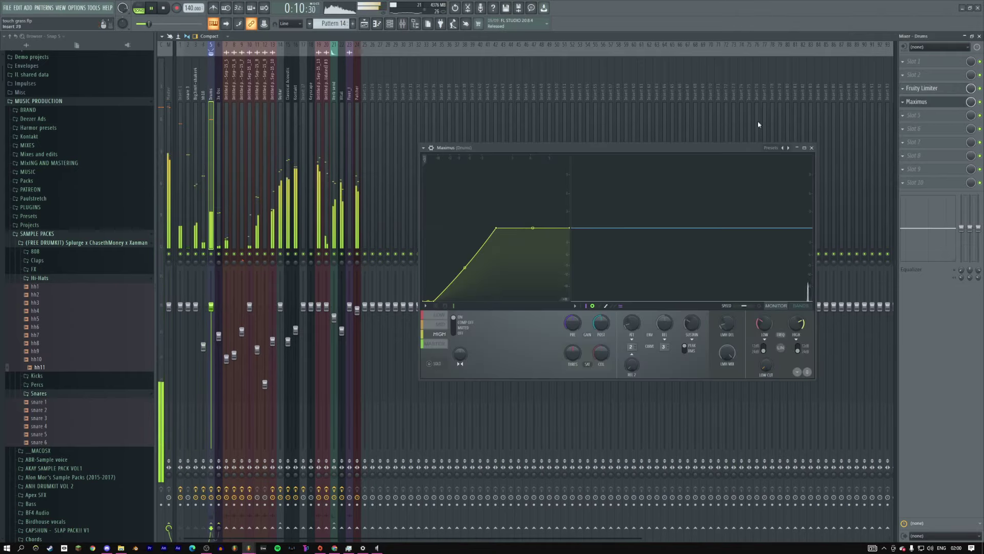
click(437, 345)
key(space)
key(space)
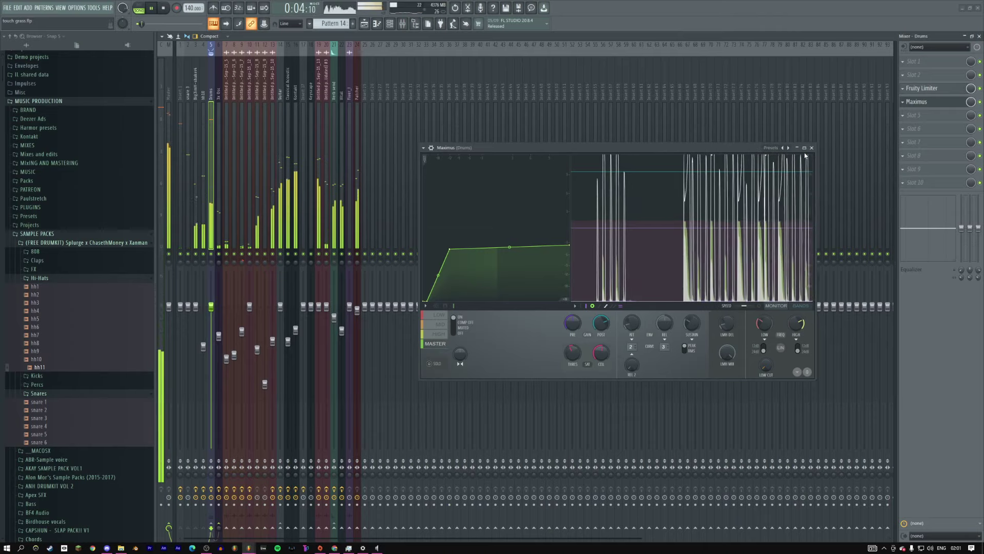
key(F9)
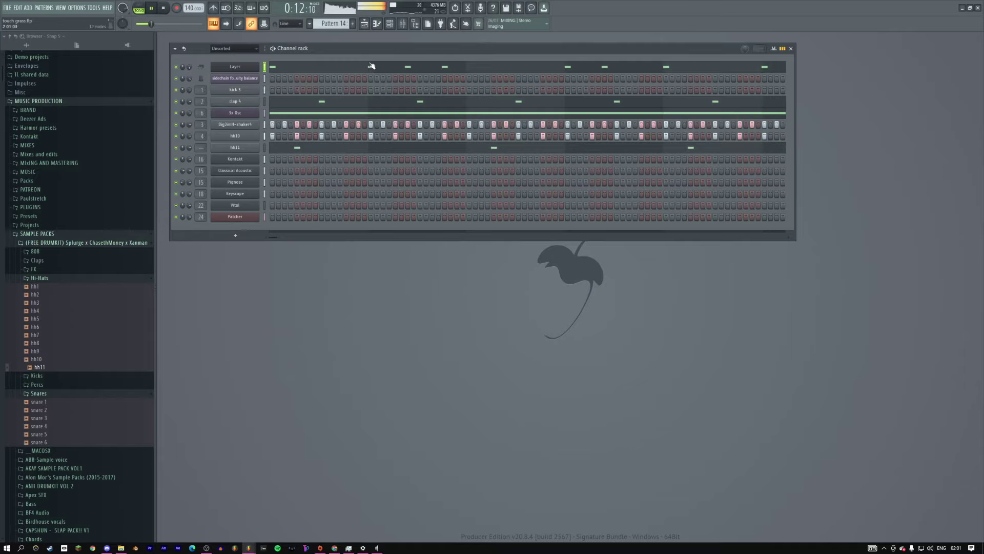
click(412, 26)
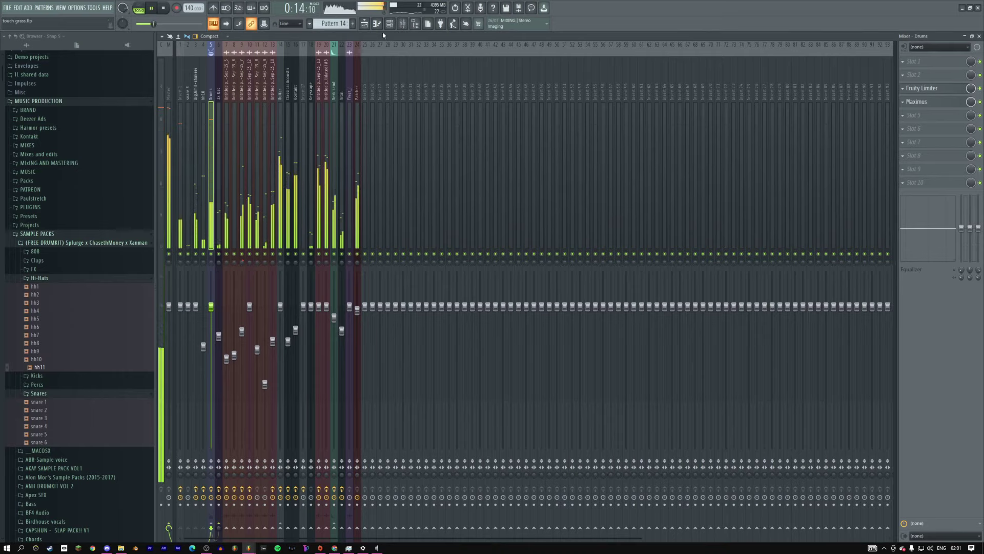
Step: Name the first unused mixer track Sidechain, give it a preset icon and colour, and load Fruity Balance in slot 5
double_click(364, 88)
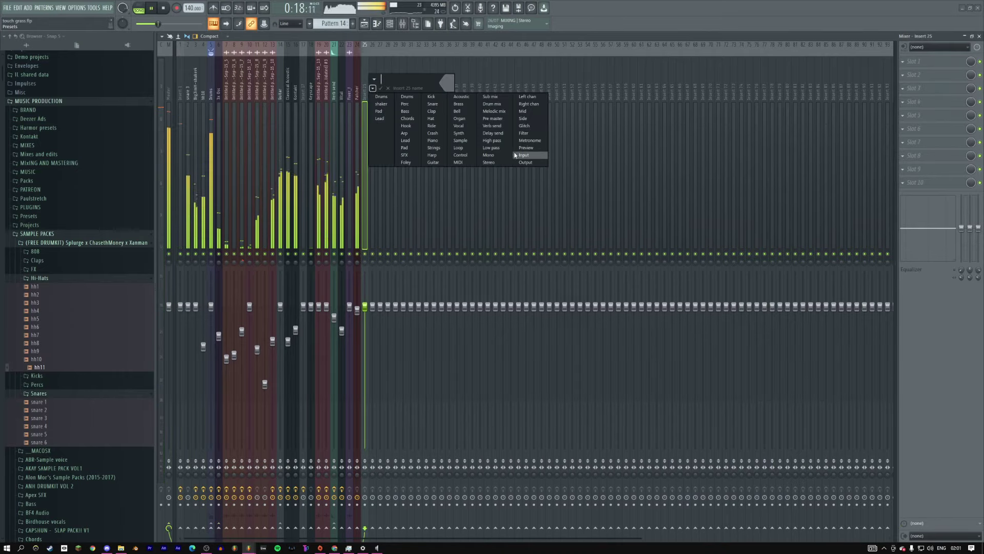
click(515, 155)
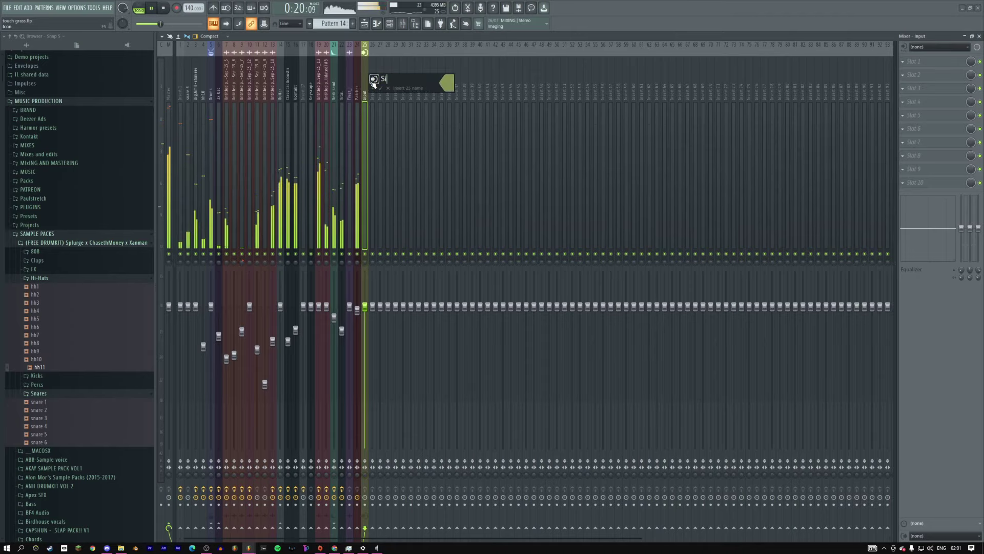
key(Return)
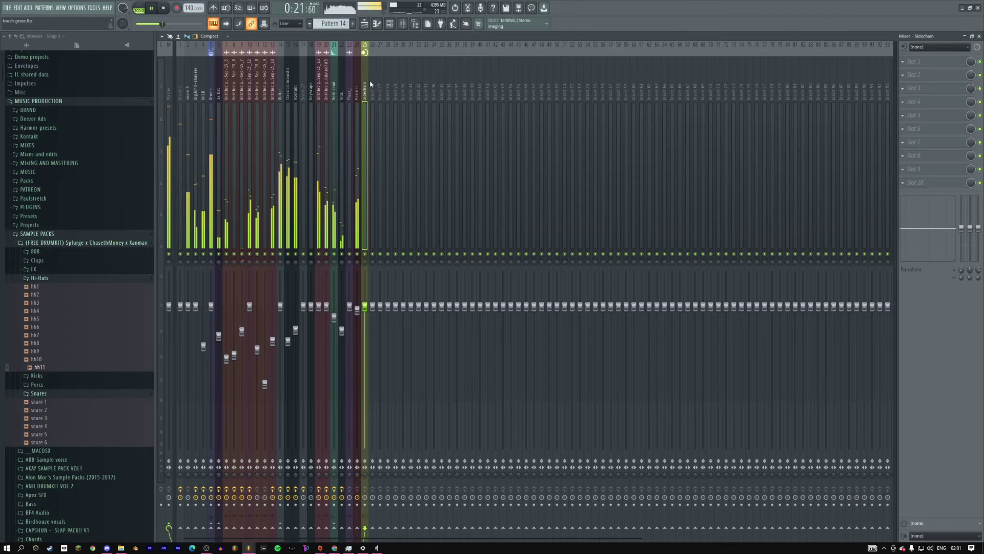
click(949, 120)
click(799, 357)
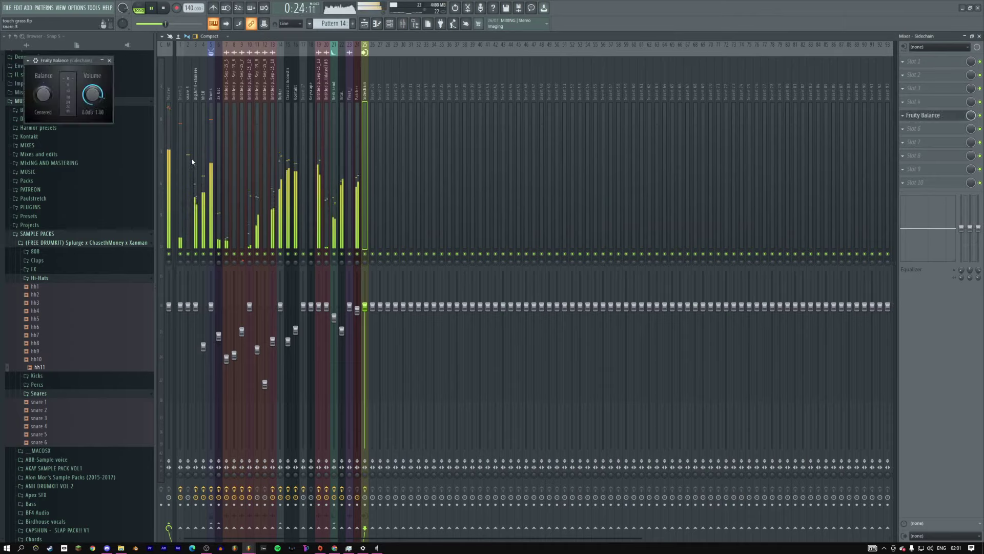
Step: Link the Fruity Balance volume on the Sidechain track to the sidechain envelope channel as its internal controller
right_click(99, 101)
click(121, 170)
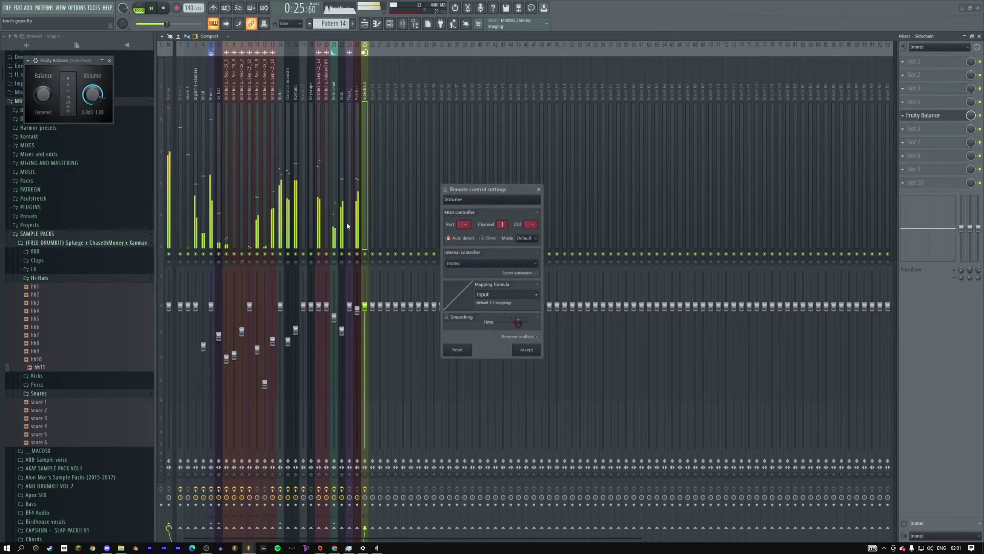
click(473, 263)
click(485, 292)
click(527, 349)
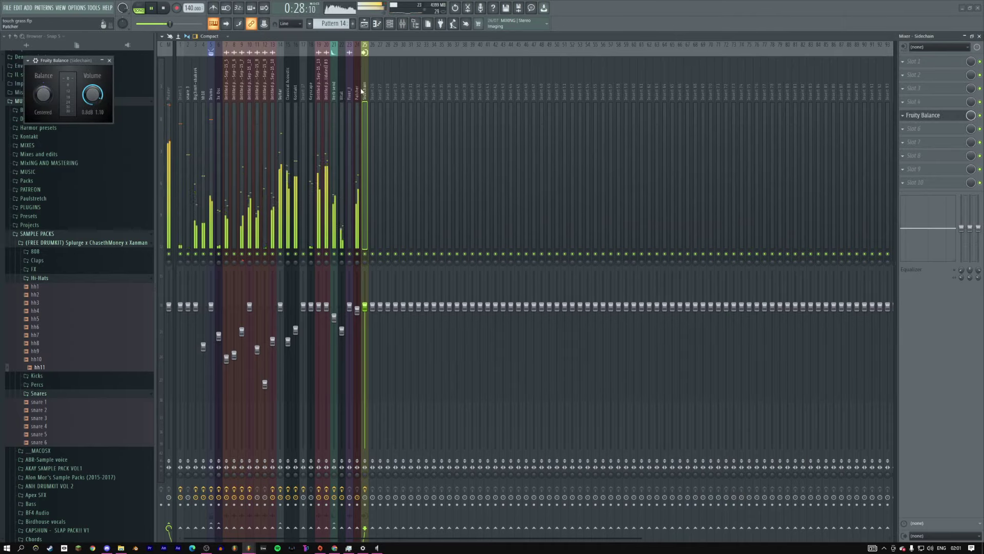
Step: Route the Patcher mixer track into the Sidechain track and dock the Sidechain track beside the Master
click(357, 109)
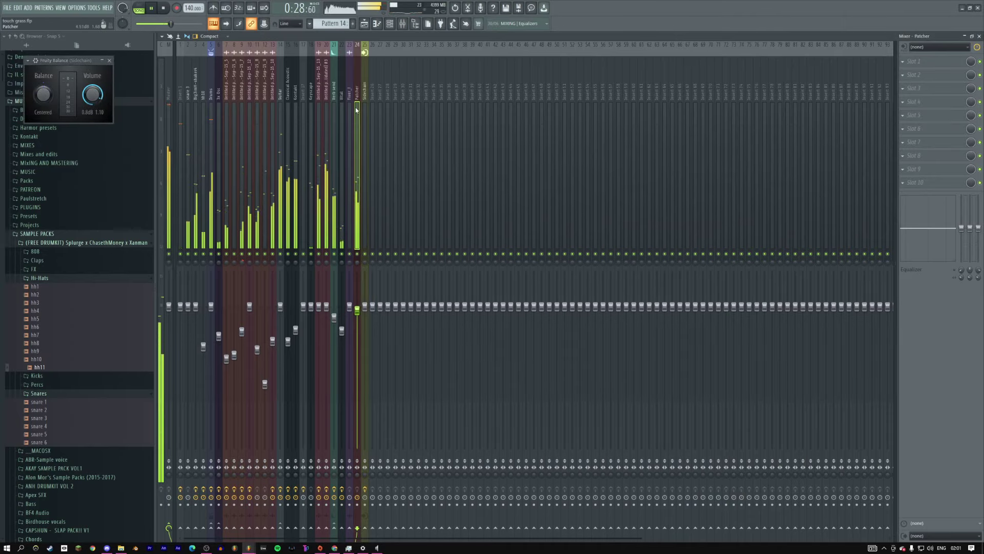
click(366, 529)
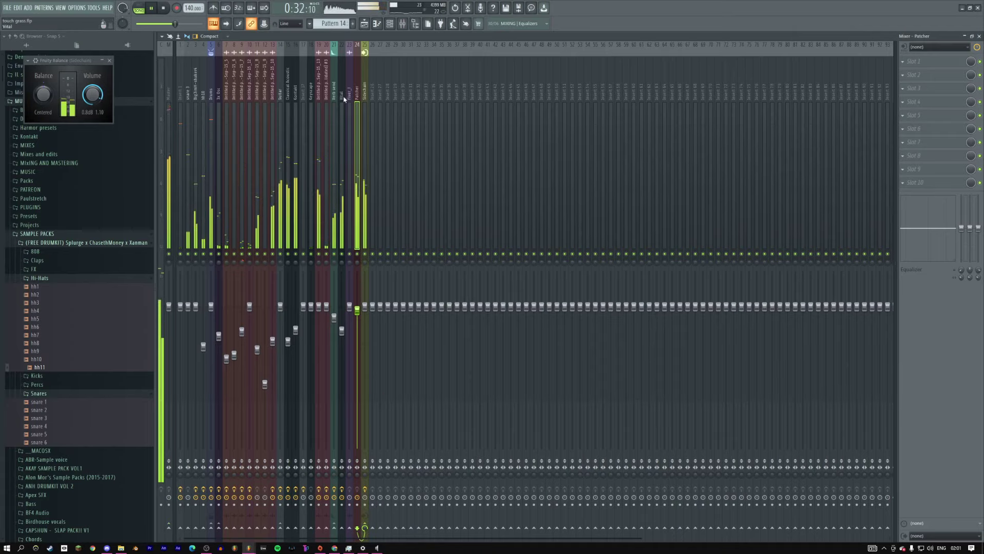
click(343, 113)
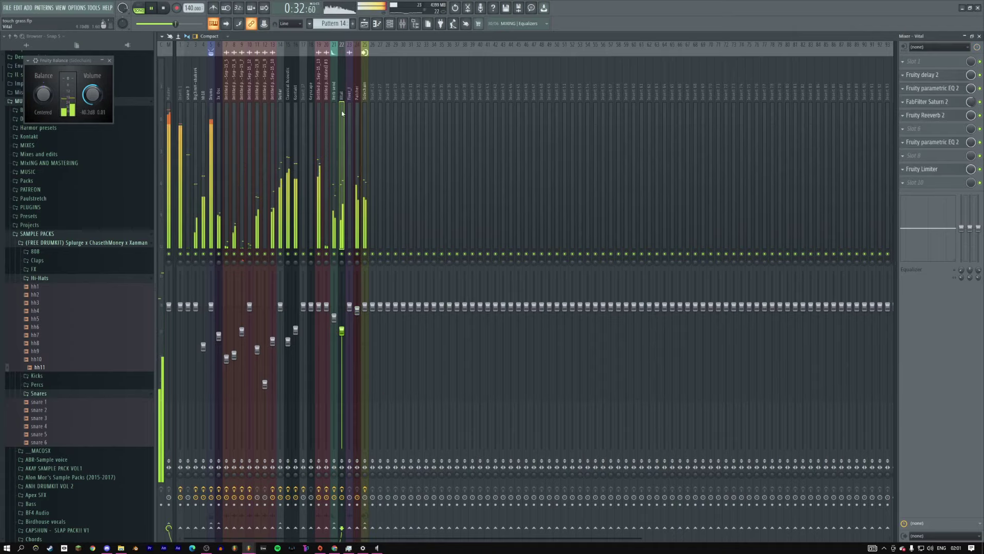
right_click(367, 98)
click(400, 209)
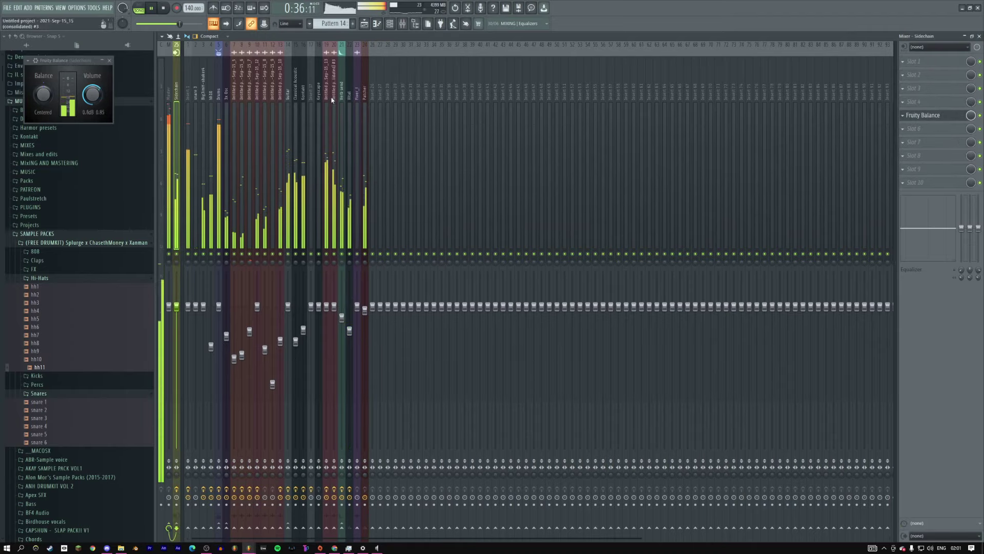
Step: Route the consolidated audio, Verb send, Guitar, Classical Acoustic and Kontakt mixer tracks into the Sidechain track
drag(332, 99, 326, 99)
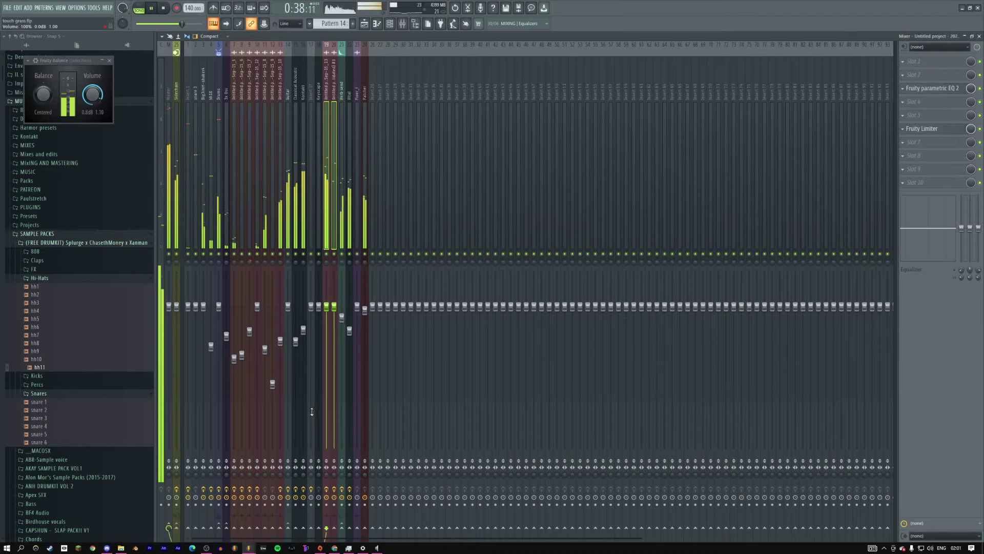
click(343, 86)
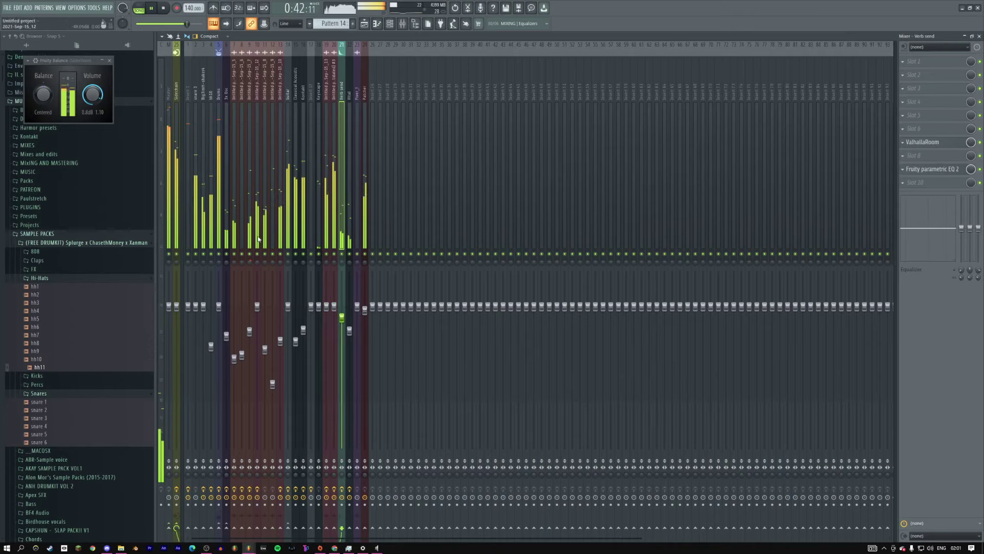
click(286, 98)
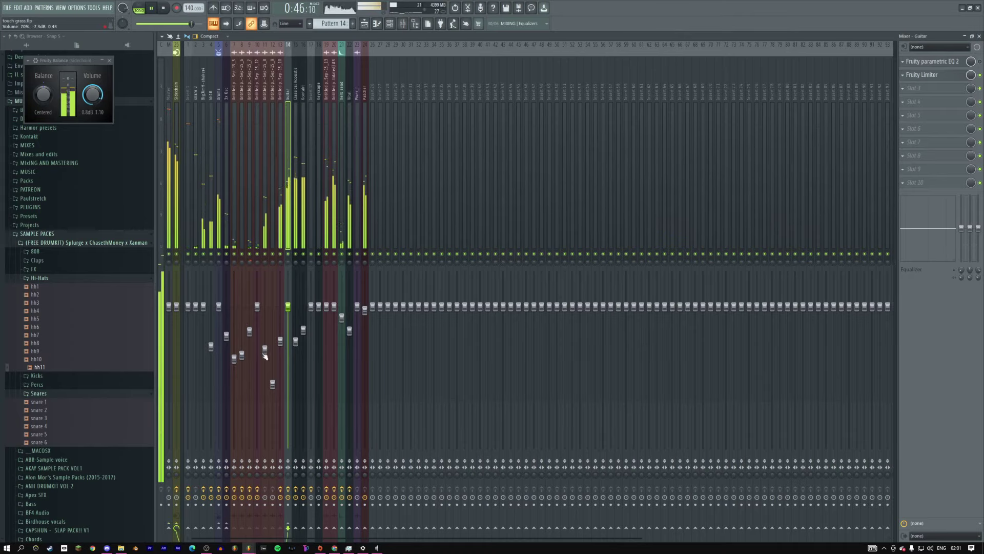
drag(293, 113, 303, 114)
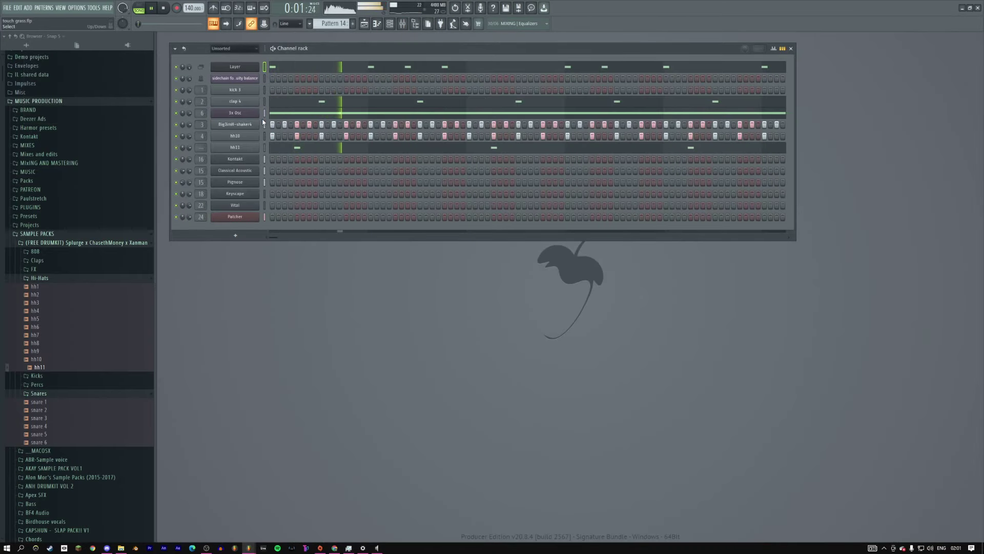
Step: Copy the clap 4 notes into the sidechain envelope channel and refill the BigSmith-shaker4 channel on every fourth step
click(264, 79)
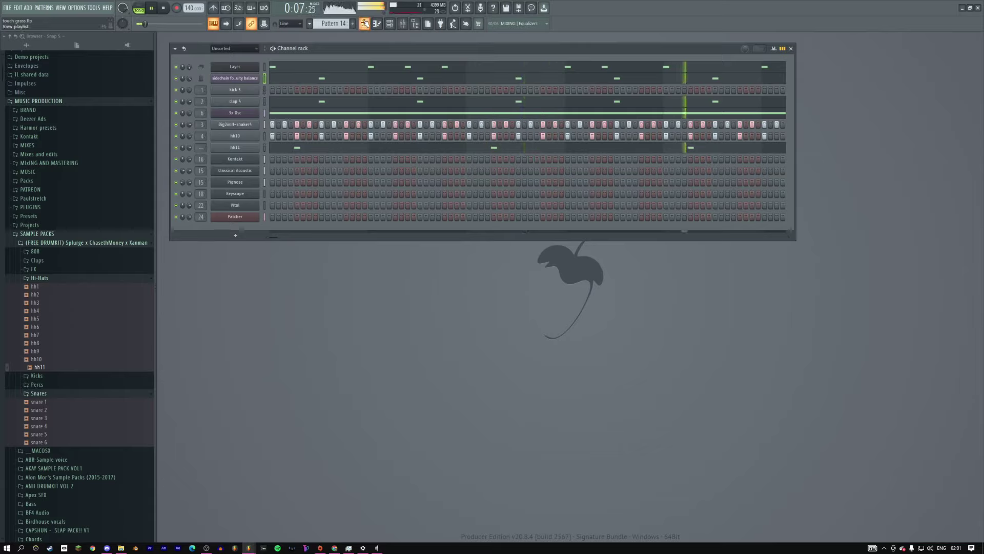
right_click(236, 124)
click(357, 159)
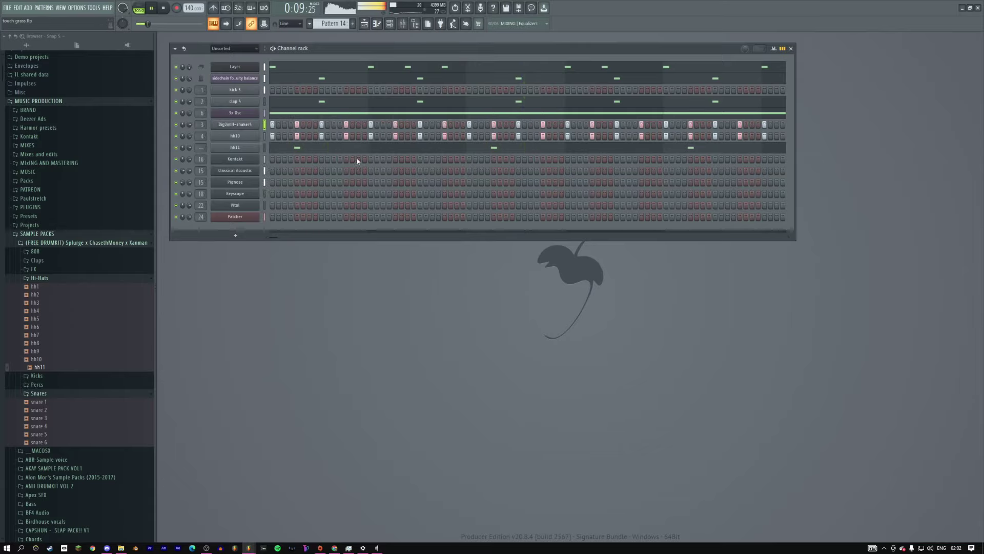
click(237, 124)
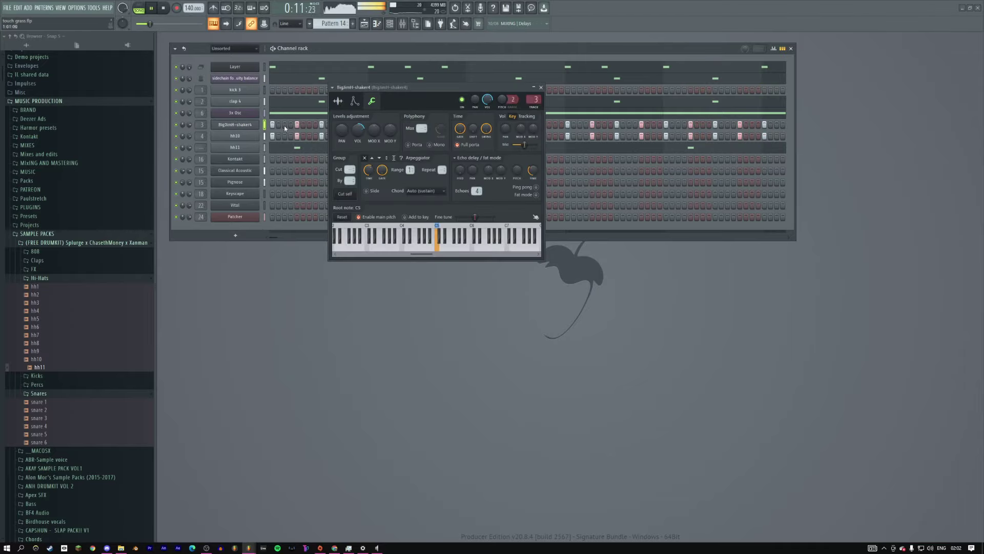
click(542, 88)
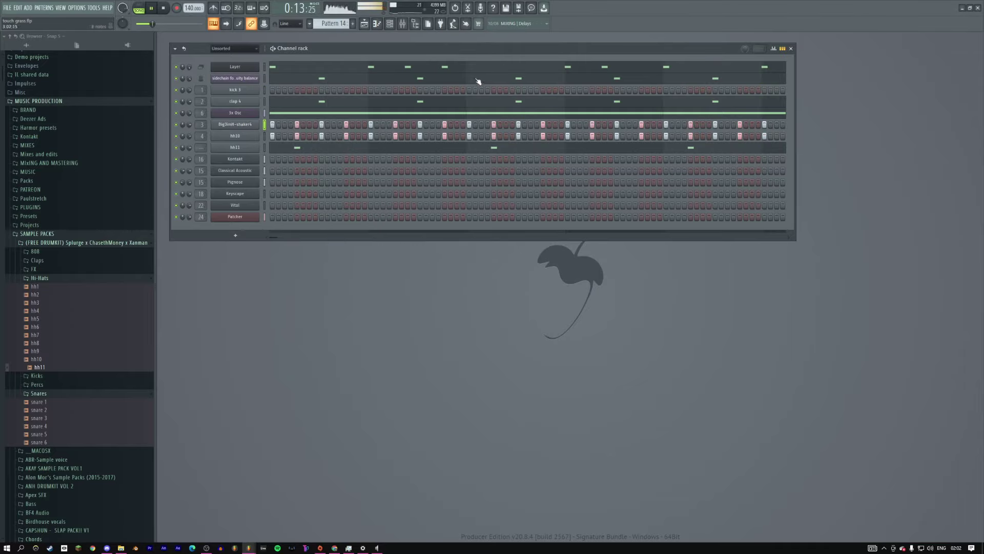
Step: Rework the Layer kick notes in bars 1 to 4 of Pattern 14, thinning bar 2 and changing the hits in bar 4
click(367, 26)
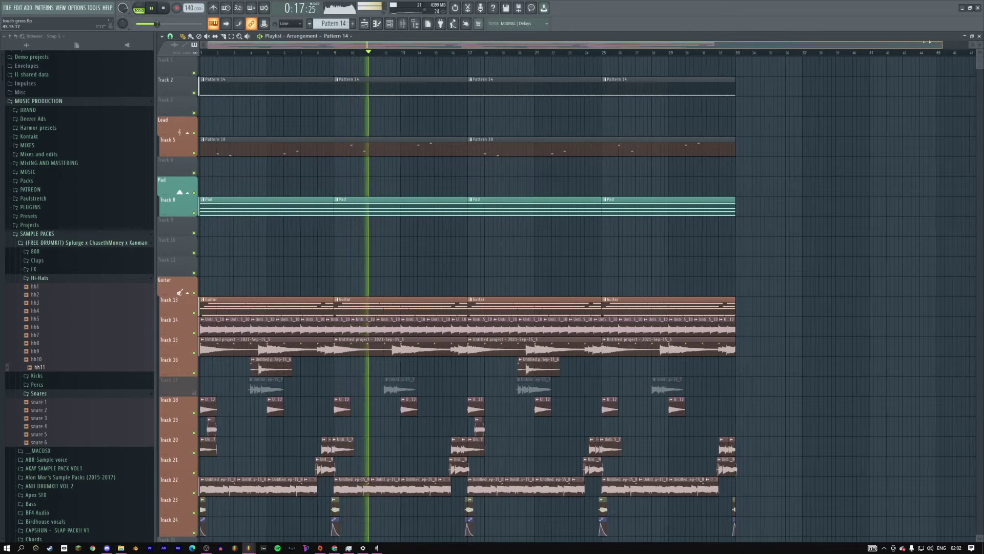
scroll(550, 78, up, 2)
double_click(330, 84)
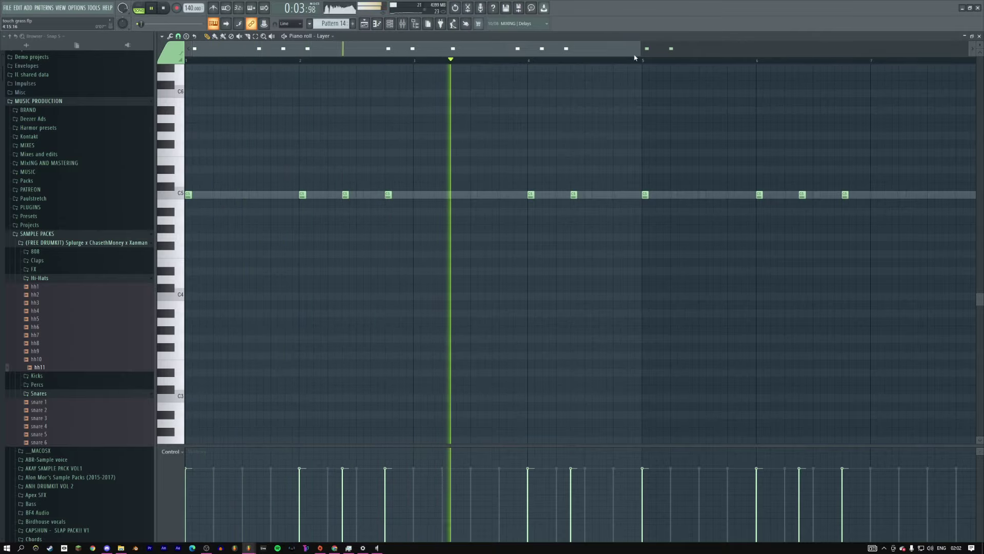
drag(641, 49, 749, 50)
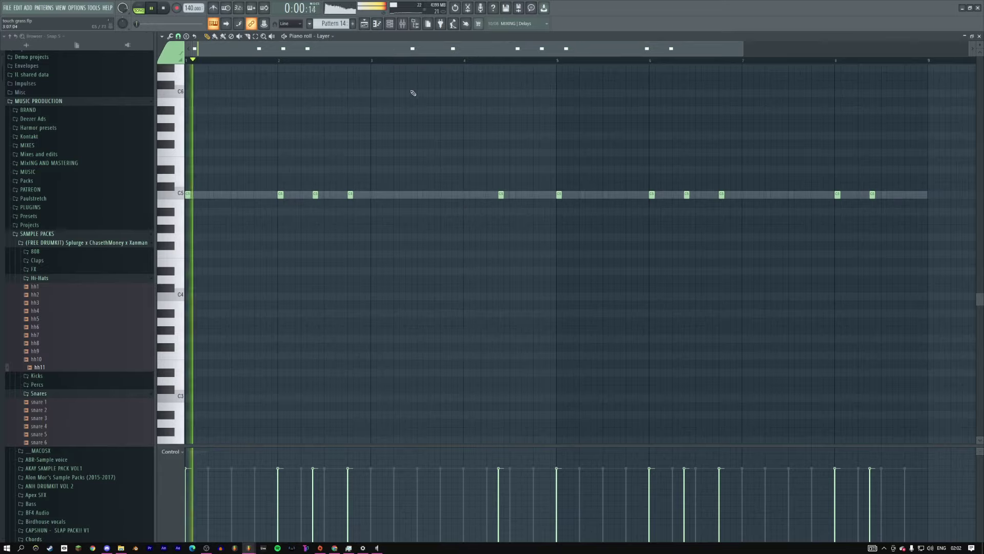
drag(501, 195, 489, 195)
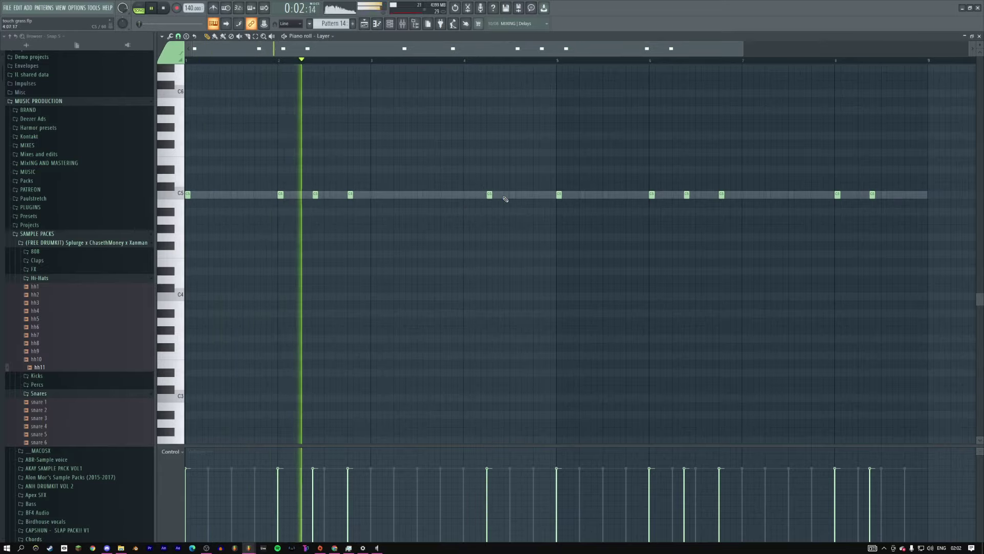
right_click(315, 195)
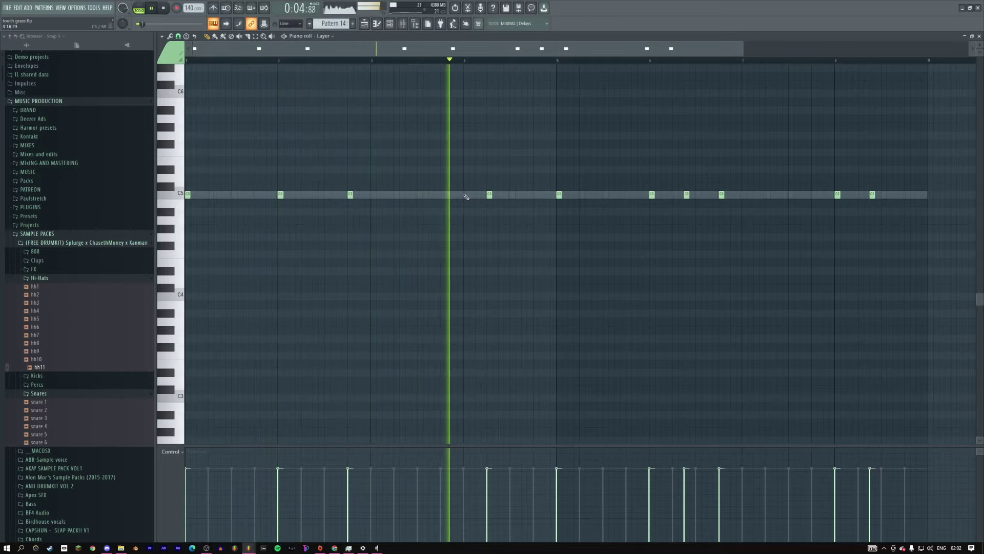
click(533, 194)
key(space)
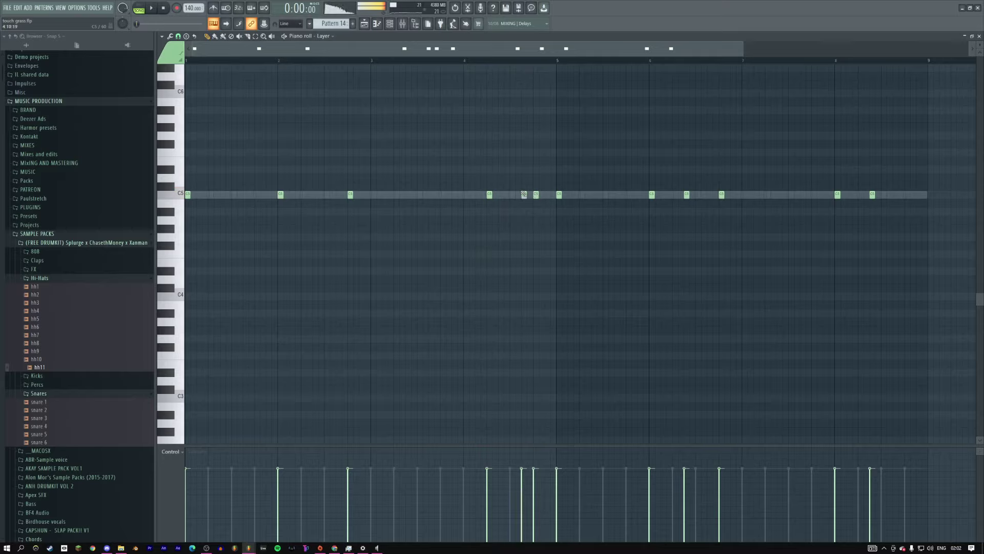
key(space)
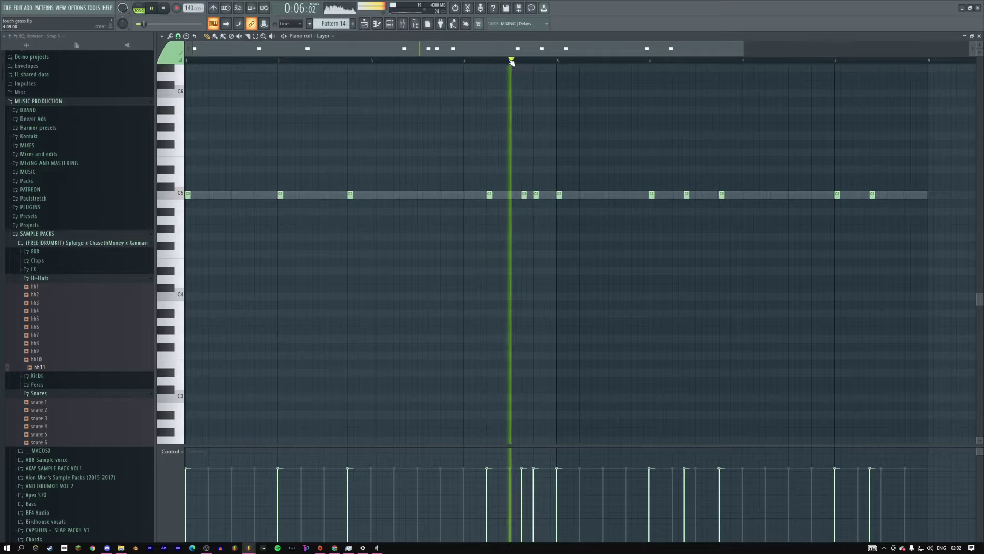
Step: Delete the Layer notes from bar 5 onward and place new C5 notes at the start of bars 5 and 6 and before mid-bar 6
drag(890, 183, 553, 220)
key(Delete)
click(559, 194)
click(651, 194)
key(space)
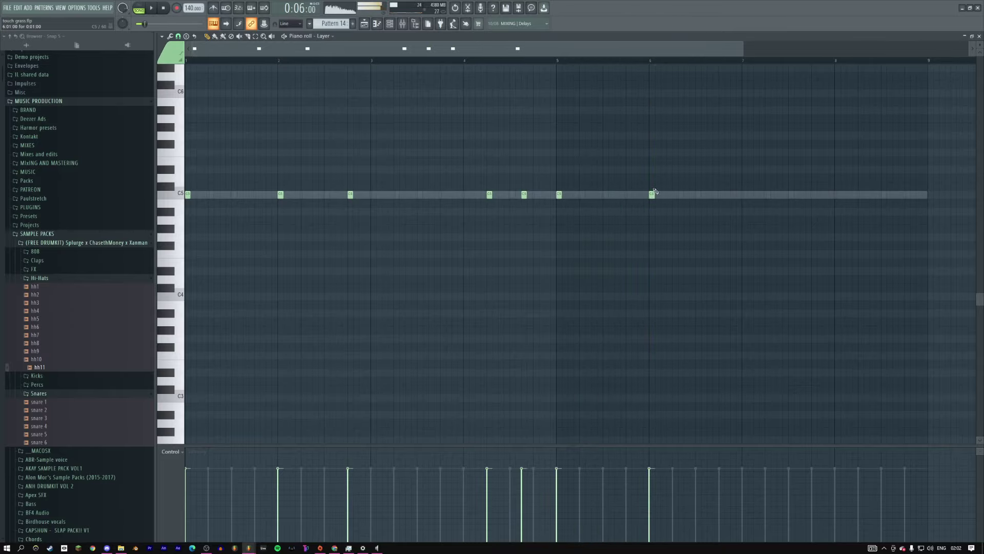
key(space)
click(685, 194)
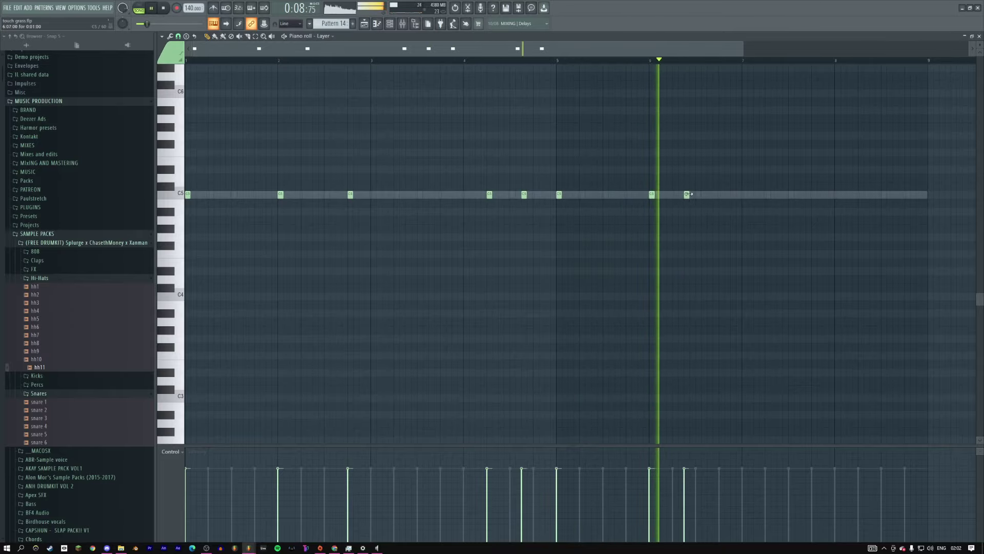
Step: Add C5 kick notes to the Layer late in bar 6, near the middle of bar 7, and at the start and end of bar 8
scroll(605, 166, right, 1)
scroll(606, 166, right, 2)
click(488, 200)
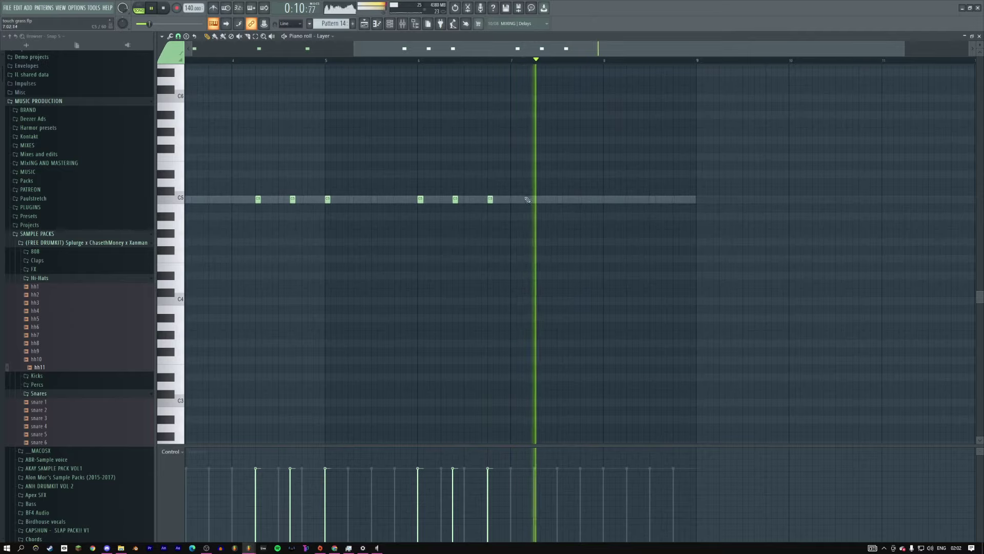
click(606, 198)
key(space)
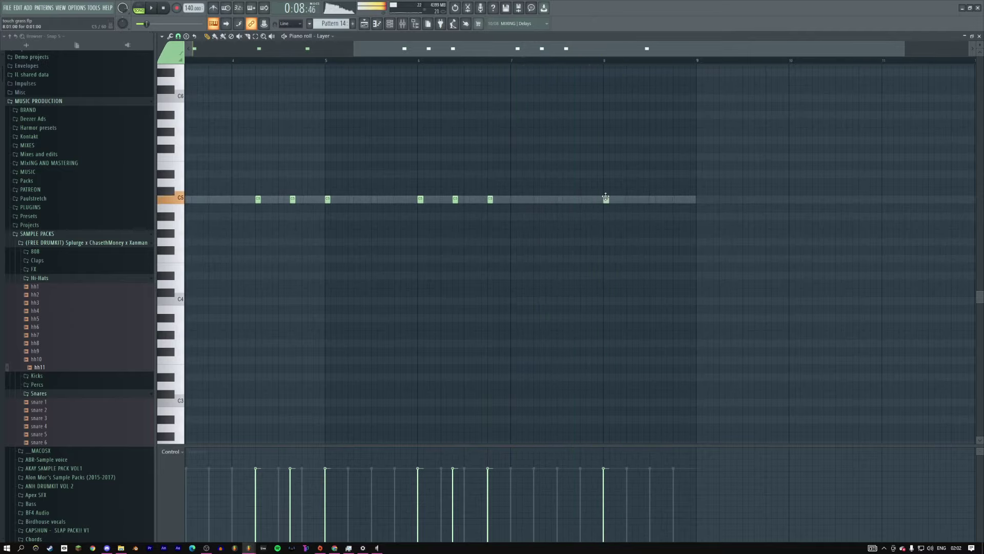
click(530, 62)
key(space)
click(548, 199)
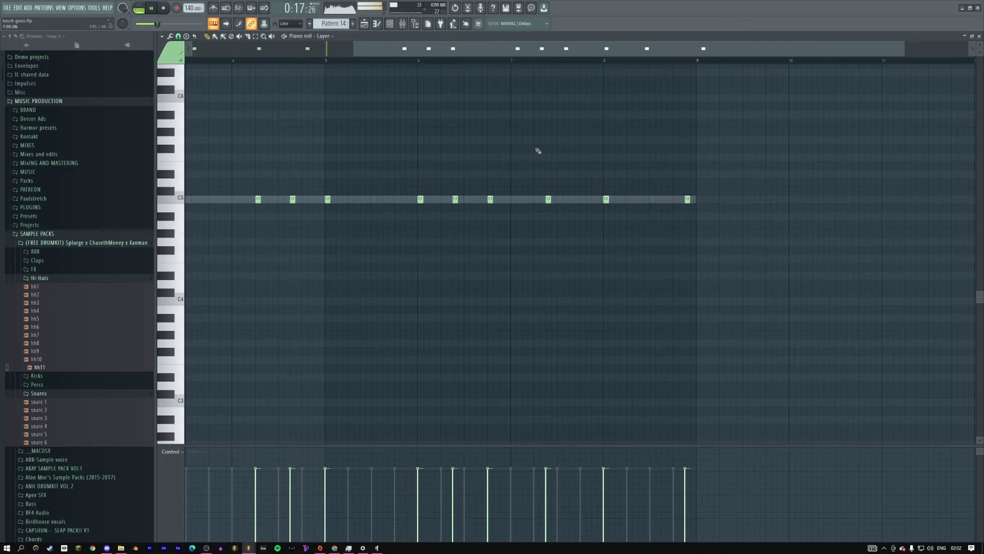
Step: Restart playback and review the reworked kick pattern against the playlist arrangement
key(F7)
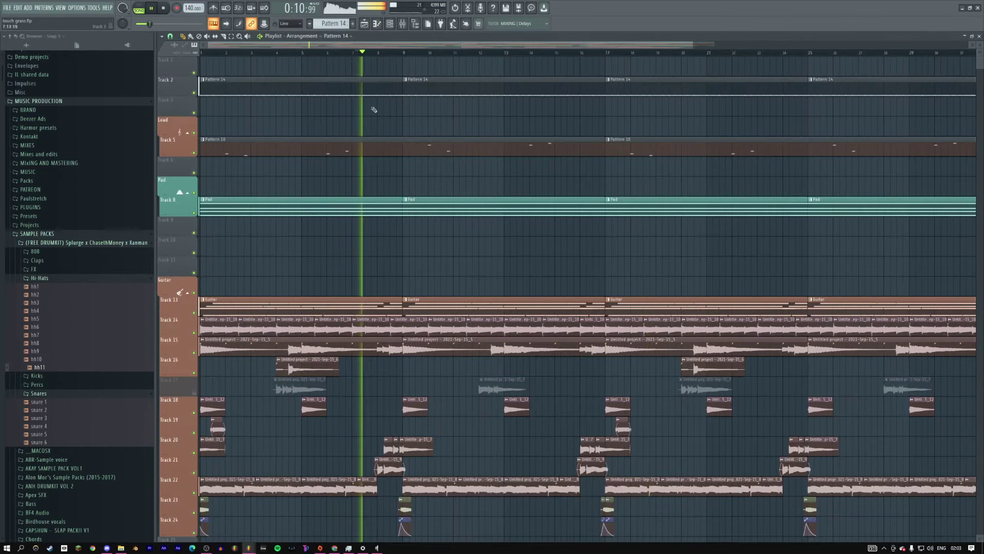
click(165, 9)
key(space)
drag(695, 44, 831, 43)
key(F7)
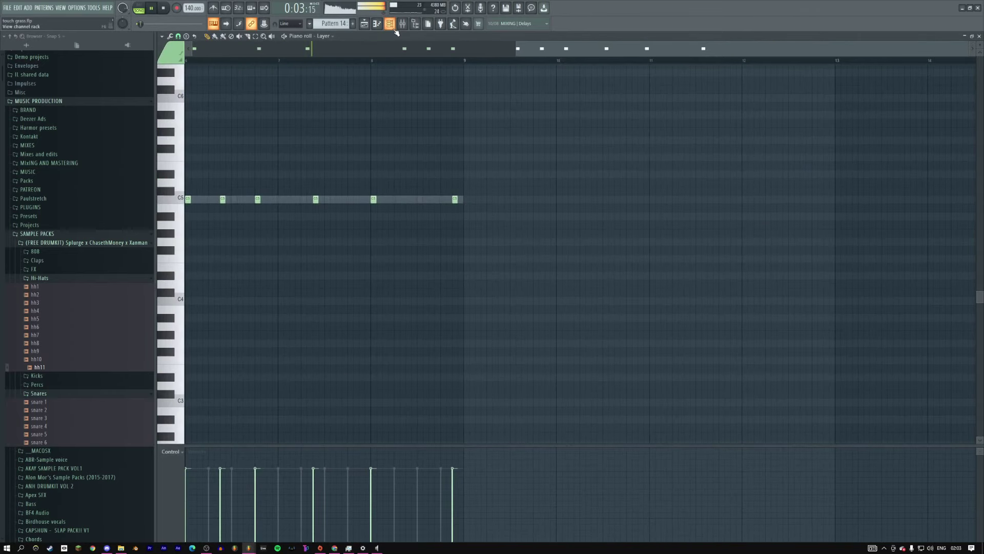
Step: Open the Bass #2 pattern from the playlist's Bass track and show its Kontakt channel in the channel rack
click(403, 25)
click(403, 25)
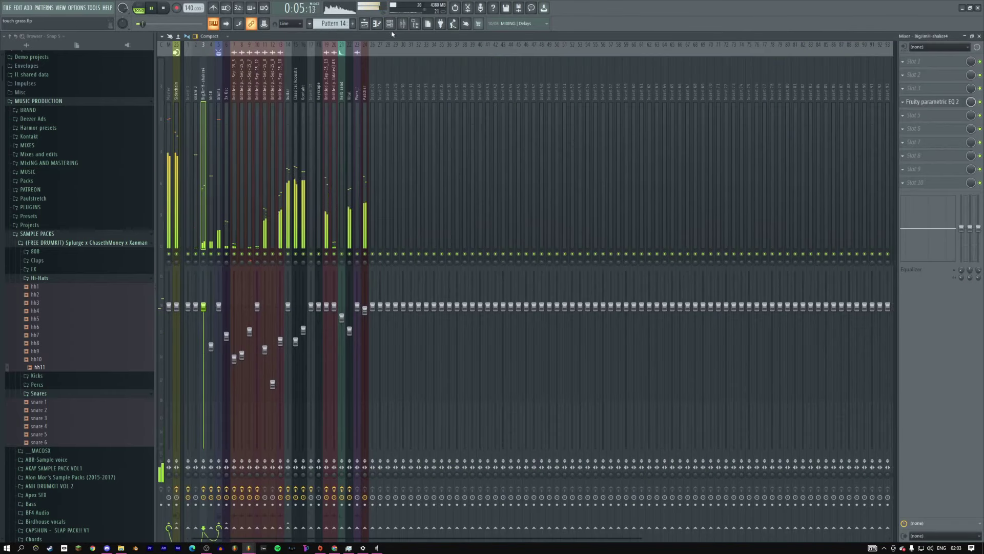
click(364, 25)
scroll(336, 282, down, 6)
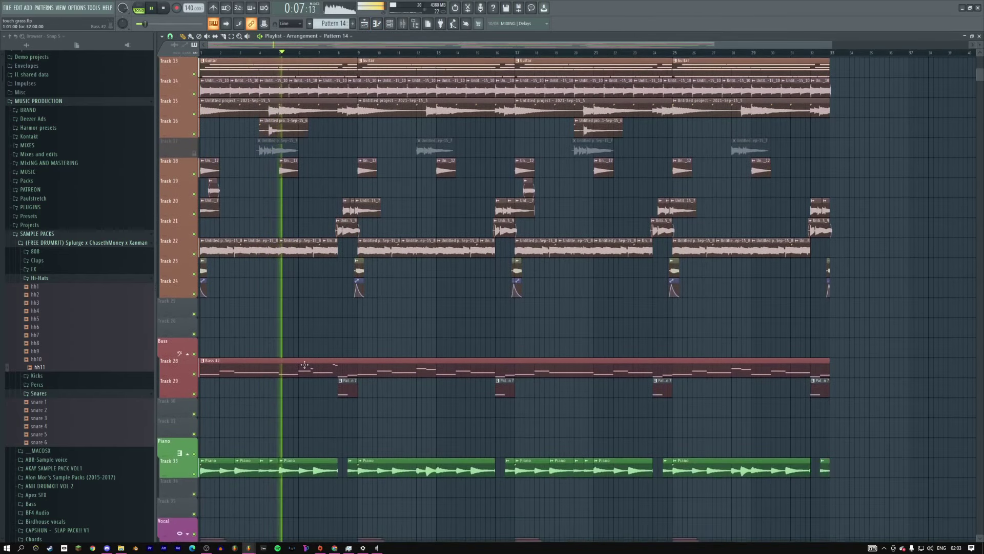
double_click(279, 372)
key(F6)
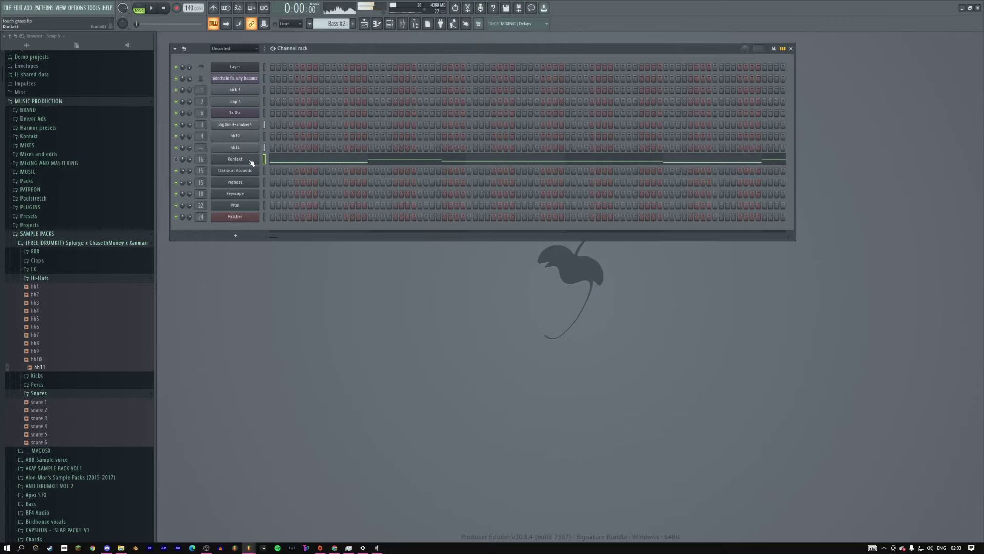
Step: Add a Harmor channel with the Reese preset and give it the Kontakt bass notes
click(29, 8)
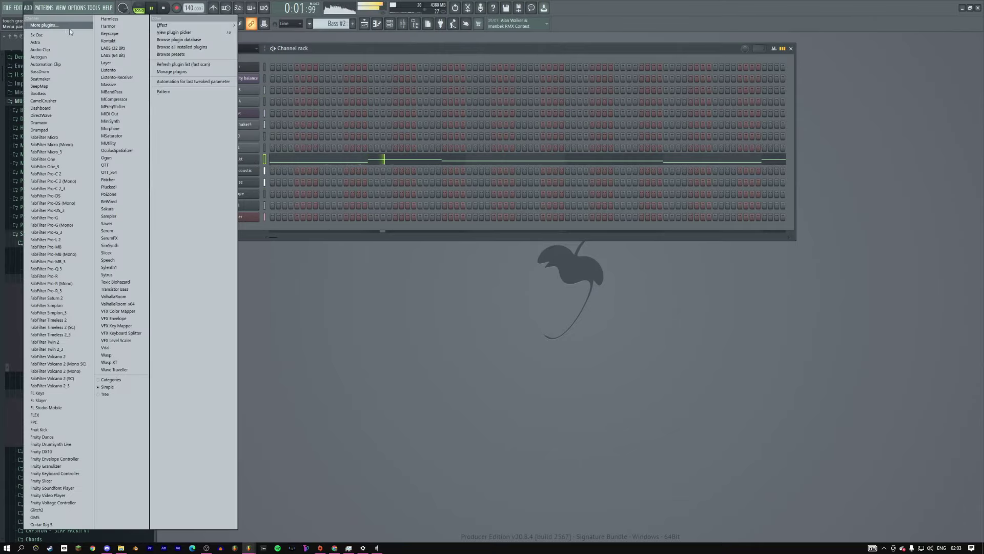
click(113, 27)
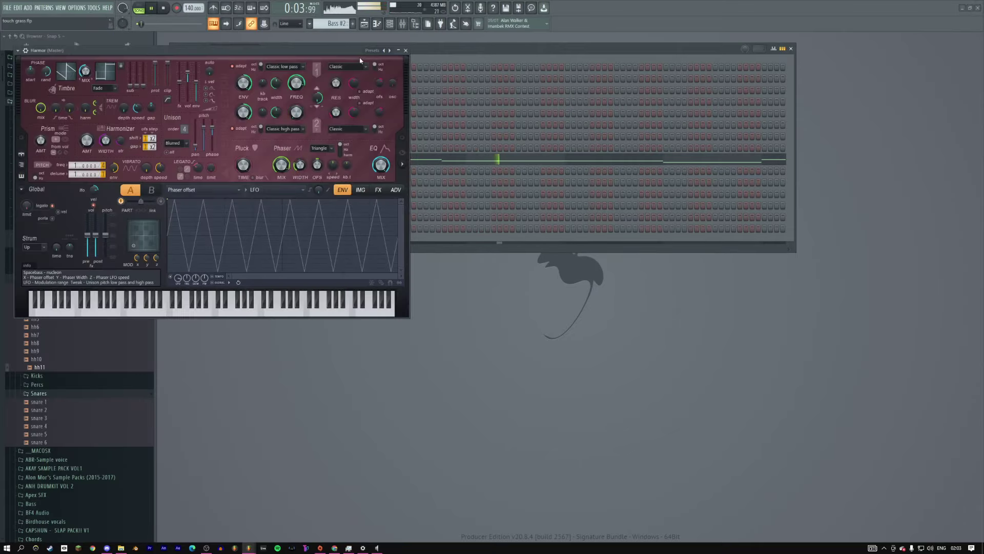
click(371, 50)
click(392, 54)
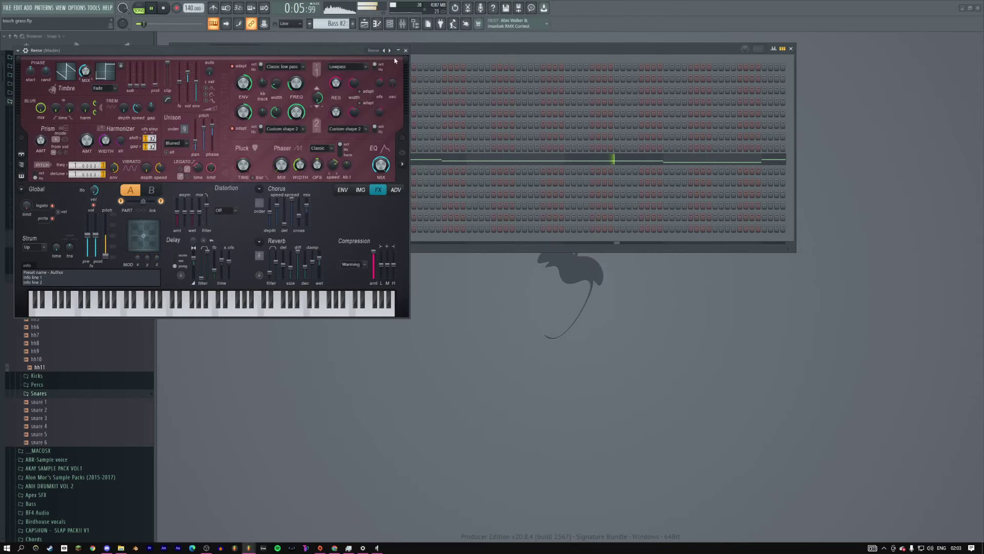
click(406, 51)
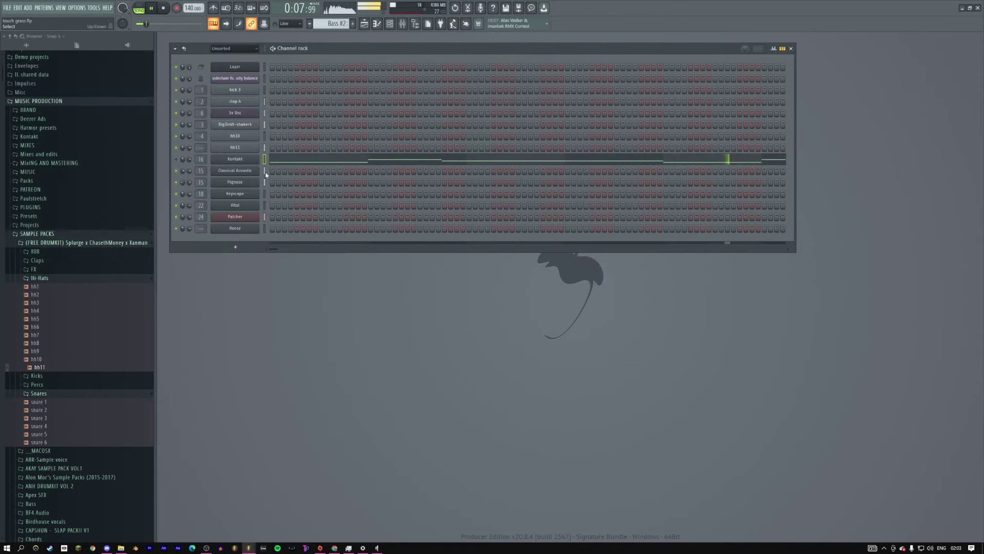
Step: Route the Reese channel through mixer track 26 to the Sidechain bus and lower its volume to about 89% (-2.5 dB)
click(246, 228)
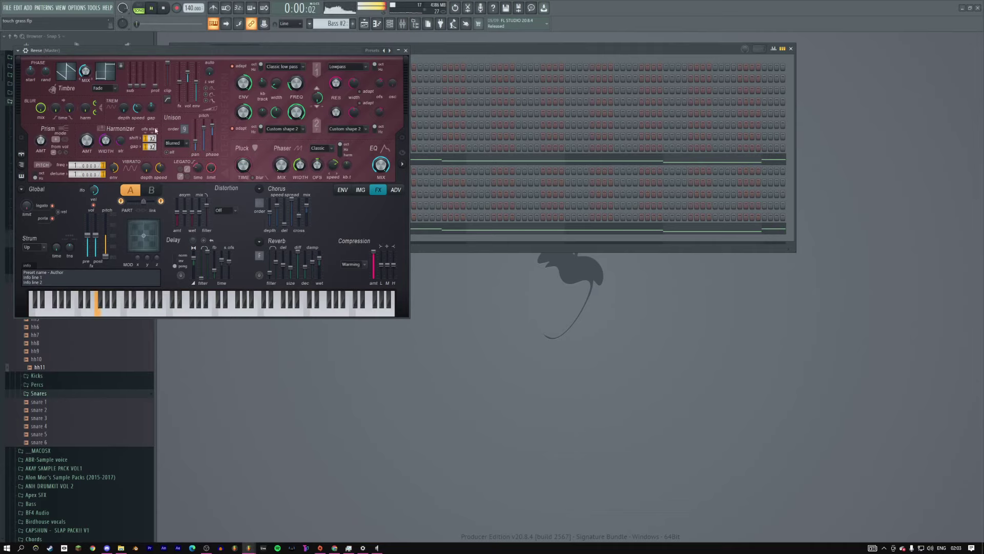
click(24, 50)
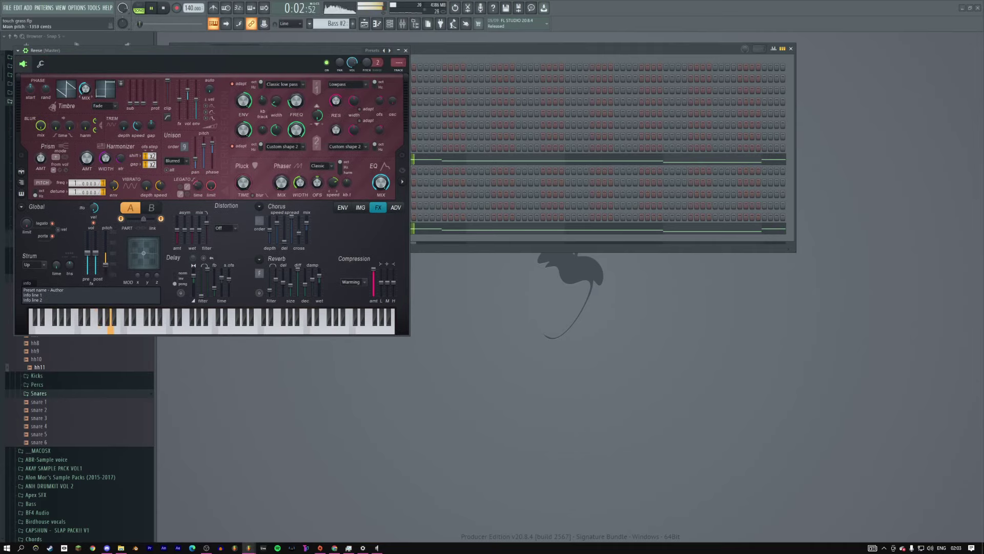
click(396, 66)
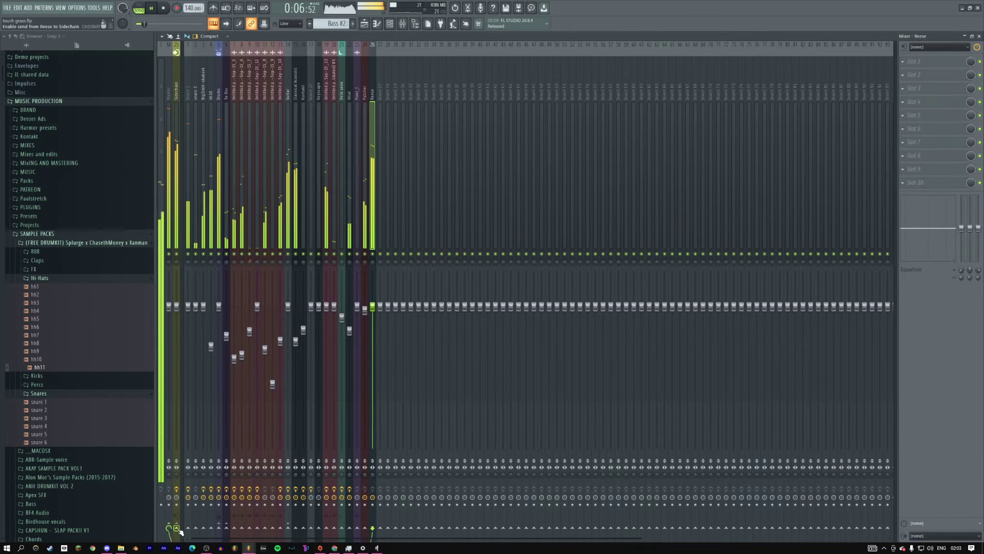
drag(372, 306, 374, 324)
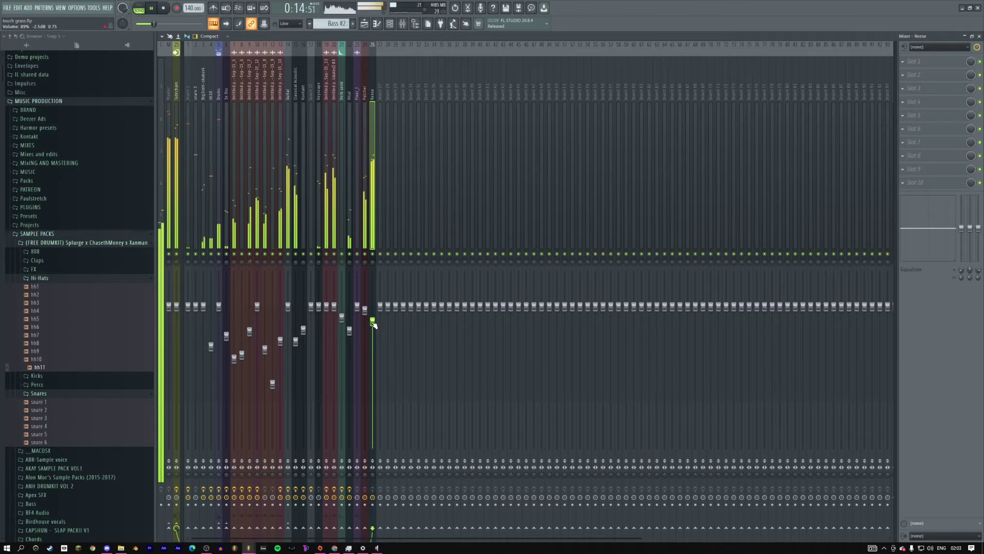
key(F9)
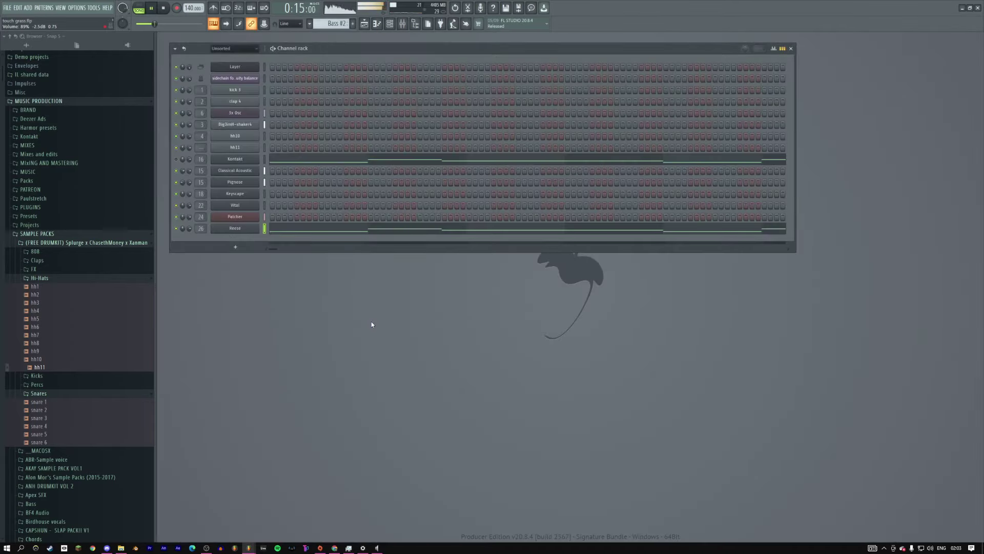
Step: Insert four empty playlist tracks between the Pattern 14 drum track and the Lead group
click(365, 24)
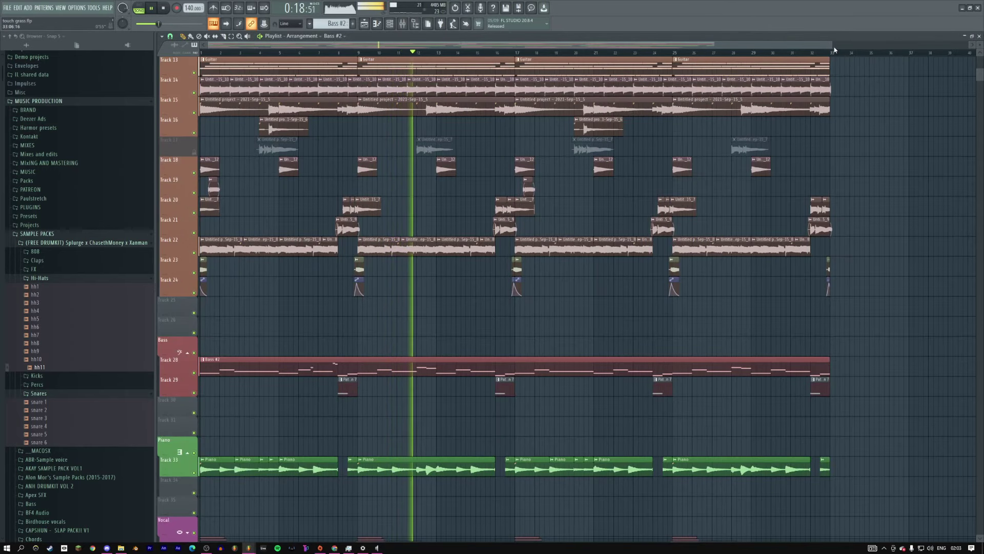
scroll(834, 49, down, 4)
scroll(834, 50, down, 2)
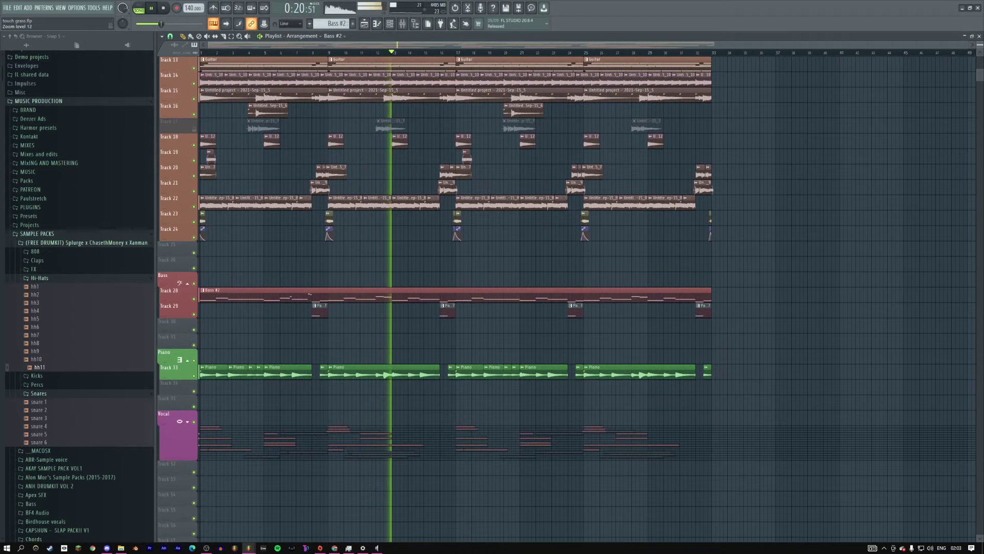
scroll(262, 188, up, 4)
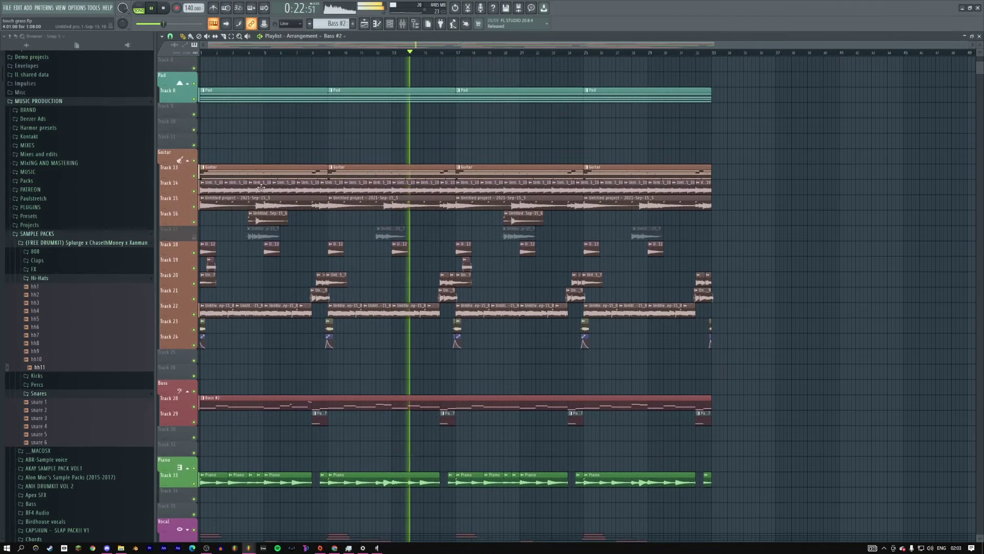
scroll(451, 185, up, 1)
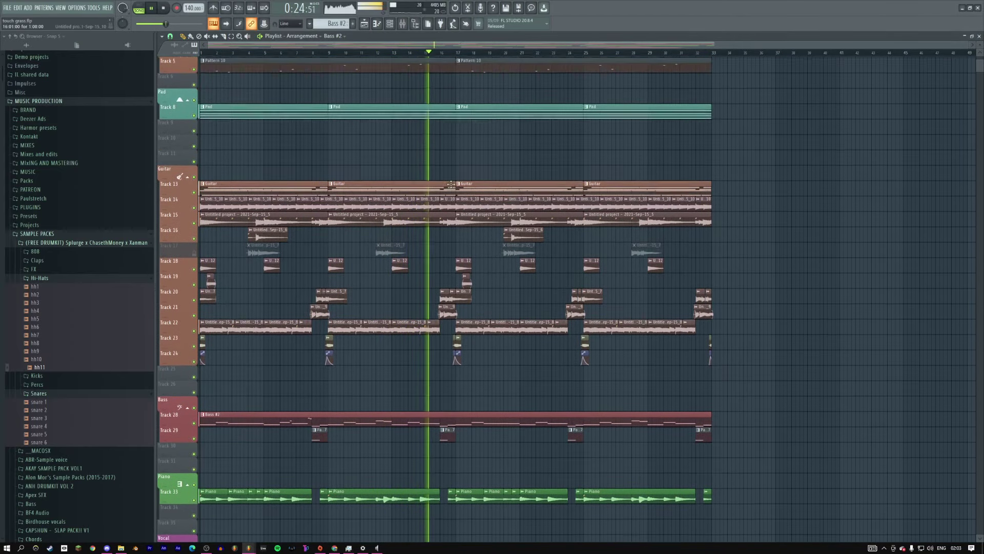
scroll(451, 184, up, 4)
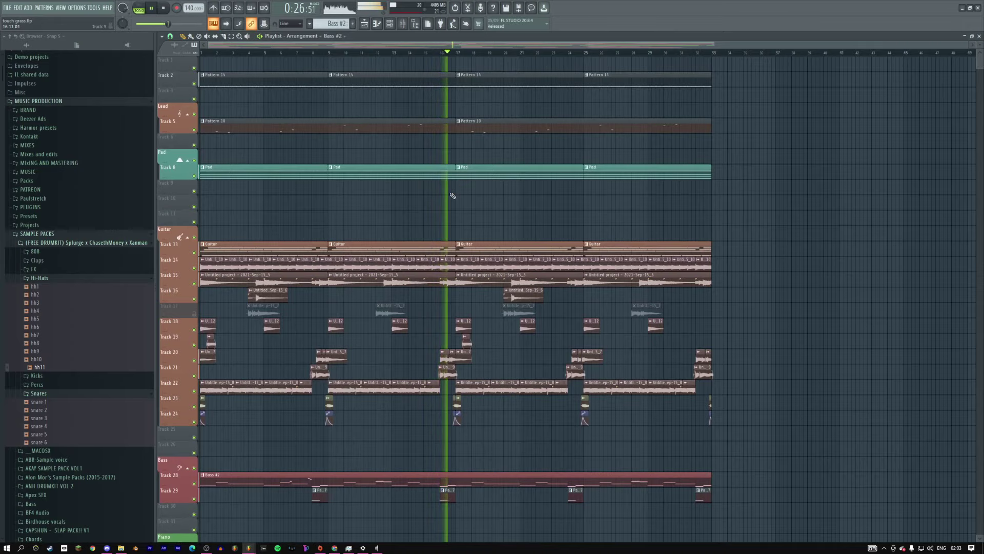
right_click(178, 97)
right_click(194, 228)
right_click(193, 228)
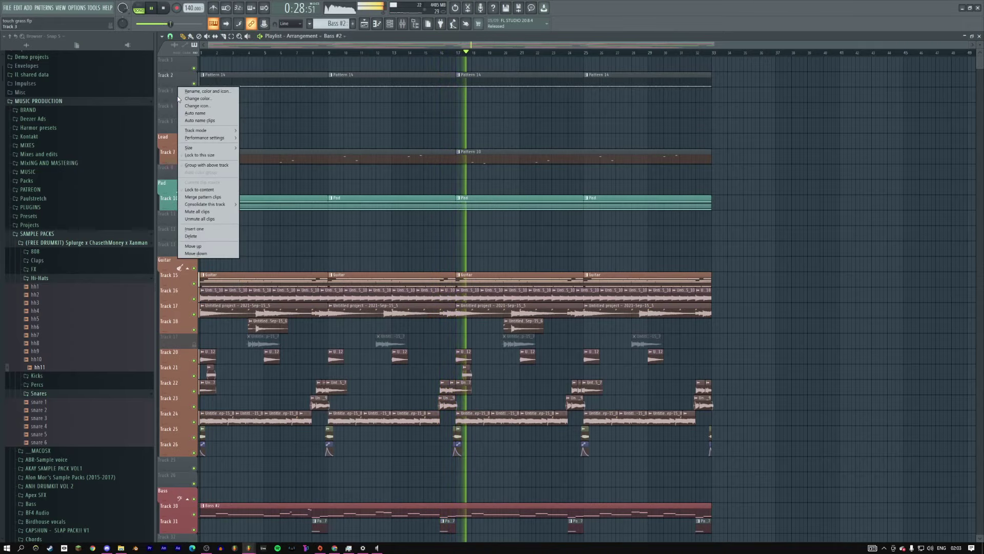
right_click(194, 228)
click(194, 228)
Step: Rename Pattern 14 as Drums with a blue color and split it into separate patterns by channel
click(203, 75)
click(202, 75)
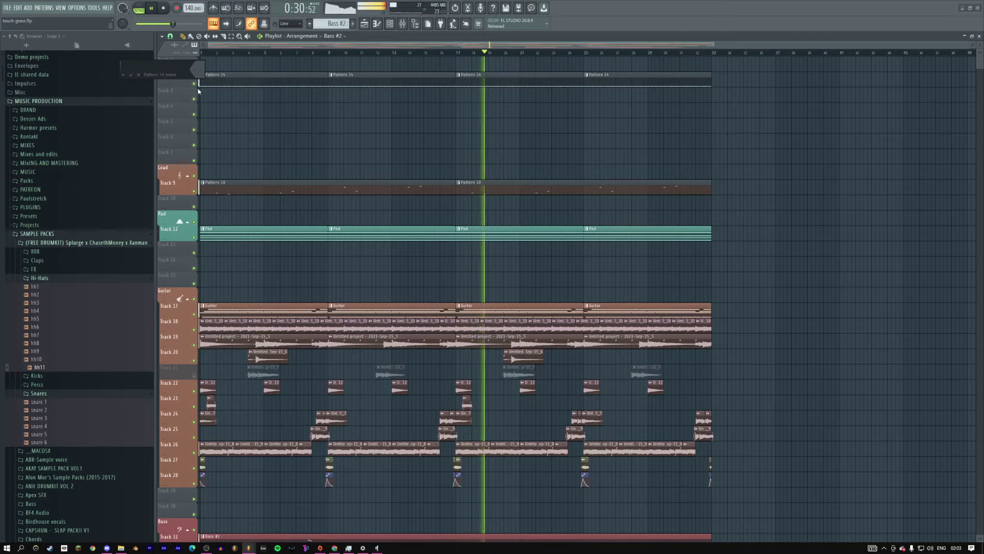
click(203, 75)
click(218, 83)
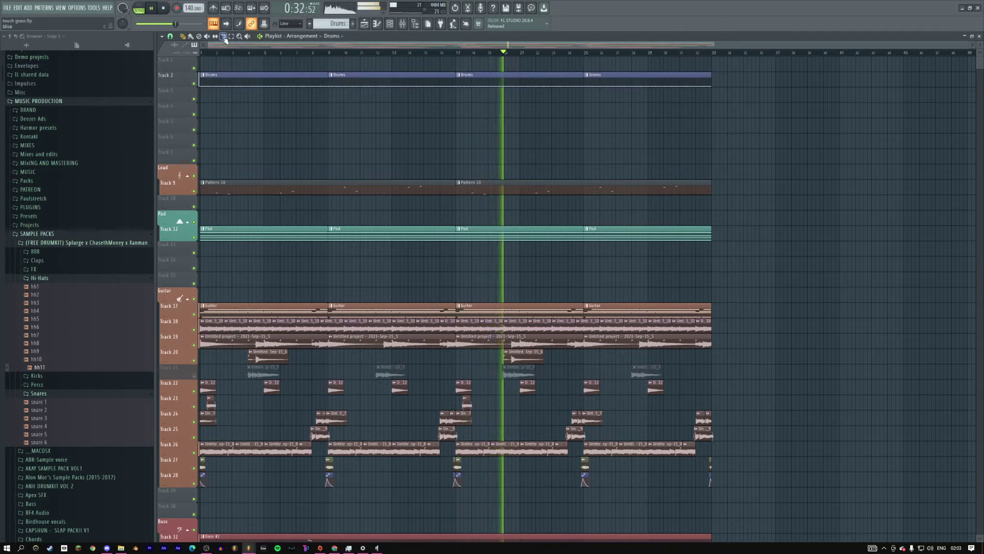
click(310, 23)
click(360, 147)
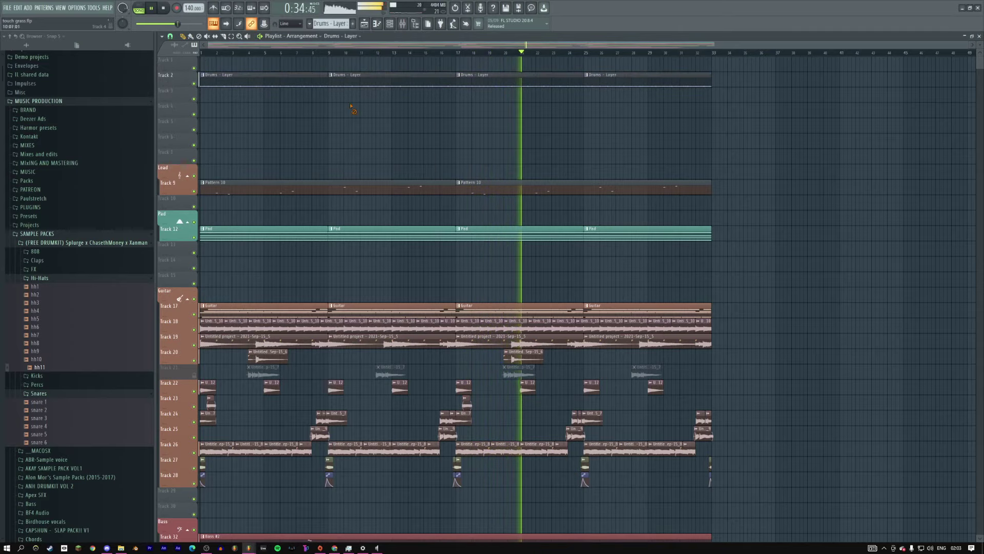
Step: Delete the three repeated Drums - Layer clips from bar 9 onward, keeping only the one at bar 1
right_click(390, 77)
right_click(518, 77)
right_click(605, 77)
key(ctrl+z)
key(space)
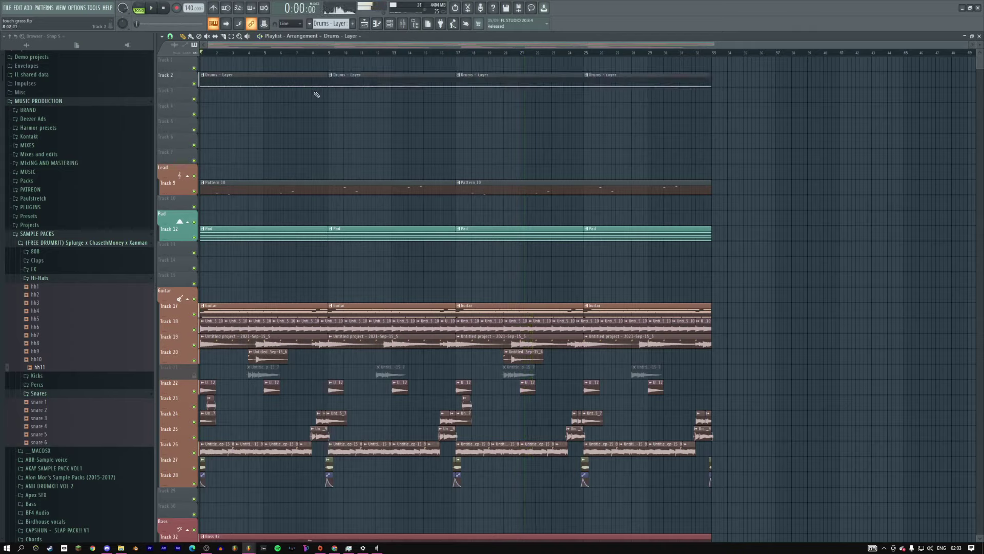
key(ctrl+z)
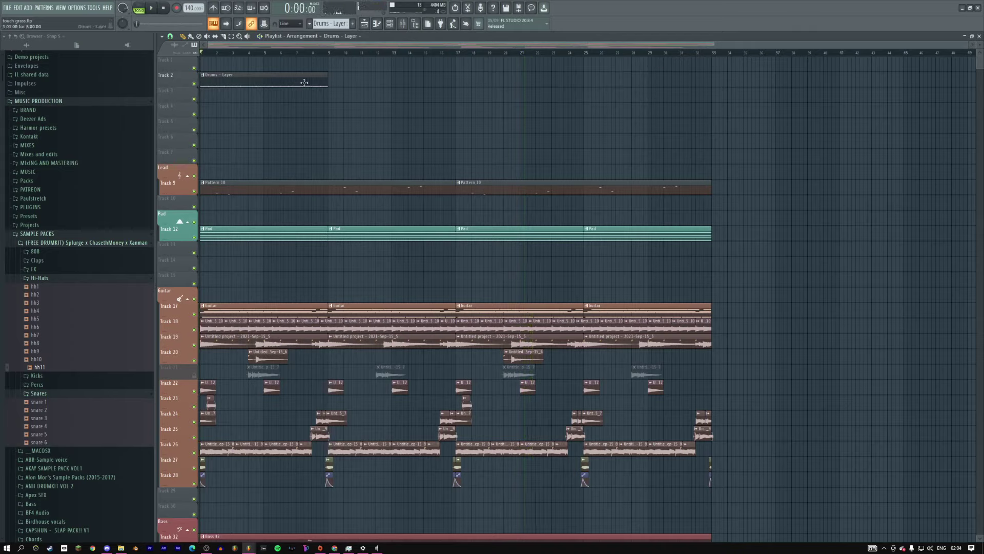
Step: Arrange the Layer, shaker, 3x Osc, sidechain and clap 4 drum patterns on separate tracks at bar 1, inserting two tracks
drag(294, 104, 276, 71)
drag(260, 107, 256, 118)
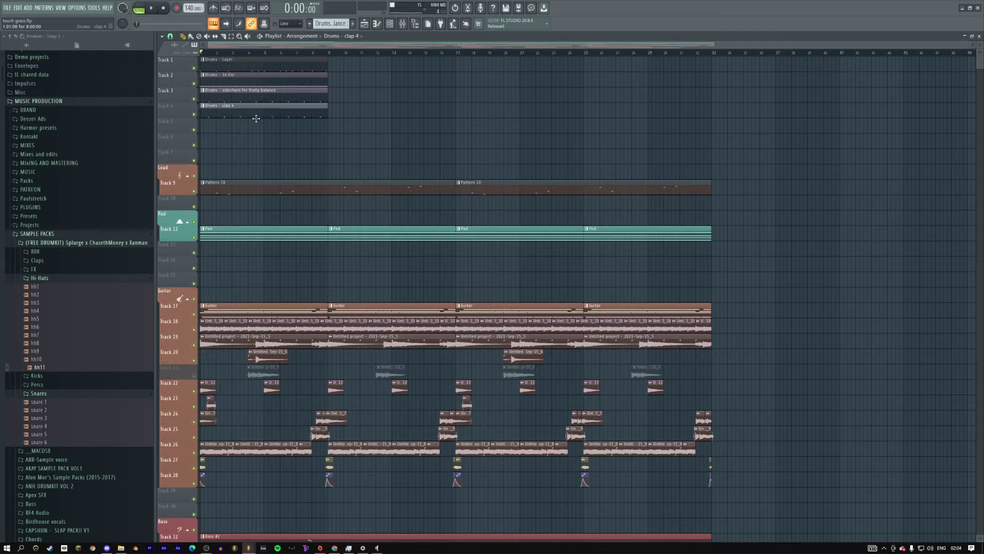
right_click(179, 84)
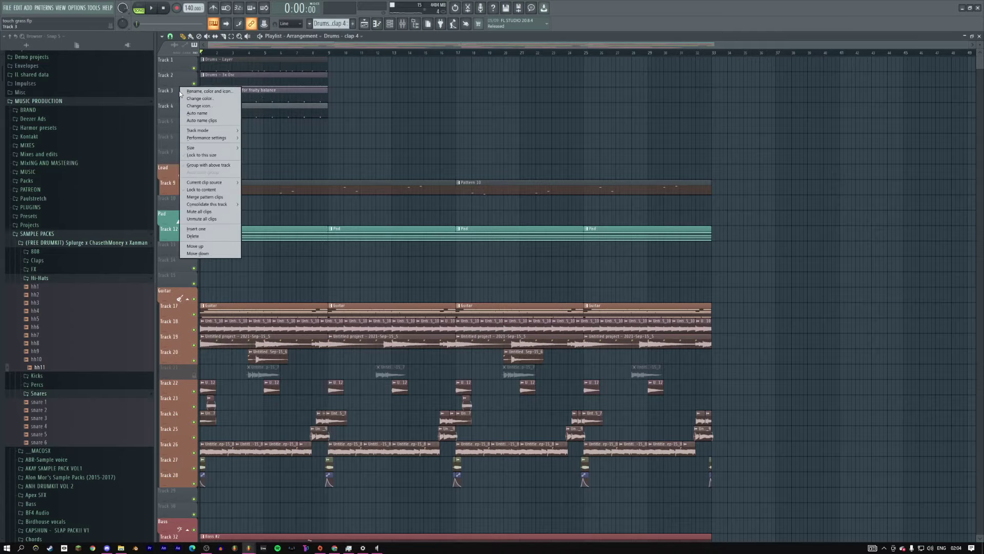
click(209, 99)
right_click(170, 88)
click(189, 93)
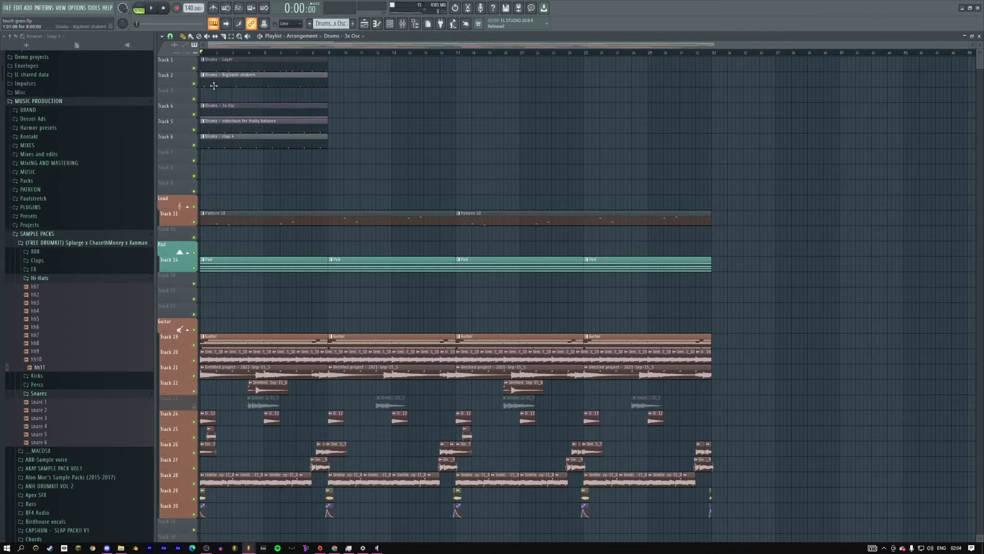
Step: Insert two more tracks and place the hh10 and hh11 drum patterns on their own tracks at bar 1
right_click(172, 90)
click(176, 92)
right_click(172, 88)
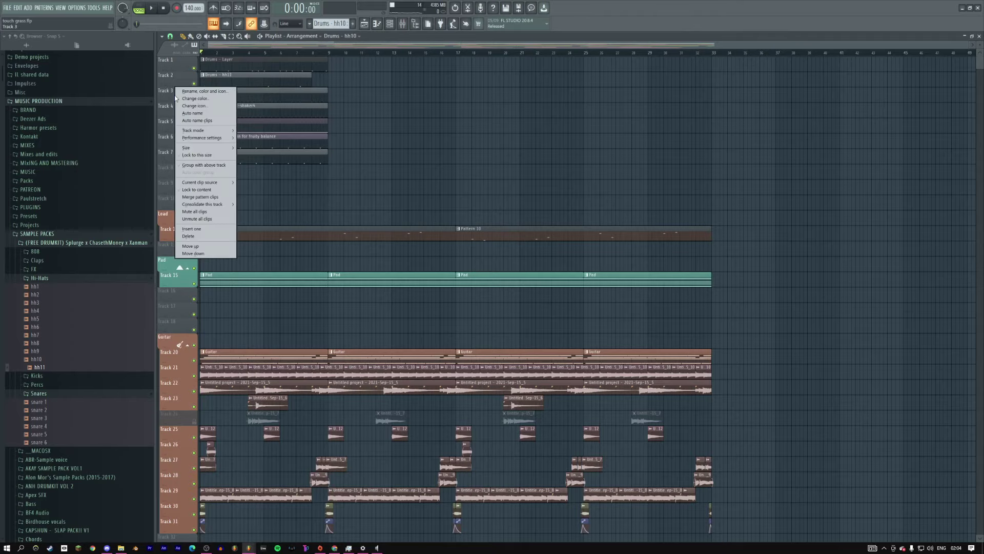
click(189, 93)
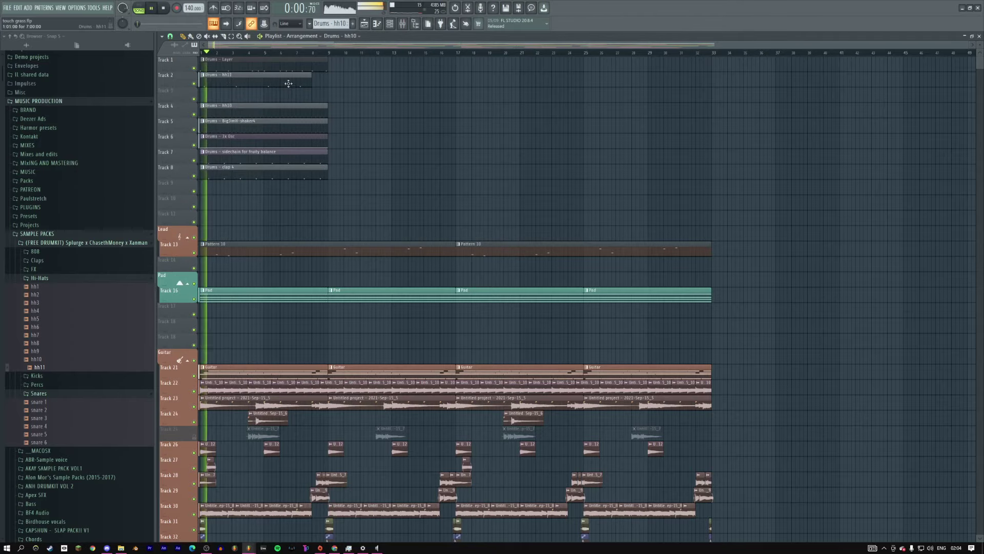
Step: Select all the split drum clips at bar 1 and duplicate them three times to fill the 32-bar arrangement
drag(200, 58, 358, 193)
key(ctrl+b)
key(ctrl+b)
key(ctrl+b)
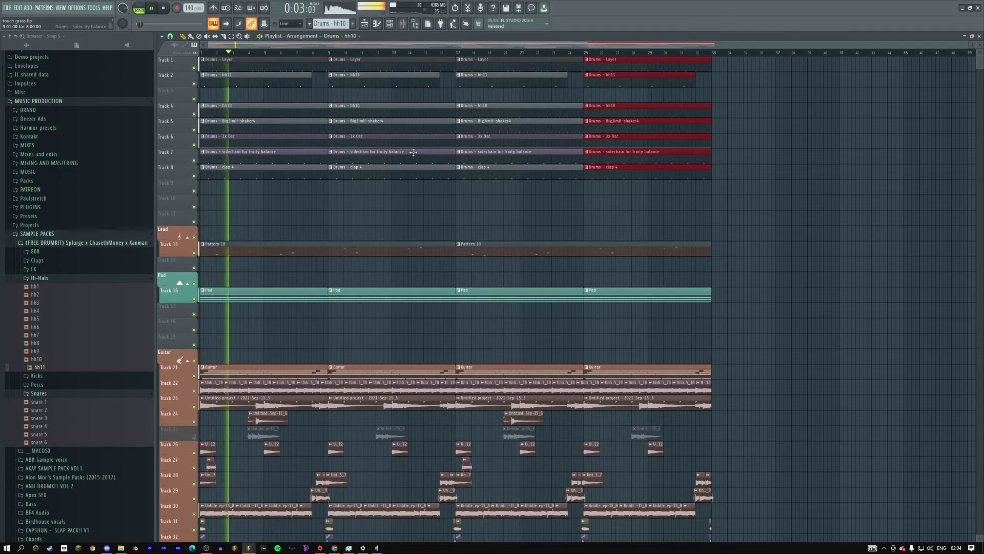
Step: Merge the first two Layer clips into one 16-bar pattern and replace the remaining two with its copy at bar 17
drag(205, 57, 357, 59)
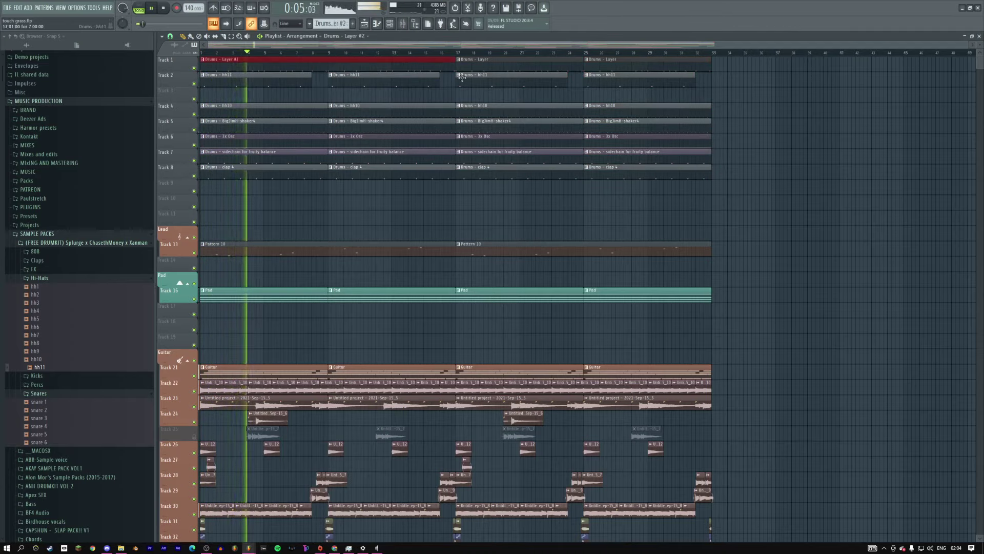
key(ctrl+alt+c)
right_click(466, 59)
right_click(595, 59)
key(ctrl+b)
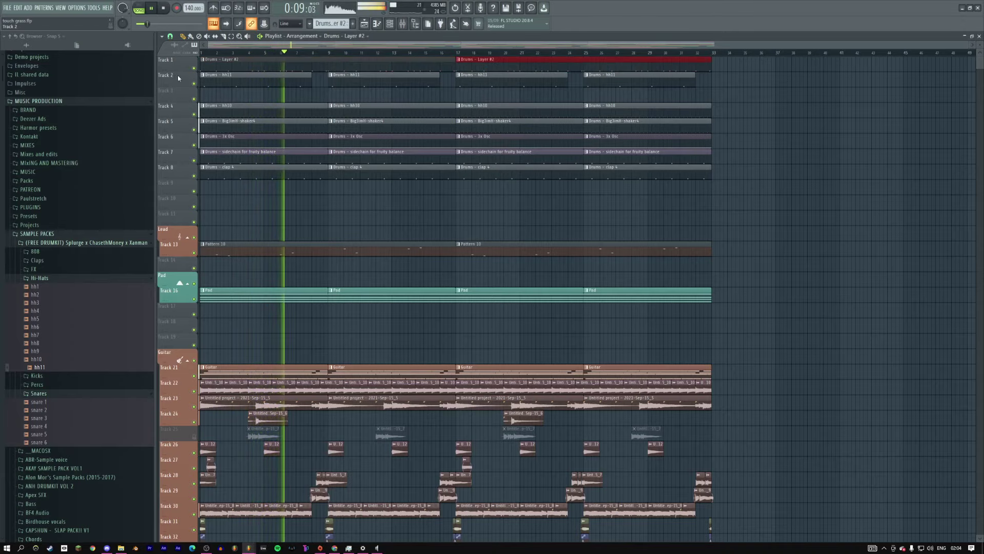
Step: Insert two empty tracks above the drum tracks and group the drum tracks under the one directly above
right_click(177, 57)
click(194, 159)
right_click(177, 114)
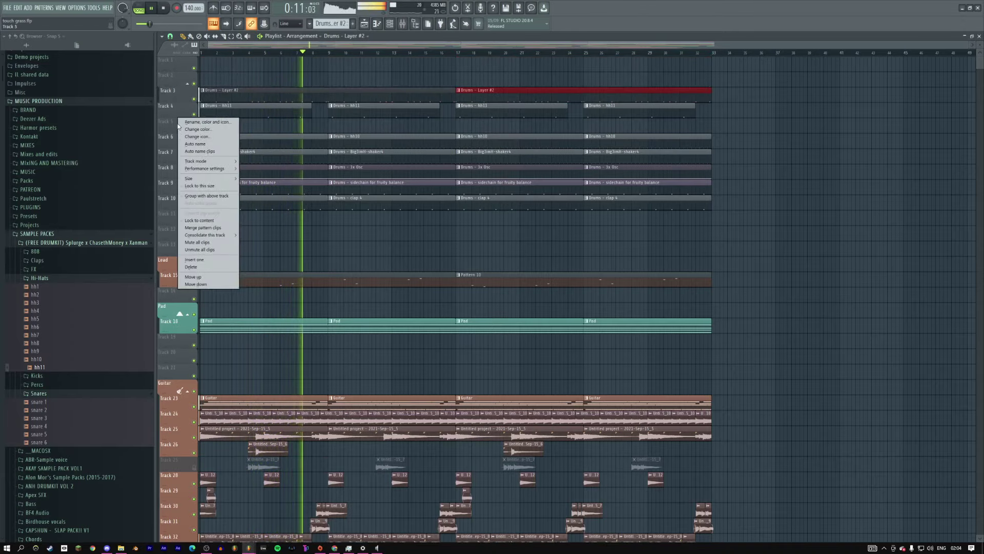
click(203, 187)
right_click(175, 197)
click(174, 210)
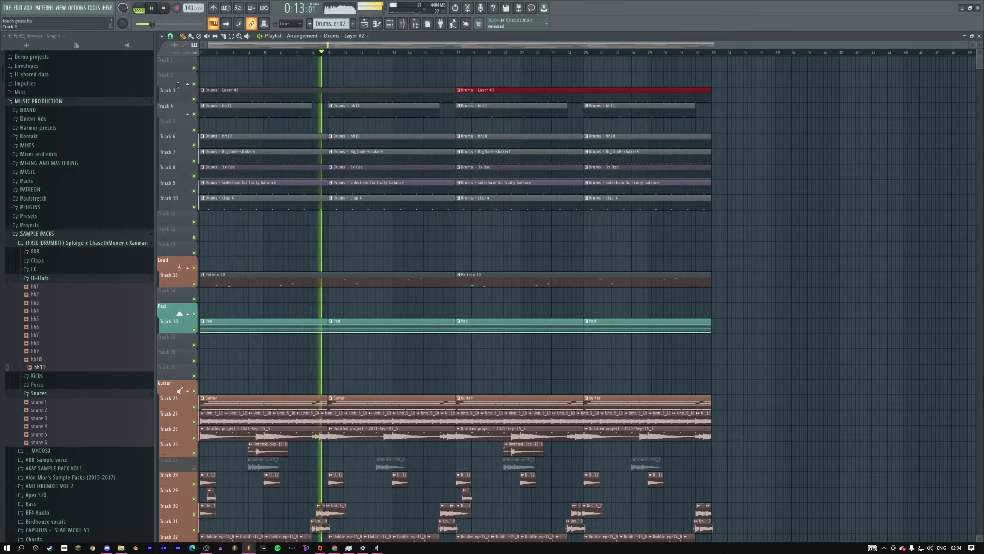
Step: Name the drum group's header track Drums with a drum icon and blue color, and apply the color to the group
double_click(169, 81)
text(Drums)
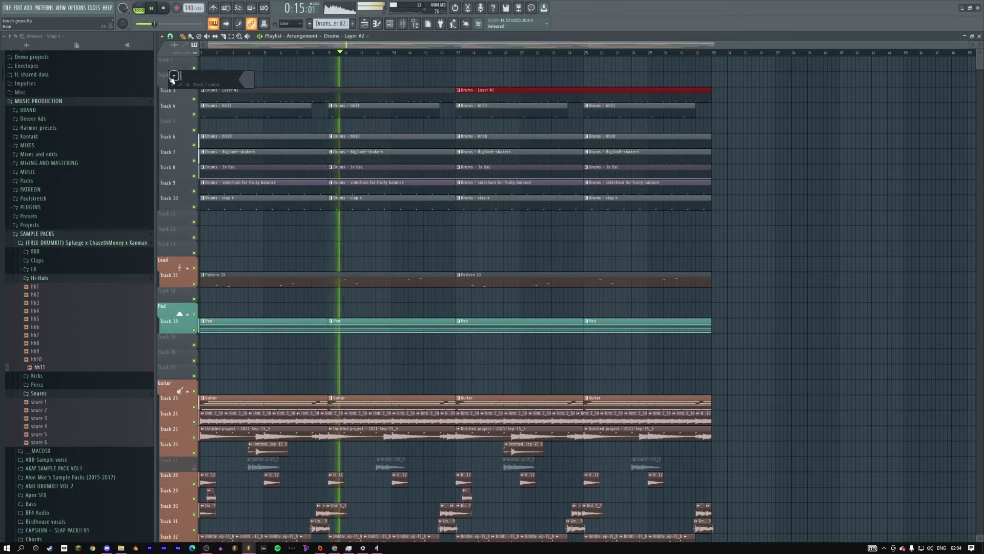
click(178, 76)
click(178, 82)
right_click(177, 83)
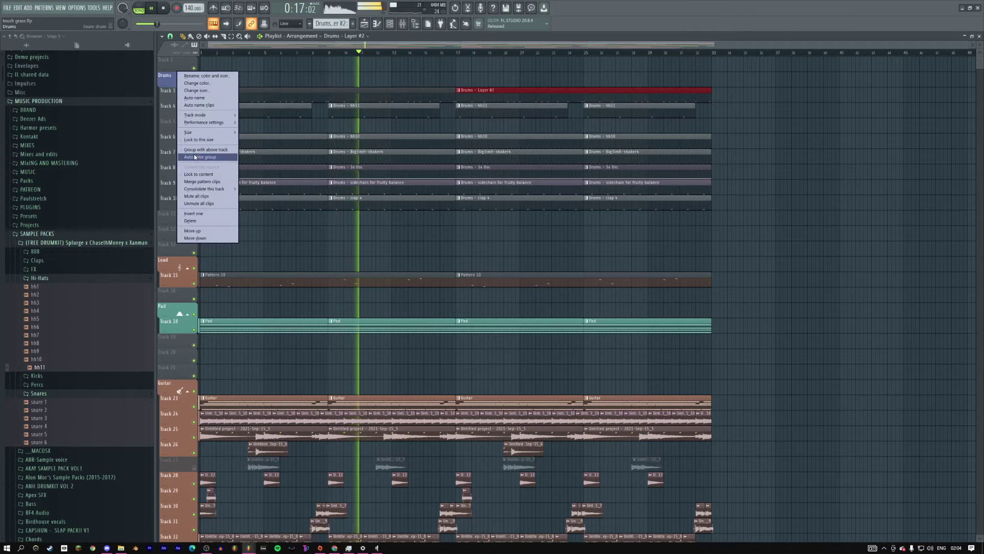
click(205, 156)
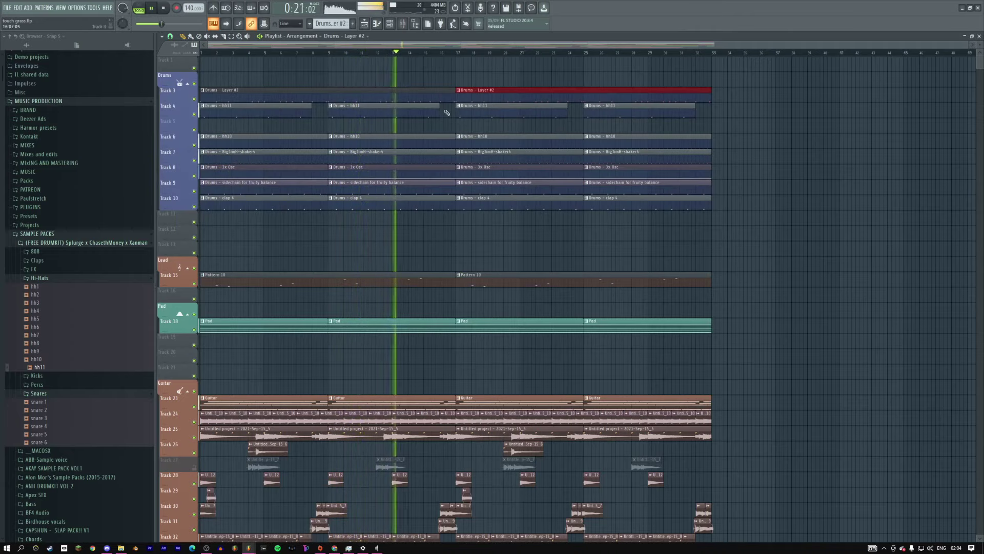
Step: Open the merged 16-bar Layer pattern's notes and move the first C5 kick in bar 12 to the bar's start
click(377, 55)
double_click(374, 90)
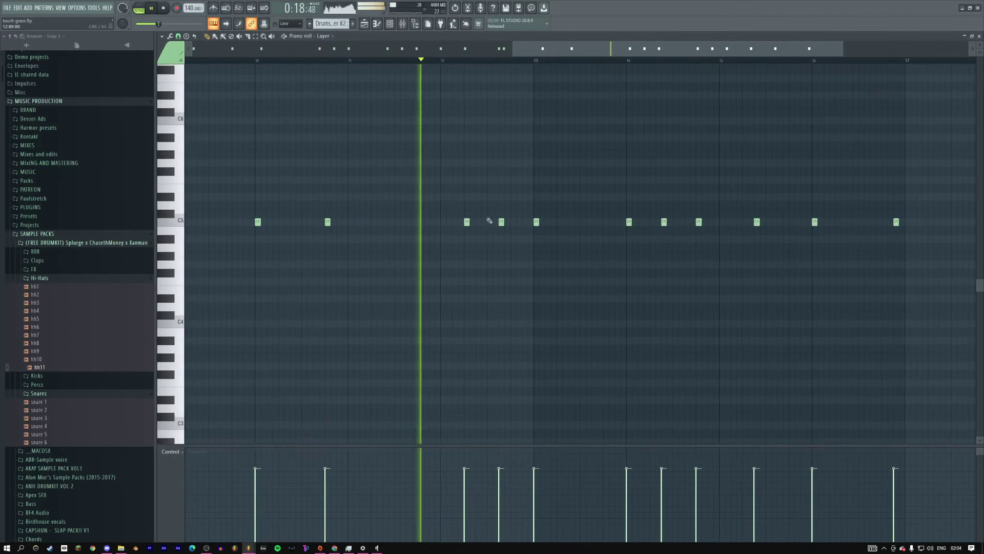
drag(466, 222, 443, 222)
key(space)
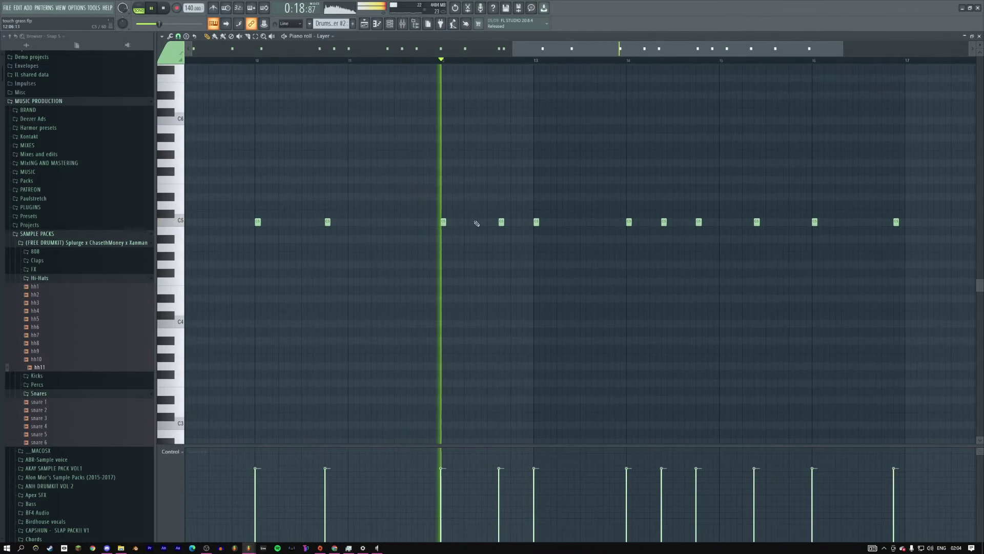
Step: Replace the last C5 kick in bar 12 with one placed just before bar 13
right_click(502, 222)
click(523, 223)
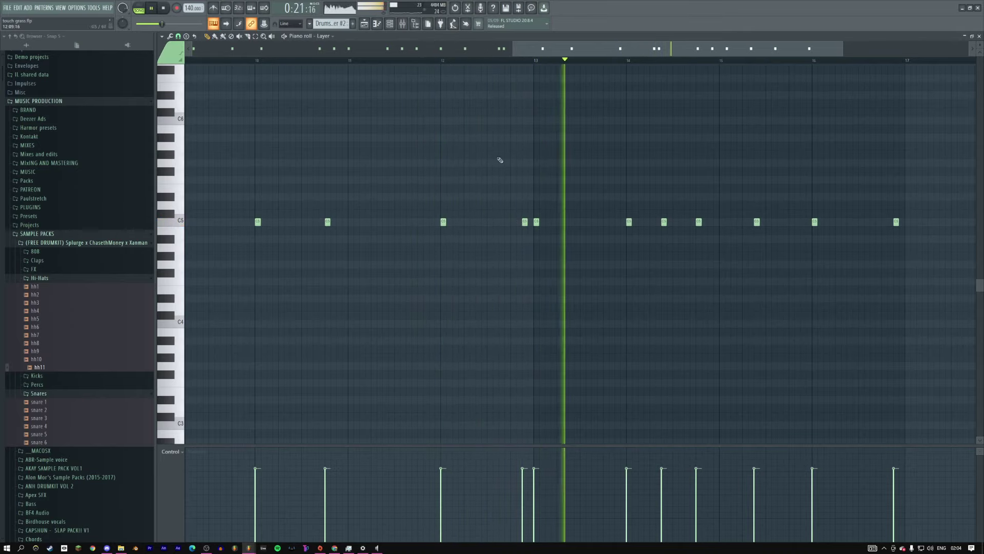
Step: Check how the Fruity Limiter inside the 3x Osc mixer track's Patcher reacts while the beat plays
key(F9)
click(227, 113)
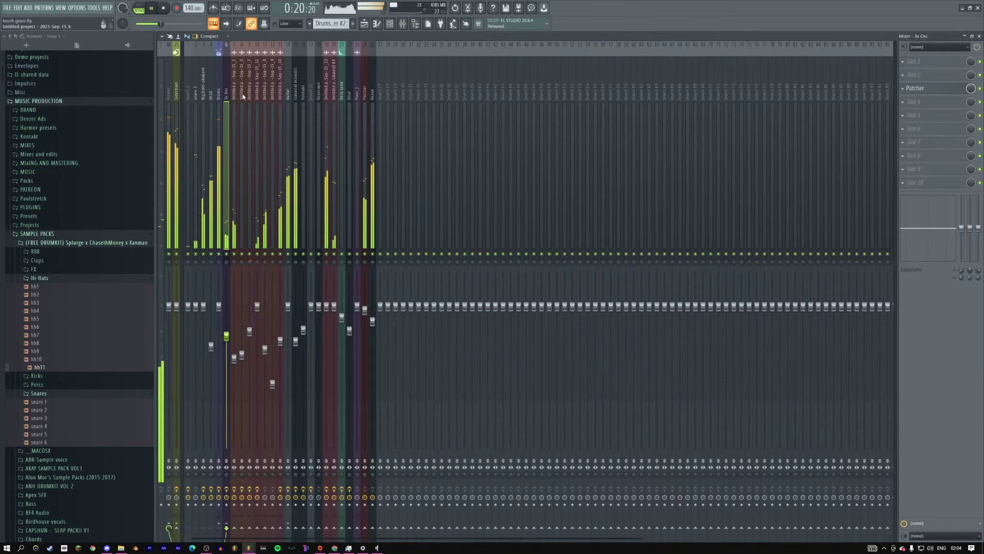
key(space)
click(922, 92)
click(646, 277)
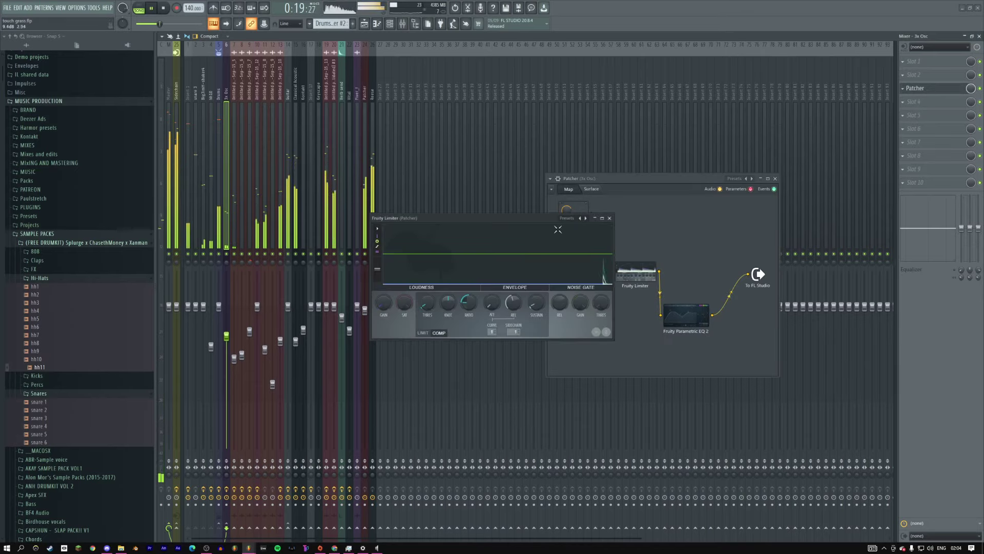
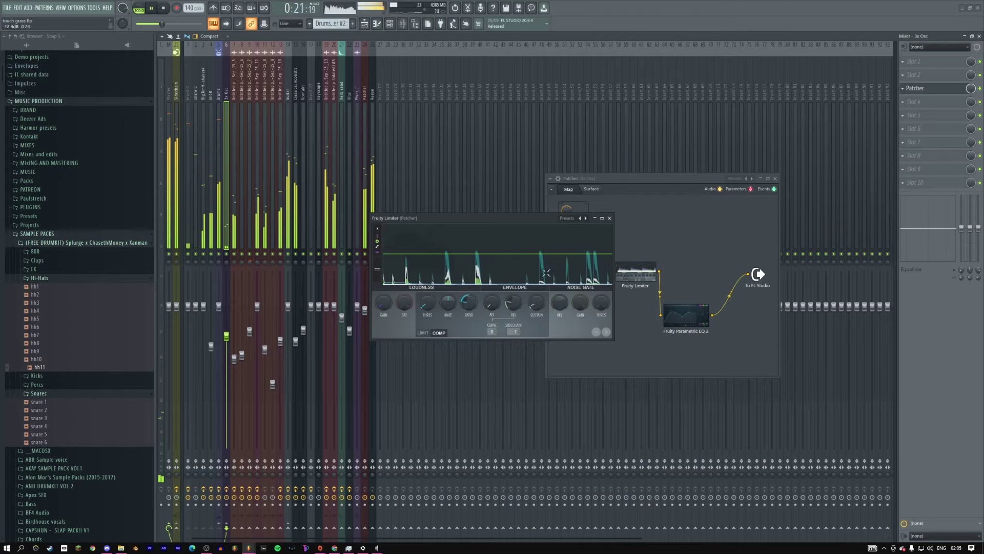
click(610, 218)
click(776, 178)
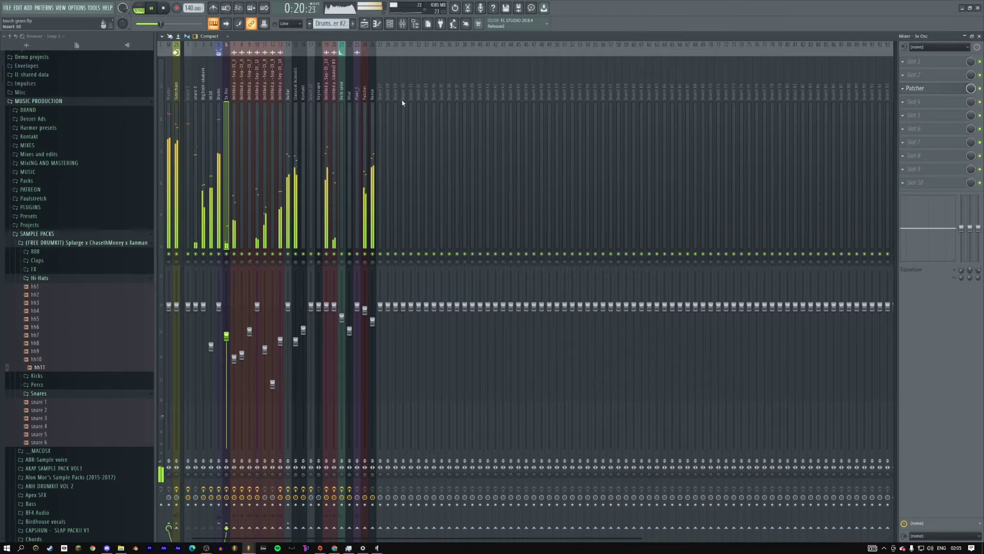
click(365, 24)
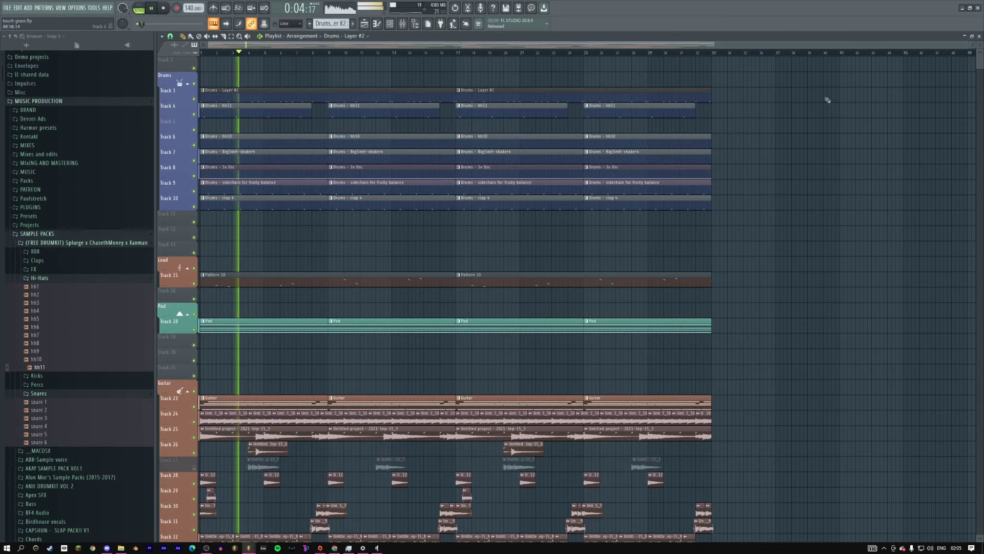
Step: Delete the C5 kick just before bar 9 in the Layer #2 pattern
drag(714, 44, 627, 42)
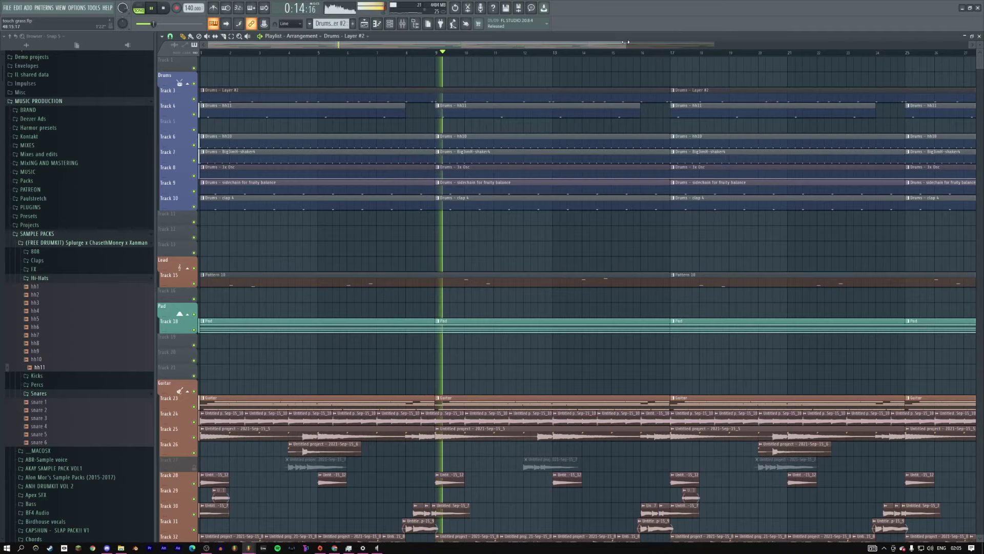
click(405, 56)
double_click(409, 95)
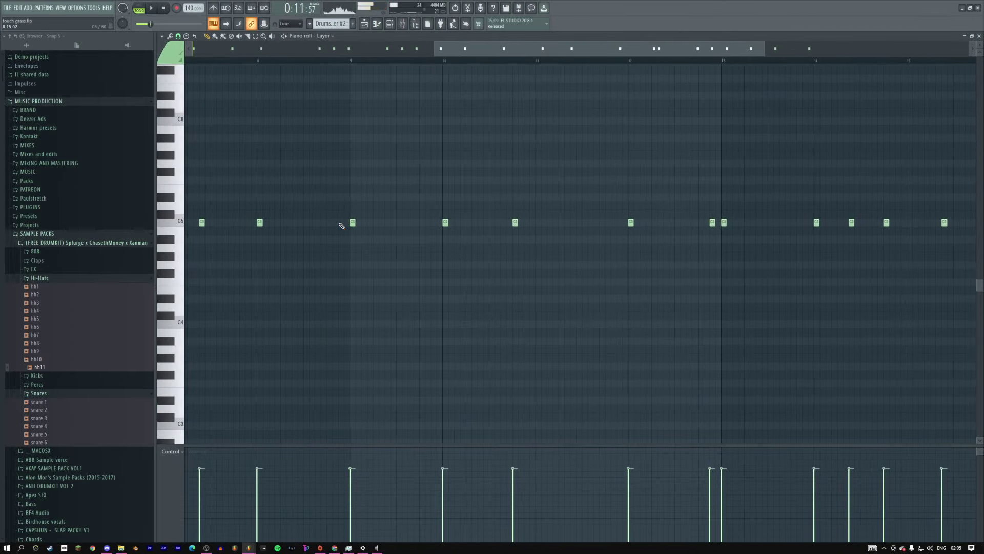
click(364, 23)
drag(626, 42, 934, 50)
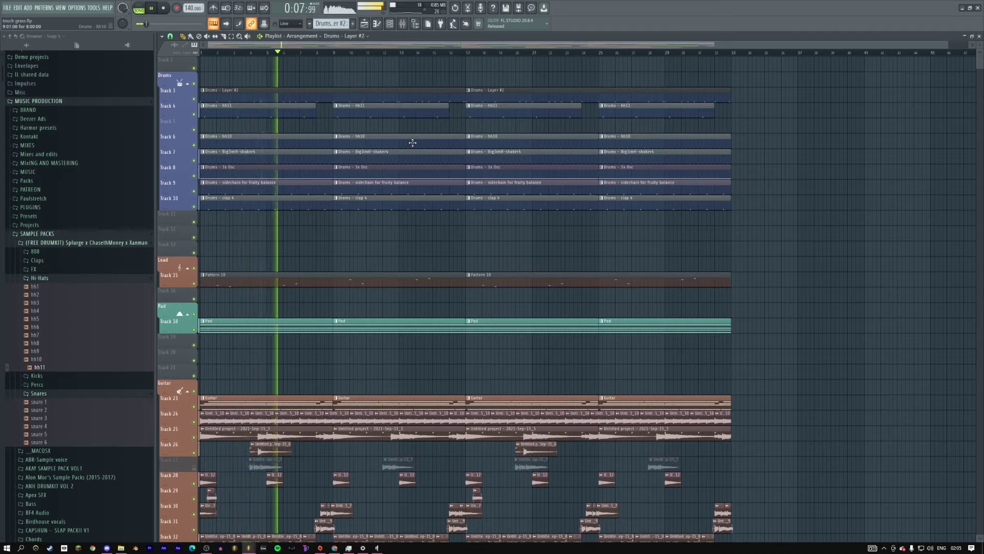
Step: Group empty tracks 11 and 12 with the drum tracks and insert three empty tracks below them
right_click(165, 220)
click(174, 231)
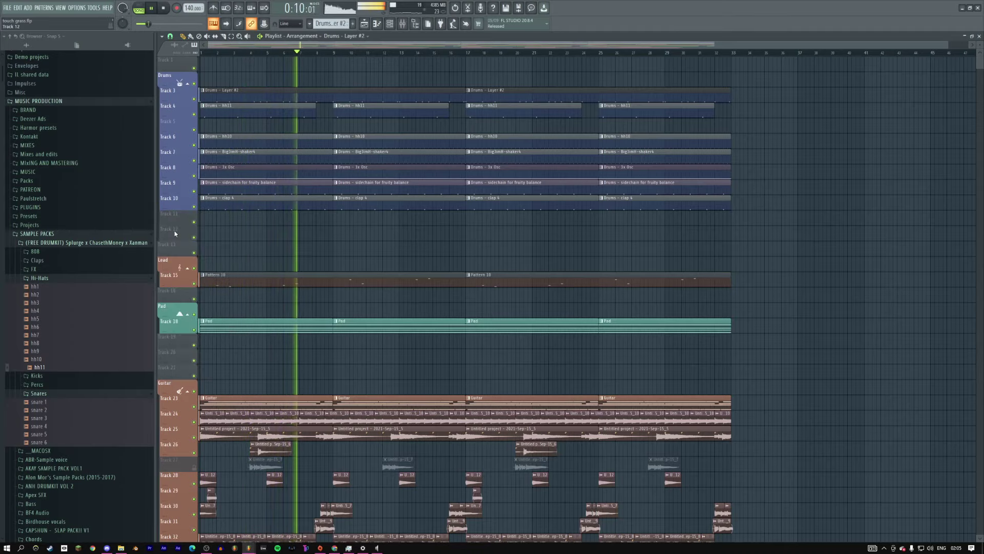
right_click(178, 238)
click(215, 248)
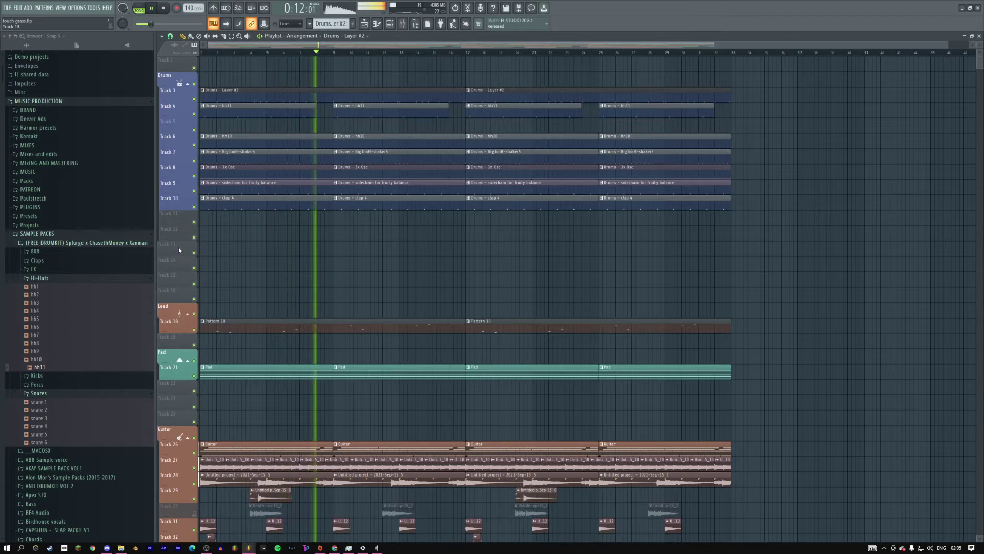
Step: Collapse the opened drum kit folder and the SAMPLE PACKS folder in the file browser
click(60, 279)
click(54, 244)
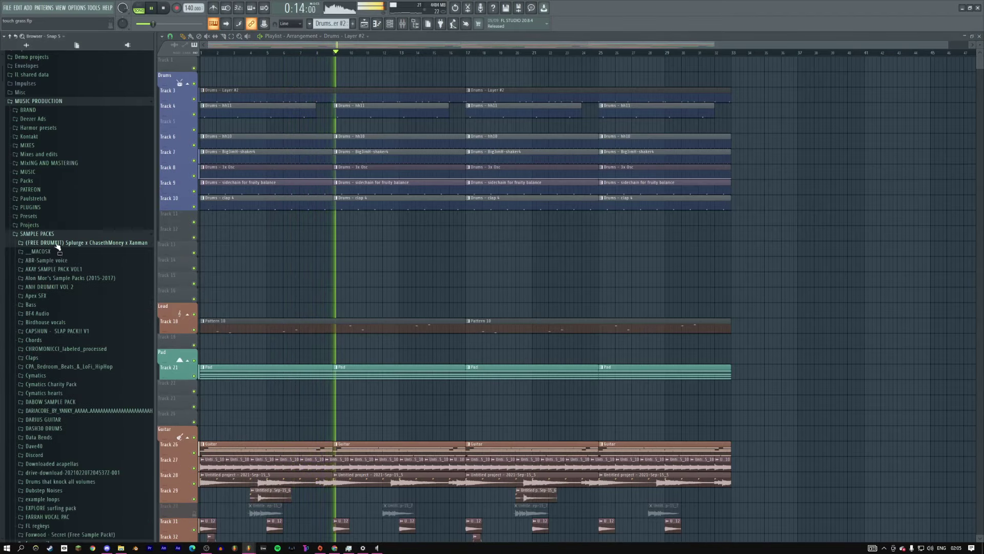
click(59, 234)
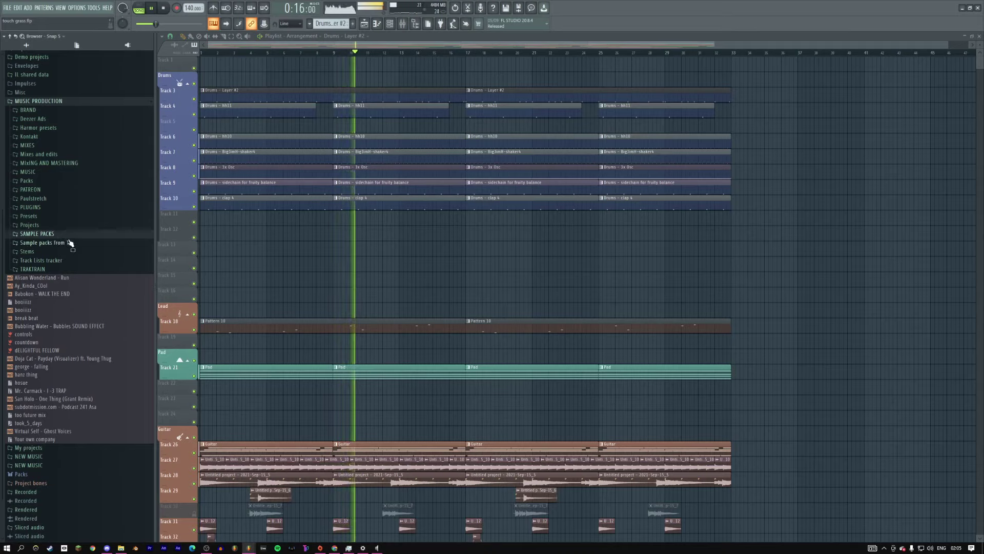
Step: Apply the Drums header's color to its whole track group
right_click(172, 73)
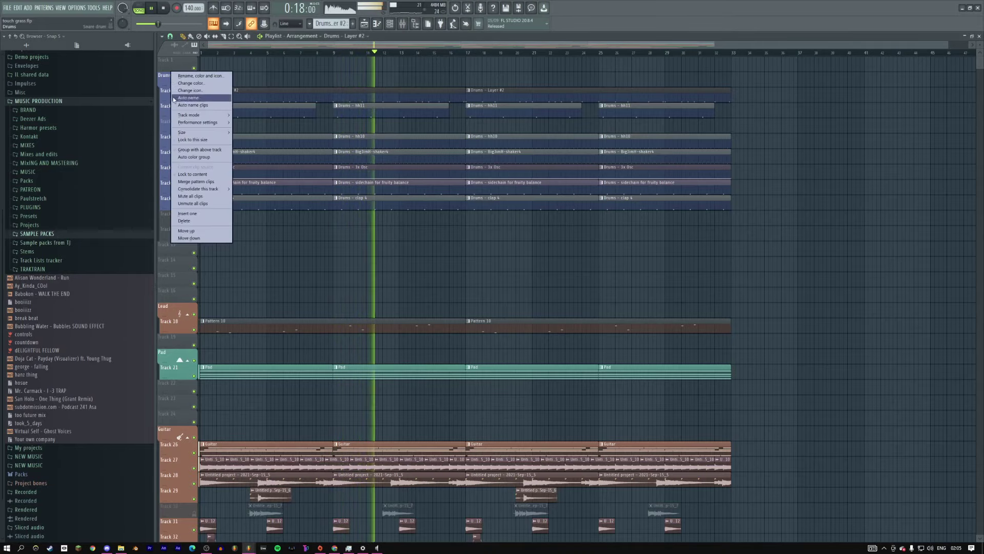
click(189, 157)
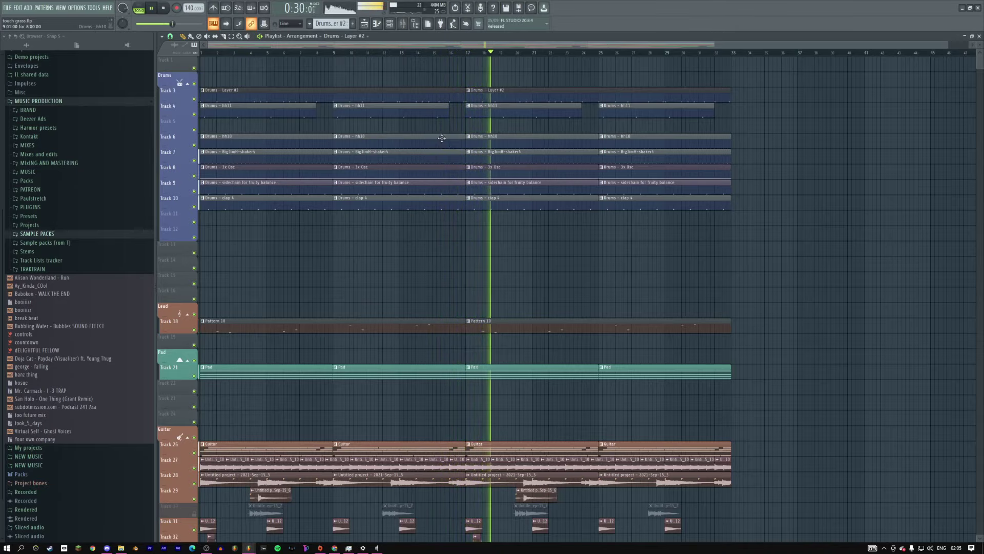
Step: Expand the Vocal track group, stop playback and select all of the group's clips
scroll(453, 166, down, 4)
scroll(453, 166, down, 10)
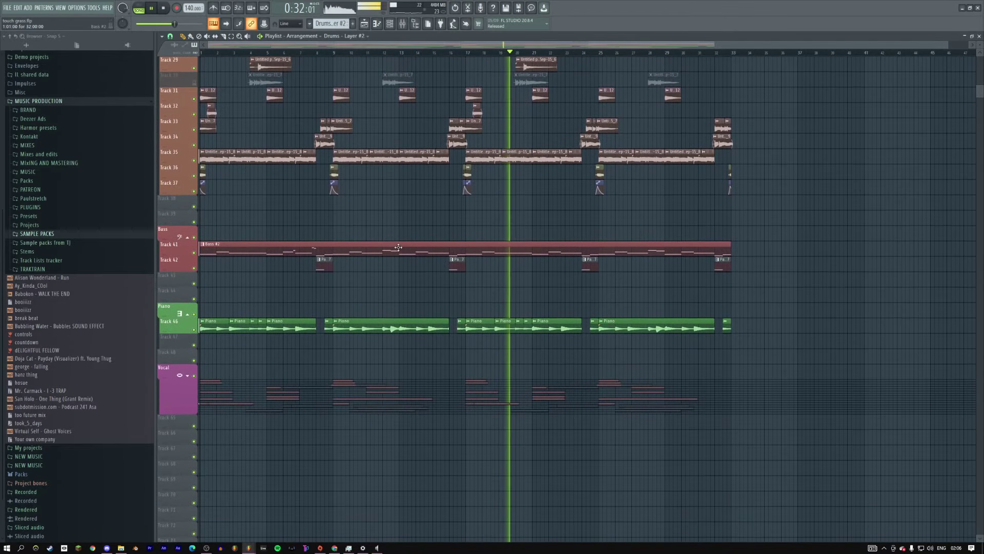
click(187, 375)
scroll(462, 379, down, 6)
key(space)
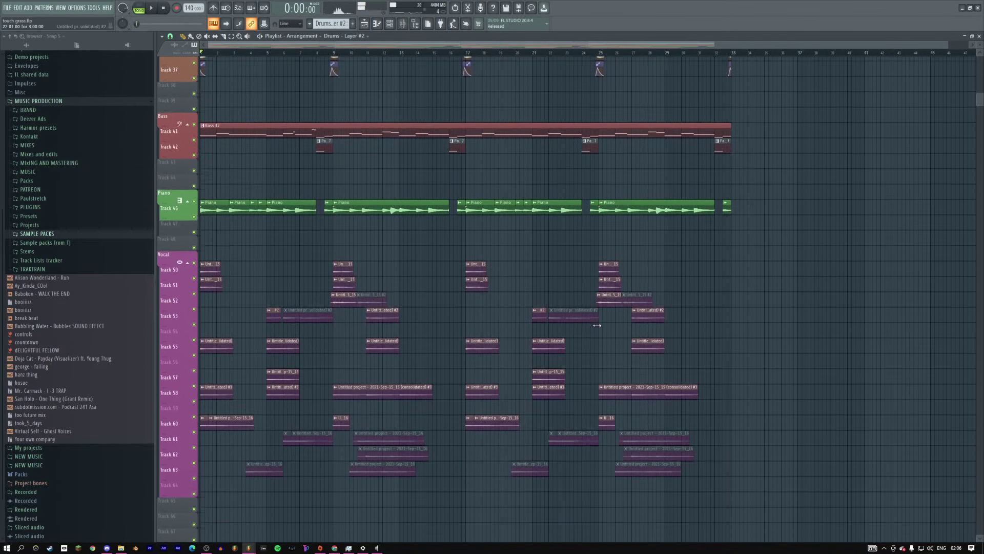
drag(717, 426, 144, 202)
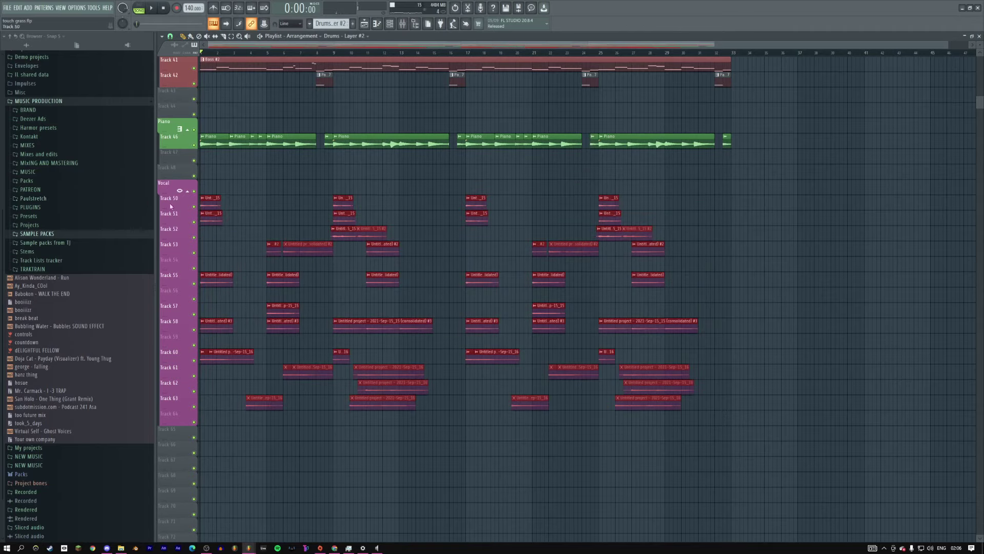
Step: Duplicate the selected vocal clips onto the empty tracks below the Vocal group and consolidate the copies into one audio clip
key(space)
drag(177, 202, 173, 498)
scroll(288, 326, down, 2)
key(ctrl+alt+c)
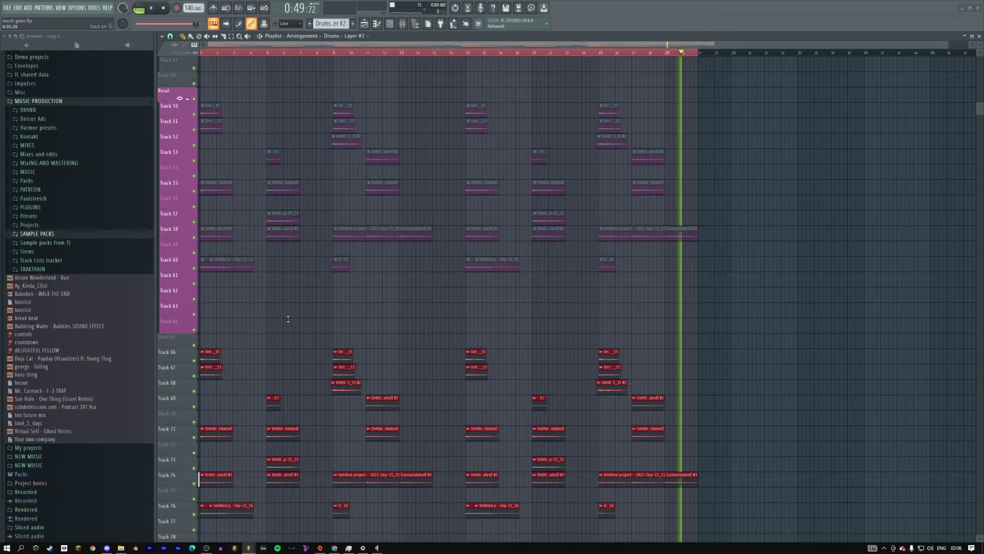
Step: Delete the leftover muted vocal copies beneath the consolidated clip on track 66
scroll(200, 277, down, 3)
key(space)
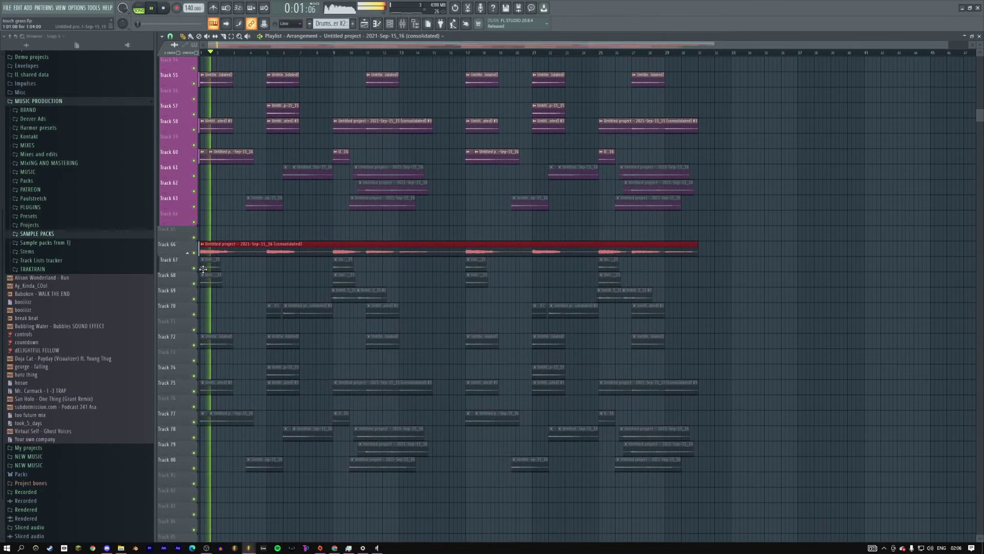
drag(204, 257, 749, 485)
key(Delete)
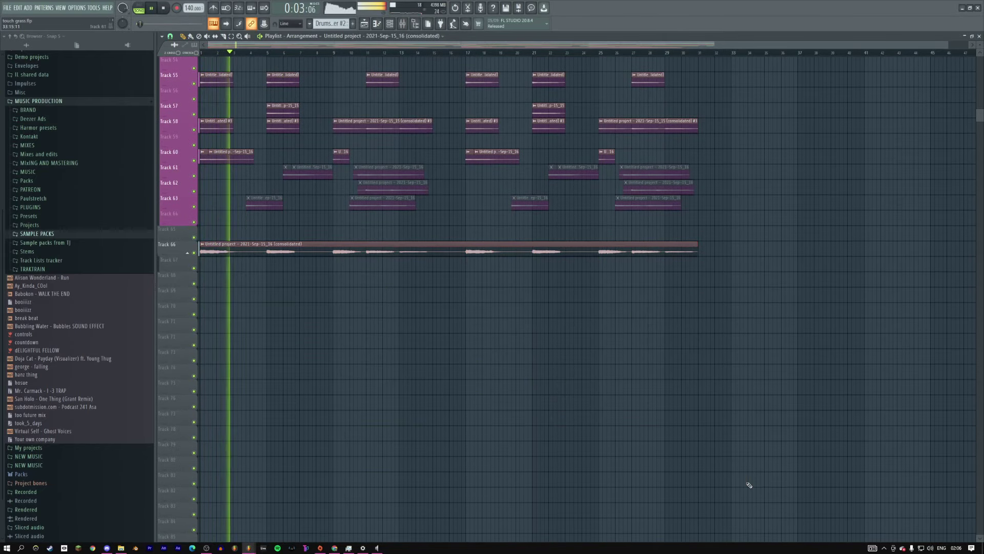
Step: Blur the consolidated vocal clip in Edison and replace the clip on track 66 with the blurred audio
double_click(358, 254)
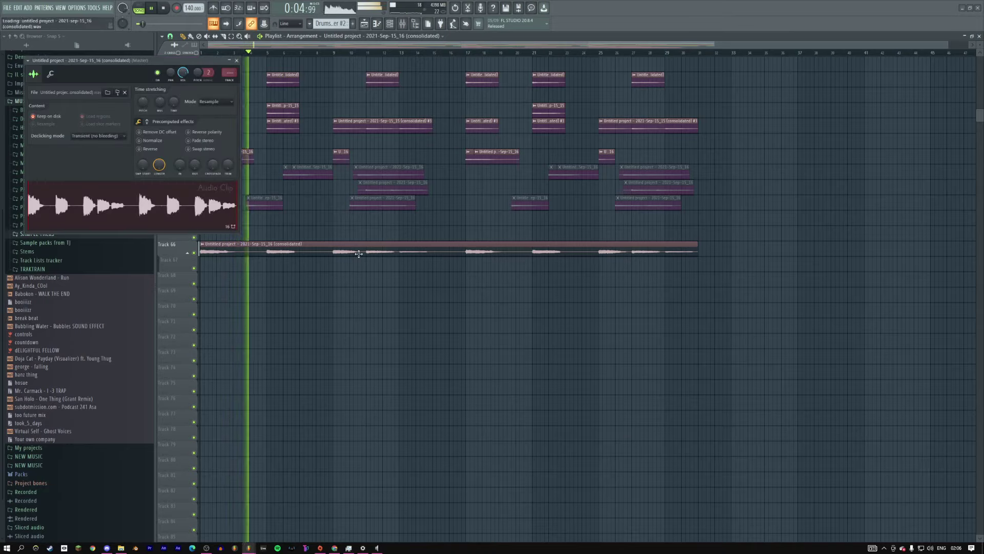
key(ctrl+e)
key(ctrl+b)
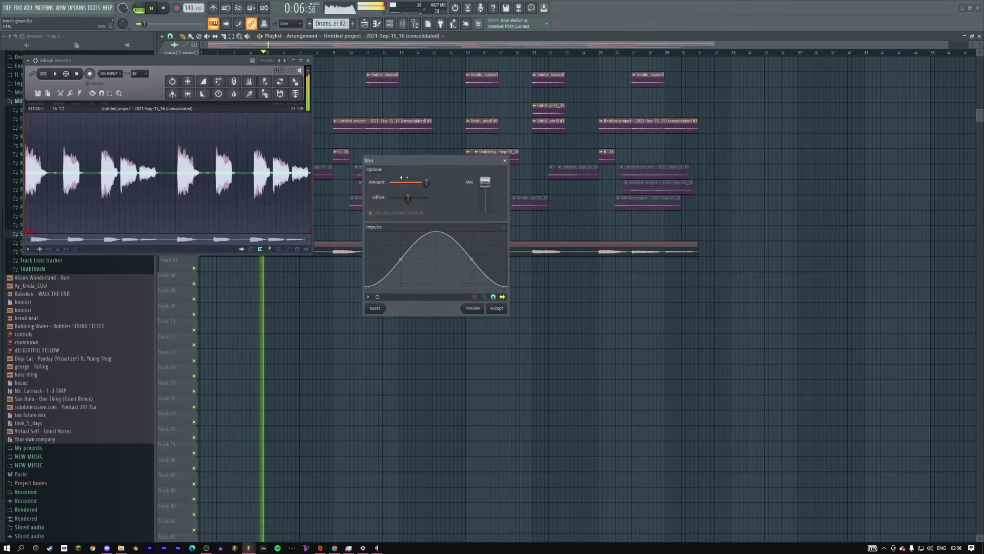
click(497, 308)
drag(295, 81, 292, 254)
Step: Remove Edison from the Master track's first effect slot
drag(209, 62, 303, 141)
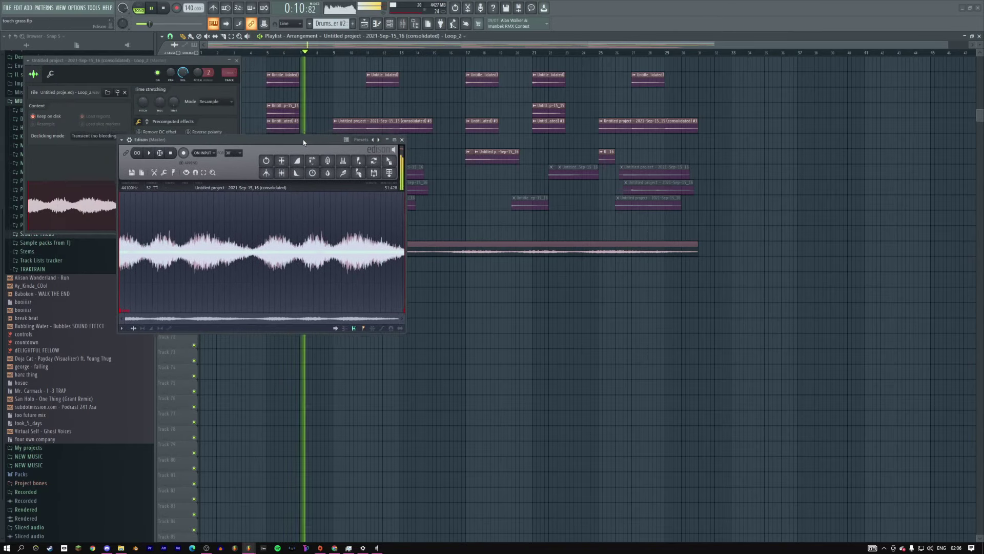
click(403, 24)
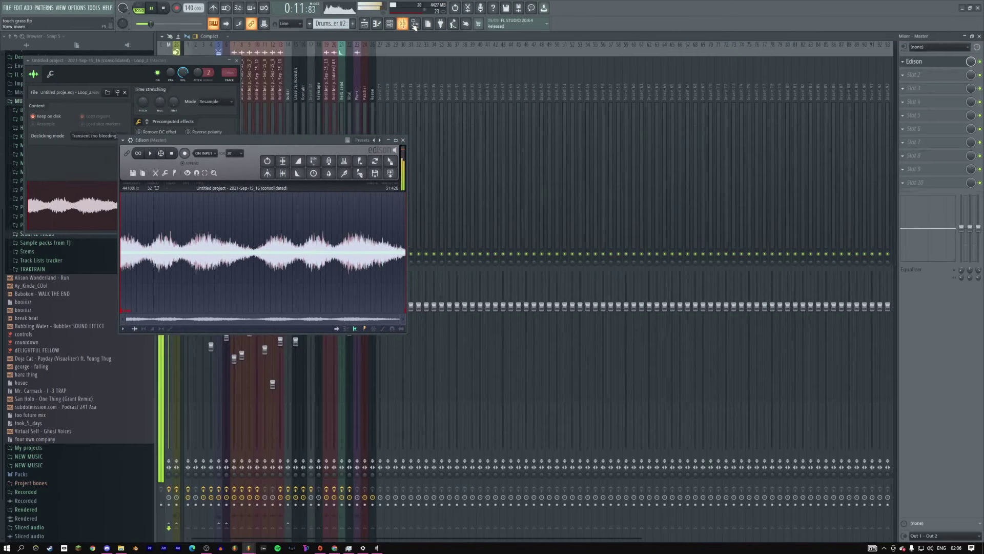
click(902, 61)
click(922, 72)
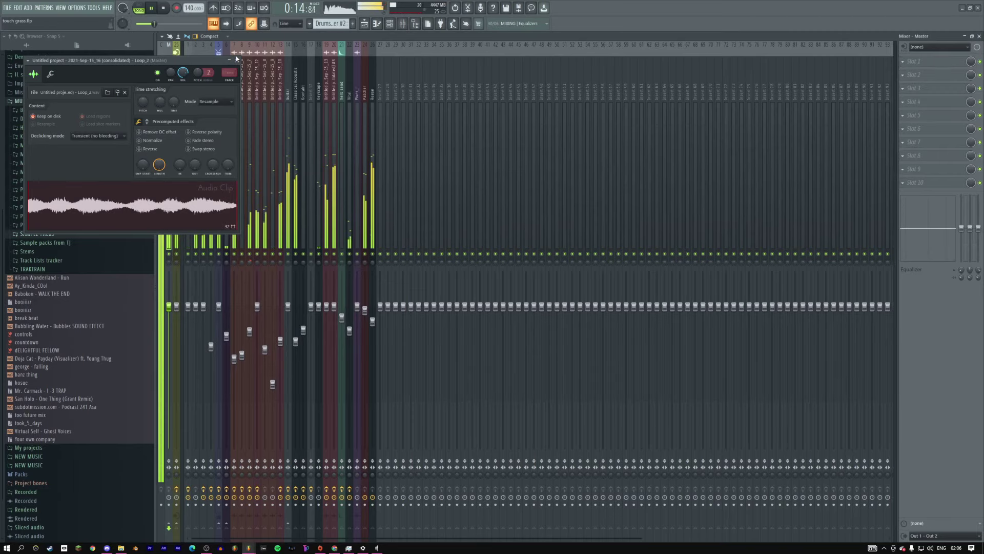
Step: Route the blurred vocal clip to free mixer track 27 and close its channel settings
click(237, 59)
click(364, 23)
double_click(368, 248)
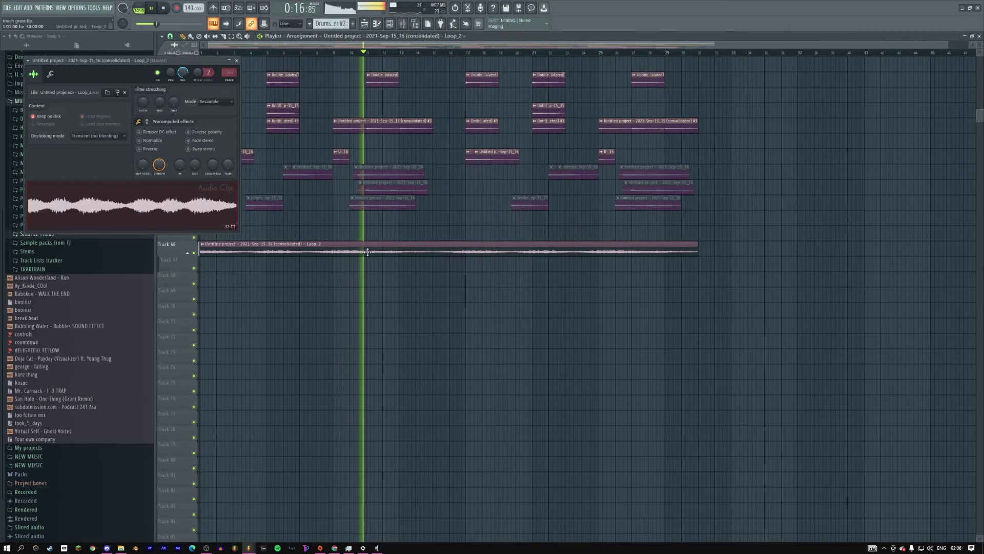
click(231, 78)
click(236, 60)
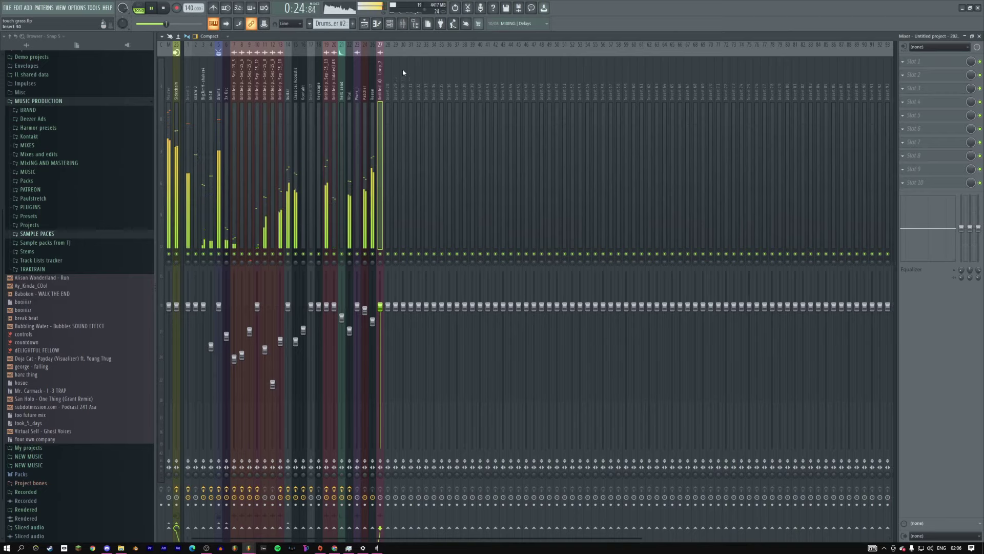
Step: Stop playback and move the blurred vocal track between the Piano and Vocal groups, with empty tracks around it
key(F5)
key(space)
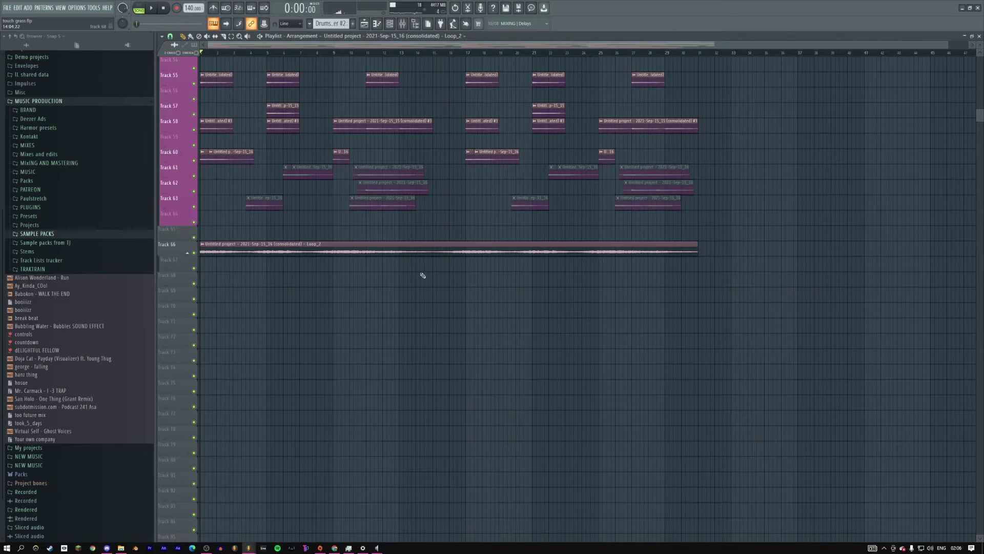
scroll(423, 275, up, 5)
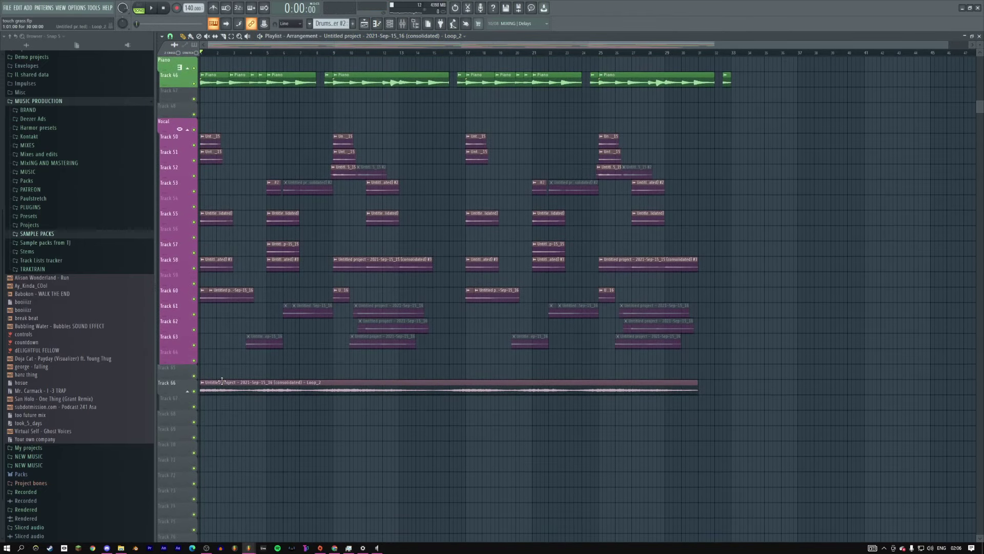
right_click(173, 395)
drag(172, 385, 171, 207)
right_click(171, 207)
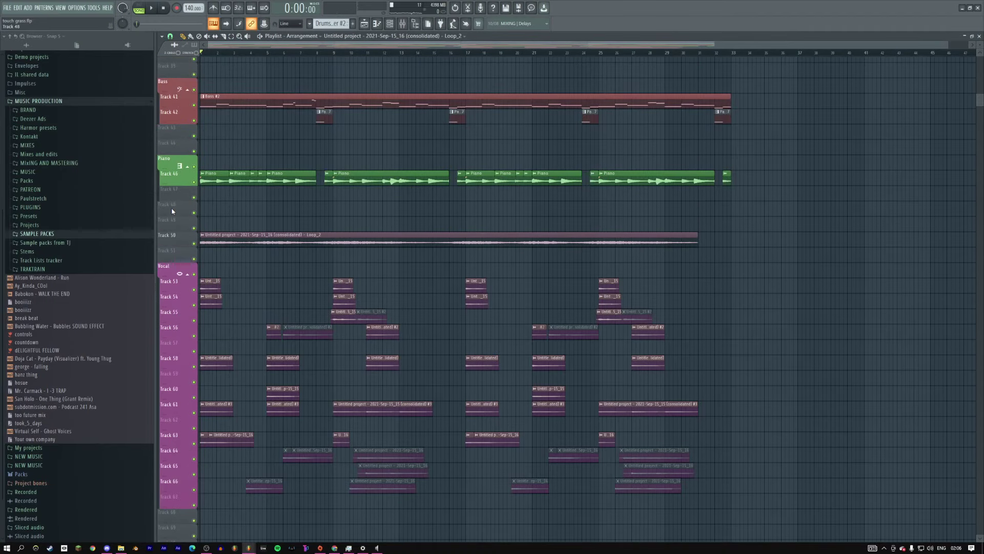
right_click(176, 251)
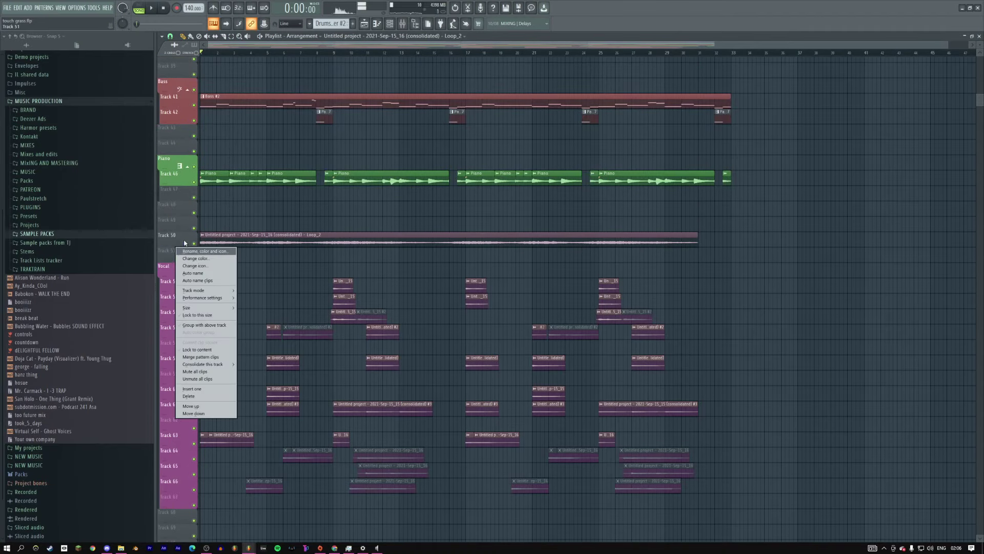
click(291, 206)
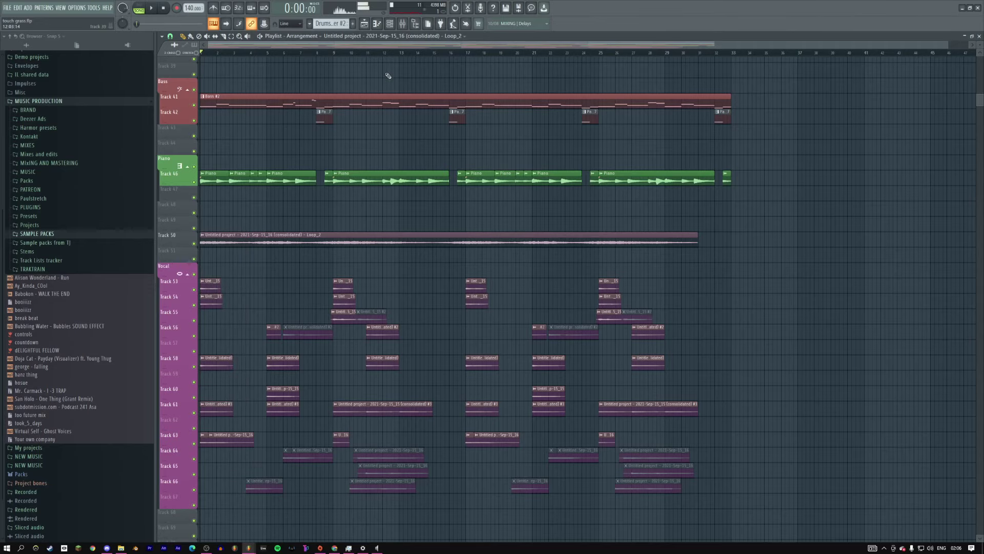
Step: Inspect the miscellaneous settings of the Sep-15_5 audio channel, try notes on its keyboard, and close the channel window
click(389, 24)
click(227, 73)
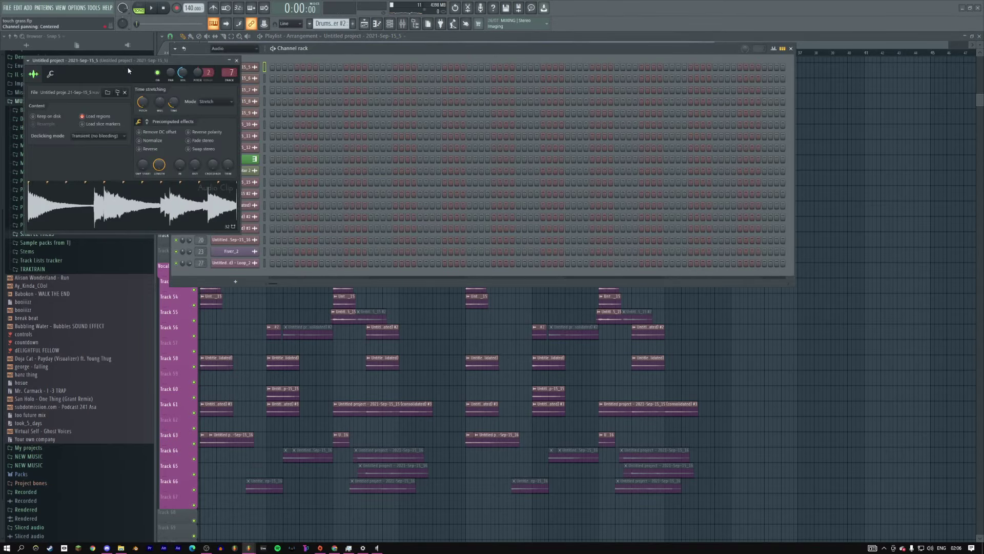
drag(227, 73, 486, 95)
click(304, 102)
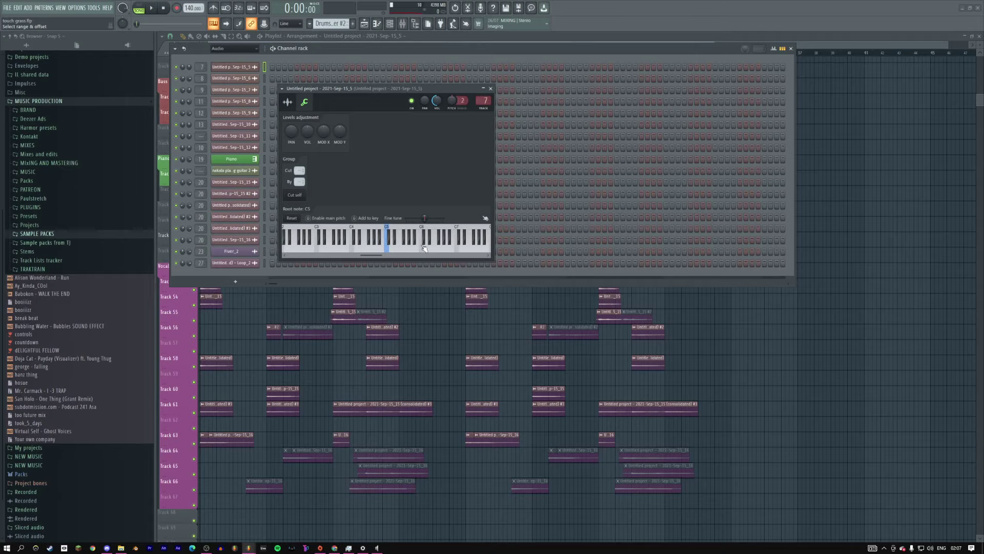
click(491, 89)
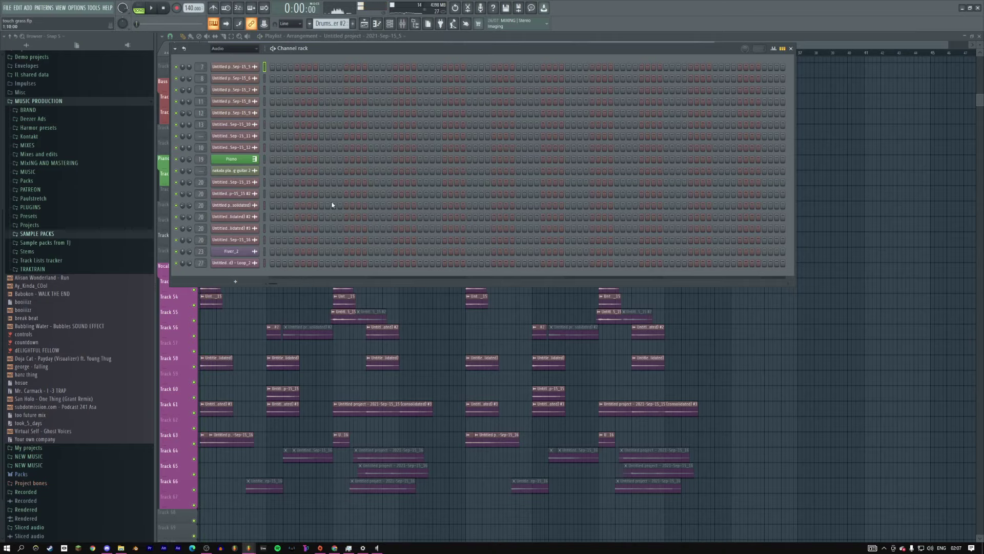
Step: Play the arrangement from the start and review the playlist tracks from the Vocal group up to the Drums group
key(F6)
key(space)
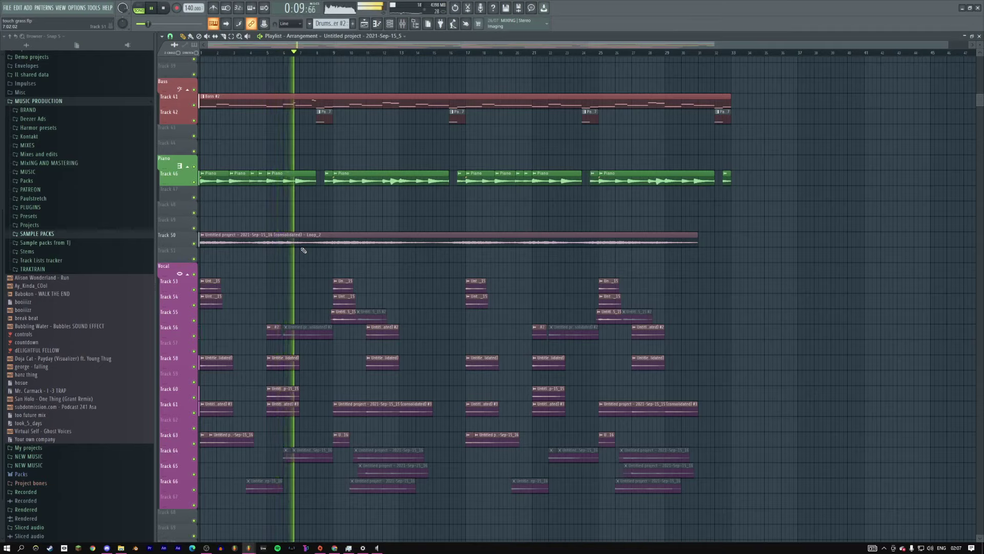
key(space)
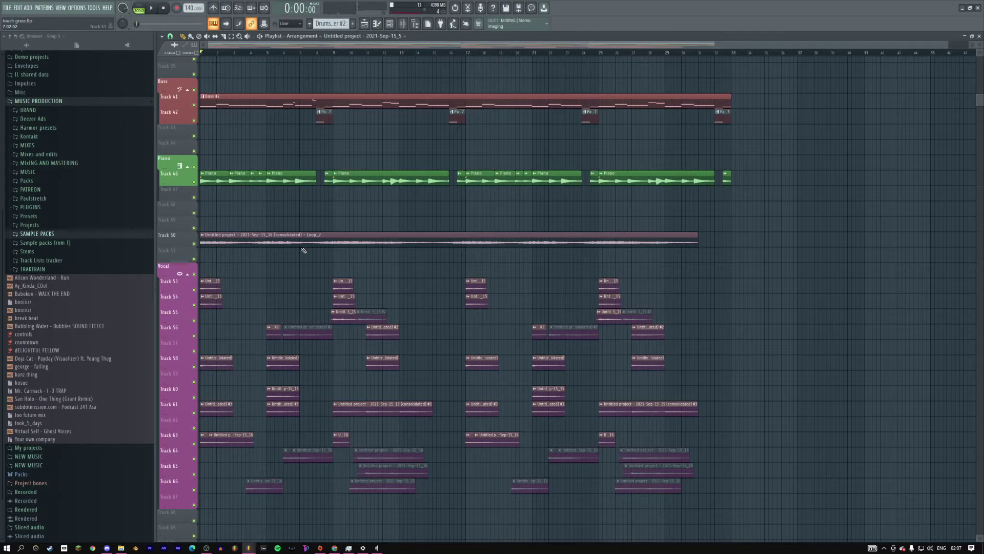
key(space)
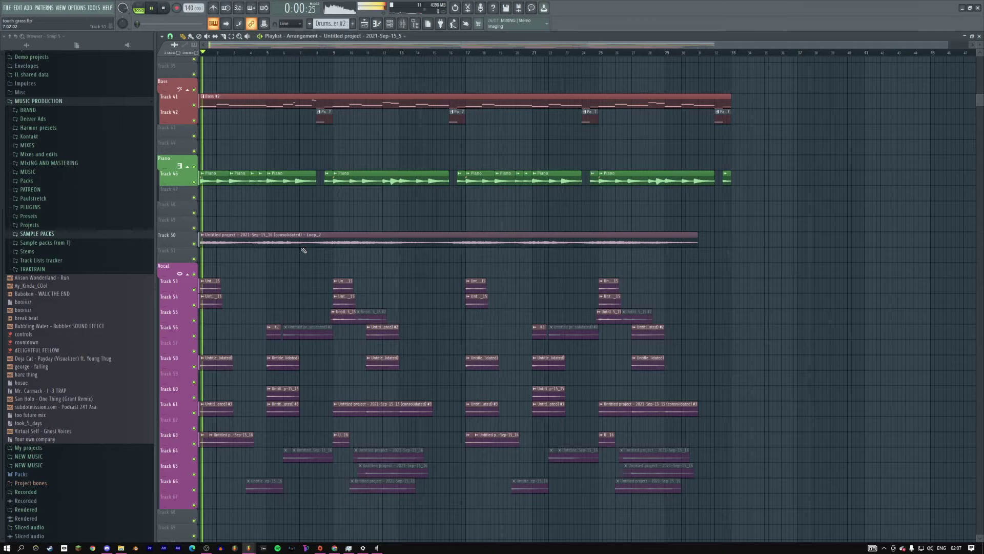
scroll(410, 200, up, 12)
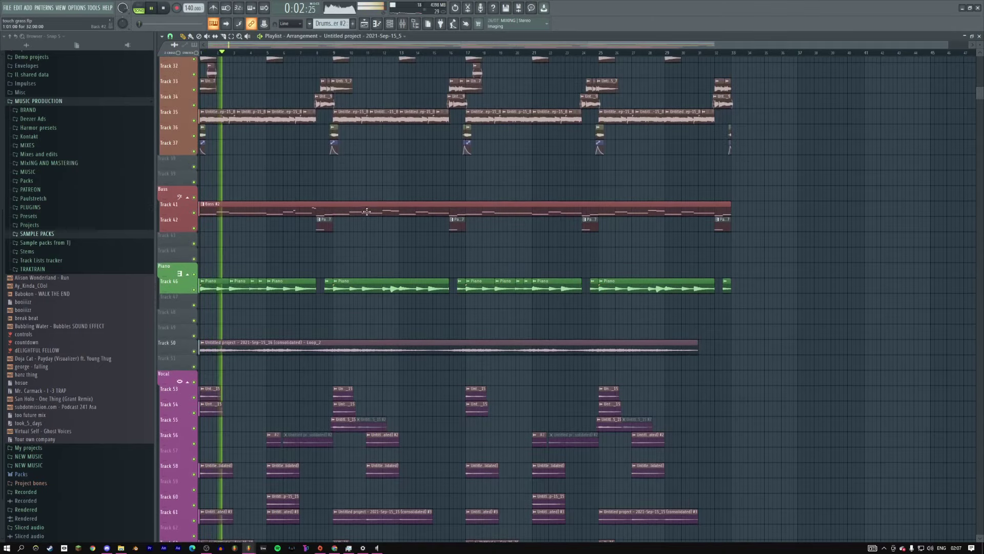
scroll(369, 213, up, 2)
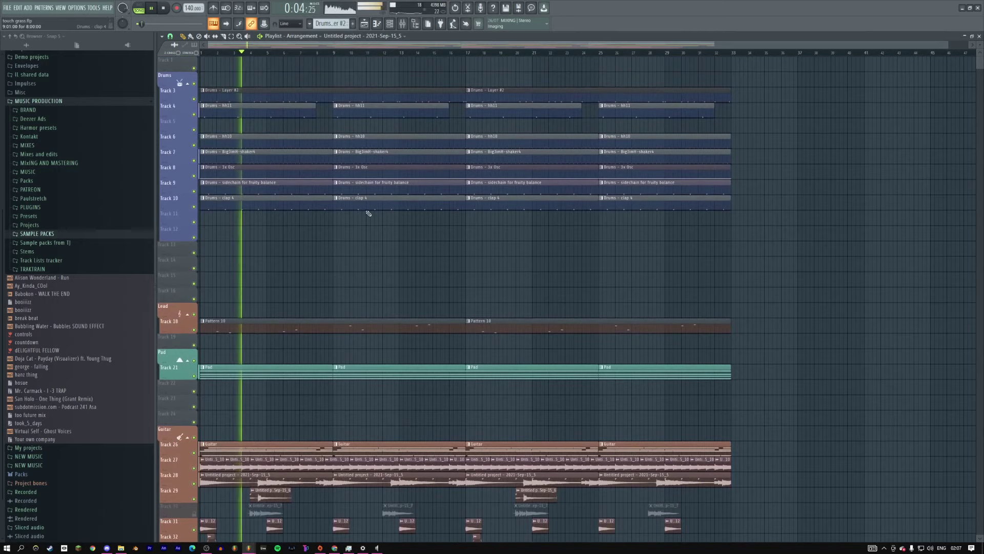
key(space)
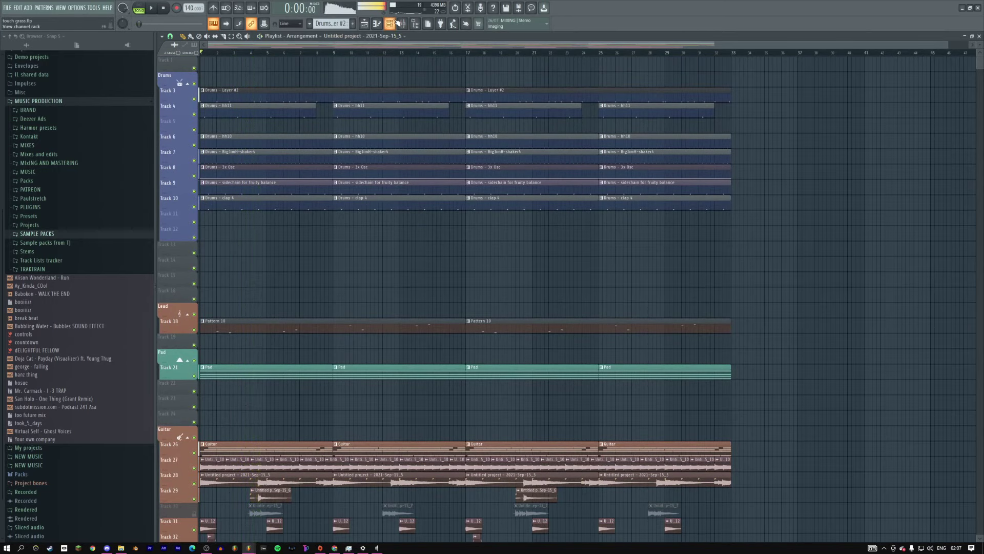
Step: Open the Sep-15_10 audio channel's miscellaneous settings, audition notes on its keyboard, and listen to the beat from the channel rack
key(F6)
click(235, 124)
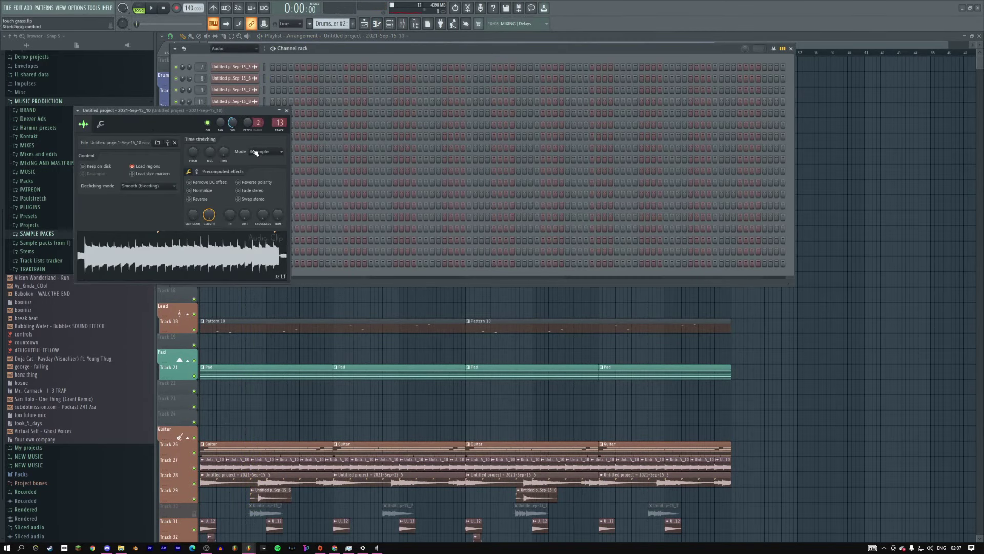
click(99, 124)
drag(129, 109, 279, 119)
click(337, 269)
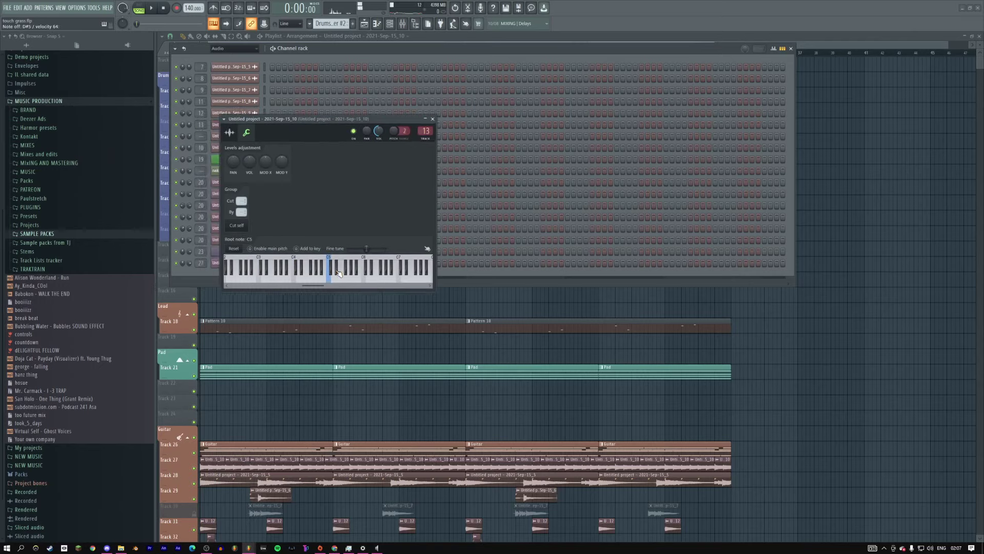
key(space)
key(space)
click(339, 279)
click(340, 277)
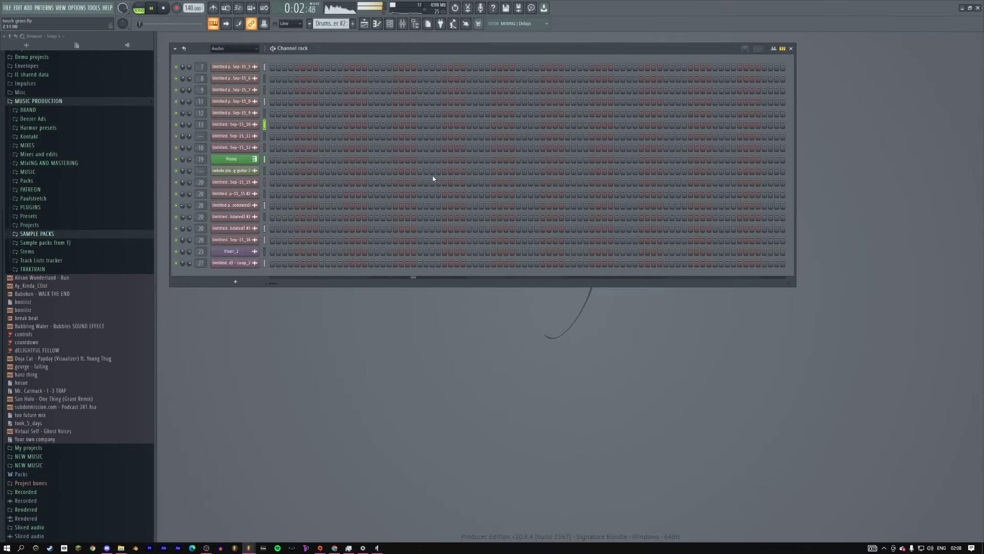
key(space)
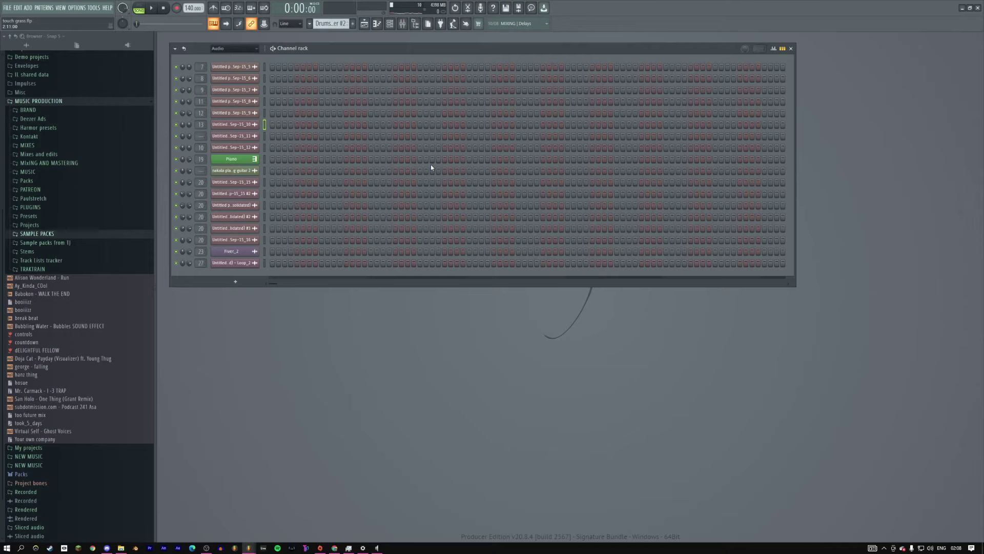
Step: Move the Lead, Pad and Guitar groups up in the playlist with one empty track between them, and insert another empty track above Lead
click(364, 24)
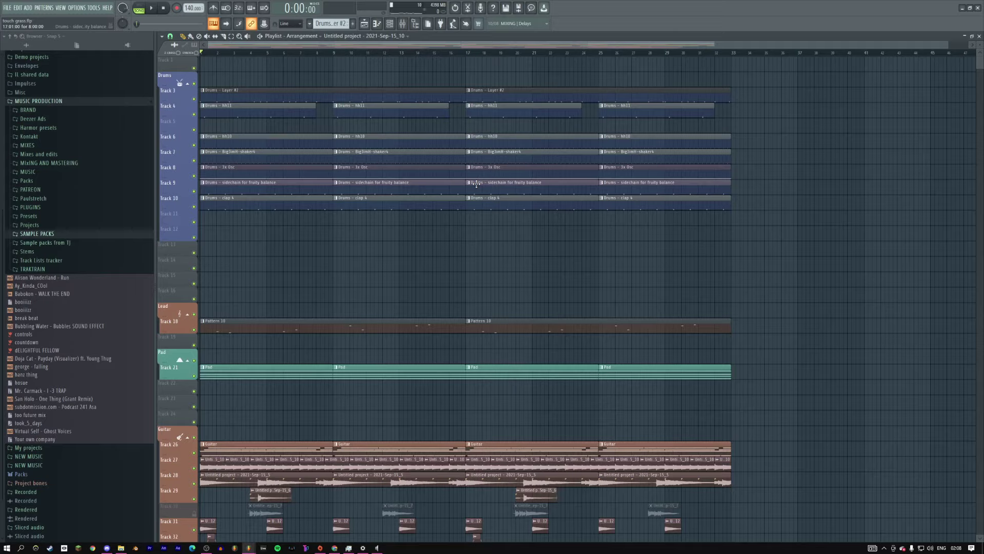
drag(190, 315, 190, 269)
drag(191, 360, 190, 314)
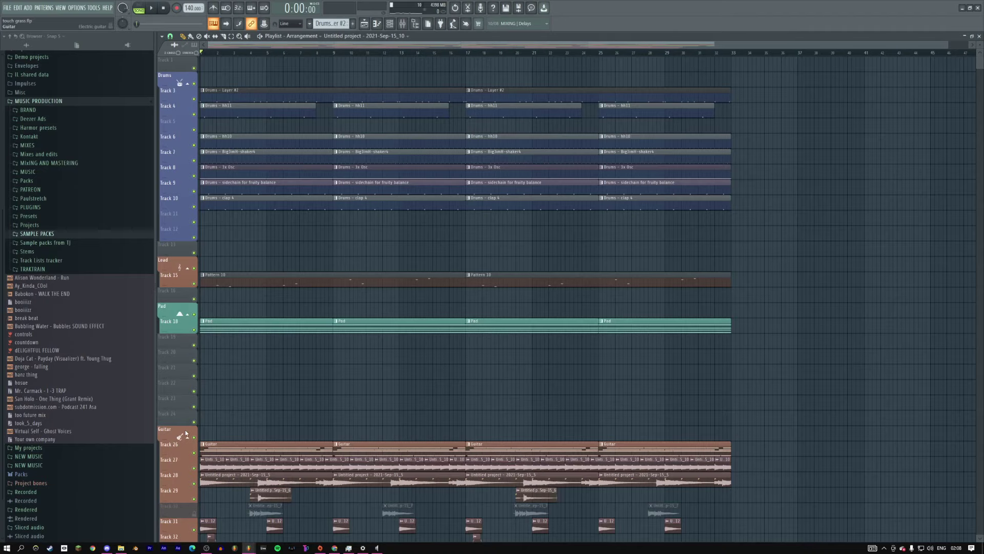
drag(191, 436, 219, 359)
scroll(218, 359, down, 11)
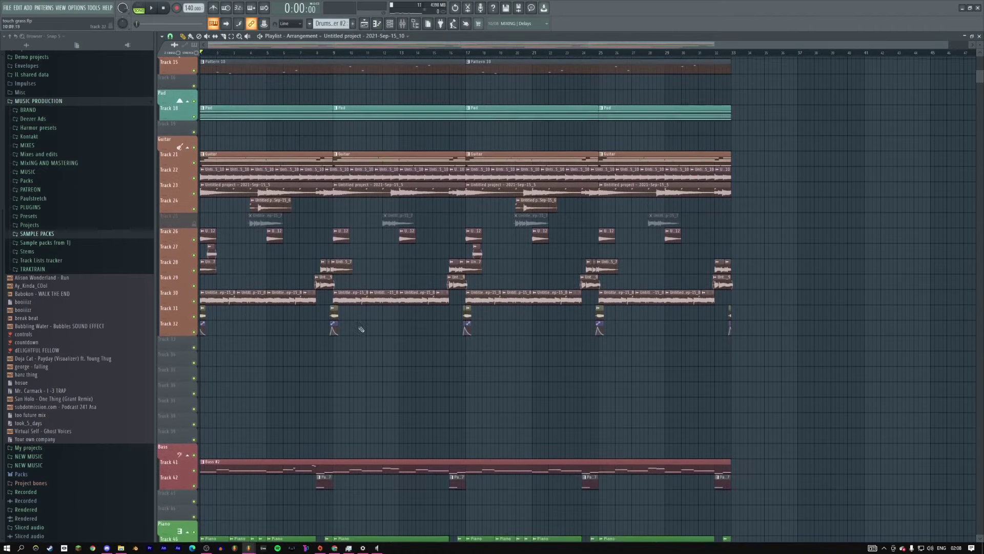
scroll(410, 318, up, 11)
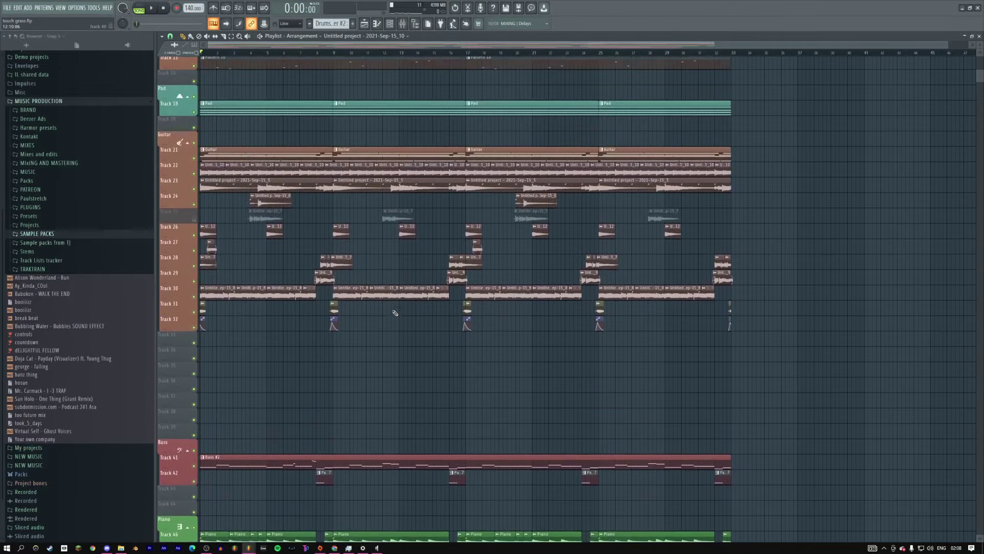
key(space)
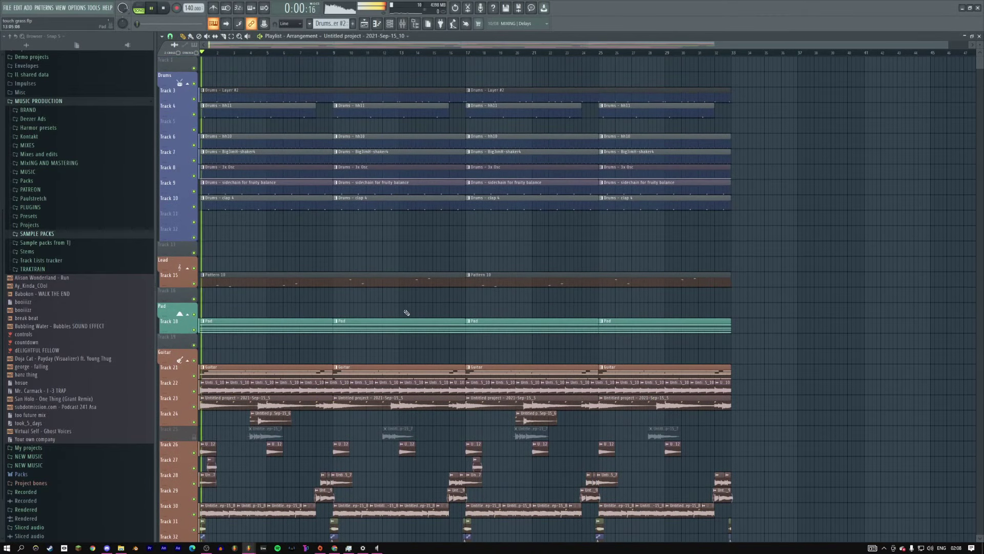
click(174, 260)
Step: During playback, check the snare track in the mixer and the notes of the Drums - Layer #2 pattern
key(F9)
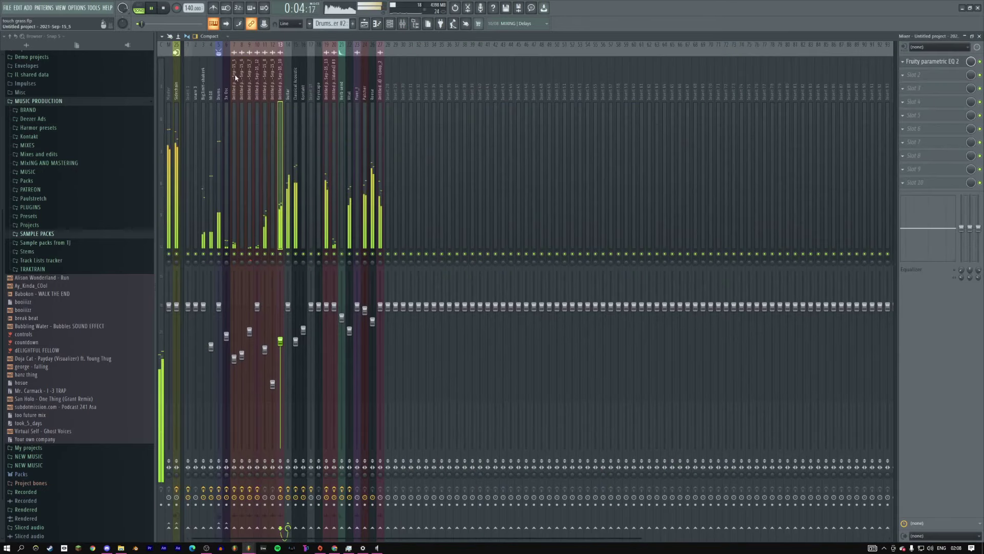
click(195, 128)
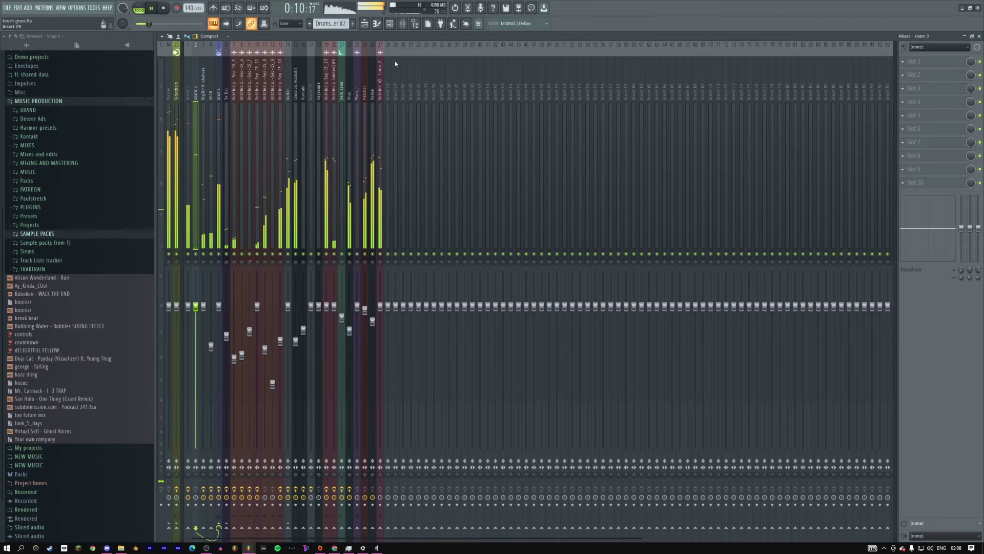
key(F9)
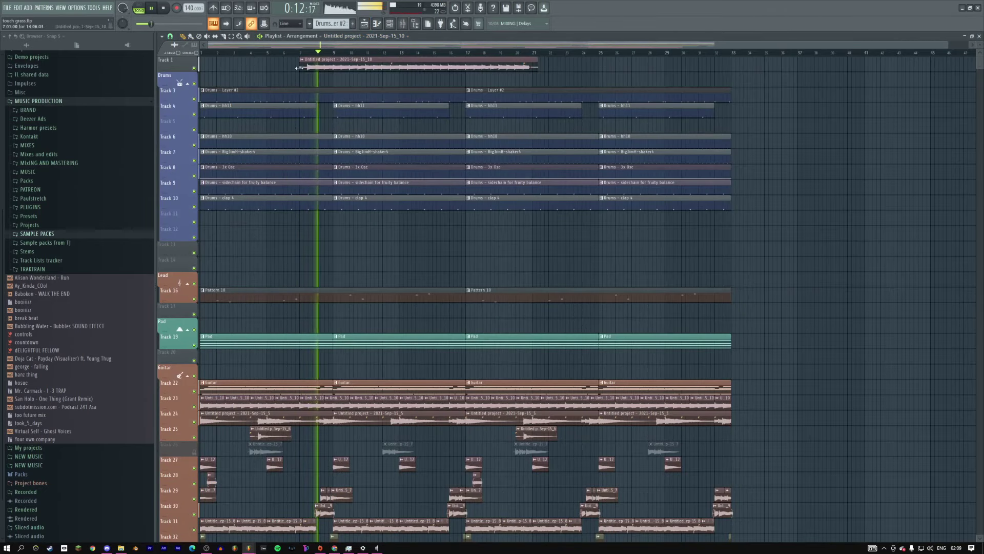
double_click(305, 97)
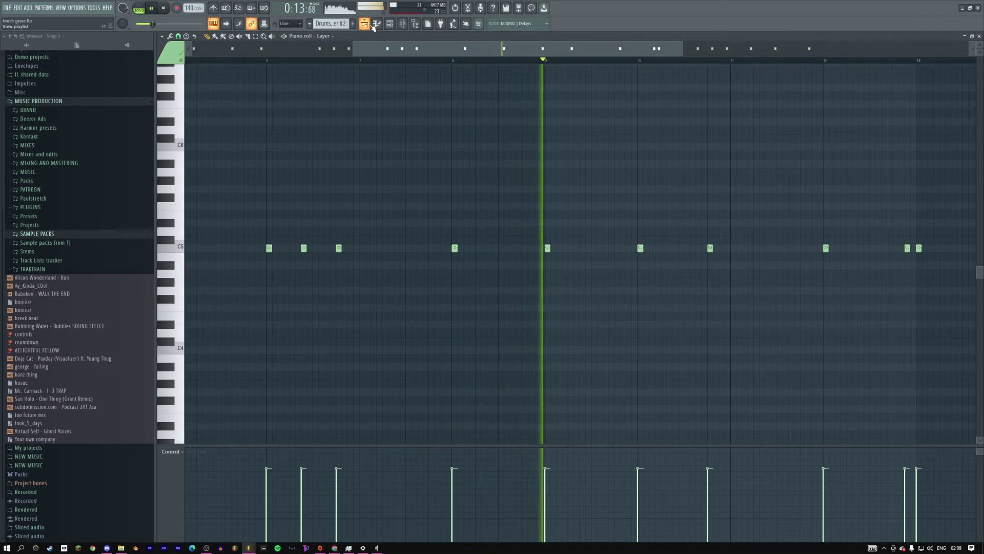
Step: Select the Master mixer track and load FabFilter Saturn 2 into its fifth effect slot
key(F7)
key(F9)
key(Left)
key(Left)
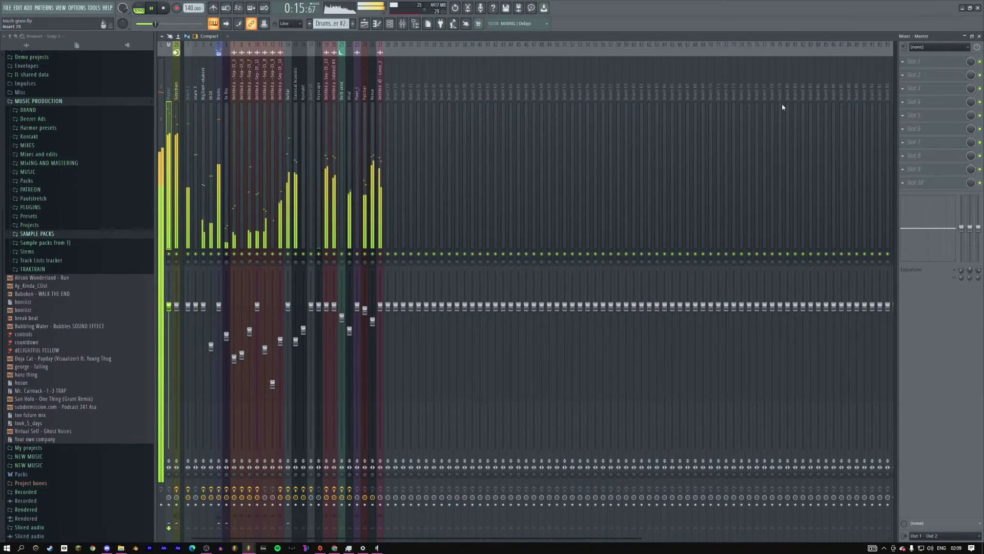
click(918, 61)
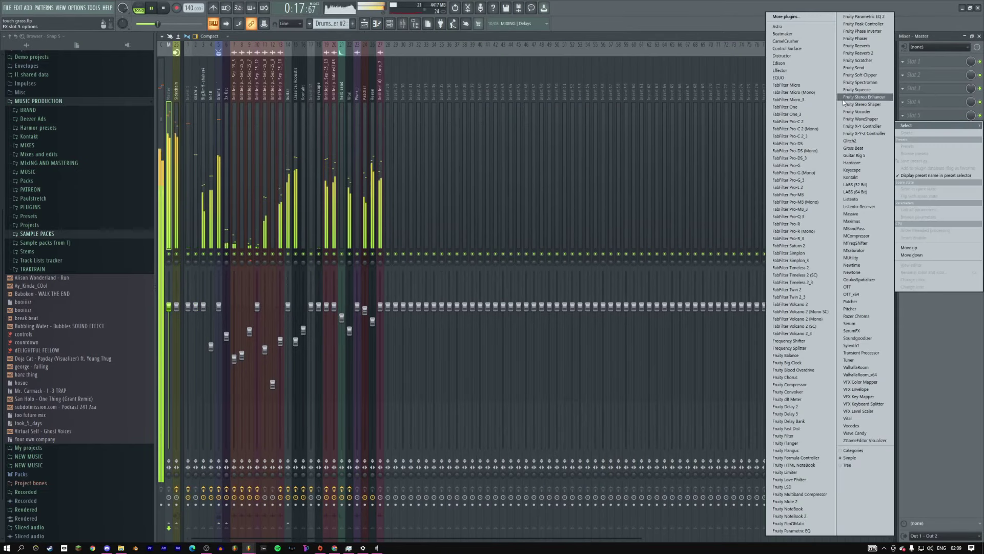
click(487, 215)
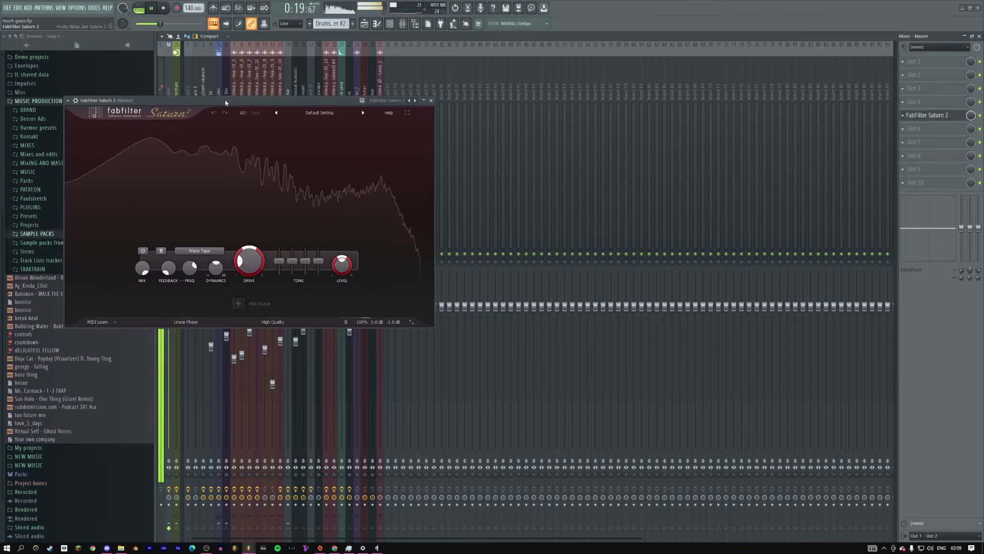
drag(254, 108, 491, 121)
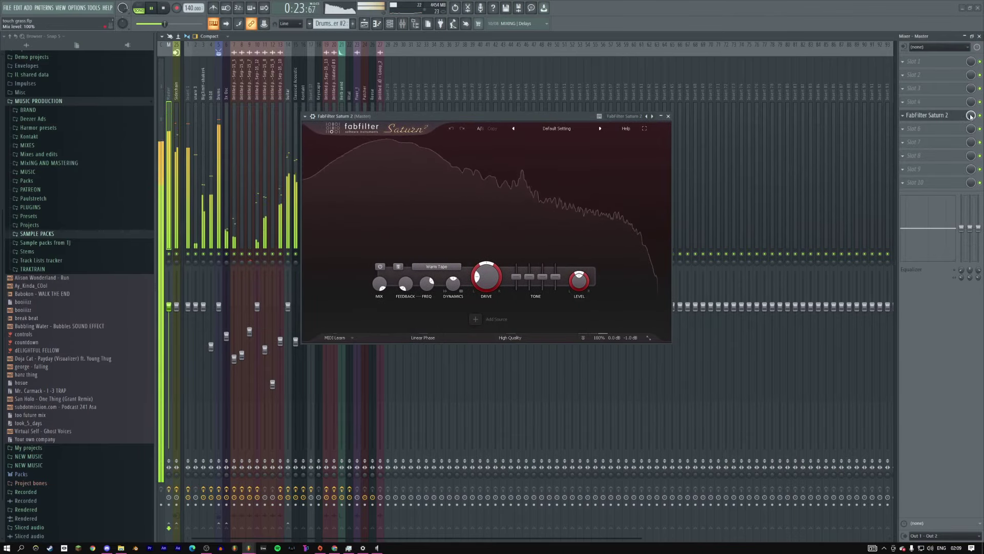
Step: Lower Saturn 2's drive to minimum, feedback frequency to 10 Hz and mix to about half, and move the plugin to the Master's slot 10
mouse_move(970, 115)
mouse_down()
mouse_move(970, 133)
mouse_move(971, 112)
mouse_up()
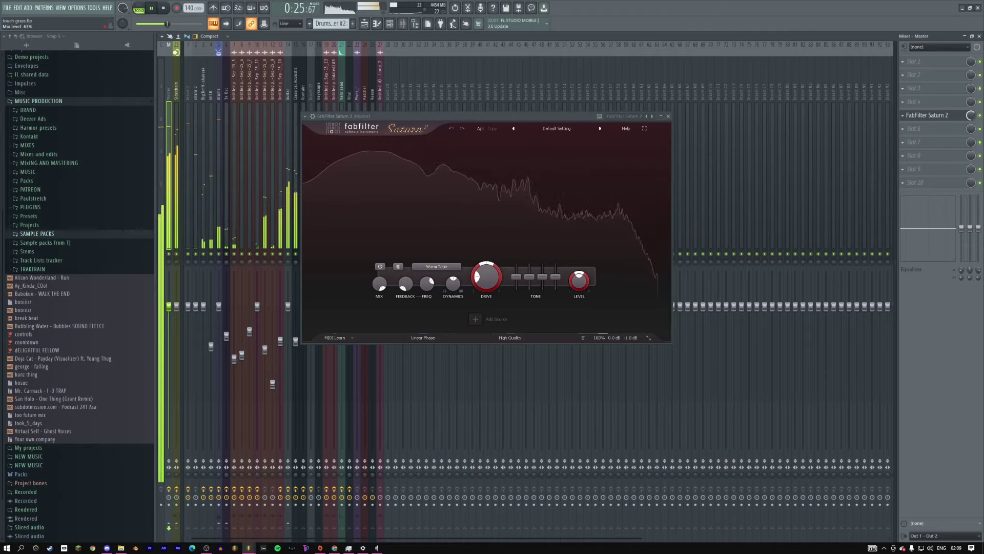
drag(480, 281, 481, 293)
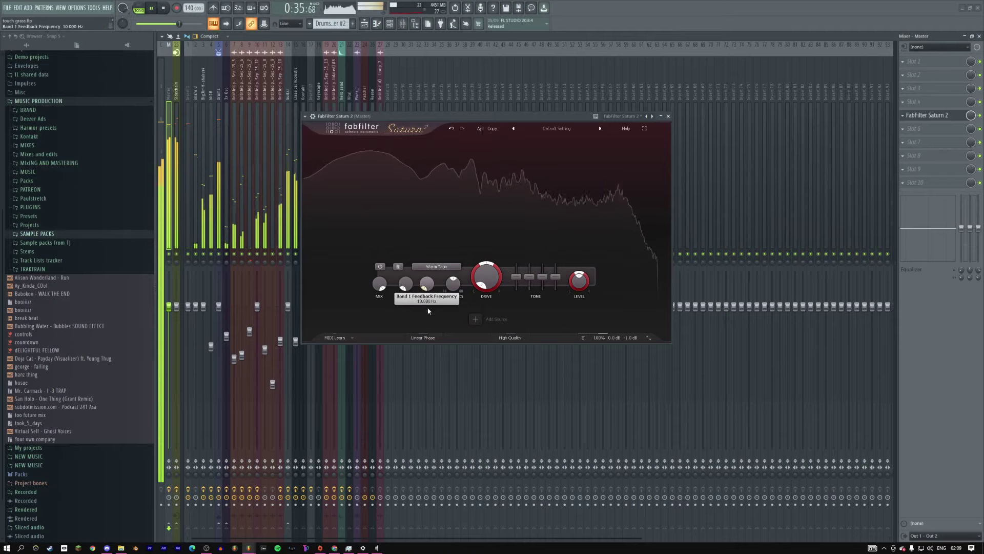
drag(379, 284, 380, 356)
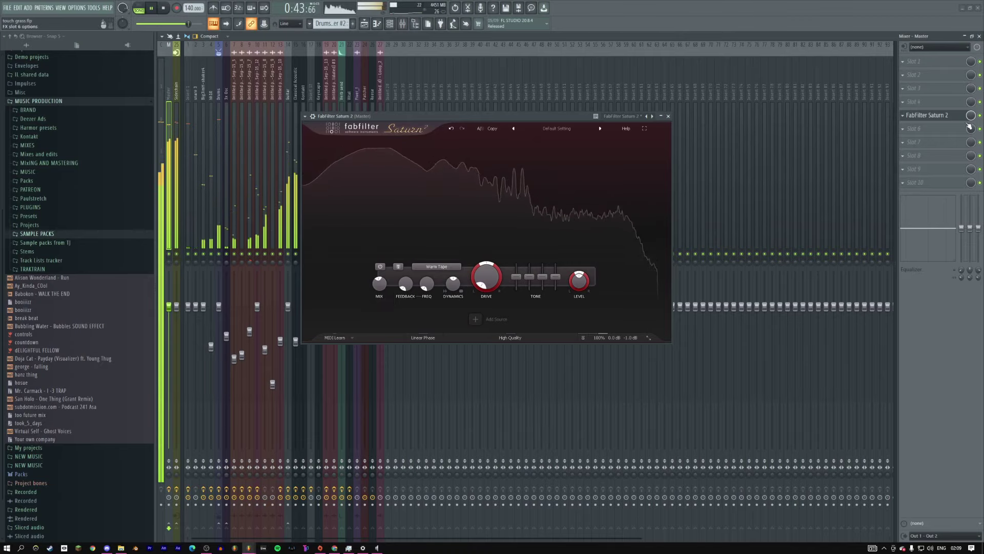
drag(925, 115, 925, 183)
click(668, 117)
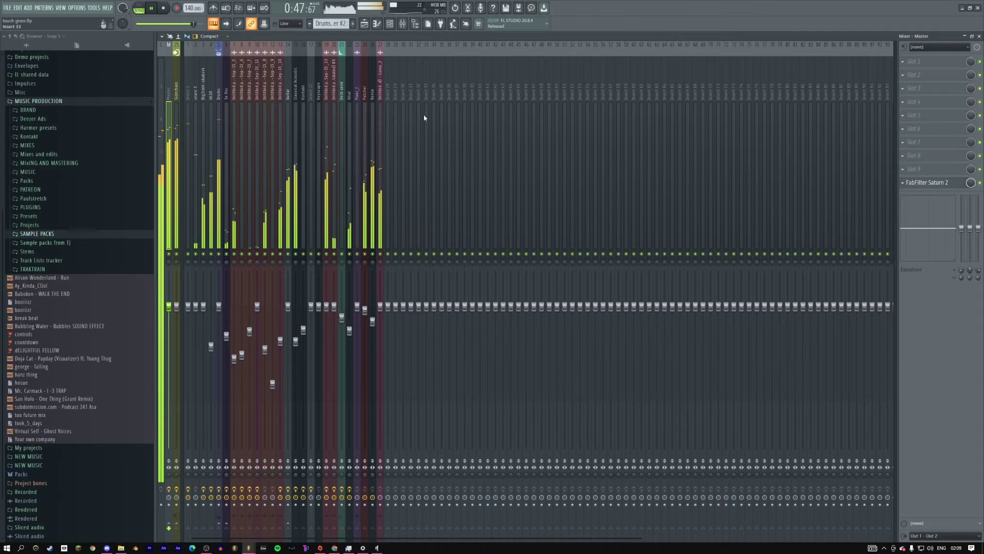
Step: Return to the playlist and listen to the arrangement from about bar 7, then stop playback
click(365, 24)
key(space)
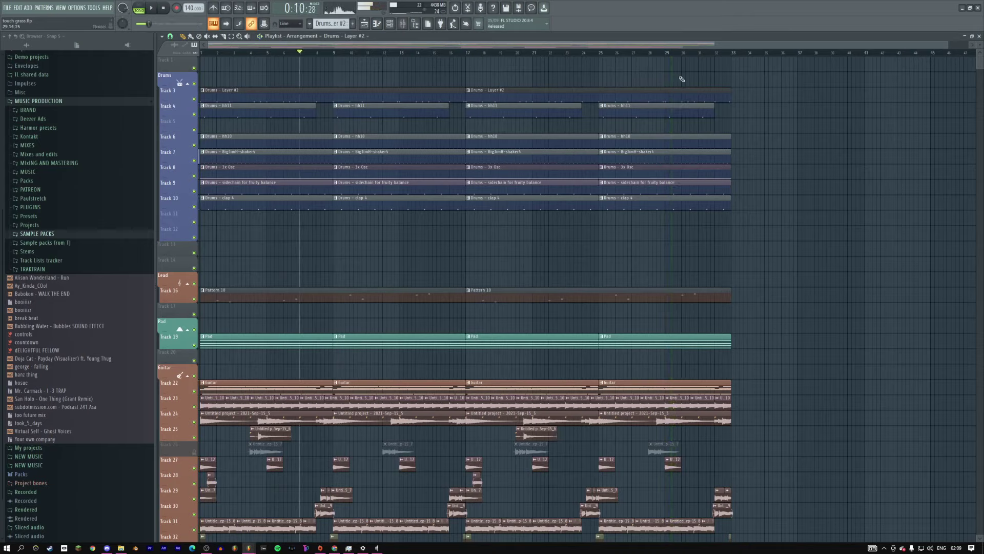
key(space)
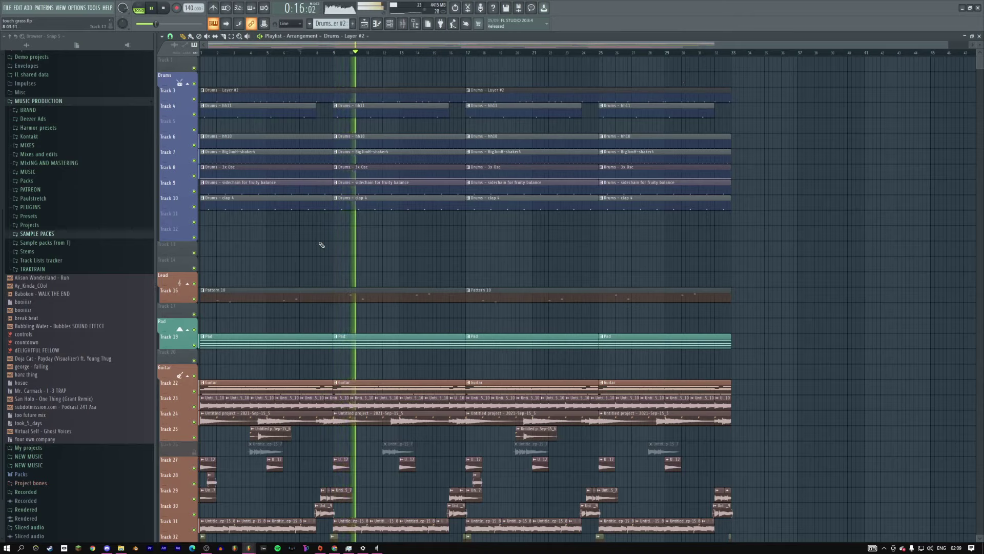
key(space)
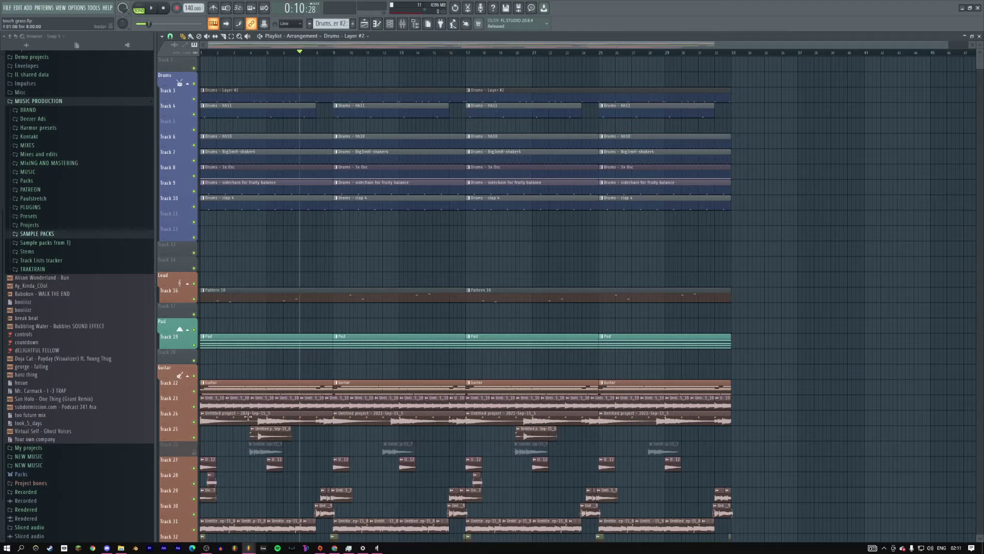
Step: Switch to OBS to read the stream chat and return to FL Studio
click(201, 548)
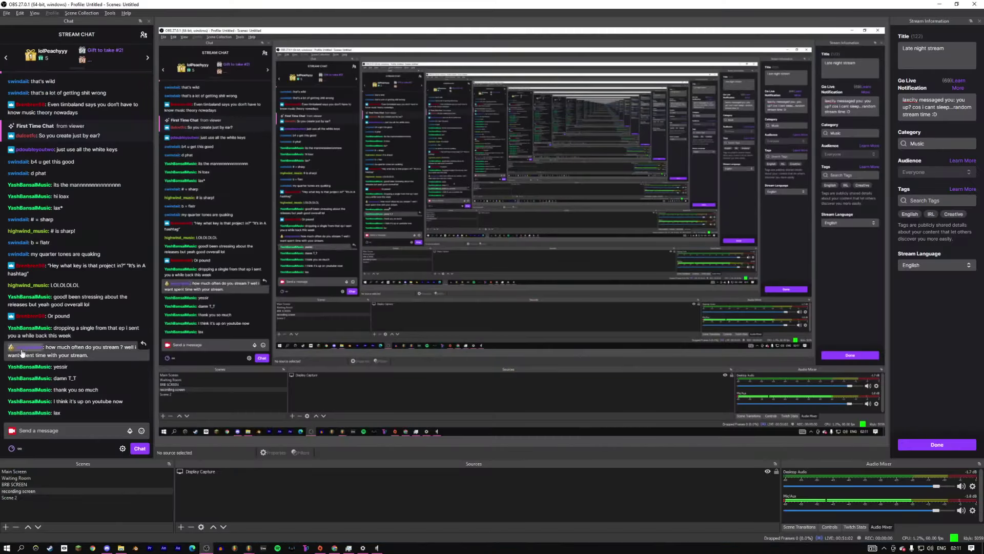
key(alt+Tab)
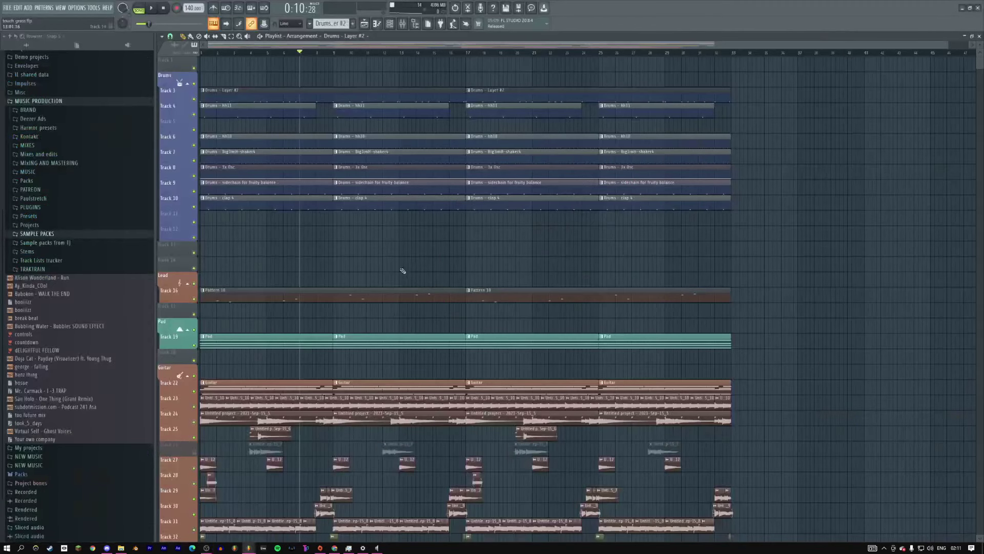
Step: Restart the arrangement from bar 1 and listen to it
scroll(445, 286, down, 5)
scroll(338, 245, up, 5)
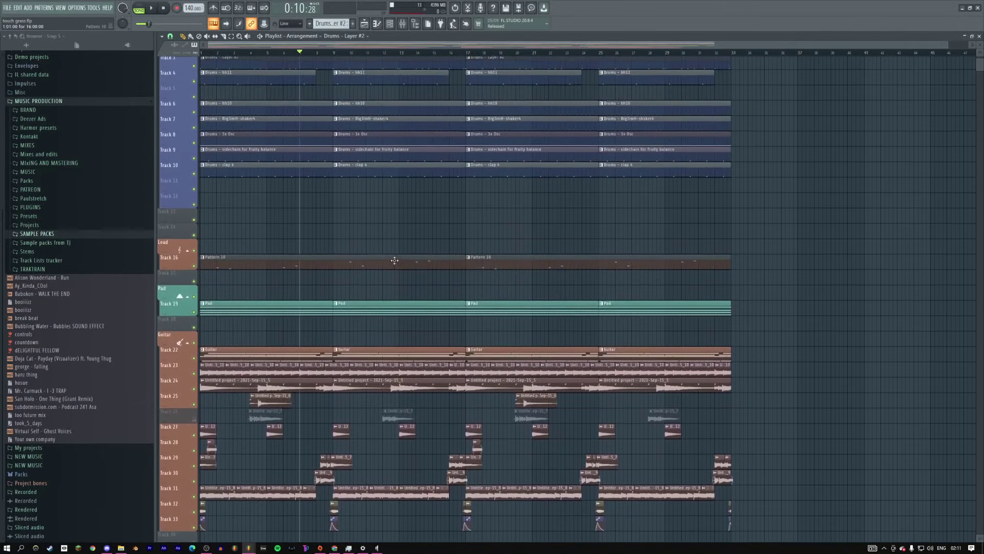
click(164, 8)
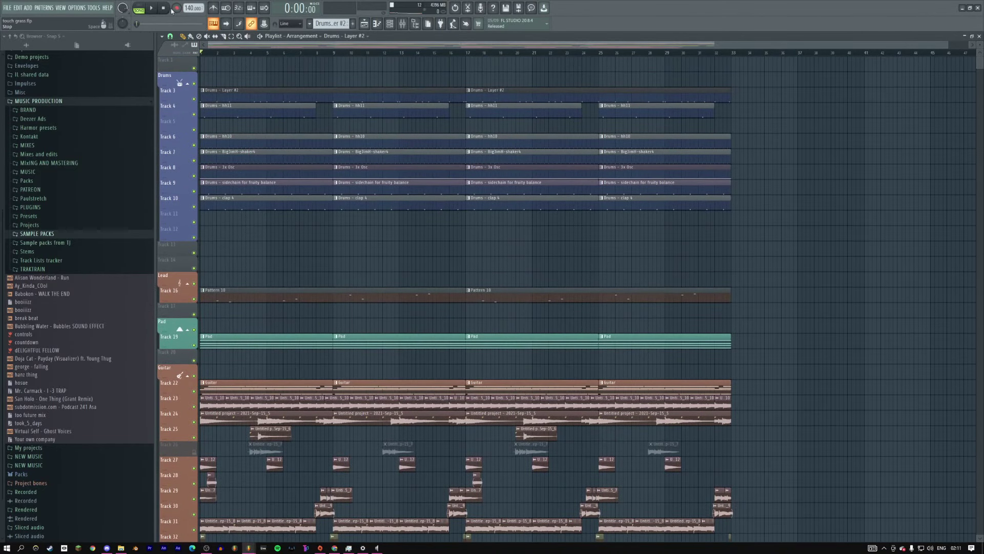
key(space)
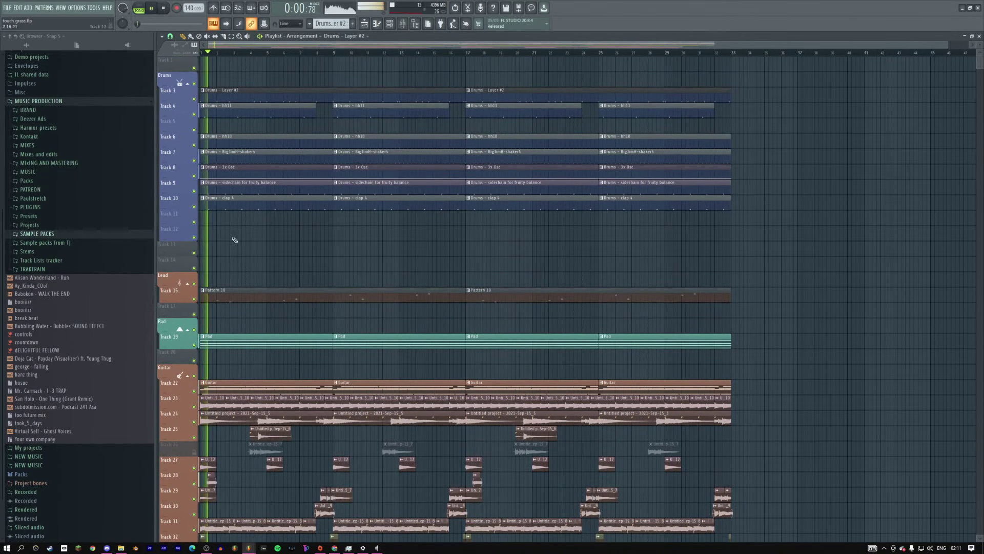
Step: Open the hi-hat sample hh3 from the free Splurge drum kit in the sample packs in Edison
scroll(375, 278, down, 3)
click(37, 234)
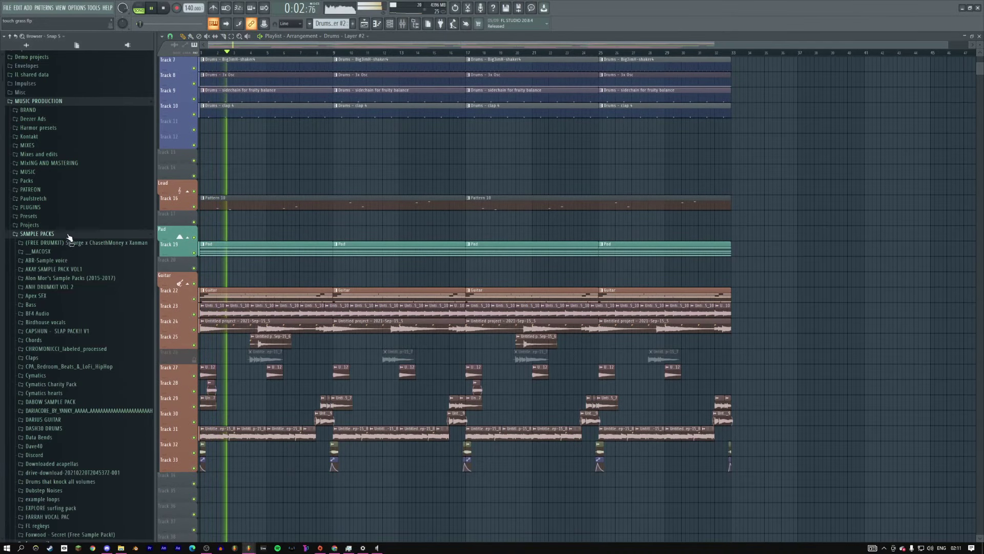
click(75, 244)
click(57, 287)
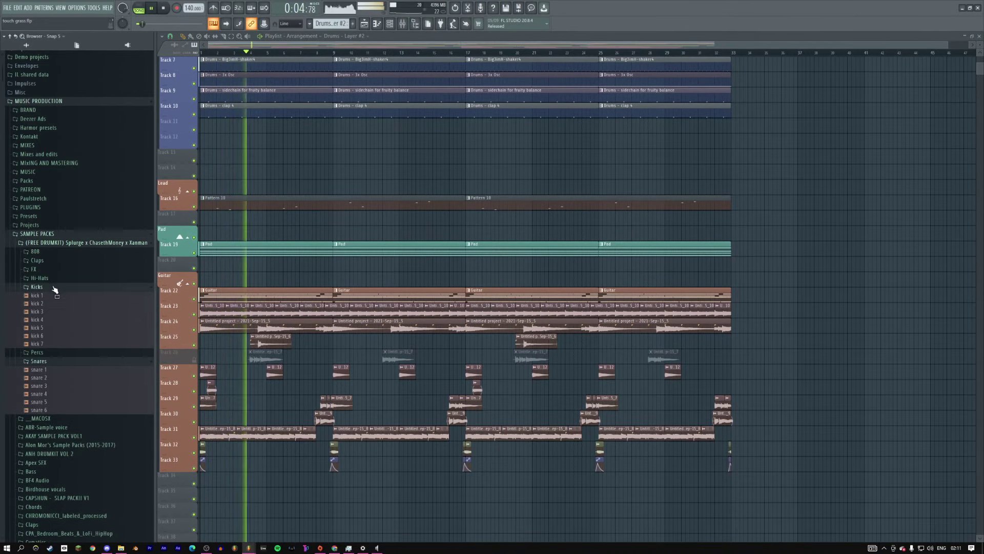
click(46, 279)
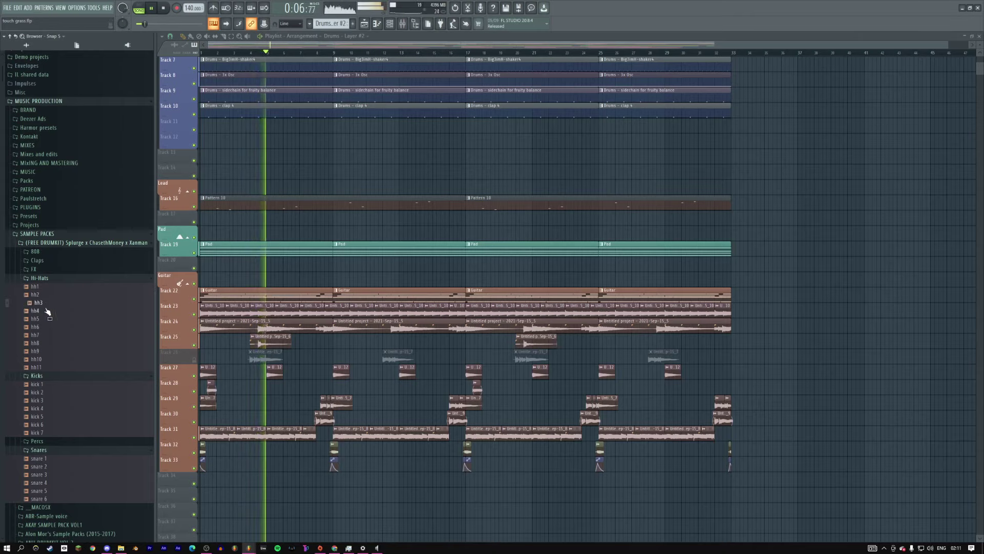
right_click(35, 302)
drag(35, 303, 205, 328)
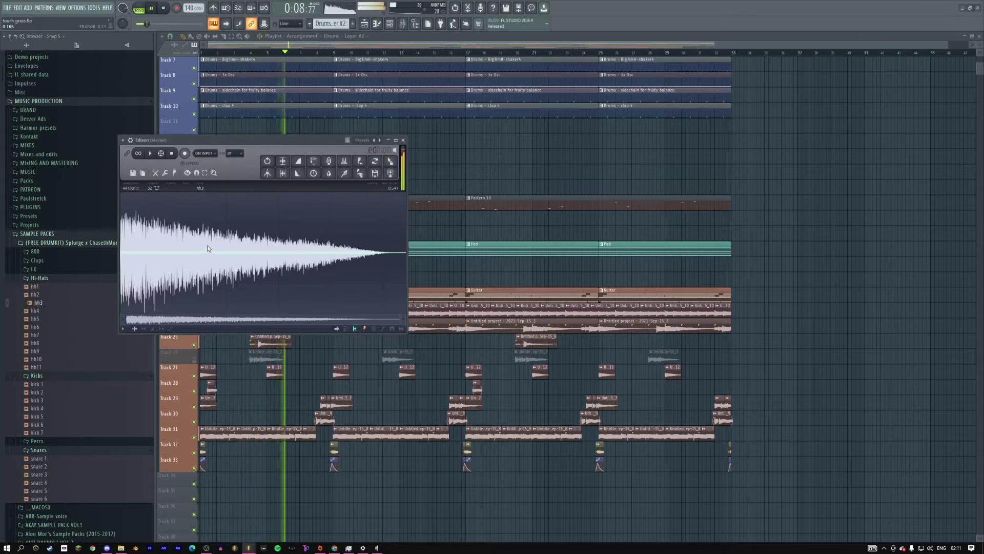
Step: Blur the hh3 sample in Edison into a long noise texture and audition it
click(449, 276)
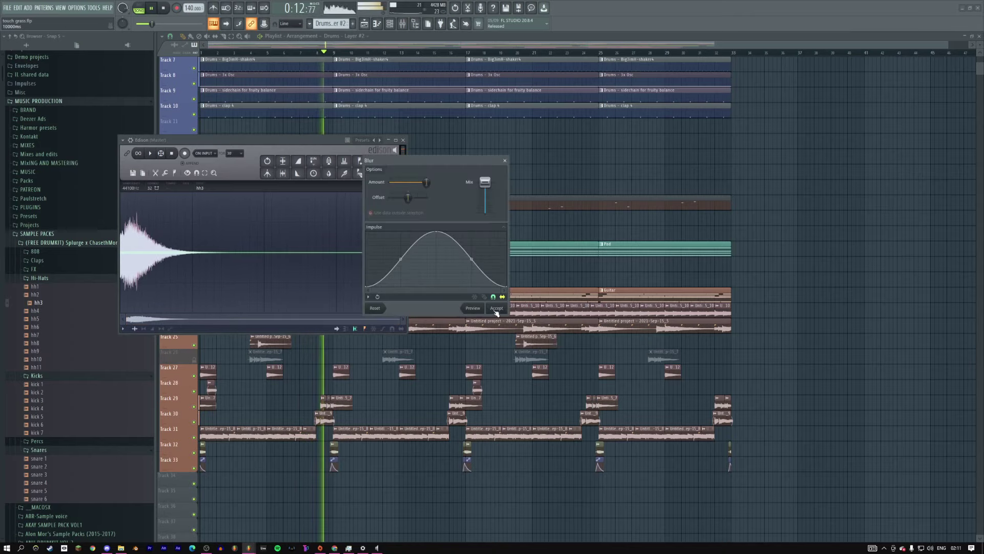
click(500, 309)
click(150, 153)
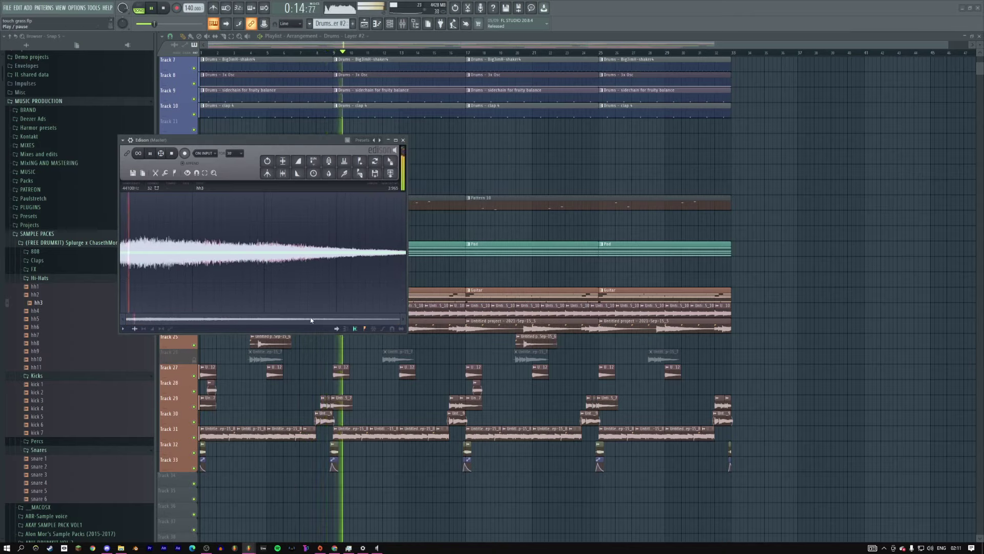
Step: Equalize the blurred hat in Edison, rolling off the lows below about 1 kHz
click(345, 161)
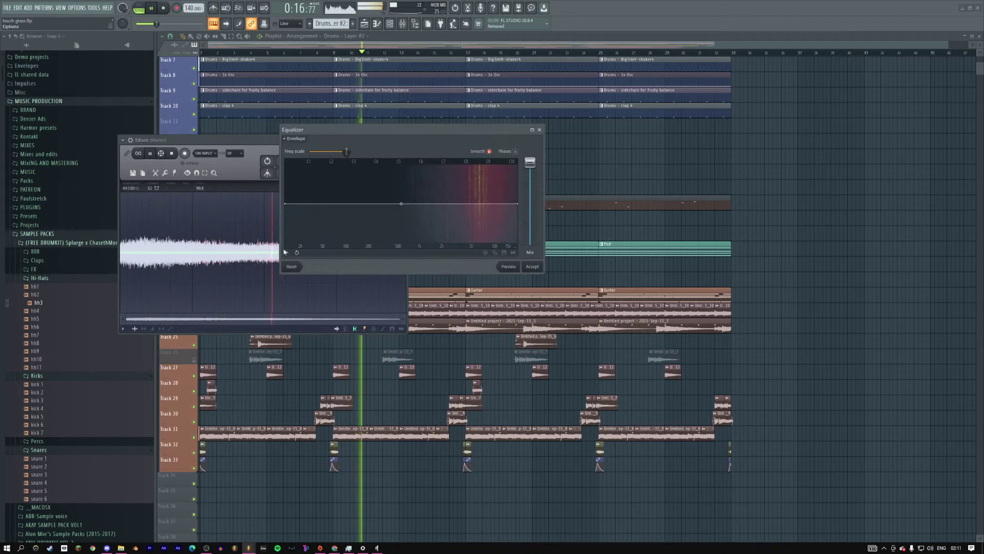
drag(285, 203, 286, 247)
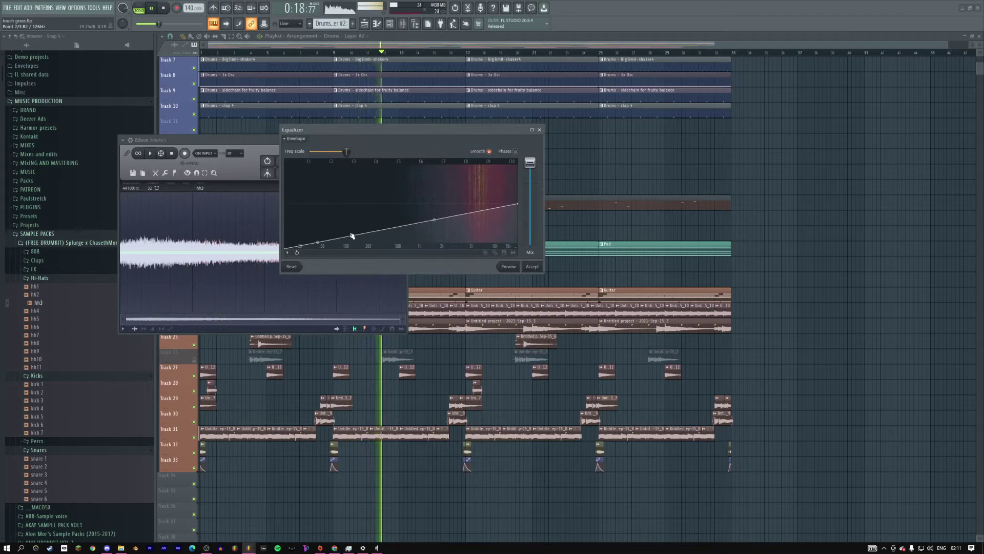
drag(352, 236, 424, 202)
click(539, 270)
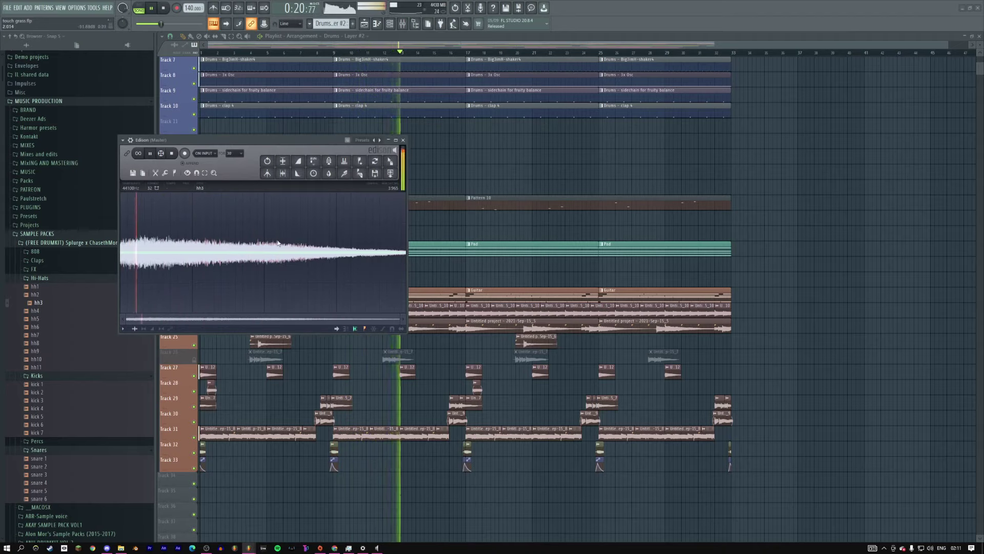
Step: Equalize the hat texture two more times, cutting a narrow notch around 6 kHz
click(343, 160)
mouse_move(471, 223)
mouse_down()
mouse_move(472, 239)
mouse_move(470, 204)
mouse_move(490, 202)
mouse_up()
click(532, 266)
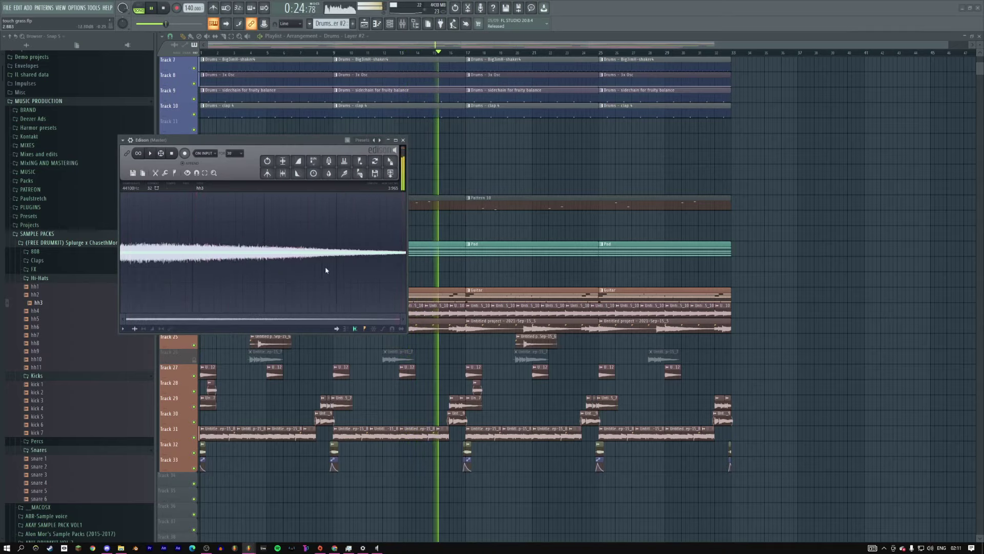
click(343, 160)
drag(473, 243, 493, 207)
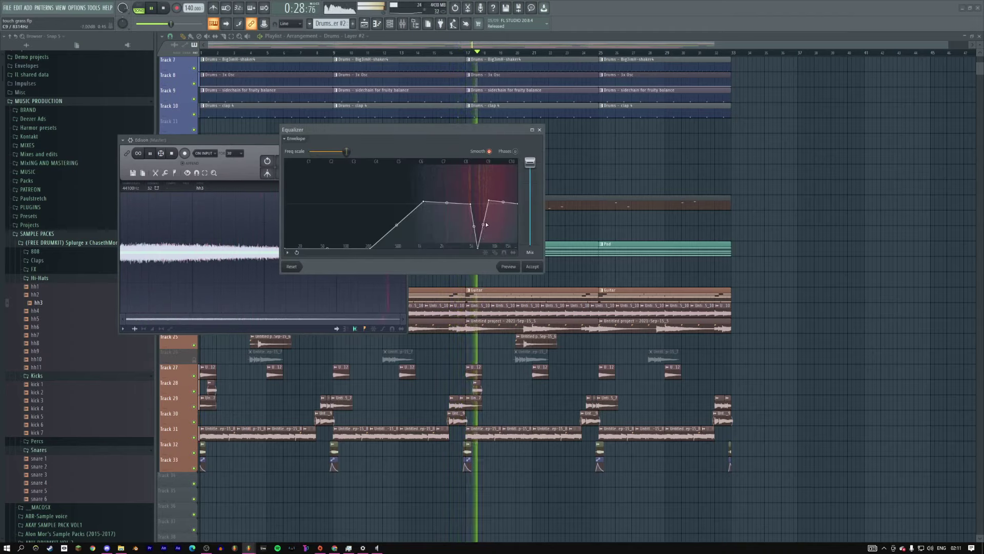
click(532, 266)
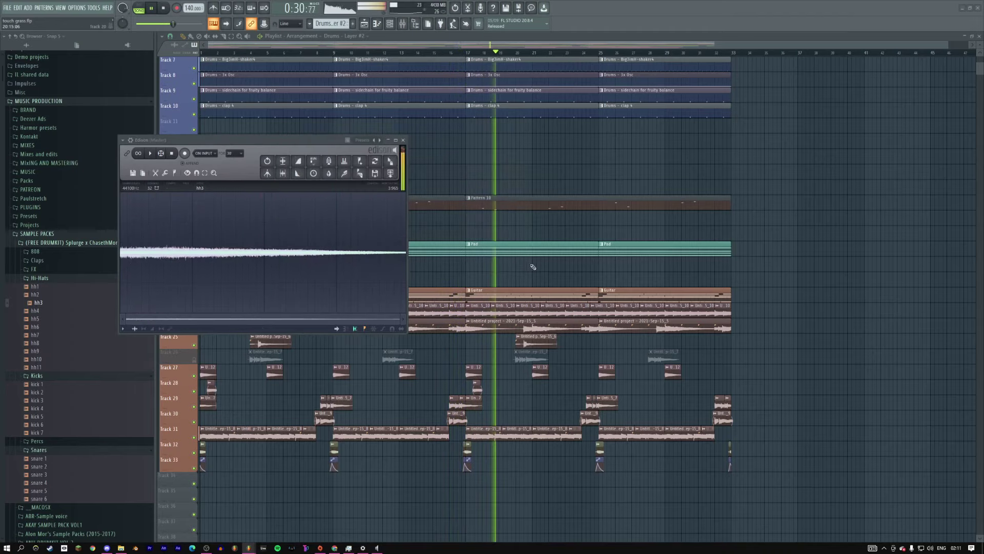
Step: Audition the hat texture, process it in Edison to extend its tail to about 7.6 seconds, and play the result
key(space)
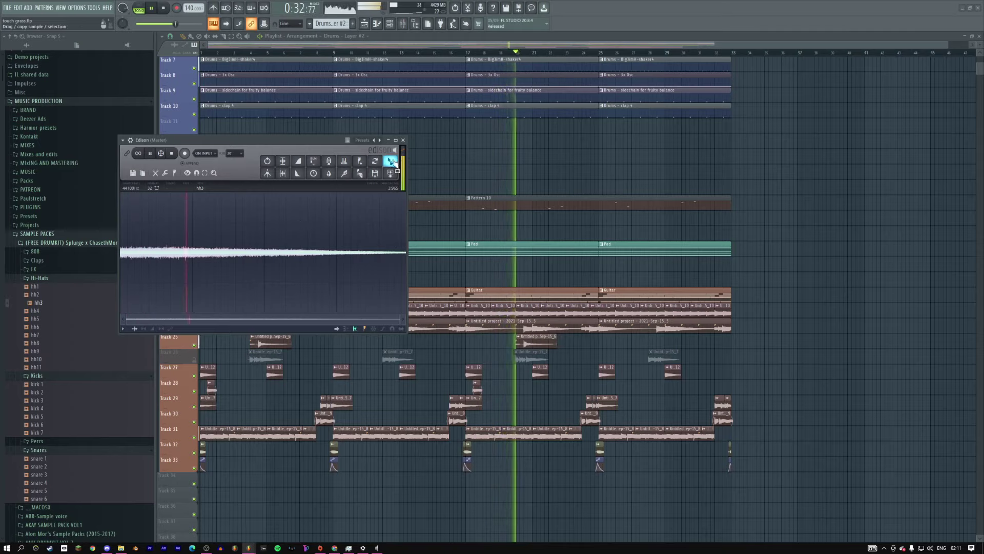
click(390, 172)
key(Return)
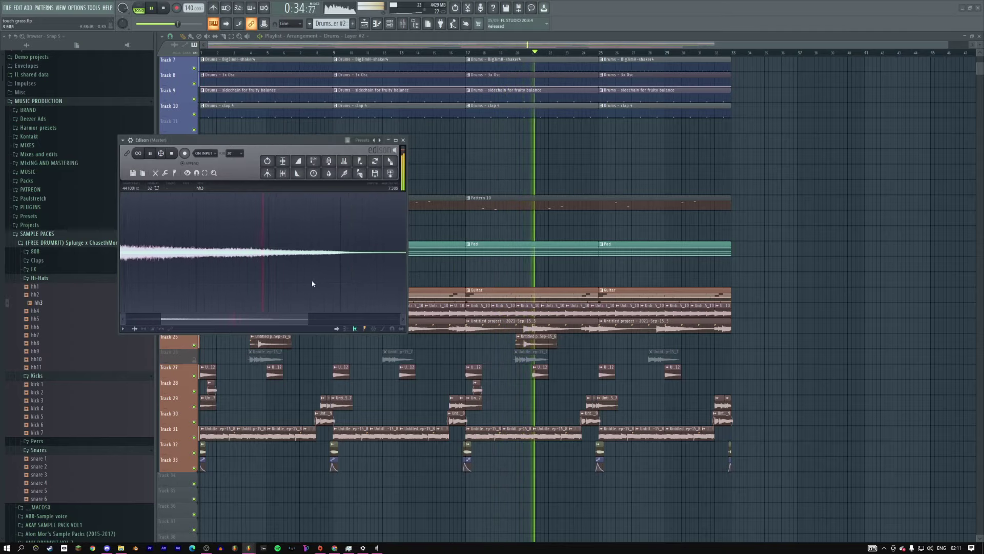
double_click(332, 322)
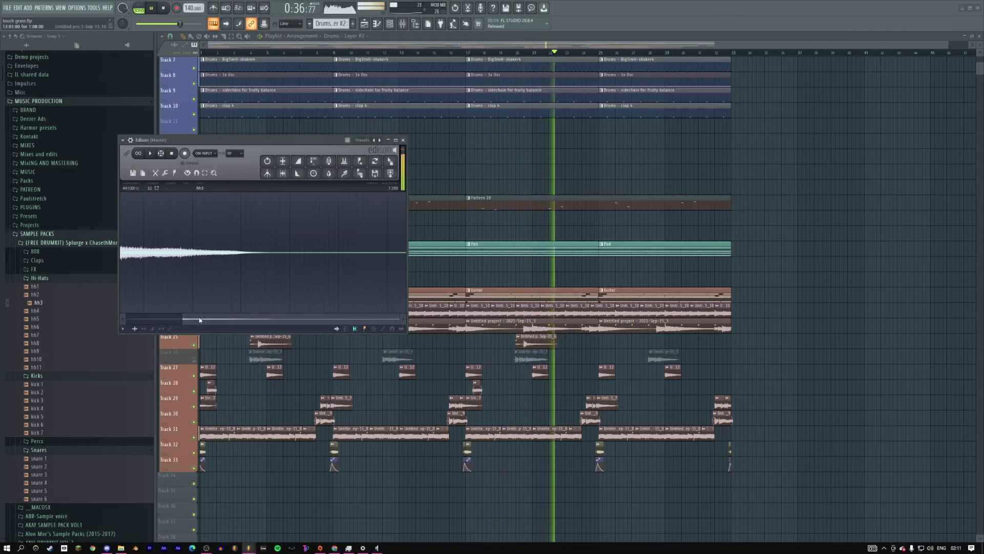
key(space)
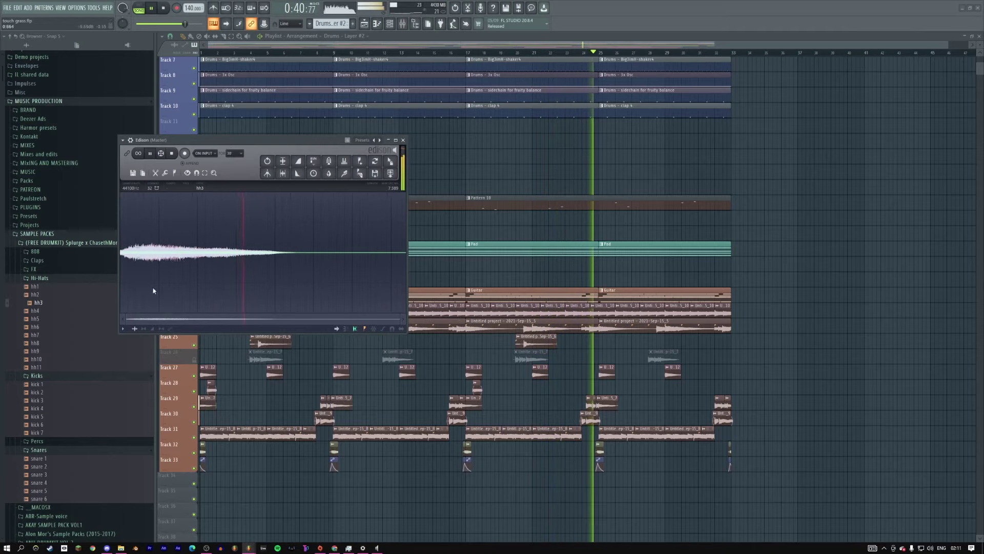
Step: Shape the hat texture with a volume envelope that drops quickly after the attack and fades to silence at the end
click(152, 328)
mouse_move(133, 252)
mouse_down()
mouse_move(121, 205)
mouse_move(144, 250)
mouse_up()
drag(404, 252, 404, 311)
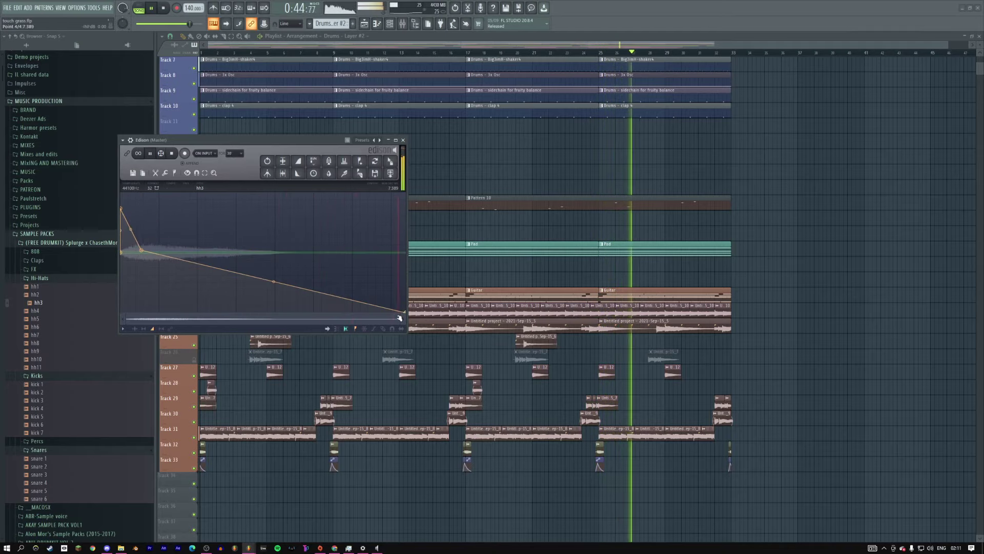
drag(273, 282, 273, 305)
key(Return)
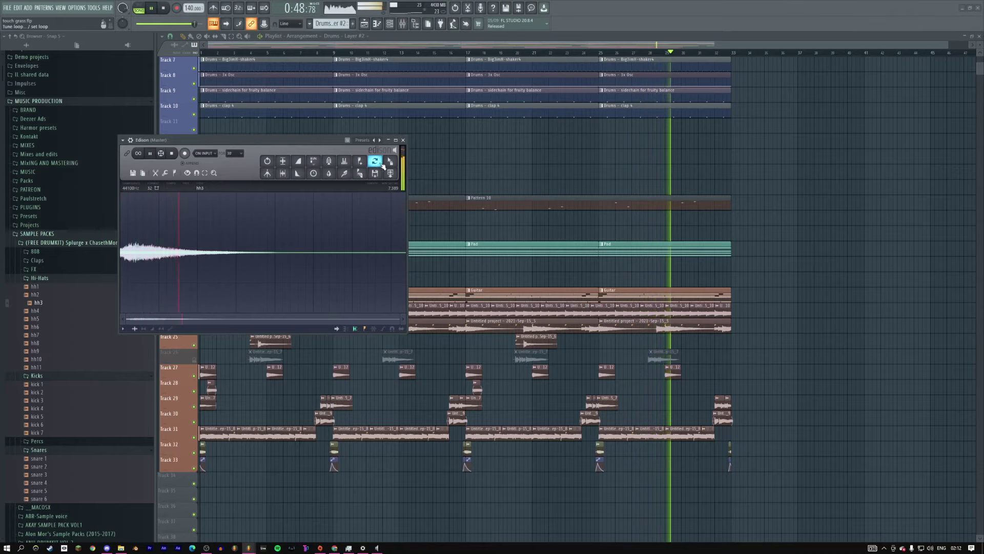
Step: Place the processed hat texture on Track 12 at bar 1 and remove Edison from the Master's first slot
drag(375, 161, 202, 138)
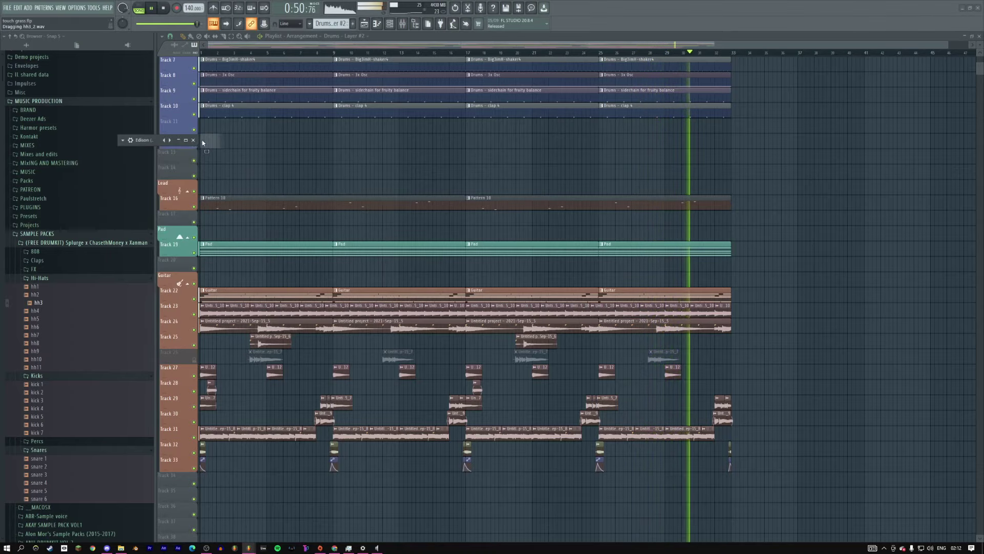
key(F9)
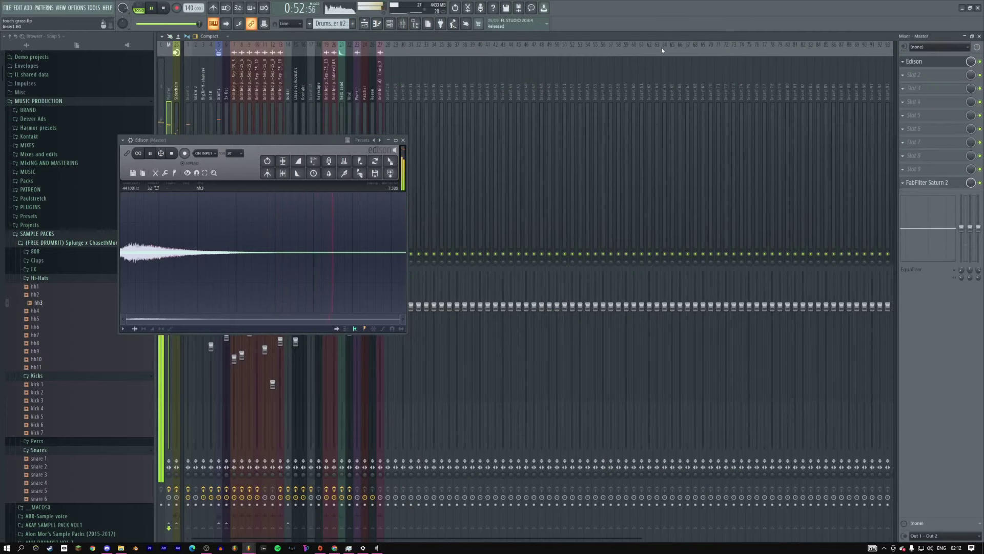
click(907, 63)
key(space)
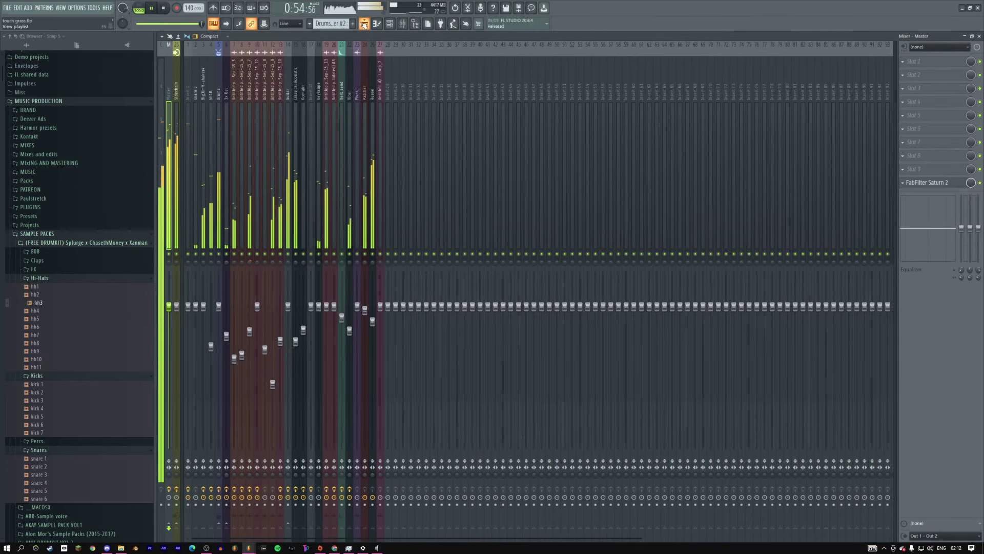
Step: Copy the hh3_2 clip to bar 9 on Track 12 and lower its channel volume to 43%
key(F9)
drag(240, 141, 349, 141)
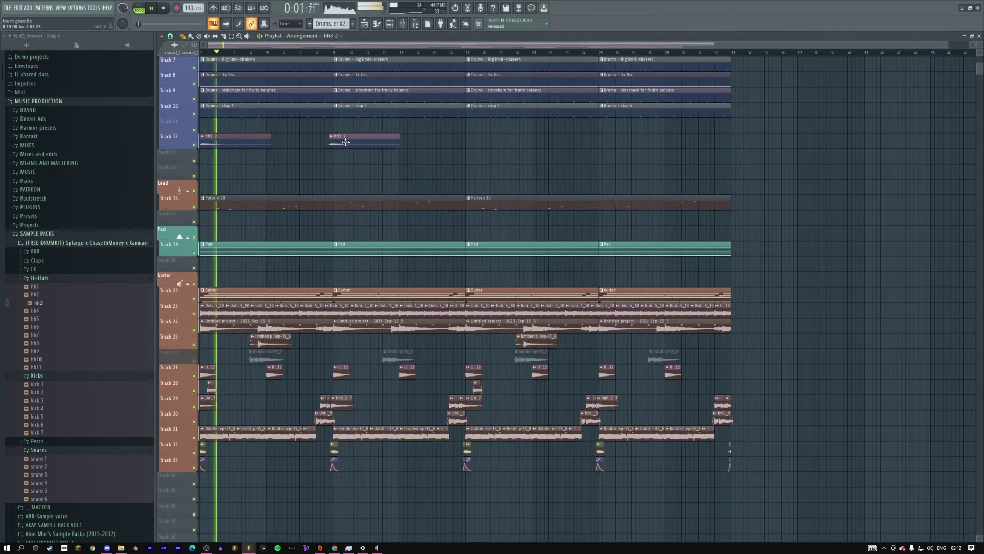
double_click(349, 141)
key(space)
key(space)
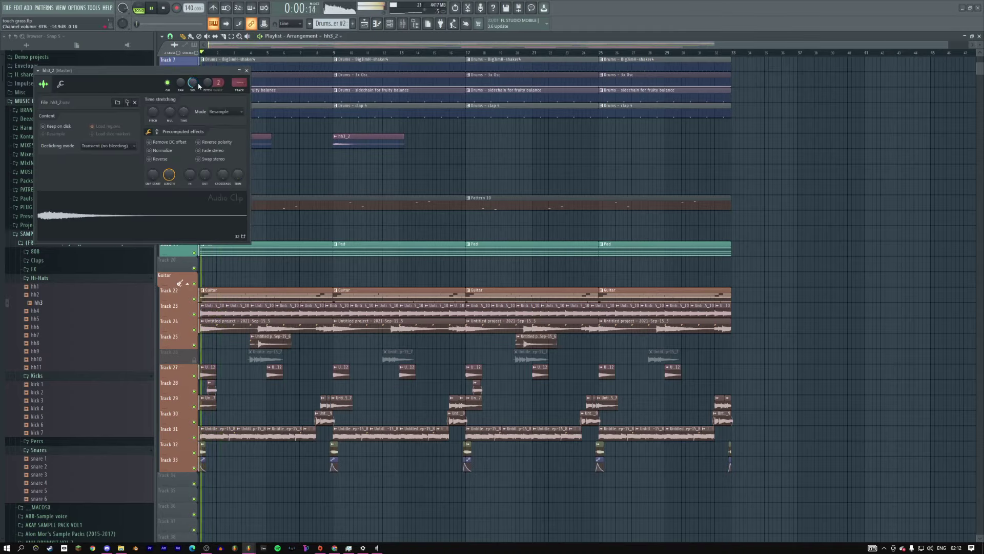
Step: Switch to Discord, send the messages "no prob!" and "have fun w it though :)" in the open chat, and return to FL Studio
click(105, 548)
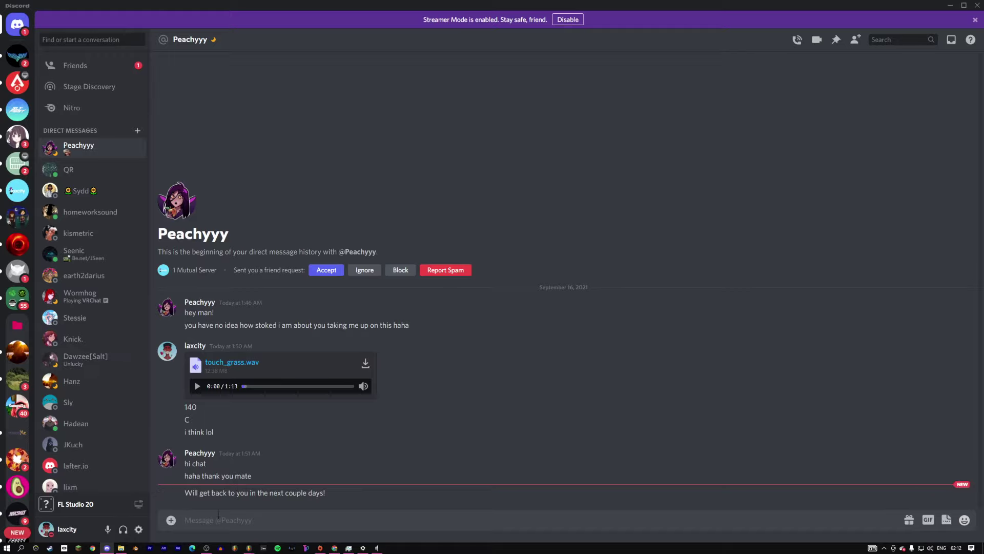
text(no )
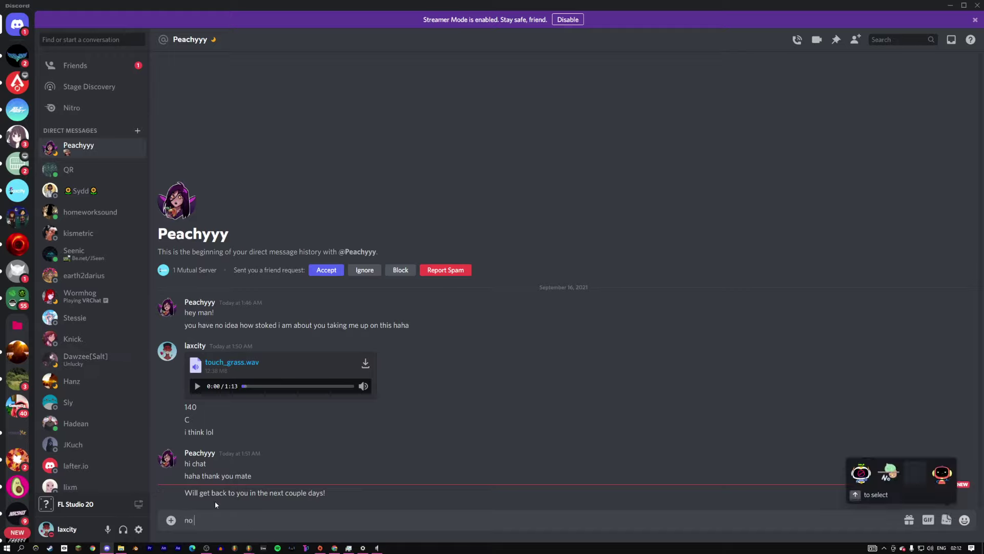
text(prob!)
key(Return)
text(have fu)
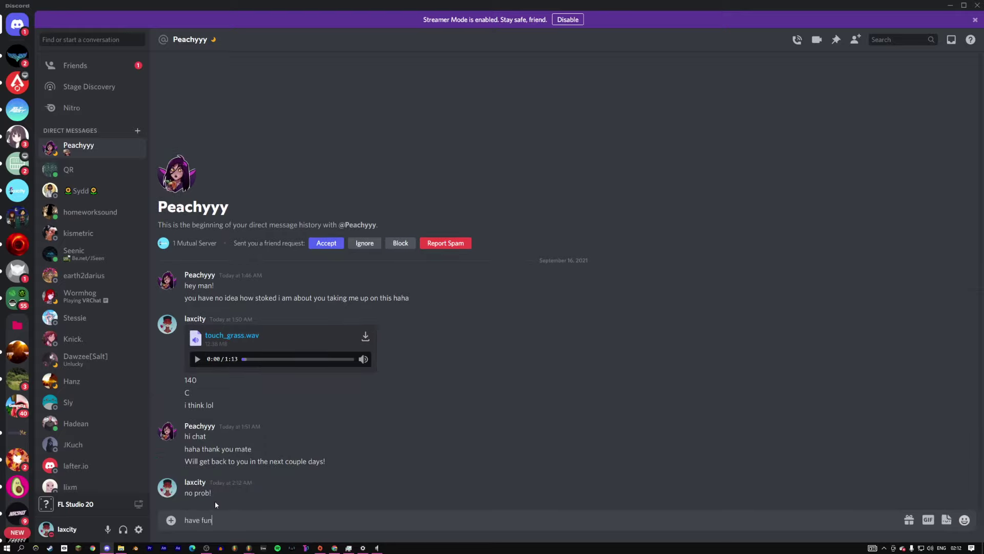
text(n w it though :))
key(Return)
key(alt+Tab)
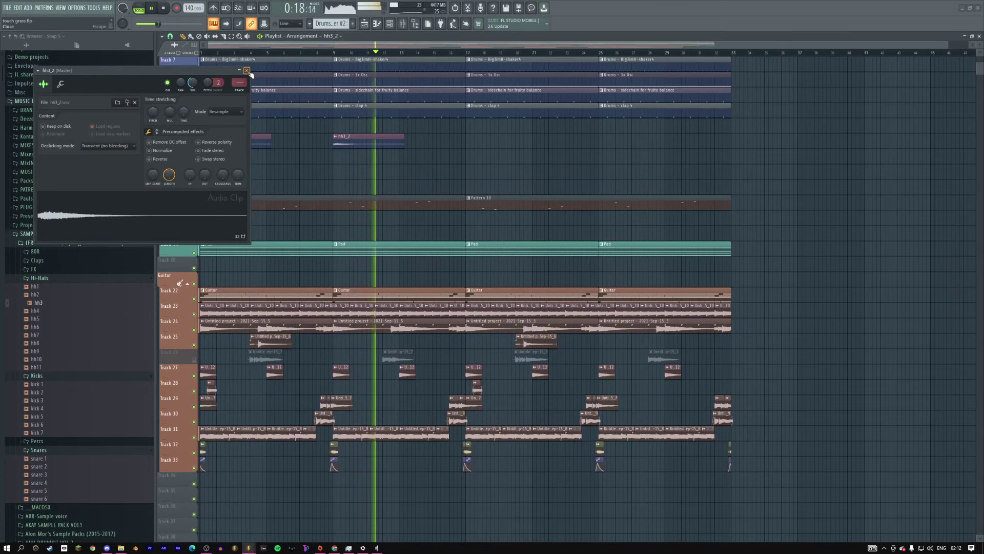
Step: Close the hh3_2 channel settings and duplicate both hh3_2 clips on Track 12 to around bars 17 and 25
key(Escape)
drag(411, 134, 297, 148)
key(ctrl+b)
key(ctrl+b)
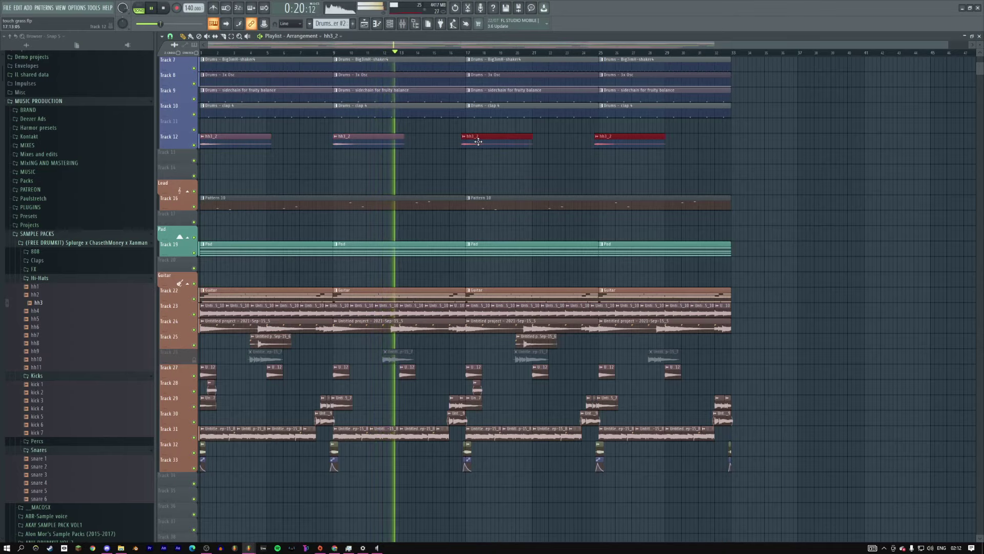
Step: Switch to OBS, open the YouTube link shared in the stream chat, listen to the song "Wishing" and look over its page
key(alt+Tab)
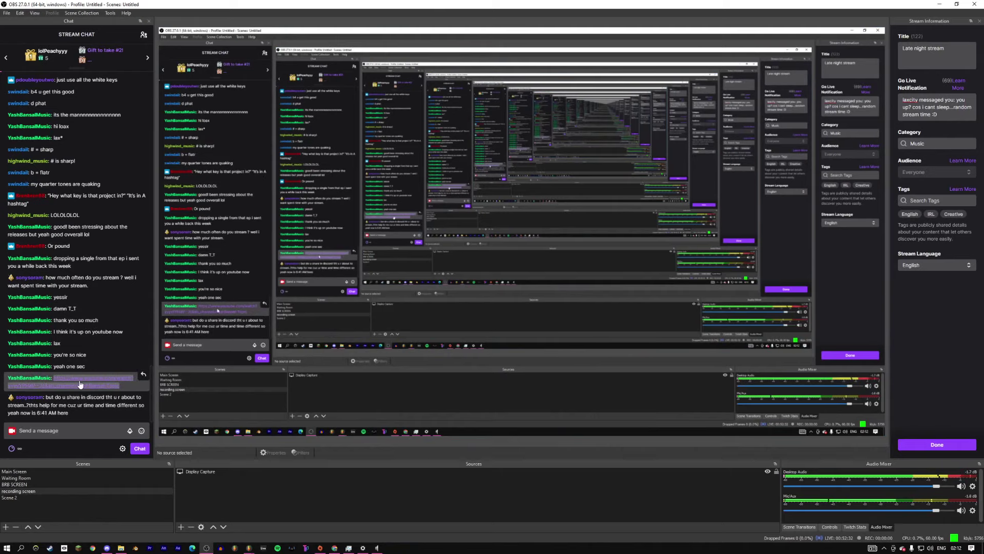
key(alt+Tab)
key(alt+Tab)
key(Tab)
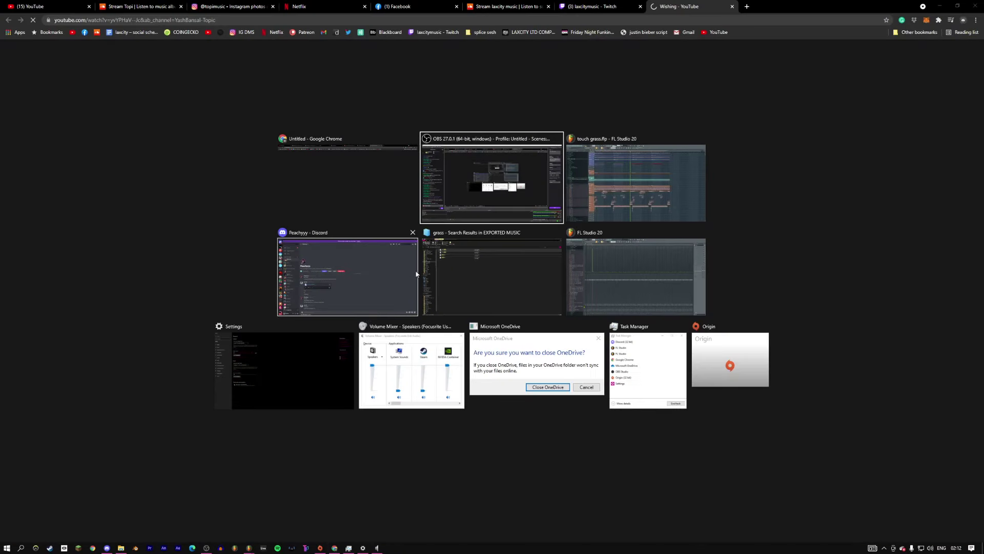
key(space)
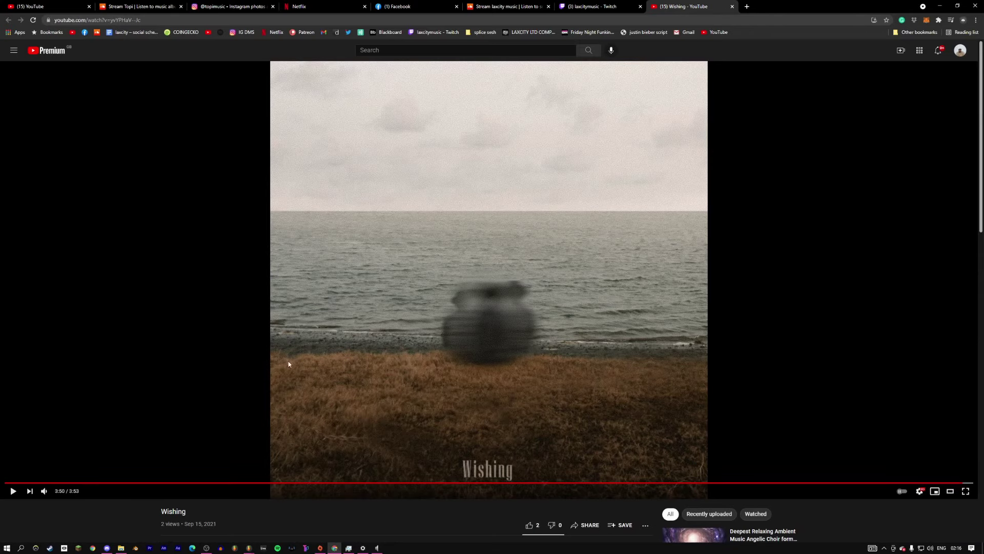
scroll(282, 374, down, 5)
scroll(396, 413, up, 5)
scroll(266, 377, down, 1)
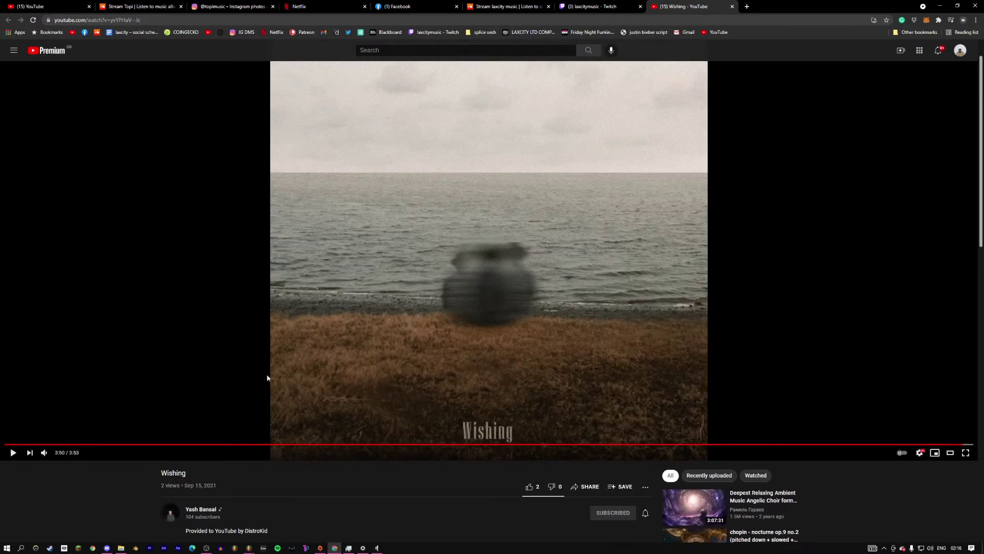
Step: Switch from the browser back to the "touch grass" project in FL Studio and narrow the file browser to widen the playlist
scroll(241, 385, down, 4)
scroll(217, 391, up, 5)
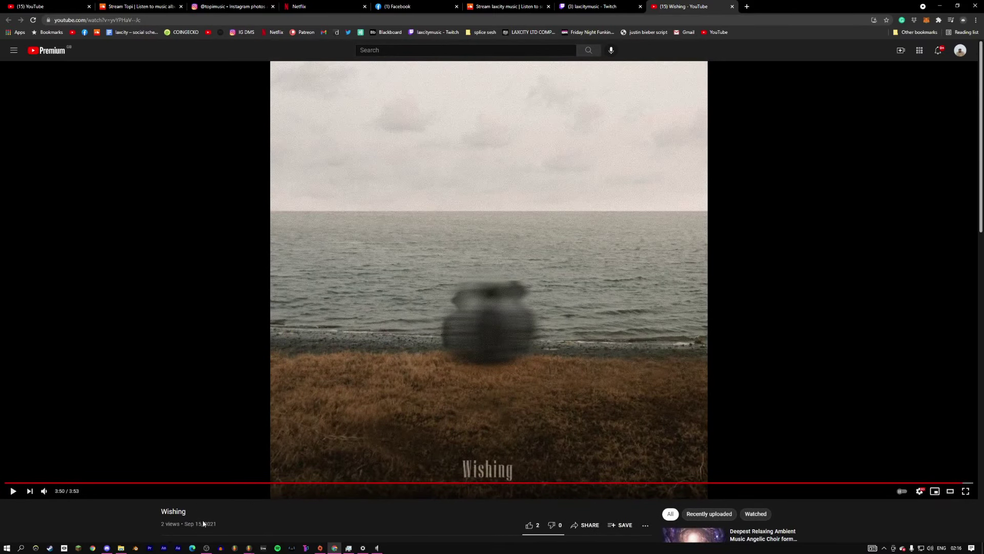
mouse_move(248, 548)
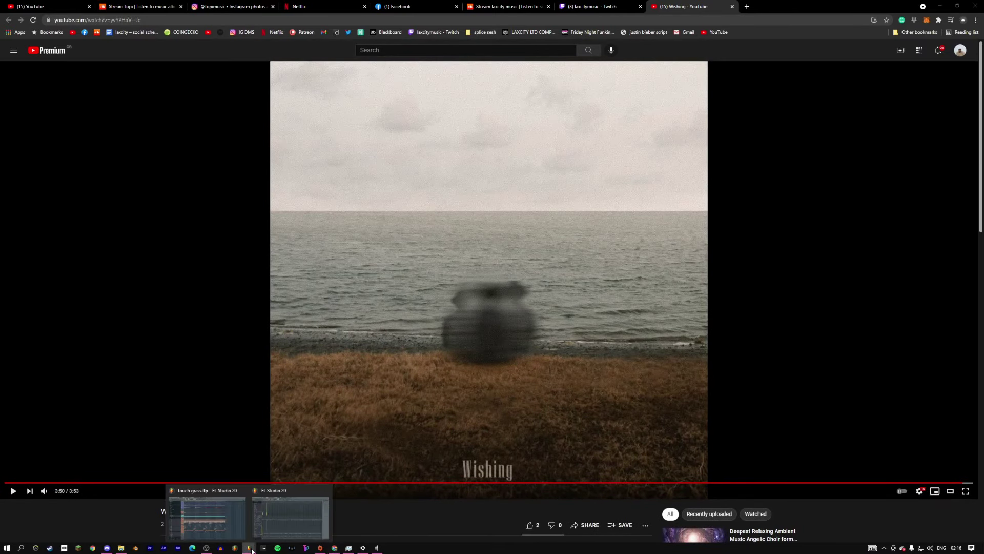
click(206, 511)
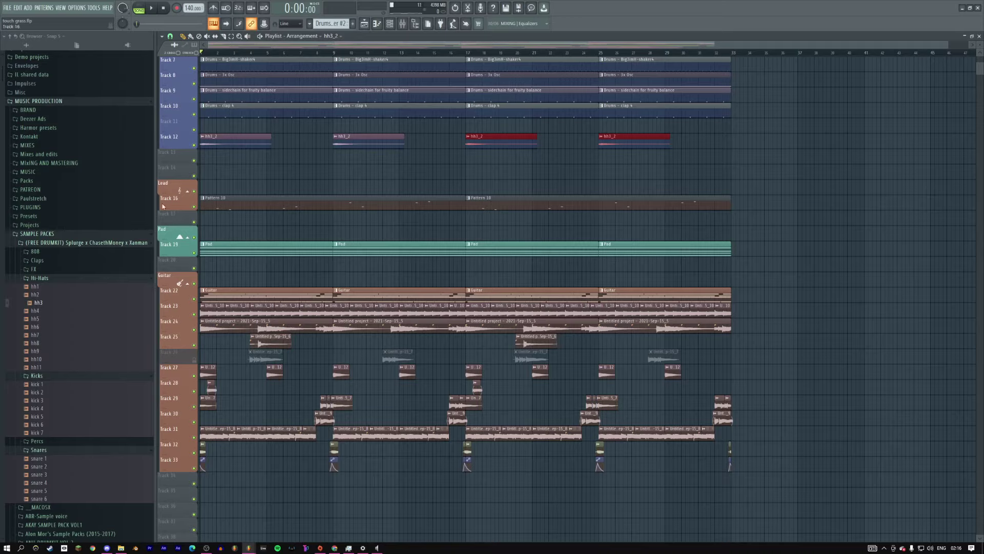
drag(155, 194, 105, 193)
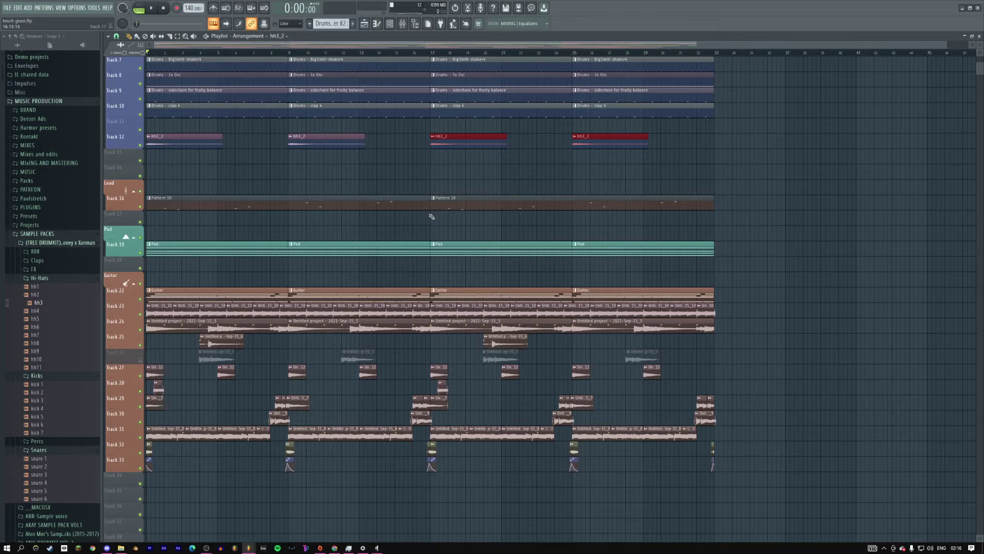
Step: Try to extend the Loop_2 audio clip on Track 51 to about bar 33 and check its time-stretching settings
scroll(431, 216, down, 5)
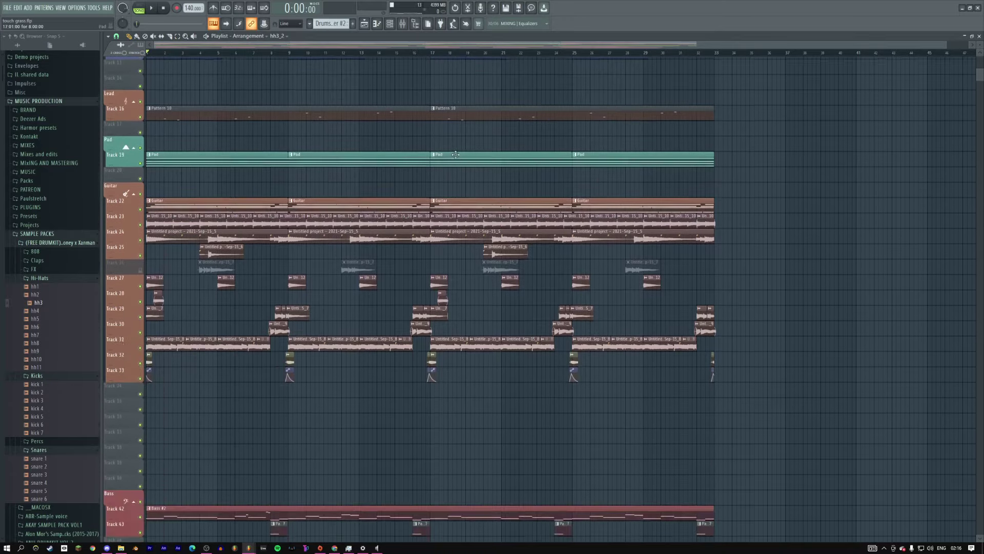
scroll(444, 124, down, 10)
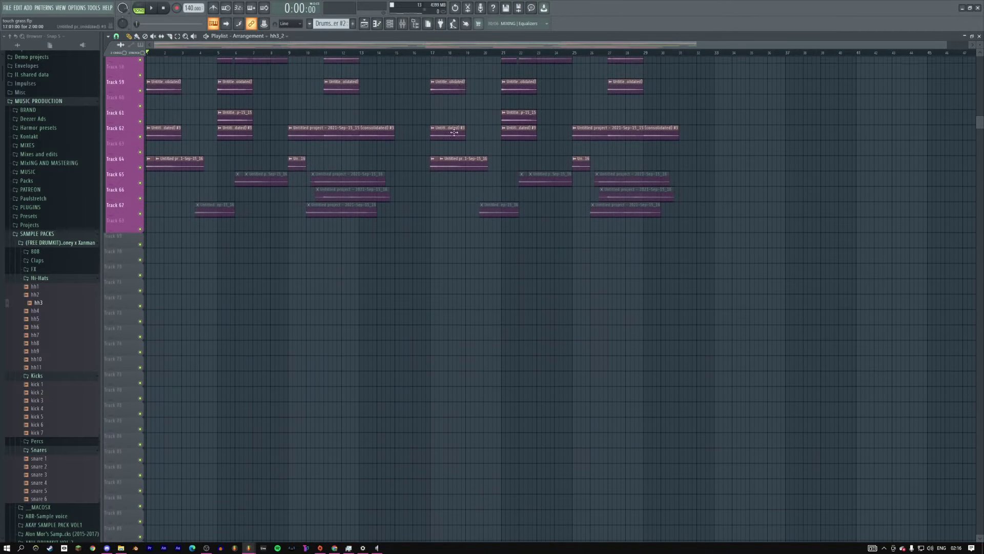
scroll(405, 137, up, 5)
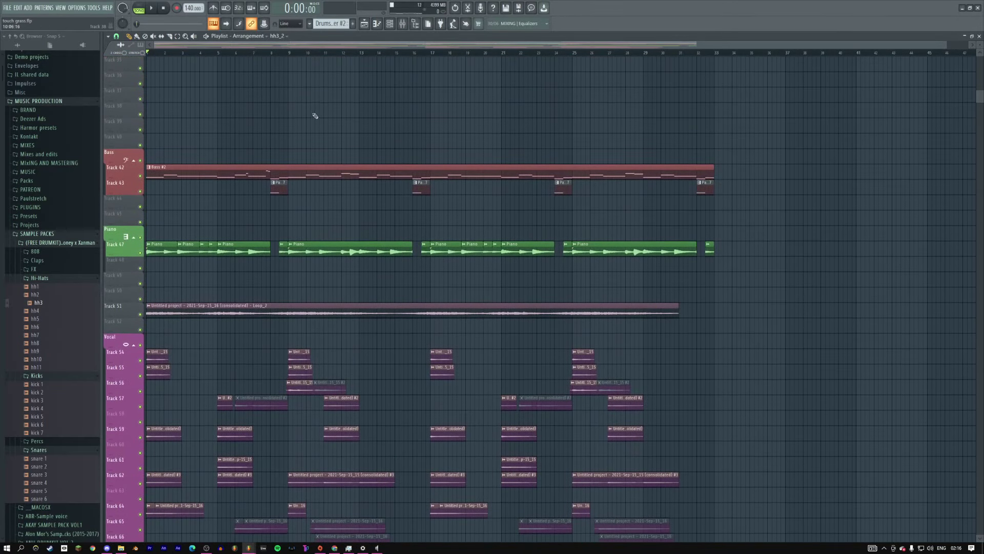
scroll(439, 311, down, 1)
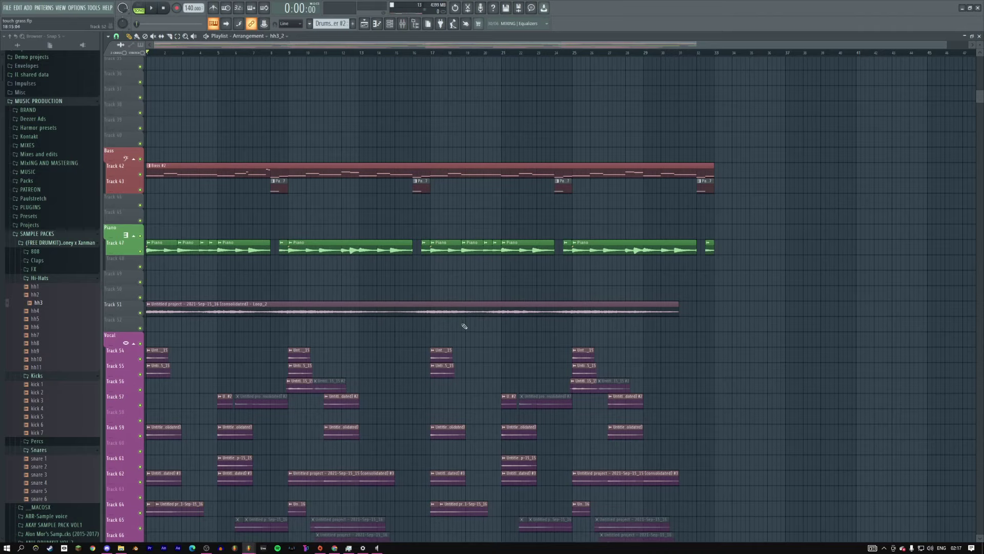
drag(678, 306, 720, 305)
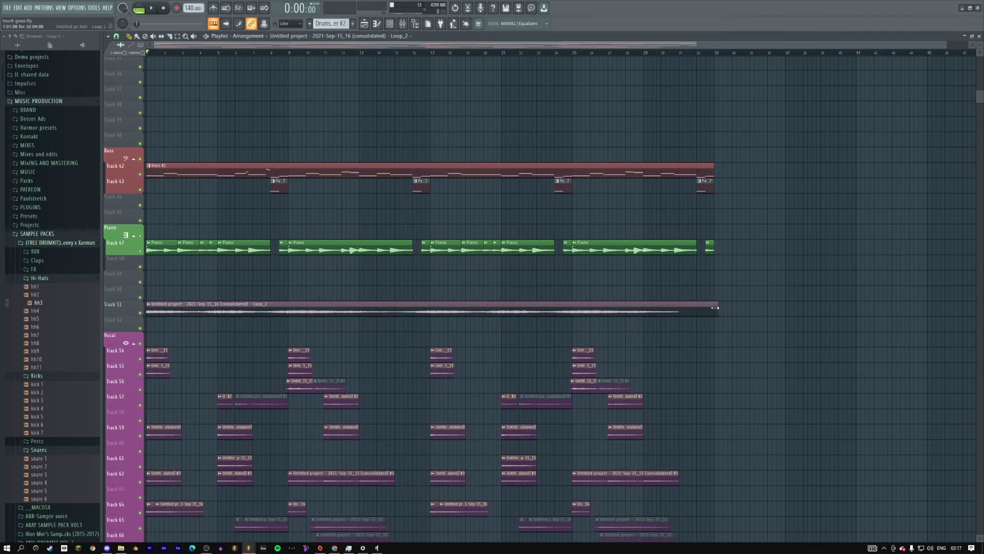
right_click(667, 288)
click(678, 350)
double_click(513, 313)
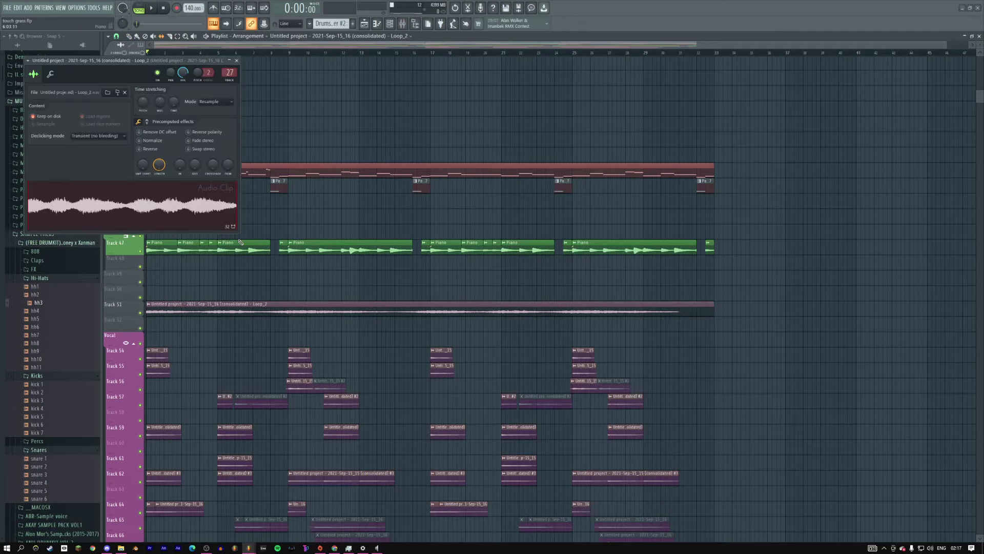
right_click(174, 102)
click(195, 119)
click(485, 285)
click(185, 64)
right_click(414, 125)
click(451, 208)
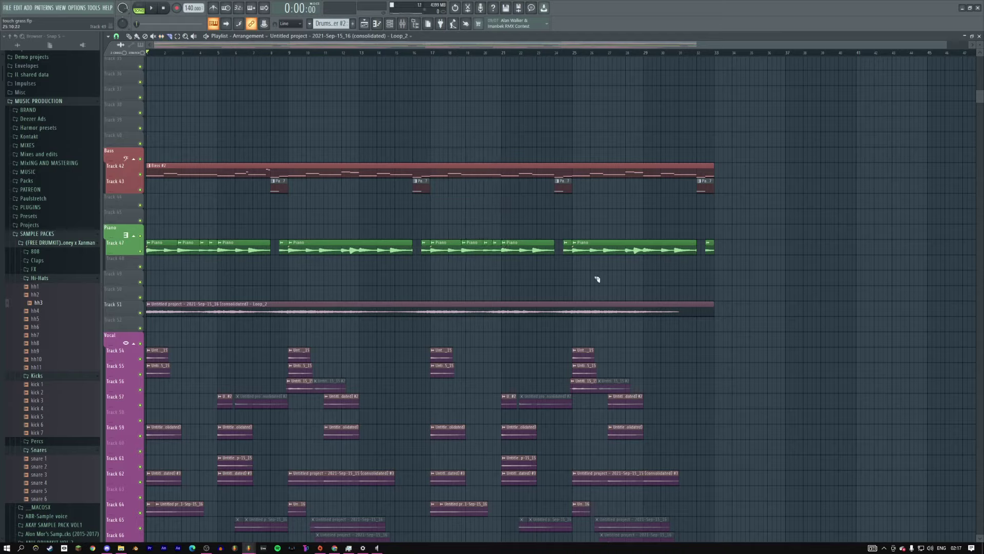
right_click(686, 308)
click(695, 303)
Step: Move the Loop_2 track up to row 49 beneath the piano tracks and group it with the track above
right_click(117, 303)
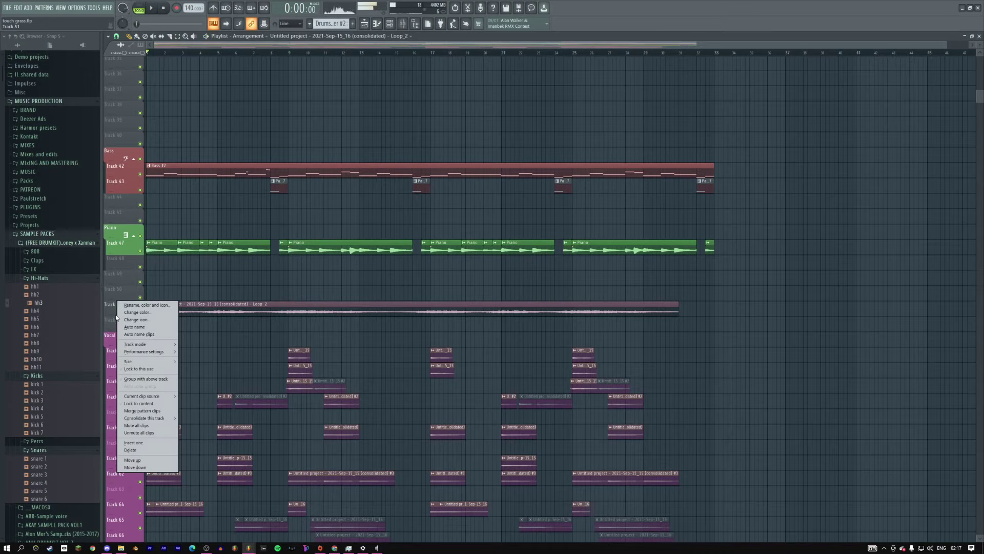
click(115, 312)
scroll(285, 213, up, 8)
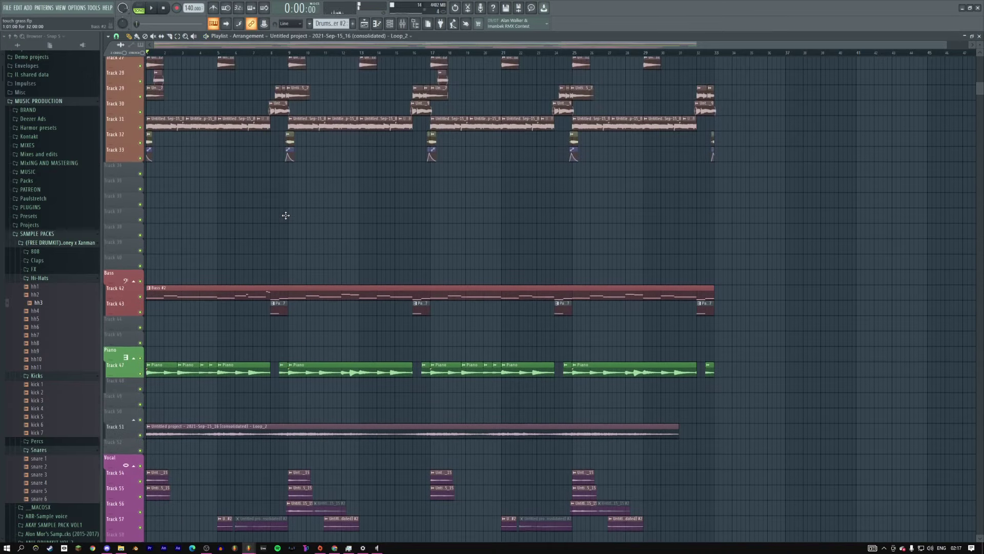
scroll(286, 216, up, 3)
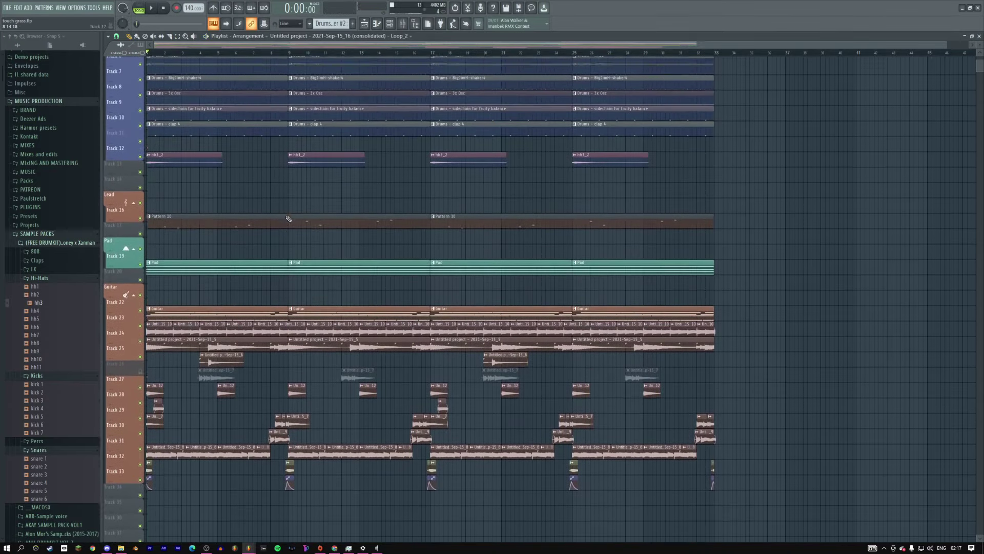
scroll(284, 225, down, 12)
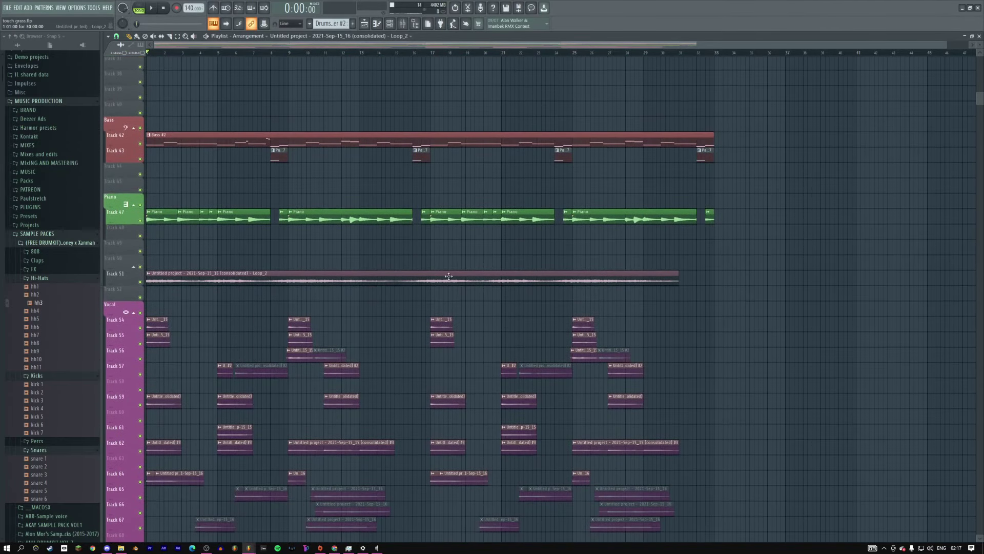
right_click(118, 278)
drag(118, 278, 125, 248)
right_click(125, 248)
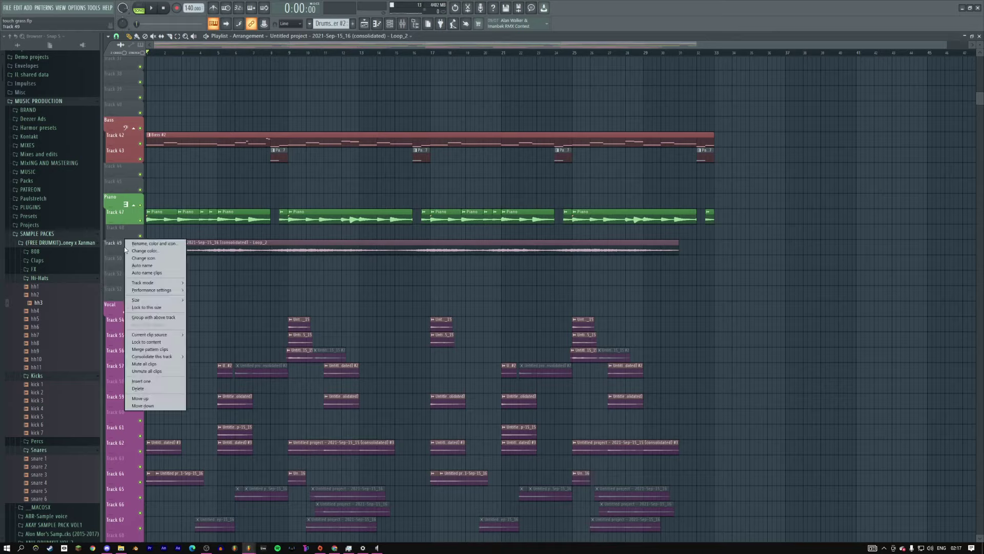
click(125, 247)
Step: Auto-name the Loop_2 track after its clip and move it directly below Track 19 in the Pad group
right_click(125, 247)
click(128, 251)
text(a)
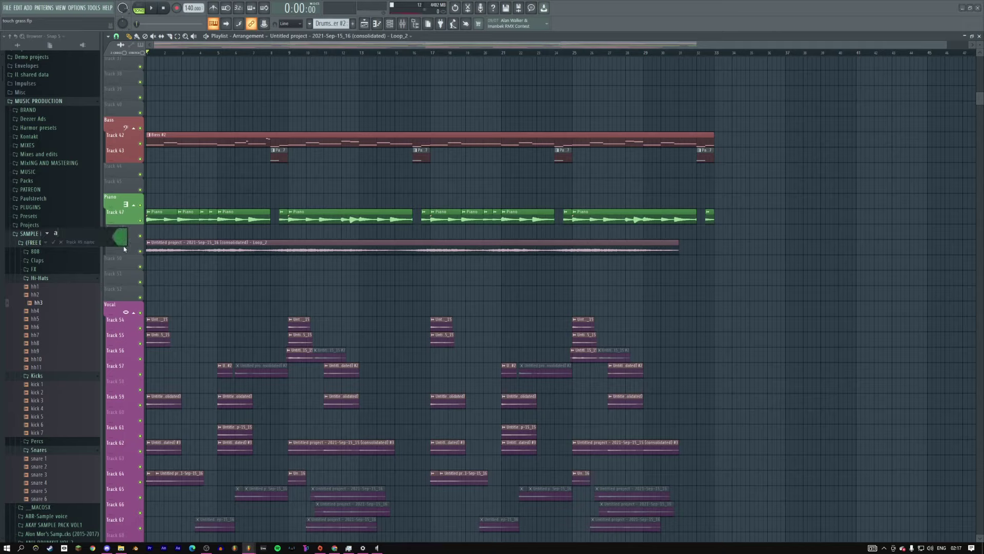
key(Escape)
right_click(119, 247)
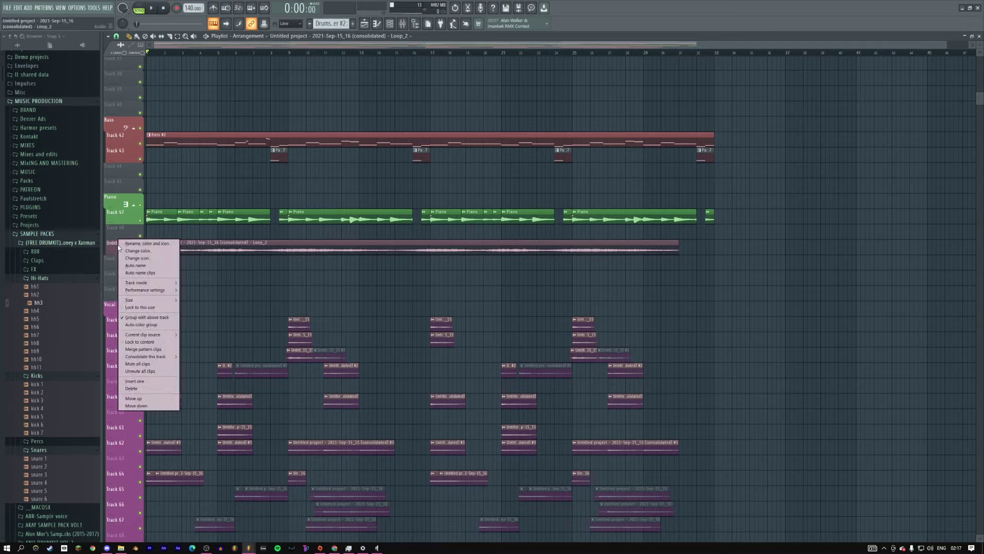
drag(119, 247, 119, 355)
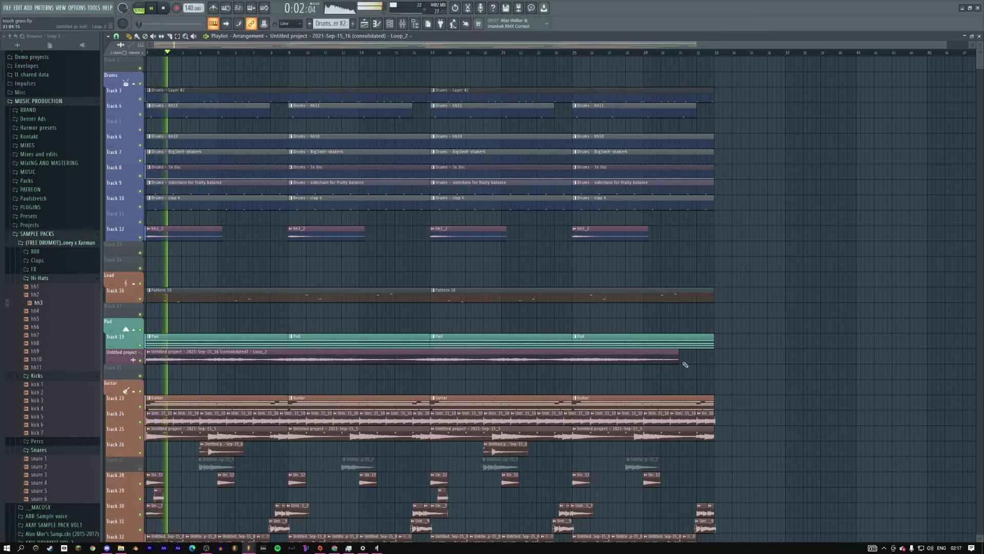
Step: Lengthen the Loop_2 clip under the Pad to bar 33, then check its time-stretching mode options and its mixer track during playback
drag(678, 353, 713, 351)
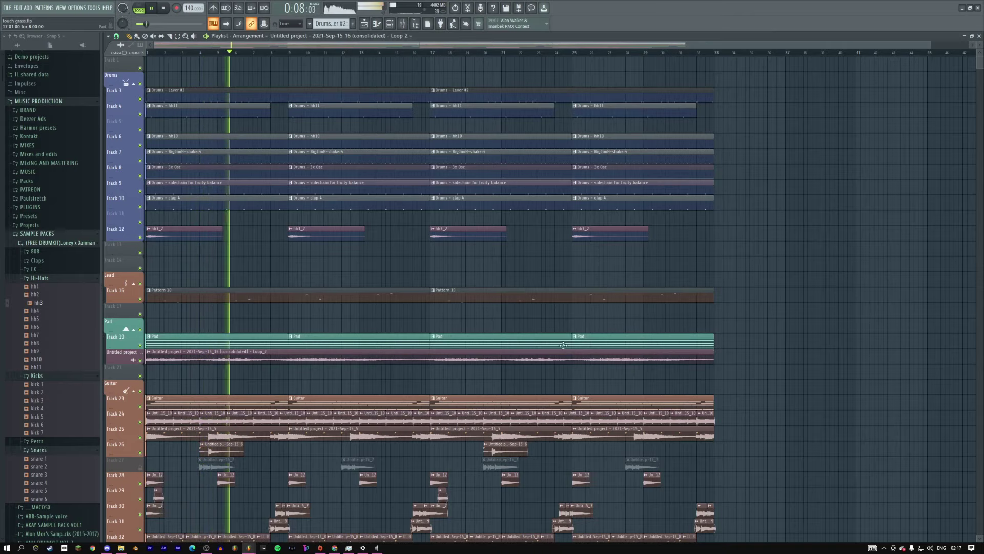
double_click(367, 358)
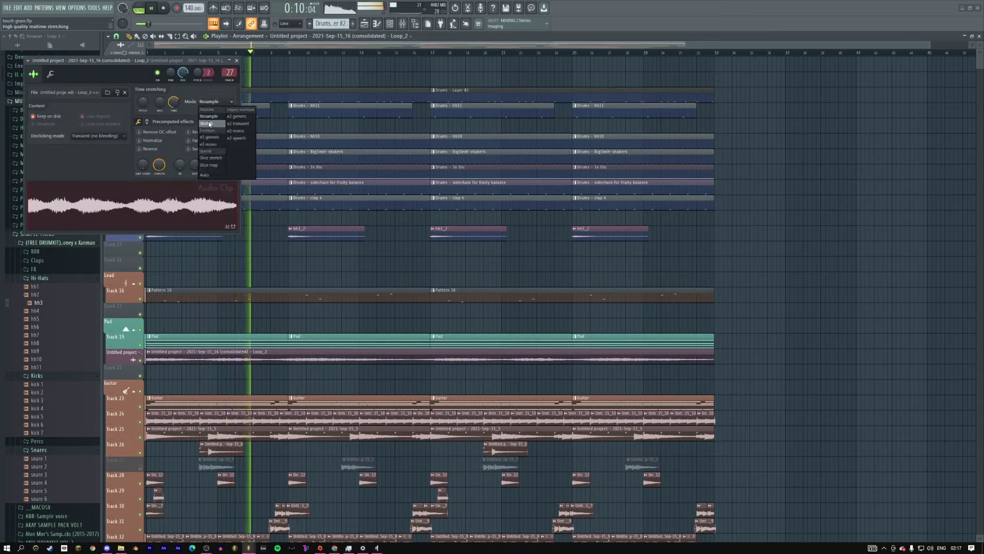
key(F9)
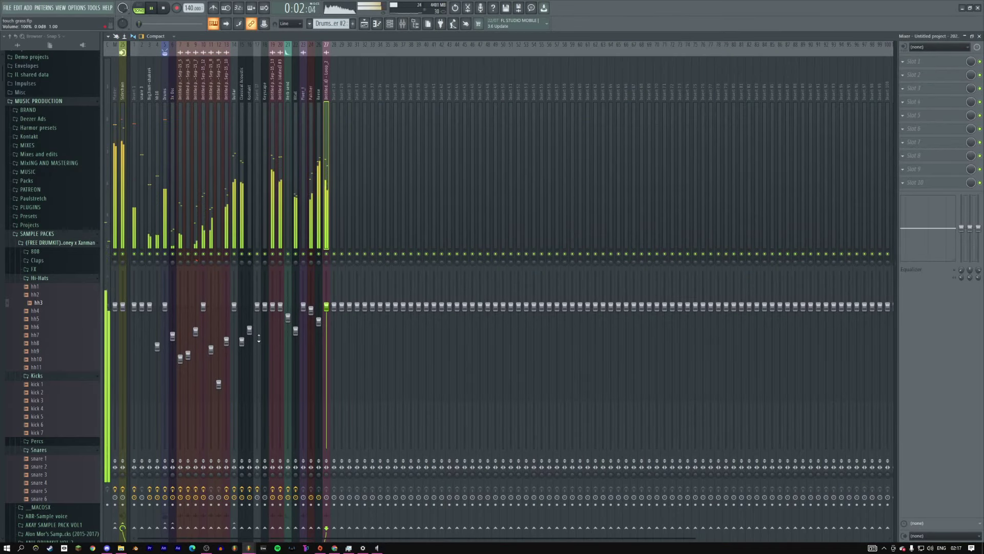
key(F9)
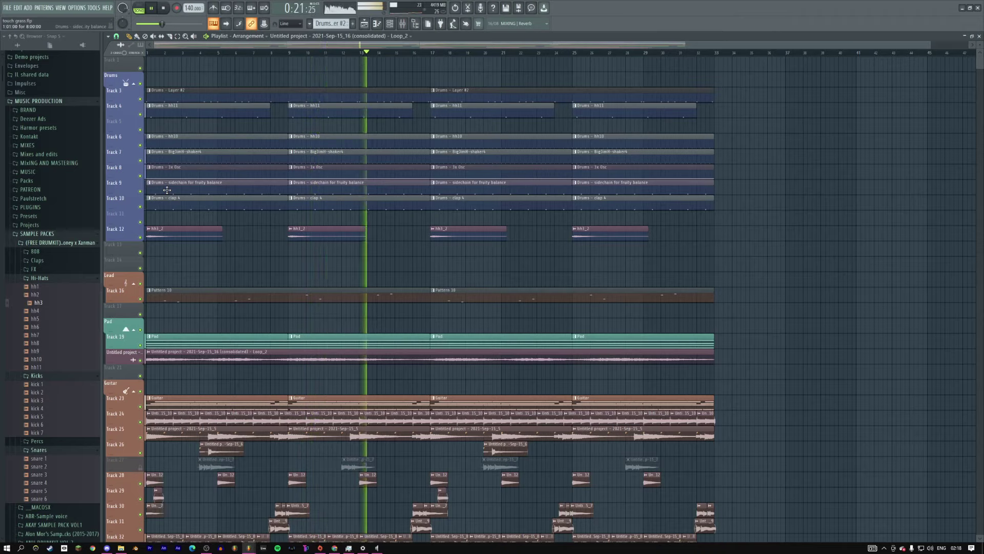
Step: Inspect the Drums - Layer #2 notes in the piano roll, then collapse the free drum kit folder and browse the other sample packs
double_click(382, 90)
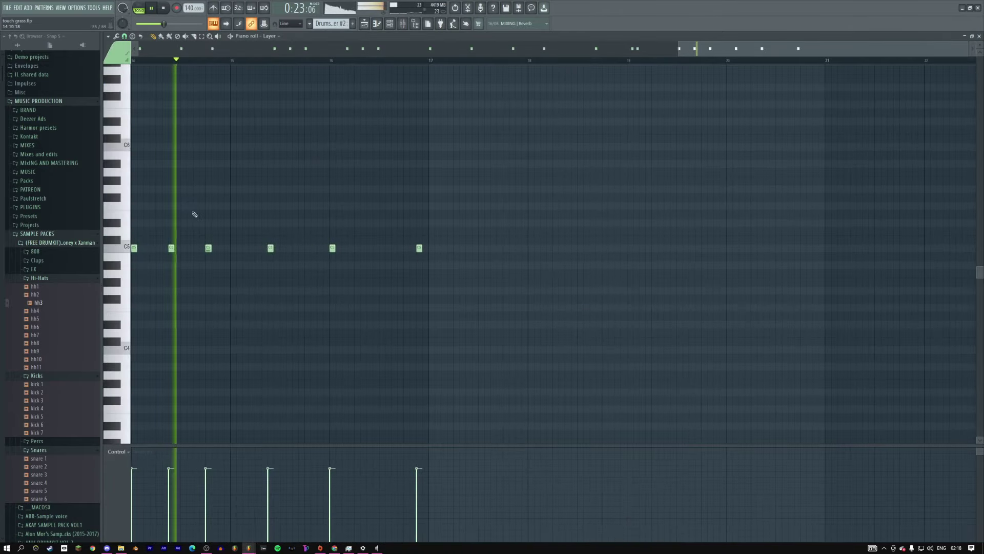
key(F7)
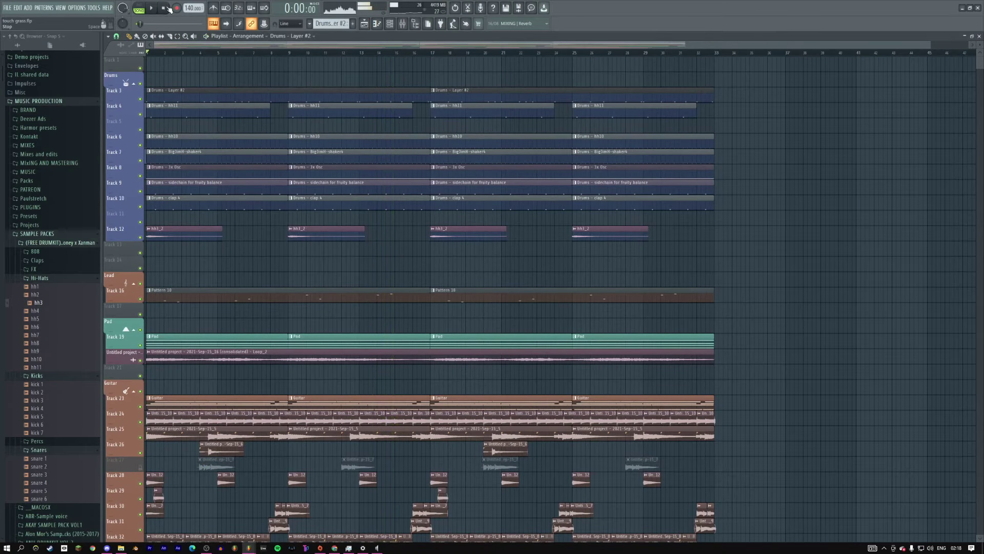
click(31, 243)
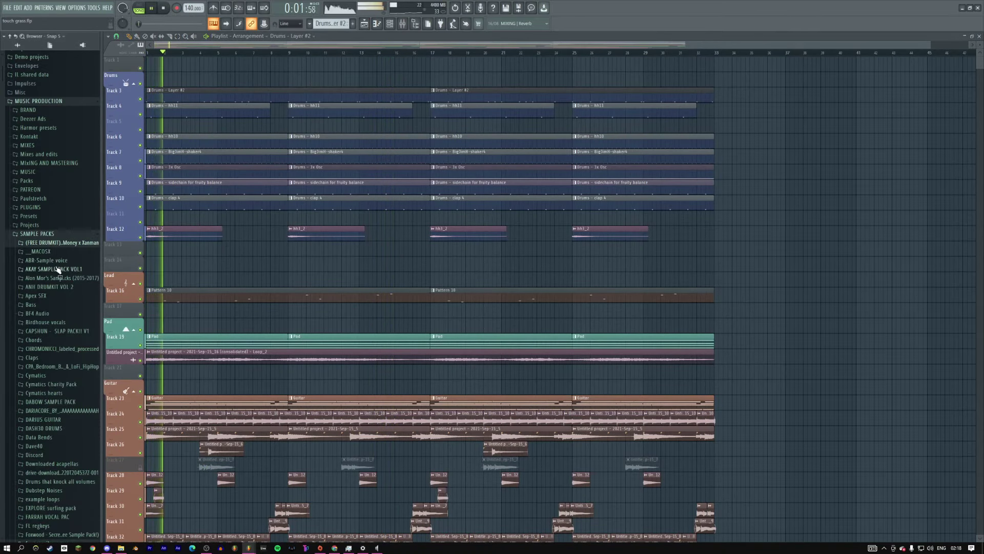
click(51, 267)
scroll(48, 270, down, 3)
click(48, 254)
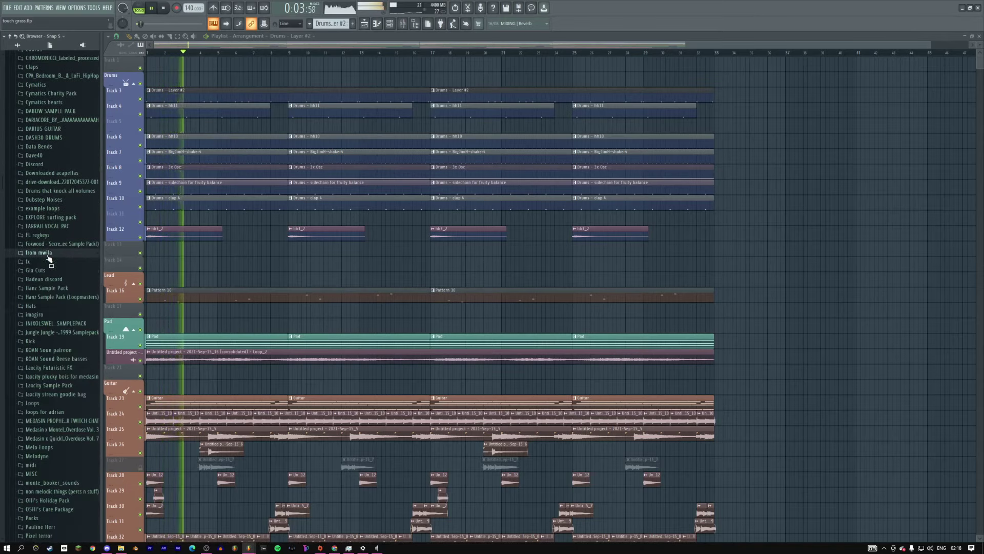
scroll(51, 185, up, 9)
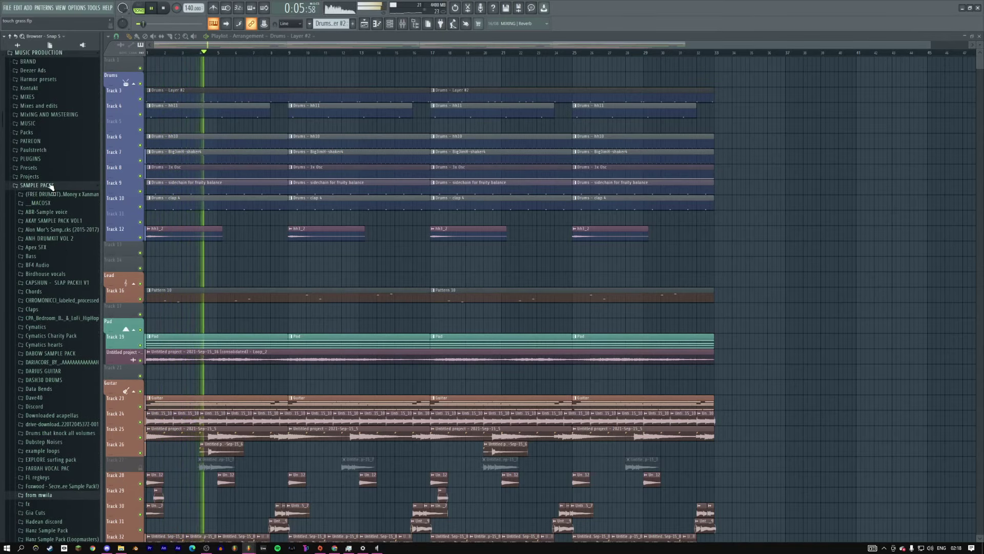
scroll(49, 230, down, 15)
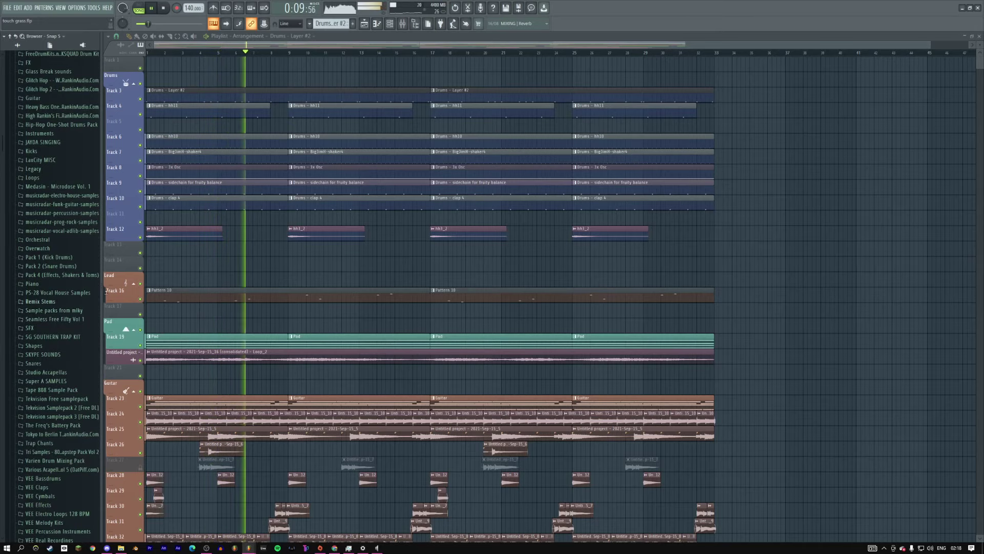
Step: Set the hh3_2 sample's time-stretch multiplier to about 177% and close its channel settings
double_click(154, 228)
key(space)
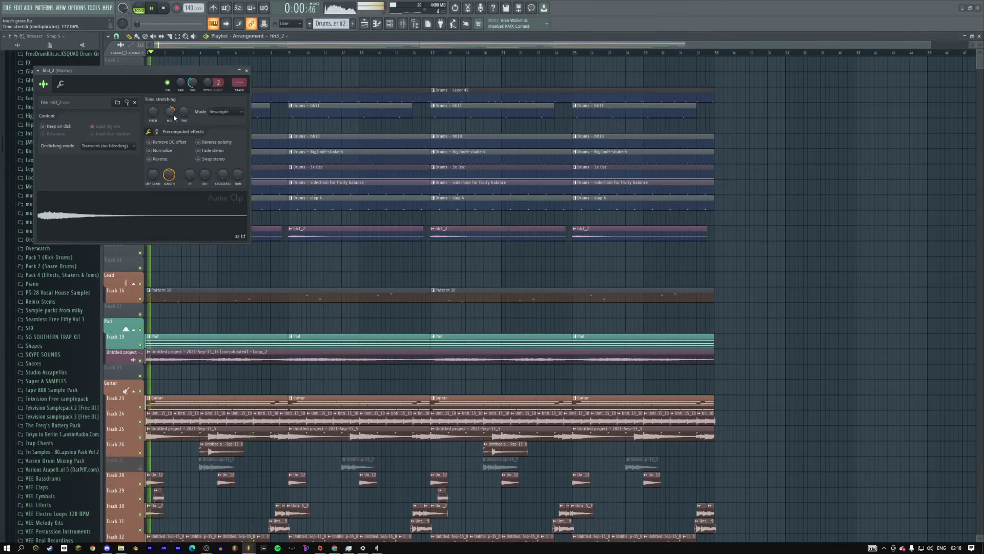
click(248, 71)
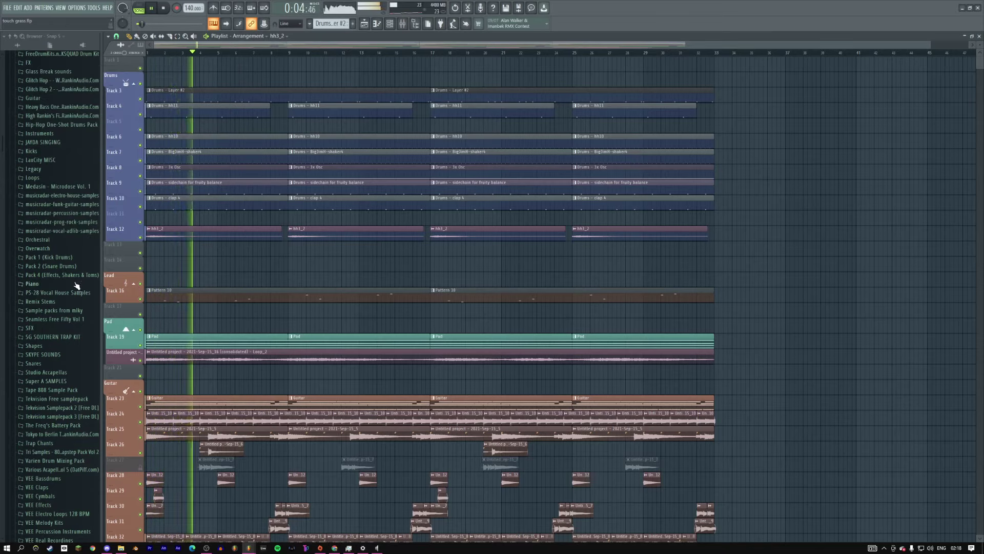
Step: Browse Loopkit 2 150bpm in the musicradar-prog-rock-samples pack, auditioning its AtmoGuitar and Drum Hits samples
scroll(61, 328, down, 6)
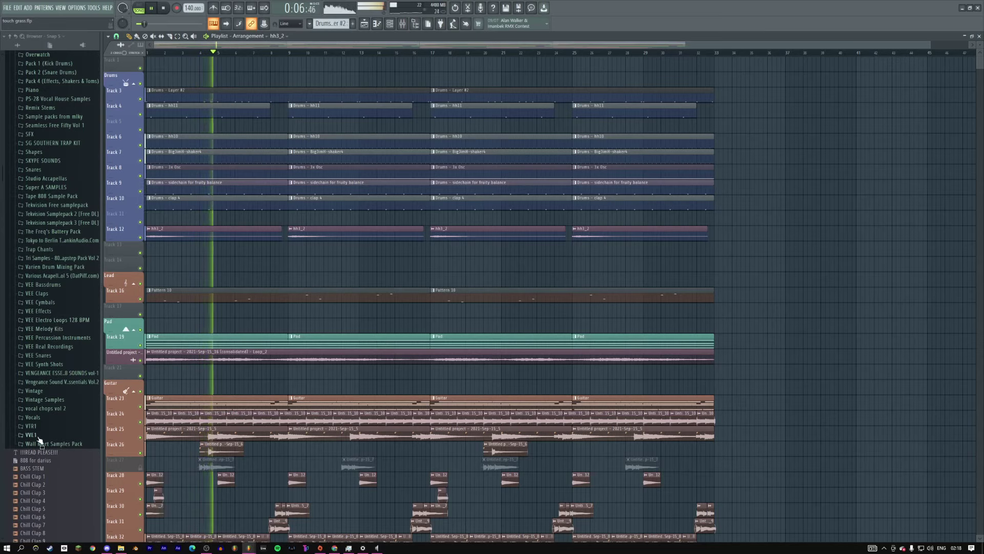
scroll(40, 439, up, 7)
click(65, 224)
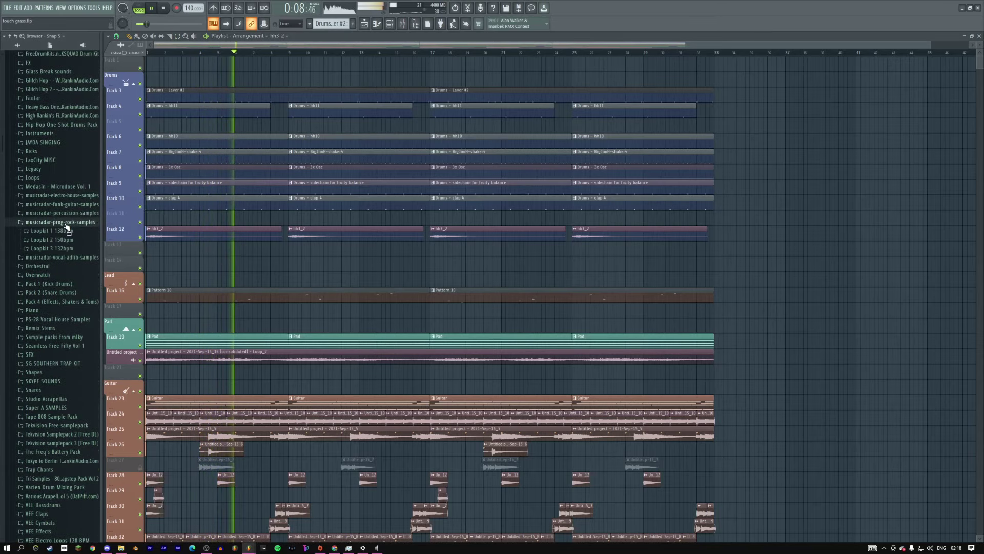
click(64, 240)
click(65, 248)
click(61, 265)
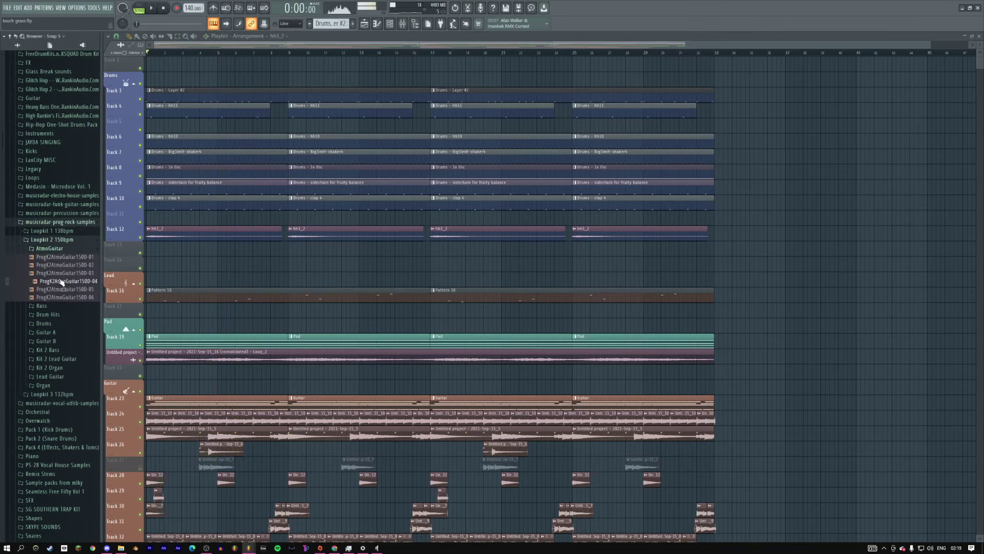
click(60, 250)
click(49, 266)
click(56, 274)
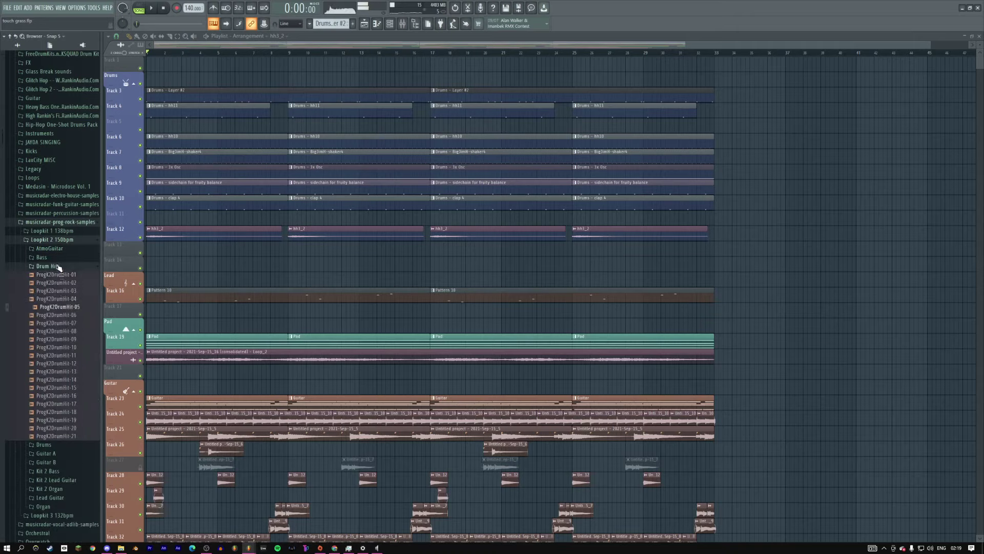
Step: Add ProgK2Drums150-03 from the Drums folder at the start of Track 13, autodetect its tempo for time stretching, and play the beat
click(59, 266)
click(59, 275)
click(56, 300)
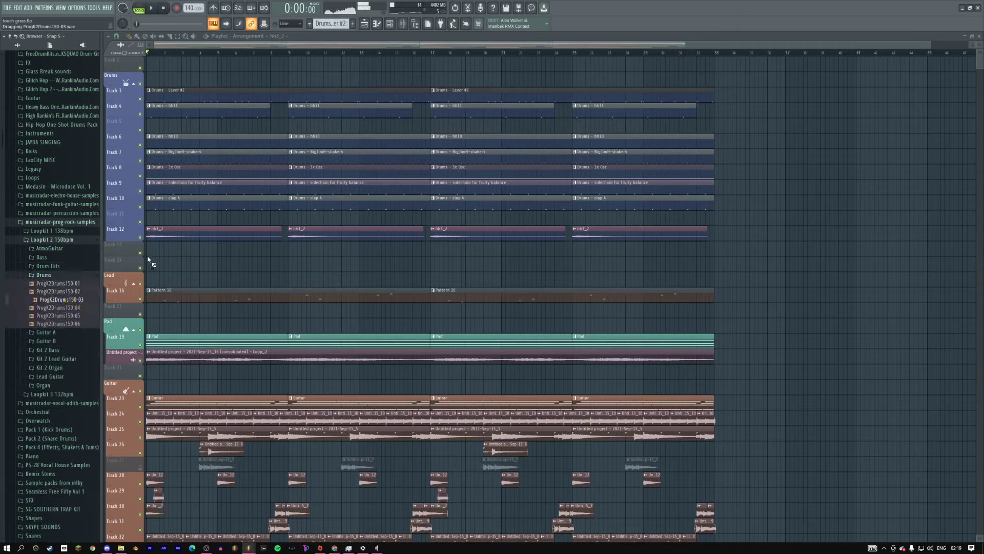
double_click(162, 247)
right_click(194, 122)
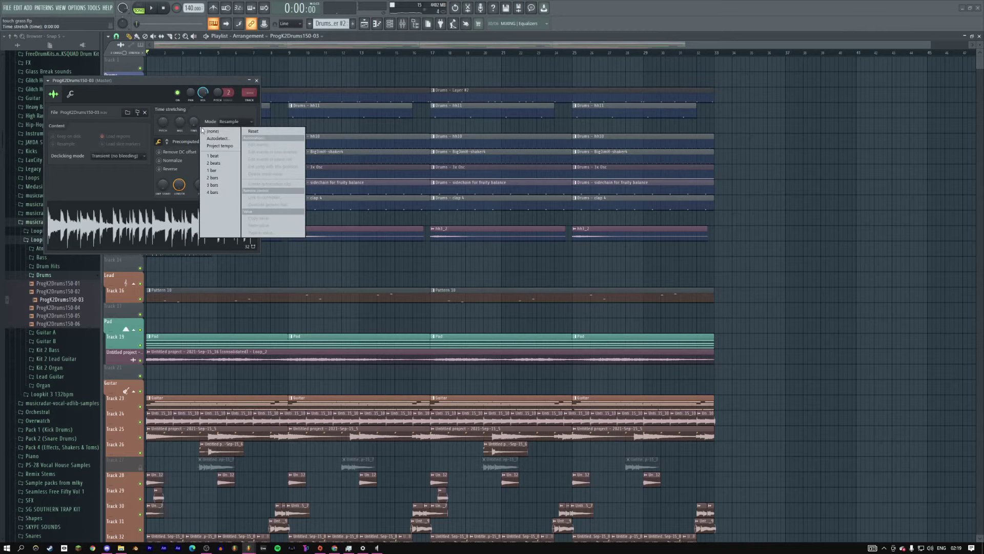
click(215, 136)
click(491, 278)
key(space)
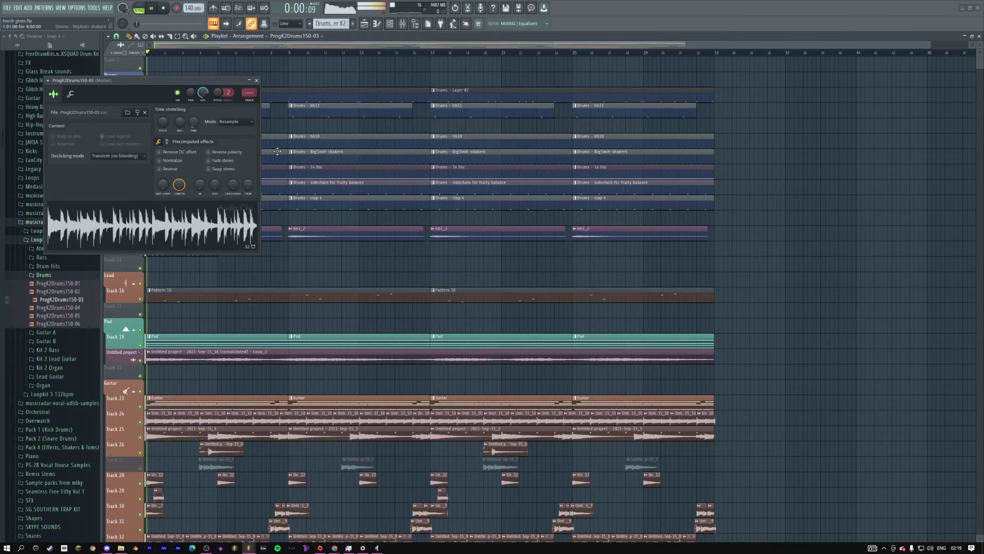
click(256, 80)
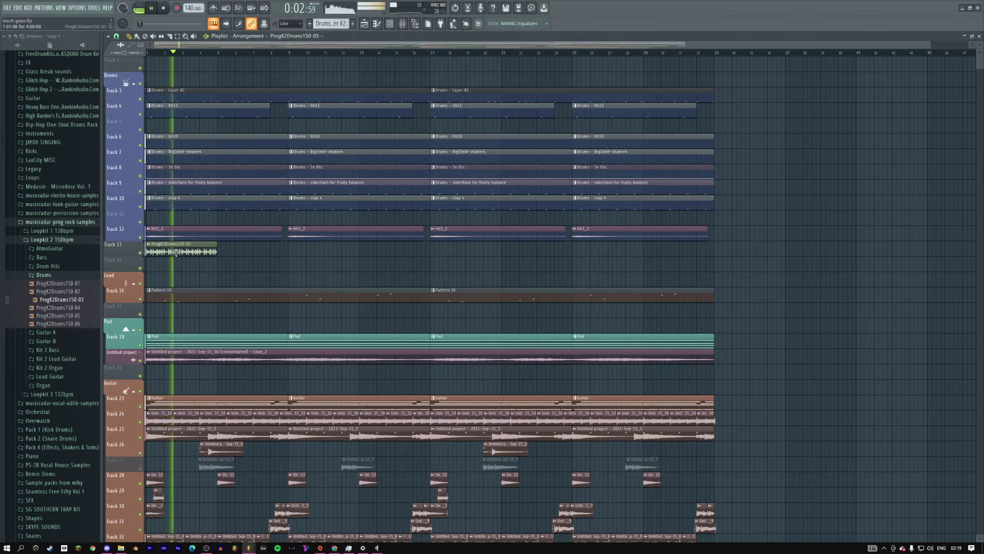
Step: Swap the Track 13 drum loop for ProgK2Drums150-04 and then ProgK2Drums150-01 during playback
click(74, 307)
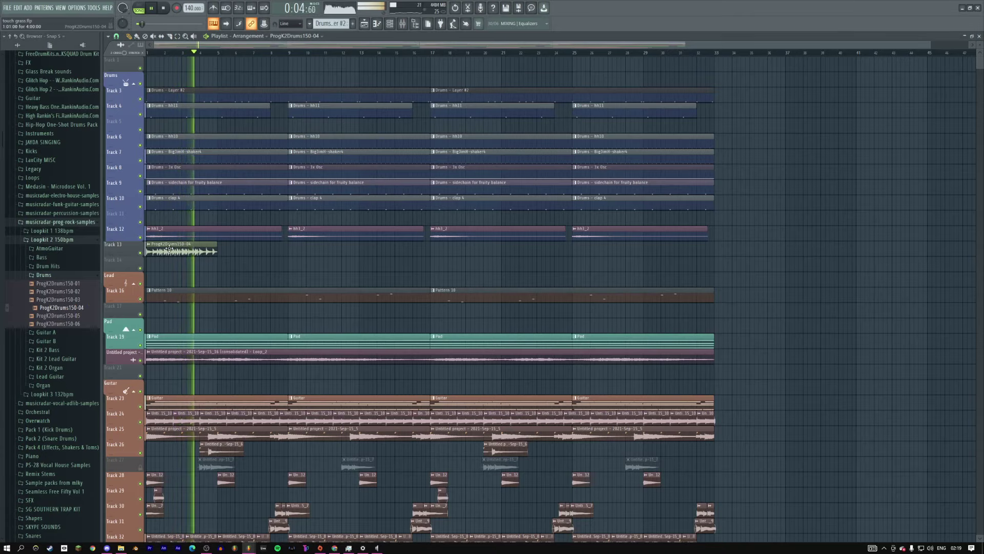
key(Up)
key(Up)
key(Up)
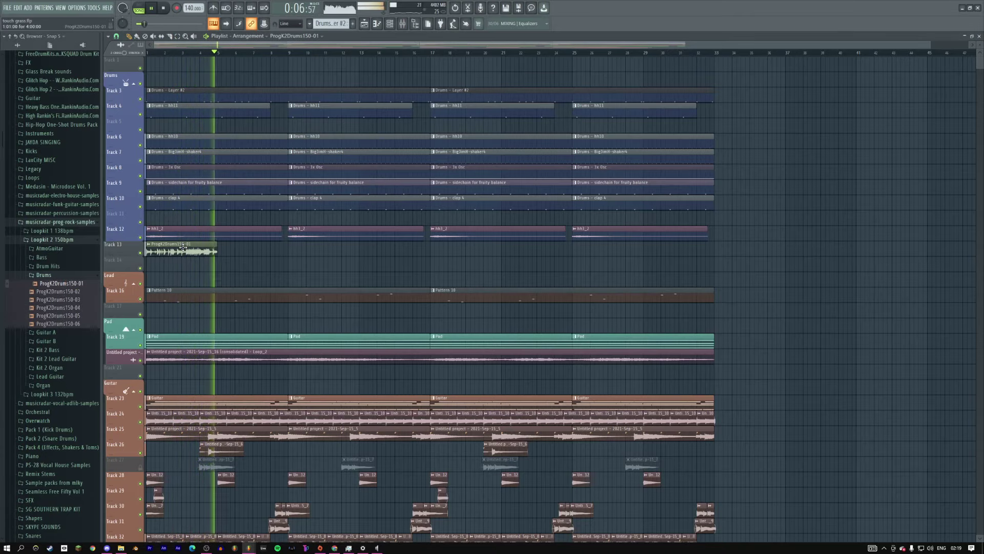
Step: Collapse the prog rock loop folders and the Packs folder, then look through the folders in SAMPLE PACKS
click(43, 274)
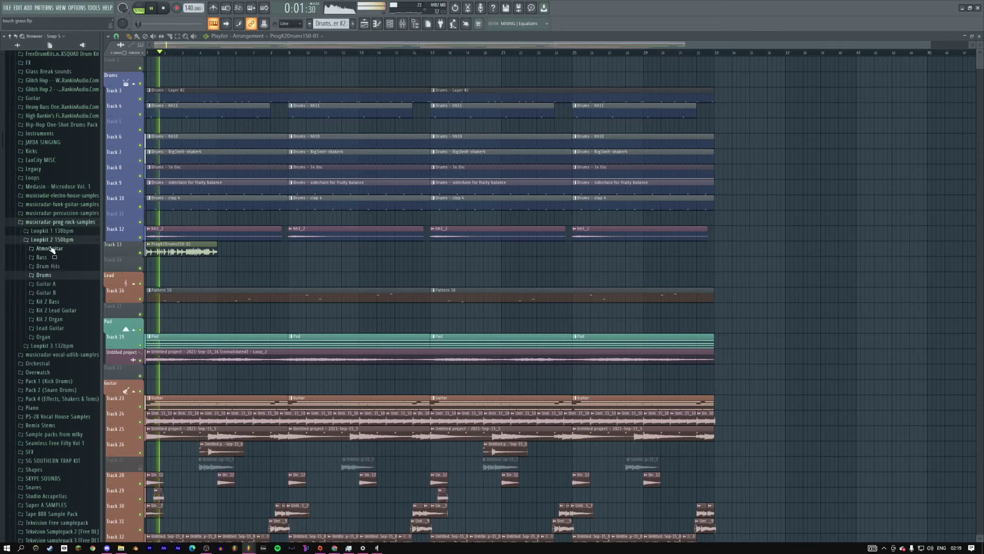
click(52, 239)
click(56, 223)
scroll(54, 227, up, 13)
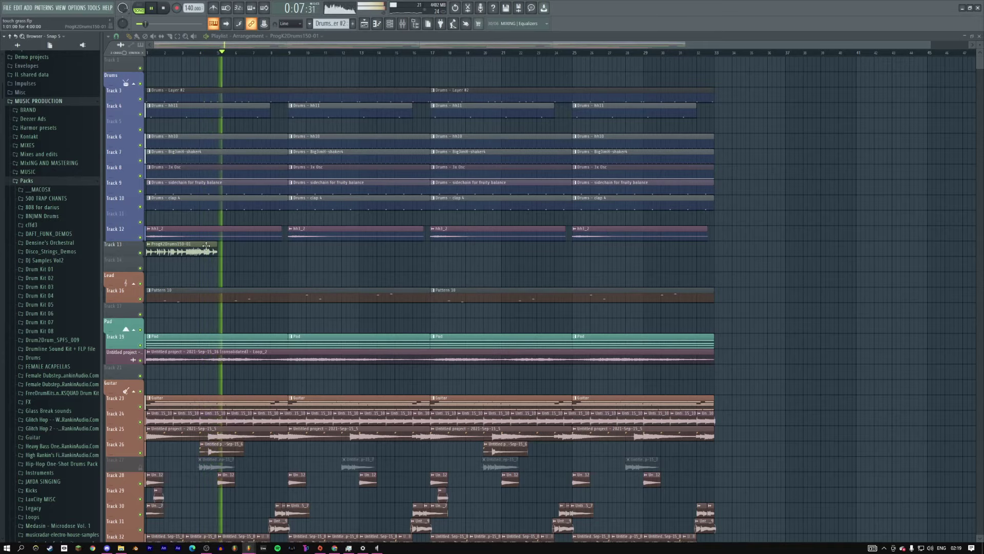
click(30, 180)
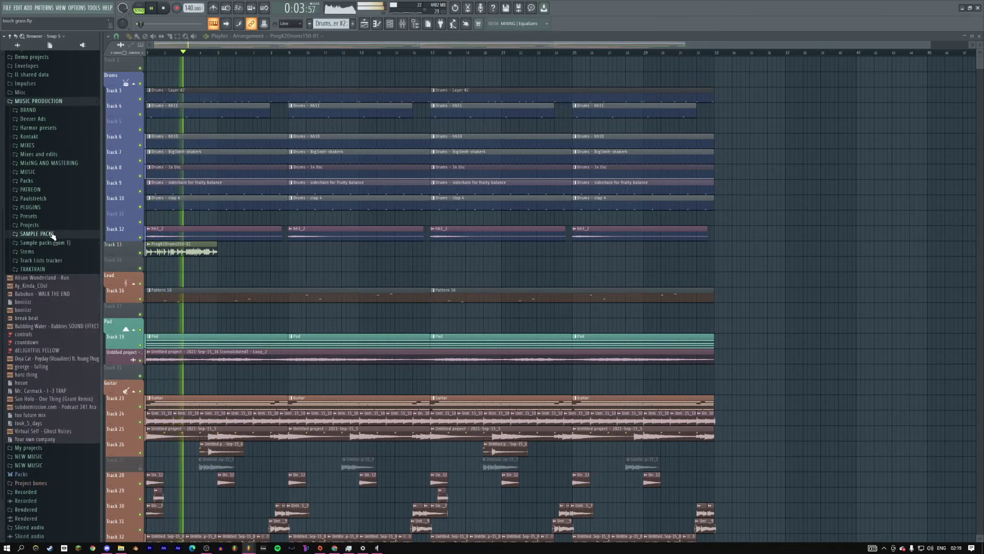
scroll(57, 256, down, 15)
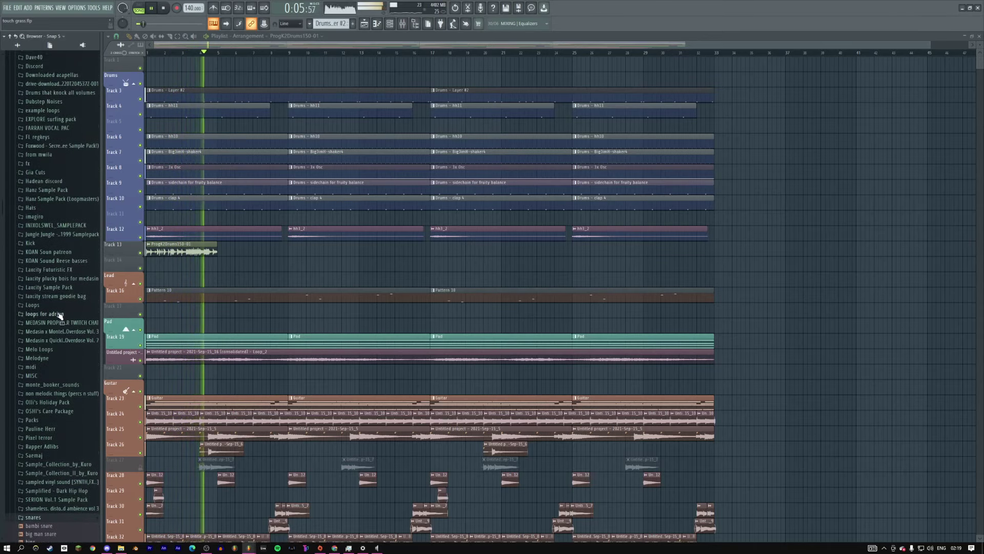
scroll(65, 245, up, 4)
key(space)
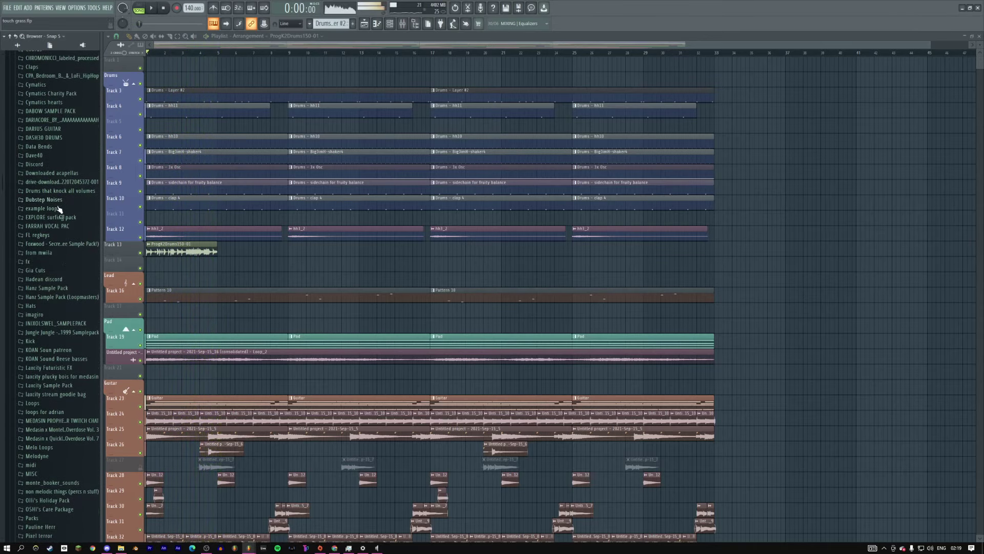
scroll(74, 195, up, 4)
scroll(64, 267, down, 15)
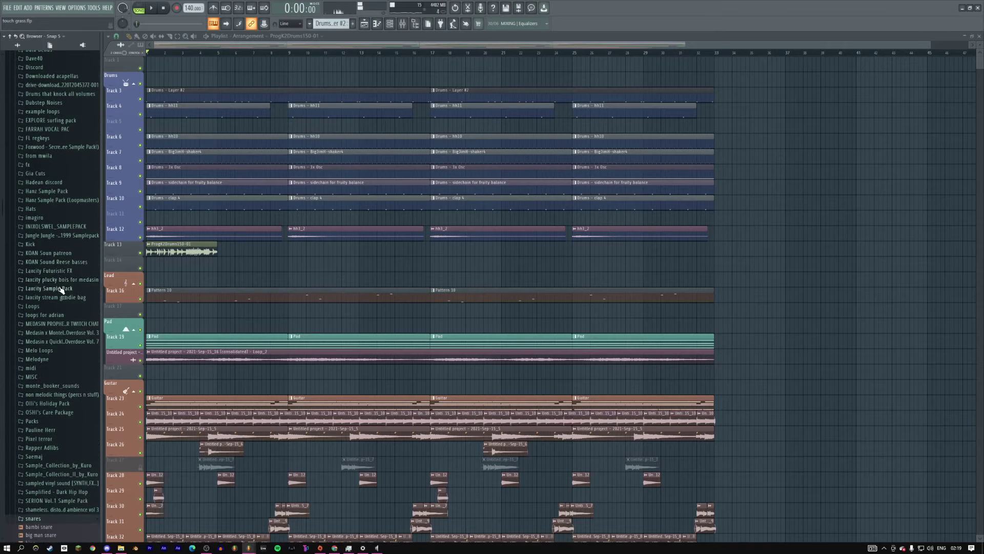
Step: Look through the Breaks in the Jungle Jungle 1999 Samplepack with the Track 13 loop's channel settings open, then collapse the pack
click(56, 235)
double_click(151, 251)
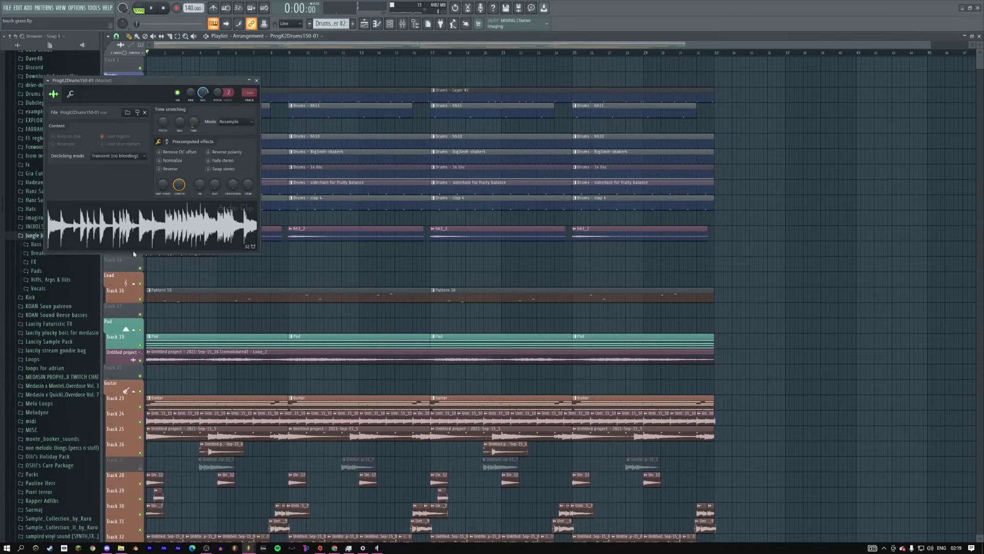
click(37, 252)
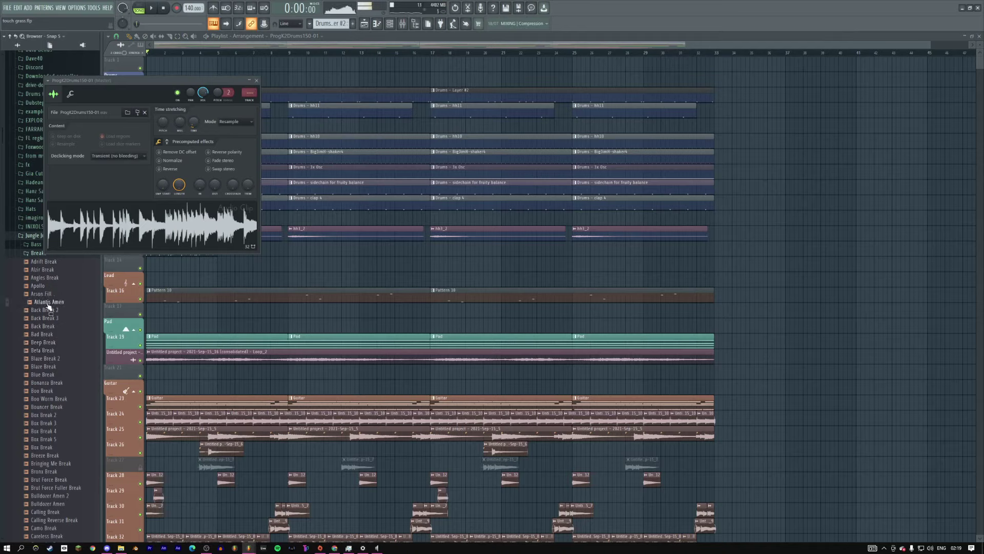
scroll(52, 405, down, 6)
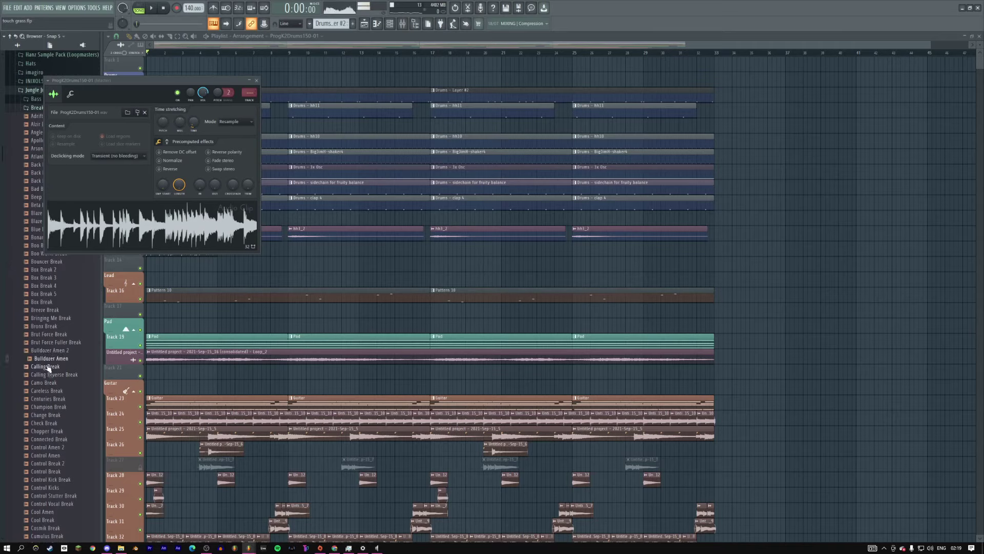
scroll(47, 406, up, 13)
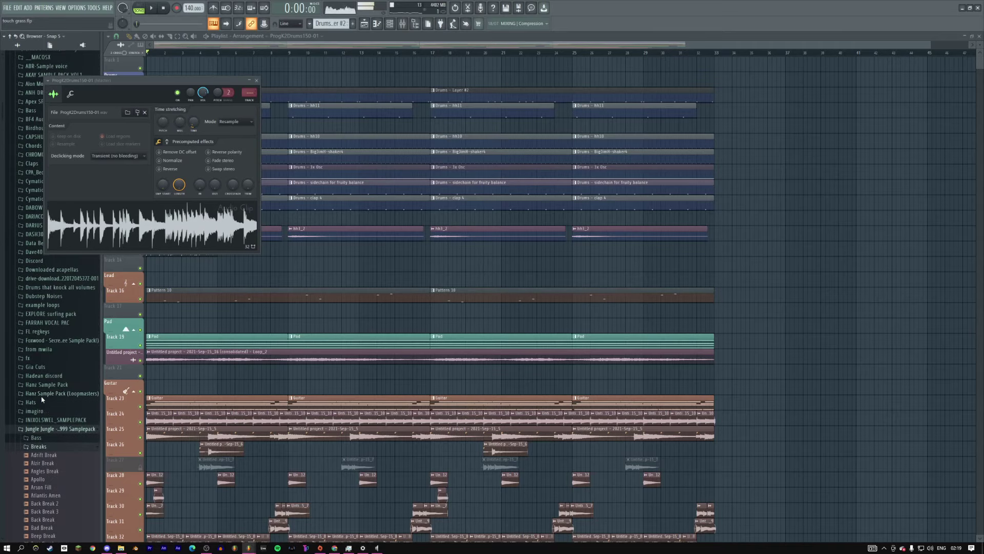
click(38, 431)
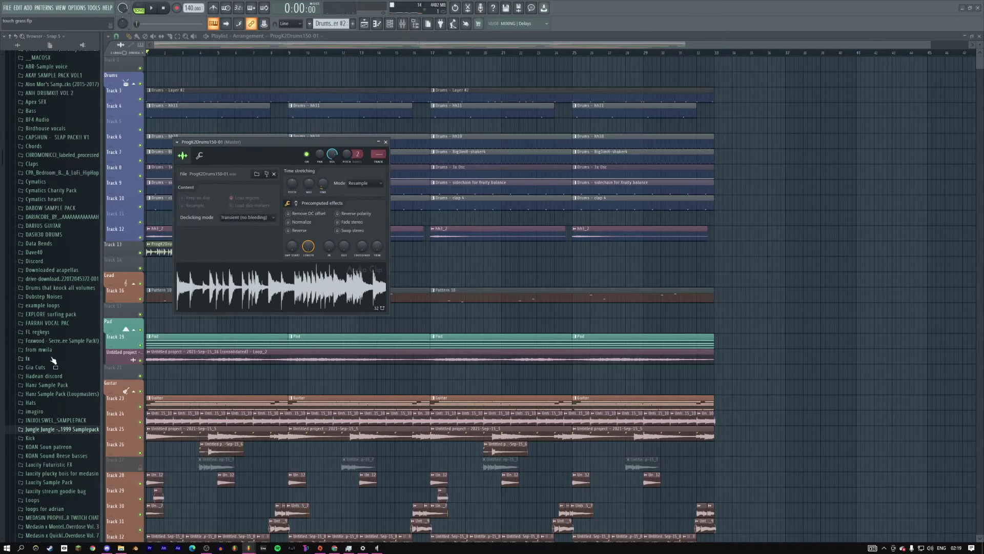
Step: Find the A Million Ways To Break Vol 1 pack and audition the breaks in its KS - Alright folder
click(39, 349)
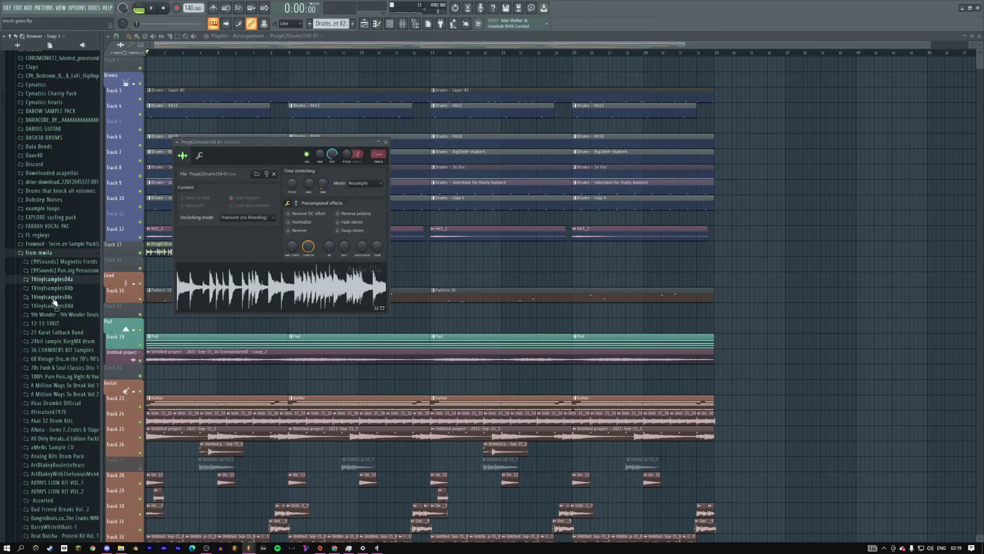
scroll(51, 338, down, 2)
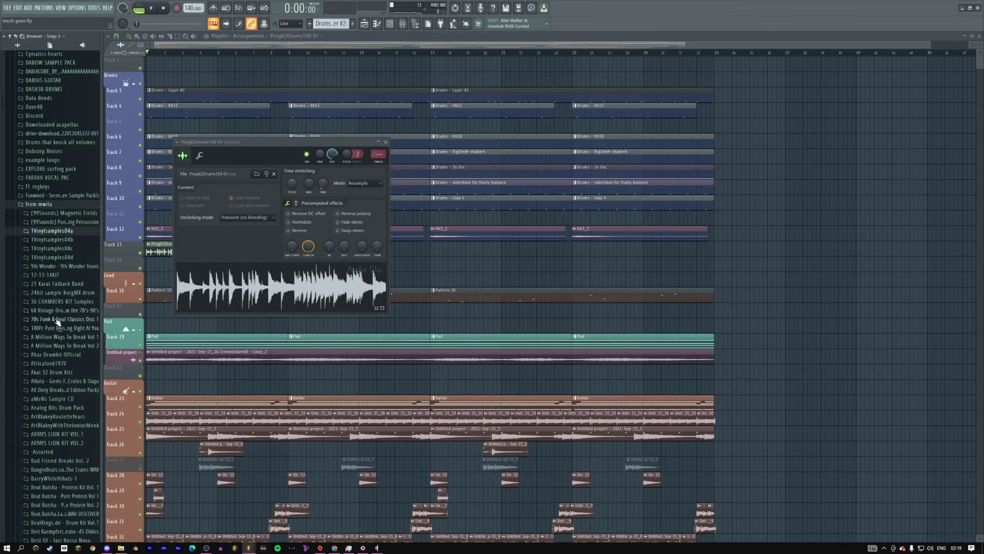
click(73, 338)
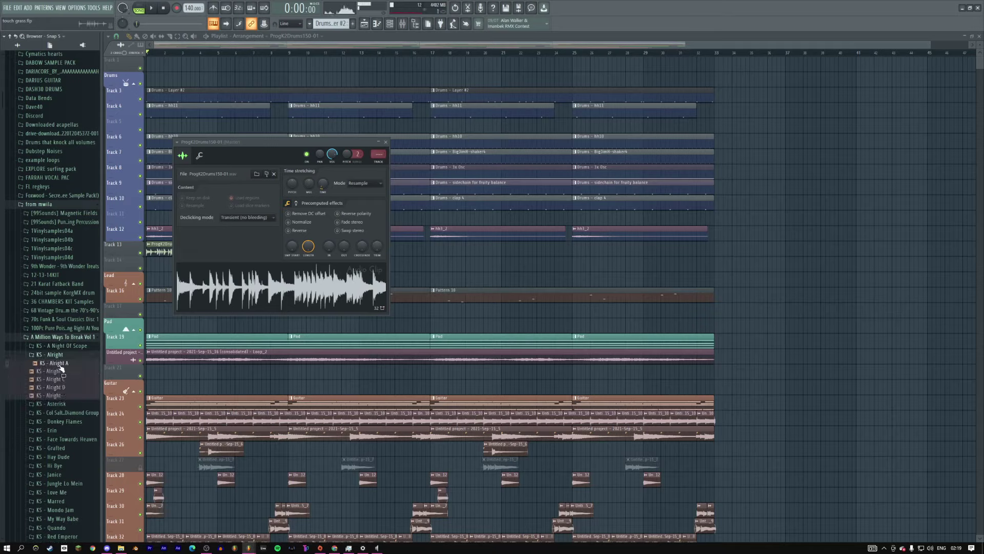
Step: Replace the Track 13 sample with KS - Alright A, close its channel settings, and play it with the beat
drag(58, 366, 223, 296)
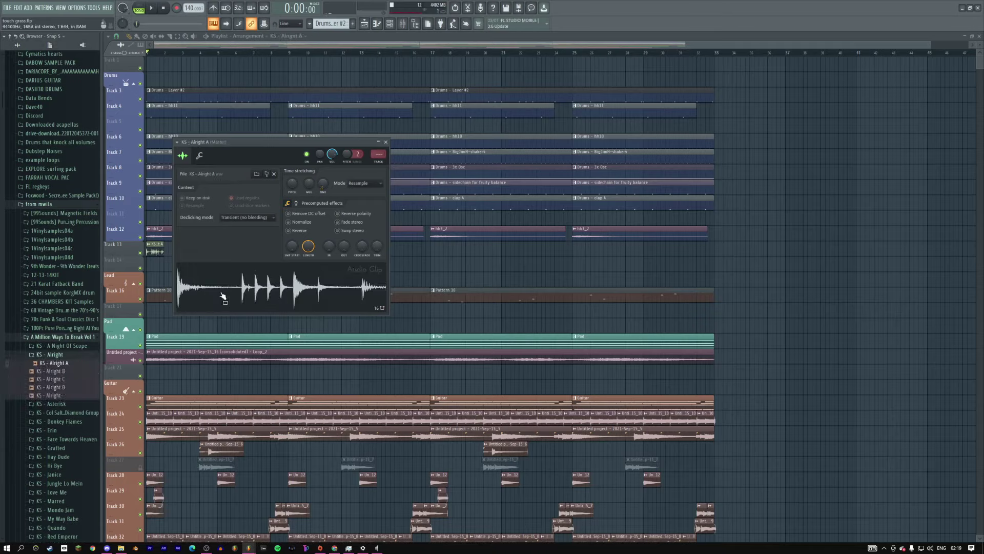
click(386, 141)
drag(186, 275, 150, 238)
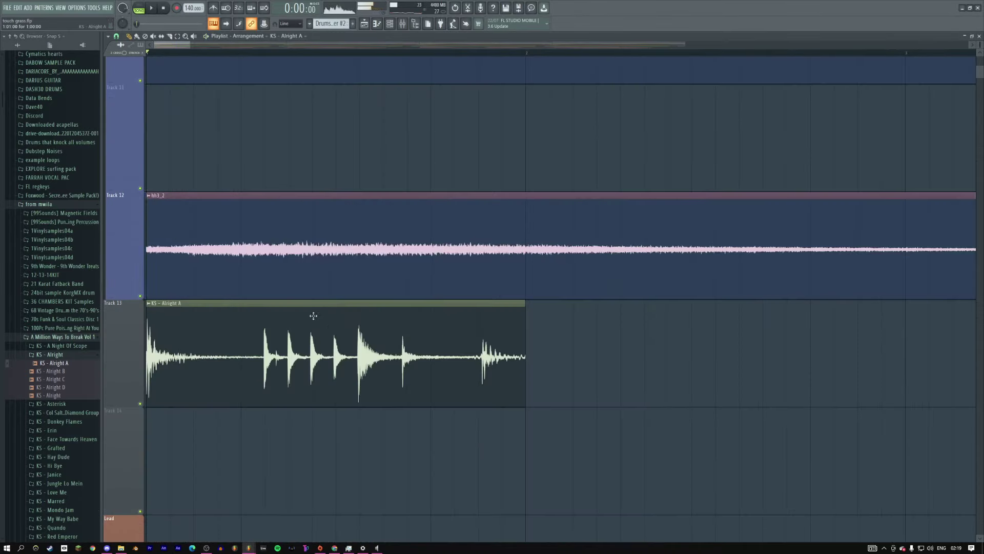
key(space)
key(space)
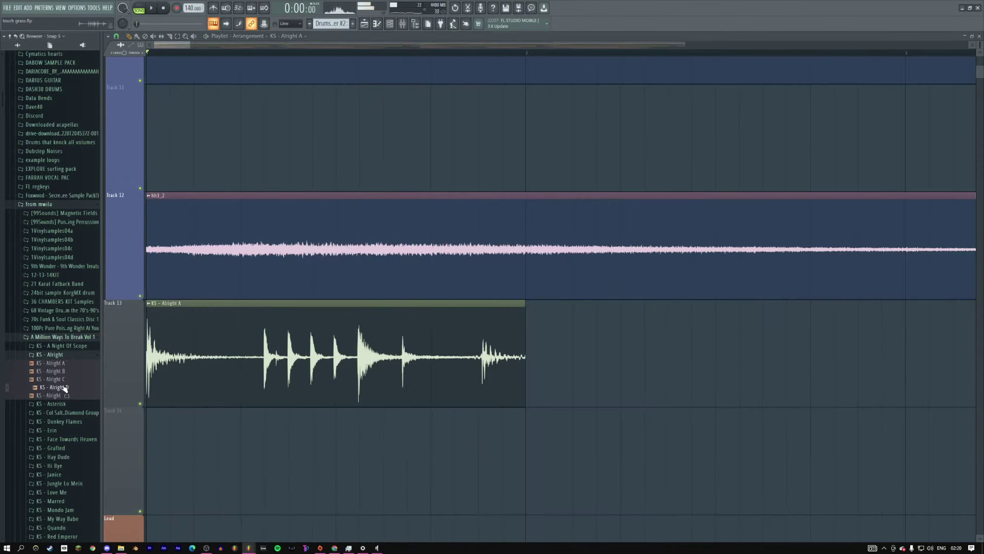
Step: Audition the breaks in the KS - Asterisk folder and replace the Track 13 sample with KS - Asterisk B
click(56, 354)
click(56, 354)
click(57, 354)
click(56, 362)
key(space)
key(space)
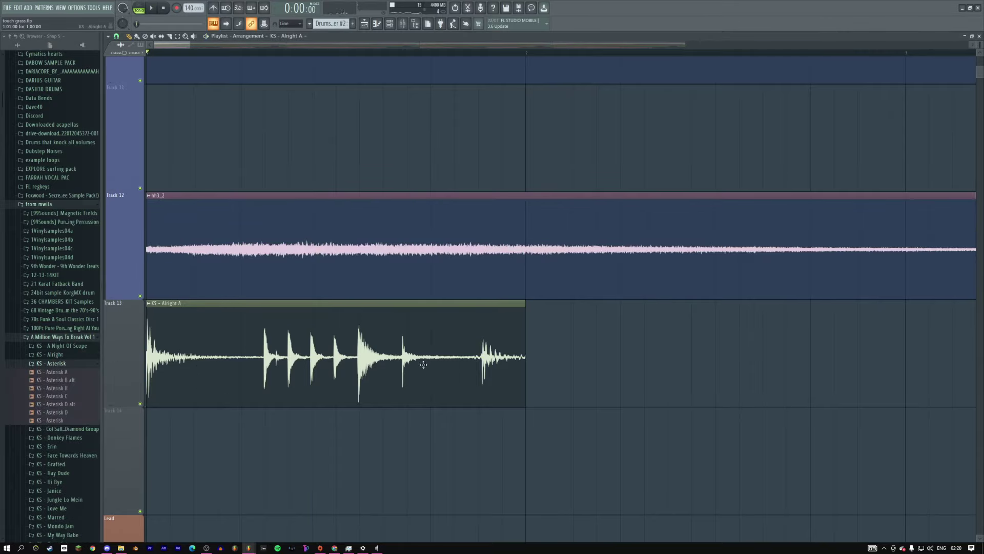
key(space)
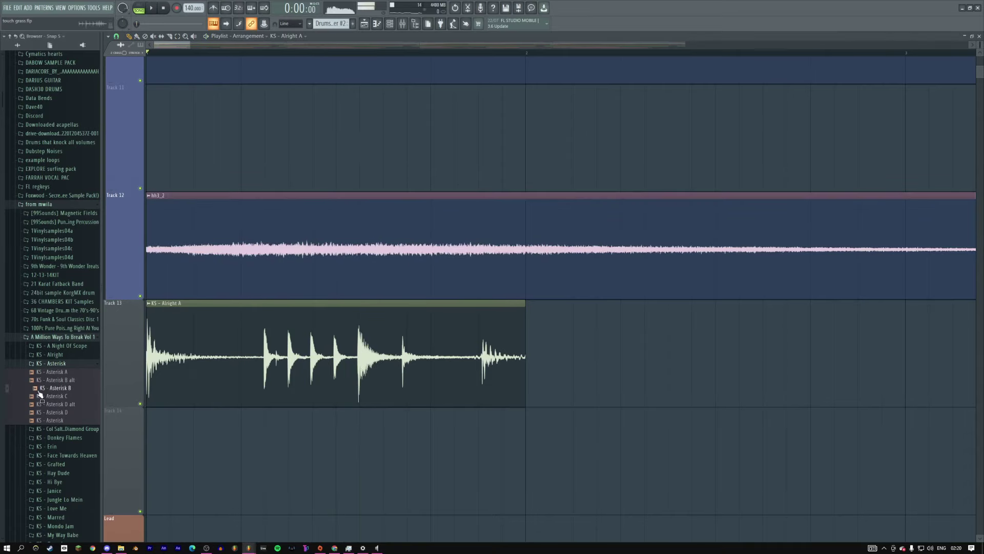
drag(57, 392, 211, 367)
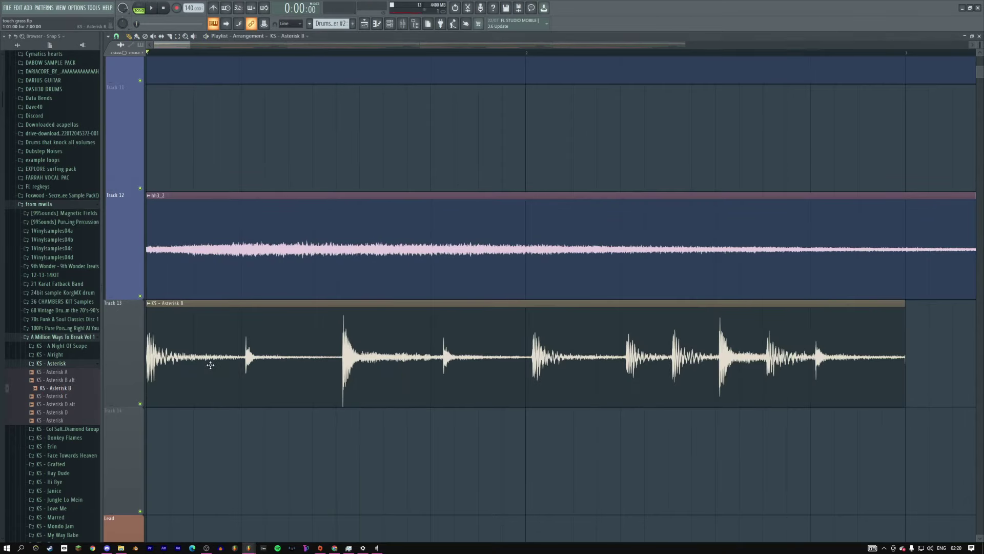
Step: Autodetect the KS - Asterisk B clip's tempo using the 50 to 100 BPM range, close its settings, and play it with the beat
scroll(246, 357, down, 5)
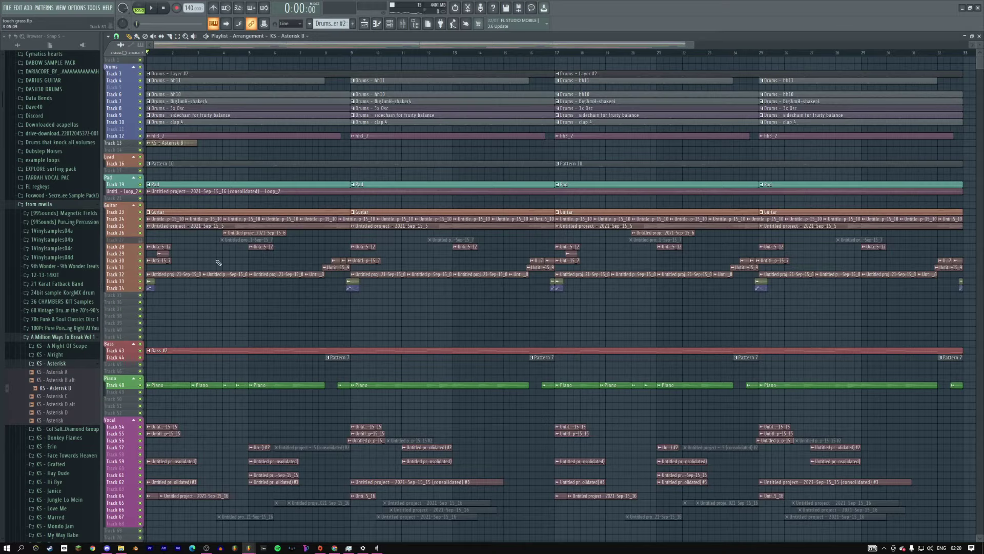
scroll(217, 164, up, 5)
double_click(301, 306)
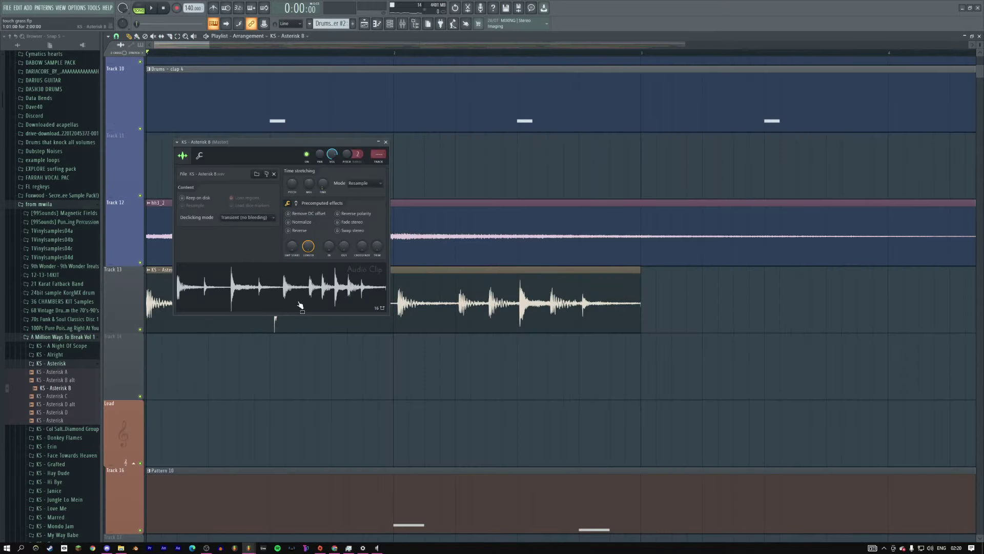
right_click(323, 183)
click(345, 195)
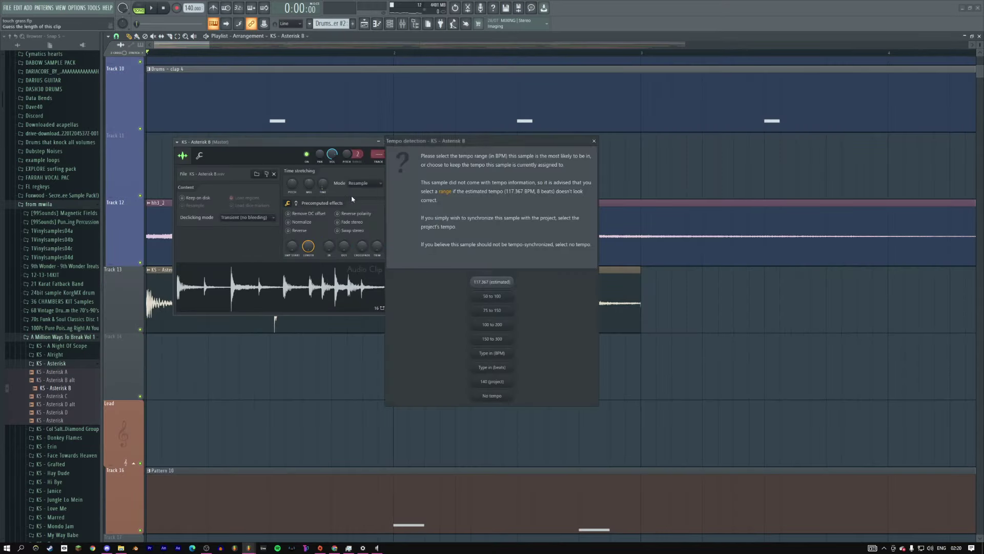
click(504, 300)
key(space)
click(378, 142)
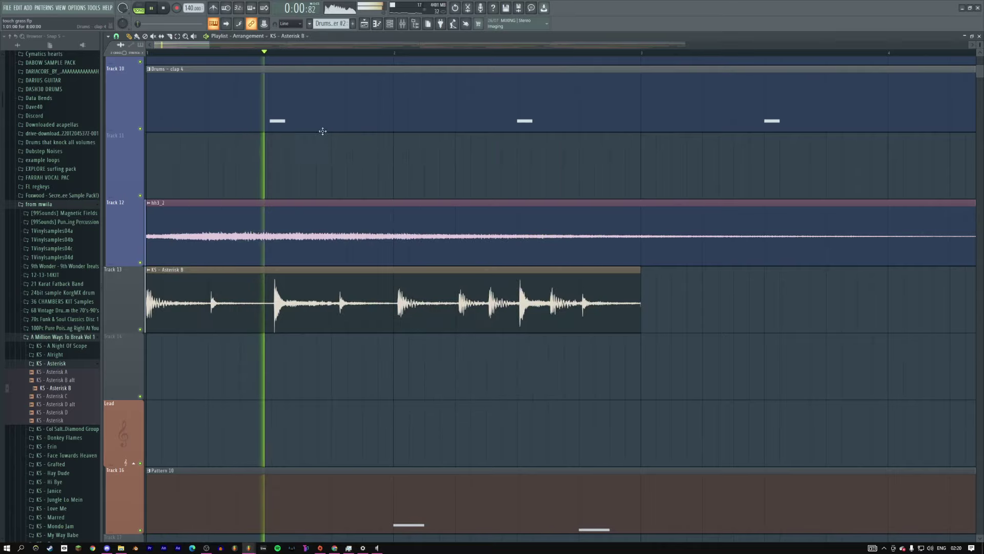
click(163, 8)
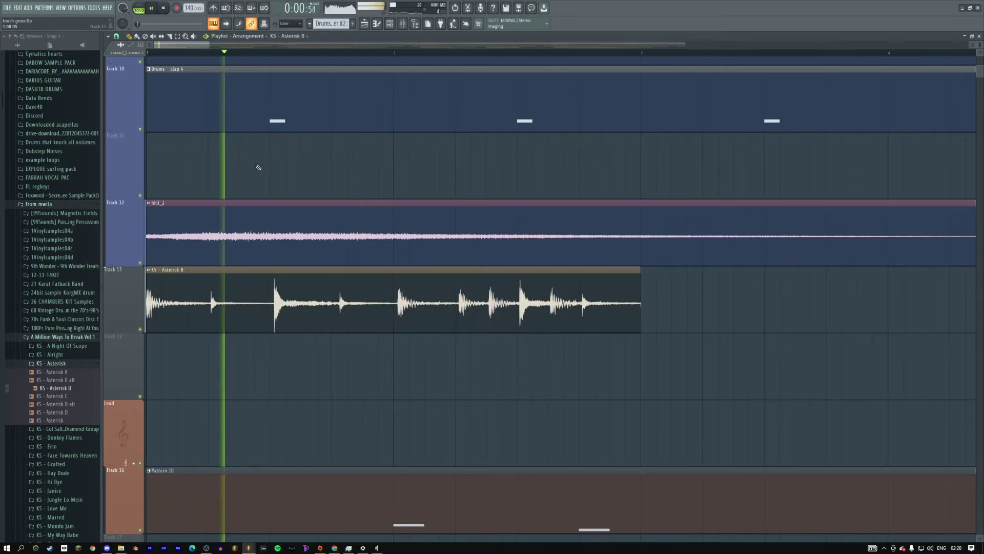
Step: Slice the KS - Asterisk B clip on Track 13 at the start of bar 2
drag(209, 45, 235, 45)
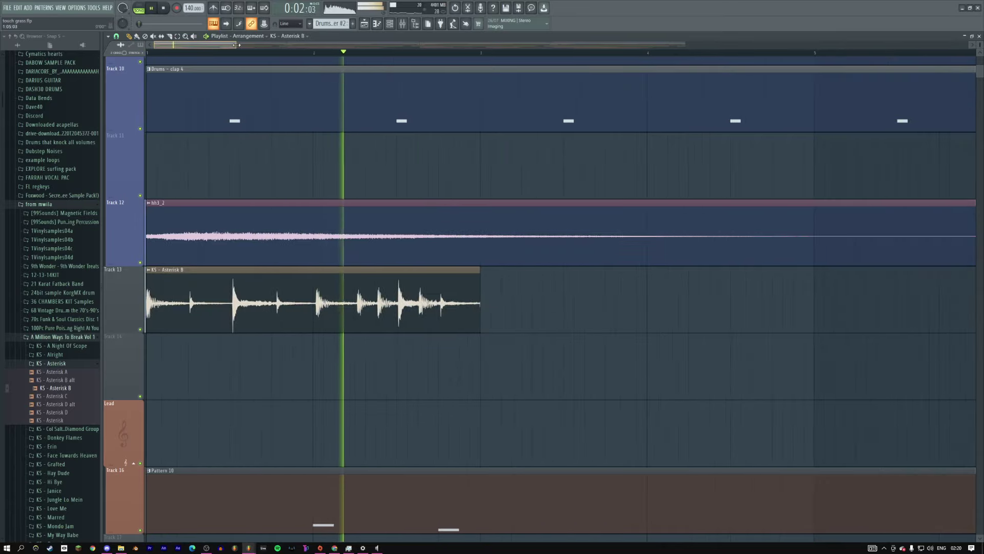
right_click(282, 240)
click(308, 294)
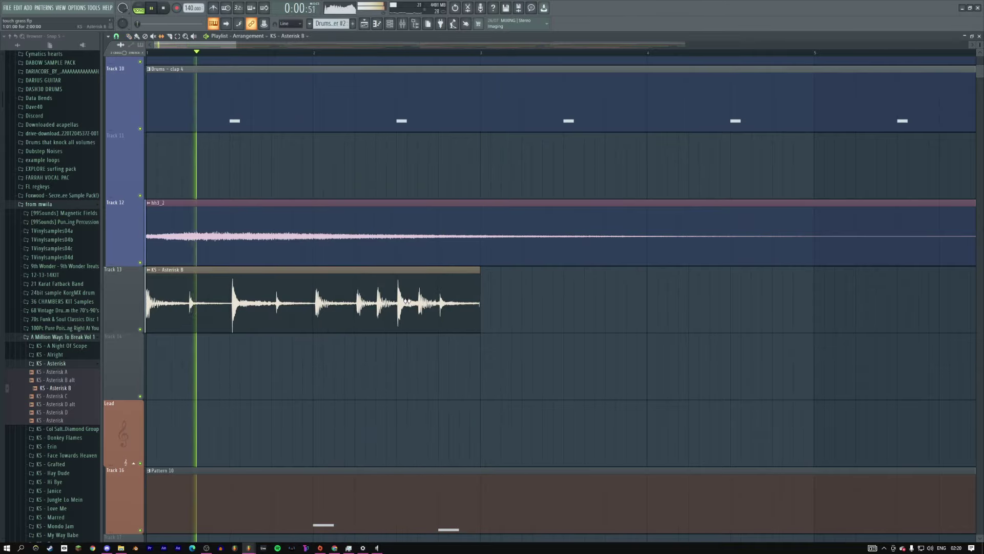
right_click(407, 300)
click(317, 291)
right_click(318, 291)
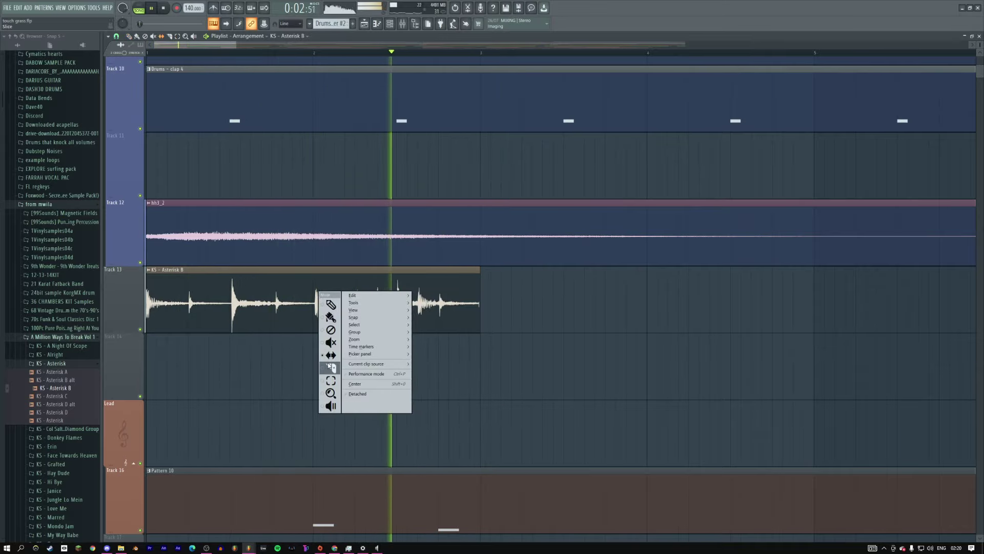
click(319, 292)
key(space)
click(318, 293)
Step: Delete the first bar of the sliced KS - Asterisk B clip, move the remaining bar to bar 1, and play it
right_click(322, 296)
click(342, 306)
right_click(286, 305)
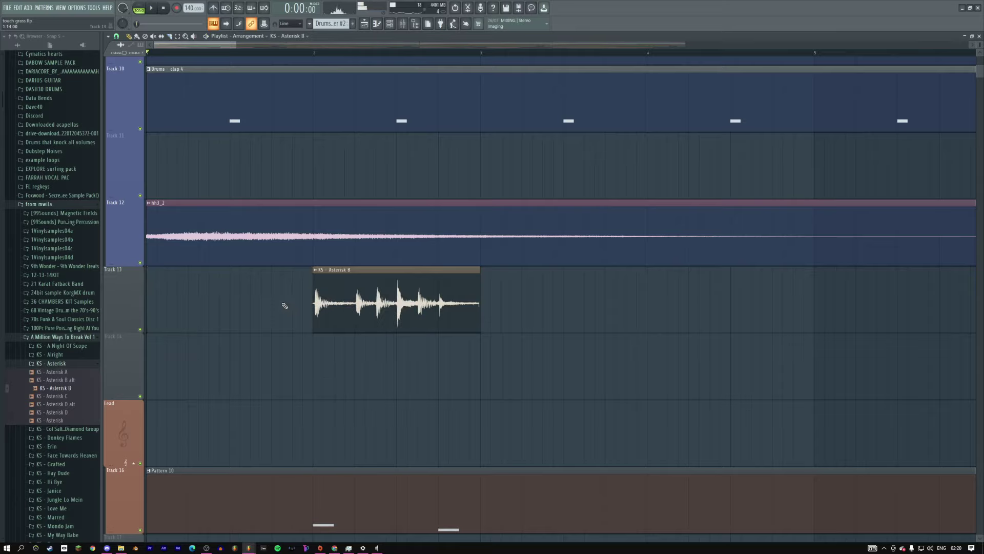
drag(339, 305, 172, 308)
key(space)
Step: Slice the Track 13 clip half a beat into bar 1 and slip the second slice's audio half a beat earlier
right_click(205, 305)
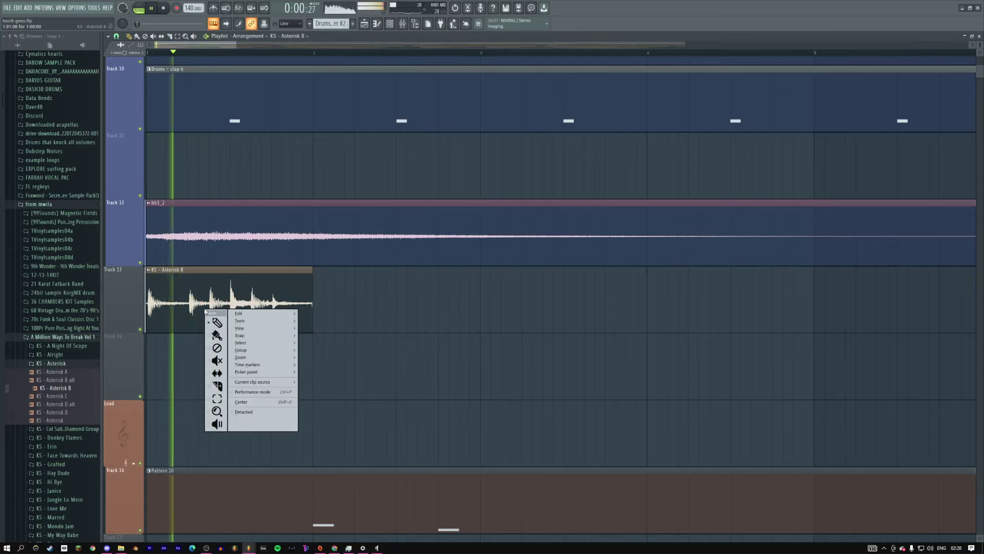
click(216, 384)
click(167, 307)
key(space)
right_click(184, 303)
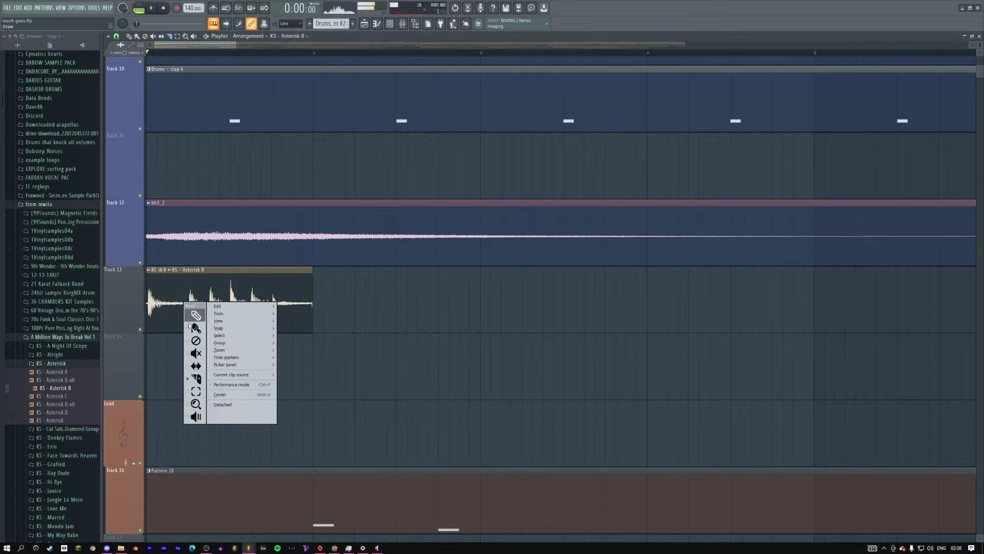
click(196, 365)
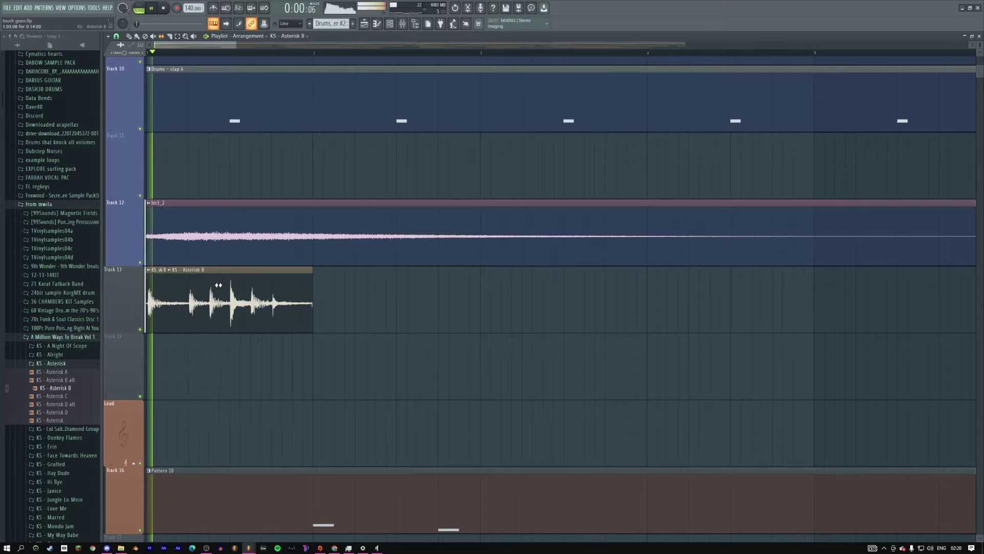
drag(239, 287, 218, 299)
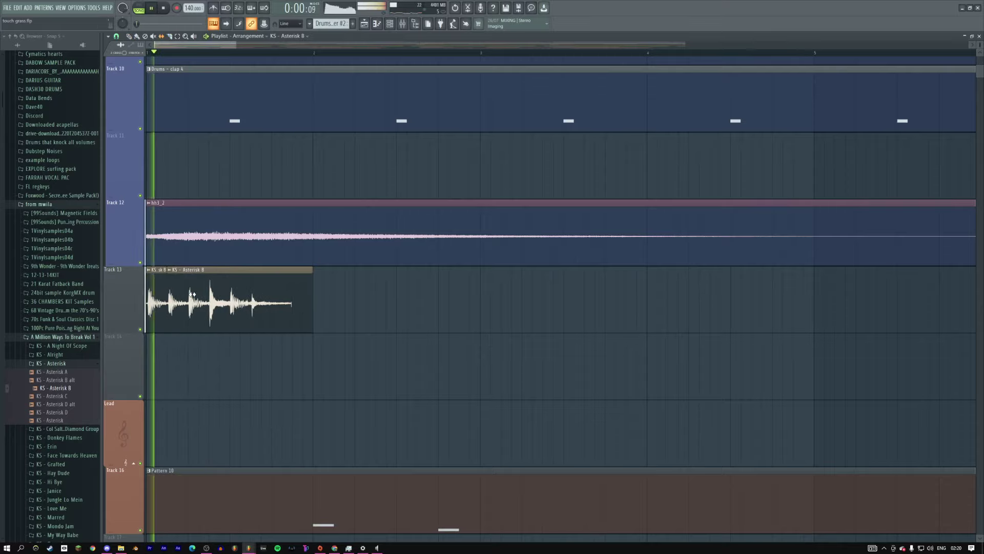
Step: Slice the Track 13 break one and a half beats into bar 1 and slip the new slice's audio half a beat earlier
right_click(218, 299)
click(226, 358)
click(209, 302)
right_click(222, 301)
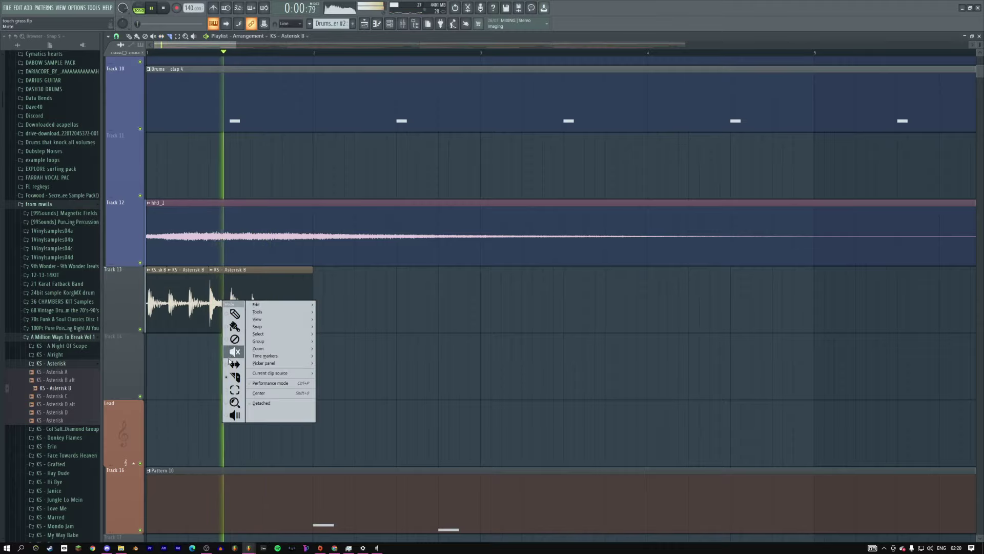
click(235, 363)
drag(257, 304, 236, 307)
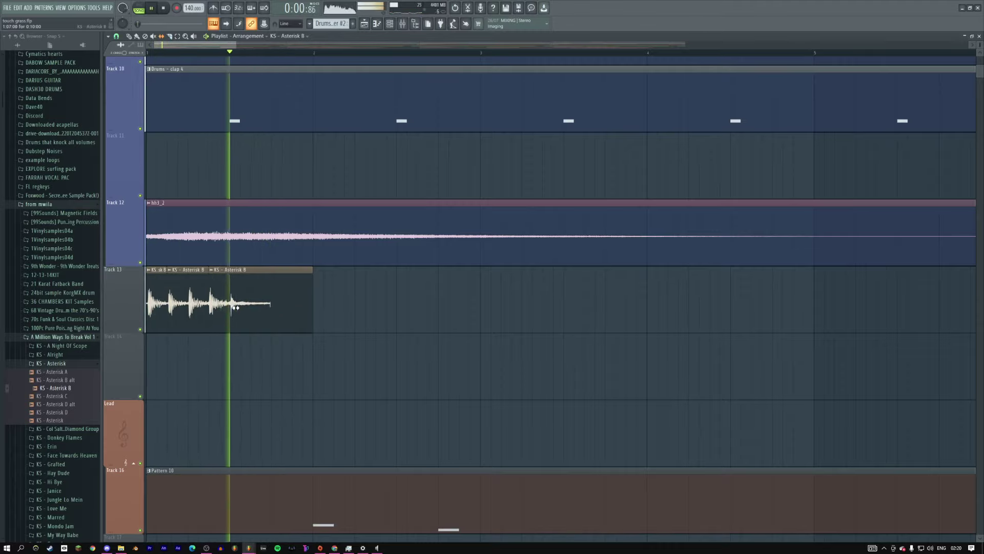
Step: Slice the break two and a half beats into bar 1 and slip the last slice's audio so a hit lands on beat 4
right_click(242, 306)
click(265, 315)
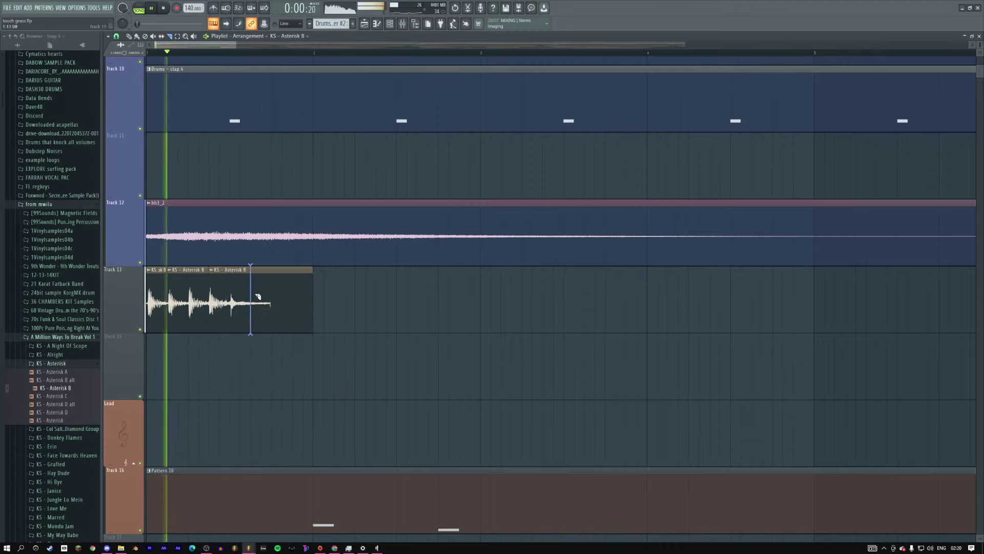
click(251, 296)
right_click(258, 296)
click(270, 358)
drag(268, 323, 286, 296)
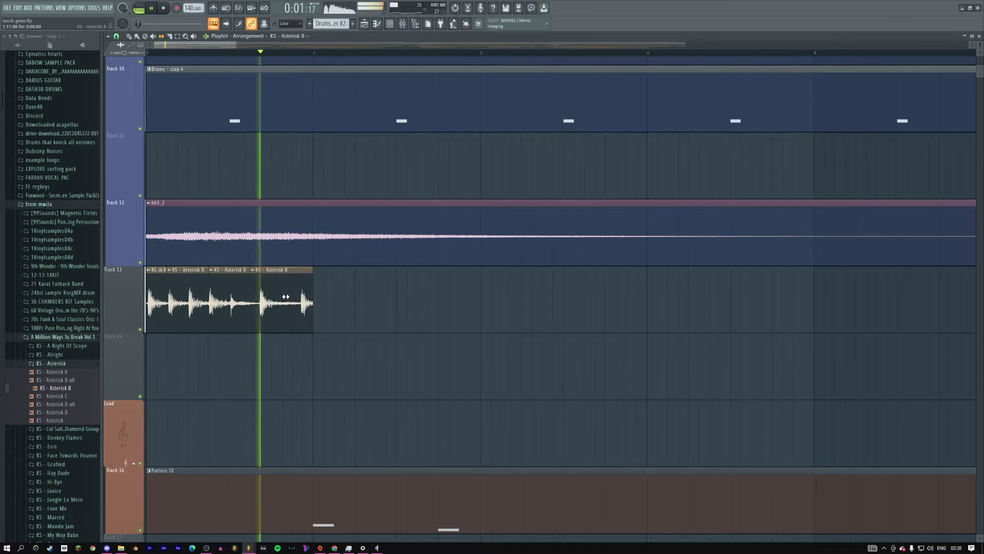
key(ctrl+z)
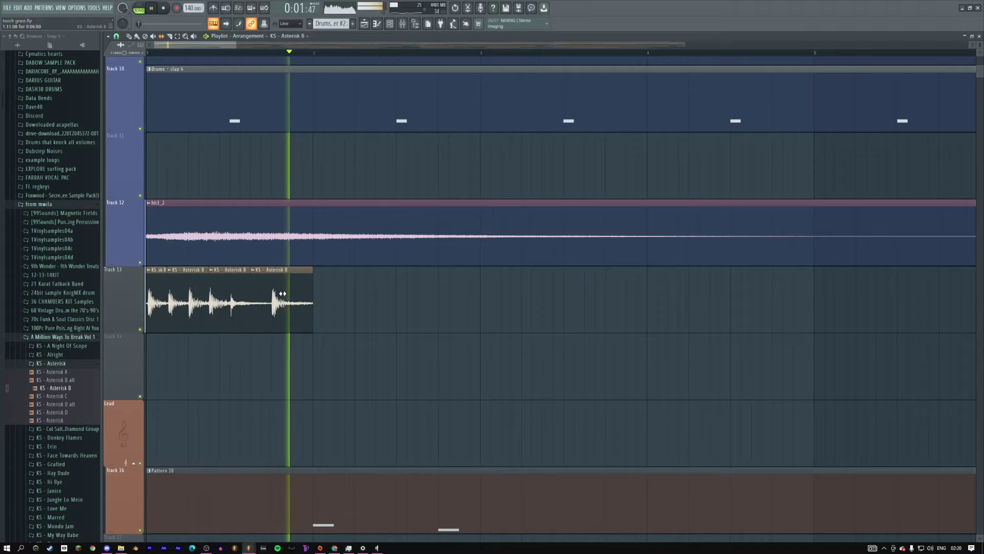
Step: Duplicate the Track 13 slices into bar 2, then cut the last half beat of bar 1 into its own slice
click(124, 293)
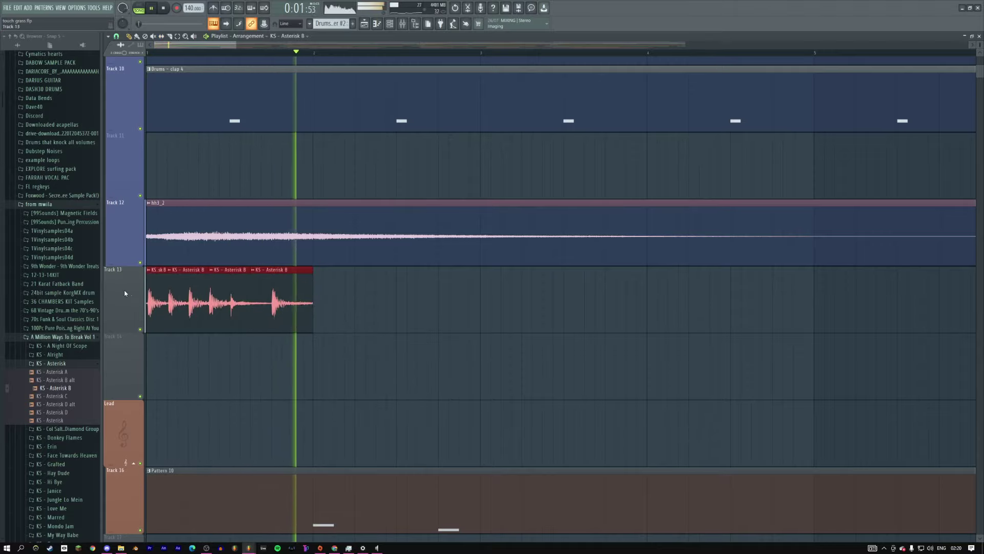
key(ctrl+b)
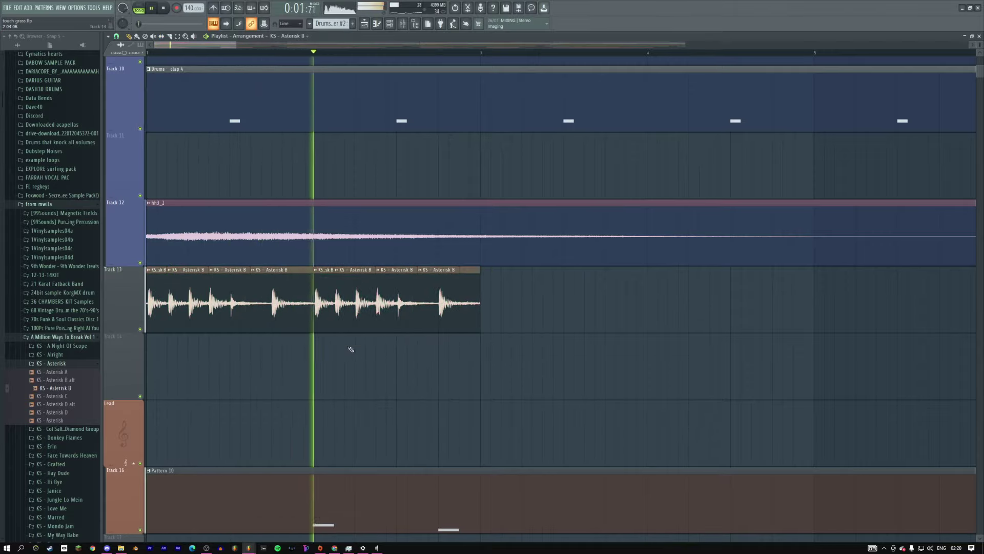
right_click(304, 309)
key(space)
key(space)
right_click(298, 293)
click(315, 353)
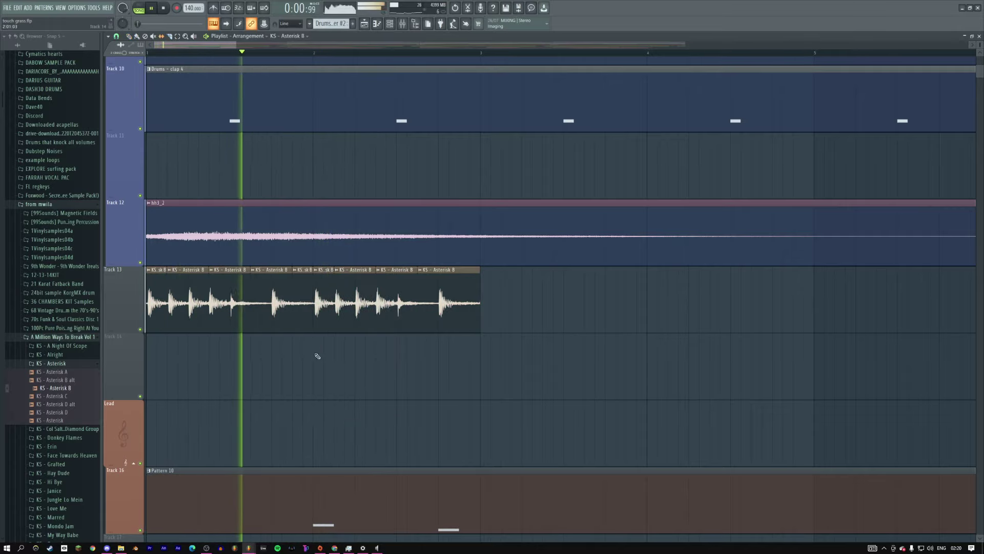
click(295, 304)
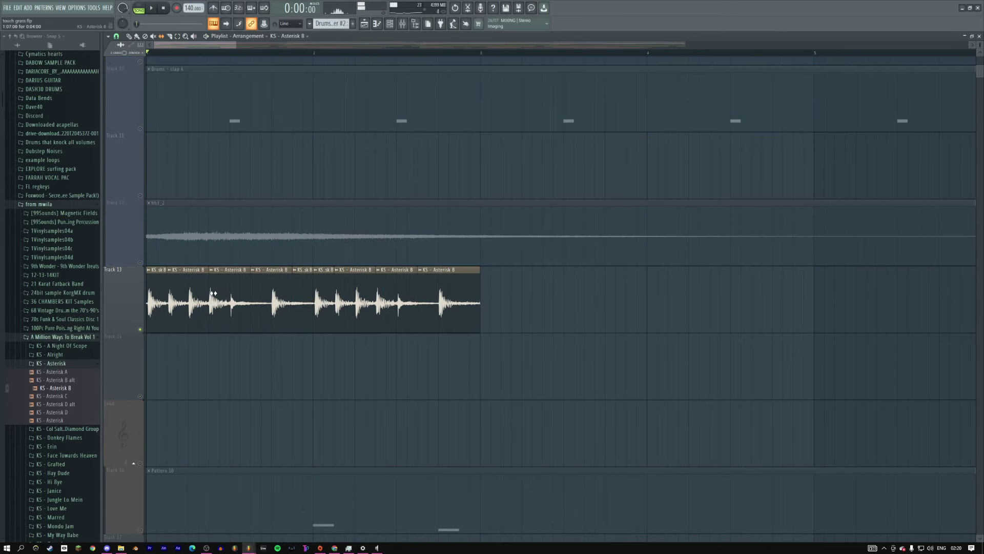
Step: Unmute the Drums group so its tracks play together with the soloed Track 13 break
scroll(243, 297, down, 5)
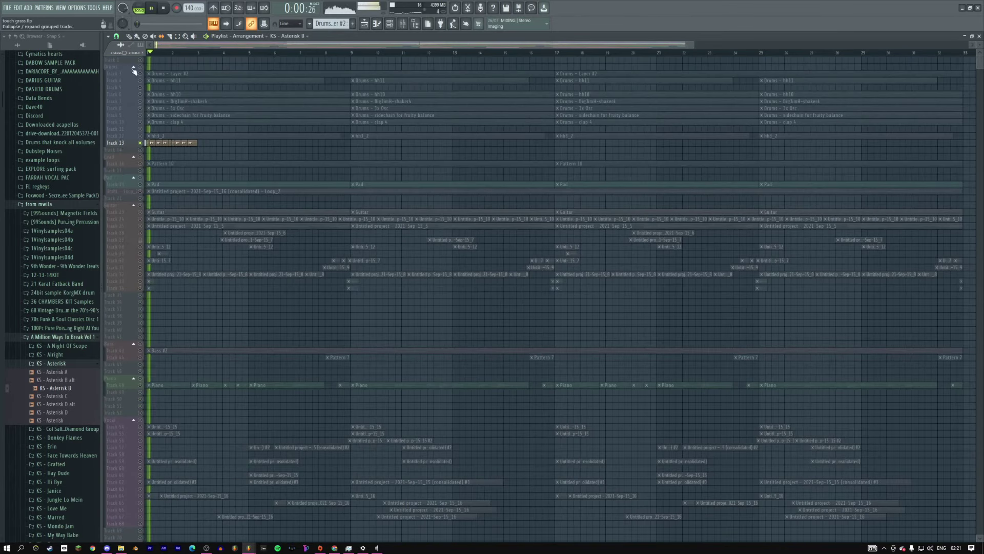
click(140, 67)
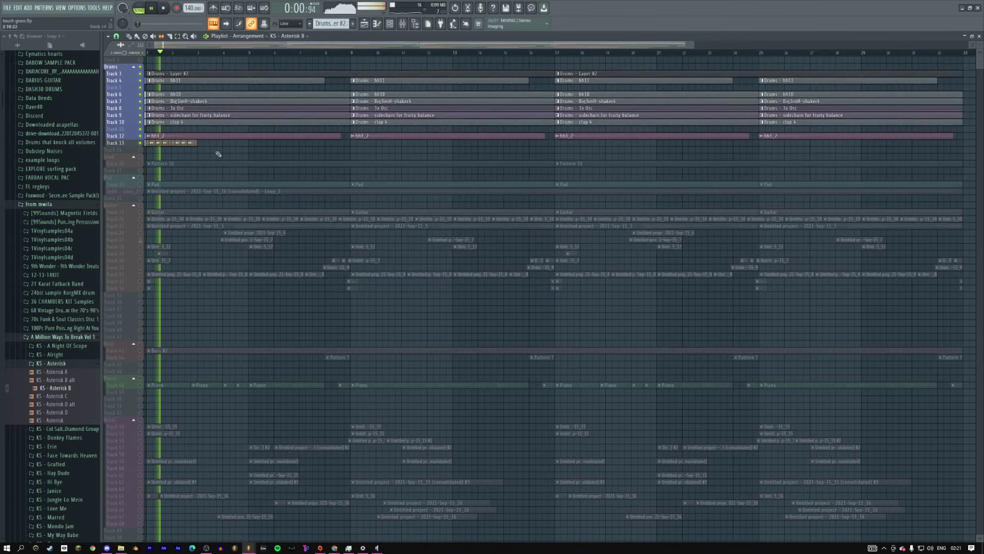
scroll(255, 182, up, 5)
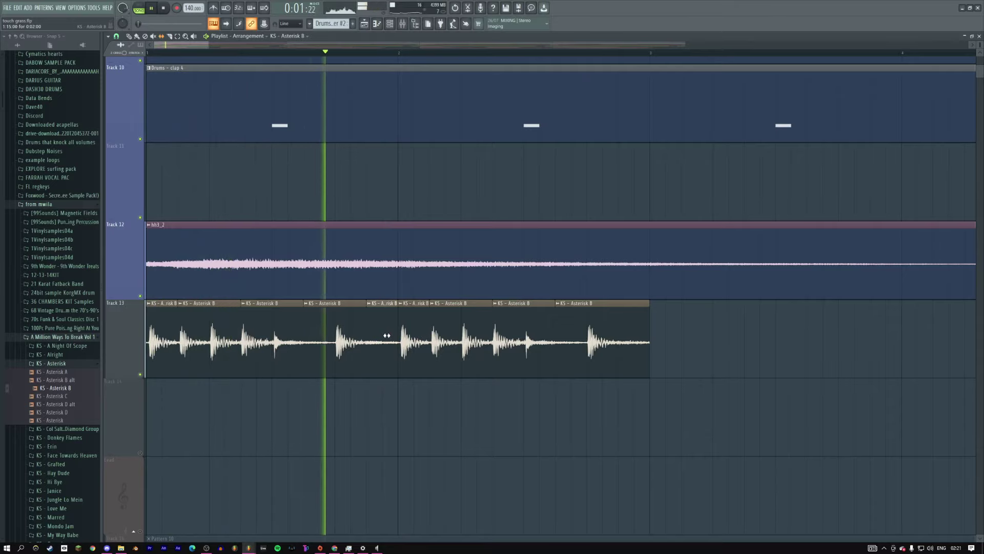
Step: Slip bar 1's last slice to a softer hit and bar 2's second slice so a louder hit lands on beat 2
right_click(413, 334)
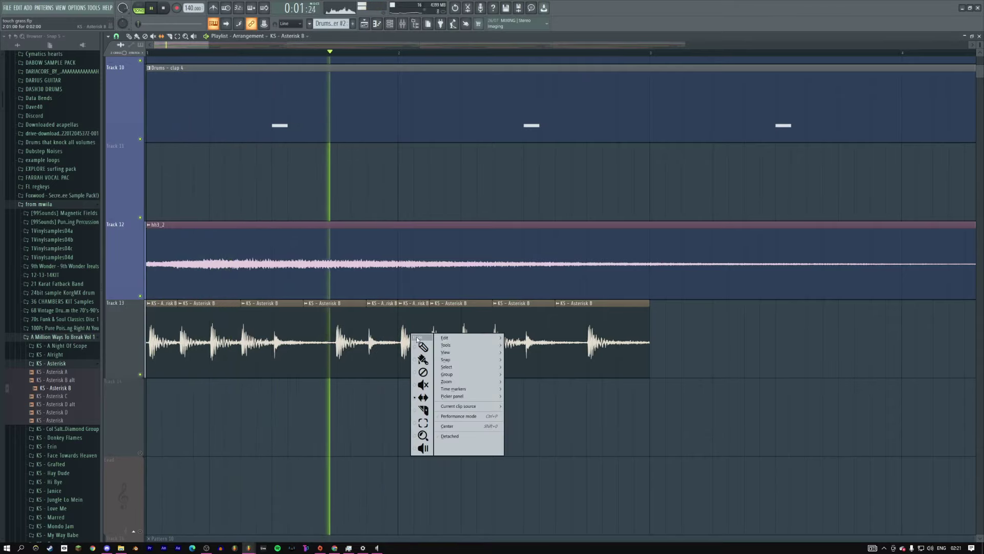
key(Escape)
key(space)
right_click(448, 334)
click(444, 351)
key(space)
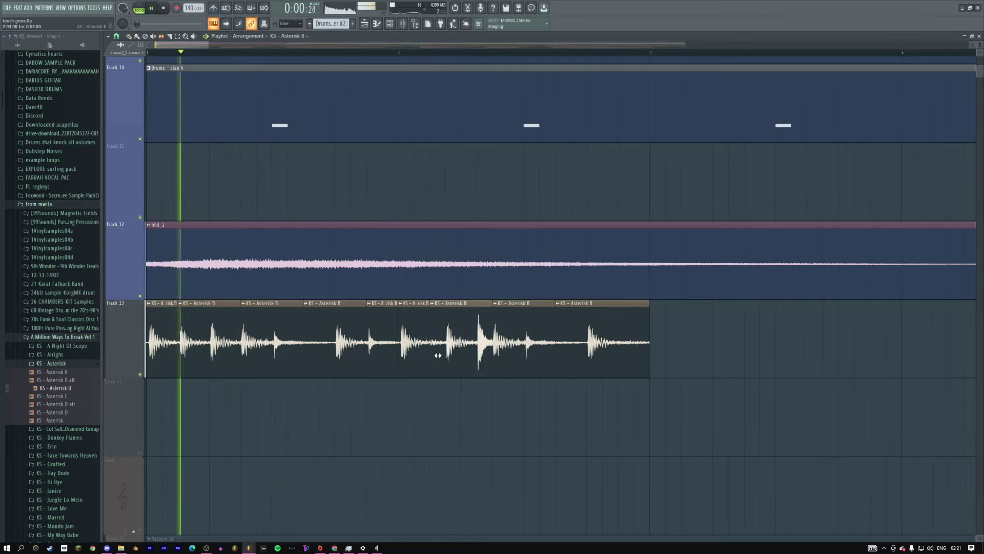
drag(474, 342, 464, 344)
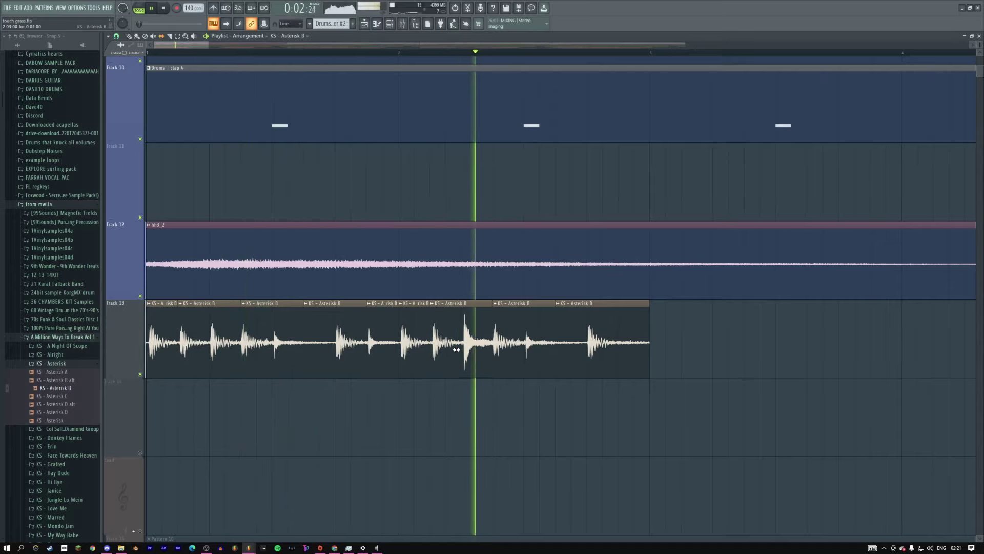
right_click(496, 330)
key(Escape)
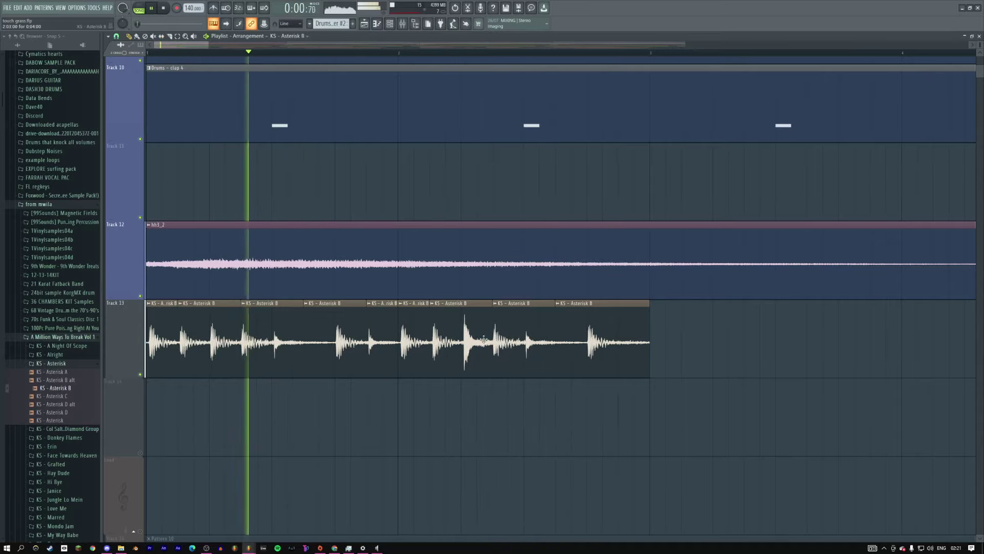
Step: Select the two-bar break on Track 13 and duplicate it repeatedly until it runs through bar 32
drag(649, 372, 175, 332)
key(ctrl+b)
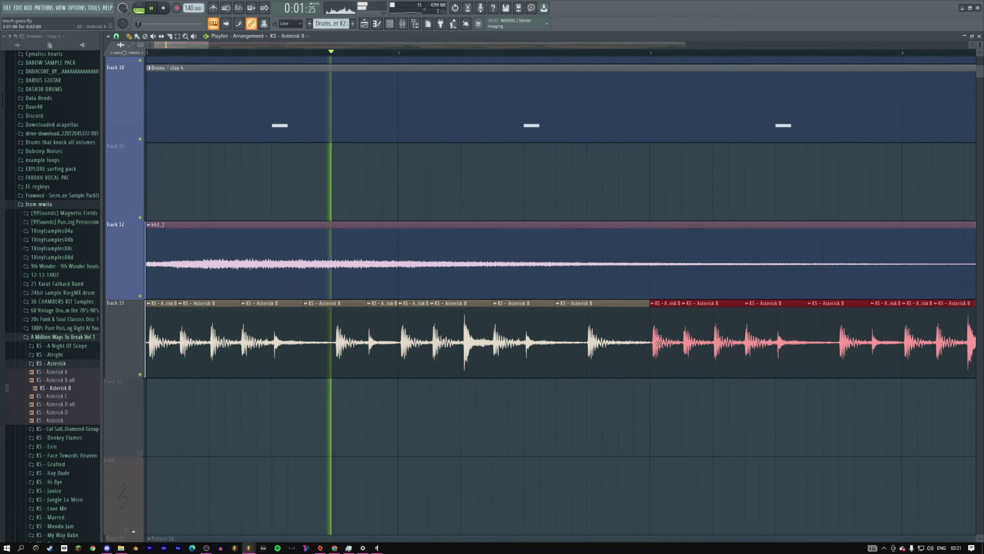
scroll(374, 336, down, 5)
drag(252, 138, 153, 146)
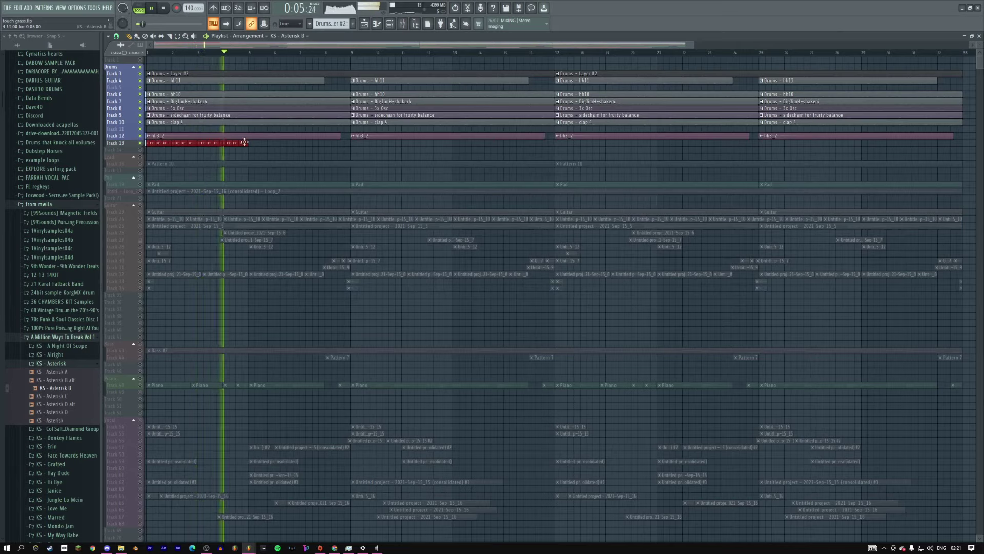
key(ctrl+b)
drag(361, 143, 149, 146)
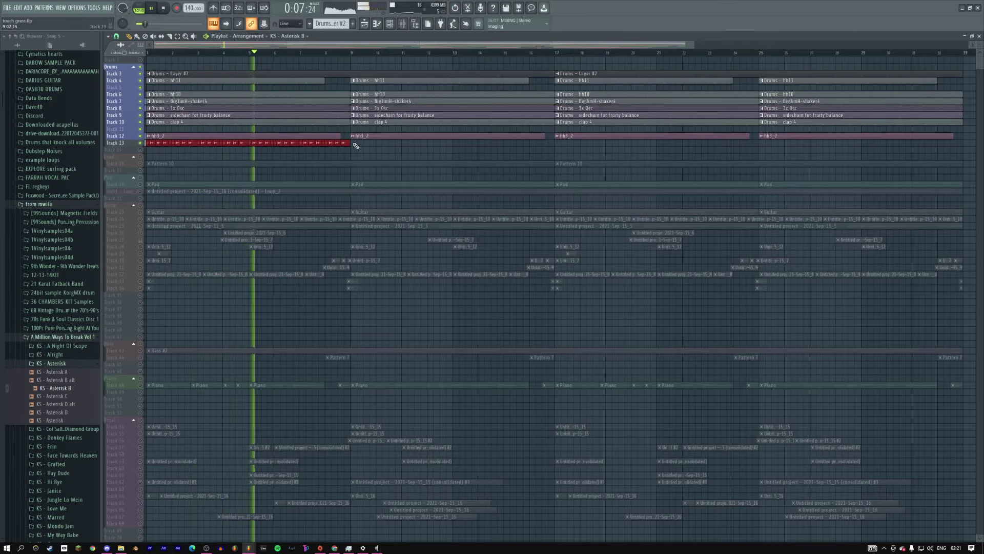
key(ctrl+b)
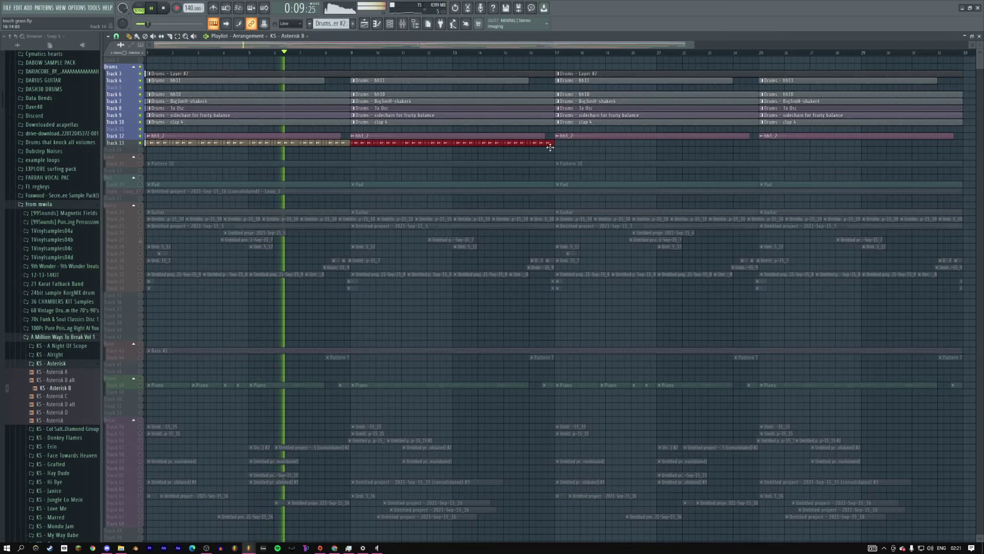
drag(583, 140, 121, 152)
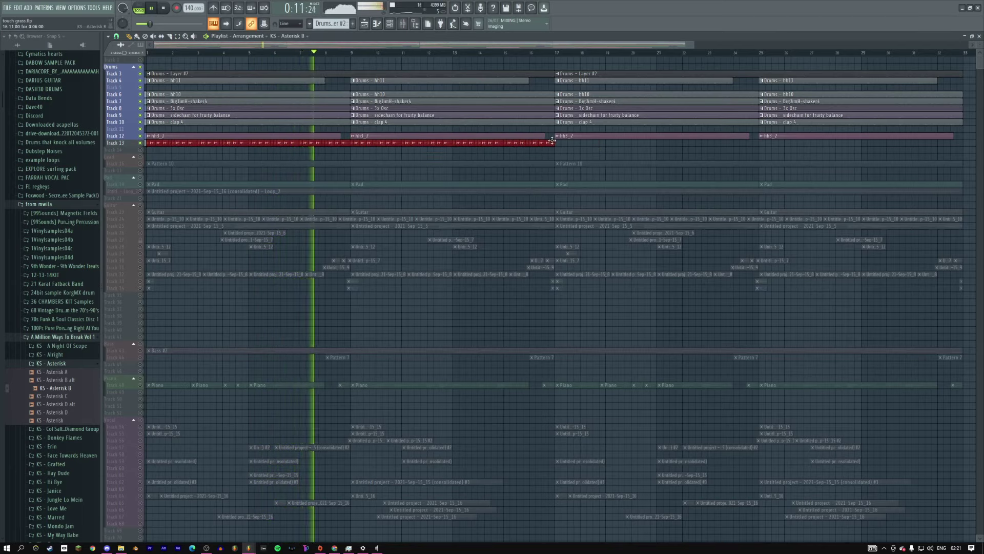
key(ctrl+b)
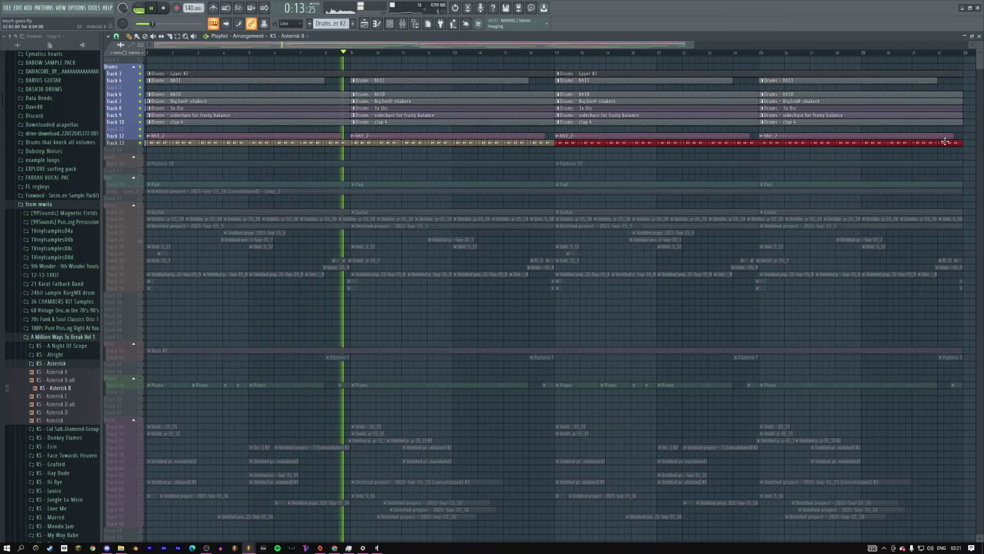
scroll(358, 128, up, 3)
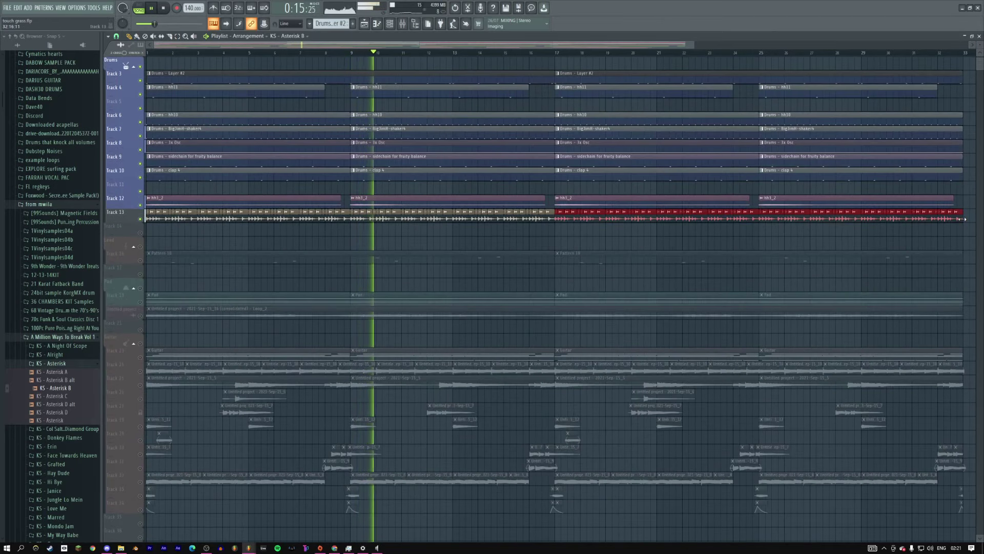
Step: Load Maximus into slot 4 of the KS - Asterisk B mixer track and adjust the start of its high band's curve
double_click(358, 128)
click(382, 163)
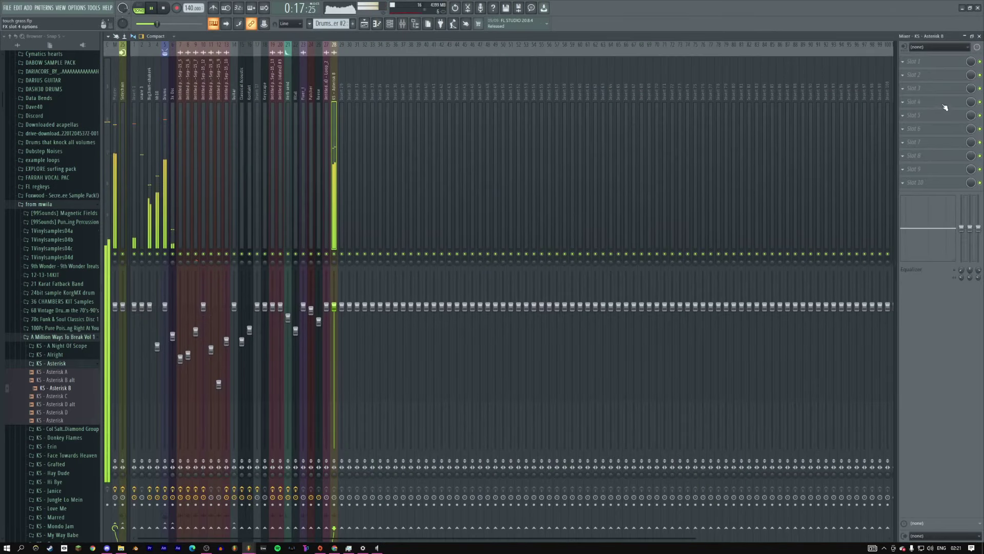
click(917, 101)
mouse_move(907, 111)
click(852, 221)
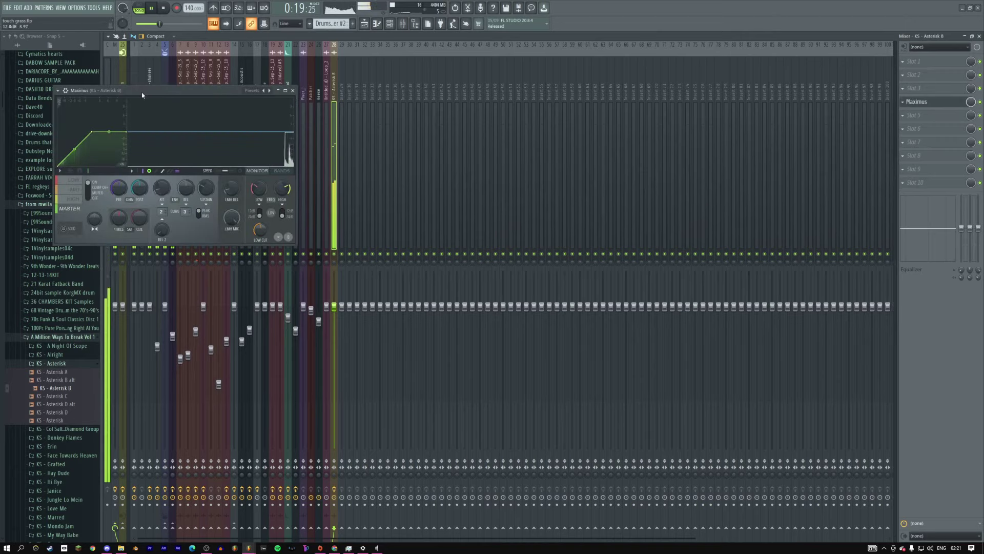
drag(154, 90, 456, 128)
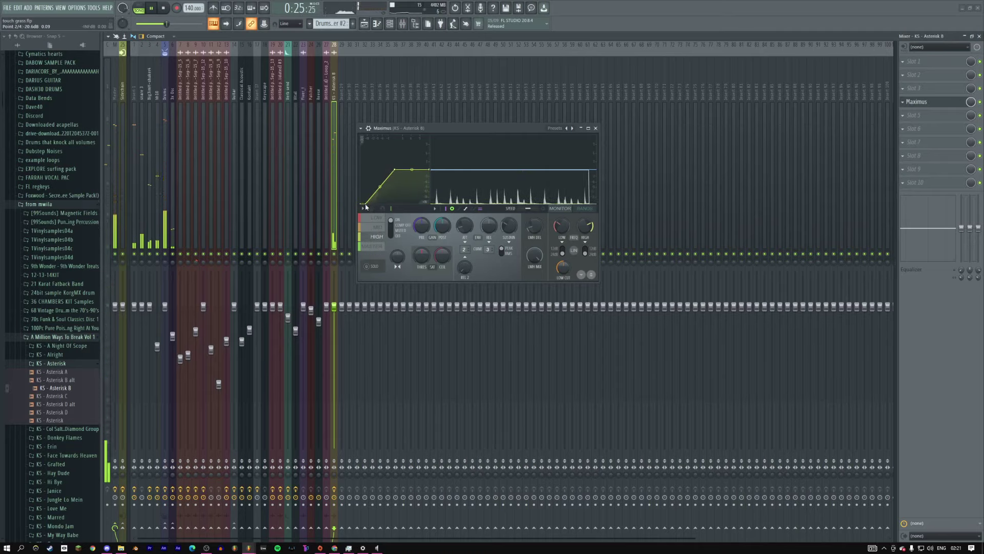
right_click(365, 204)
click(381, 250)
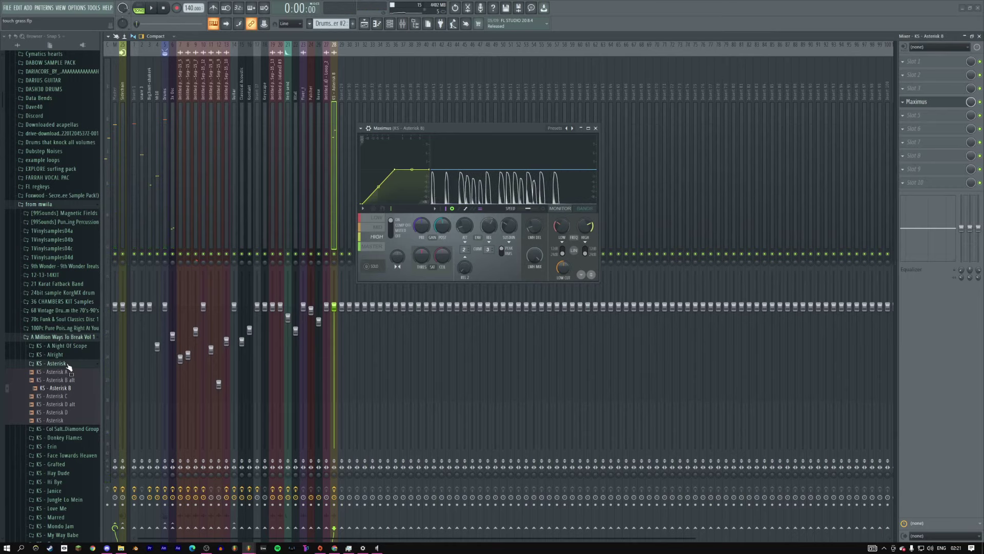
Step: Collapse and reopen the A Million Ways To Break Vol 1 pack and look through its break folders
click(73, 338)
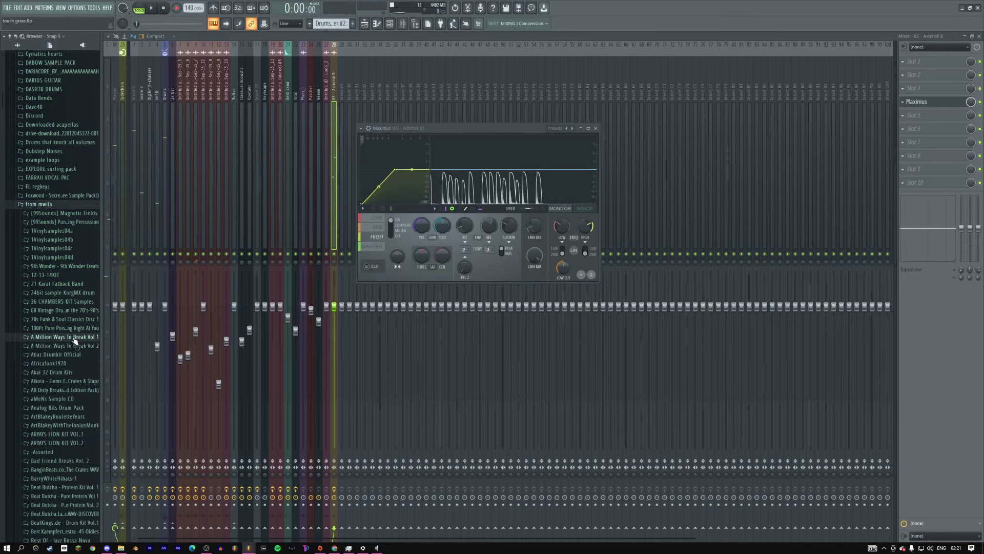
click(74, 337)
scroll(77, 390, down, 4)
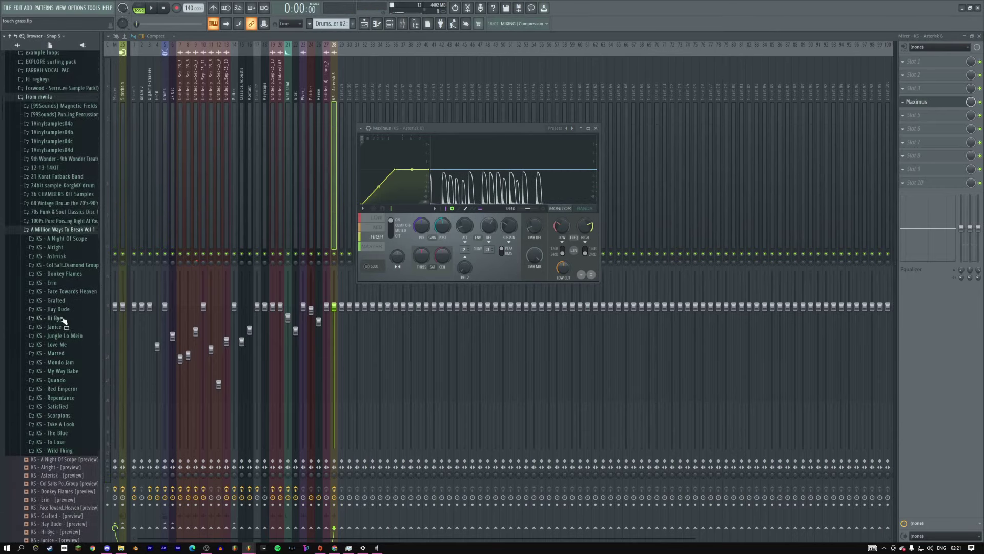
Step: Browse the A Million Ways To Break Vol 1 and Vol 2 sample folders and reposition the Maximus window
click(43, 241)
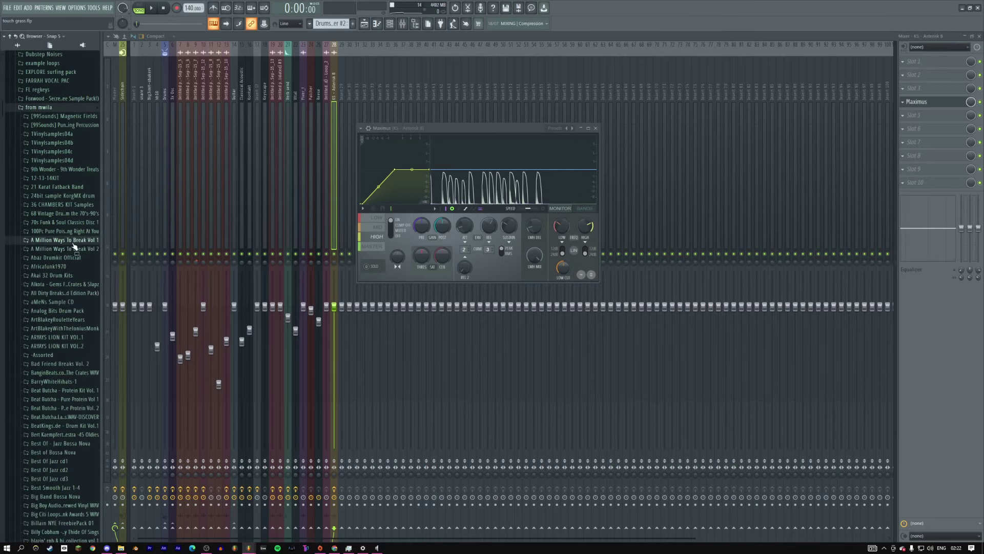
click(71, 248)
click(70, 251)
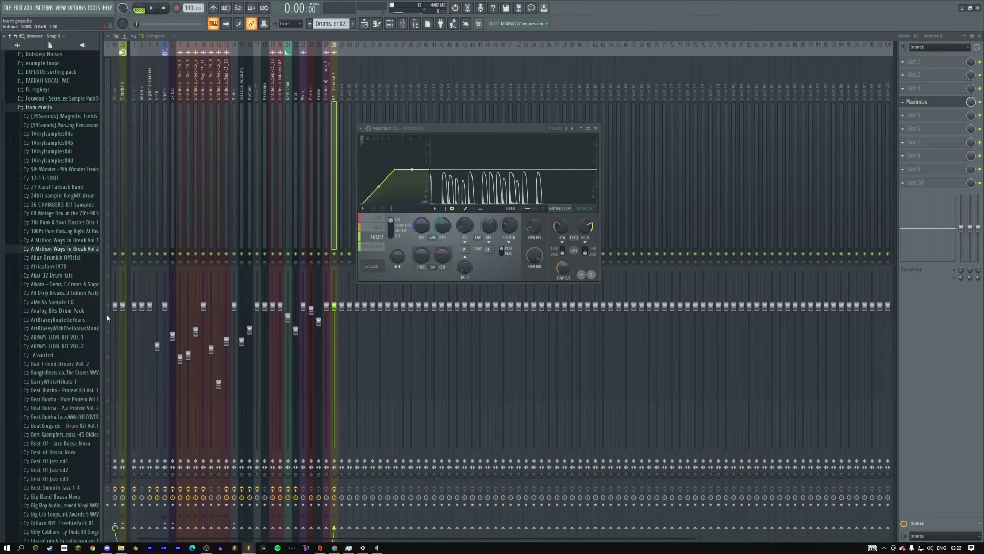
drag(449, 139, 405, 154)
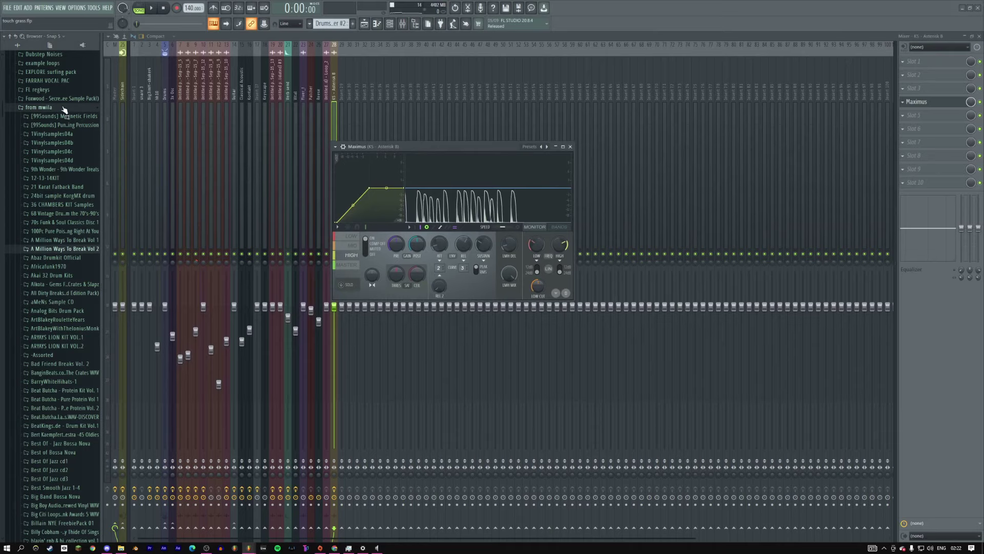
click(43, 240)
click(69, 241)
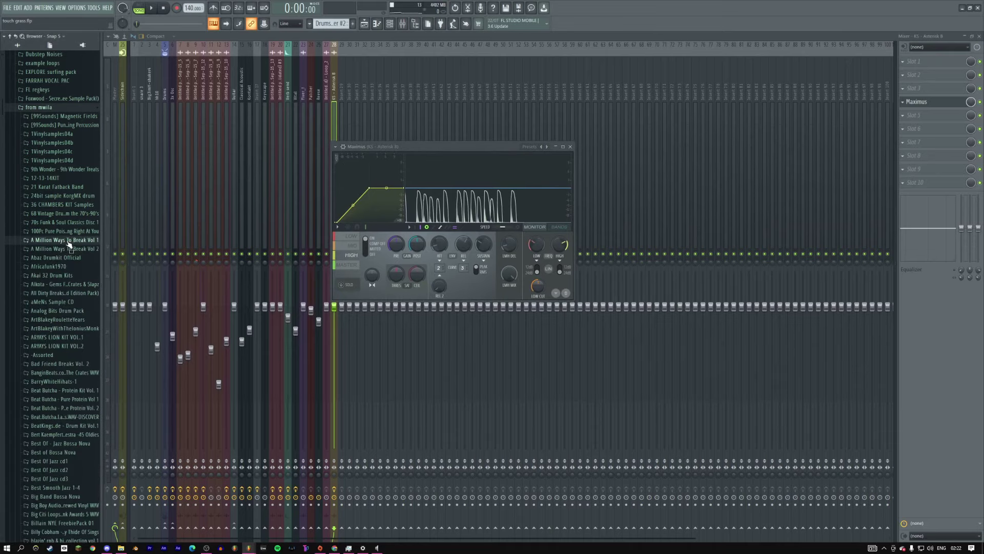
click(66, 249)
click(72, 250)
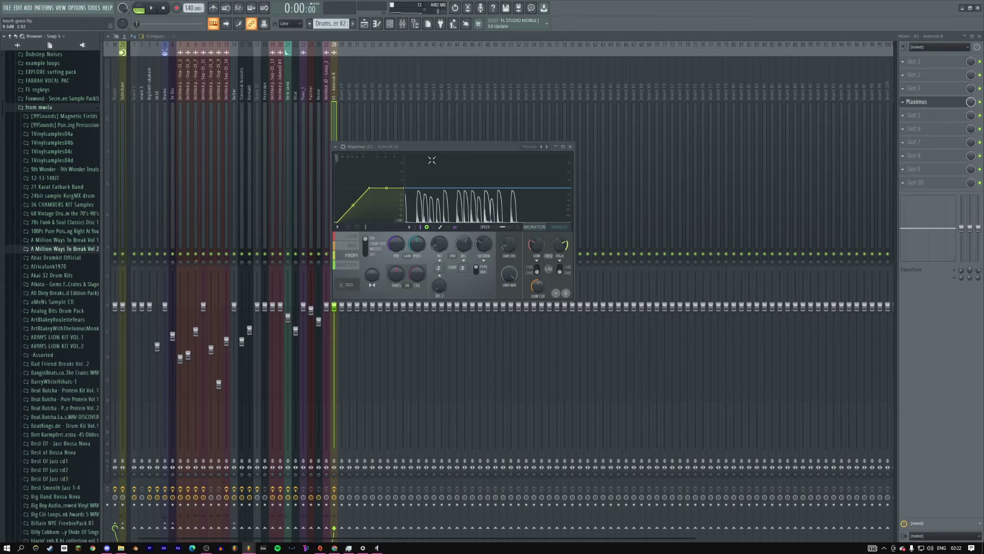
drag(432, 161, 375, 204)
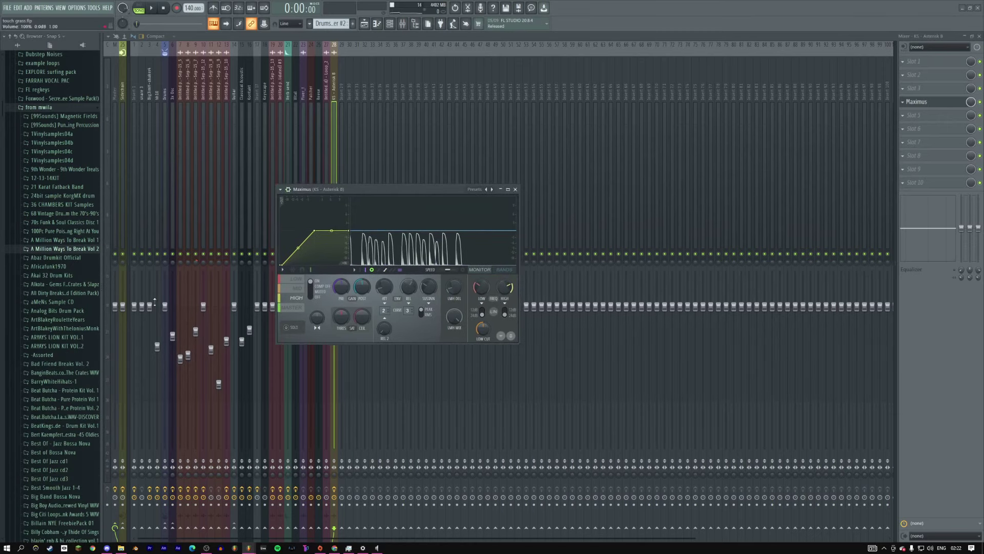
Step: Start playback and load Fruity Parametric EQ 2 into slot 3 of the KS - Asterisk 8 mixer track
key(space)
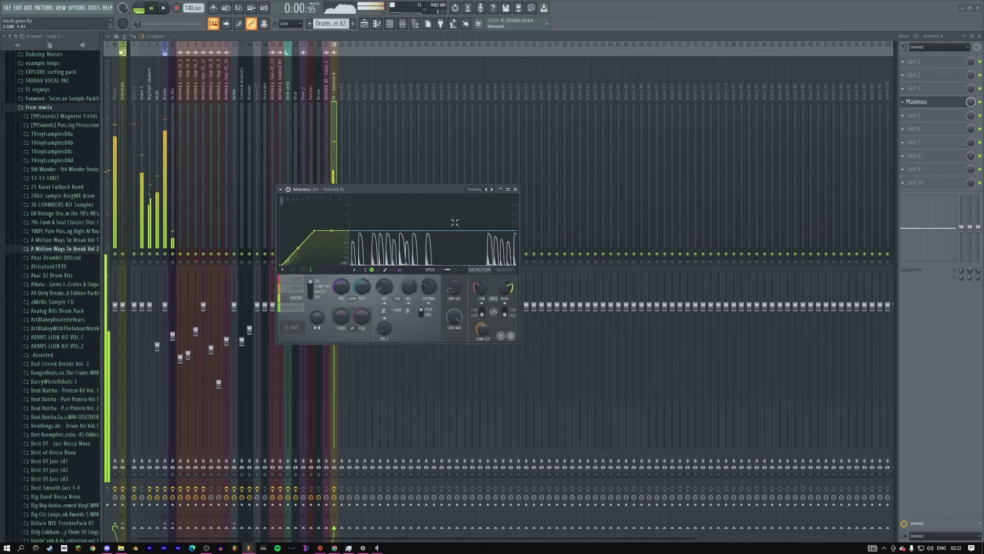
click(922, 88)
mouse_move(917, 99)
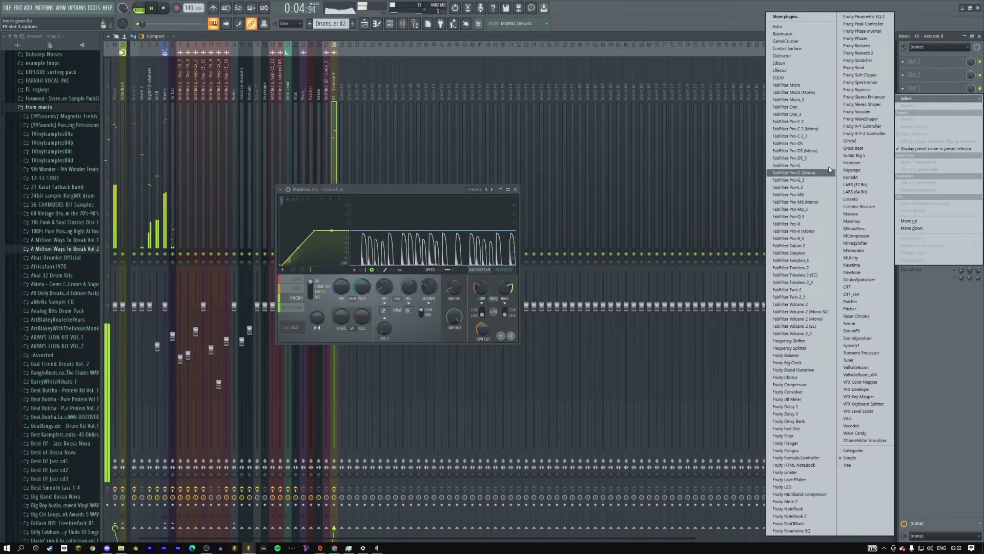
key(Escape)
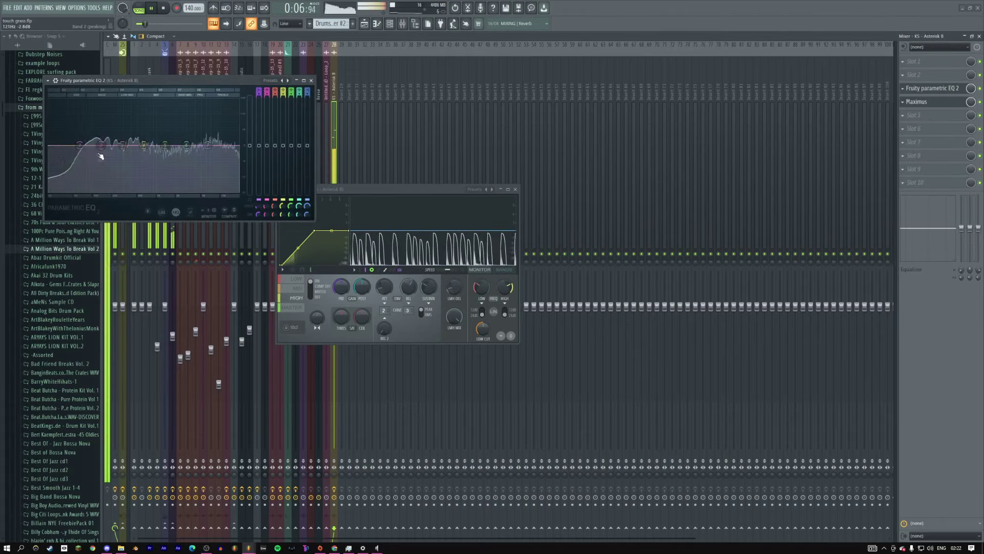
Step: Cut the break's lows with a steep high-pass on EQ band 1, dip band 5 slightly, and close the EQ and Maximus
right_click(80, 146)
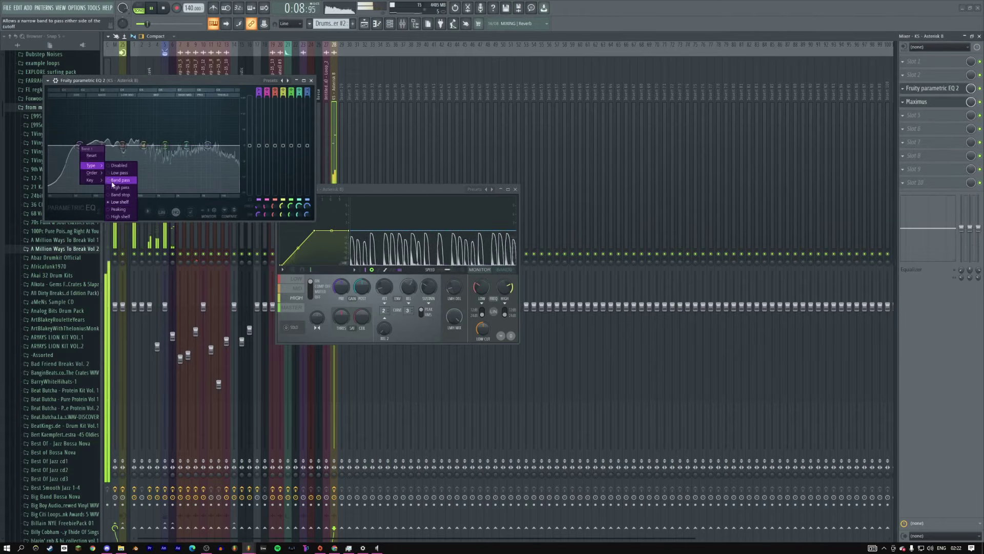
click(85, 156)
click(79, 146)
drag(79, 145, 165, 151)
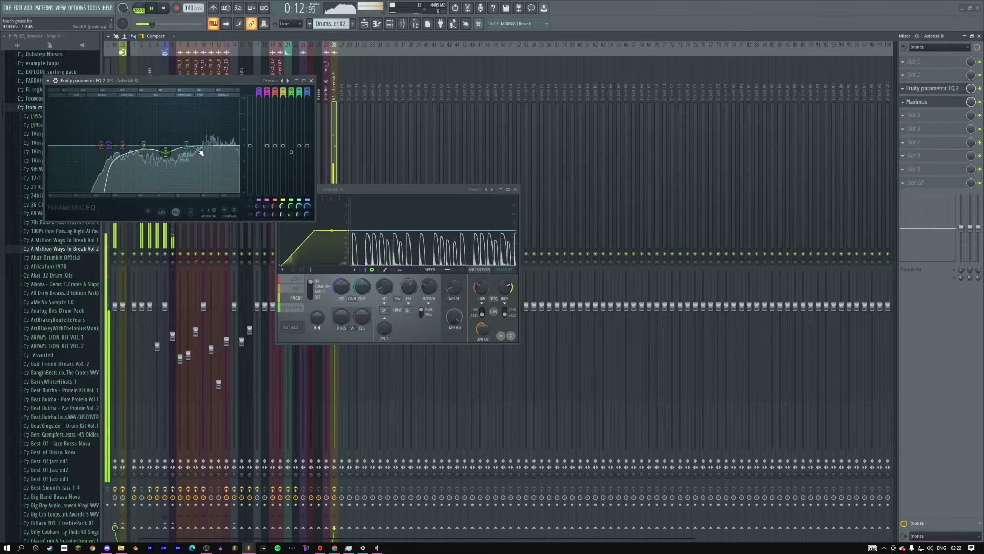
click(311, 81)
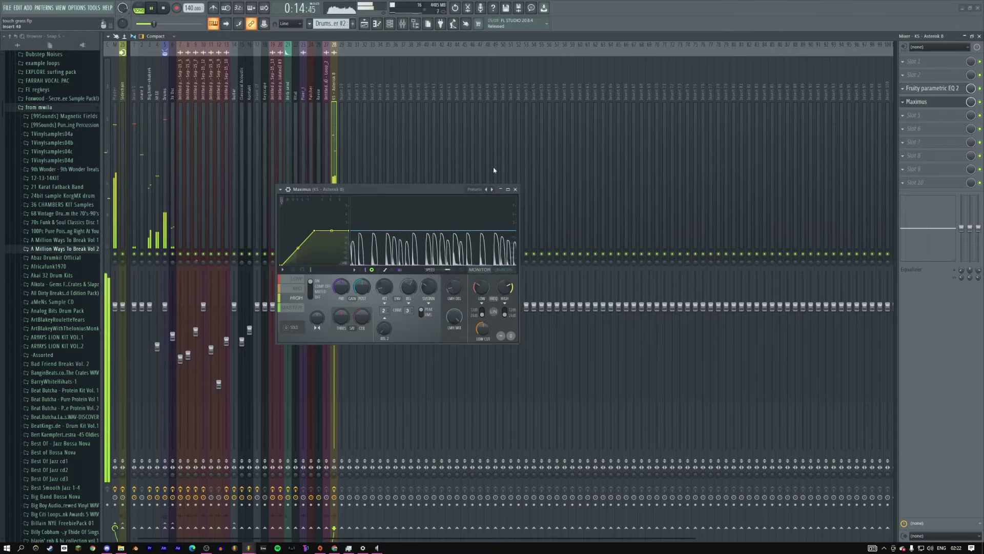
click(515, 190)
Step: Load Fruity Balance into effect slot 7 of the break's mixer track and move its window clear of the browser
click(921, 146)
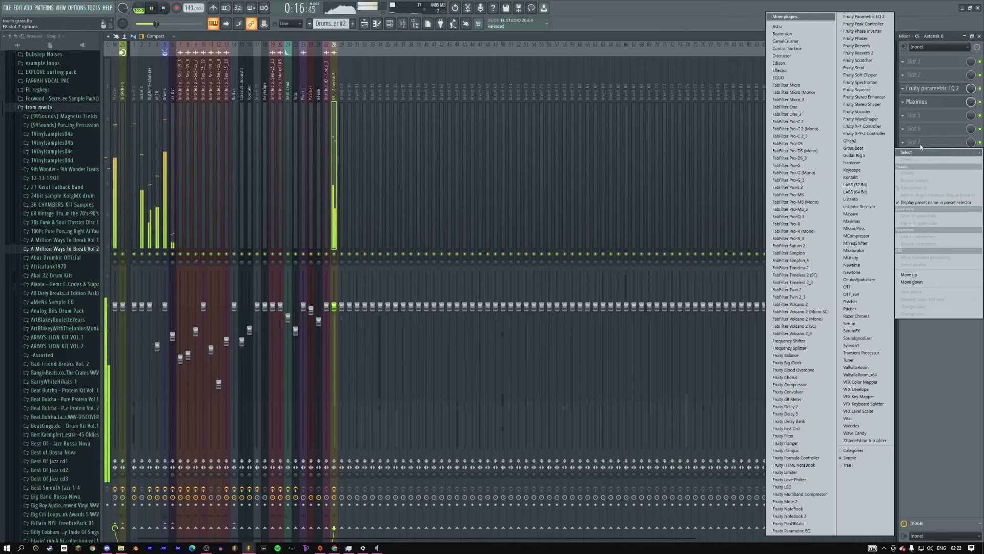
click(803, 362)
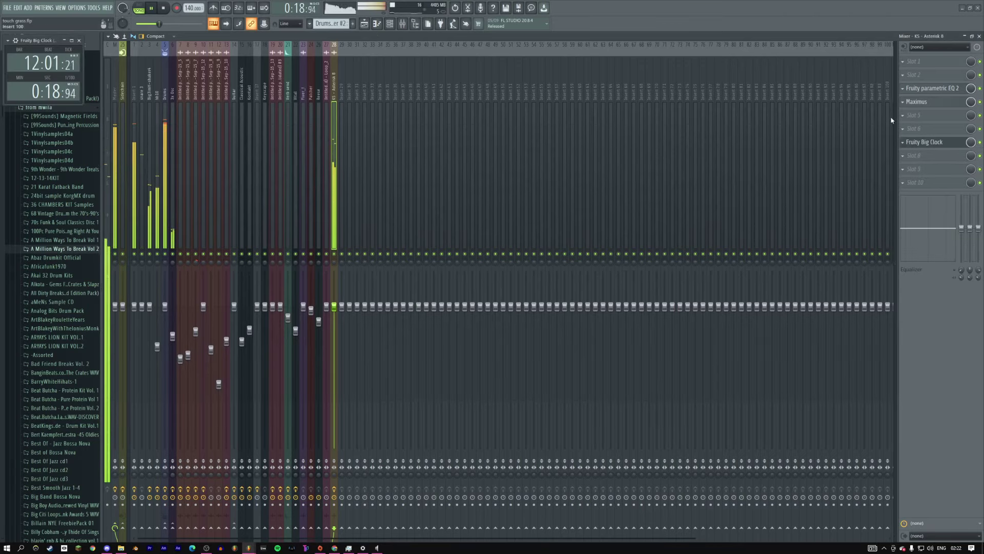
click(918, 142)
mouse_move(905, 154)
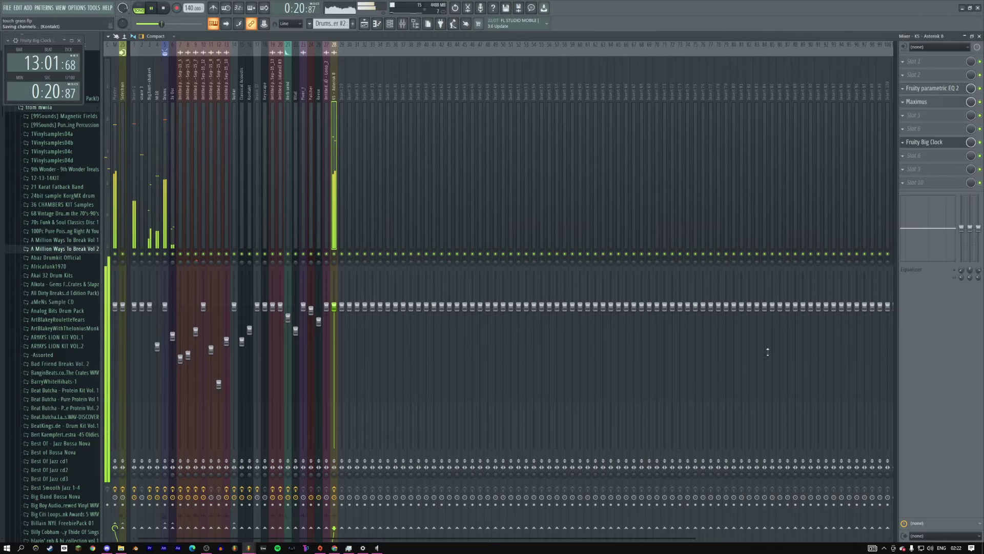
click(784, 355)
drag(50, 42, 440, 107)
Step: Link the Fruity Balance volume to the internal controller "sidechain for fruity balance - Articulator 1"
right_click(462, 137)
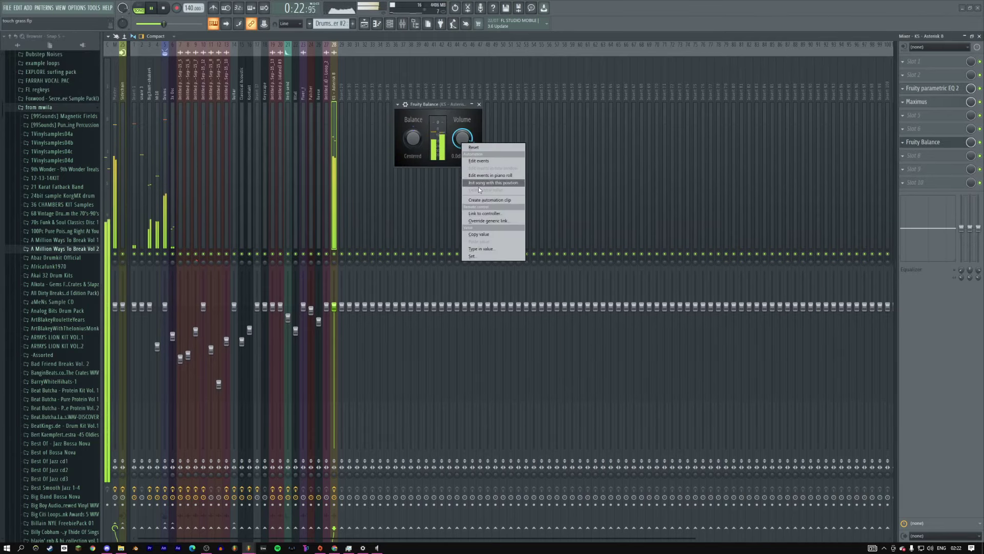
click(483, 215)
click(505, 263)
click(492, 288)
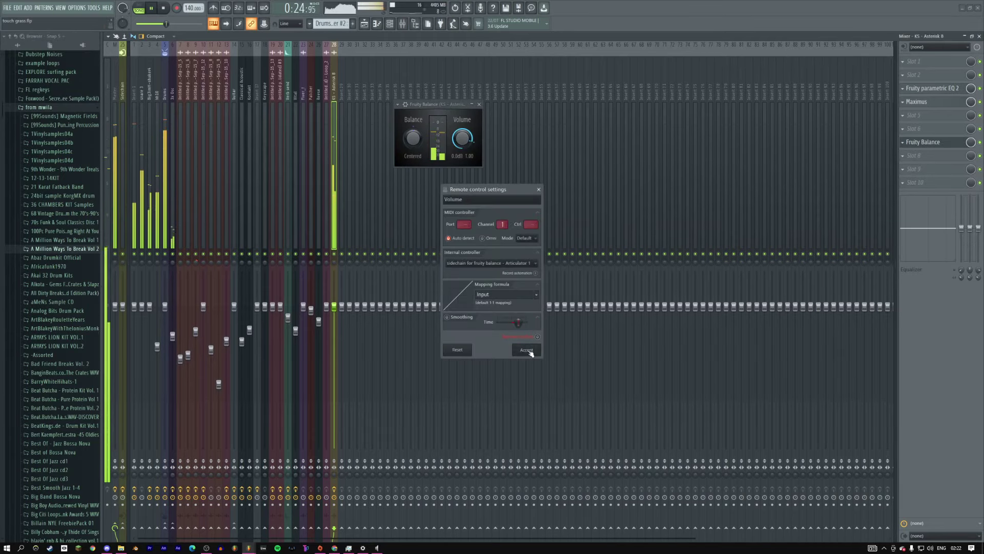
click(527, 349)
click(480, 105)
Step: Bring the muted lead, pad and guitar tracks back into playback in the playlist
key(F5)
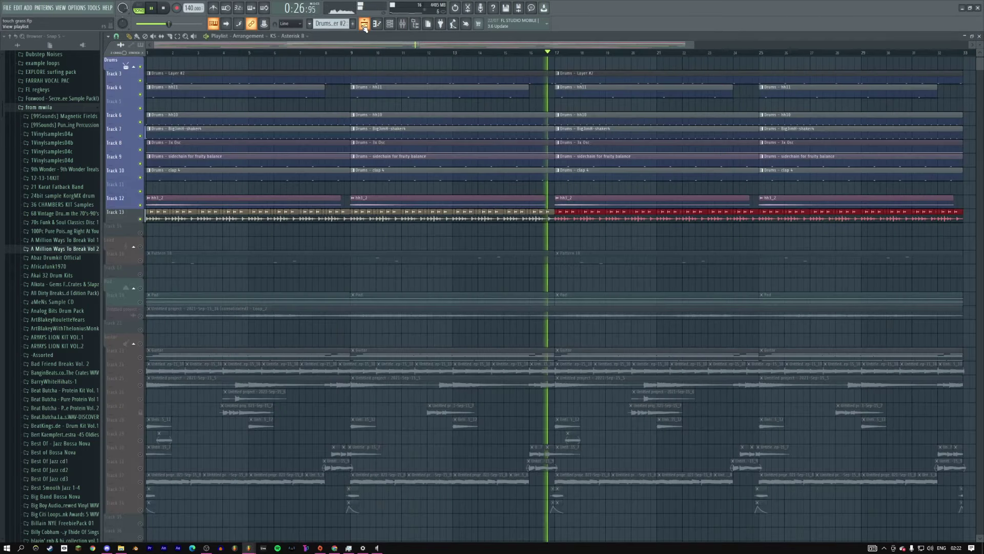
click(270, 190)
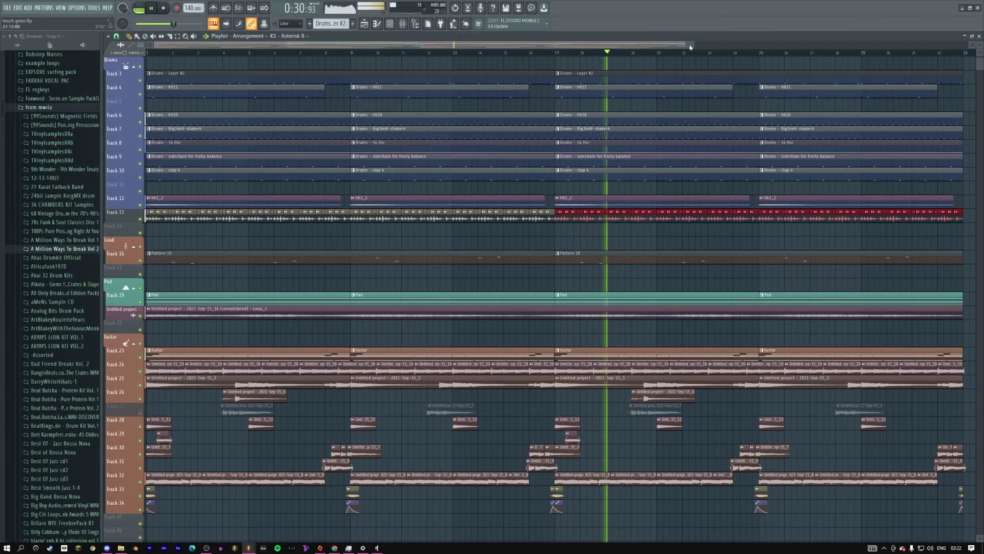
drag(696, 45, 831, 63)
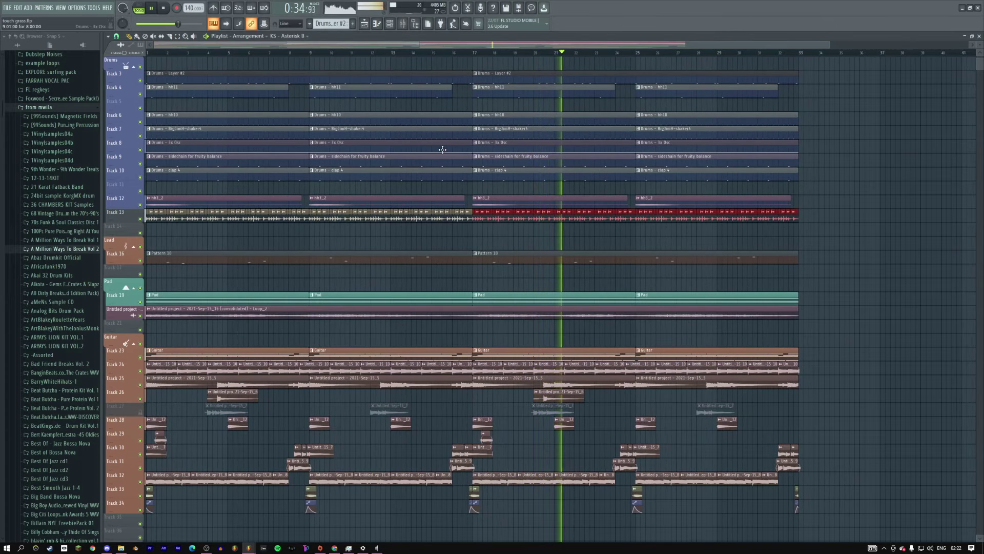
scroll(471, 204, up, 1)
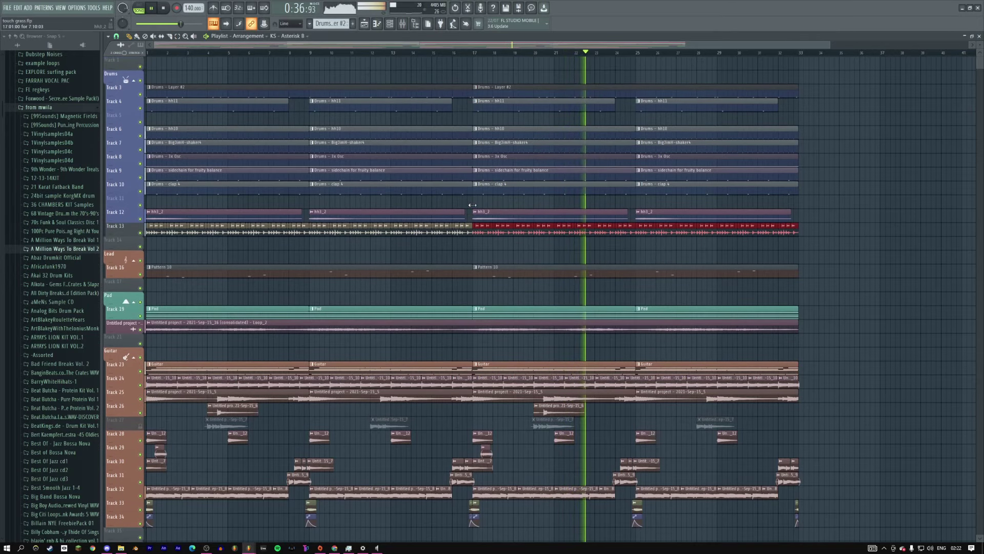
Step: Adjust the pitch shift of the KS - Asterisk 8 audio clip on Track 13 to about -230 cents
double_click(391, 230)
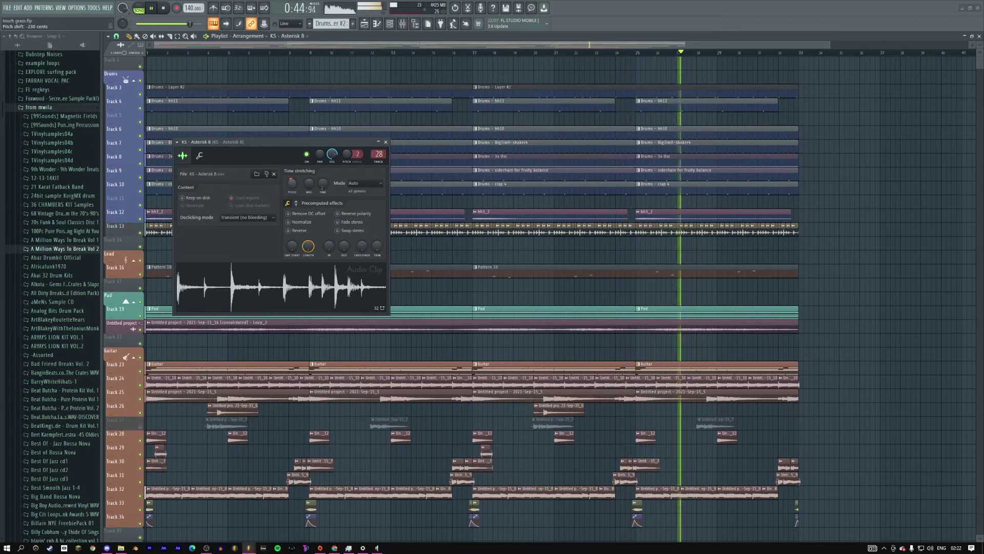
click(386, 142)
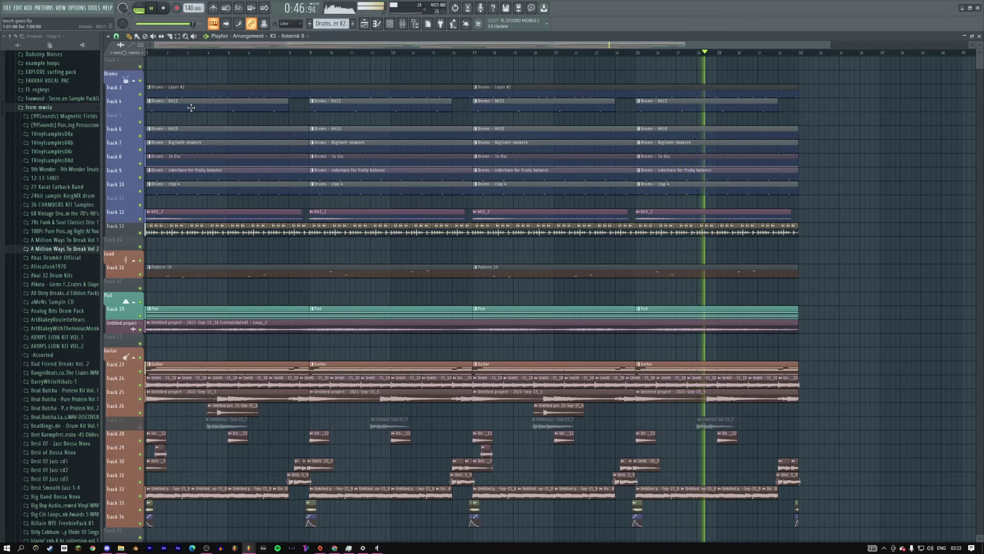
Step: Load Fruity Parametric EQ 2 into slot 3 of the mixer track used by the clap 4 channel
double_click(199, 184)
key(F6)
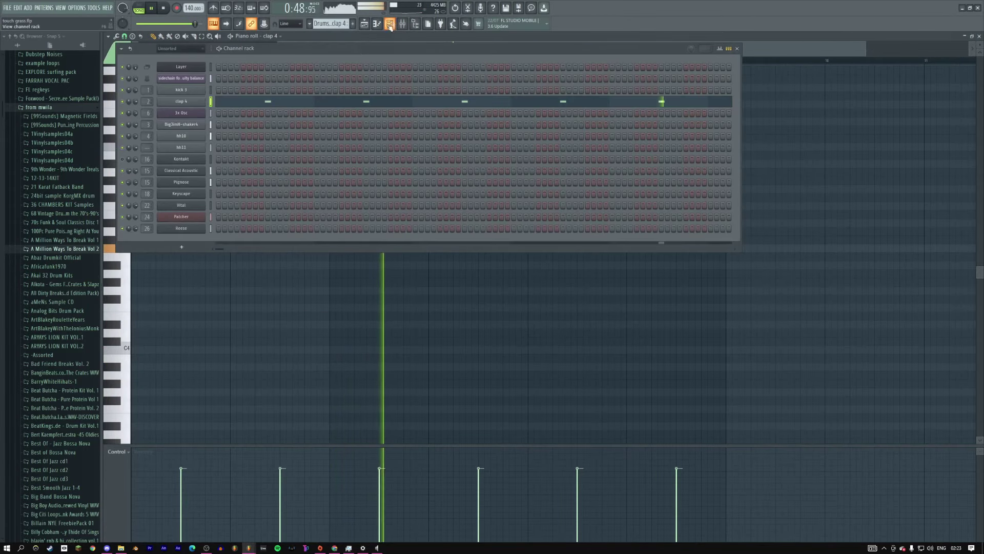
click(184, 102)
key(F9)
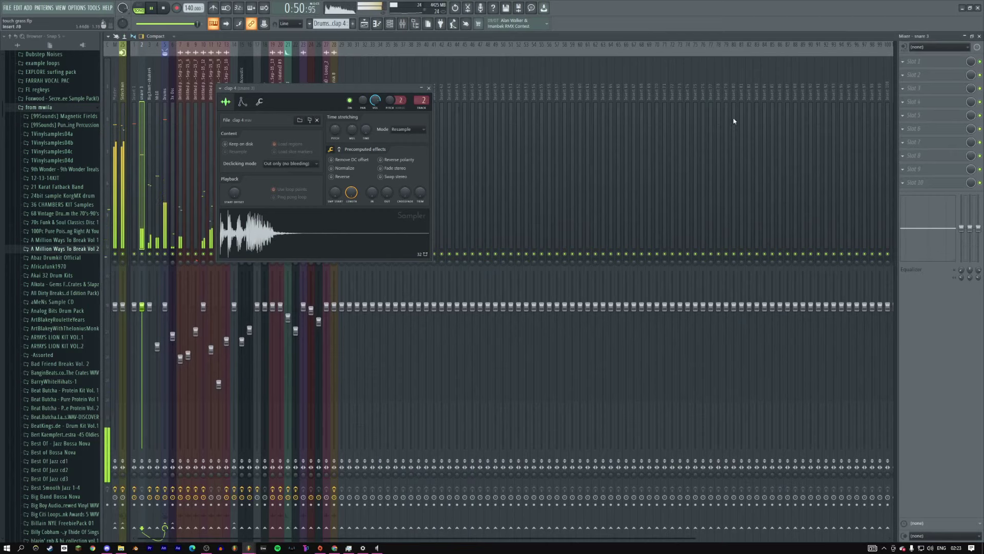
click(934, 86)
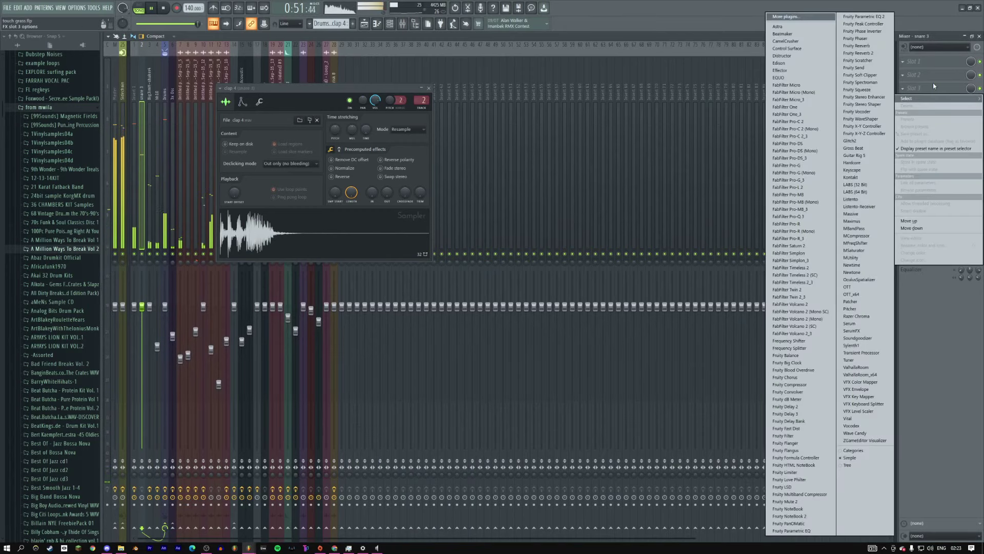
click(865, 17)
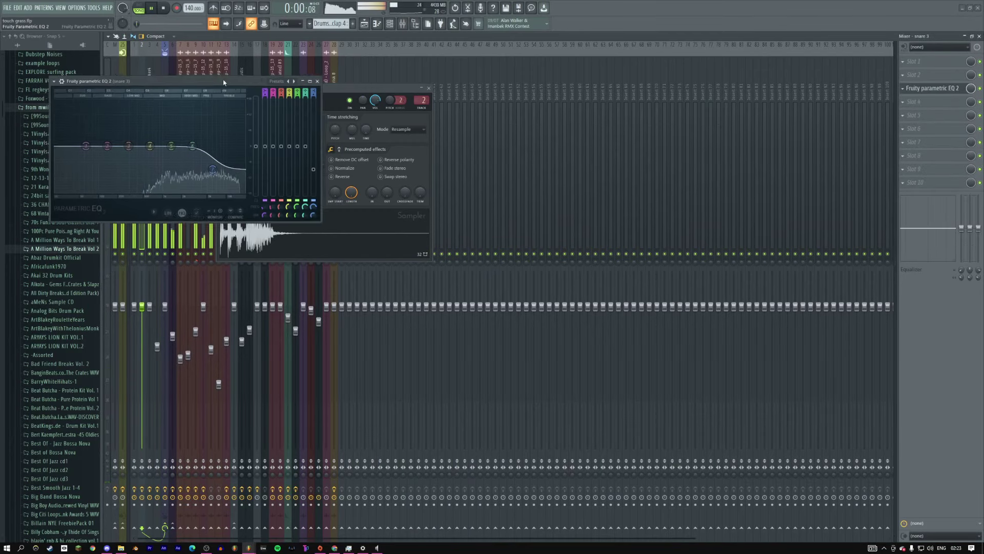
Step: Shape the clap's EQ with a band 6 boost, a Steep 4 high-pass on band 1 and a slight band 7 high cut
drag(224, 82, 489, 134)
drag(458, 198, 457, 187)
right_click(351, 199)
mouse_move(364, 226)
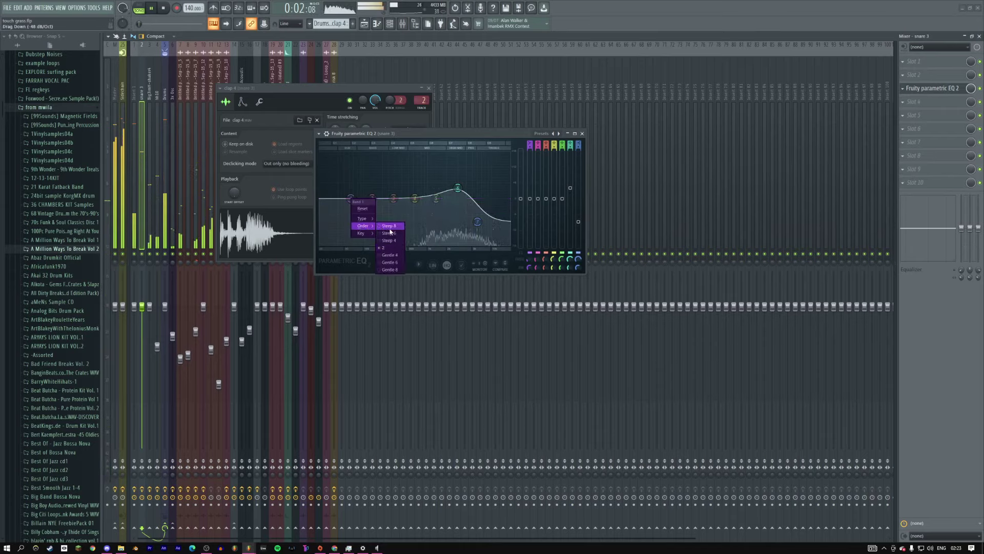
click(389, 241)
drag(351, 199, 413, 198)
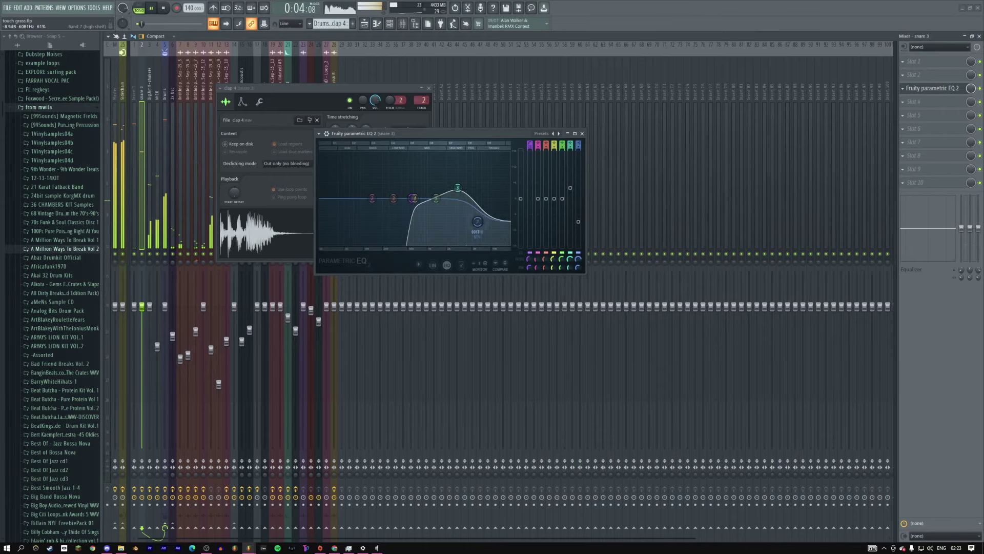
drag(478, 222, 481, 198)
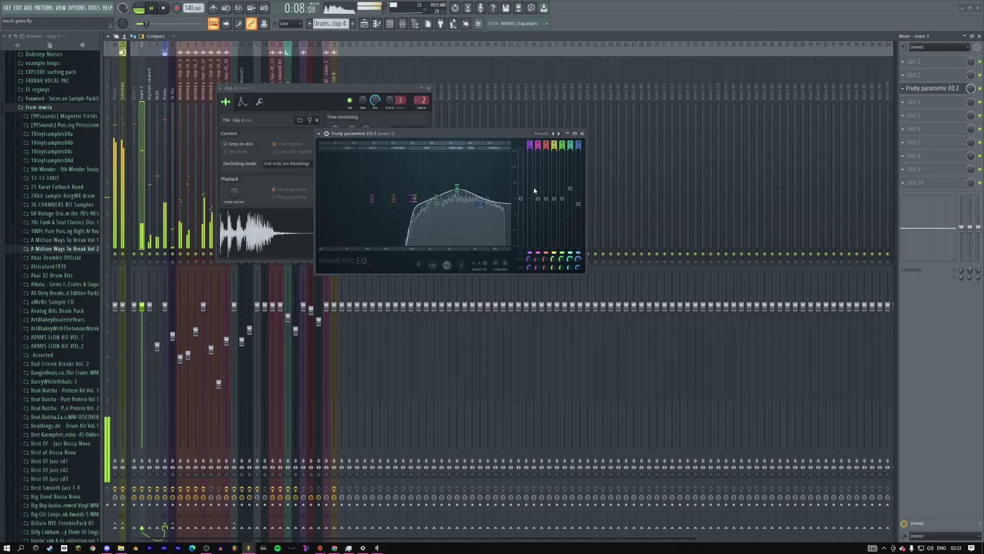
click(582, 133)
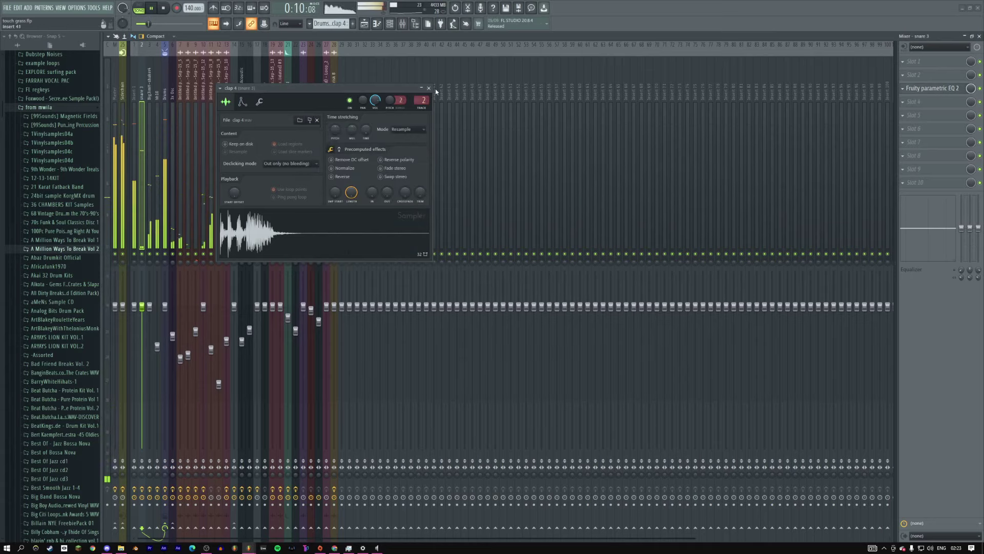
click(429, 88)
Step: Insert 16 bars of empty space at the start of the playlist, shifting the whole arrangement to bar 17
click(364, 24)
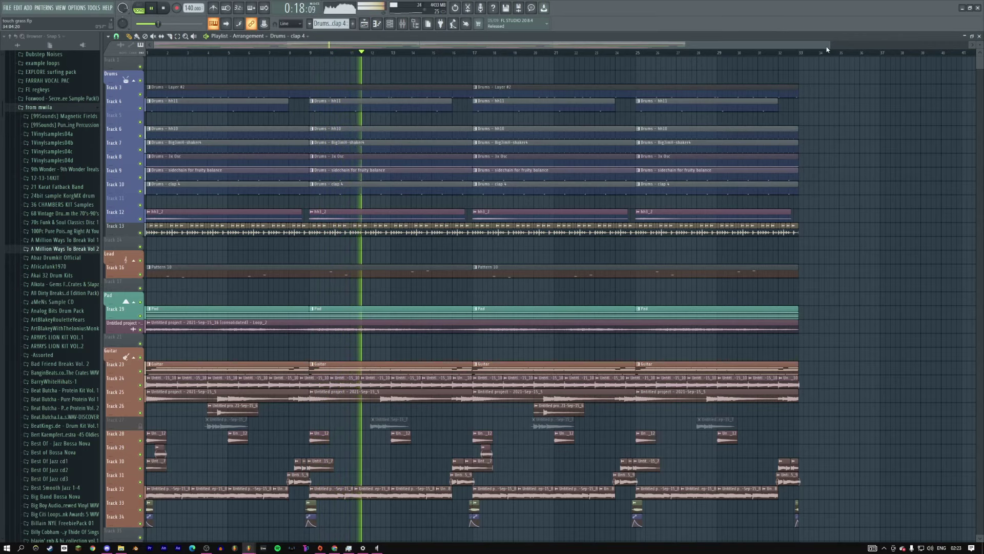
scroll(827, 49, down, 2)
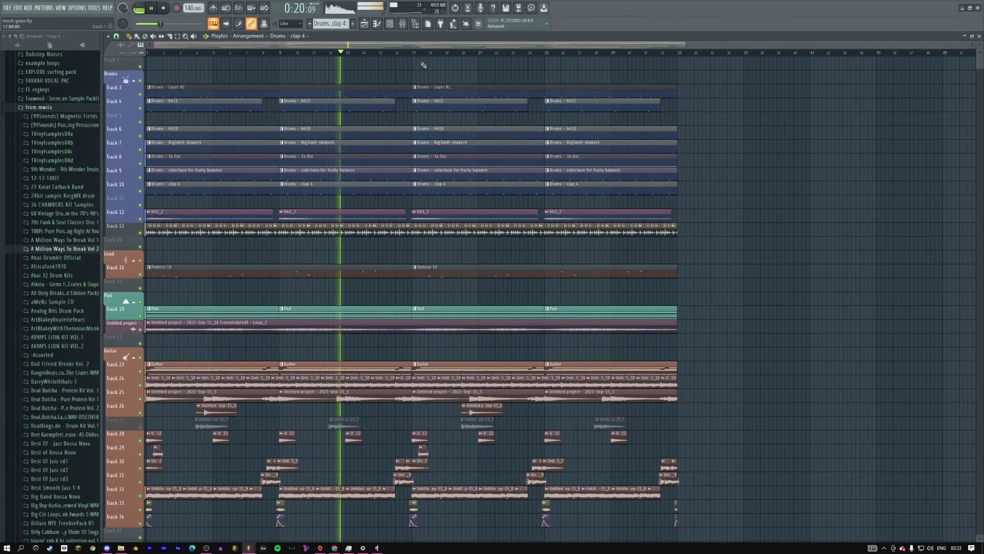
drag(413, 52, 59, 55)
key(ctrl+Insert)
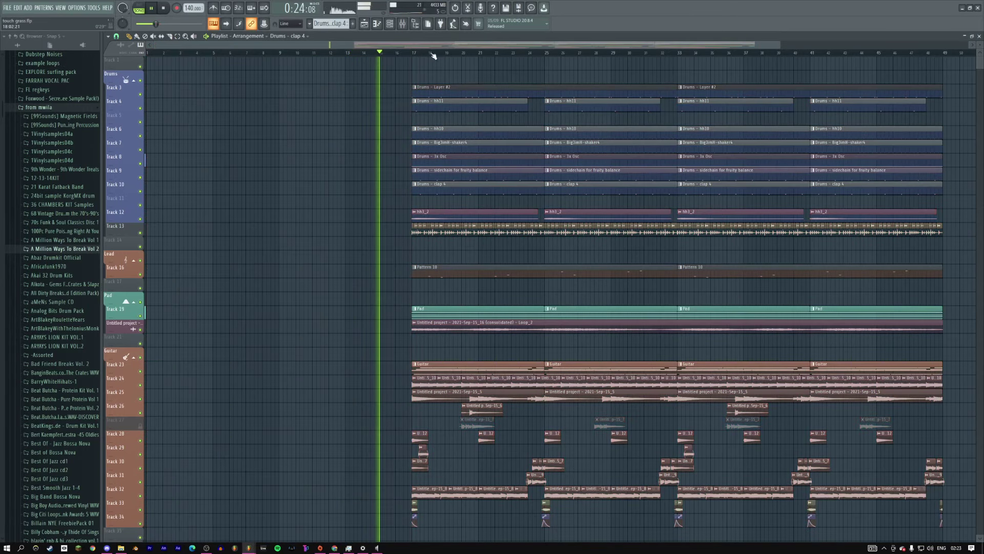
Step: Copy the first two Pad clips and the consolidated Loop_2 audio clip to bar 1 as an intro
drag(413, 306, 367, 318)
right_click(411, 339)
click(415, 349)
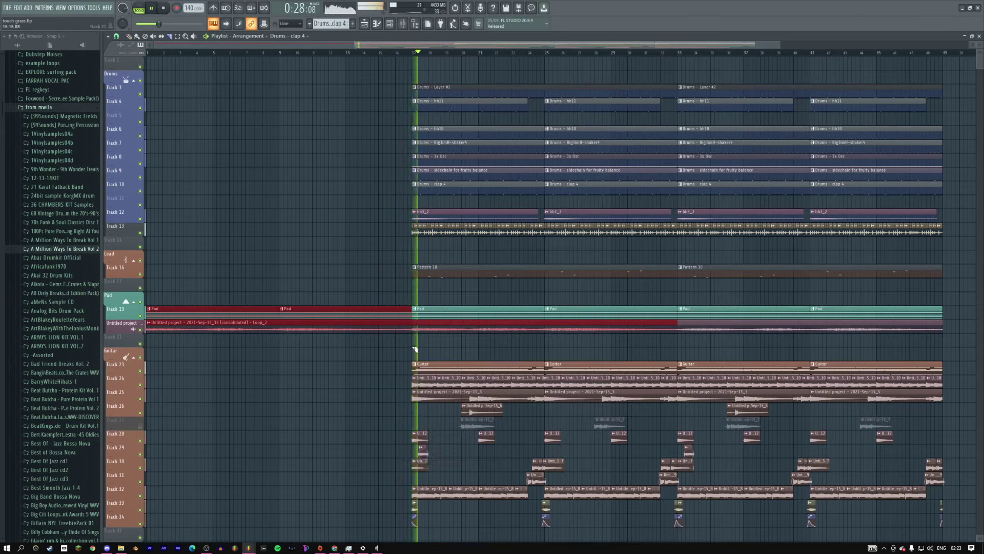
Step: Copy the Piano clips from bars 17 to 32 to bar 1 as part of the intro
right_click(417, 351)
click(426, 353)
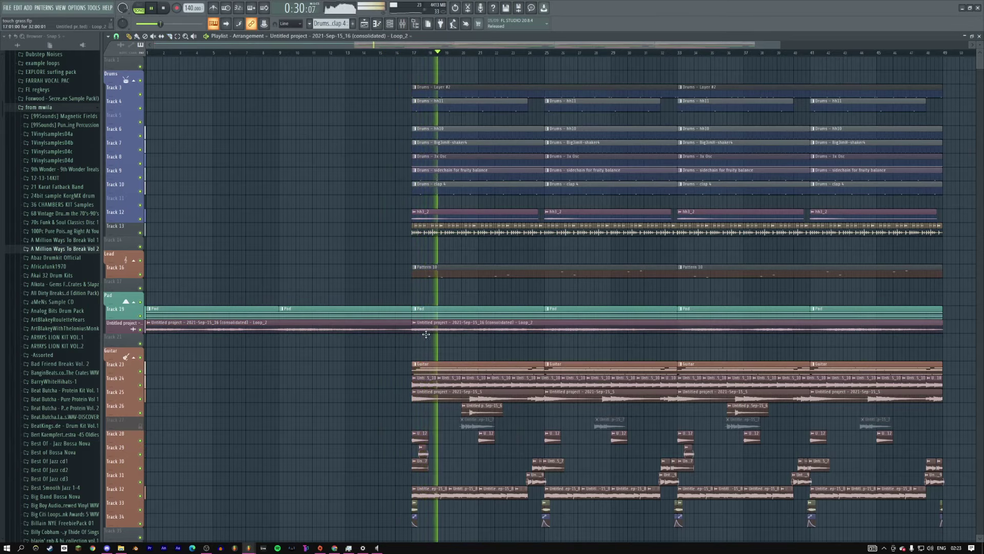
drag(425, 349, 433, 320)
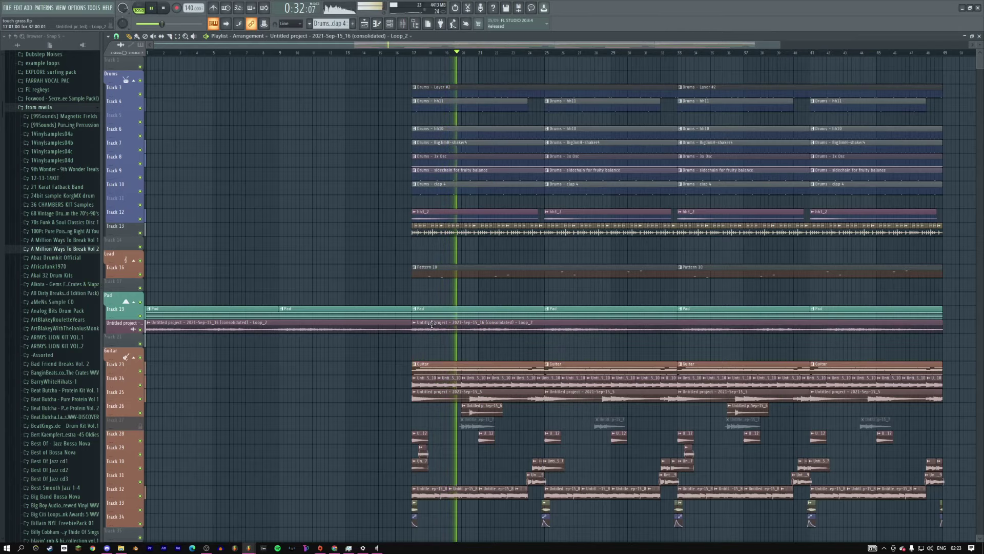
scroll(434, 320, down, 2)
scroll(434, 320, down, 8)
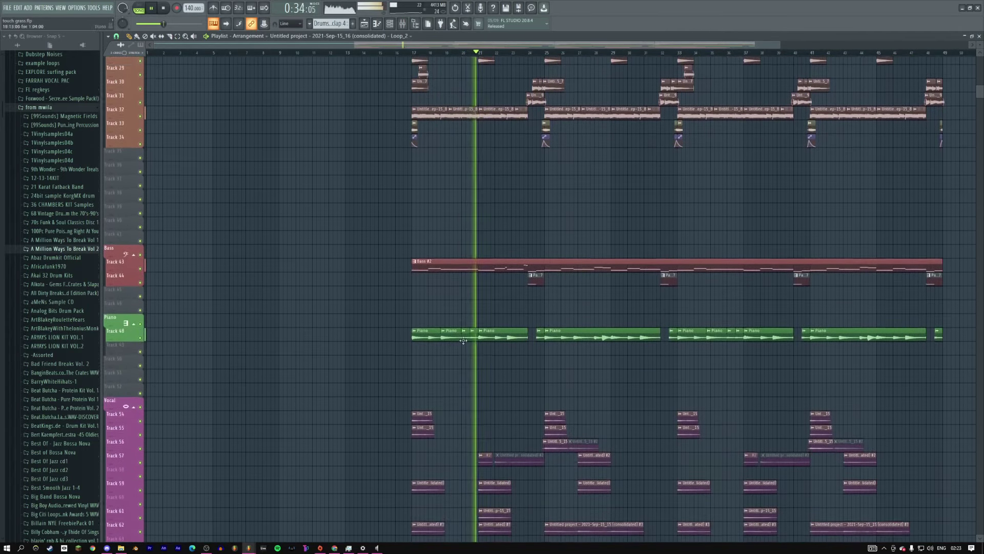
drag(421, 316, 672, 317)
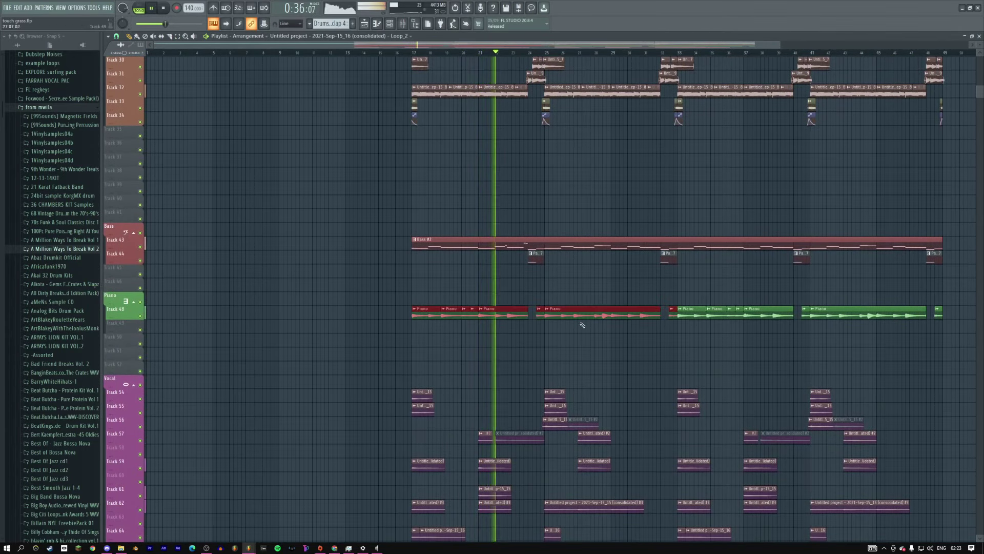
drag(426, 316, 160, 316)
click(269, 314)
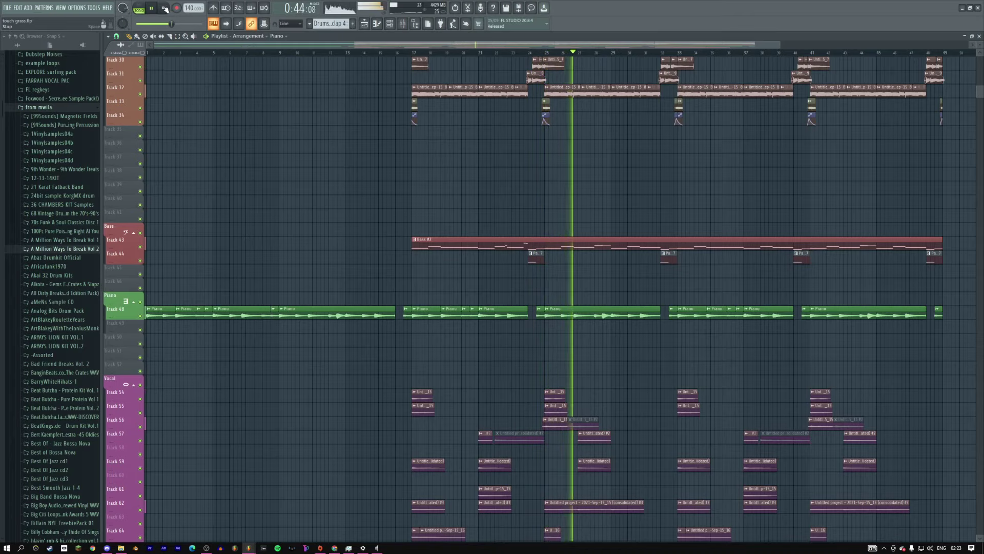
Step: Replace the second half of the piano intro with a duplicate of its first eight bars, placed at bar 9
right_click(305, 316)
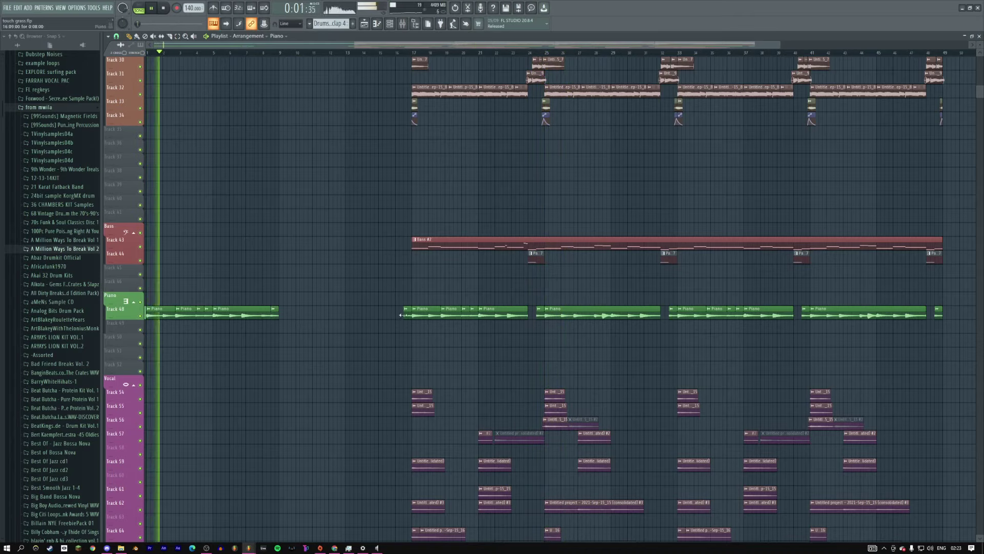
drag(296, 307, 149, 312)
key(ctrl+b)
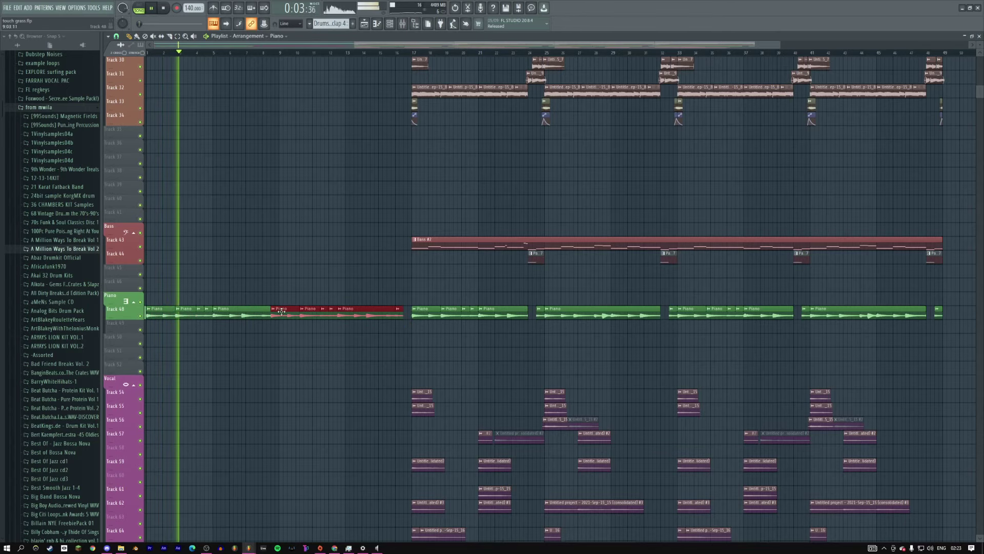
scroll(352, 290, down, 5)
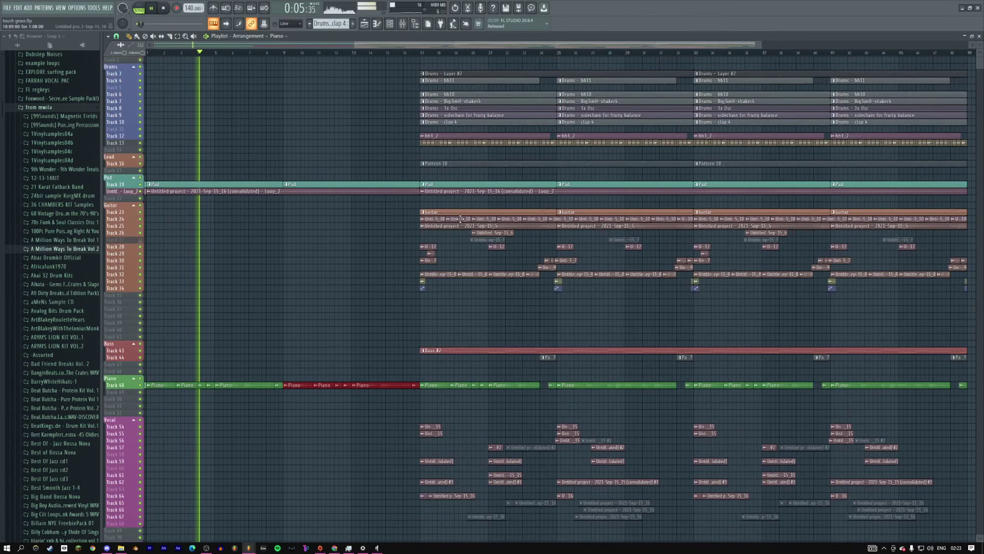
Step: Copy the first eight bars of the Track 13 break and the first hh3_2 clip from bar 17 to bar 9
scroll(734, 73, up, 2)
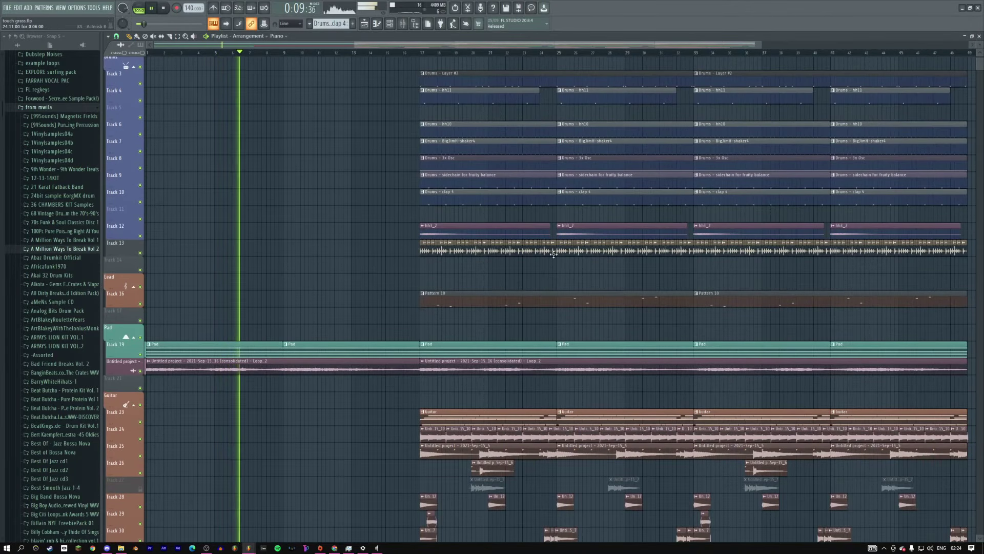
click(425, 256)
drag(425, 256, 287, 256)
drag(467, 226, 329, 225)
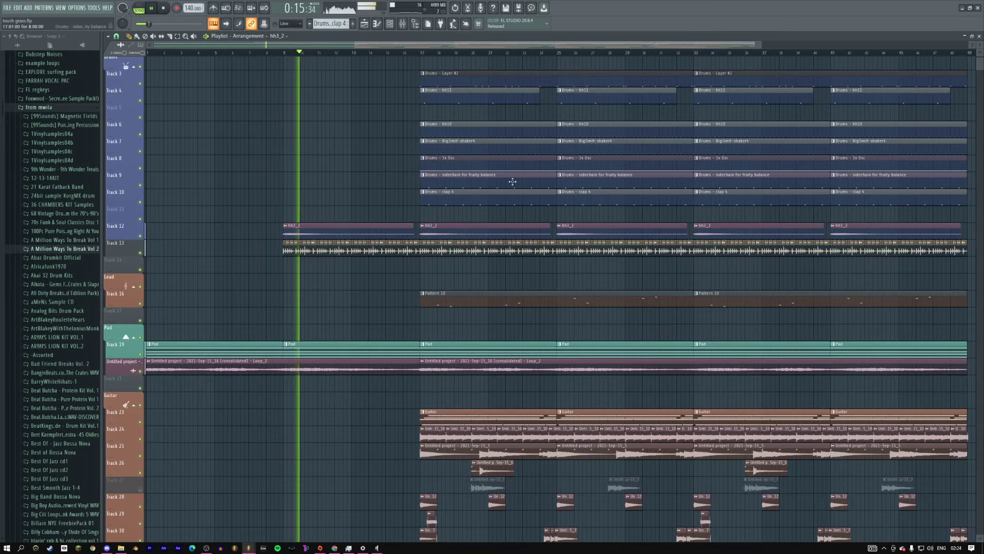
scroll(491, 118, up, 1)
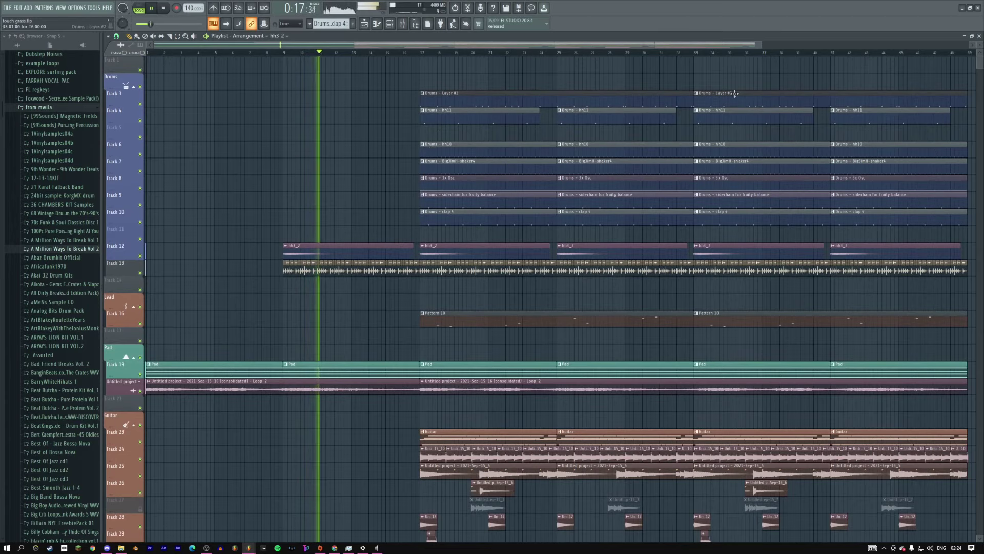
Step: Insert eight bars of empty space at the start of the playlist, shifting the whole arrangement to bar 9
drag(761, 45, 960, 67)
scroll(509, 241, down, 11)
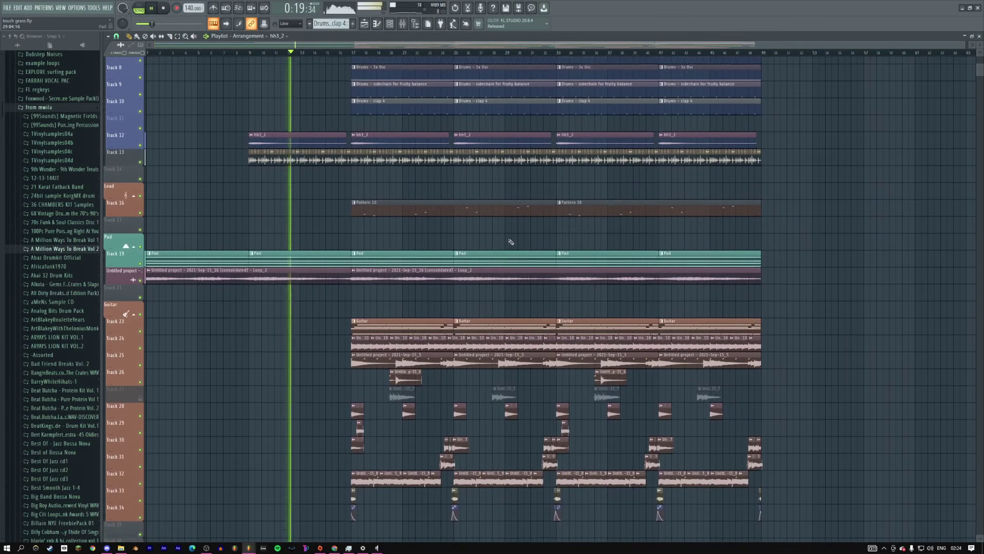
scroll(323, 235, up, 10)
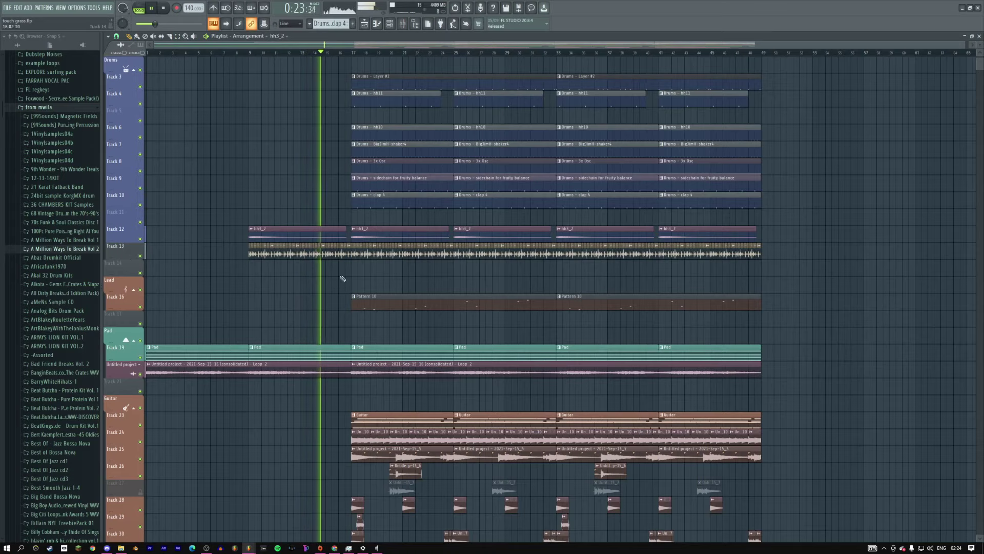
scroll(352, 328, down, 6)
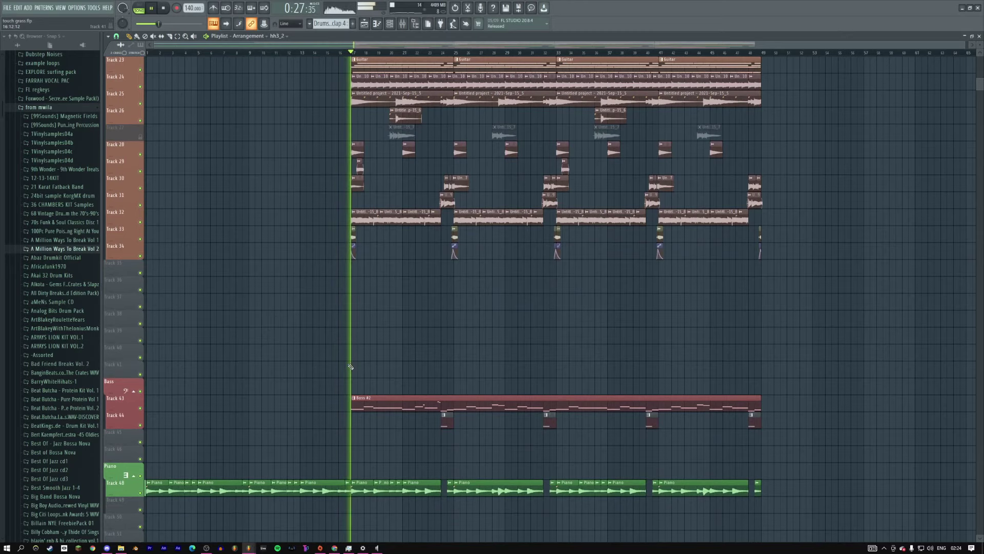
scroll(406, 351, up, 7)
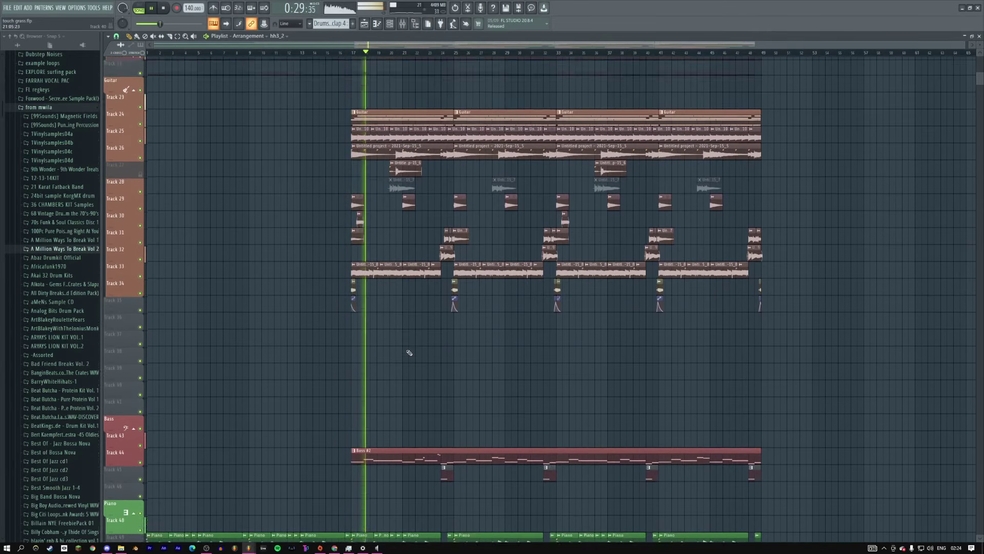
scroll(409, 353, up, 1)
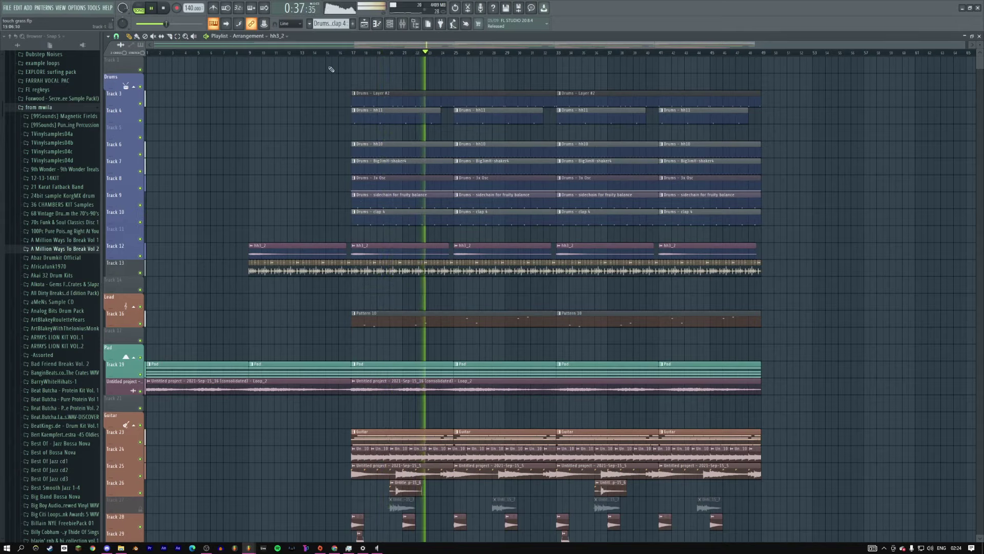
drag(251, 54, 148, 52)
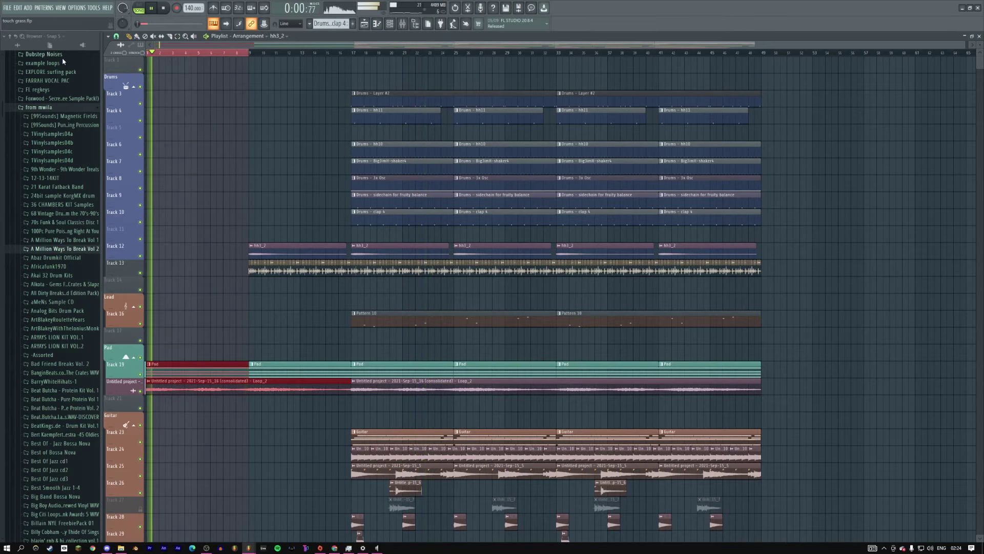
key(ctrl+a)
key(space)
key(ctrl+Insert)
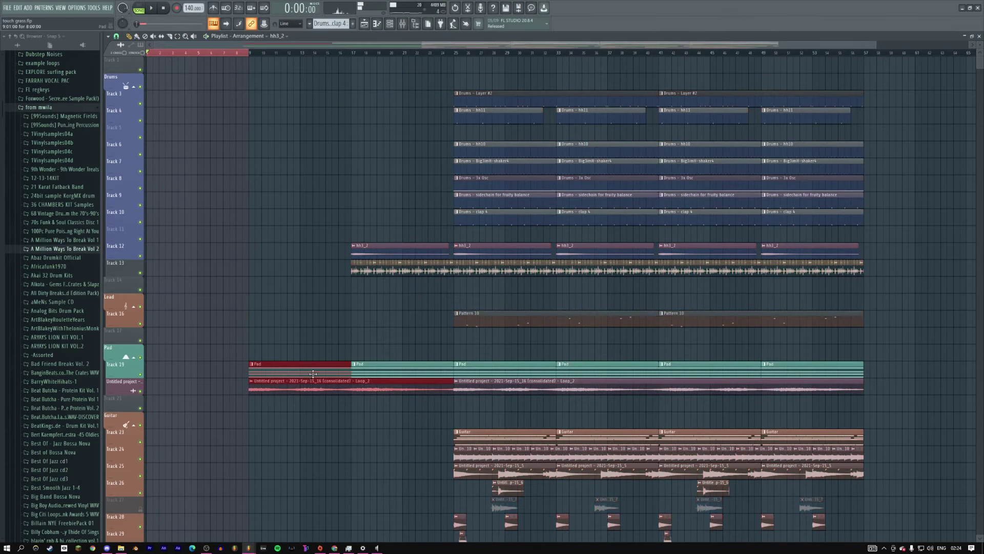
Step: Copy the first Pad and Loop_2 clips from bar 9 to bar 1, trimming the Loop_2 copy to end at bar 9
drag(312, 373, 210, 373)
right_click(250, 409)
click(248, 412)
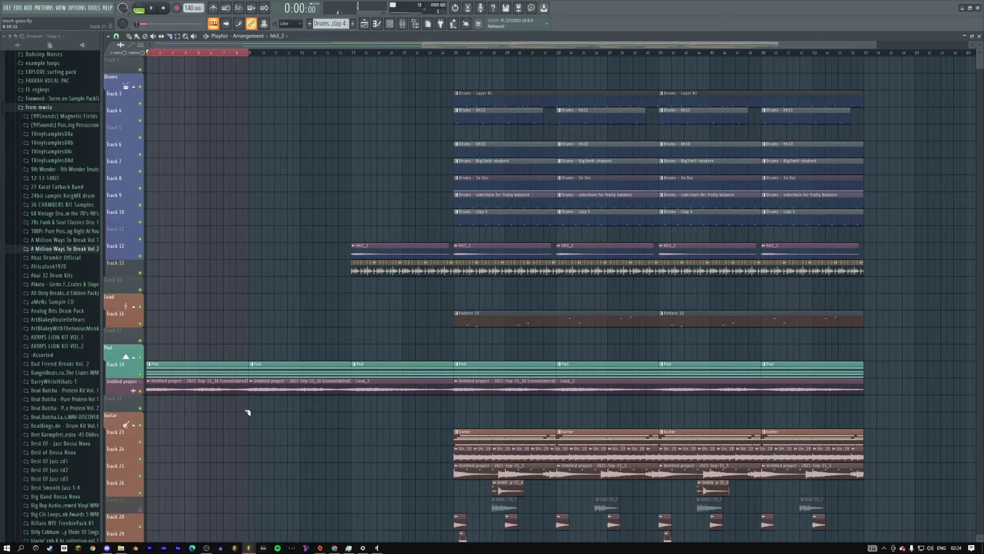
right_click(255, 396)
click(259, 404)
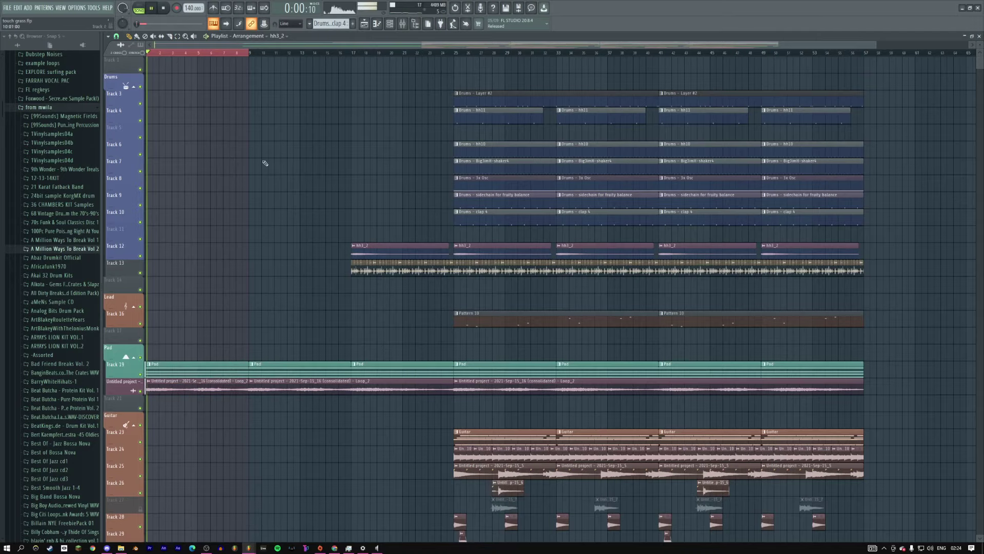
Step: Delete the Pad clip at bar 1, clear the time selection and stop playback
key(space)
right_click(190, 363)
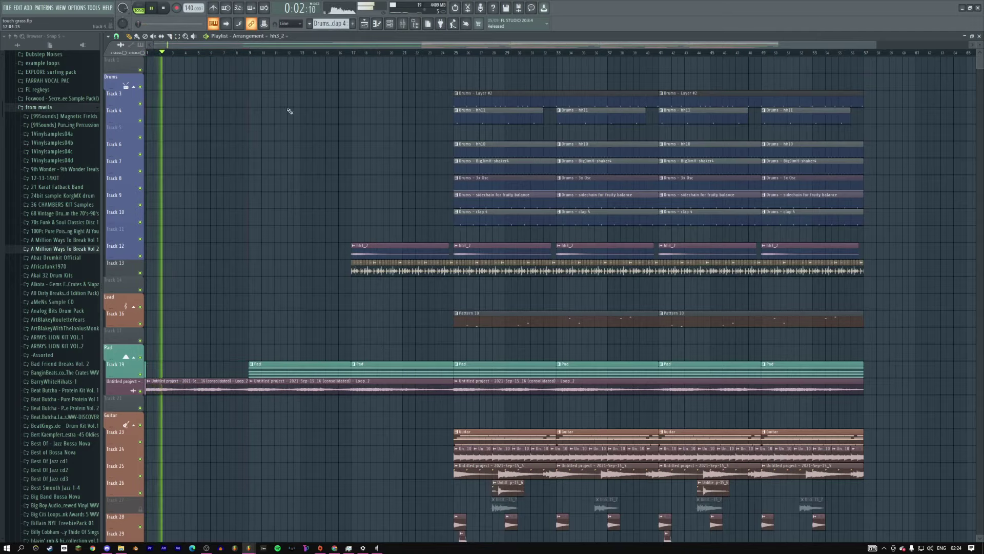
click(290, 50)
click(162, 9)
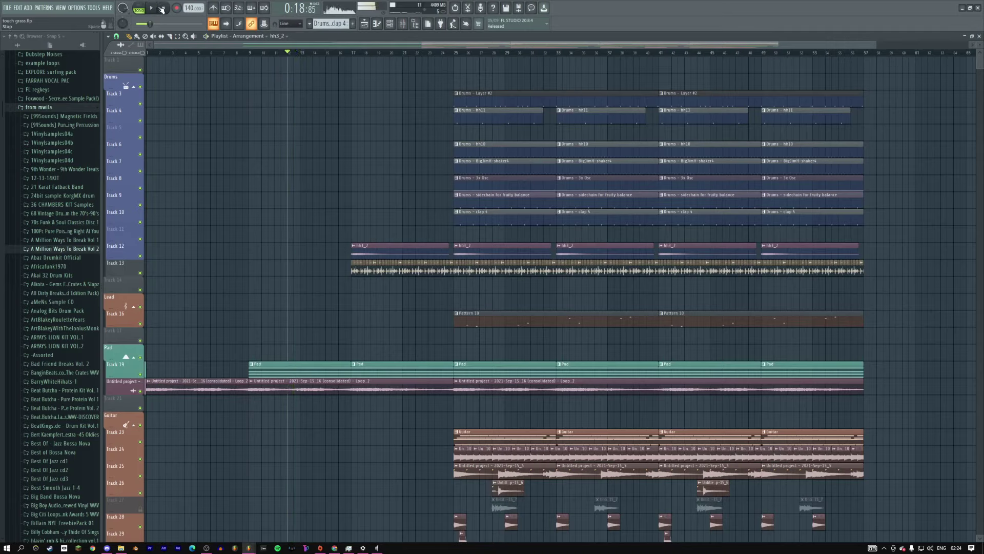
Step: Create a volume automation clip for the Loop_2 clip at bar 1 and insert two empty tracks beneath its track
right_click(150, 387)
click(272, 449)
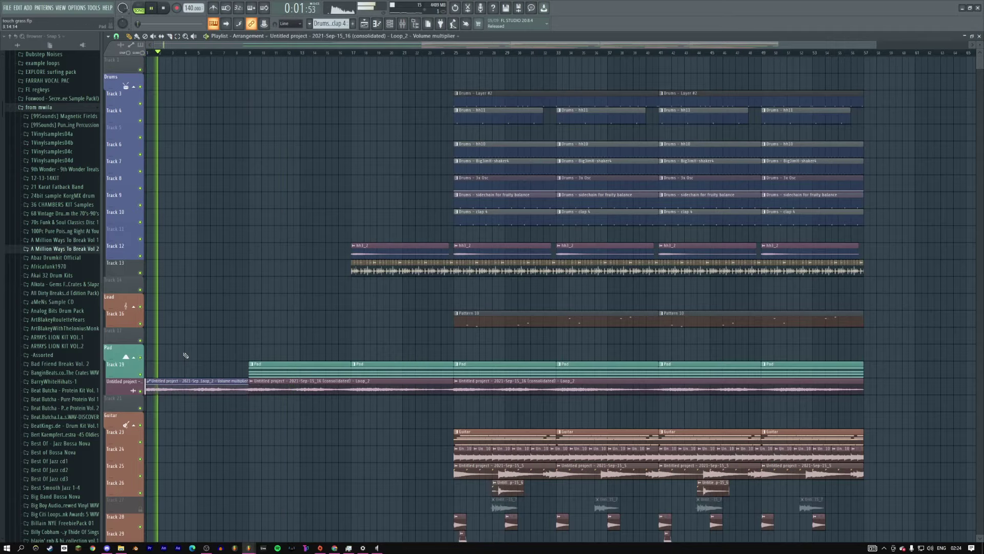
right_click(126, 402)
click(141, 506)
right_click(127, 402)
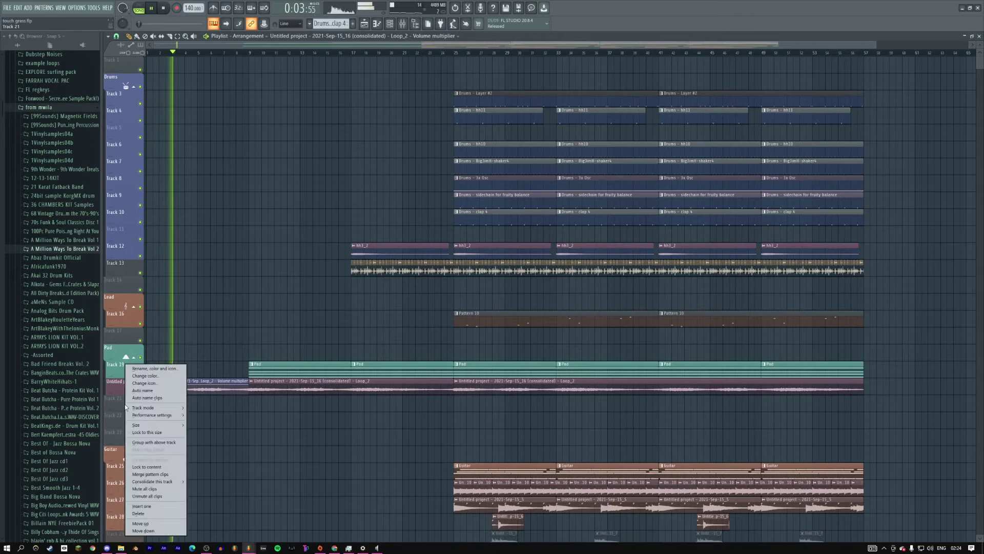
click(211, 424)
Step: Place the Loop_2 volume automation on Track 21, fading in from bar 1 to bar 9 and extending to bar 57
drag(205, 385, 866, 402)
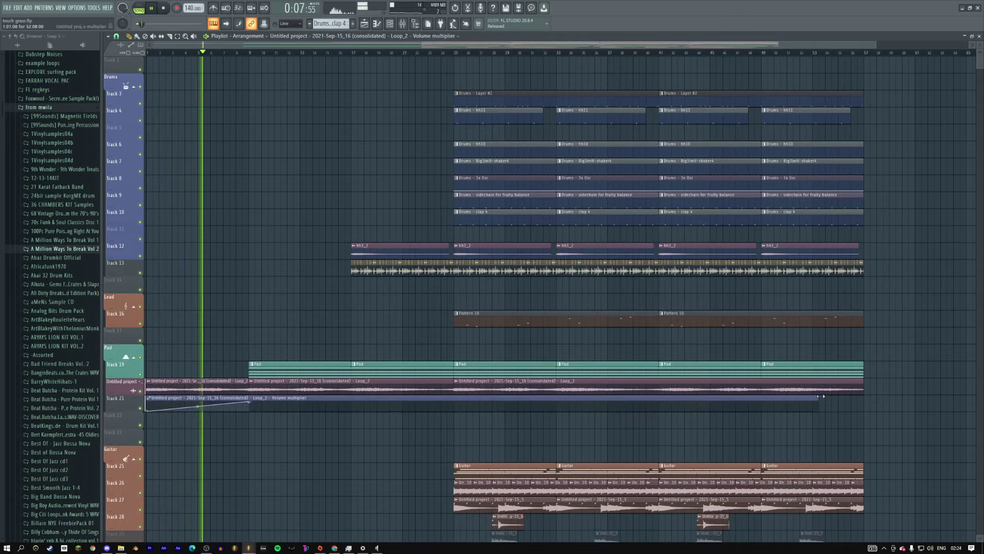
right_click(866, 402)
key(ctrl+z)
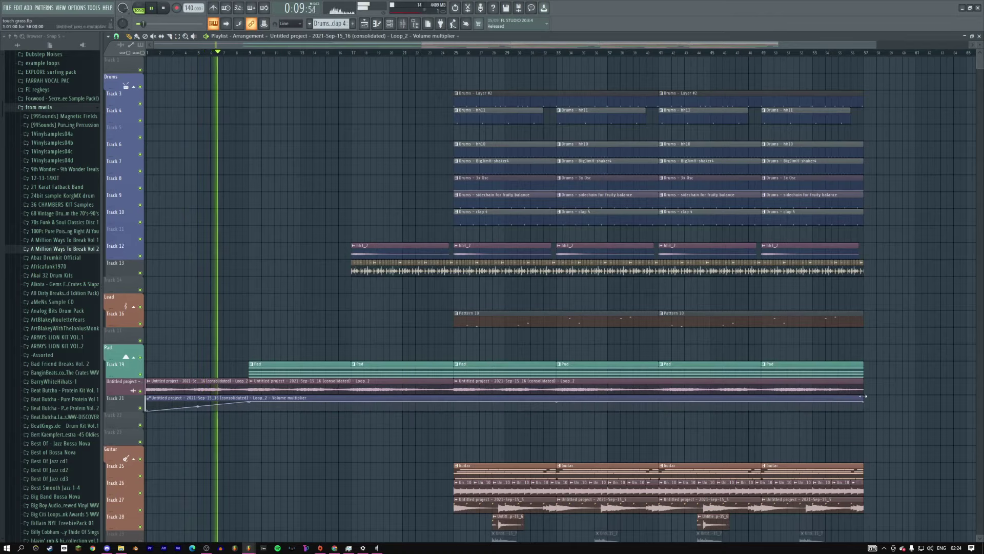
Step: Play from bar 9 and place hh3_2 clips at bar 9 on Track 12 and Track 11
click(248, 55)
scroll(345, 286, down, 10)
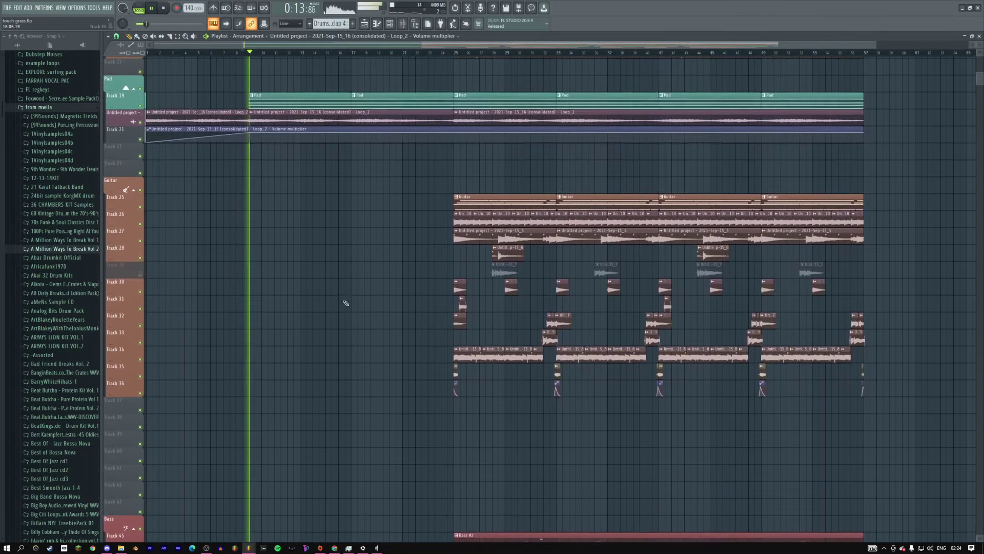
scroll(355, 300, up, 3)
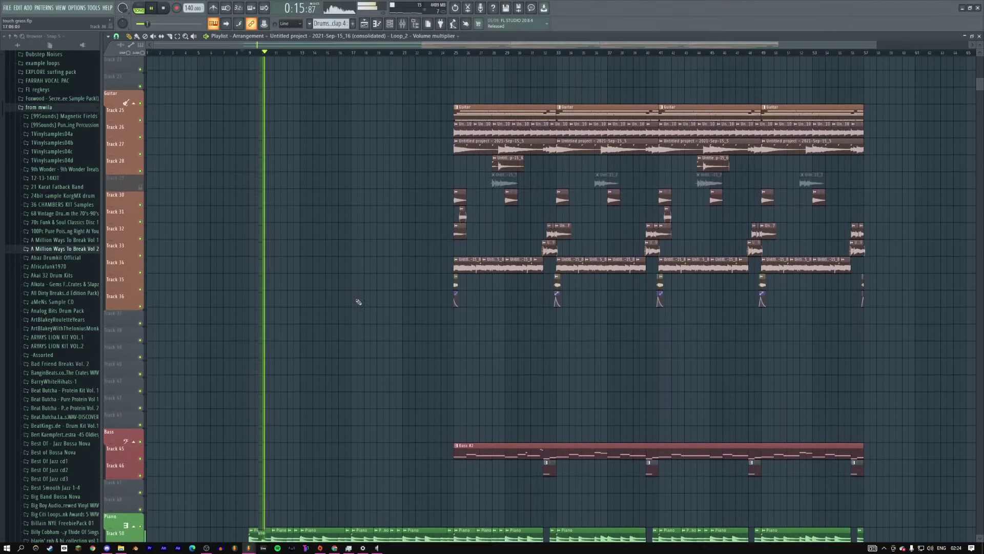
scroll(395, 263, up, 9)
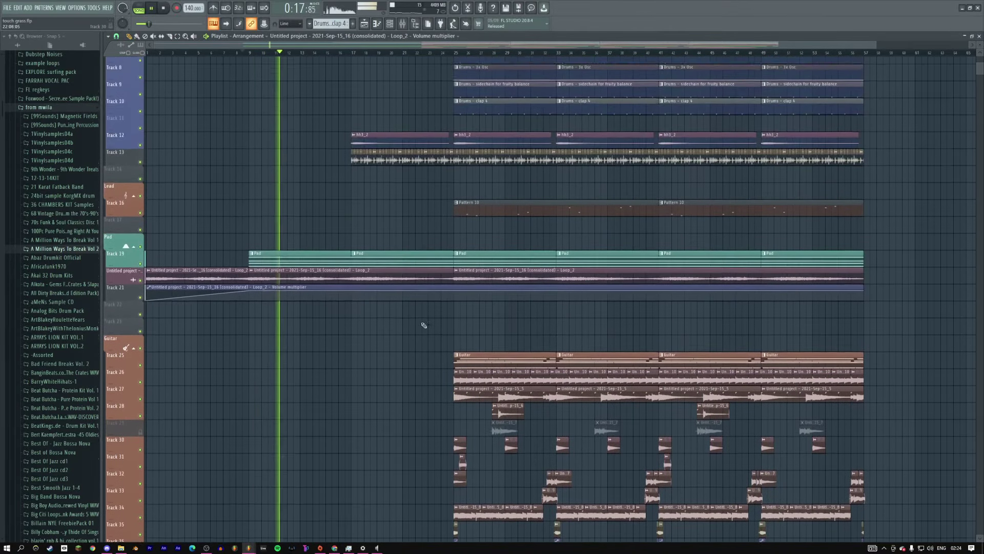
click(256, 250)
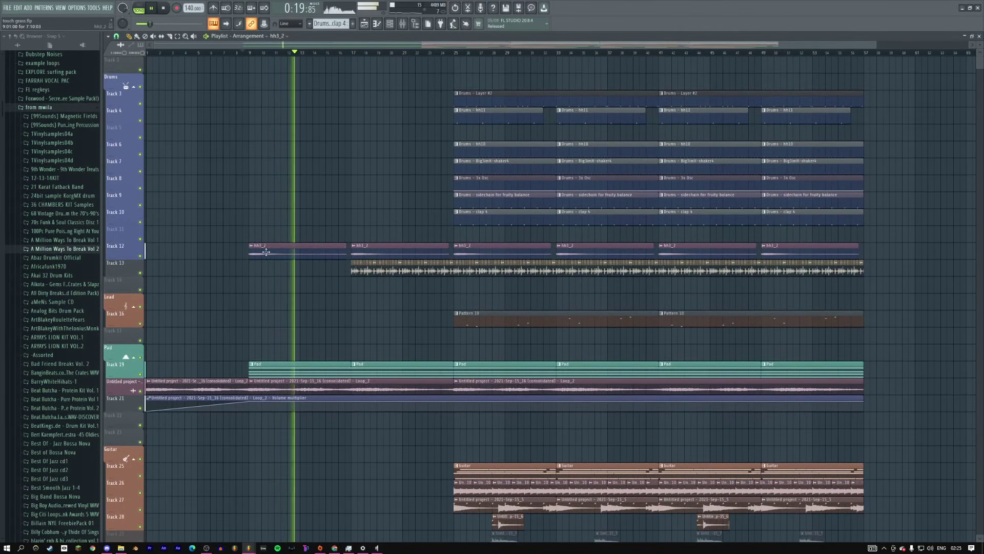
click(251, 232)
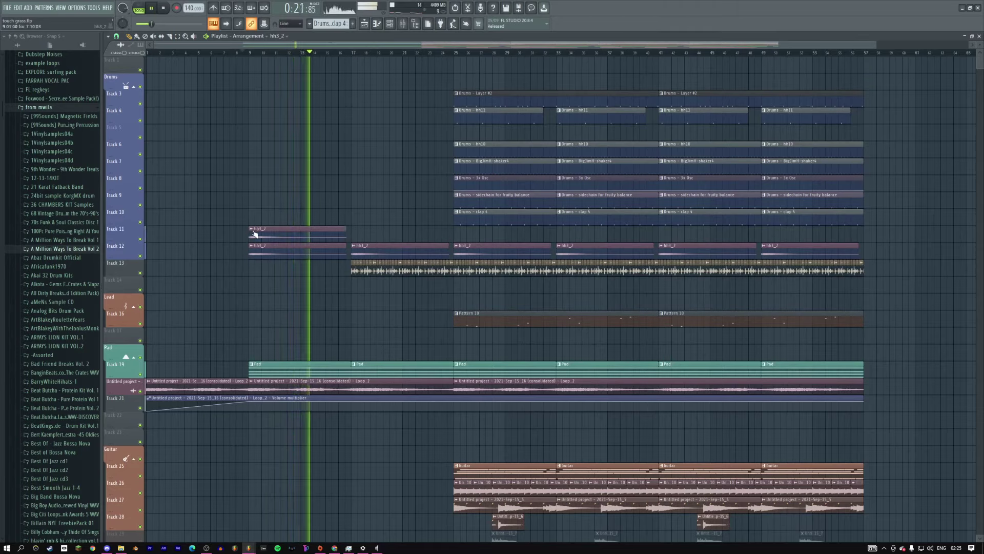
Step: Try reversing the shared hh3_2 sample from the clip at bar 9 on Track 11
double_click(253, 232)
click(154, 161)
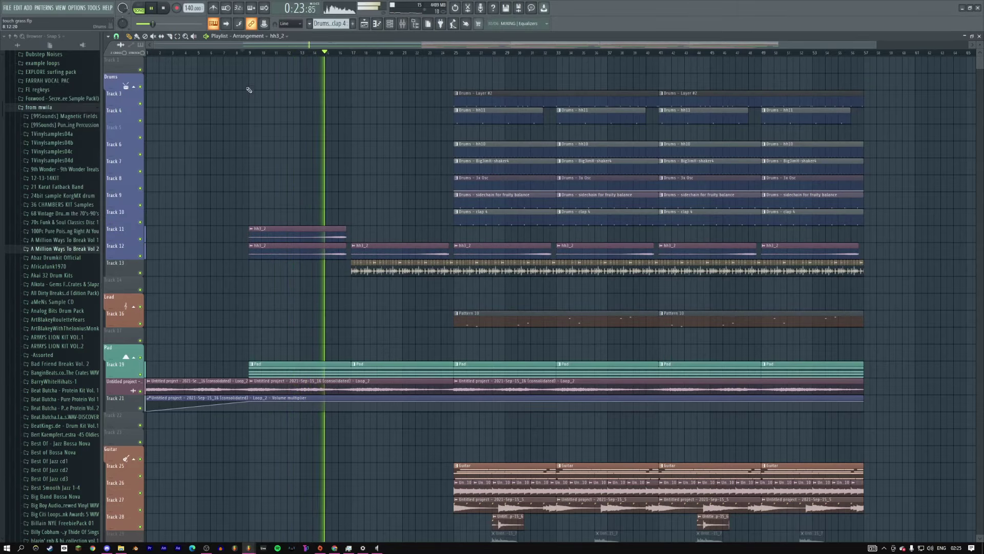
click(154, 160)
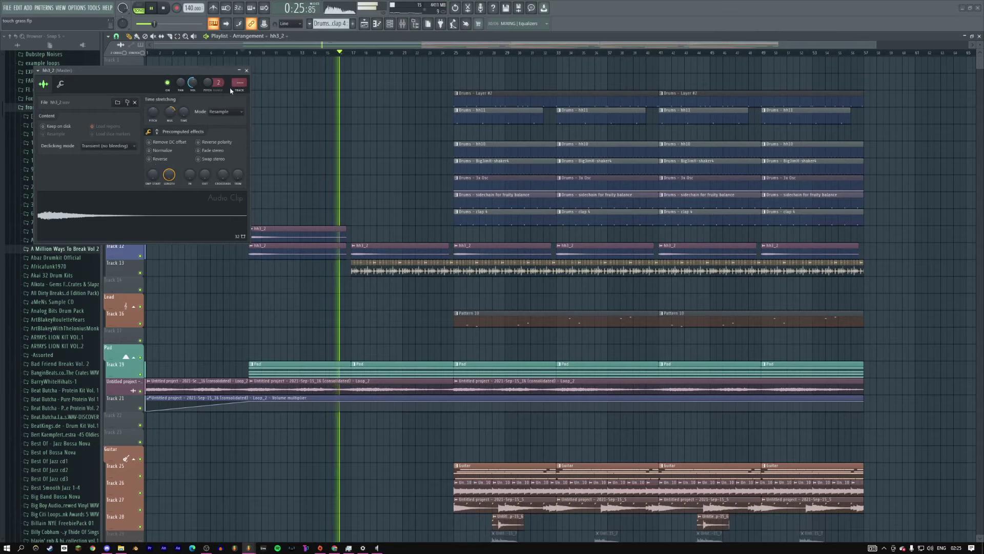
click(247, 70)
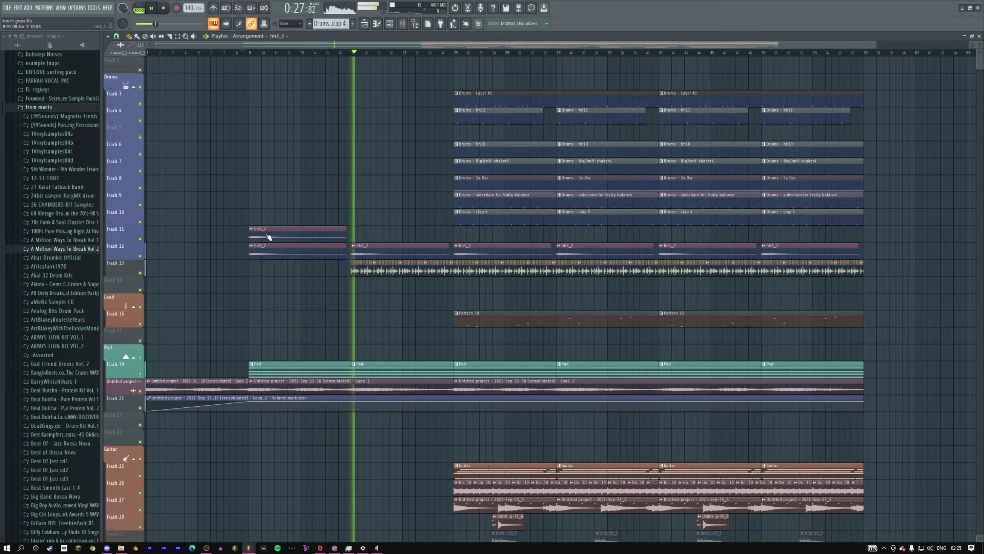
Step: Make the Track 11 hh3_2 clip unique, reverse it, and move it to Track 12 so it ends at bar 9
double_click(269, 237)
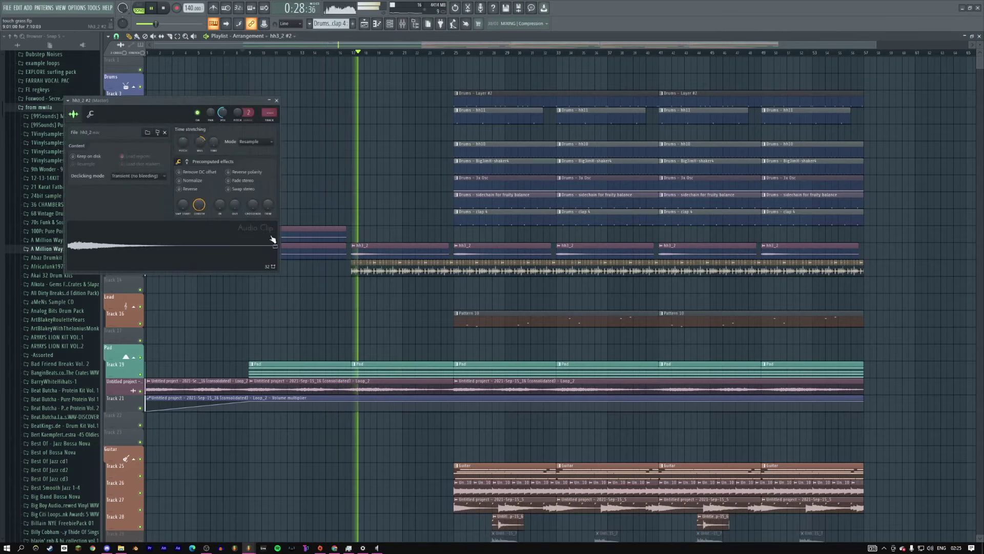
click(277, 101)
drag(318, 233, 222, 250)
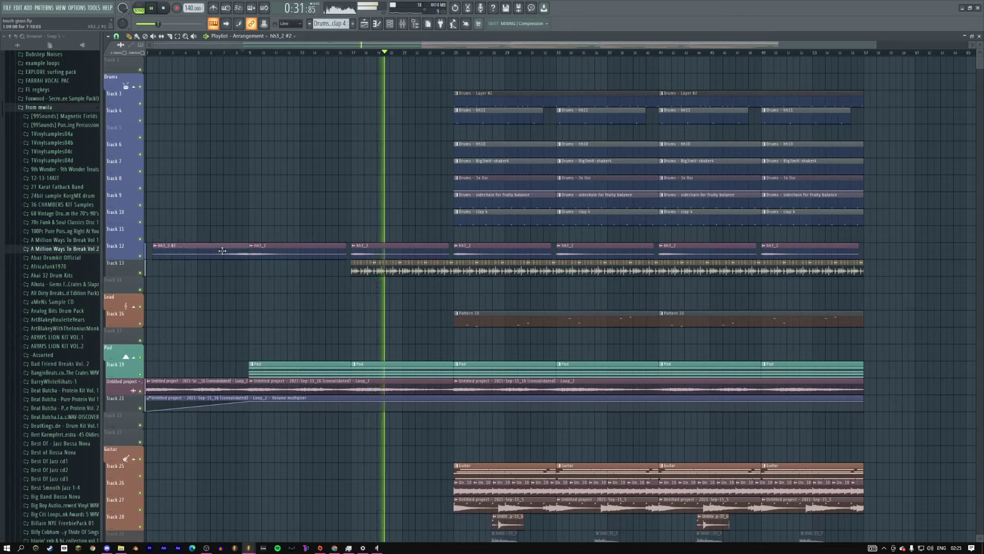
right_click(250, 228)
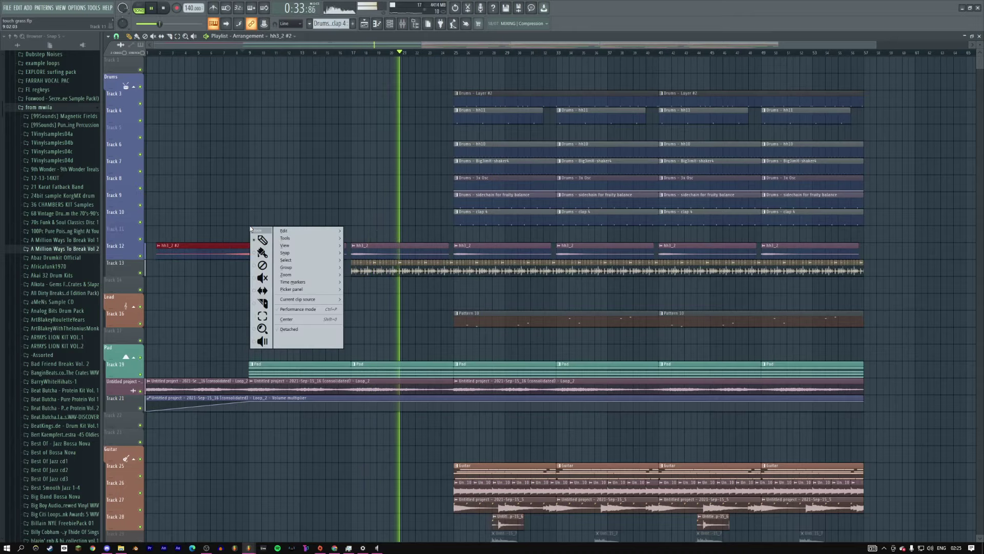
click(255, 241)
right_click(260, 229)
click(273, 242)
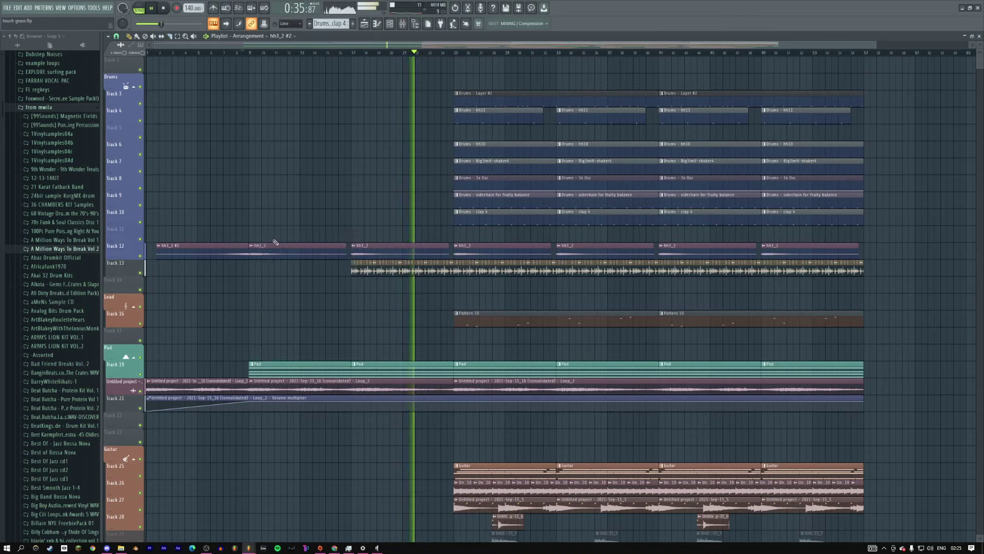
key(space)
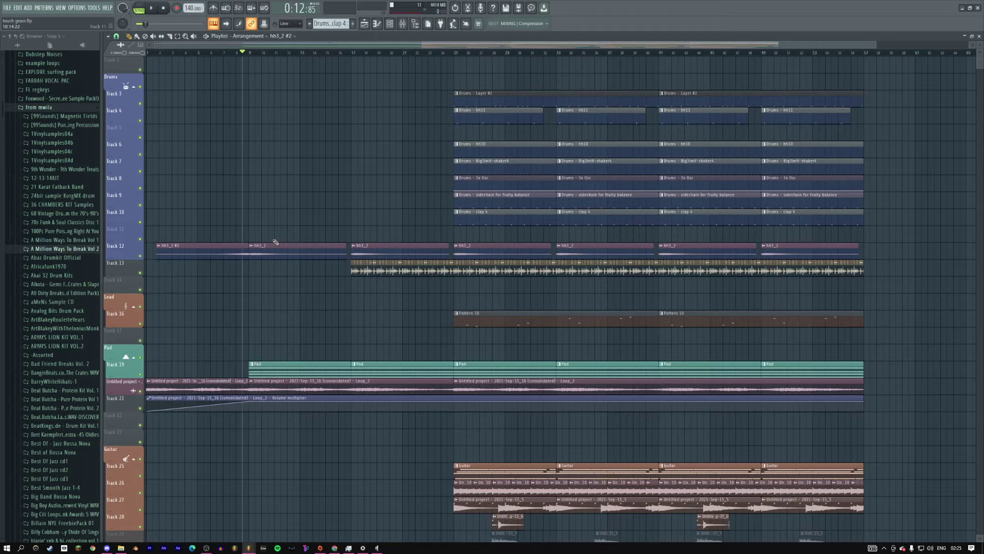
Step: Set the declicking mode to Crossfade (blending) for both the hh3_2 sample and the reversed hh3_2 #2 sample
double_click(269, 257)
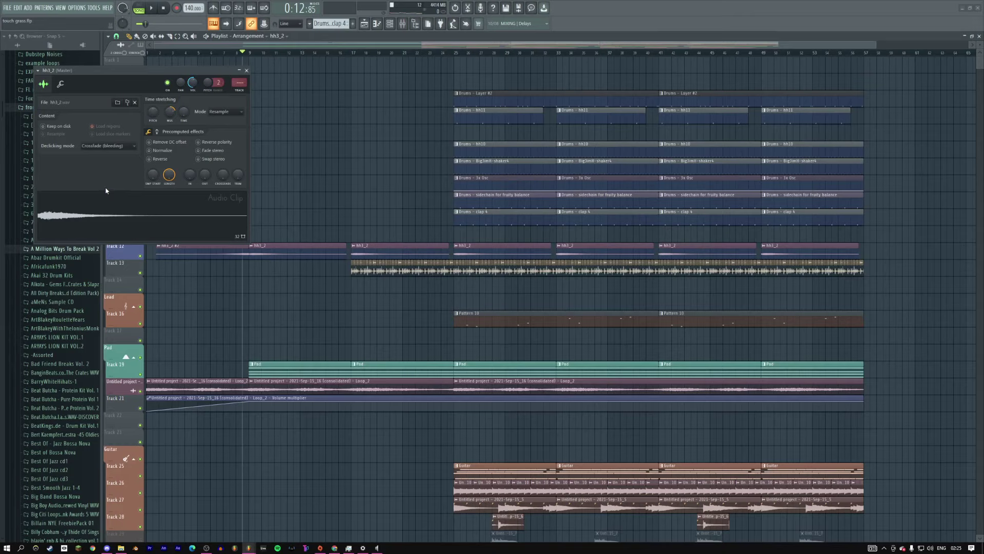
click(247, 70)
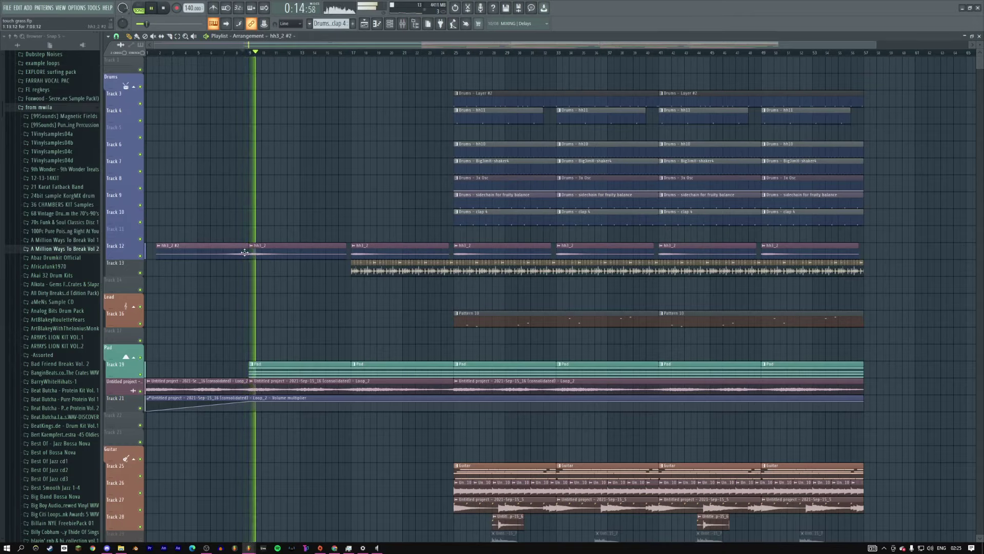
double_click(195, 247)
click(135, 176)
click(133, 221)
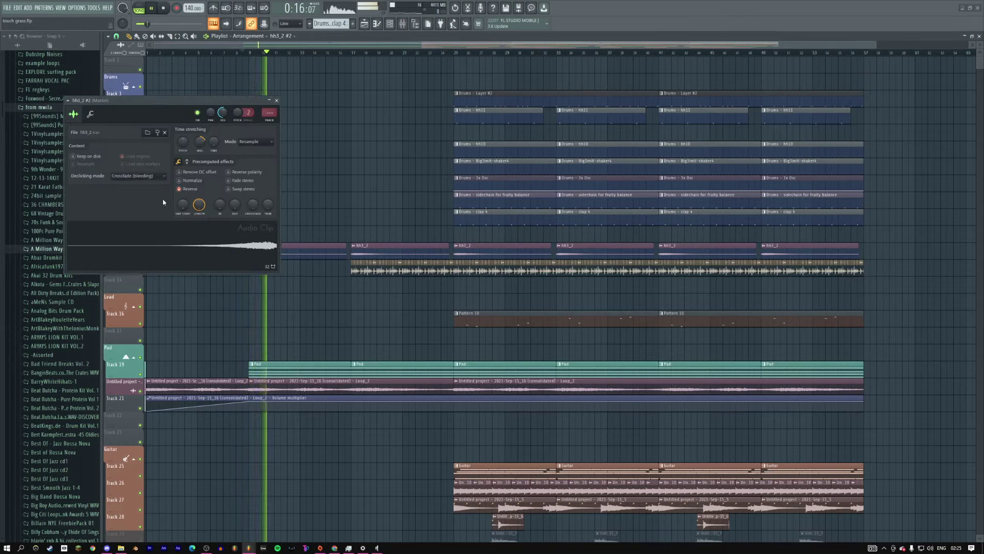
click(277, 101)
right_click(262, 180)
click(255, 253)
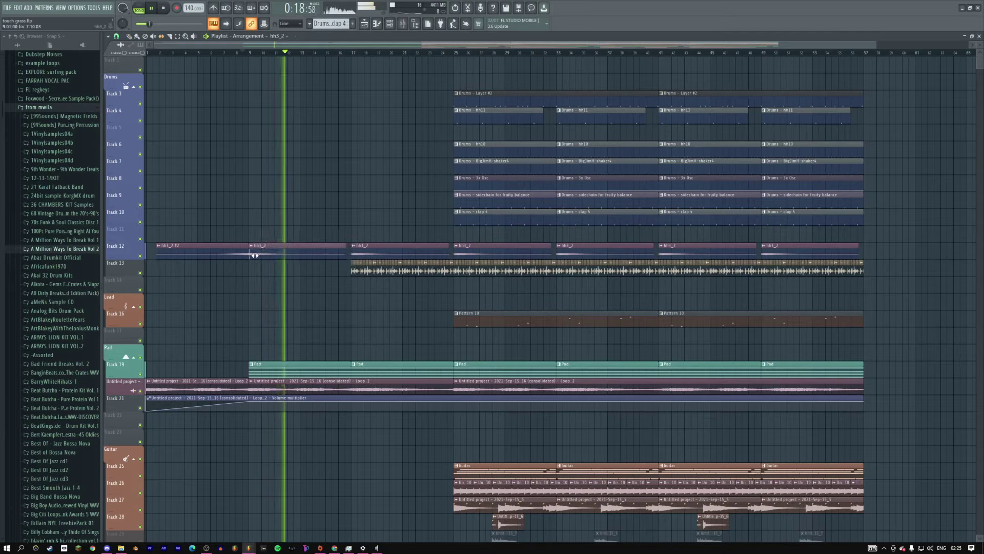
Step: Replay the hh3_2 transition from just before bar 9 and collapse the from mwila sample folder in the browser
click(240, 52)
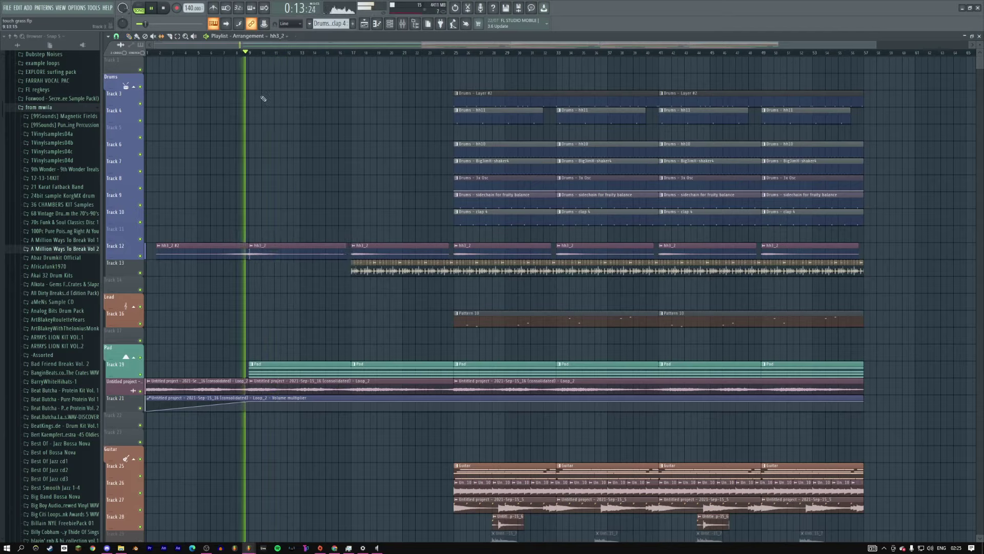
right_click(322, 207)
click(333, 219)
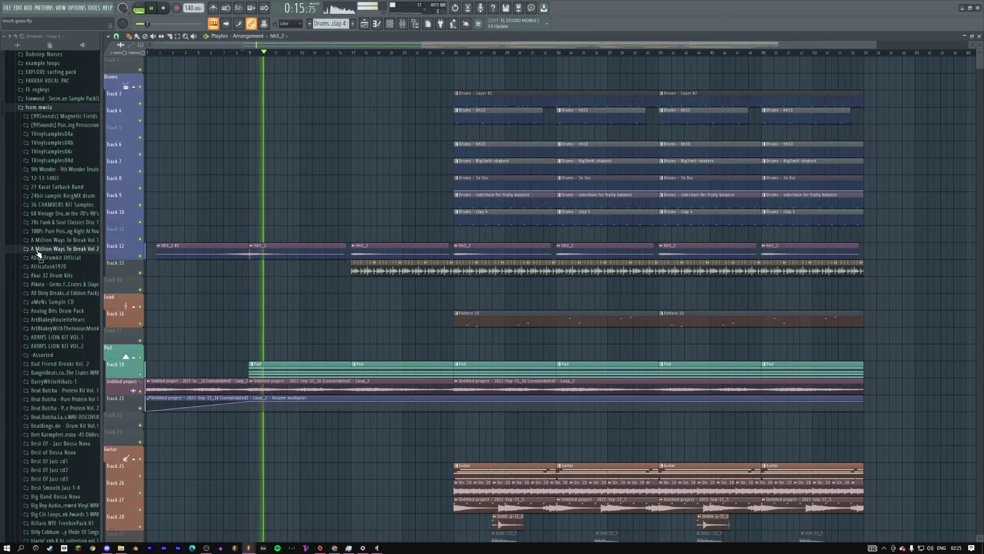
scroll(41, 266, up, 7)
click(45, 303)
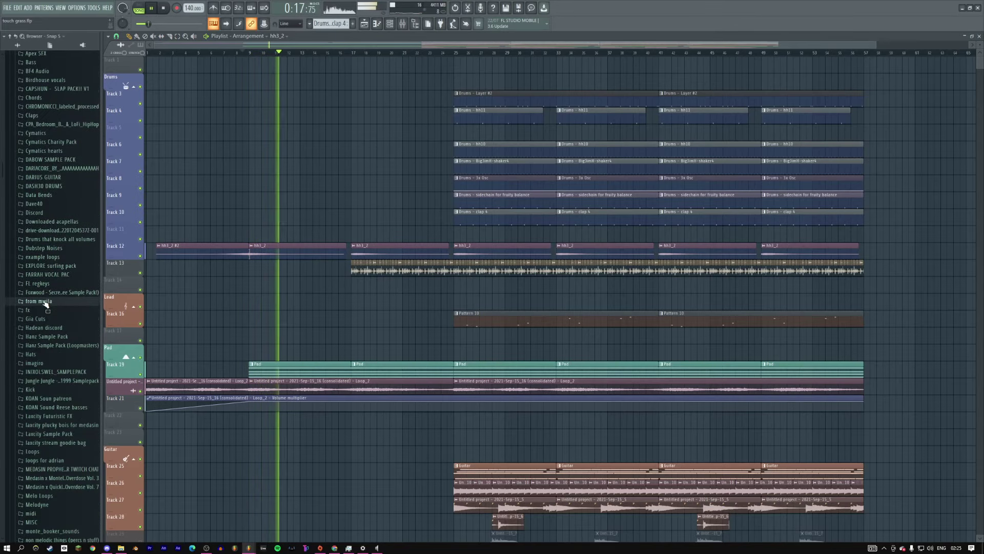
right_click(449, 307)
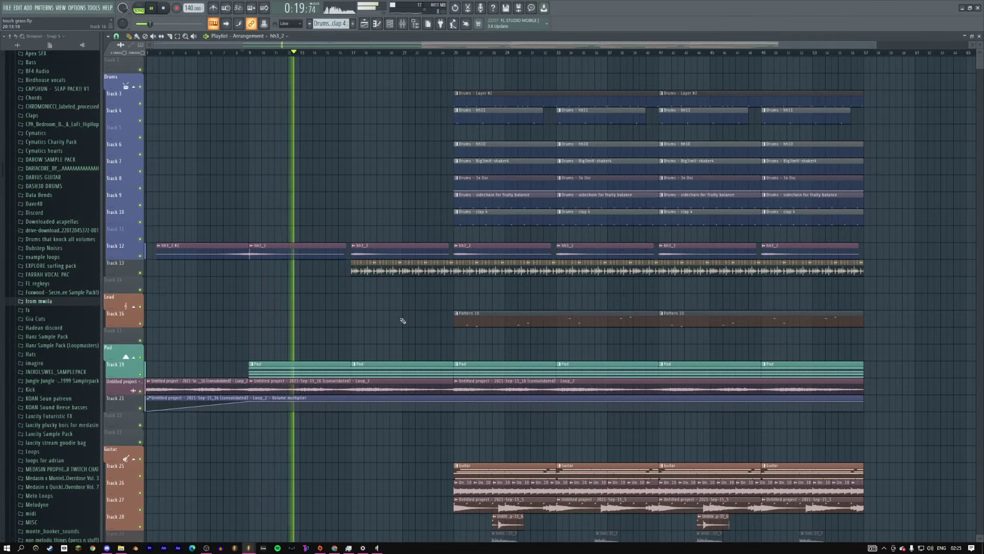
Step: Create a new empty pattern and shape the Loop_2 volume automation to dip at bar 17 and rise again by bar 25
key(F4)
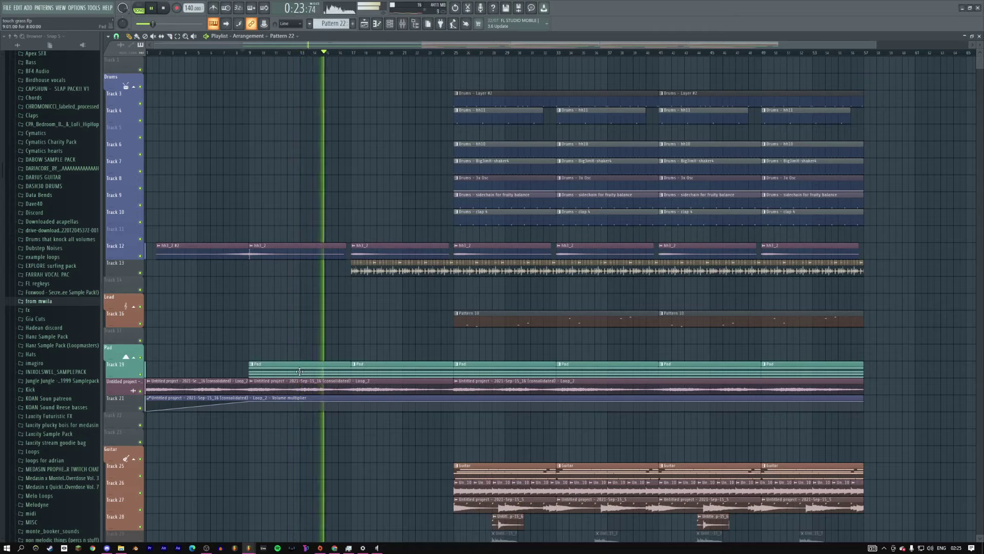
click(341, 404)
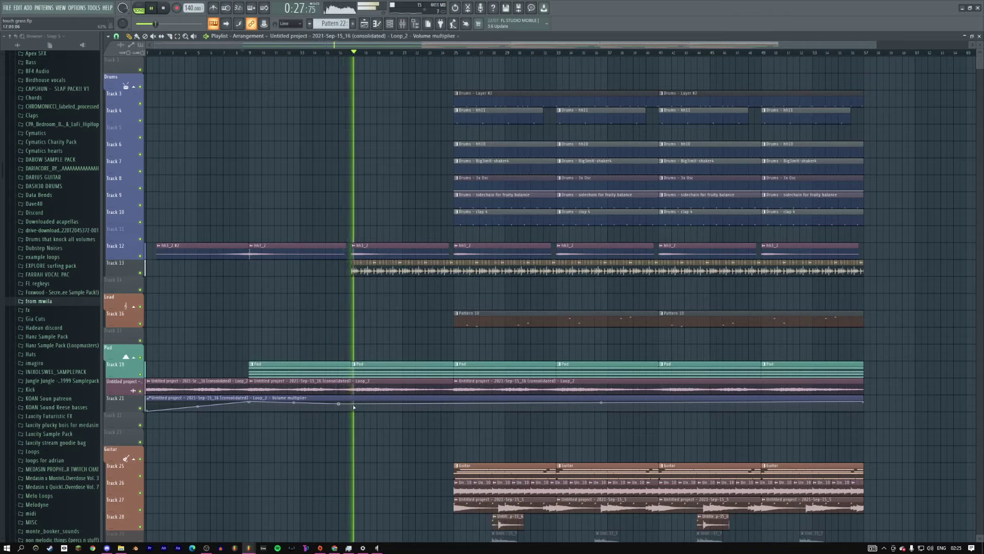
click(353, 404)
click(460, 402)
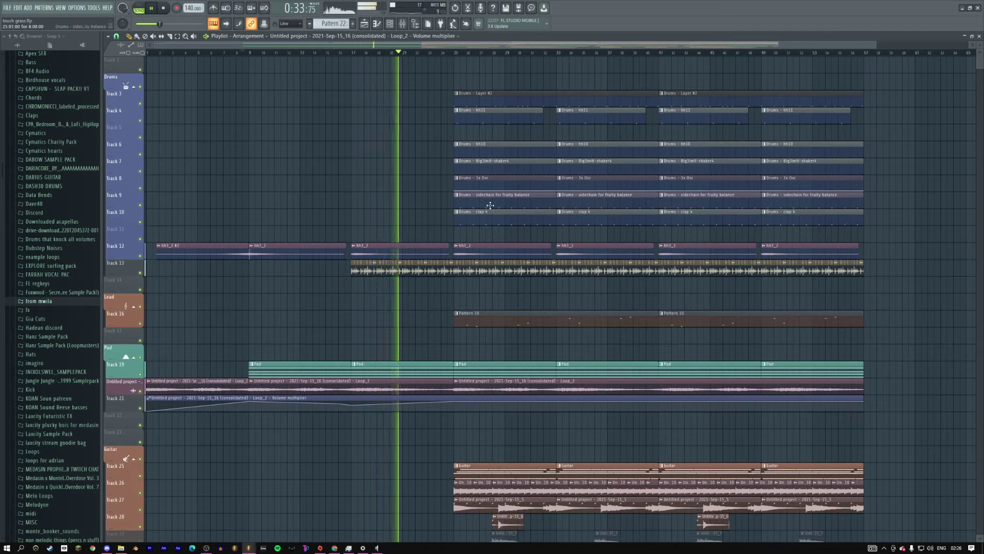
Step: Copy the sidechain and clap 4 clips to bar 17 on Tracks 9 and 10 and trim their starts to bar 23
drag(493, 193, 402, 205)
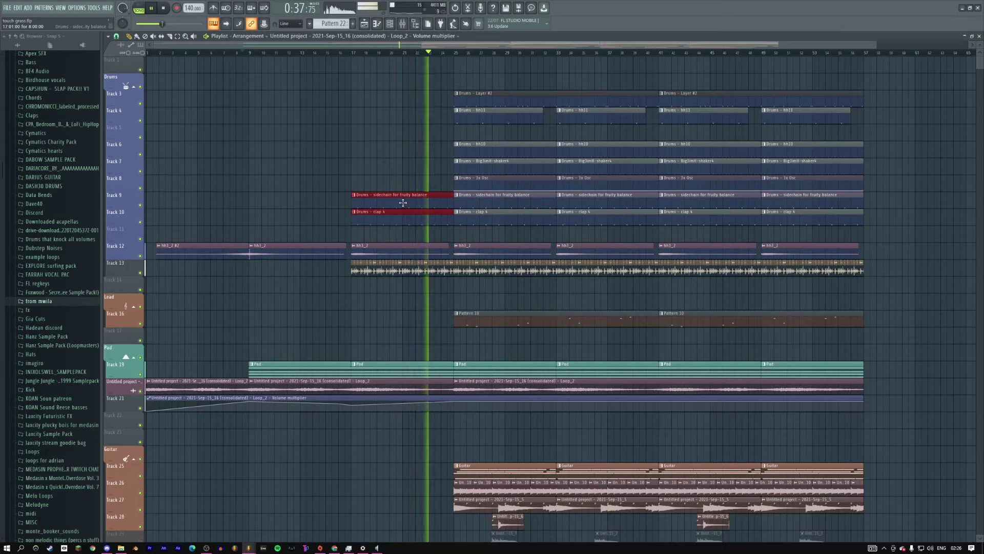
drag(352, 201, 432, 200)
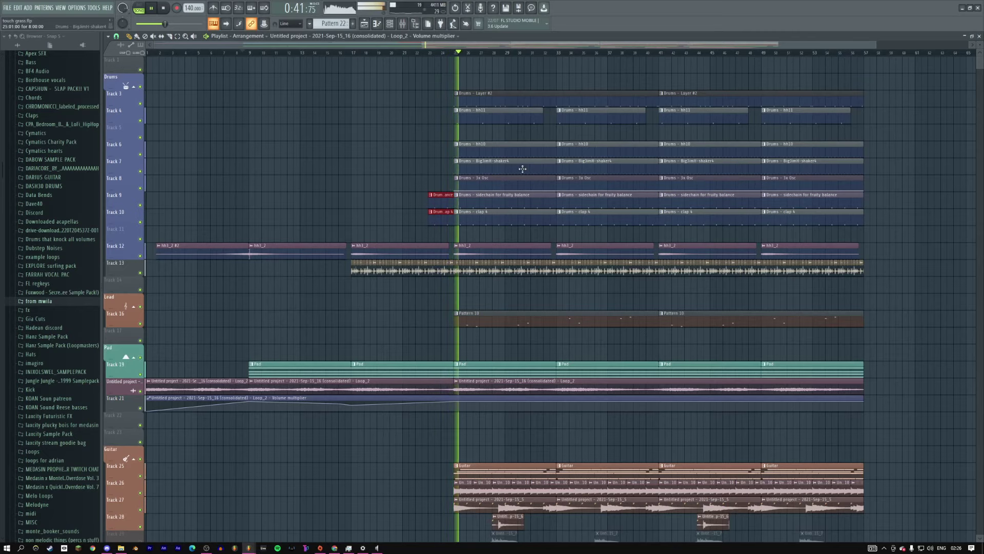
Step: Delete the break on Track 13 from bar 25 to bar 41
drag(877, 44, 891, 44)
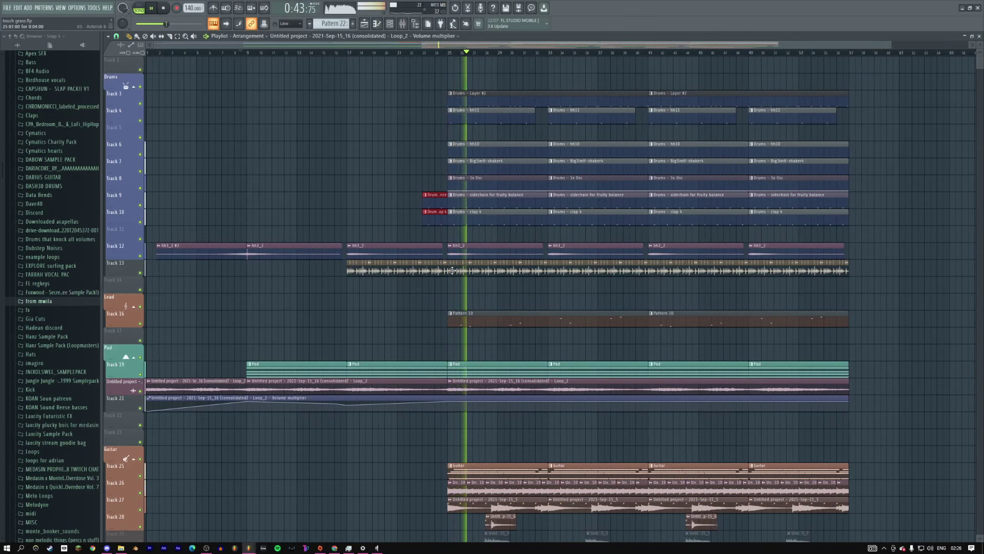
drag(449, 270, 645, 271)
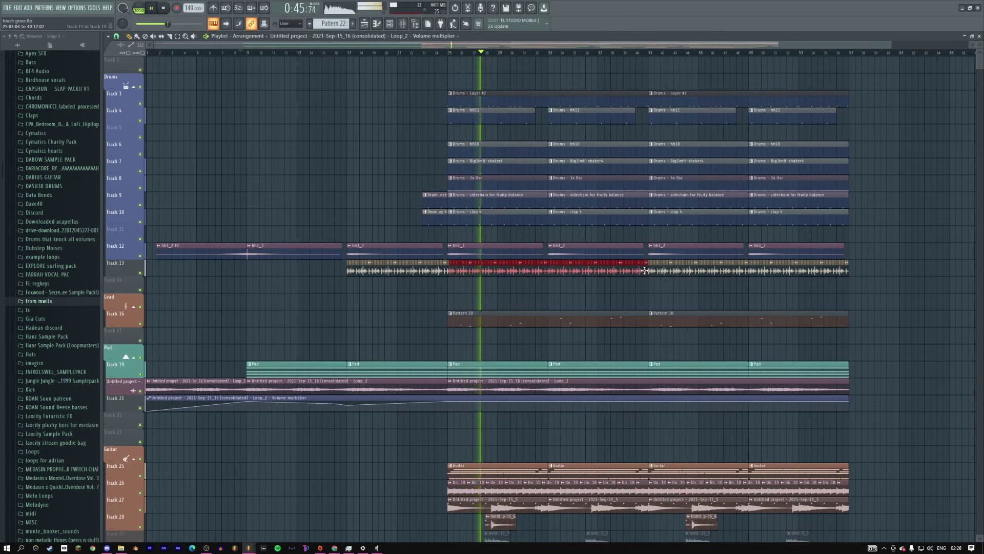
key(Delete)
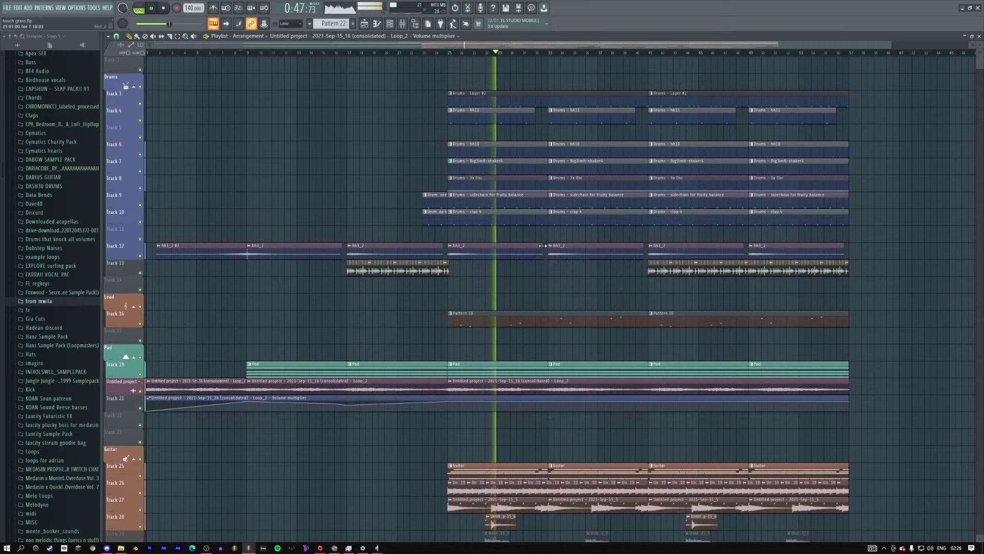
Step: Remove the Pad clips and the Loop_2 audio between bar 25 and bar 41, keeping Loop_2 from bar 41 onward
right_click(473, 373)
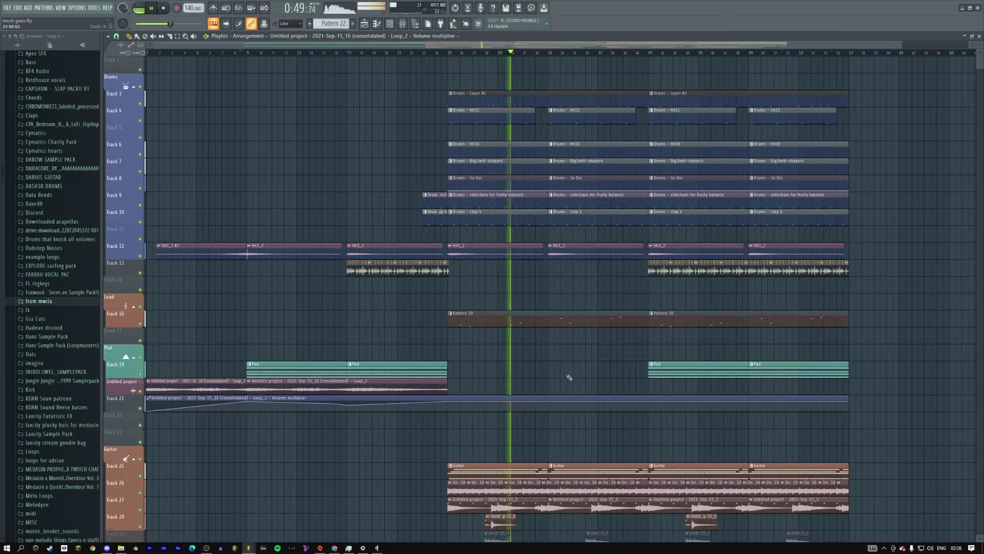
right_click(549, 374)
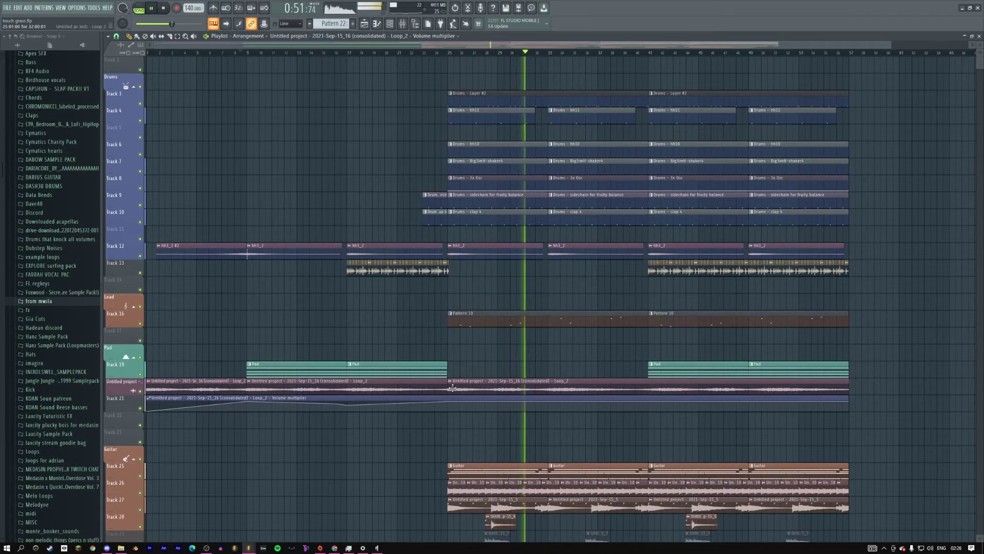
click(452, 388)
right_click(538, 388)
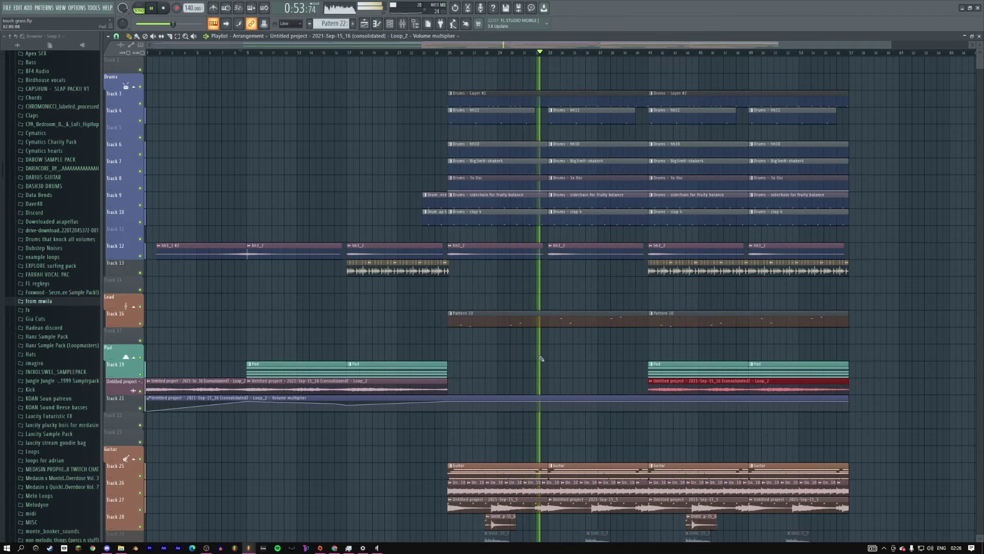
Step: Place three Guitar clips on Track 25 across the intro, at bar 1, bar 9 and around bar 17
scroll(536, 351, down, 4)
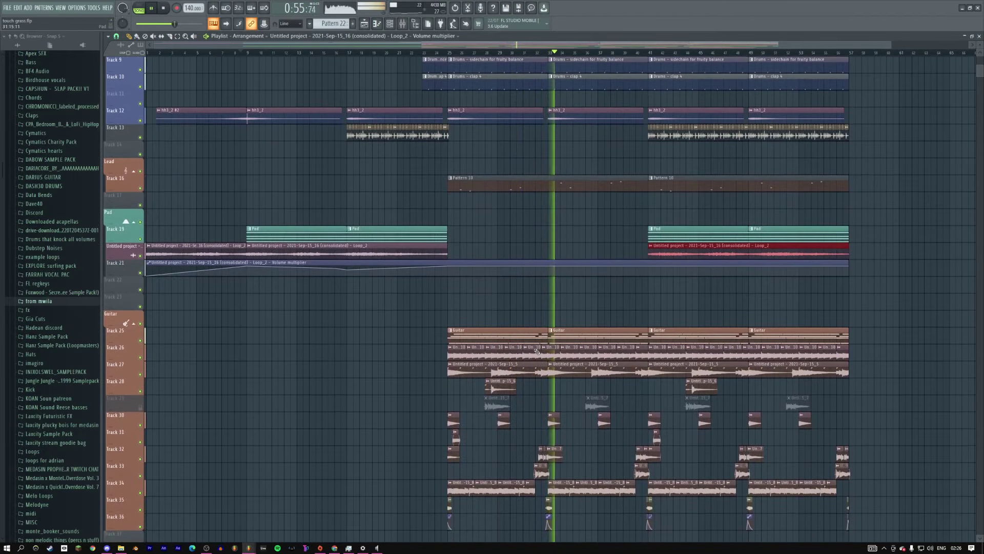
scroll(536, 345, down, 8)
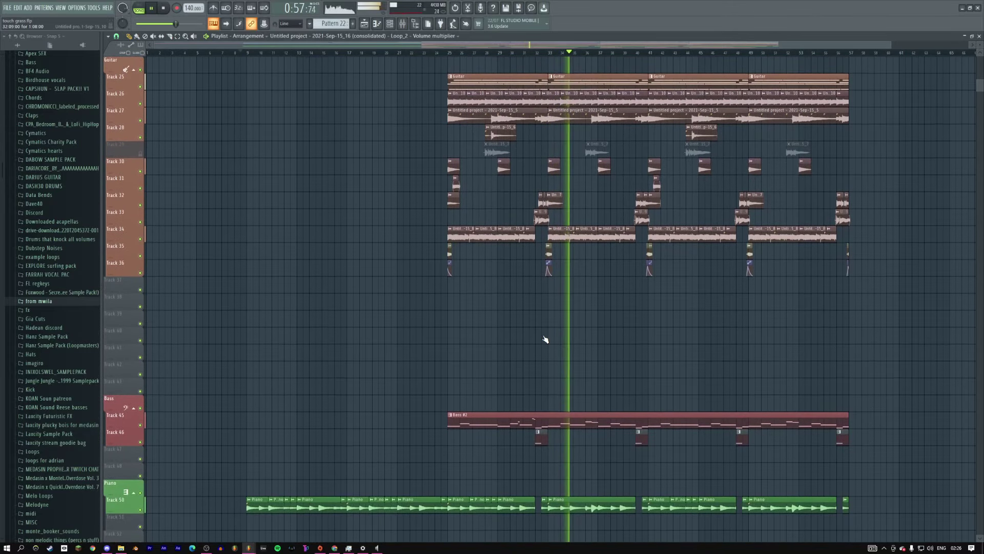
scroll(546, 336, up, 5)
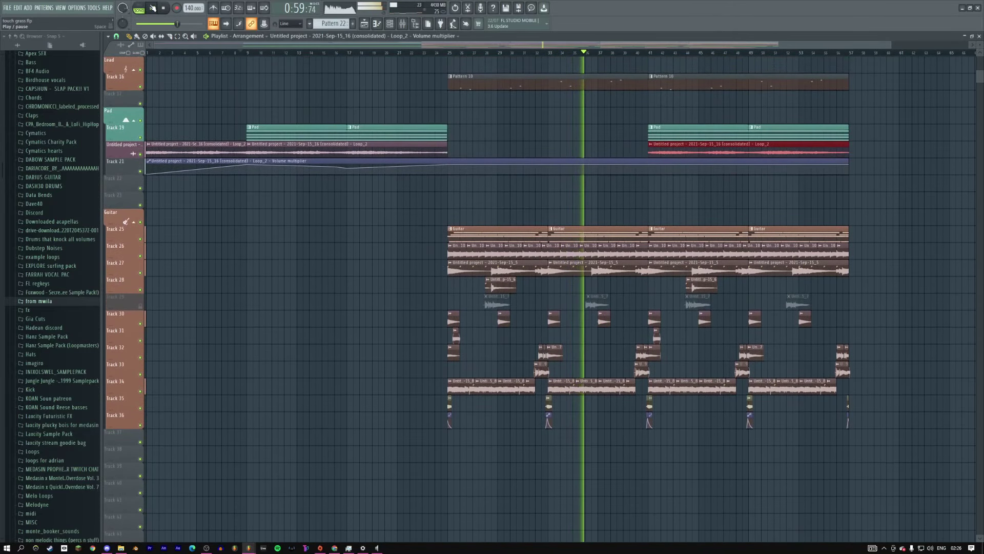
drag(197, 234, 149, 235)
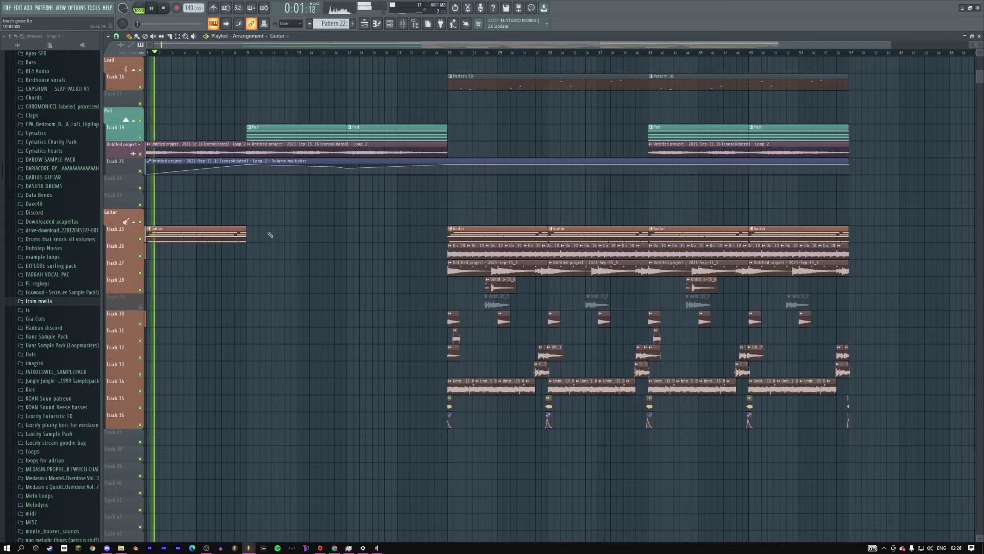
drag(461, 235, 311, 236)
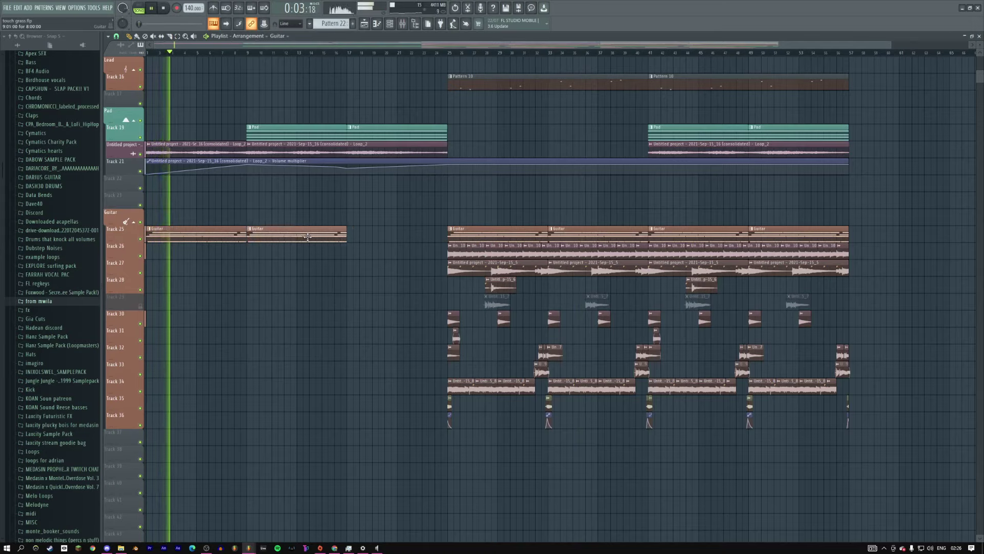
click(402, 237)
drag(401, 237, 408, 237)
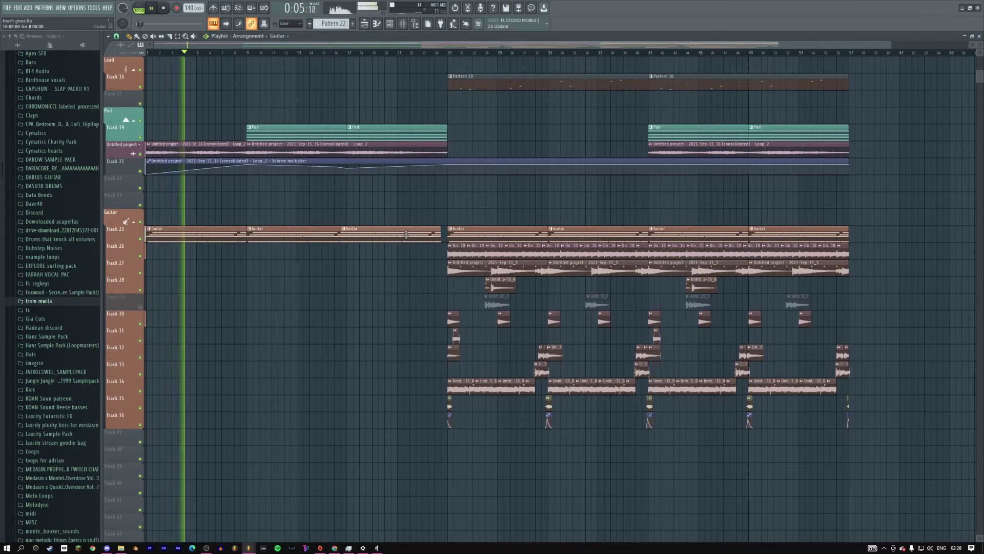
Step: Add Fruity Balance to the Classical Acoustic mixer track and create an automation clip for its volume
click(403, 24)
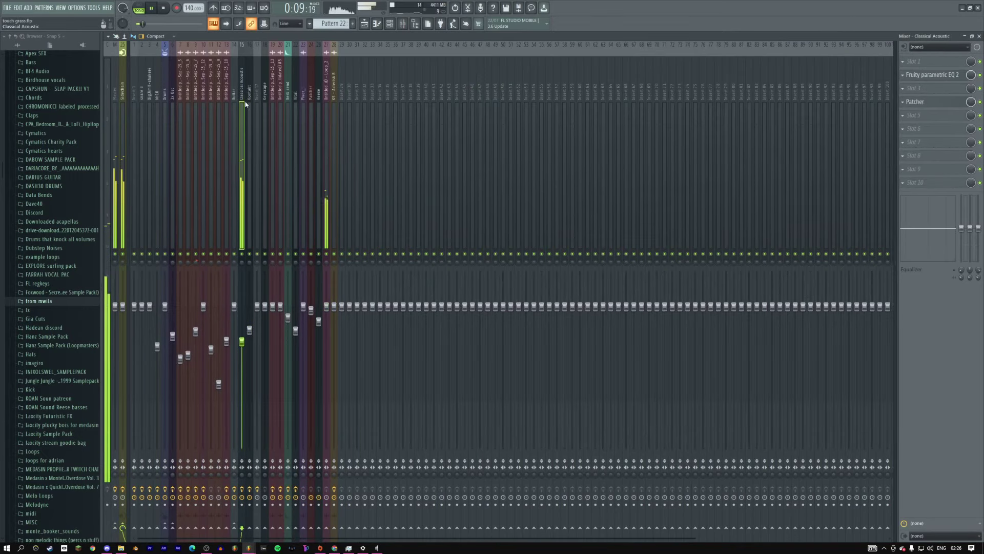
click(940, 117)
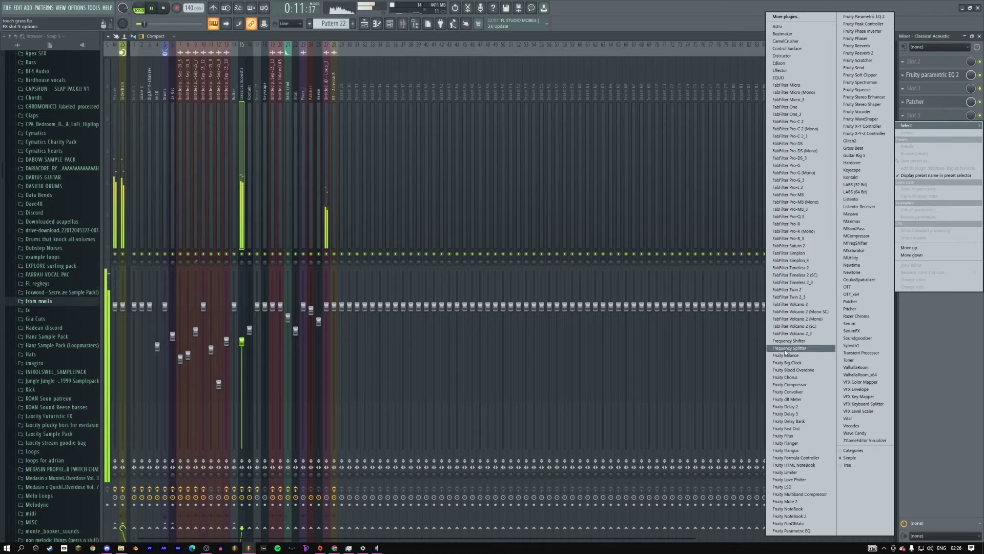
click(785, 355)
right_click(101, 89)
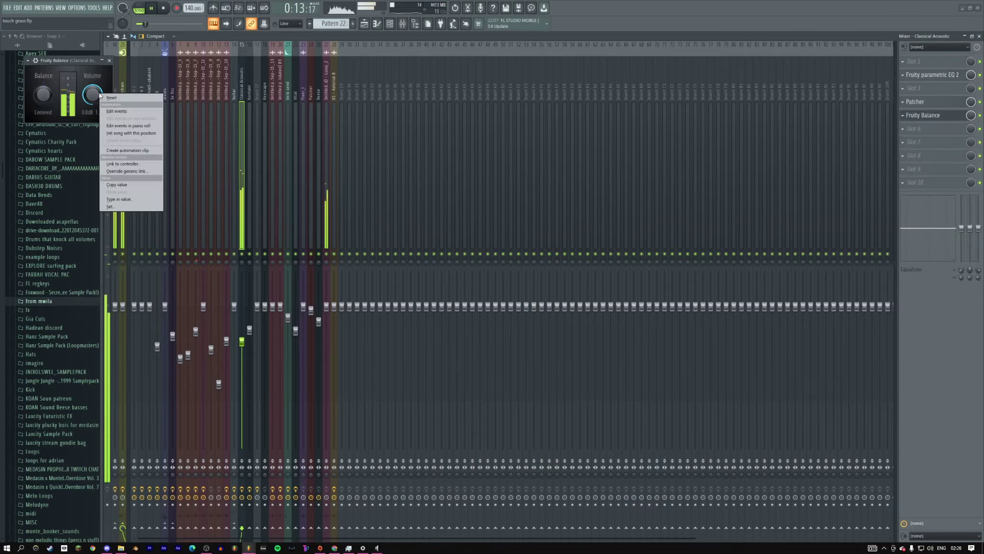
click(100, 94)
click(114, 62)
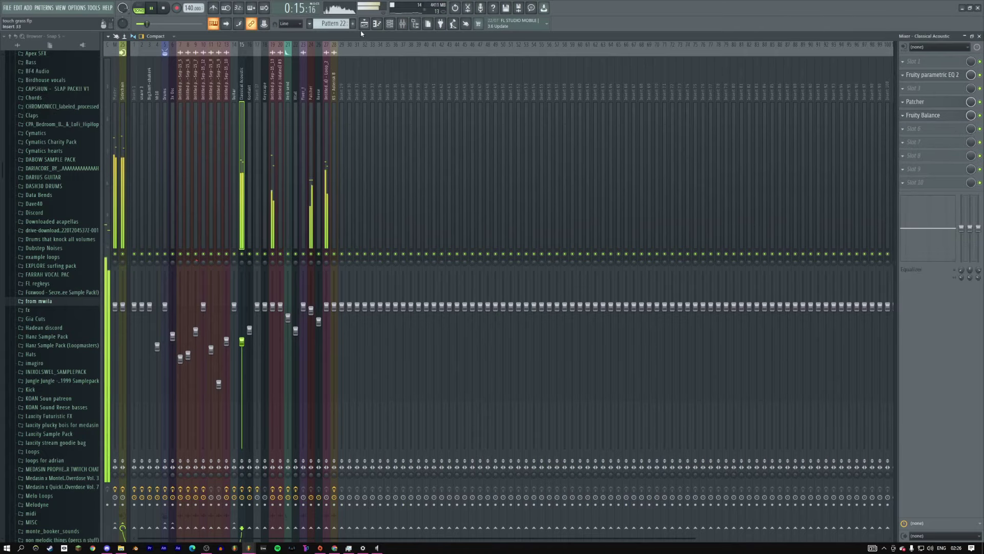
Step: Insert free tracks below the Guitar clips and move the Classical Acoustic volume automation clip onto Track 26
click(364, 24)
scroll(289, 170, up, 2)
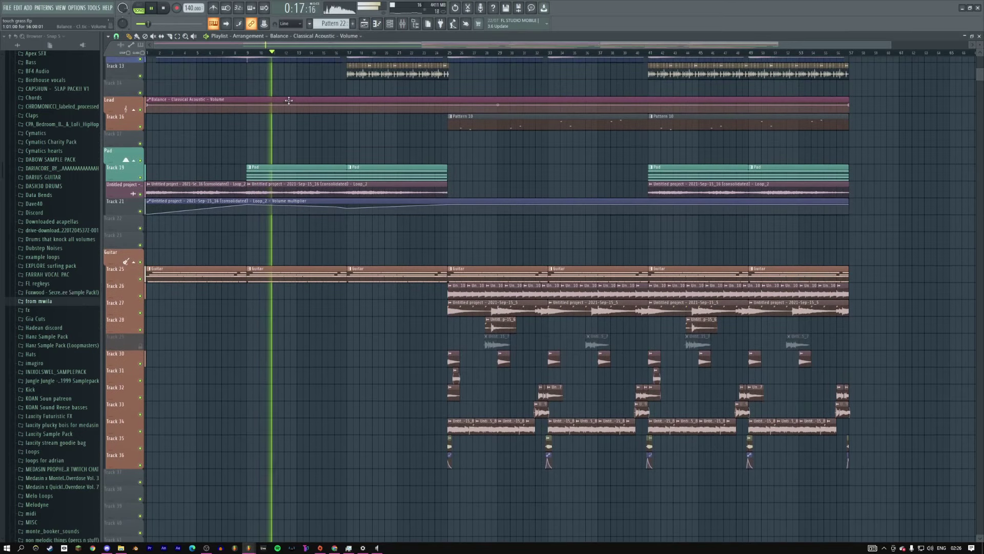
drag(287, 105, 124, 293)
right_click(123, 293)
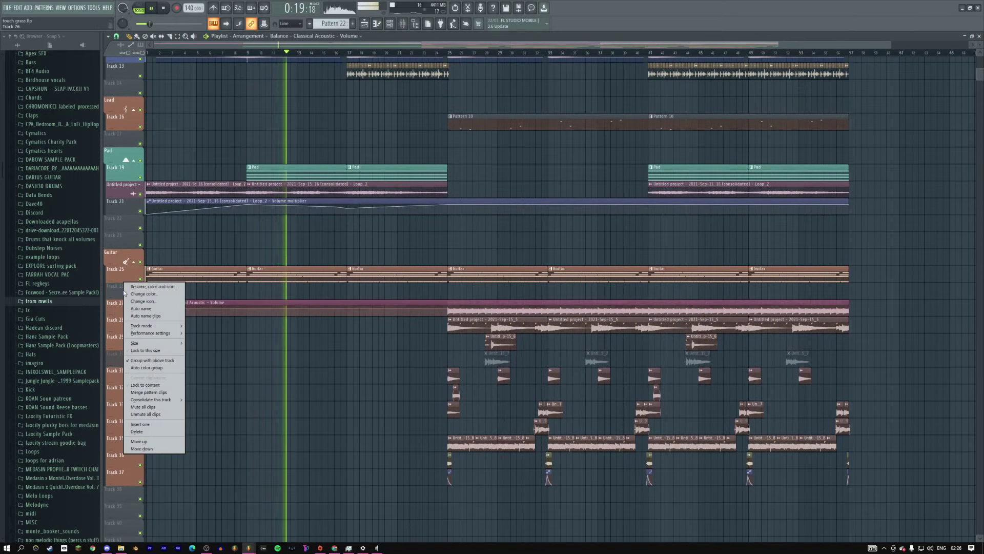
click(149, 369)
mouse_move(205, 286)
mouse_down()
mouse_move(204, 302)
mouse_move(203, 286)
mouse_up()
Step: Shape the Classical Acoustic volume automation on Track 26 as a gradual fade-in from bar 1 to a reduced level at bar 9
double_click(205, 286)
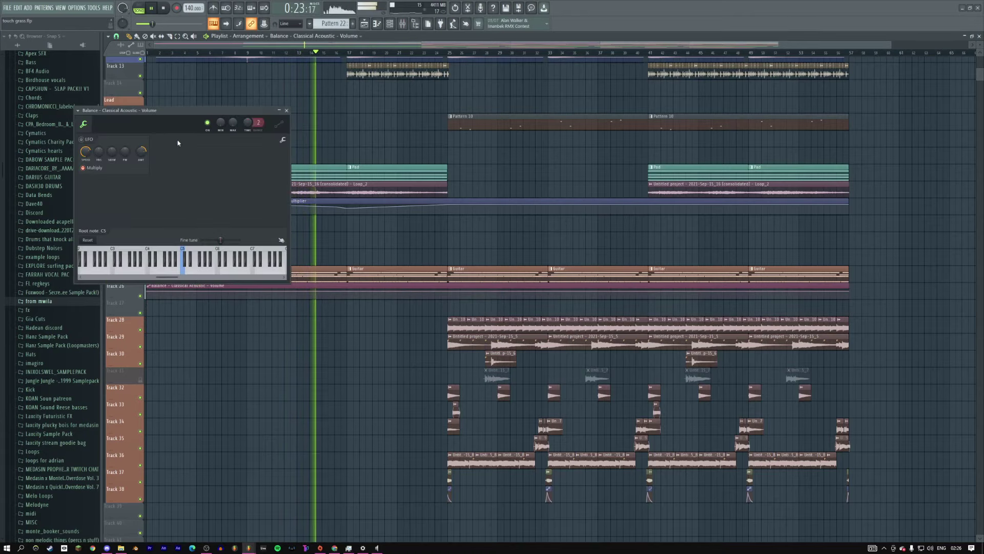
right_click(235, 128)
key(Escape)
key(Escape)
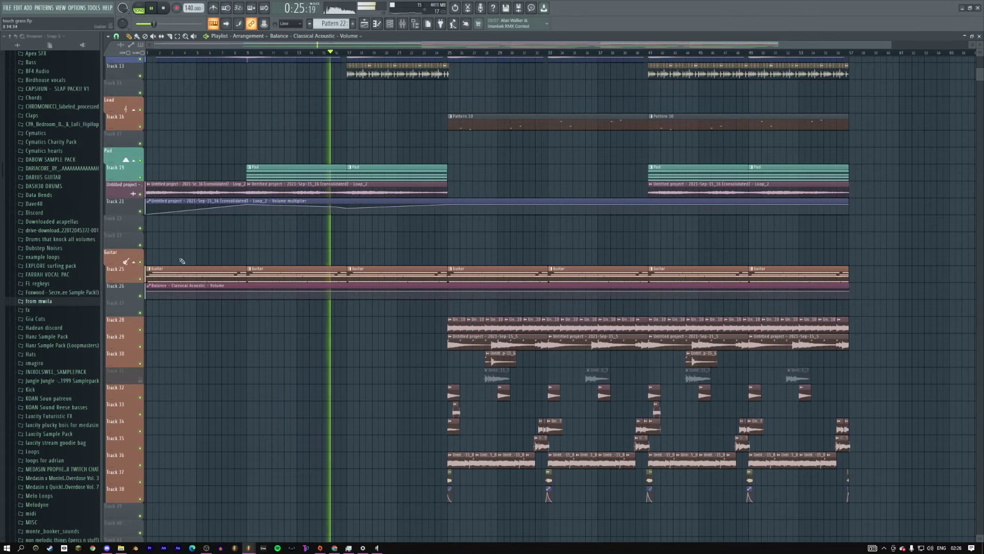
drag(149, 291, 200, 300)
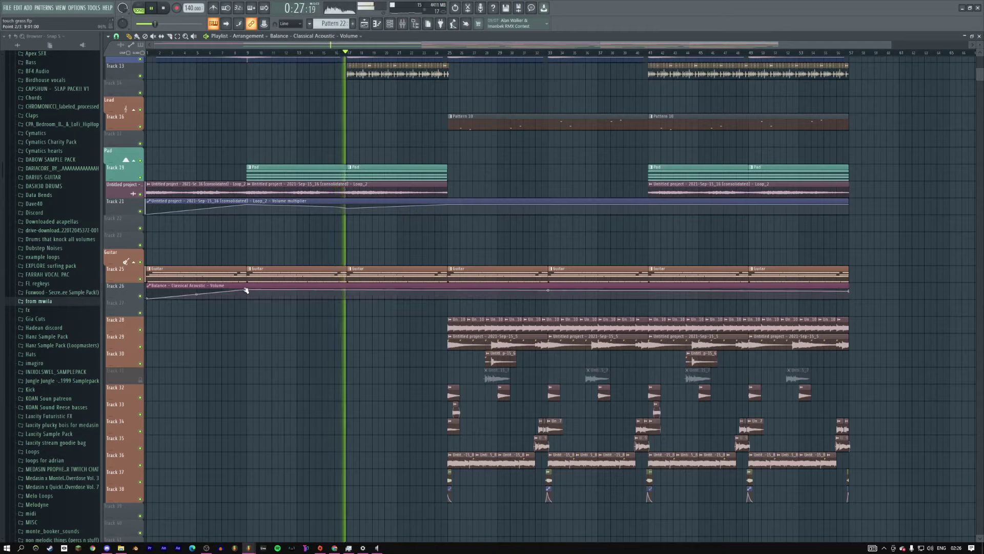
right_click(246, 290)
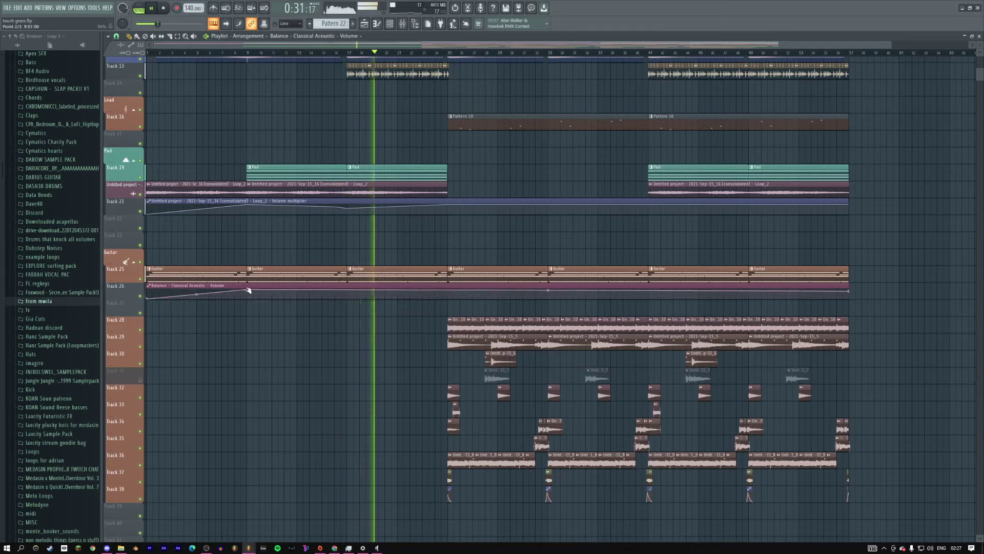
drag(249, 291, 251, 293)
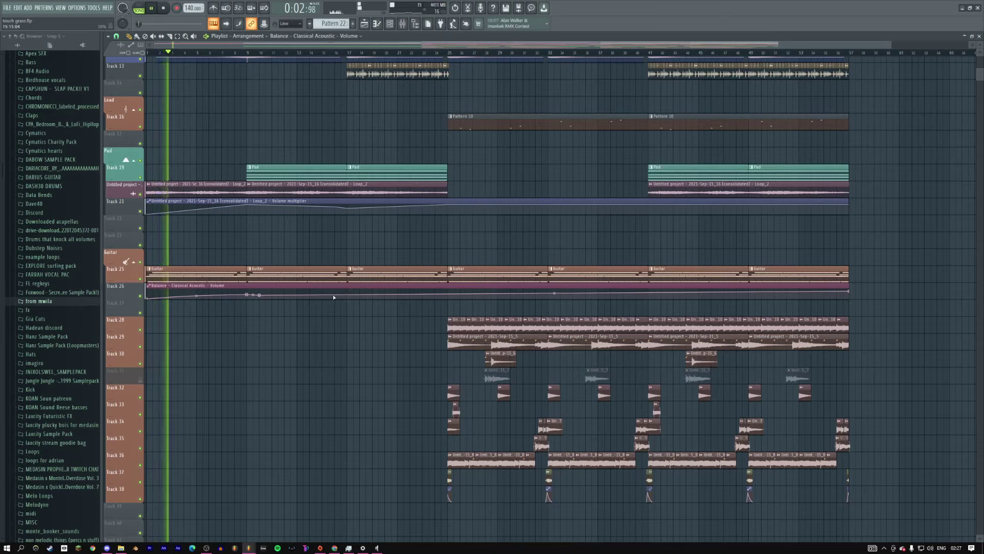
Step: Keep the guitar volume automation low until just before bar 17, ramp it up at bar 17 and hold it high to the end
right_click(348, 292)
drag(348, 292, 342, 291)
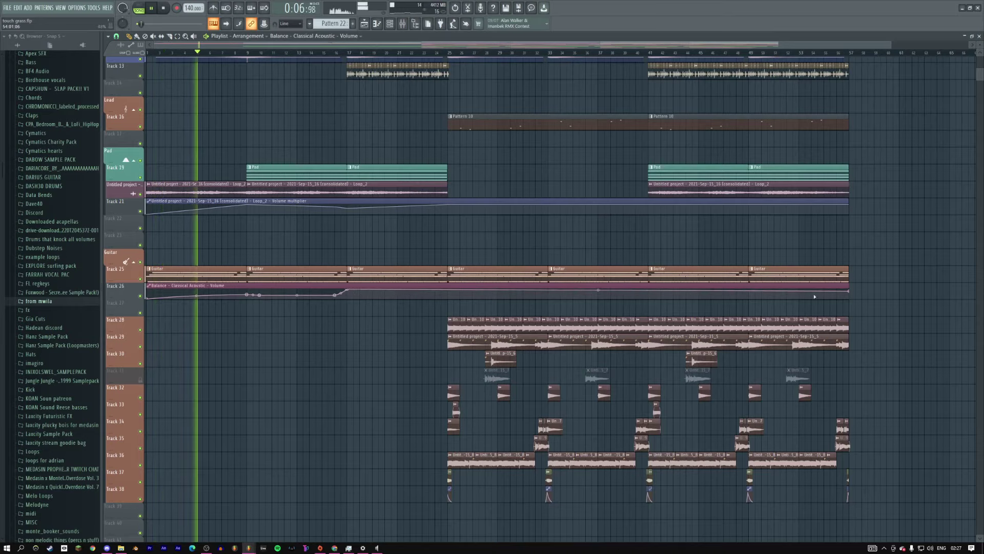
drag(848, 290, 849, 285)
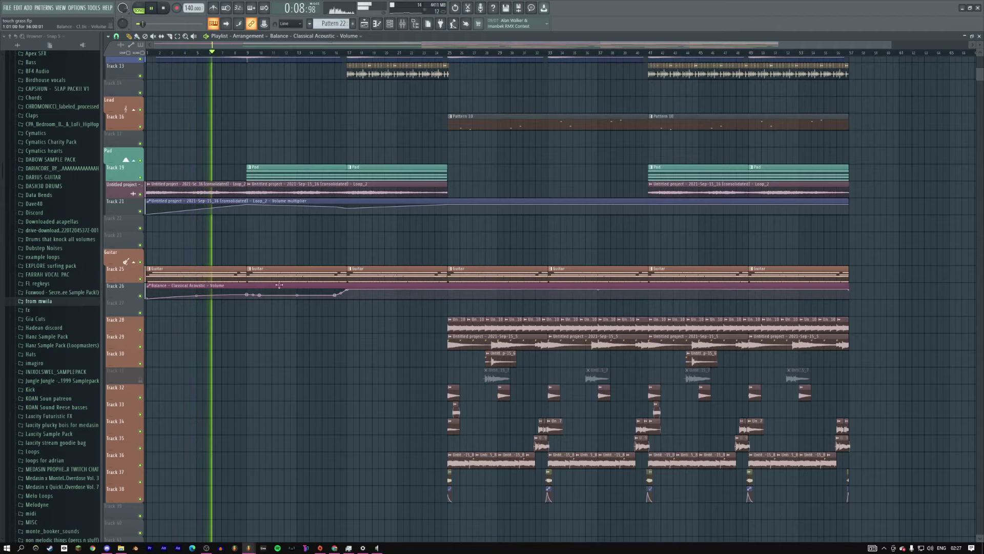
Step: Insert an empty track under the Guitar clips for Pattern 23 and copy the Classical Acoustic notes from the Guitar pattern
right_click(122, 286)
click(138, 424)
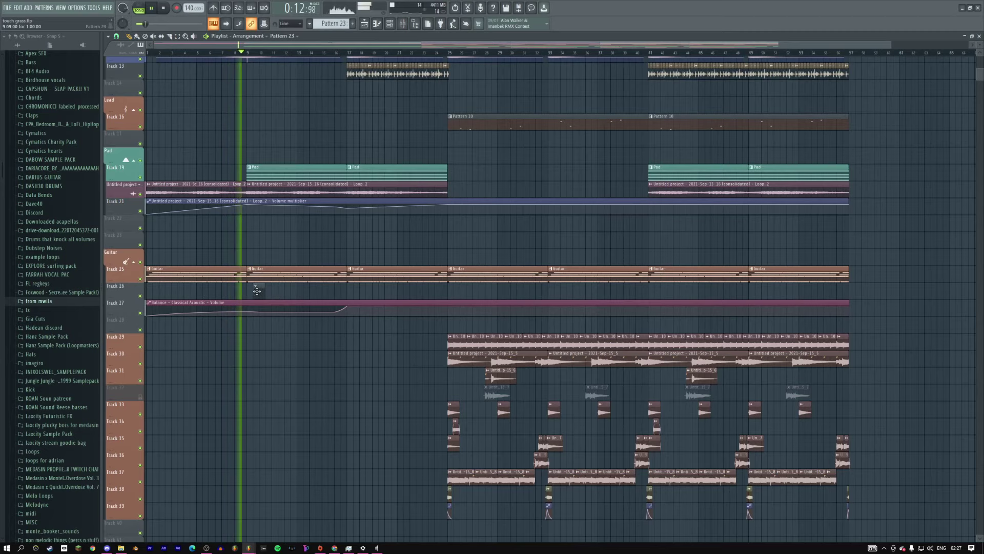
double_click(253, 274)
click(389, 24)
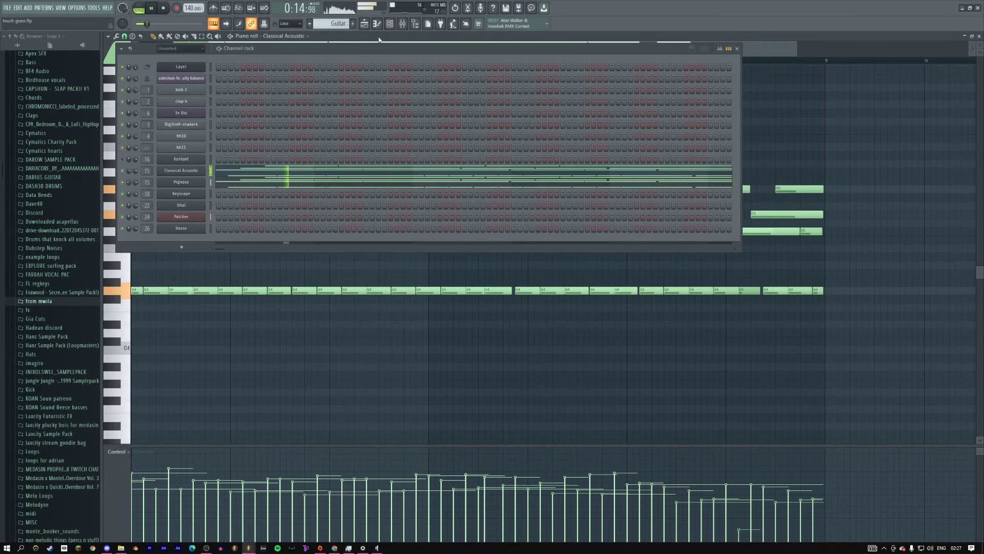
key(F5)
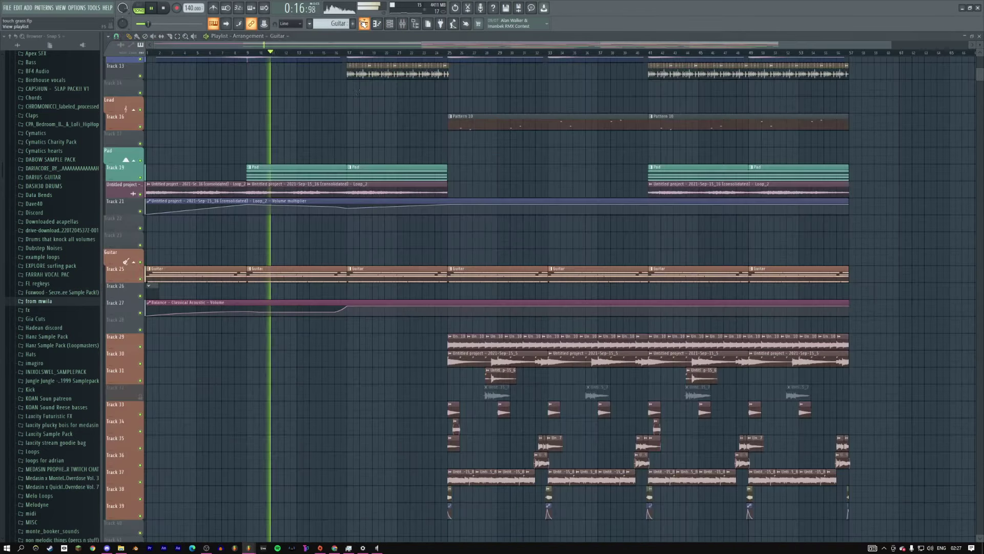
key(F4)
key(F6)
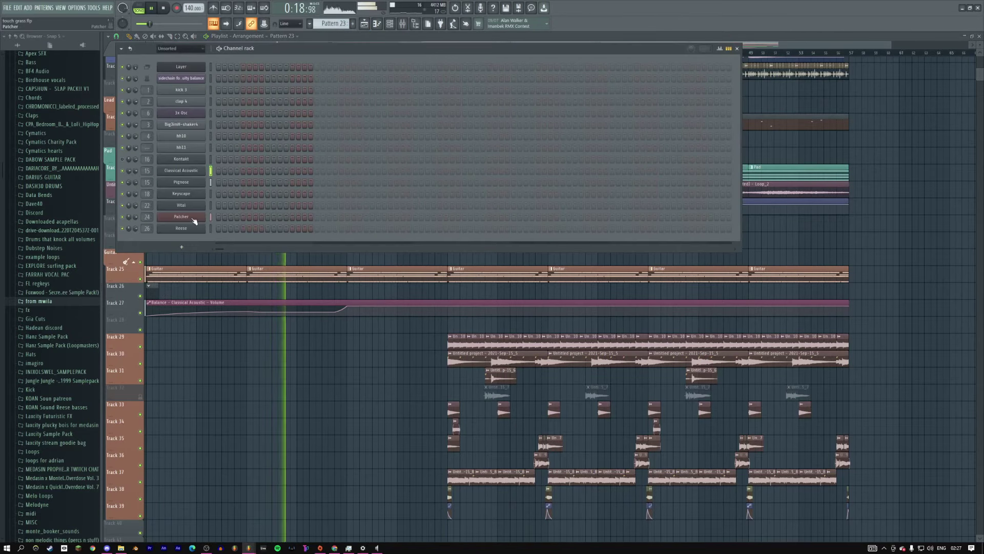
Step: Clone the Vital channel, route the clone to mixer track 29 and paste the guitar notes into it in Pattern 23
right_click(204, 205)
click(227, 275)
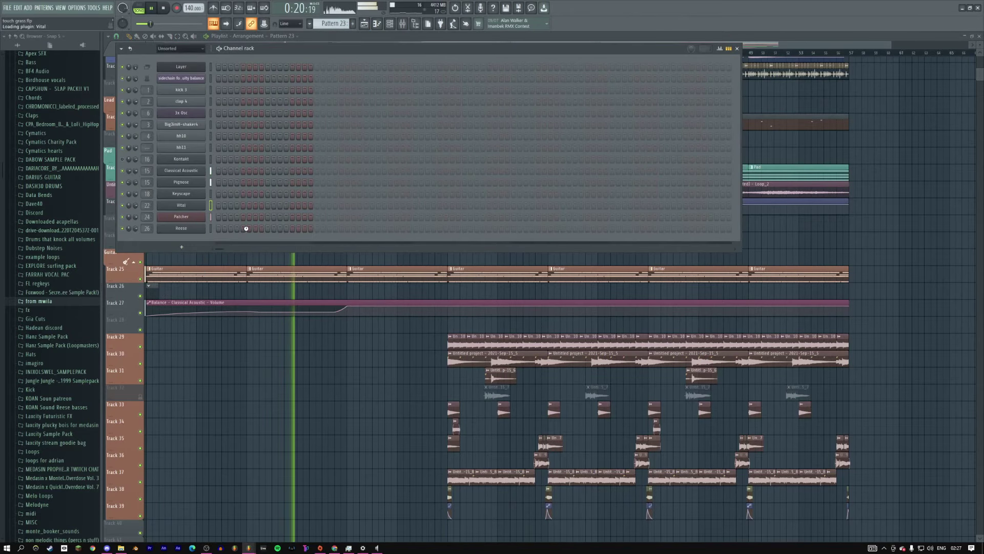
key(Escape)
key(F5)
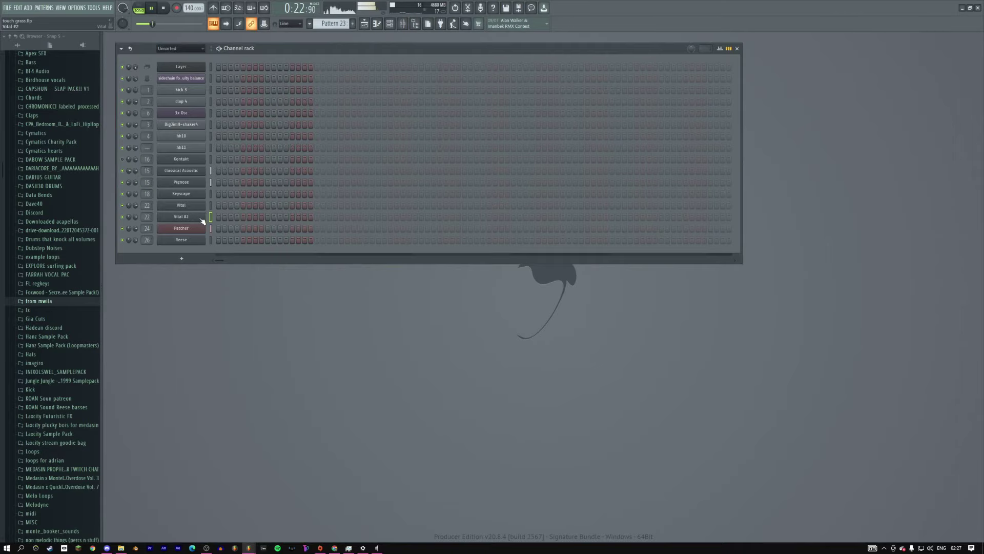
click(203, 219)
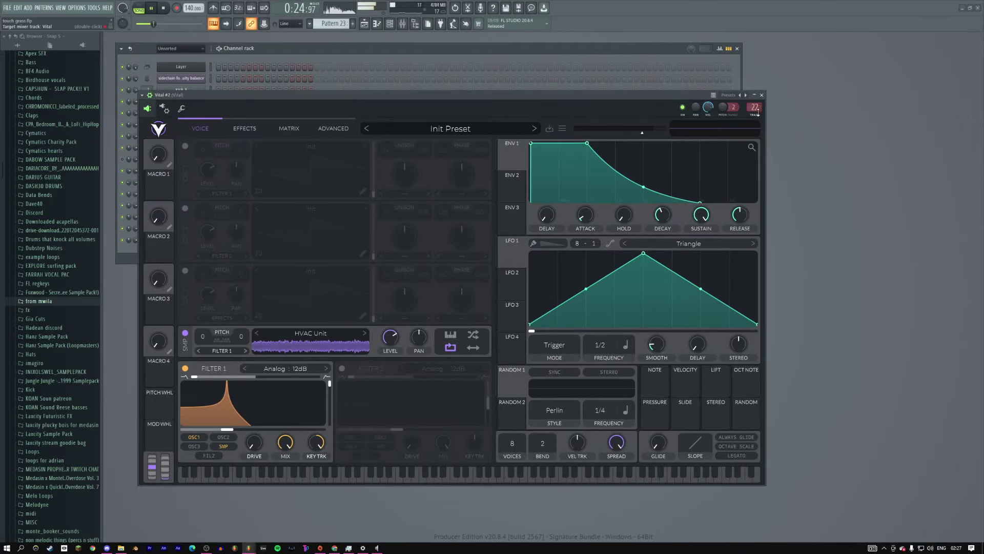
key(Escape)
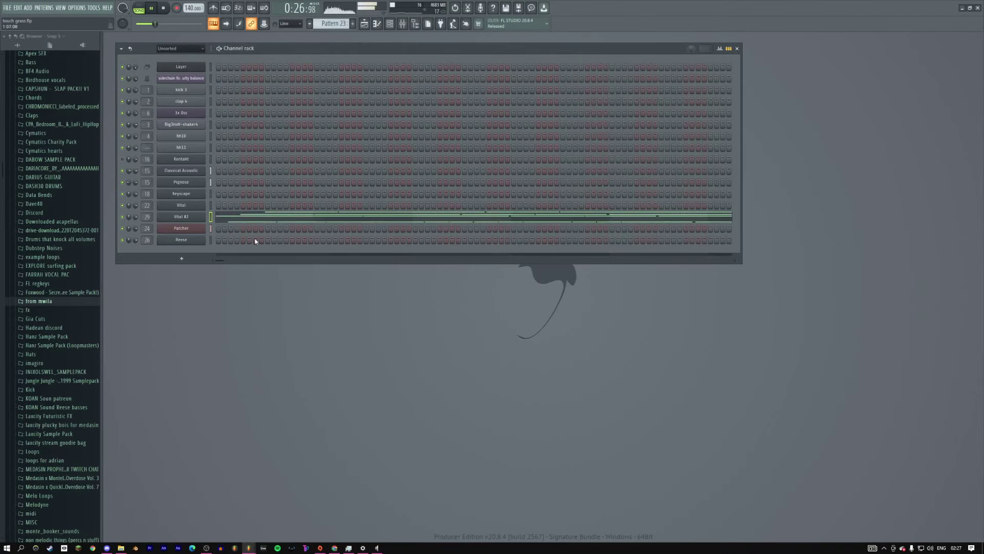
Step: Set envelope 1 of Vital #2 to a decay of about 1.43 seconds with sustain and release at minimum
click(194, 218)
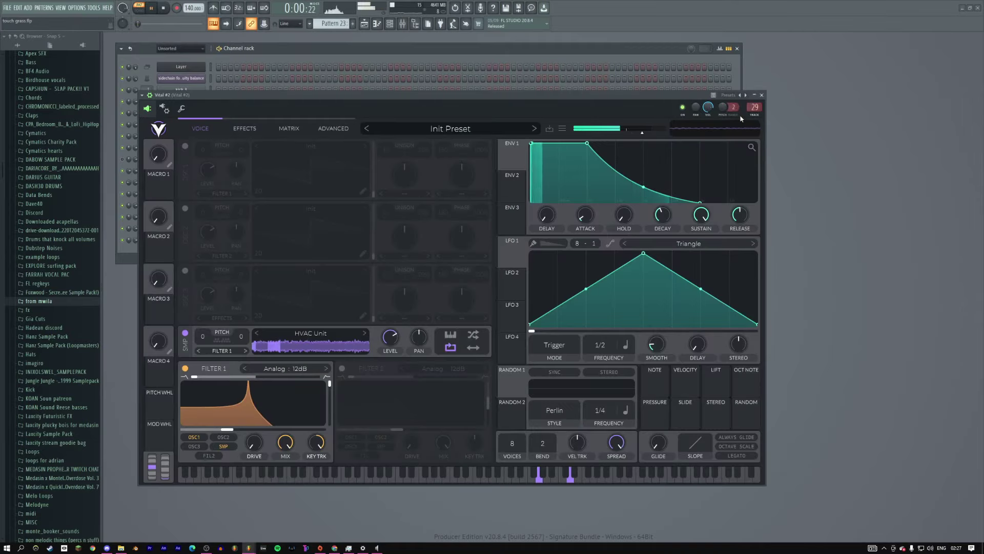
drag(740, 219, 734, 231)
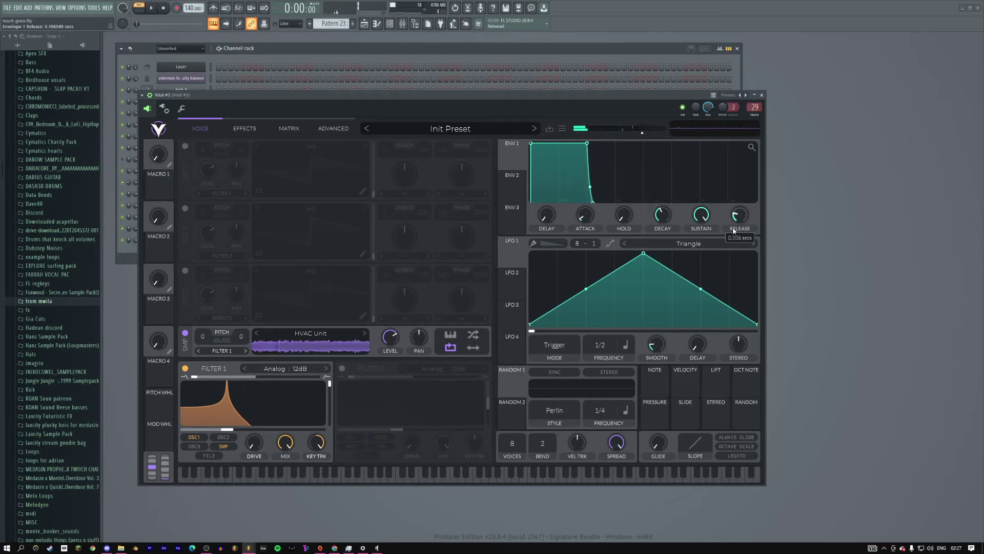
key(space)
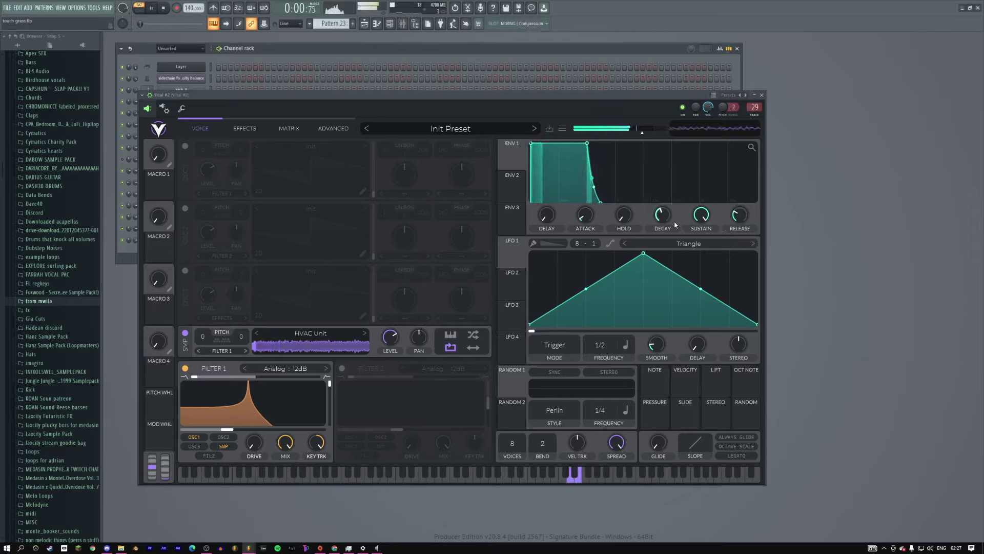
drag(673, 223, 669, 280)
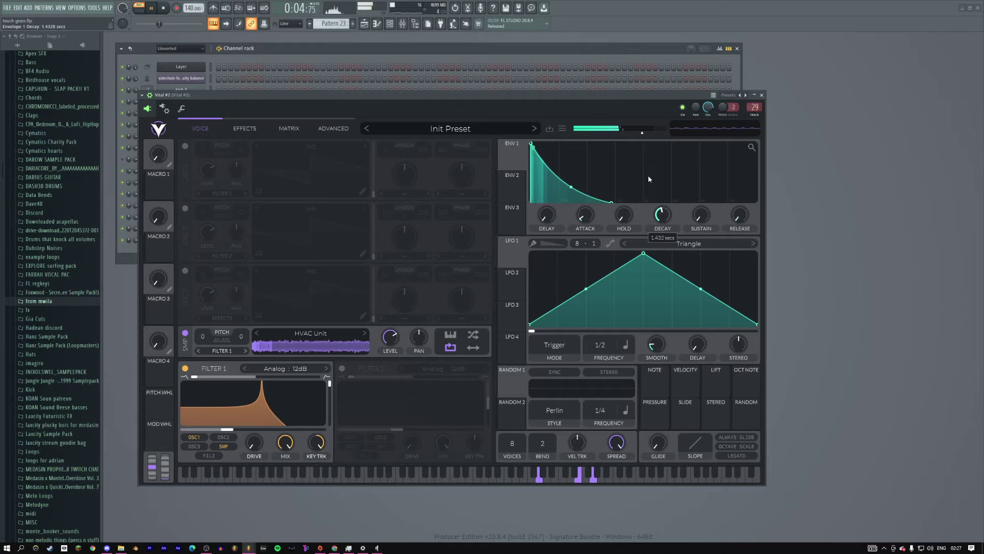
drag(619, 104, 606, 119)
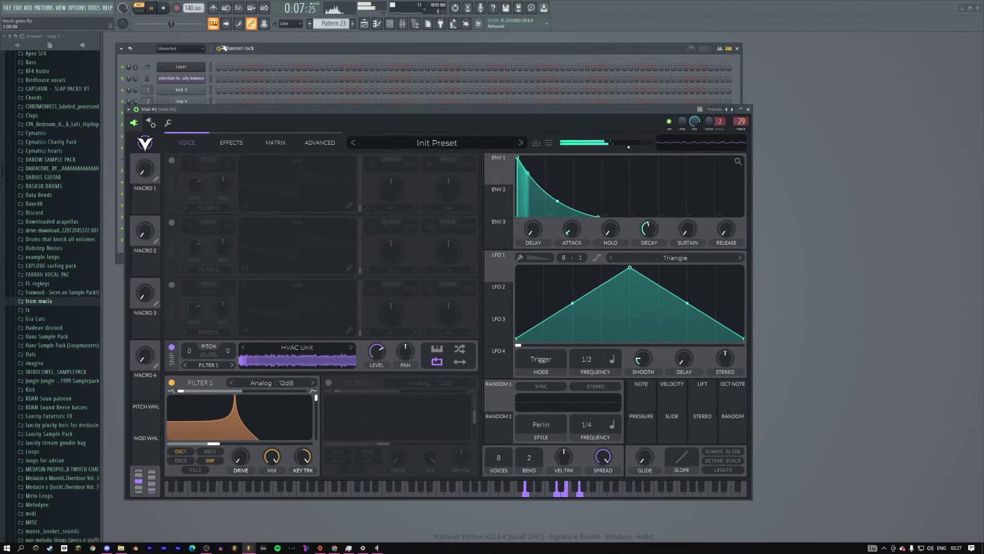
Step: Transpose the Vital #2 notes in Pattern 23 down one semitone and close the Vital #2 window
click(364, 24)
drag(205, 109, 356, 107)
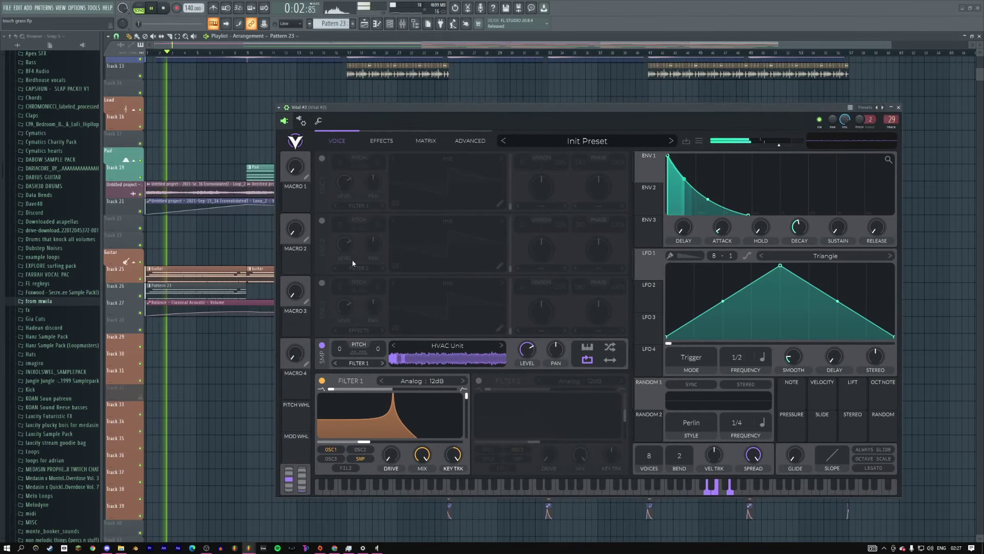
double_click(199, 289)
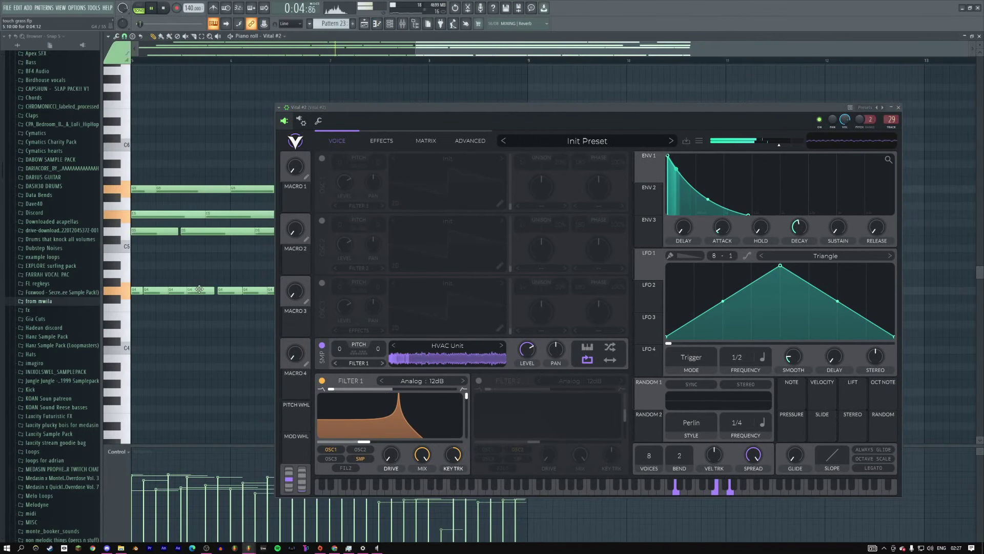
key(shift+Down)
key(shift+Down)
key(shift+Up)
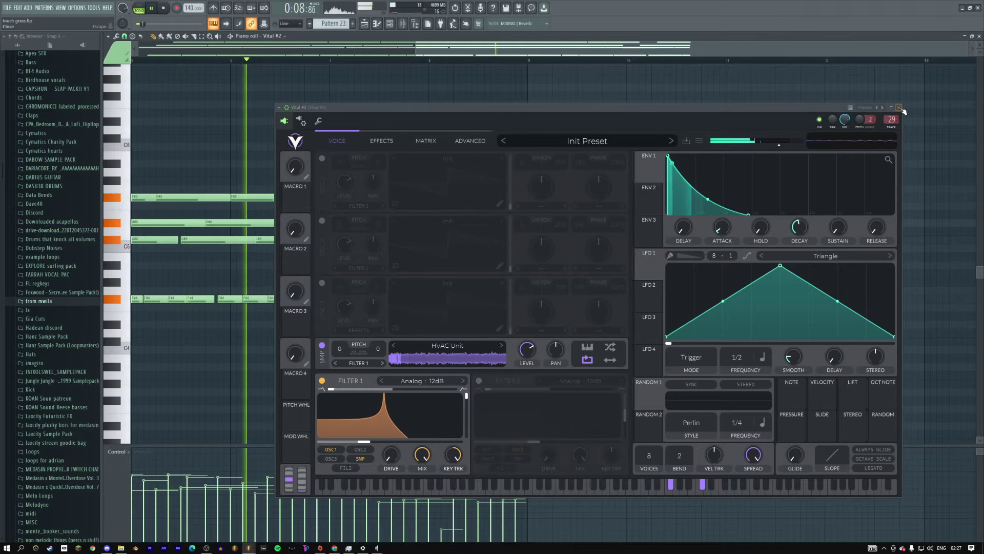
key(Escape)
Step: Repeat the Pattern 23 clip on Track 26 at bar 9 and bar 17 so it fills the intro
click(372, 24)
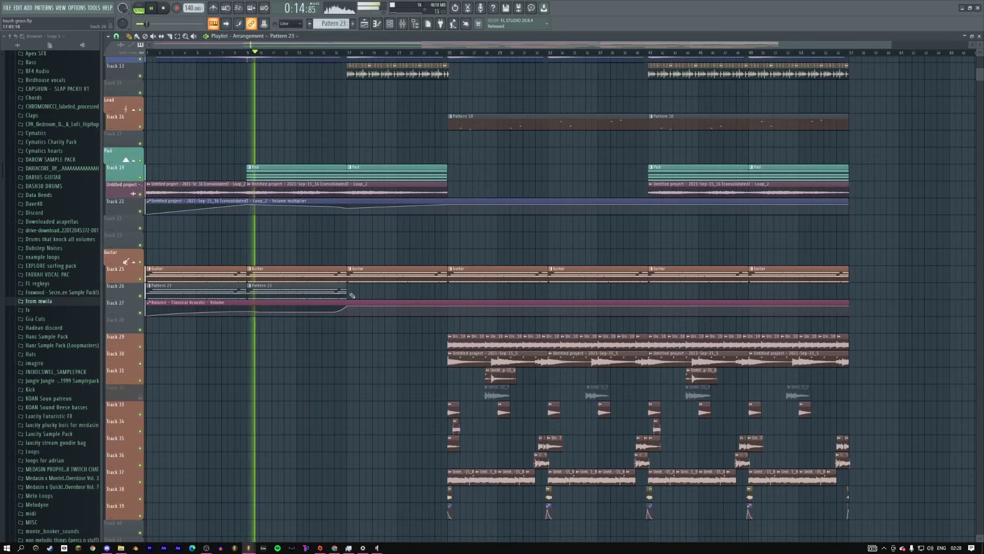
click(329, 287)
key(ctrl+b)
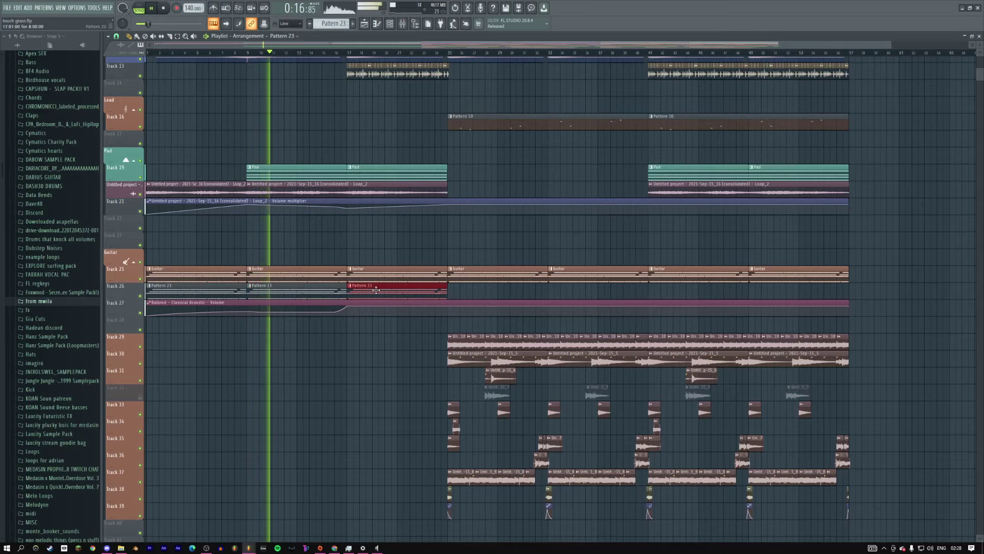
key(ctrl+d)
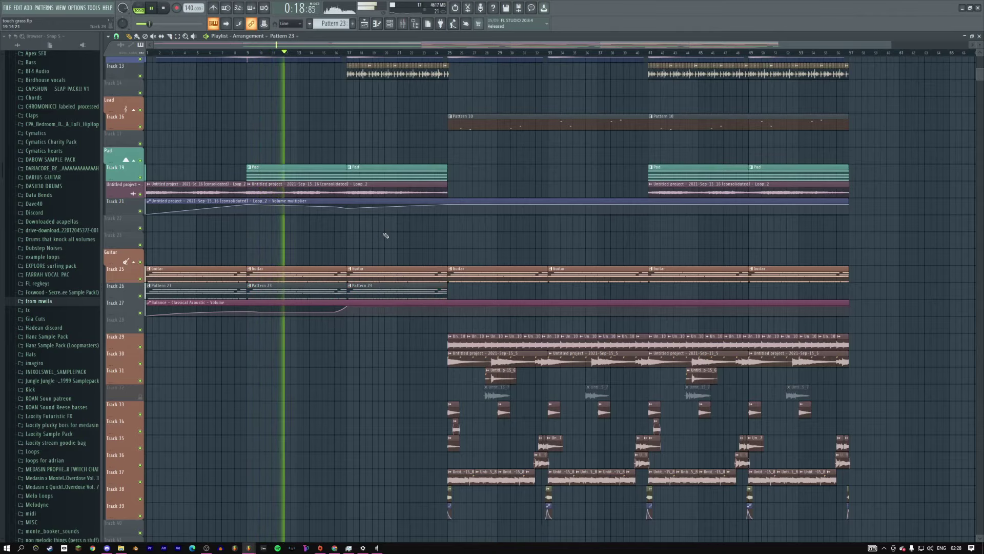
scroll(466, 233, up, 3)
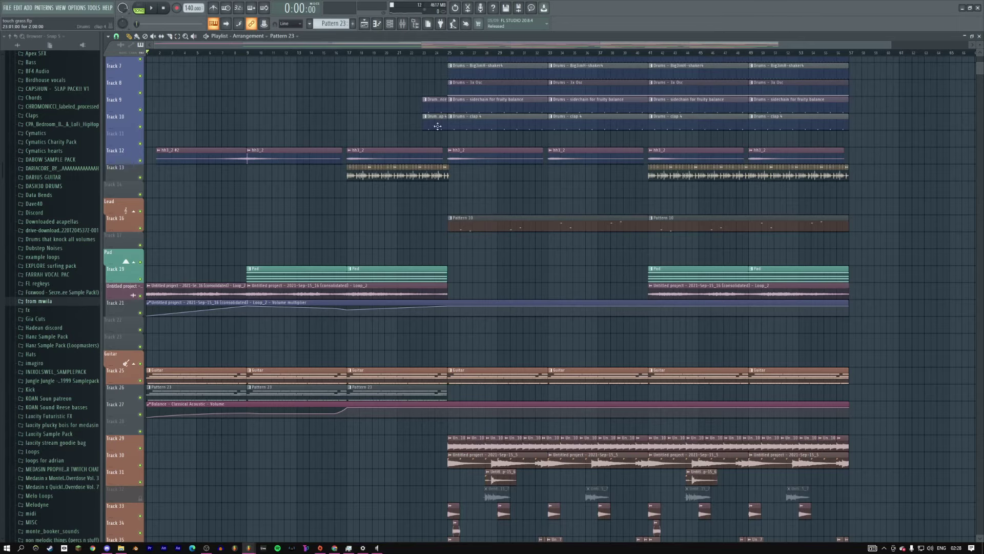
click(392, 22)
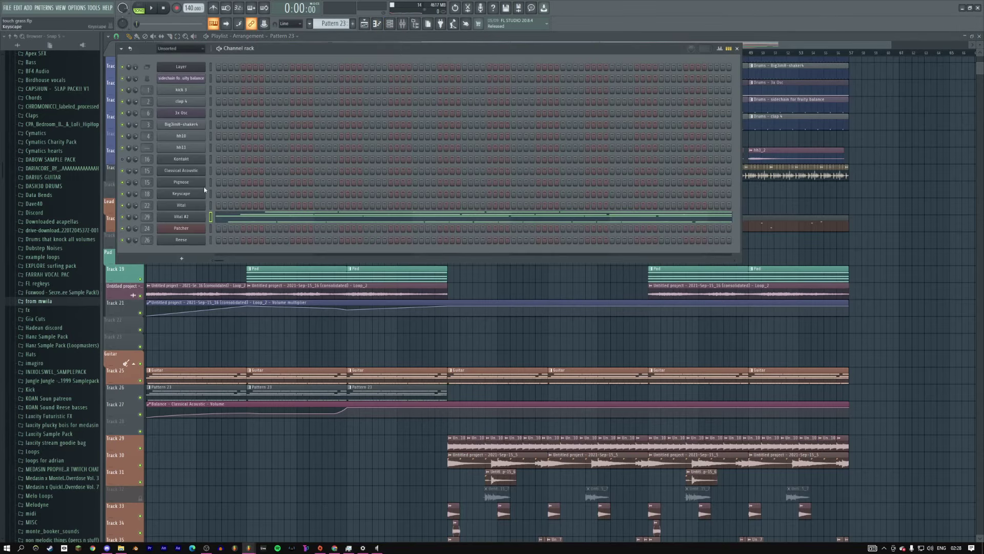
key(F6)
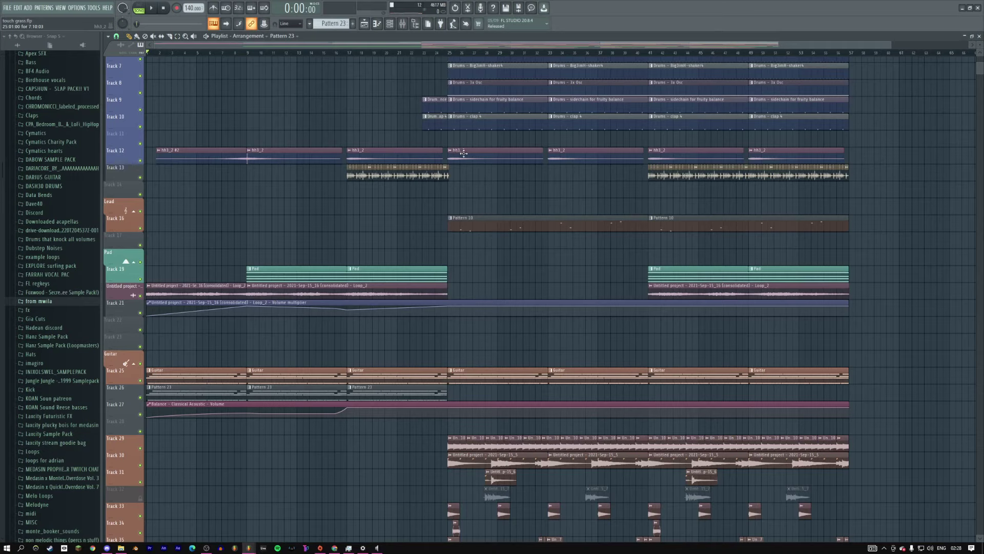
Step: Add Fruity Parametric EQ 2 in slot 2 of the Vital #2 mixer track and make band 1 a high-pass filter that cuts the lows
click(393, 24)
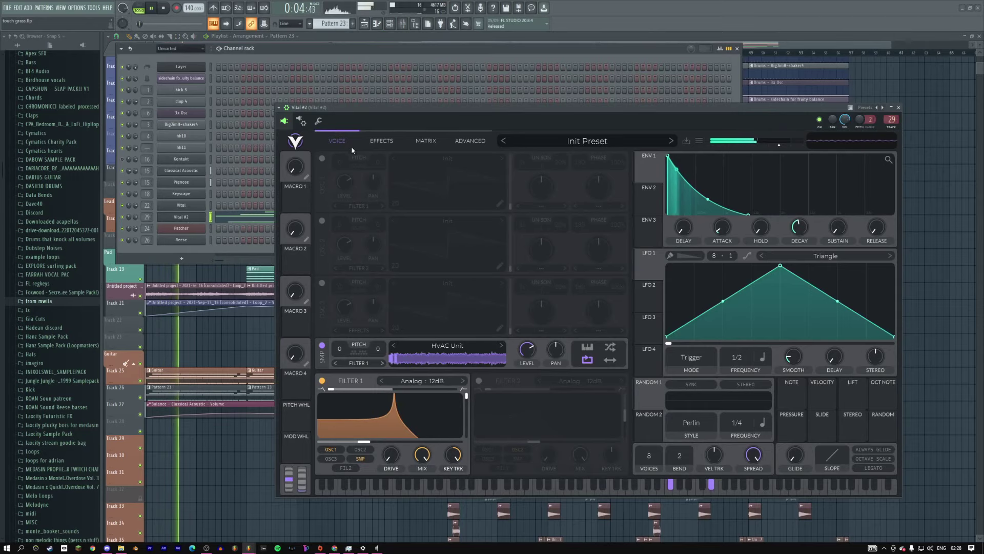
click(381, 140)
click(323, 448)
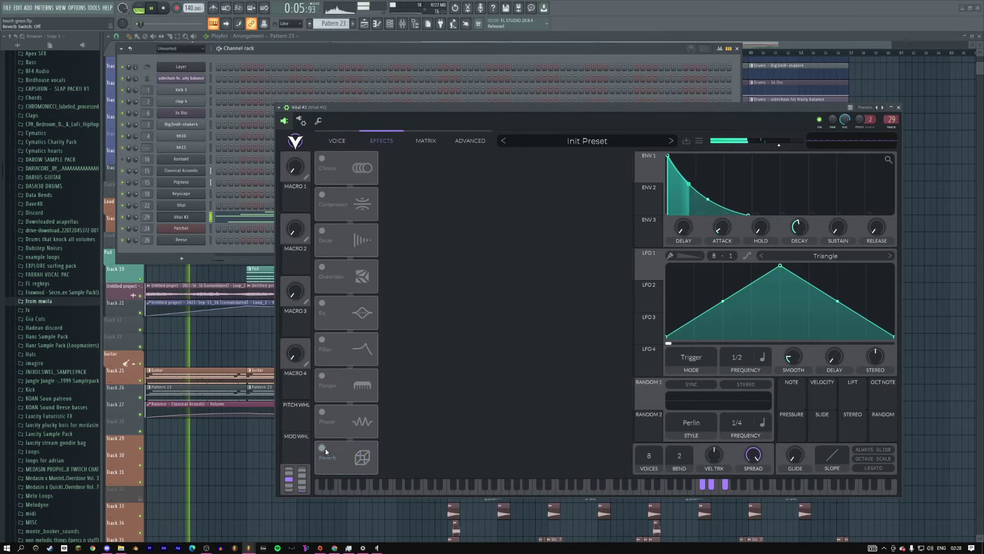
double_click(892, 119)
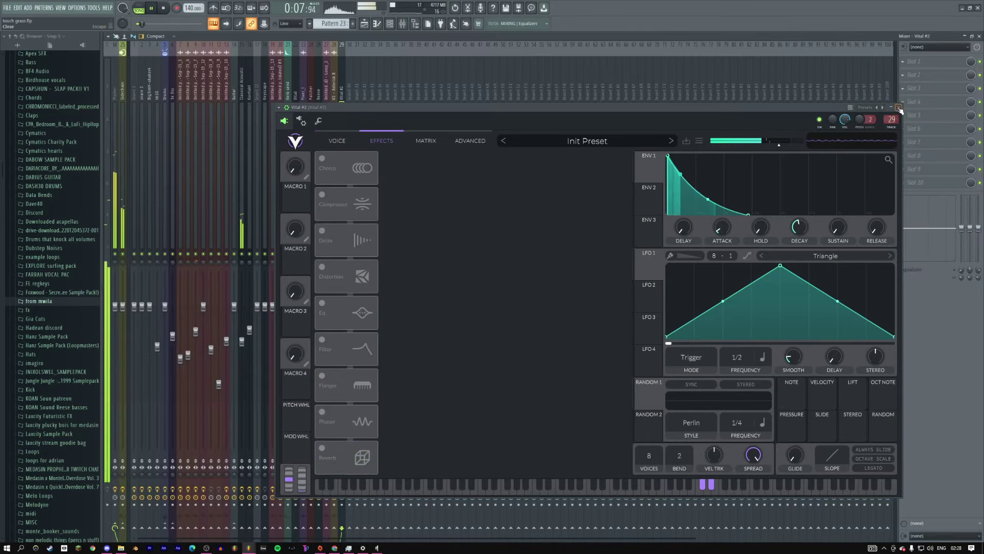
click(927, 73)
click(868, 17)
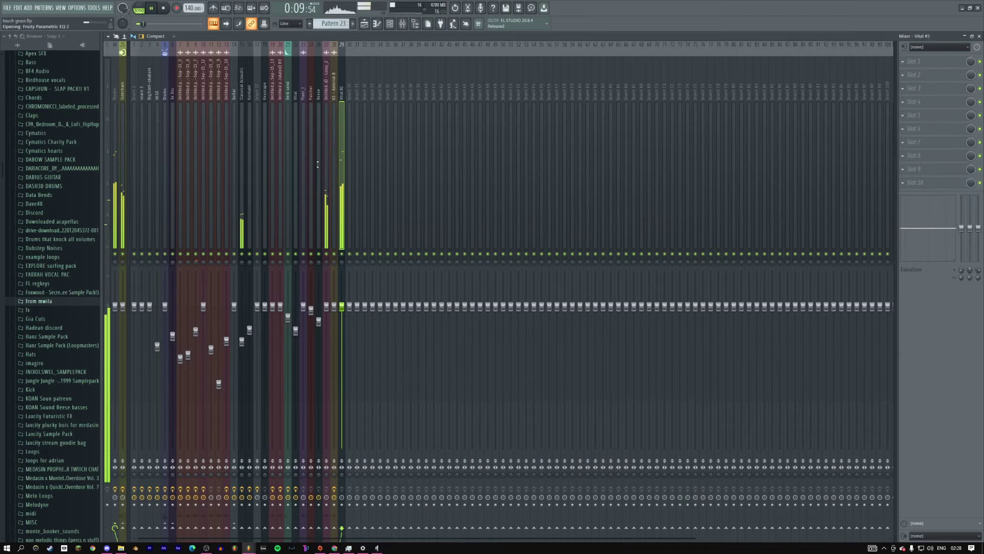
right_click(87, 162)
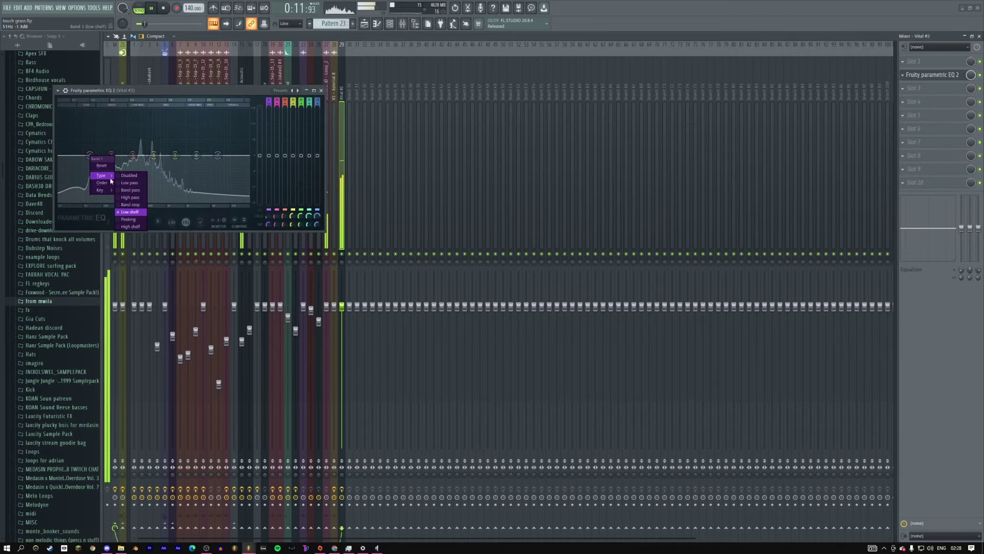
click(130, 212)
key(F11)
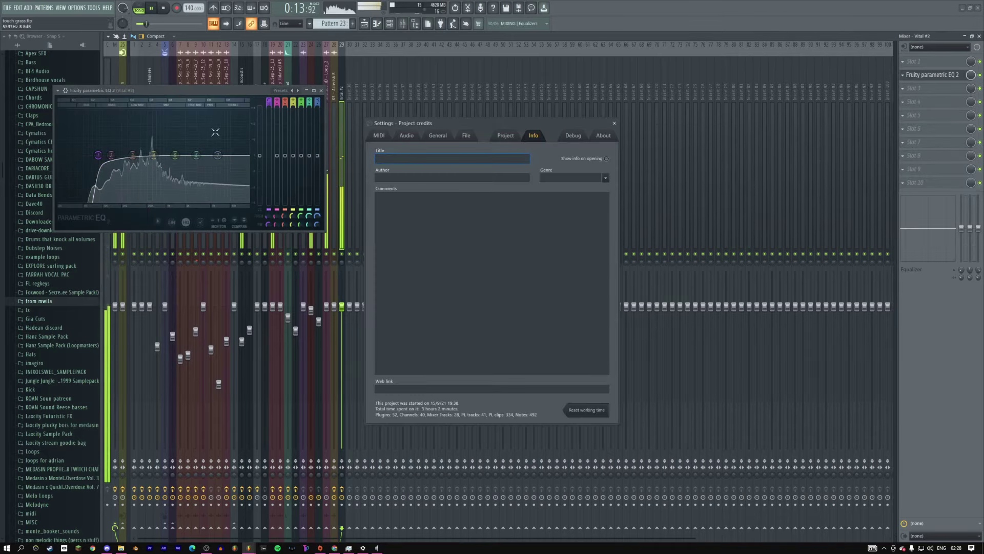
key(Escape)
Step: Set envelope 1 of Vital #2 to full sustain, about 0.427 seconds of decay and about 0.379 seconds of release
key(F9)
key(F6)
key(F7)
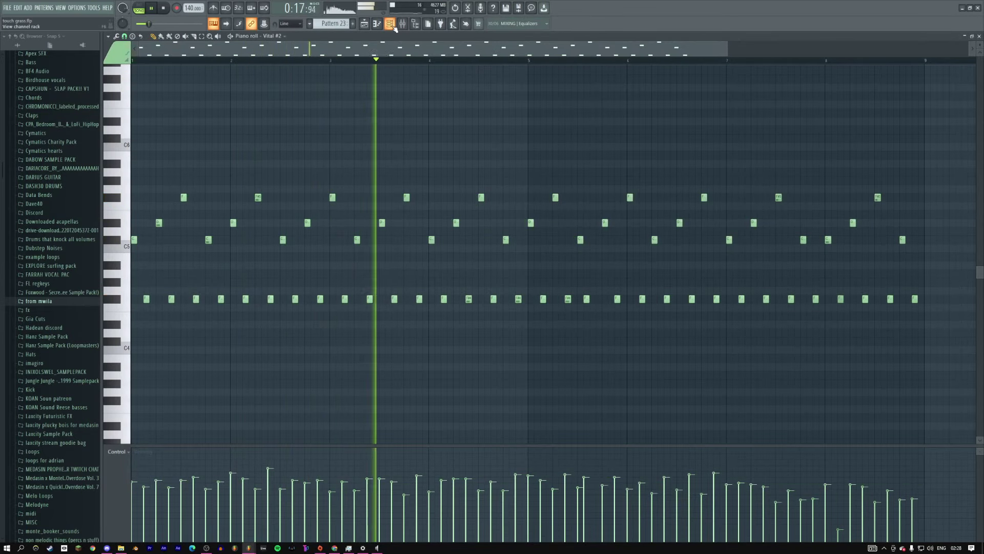
key(F6)
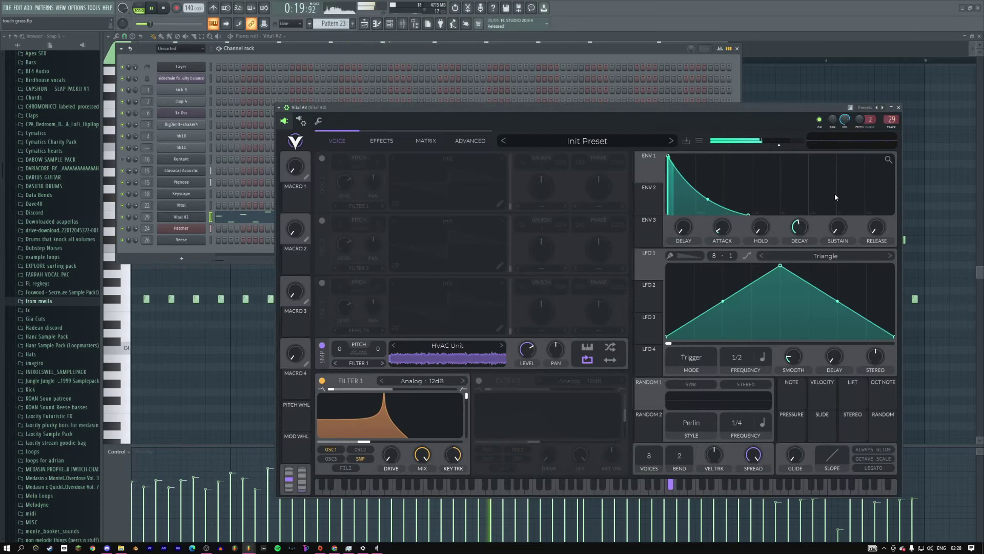
drag(840, 225, 840, 173)
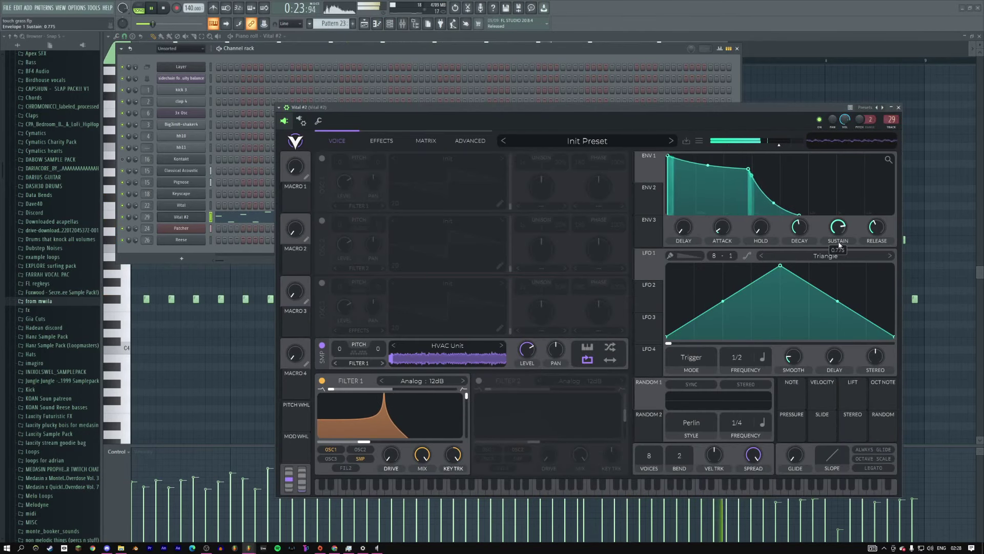
drag(800, 227, 801, 242)
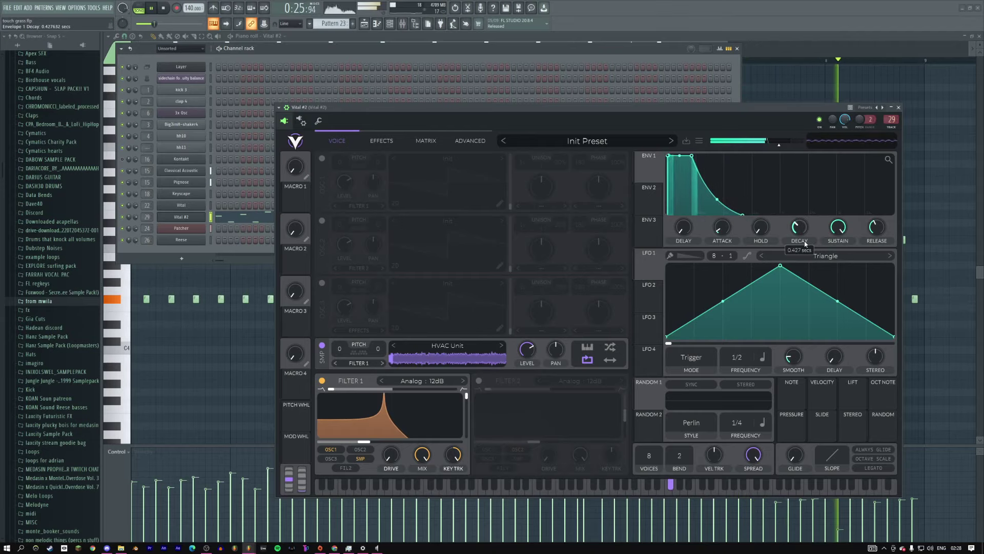
drag(879, 231, 873, 234)
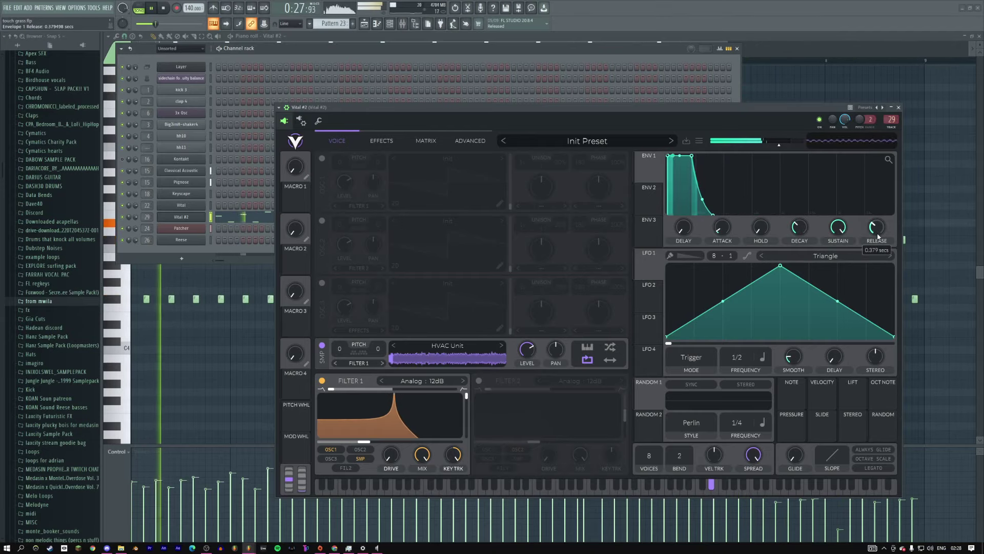
Step: Shorten the last Pattern 23 clip on Track 26 so it ends at bar 24
key(F12)
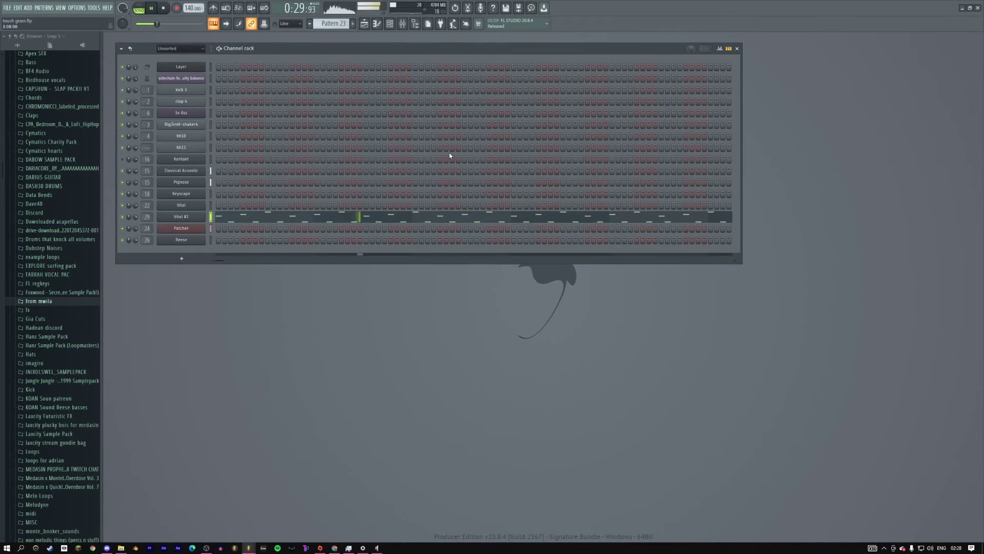
click(370, 24)
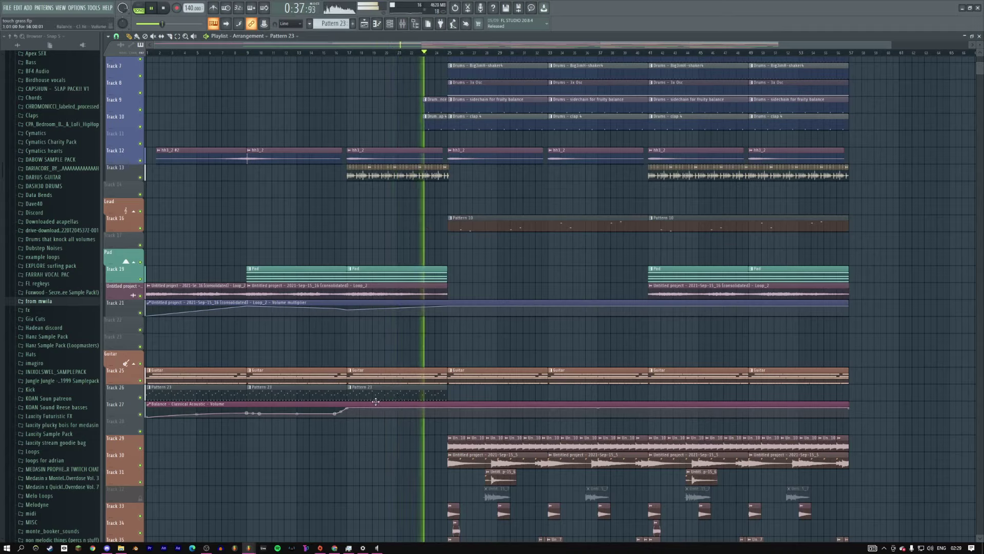
drag(445, 392, 433, 394)
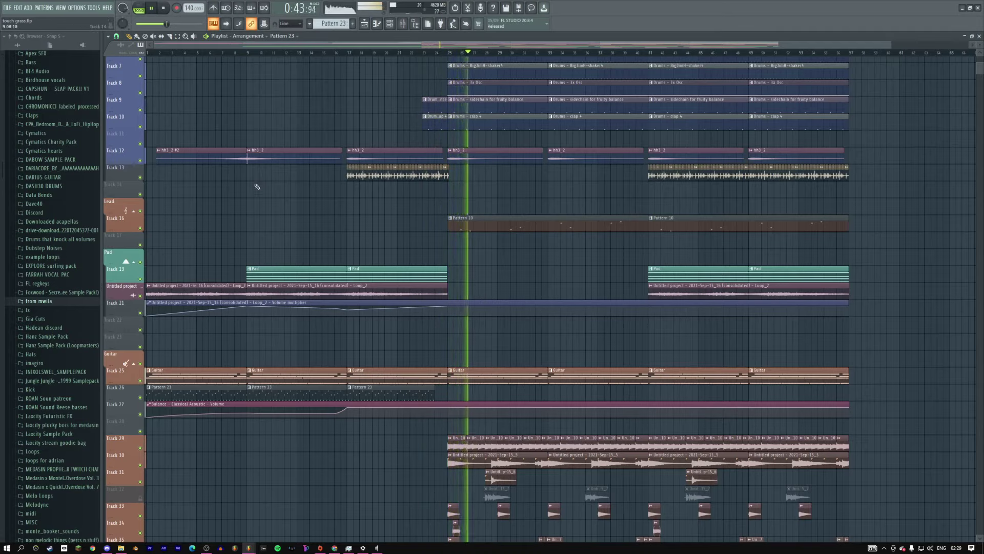
Step: Find the Bass #2 clip in the playlist and copy its Kontakt bass notes
scroll(507, 239, down, 5)
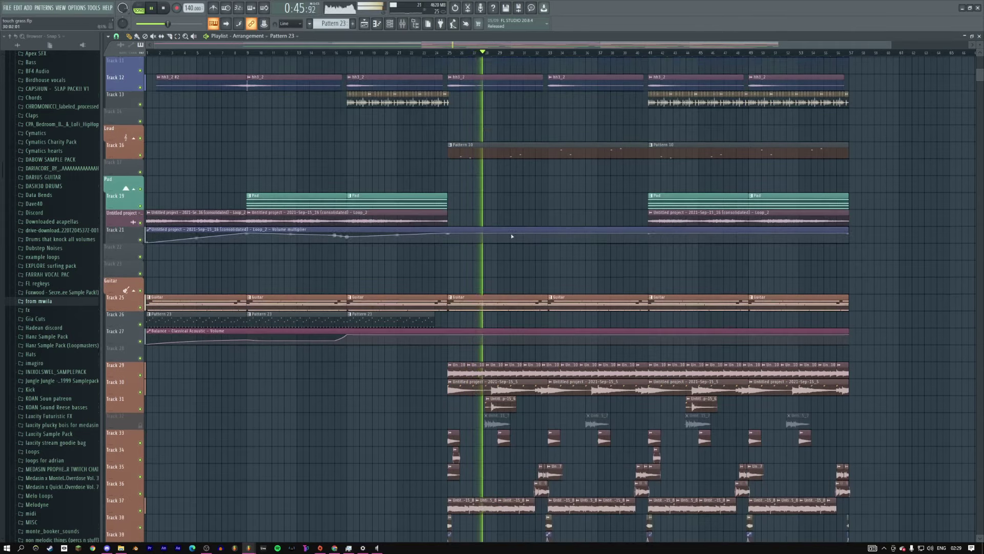
scroll(514, 238, up, 7)
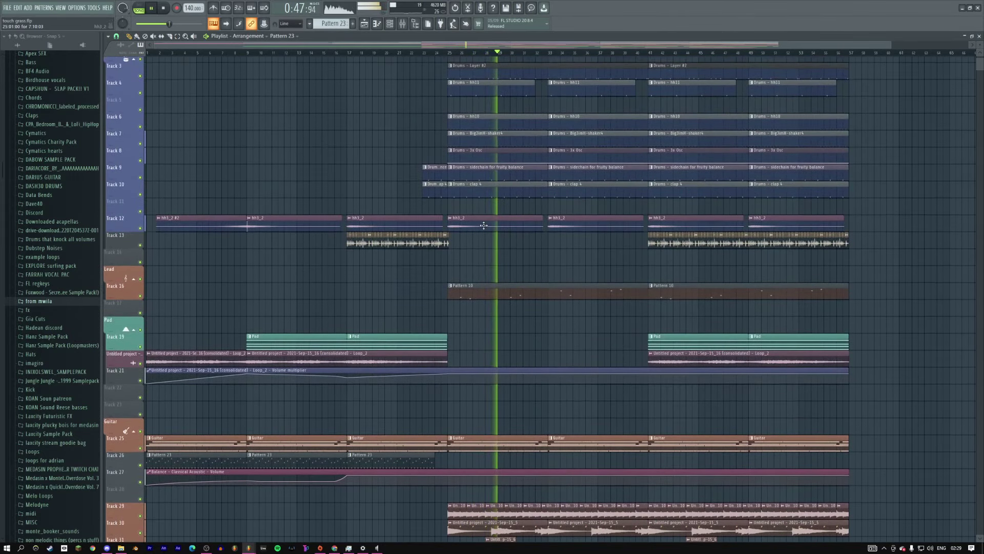
scroll(503, 231, down, 7)
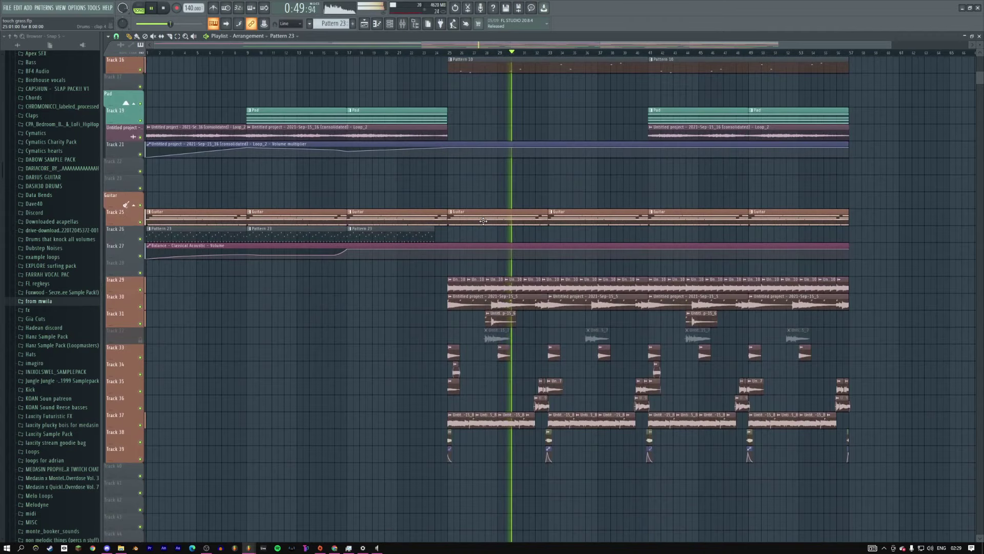
scroll(486, 241, down, 10)
click(493, 272)
double_click(493, 272)
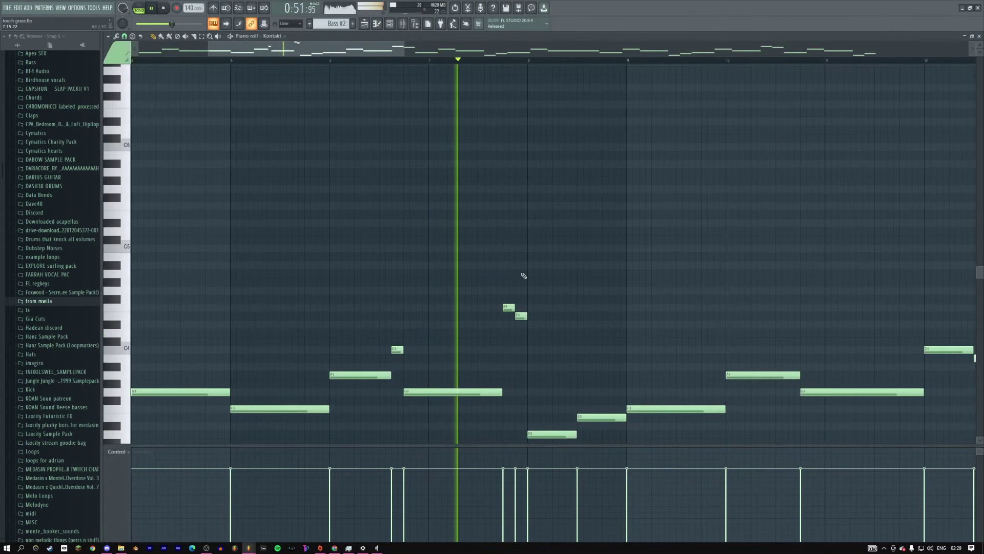
key(F6)
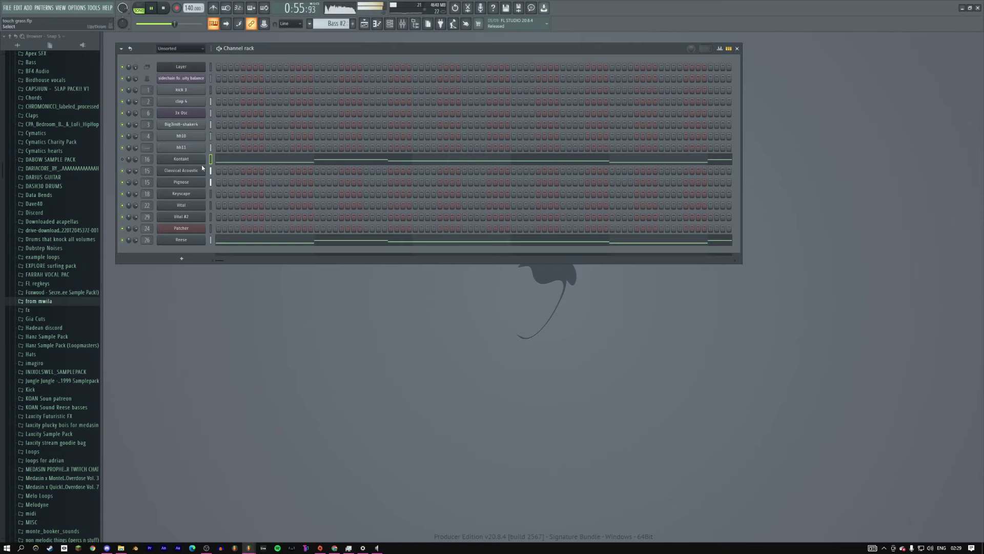
Step: Insert an empty track in the Bass group directly above the track holding the Bass #2 clip
click(365, 24)
scroll(176, 224, up, 2)
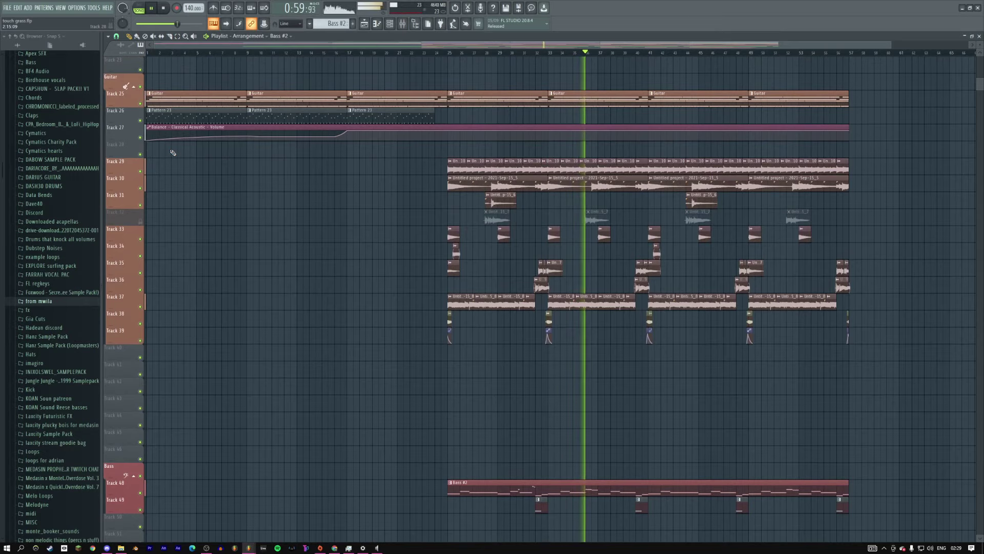
scroll(308, 221, down, 8)
scroll(326, 222, down, 12)
scroll(326, 222, up, 6)
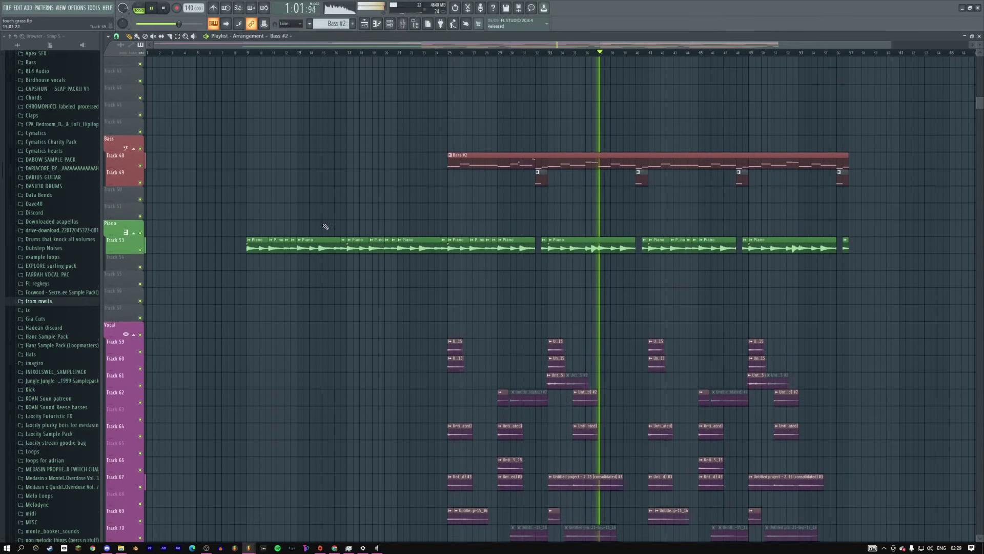
right_click(128, 222)
click(154, 300)
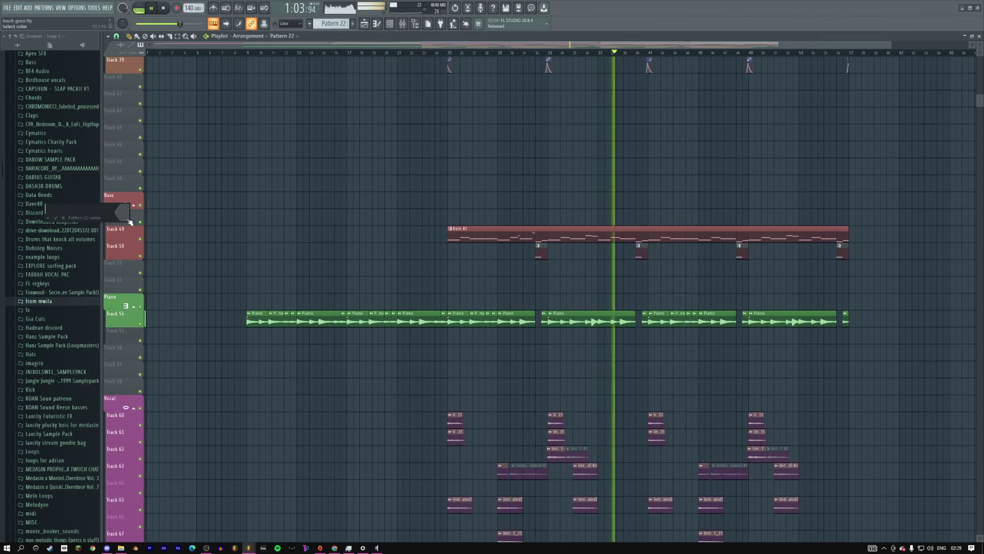
Step: Paste the bass notes into Kontakt in Pattern 22 and place its clip on Track 48 from bar 9 to bar 25
key(F6)
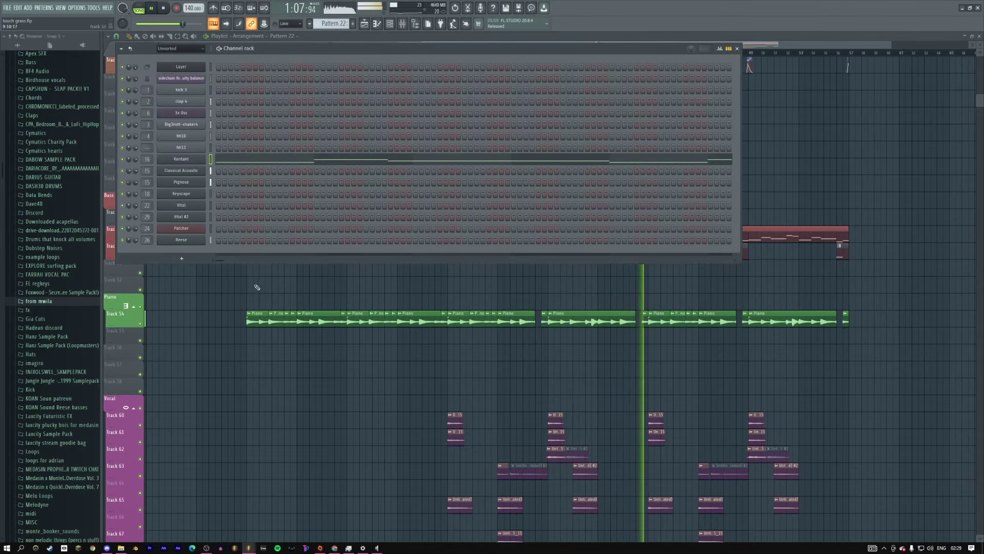
key(F6)
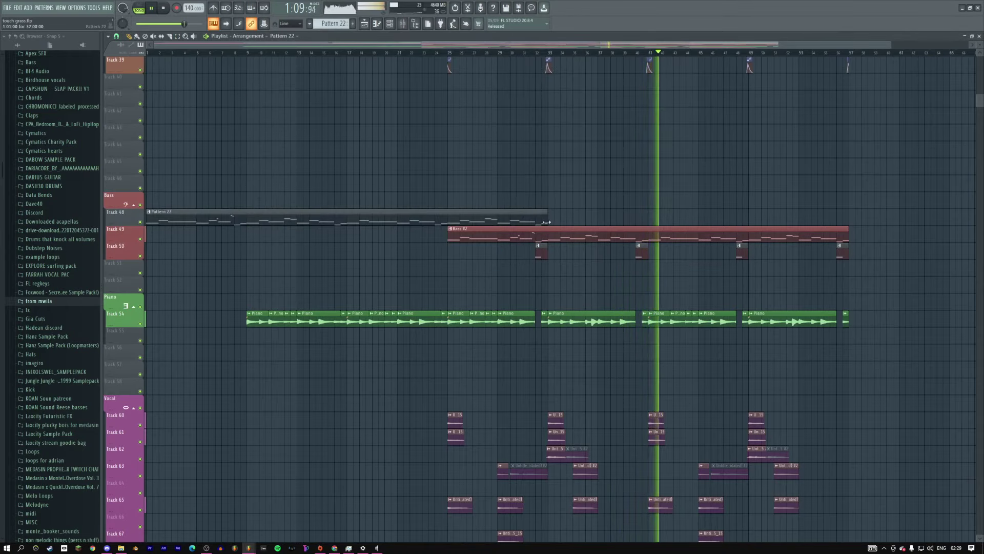
drag(548, 211, 447, 213)
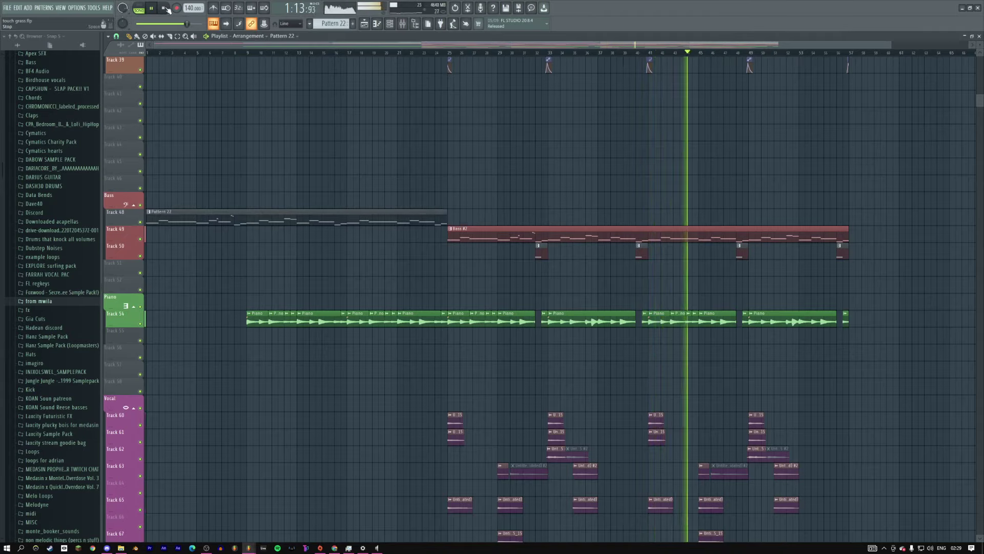
key(space)
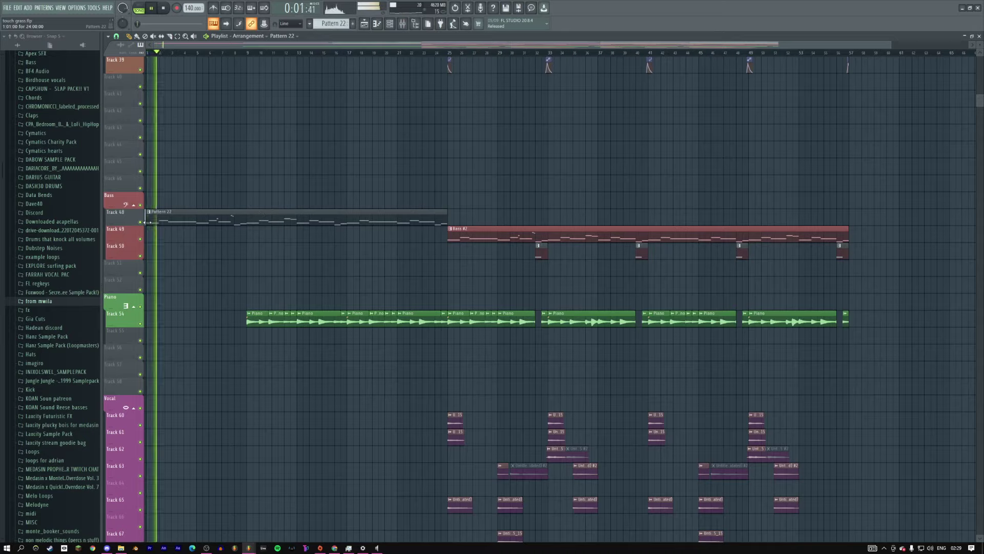
drag(146, 221, 246, 221)
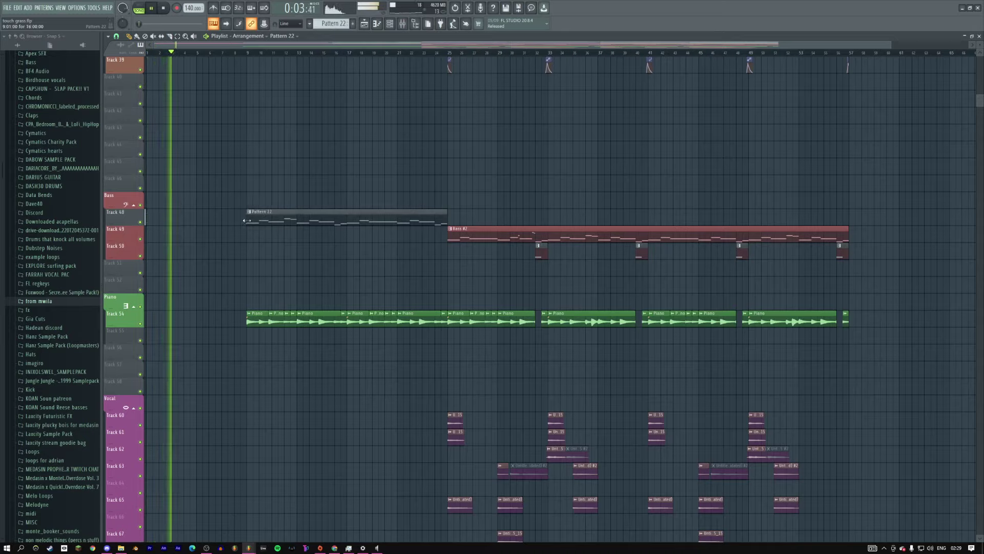
Step: Remove the Kontakt notes in bar 12 of Pattern 22 and extend the preceding long note to bar 13
click(238, 52)
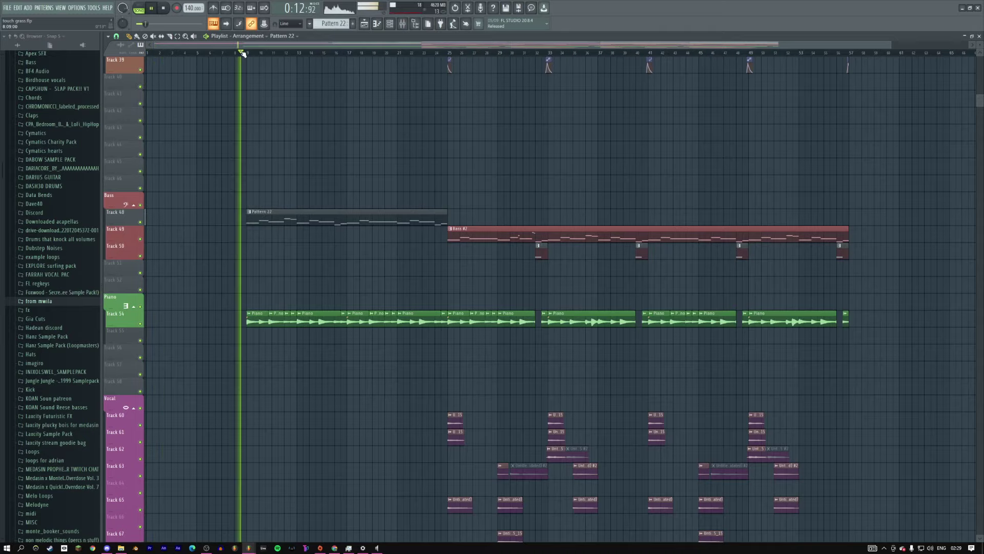
double_click(308, 220)
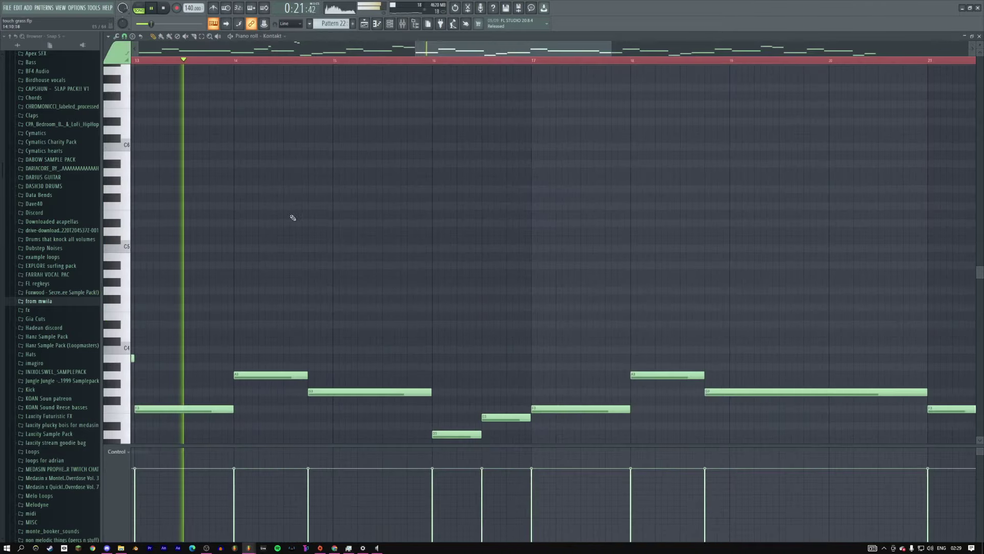
right_click(422, 292)
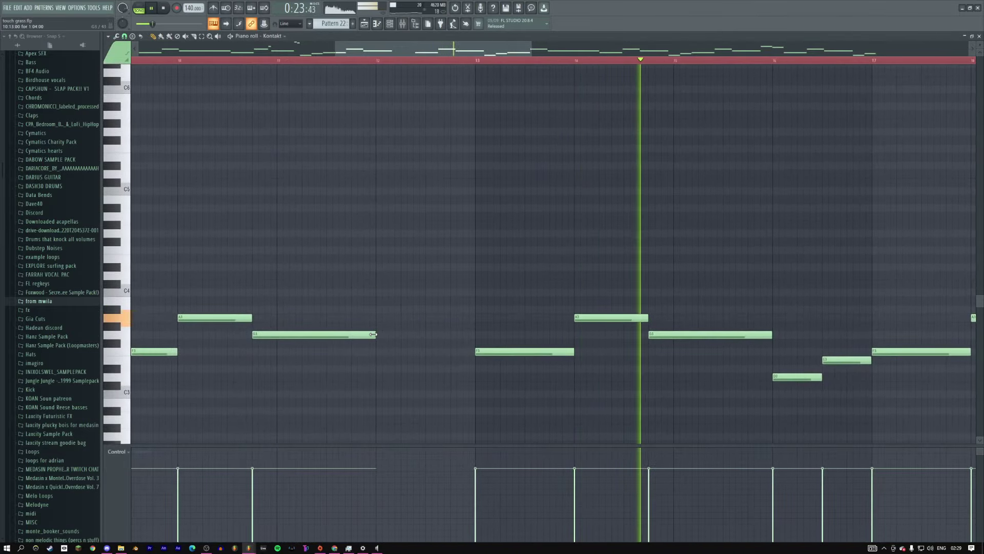
drag(376, 334, 475, 334)
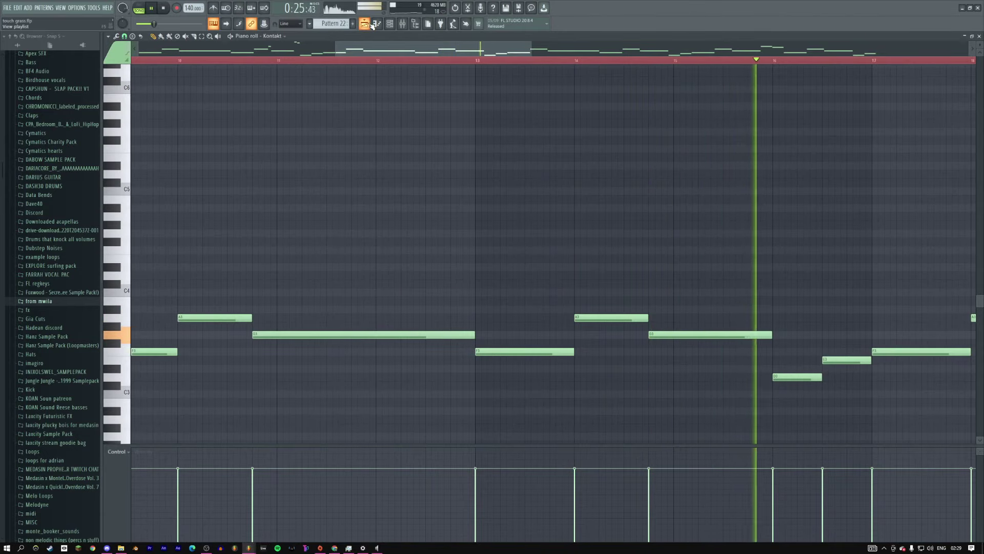
key(F5)
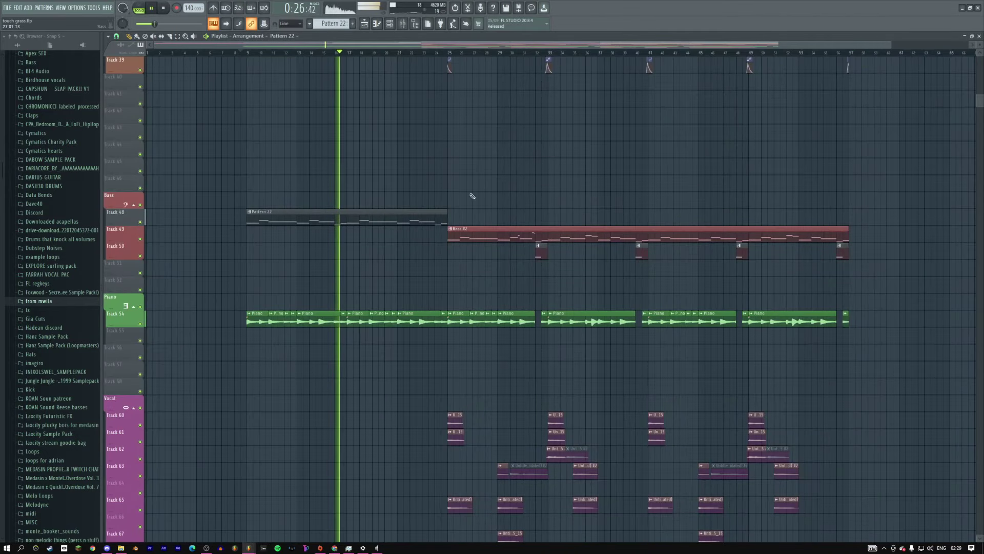
Step: Move the Kontakt note at the start of bar 16 in Pattern 22 up to C4 and play the passage
double_click(351, 221)
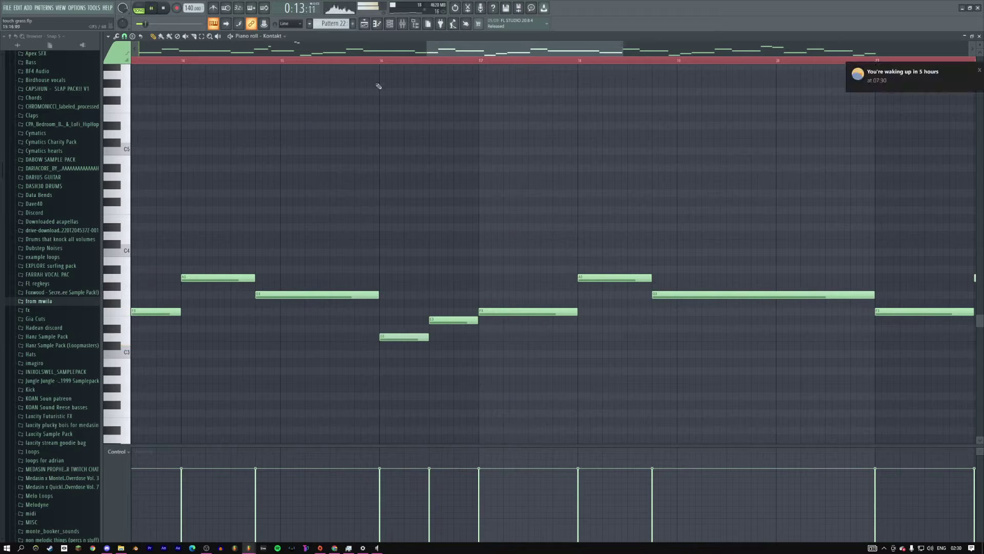
key(space)
click(397, 337)
key(space)
key(space)
key(ctrl+Up)
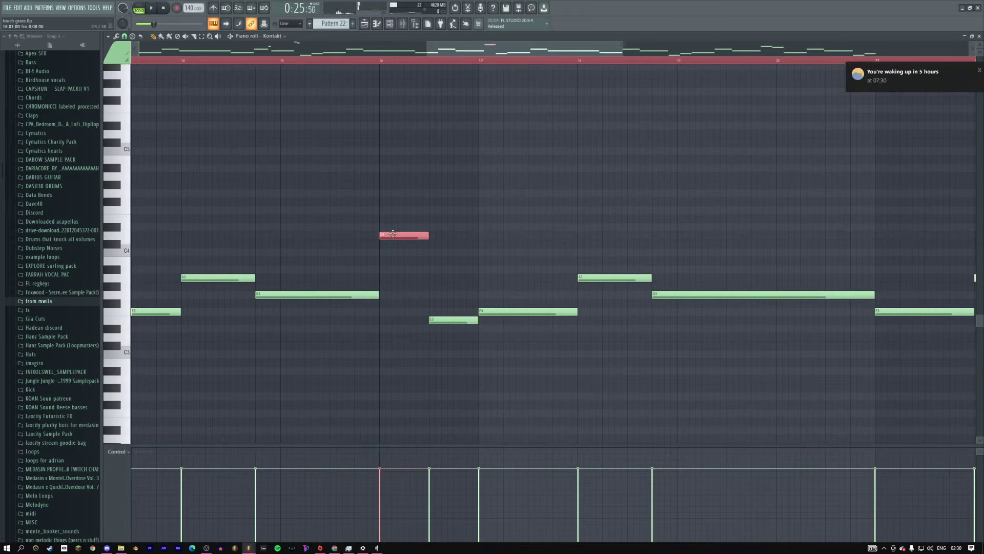
drag(394, 252, 398, 262)
key(space)
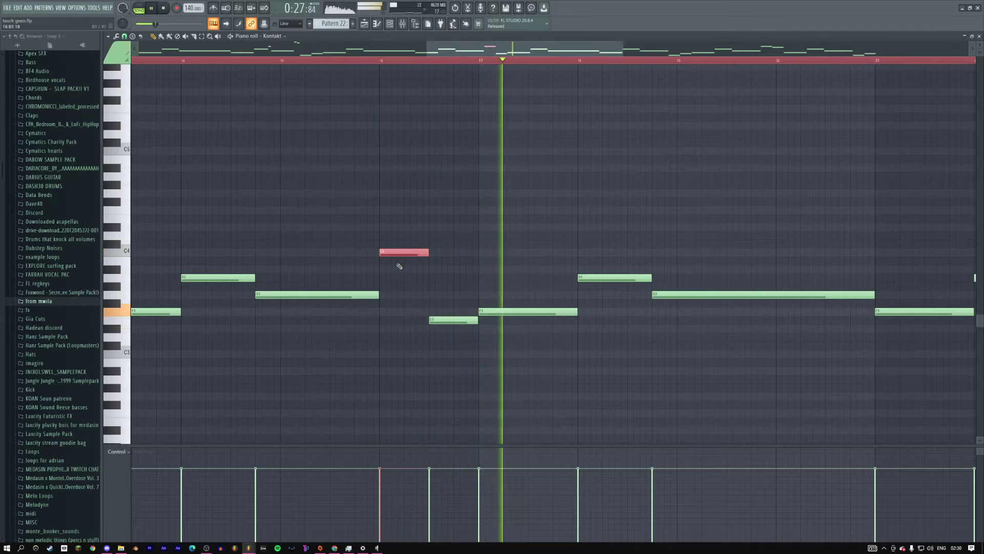
Step: Listen to the Kontakt bass passage up to bar 25 while checking the playlist, mixer and channel rack
click(364, 24)
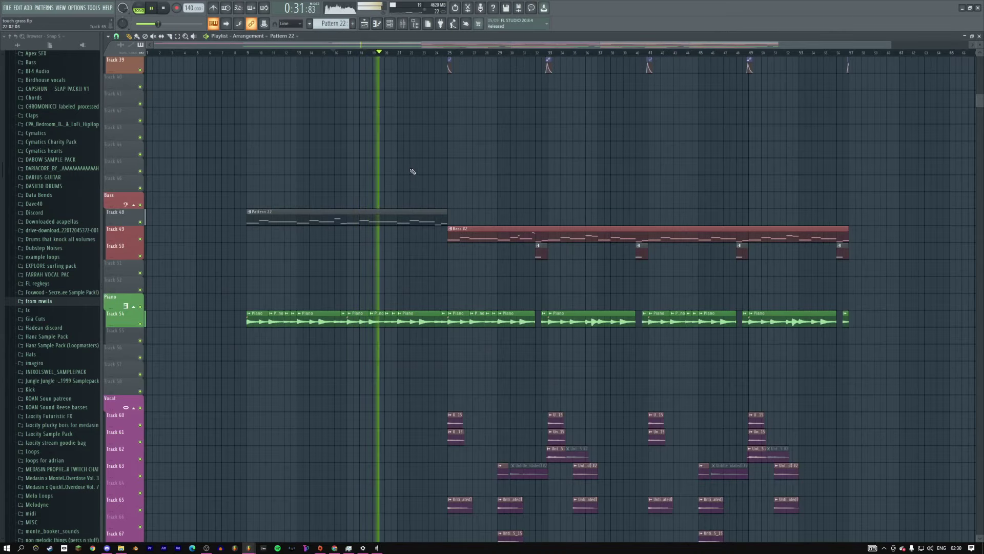
click(403, 24)
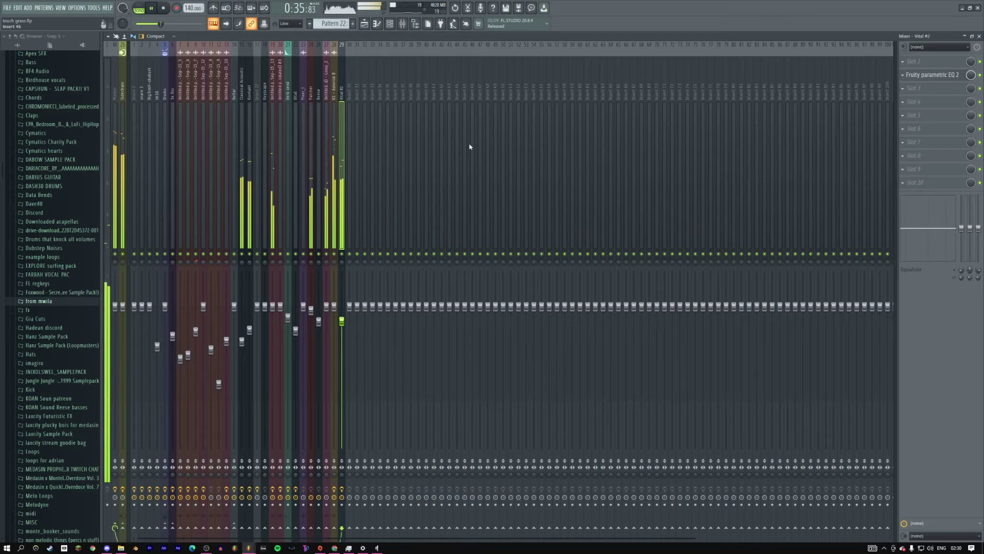
key(F6)
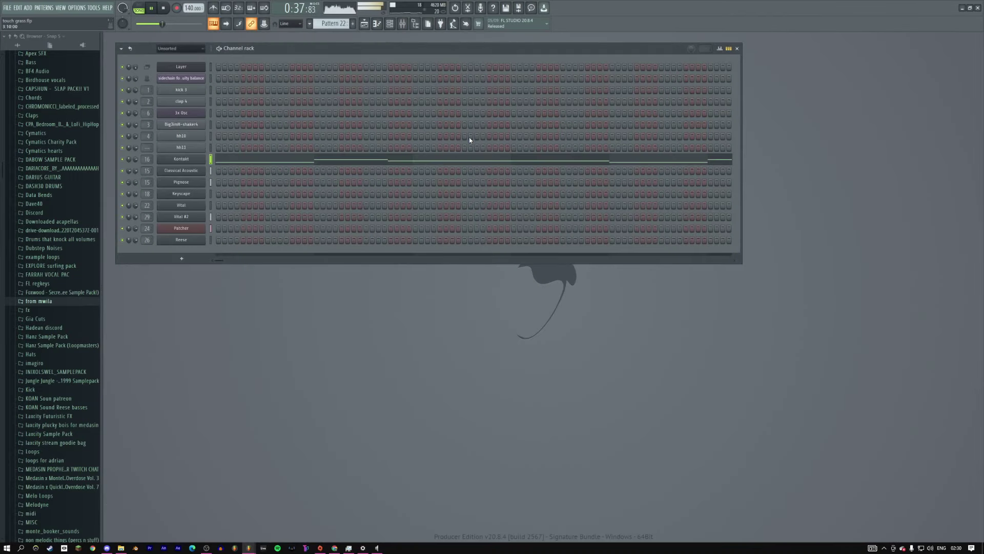
click(367, 24)
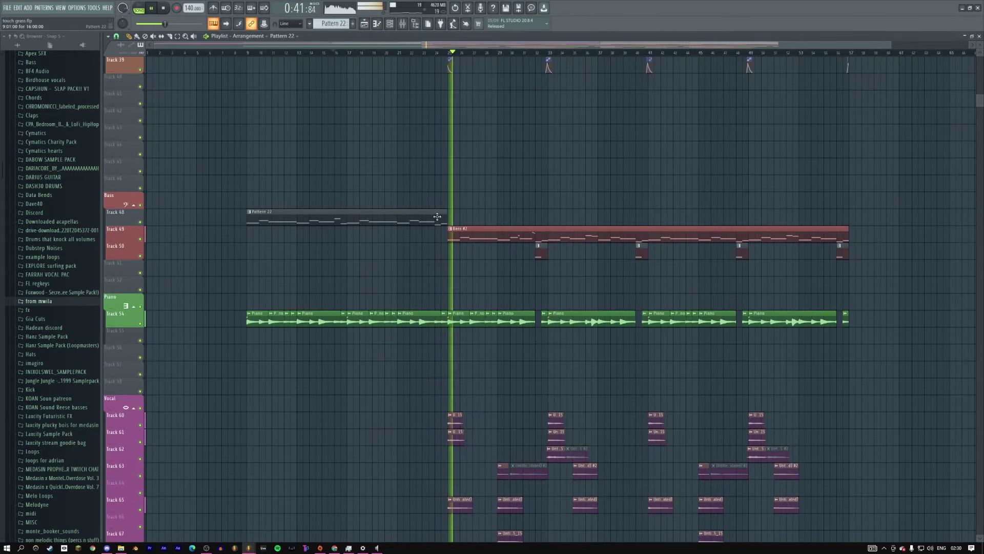
key(space)
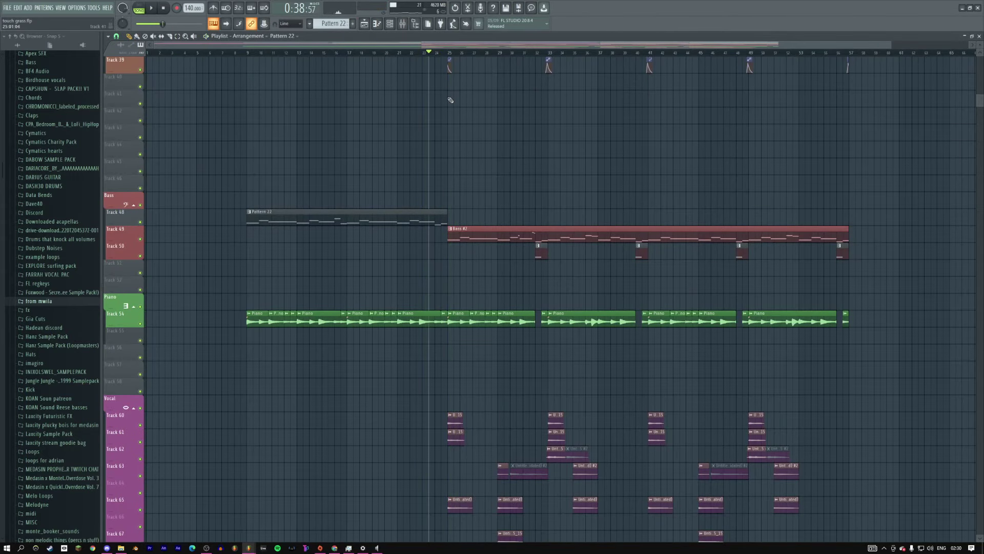
Step: Replace the low Kontakt note at the start of bar 24 in Pattern 22 with a C4 note and play the transition
double_click(444, 223)
scroll(437, 164, down, 3)
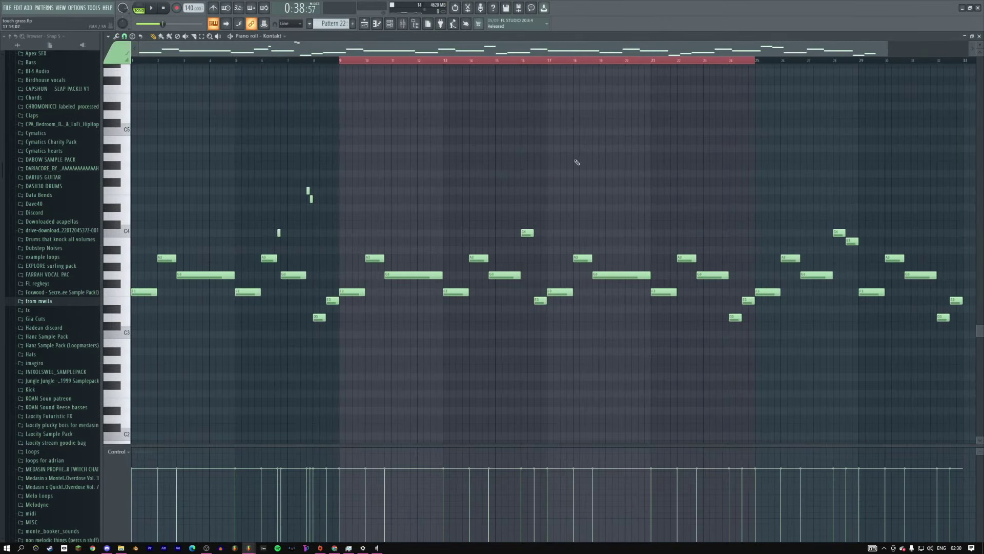
scroll(583, 311, left, 3)
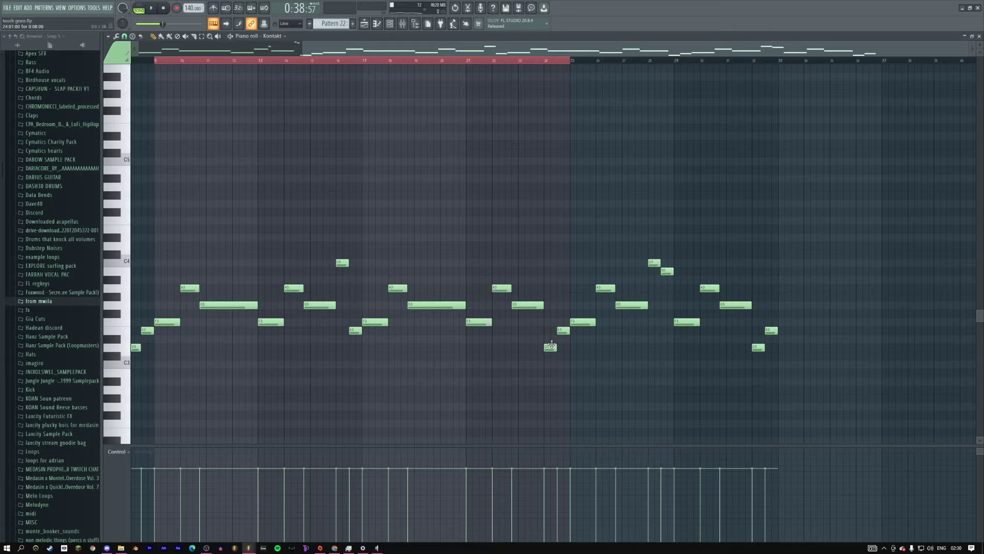
key(space)
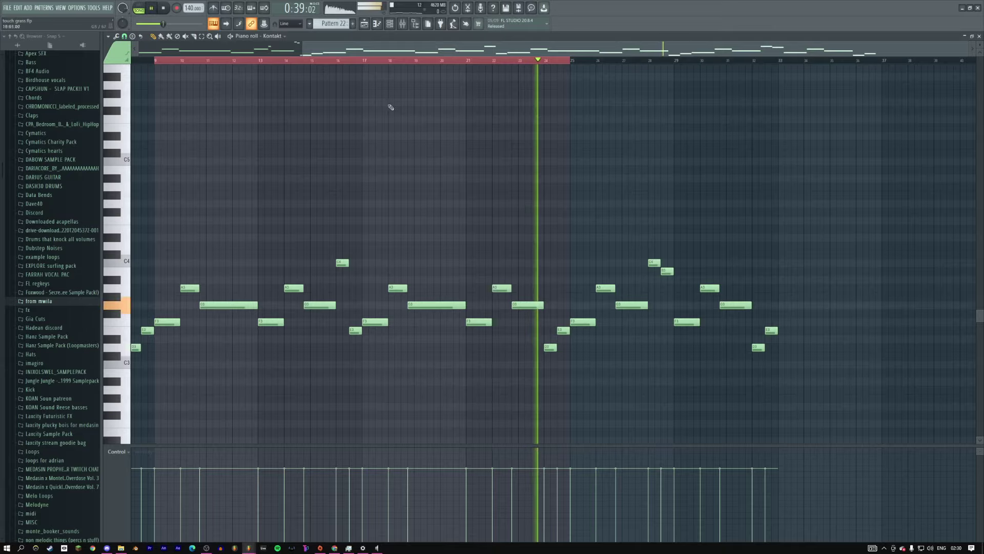
click(546, 61)
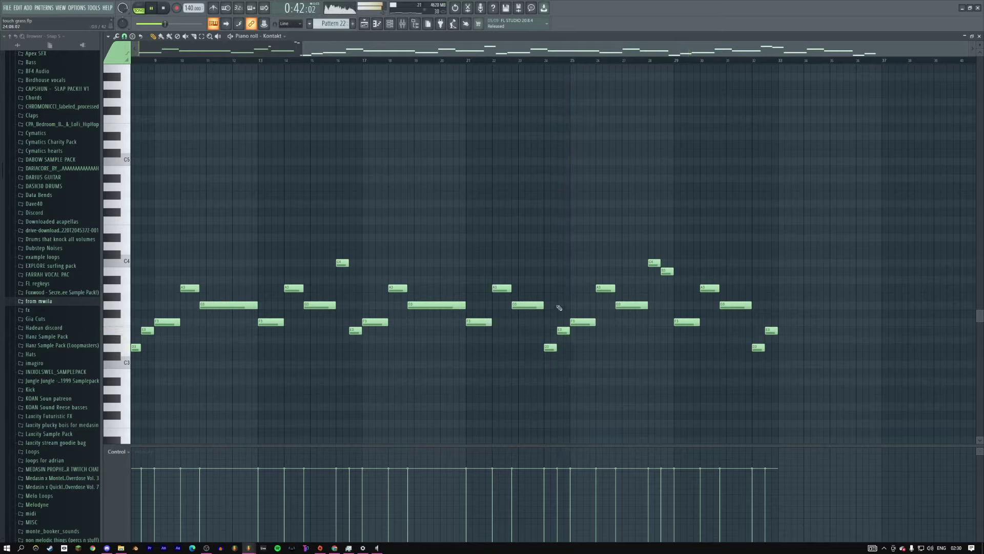
key(space)
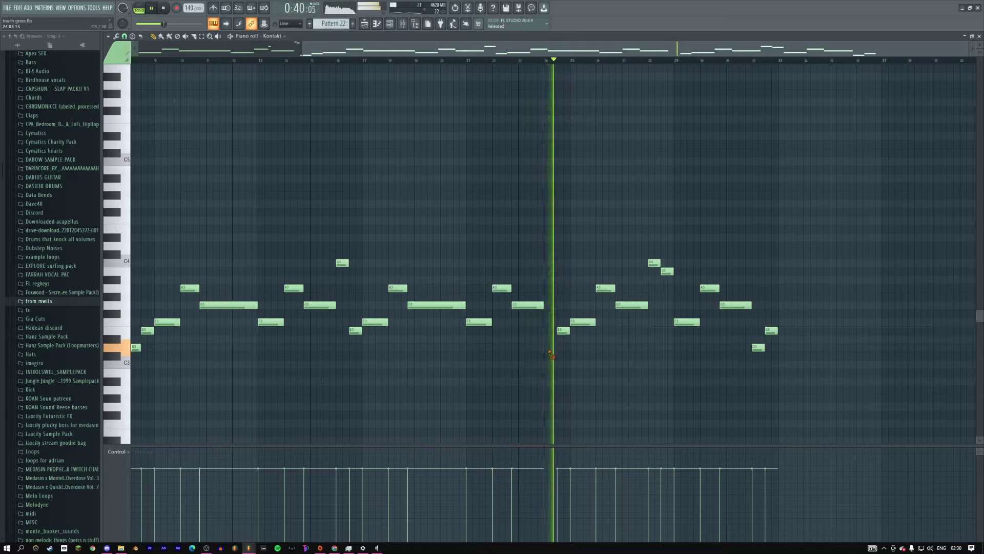
right_click(550, 347)
click(547, 289)
key(space)
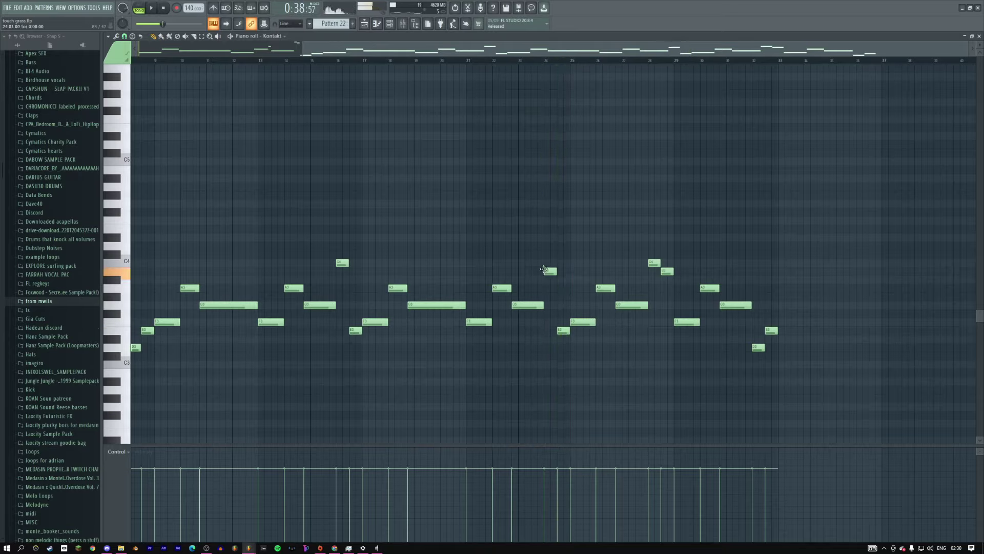
drag(545, 258, 538, 259)
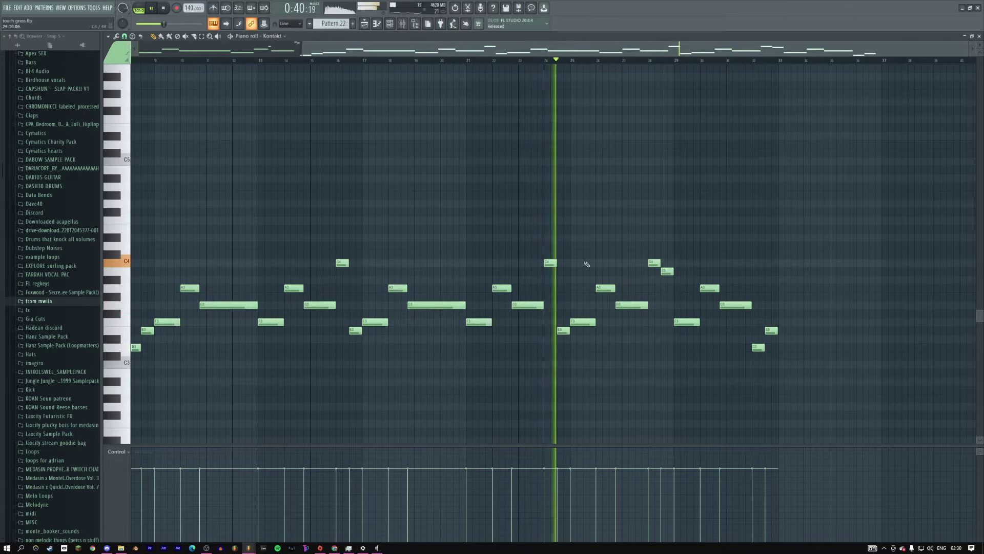
click(368, 24)
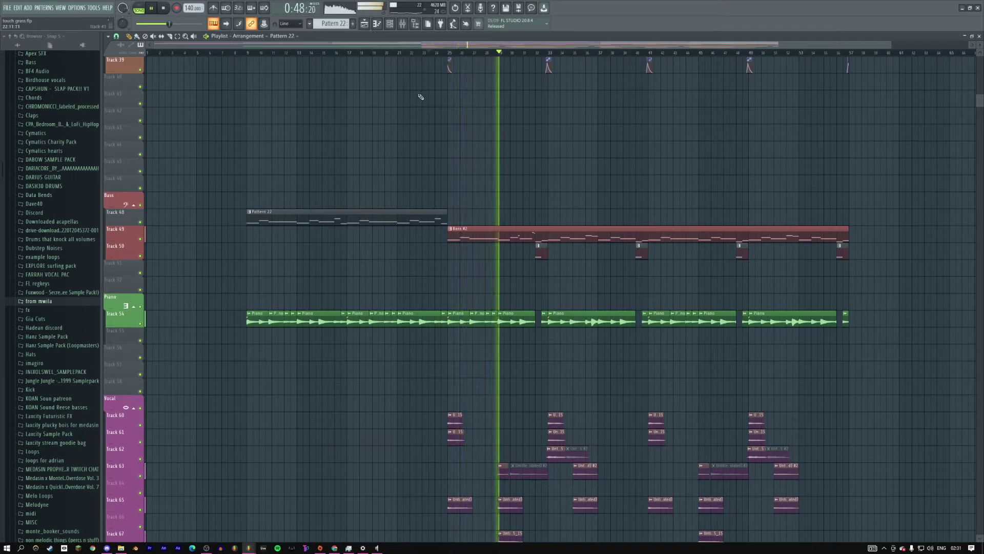
key(space)
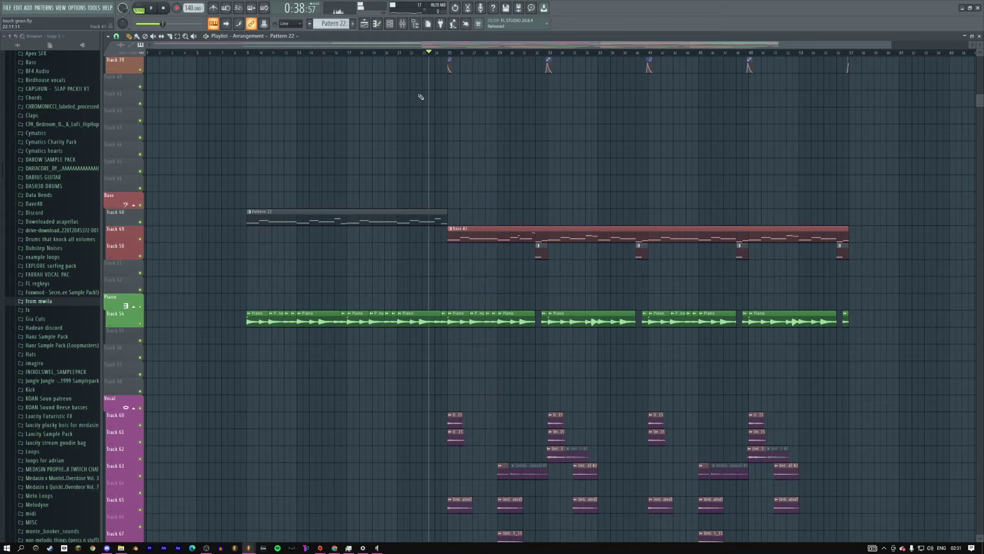
Step: Audition the HVAC Unit noise sound in the Vital channel
key(F5)
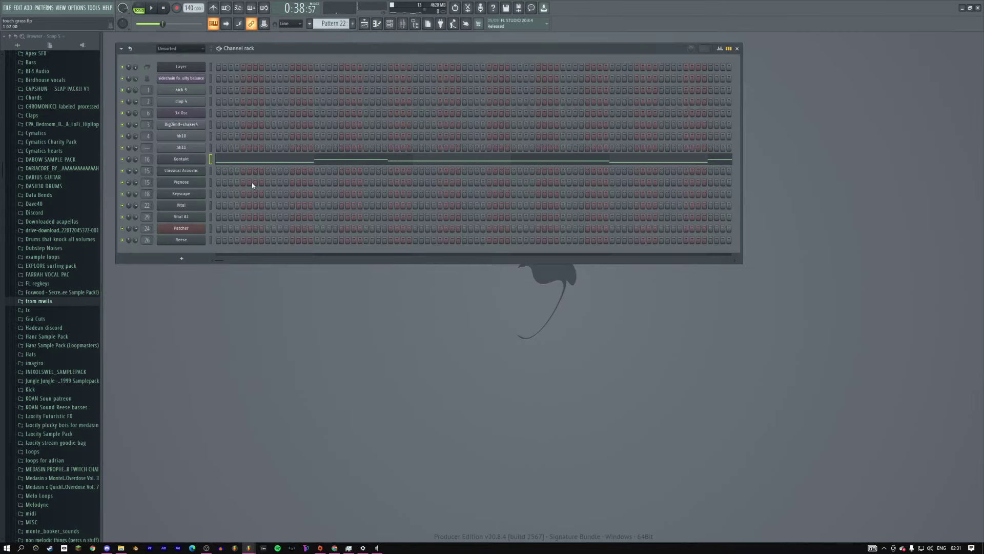
click(184, 206)
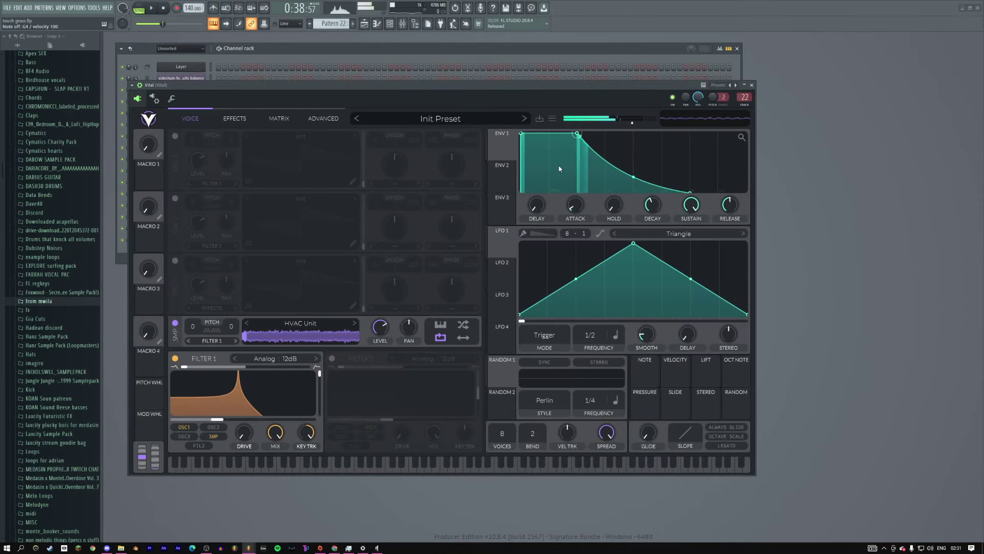
key(Escape)
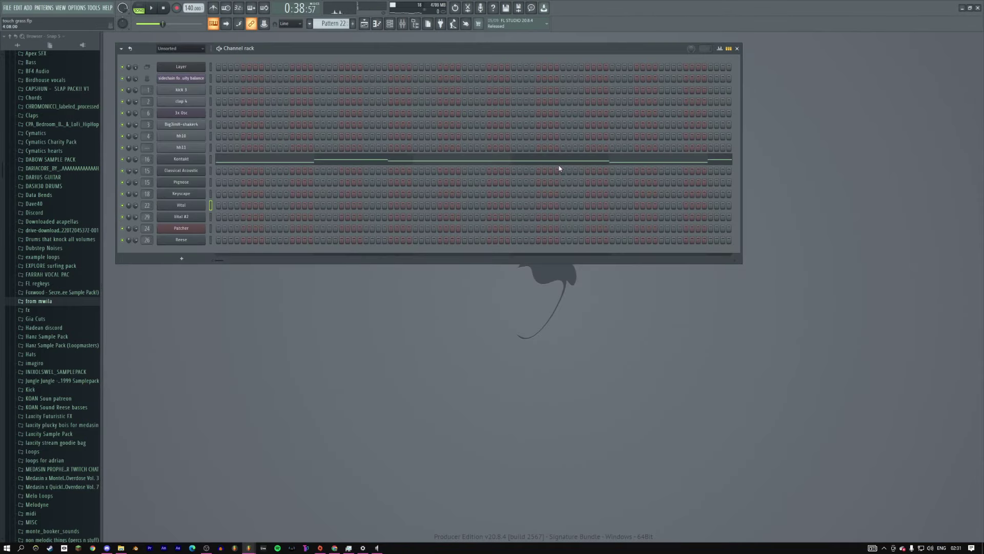
Step: Play the main section and review its drum, lead, pad and guitar tracks in the playlist
click(365, 24)
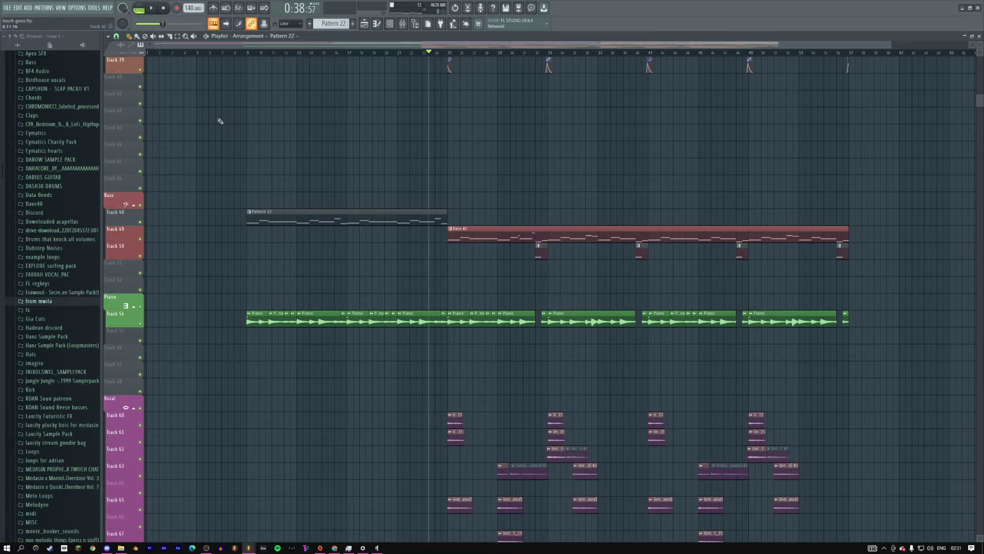
key(space)
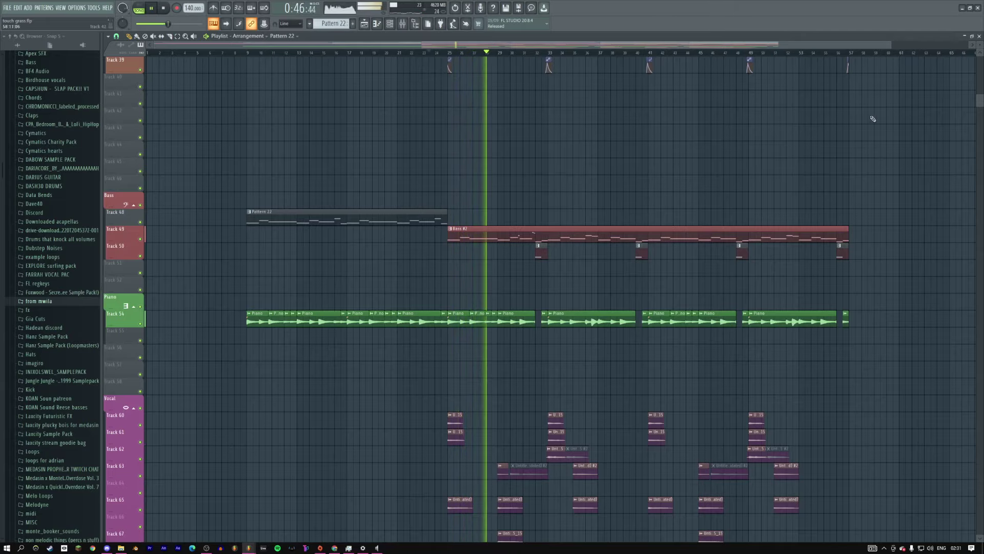
alt+scroll(872, 118, up, 4)
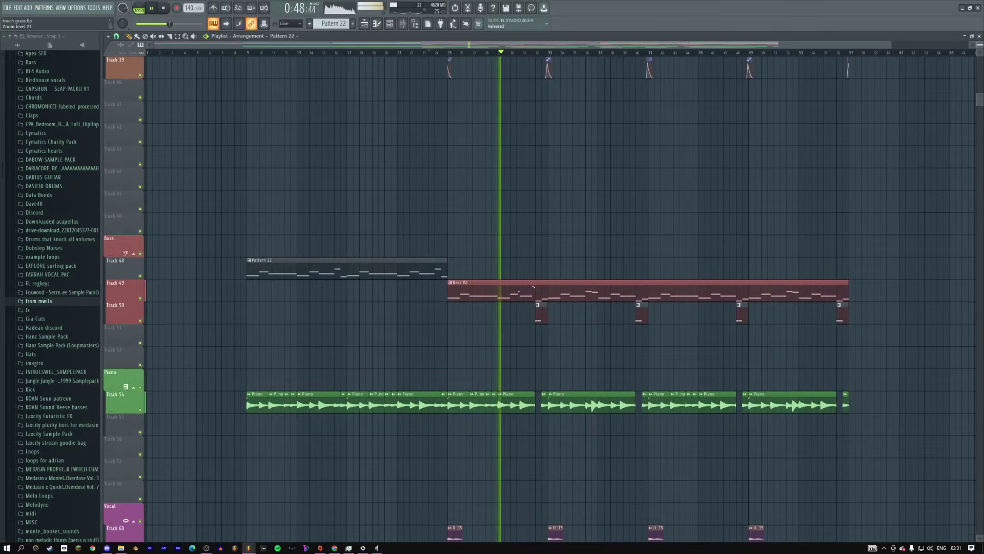
scroll(590, 194, up, 8)
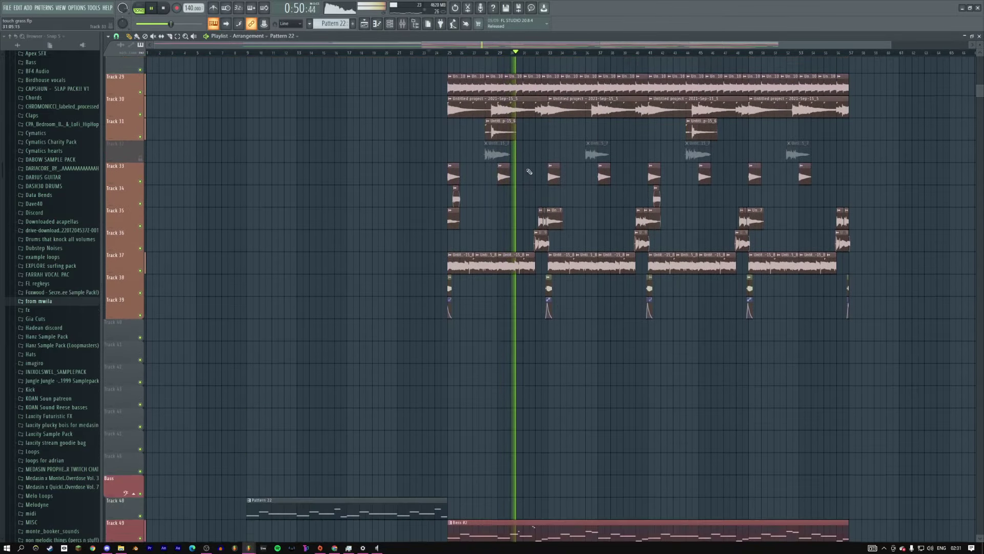
scroll(529, 171, up, 18)
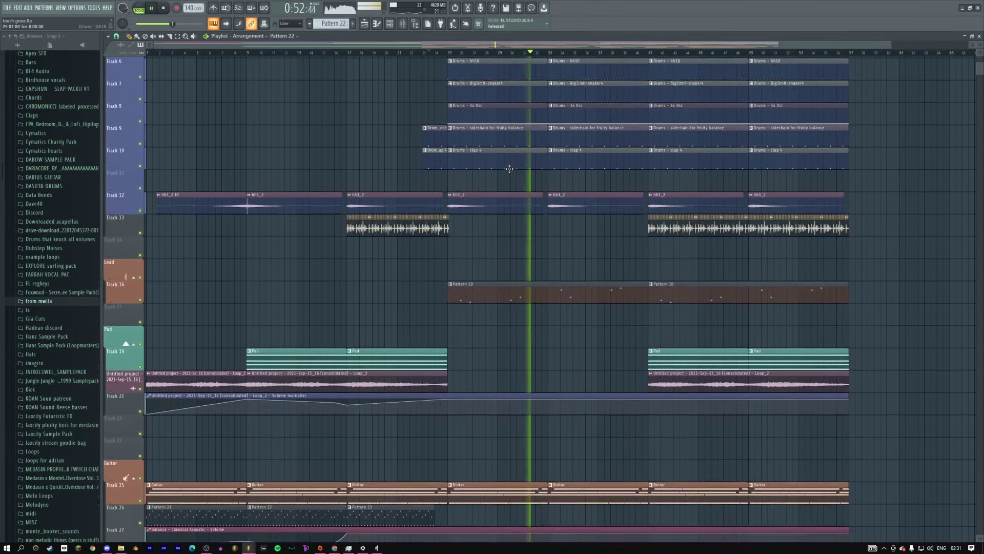
scroll(509, 169, down, 1)
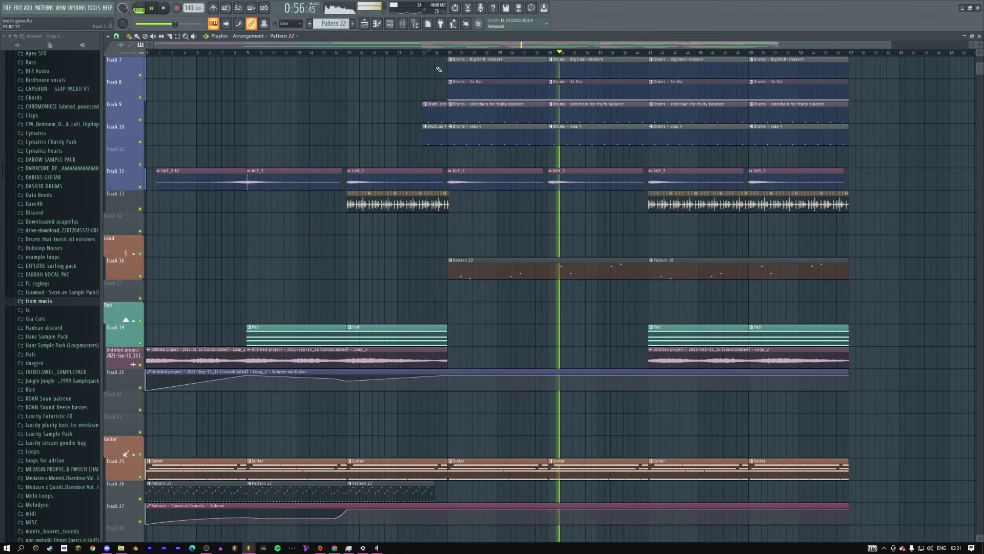
scroll(515, 169, down, 10)
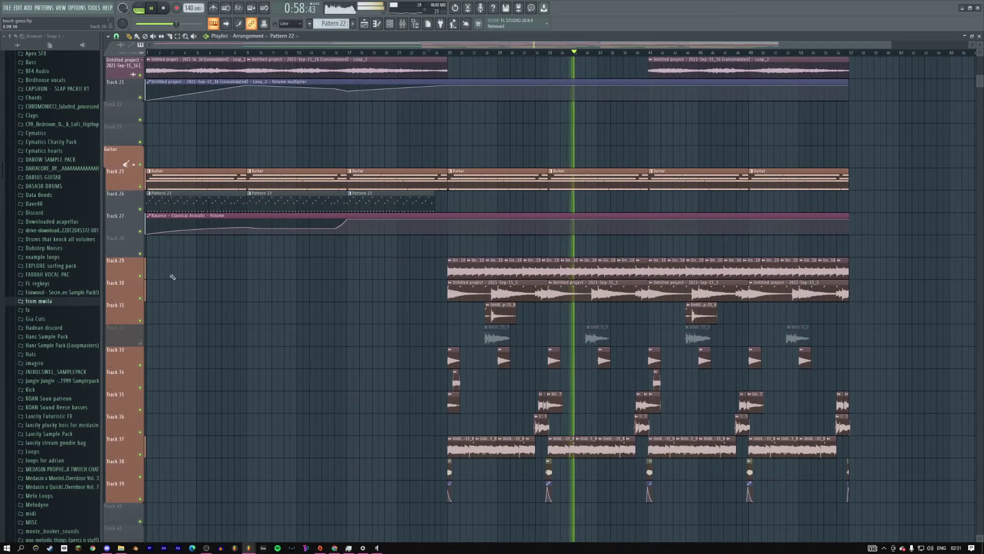
Step: Browse the Fills, Sounds & Loops and Claps folders of the Hanz Sample Pack for extra sounds
click(45, 336)
click(52, 354)
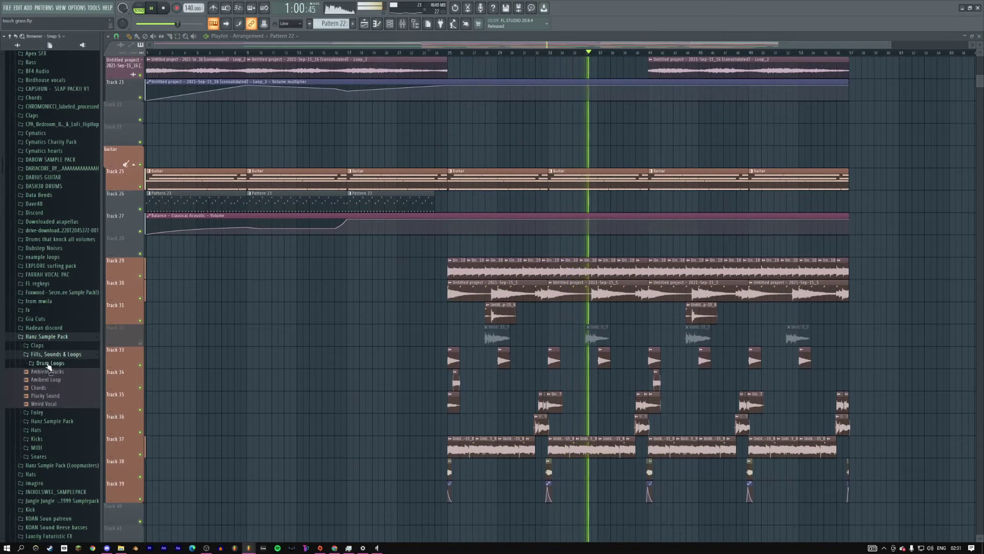
click(50, 354)
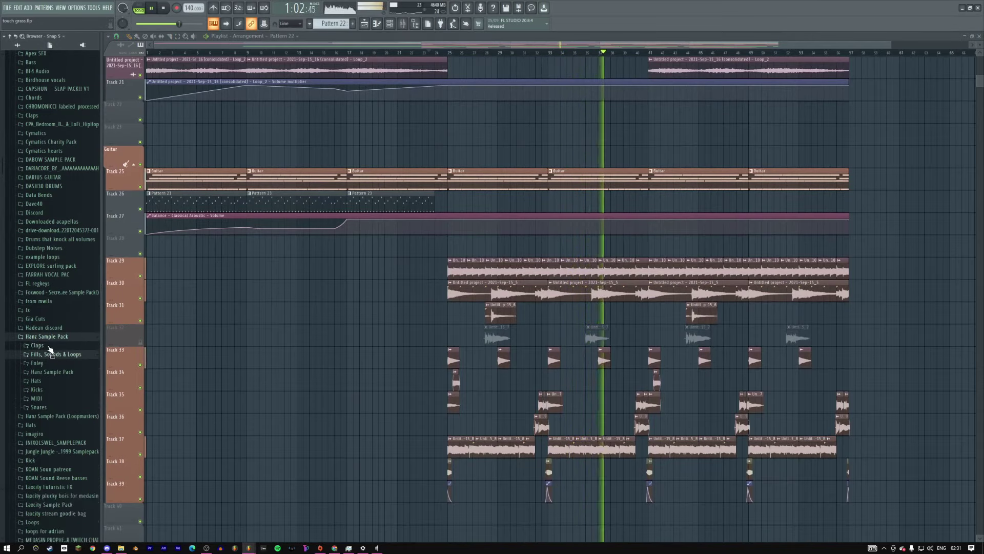
click(49, 346)
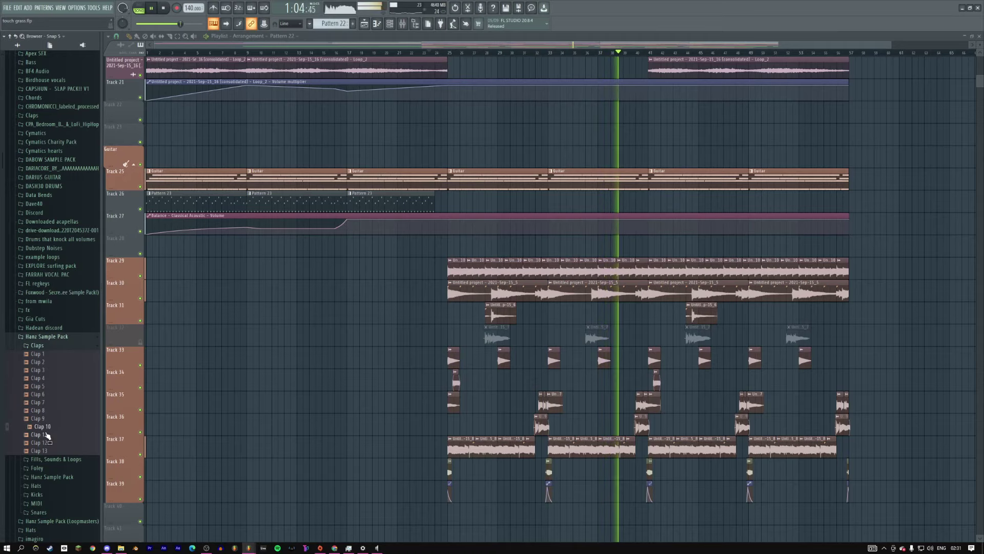
Step: Shorten the hh10 and BigSmoh-shakers drum clips starting at bar 33 so both end midway through bar 39
scroll(470, 225, up, 5)
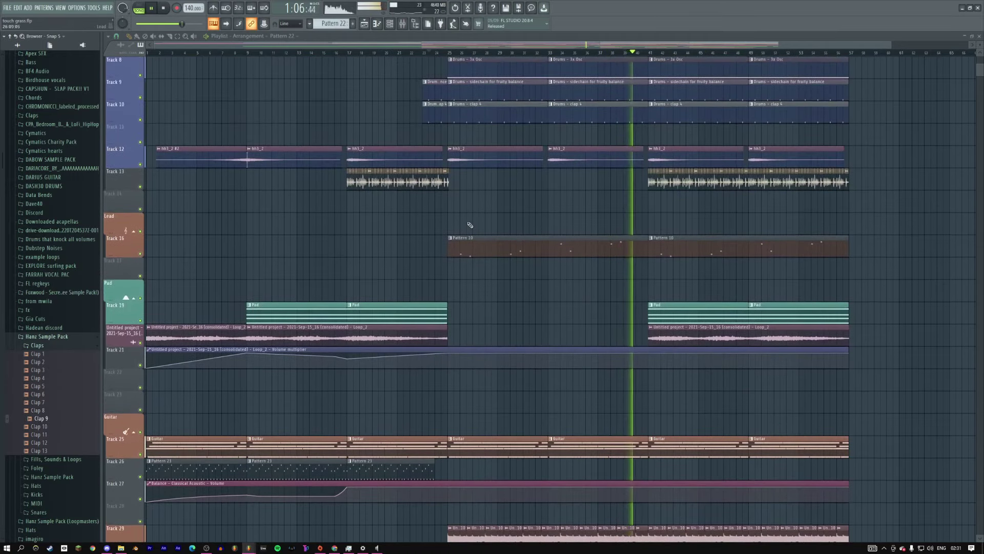
scroll(470, 225, up, 3)
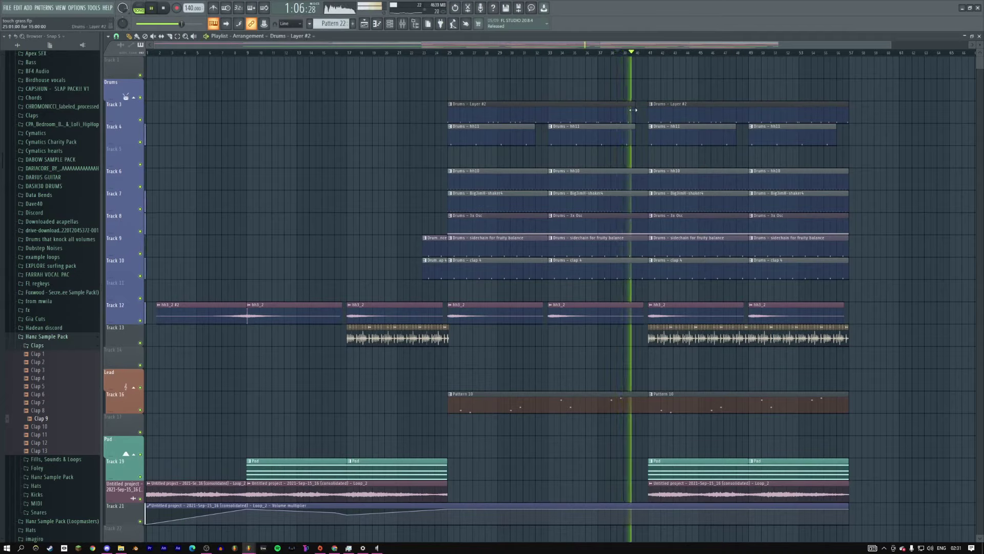
drag(639, 165, 635, 187)
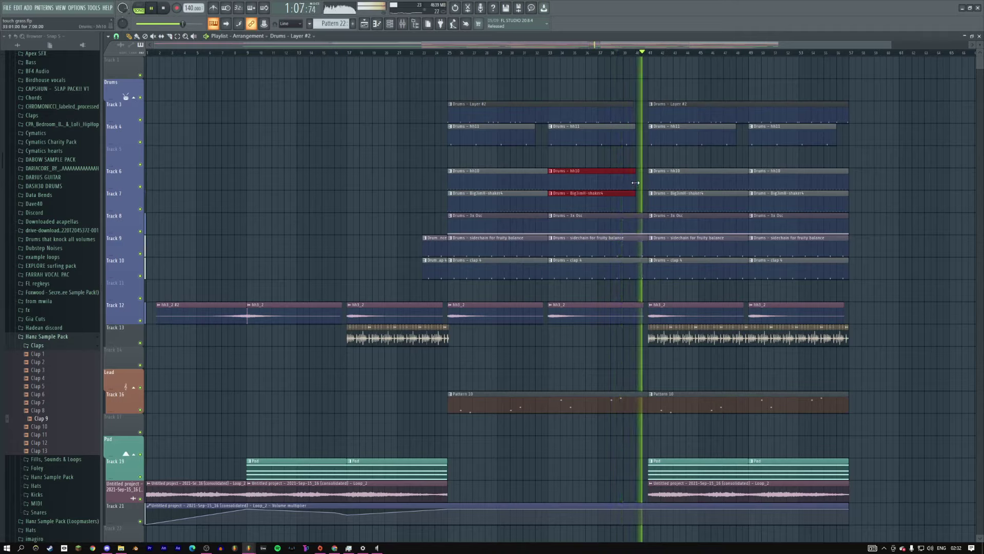
drag(635, 182, 629, 183)
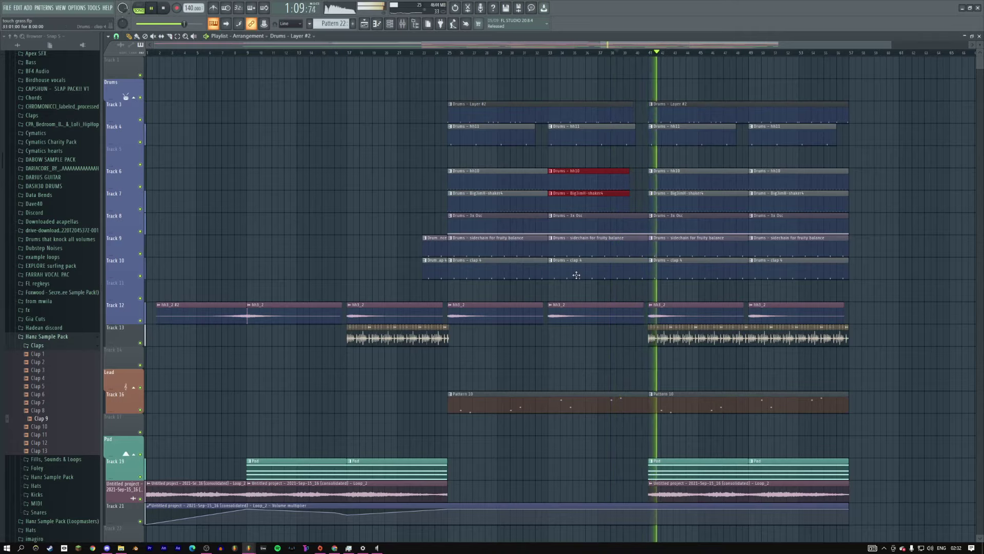
Step: Place an hh3_2 #2 cymbal swell clip ending at bar 41 and move it up onto Track 12
scroll(577, 275, down, 5)
drag(523, 262, 641, 243)
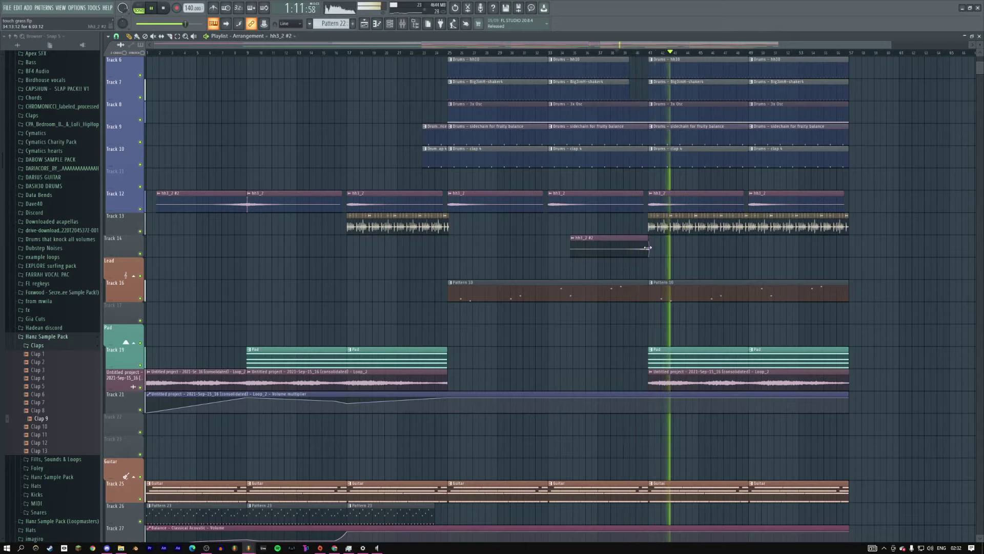
click(647, 248)
key(shift+Up)
key(shift+Up)
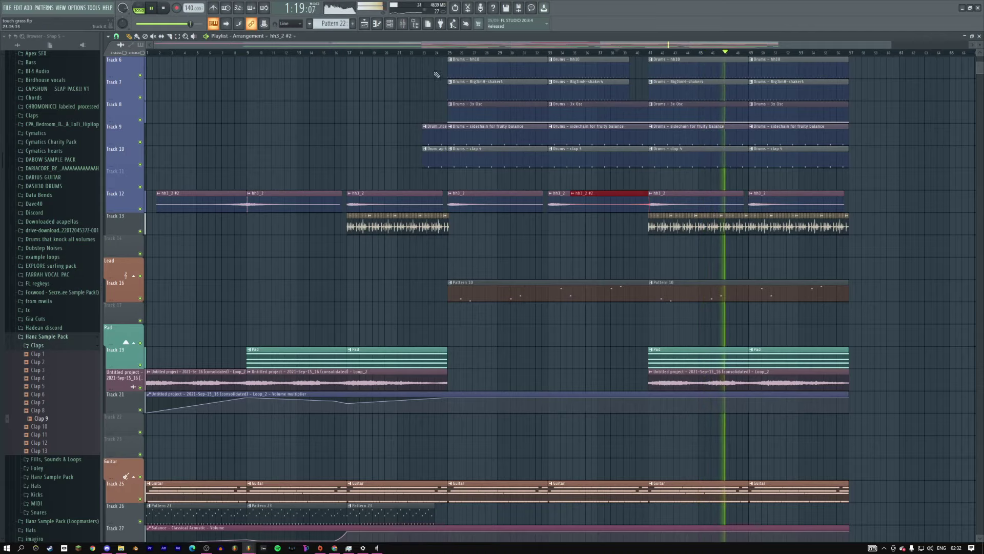
Step: Restart playback of the arrangement from bar 24
key(space)
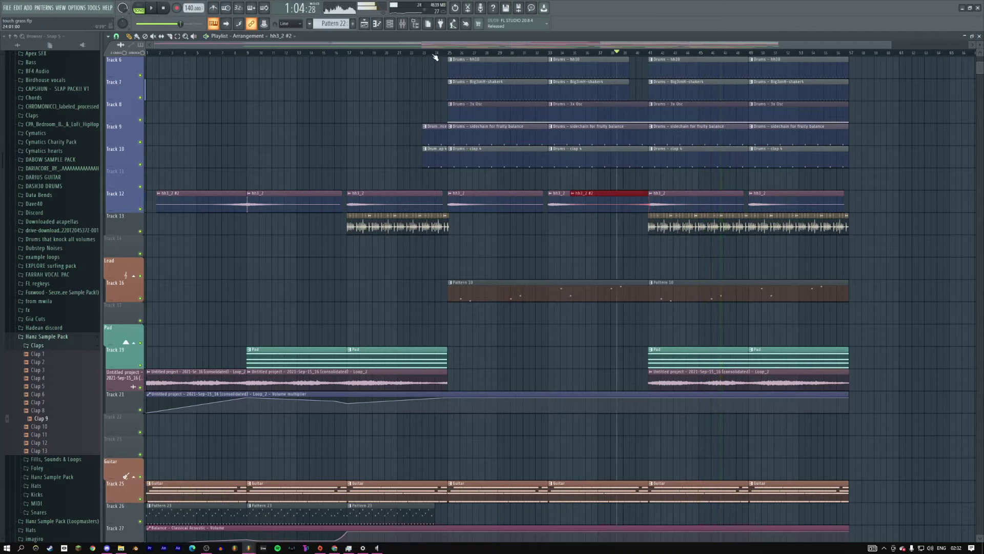
click(434, 55)
key(space)
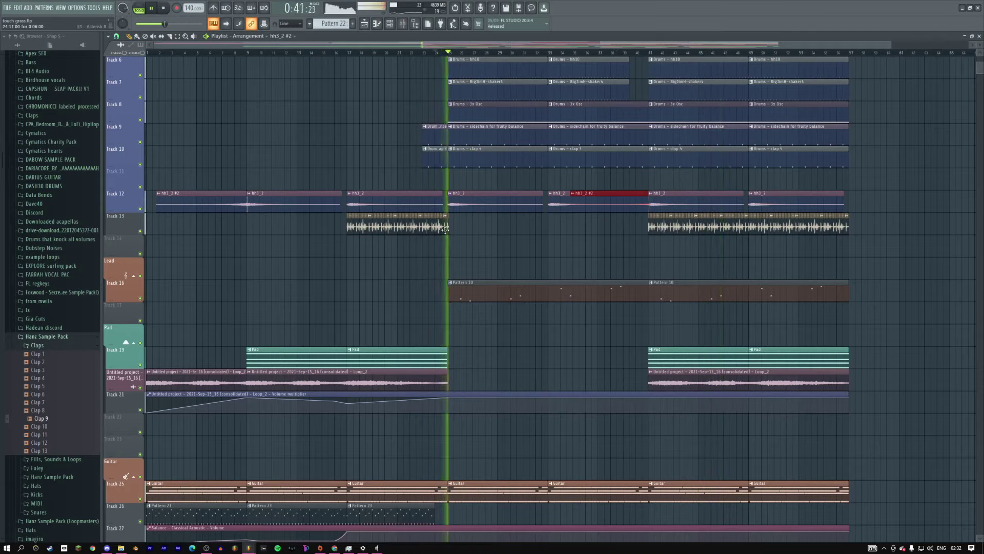
Step: Shorten the drum loop clip on Track 13 to end just before bar 25 and replay the transition
drag(445, 229, 444, 231)
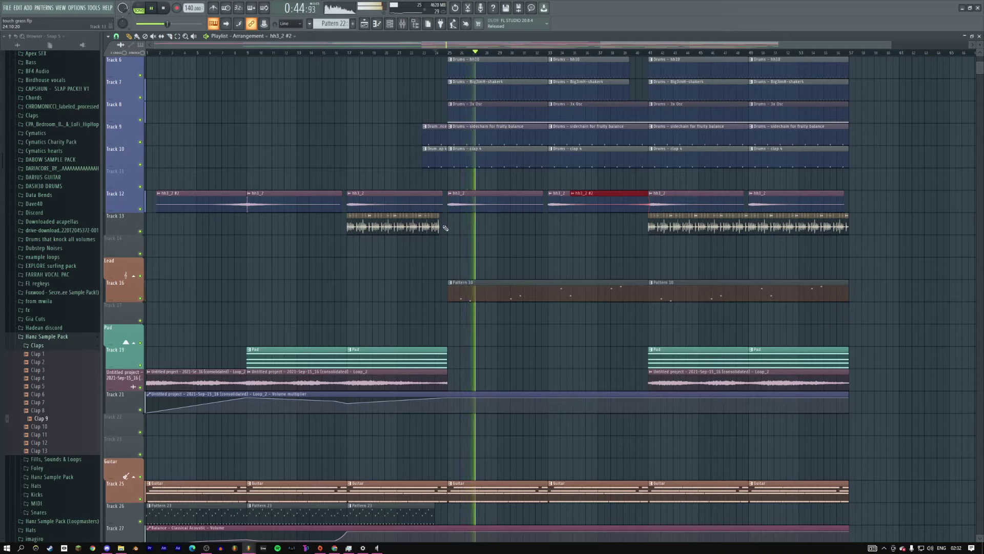
key(space)
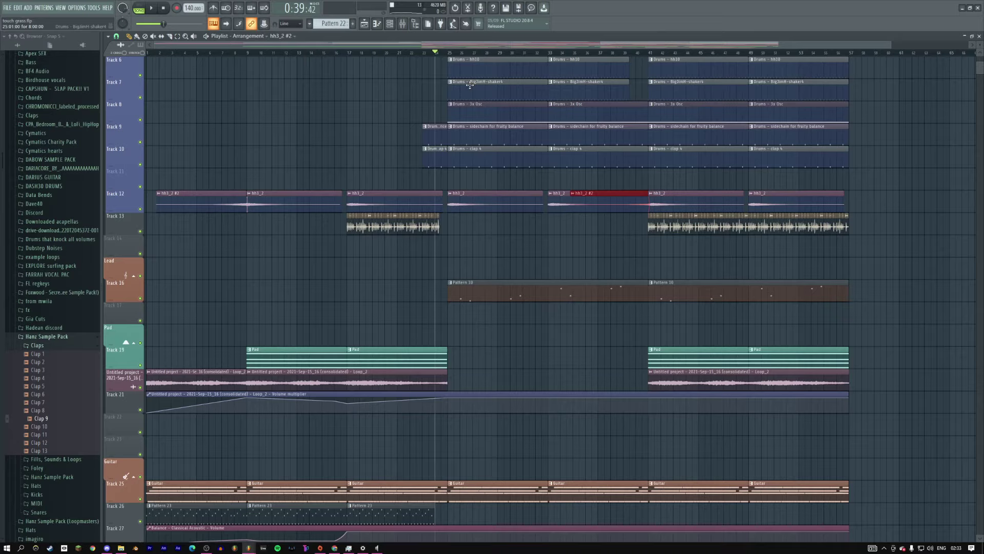
key(space)
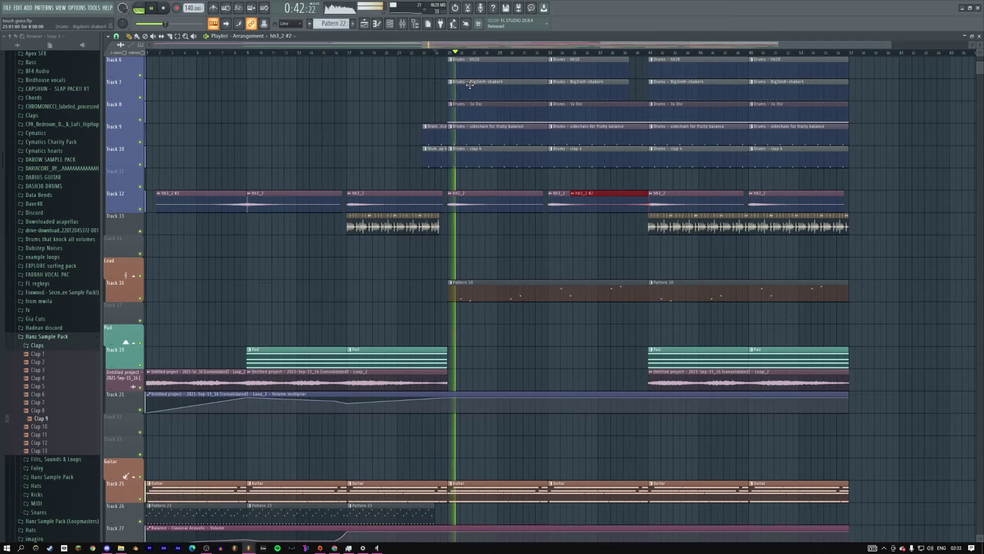
Step: Open the Drums - clap 4 pattern and add the Clap 9 sample as a new channel directly below clap 4
click(46, 338)
click(46, 337)
click(47, 346)
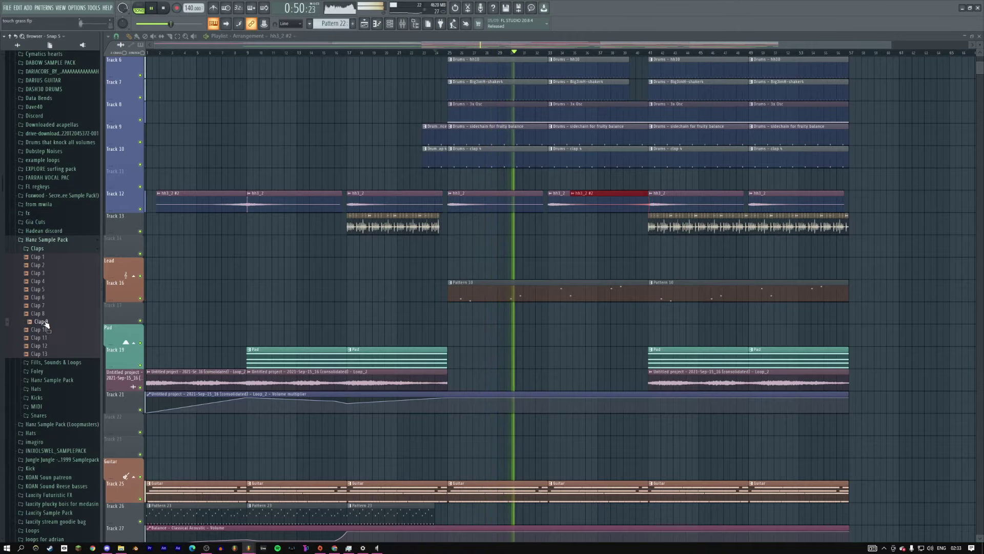
scroll(463, 179, up, 1)
drag(463, 179, 475, 249)
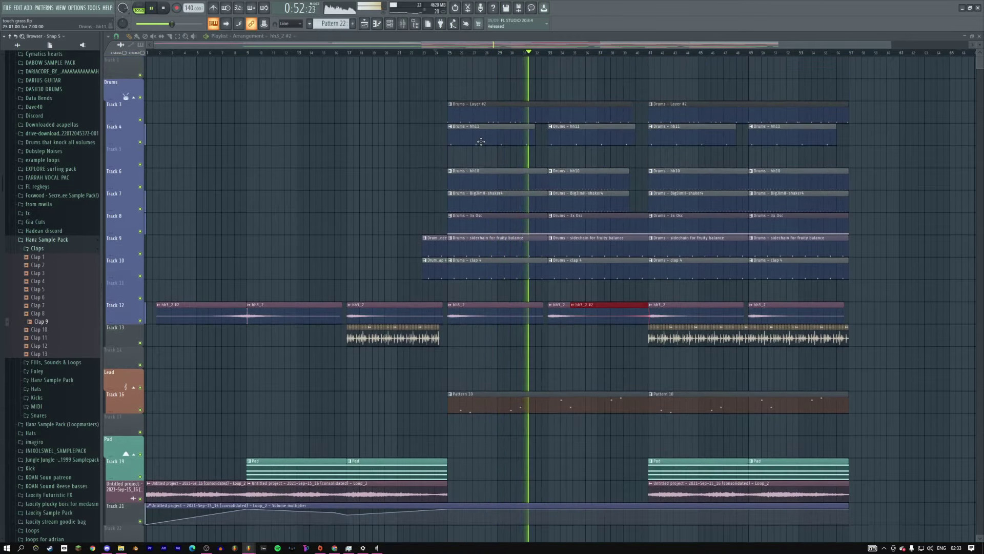
double_click(471, 267)
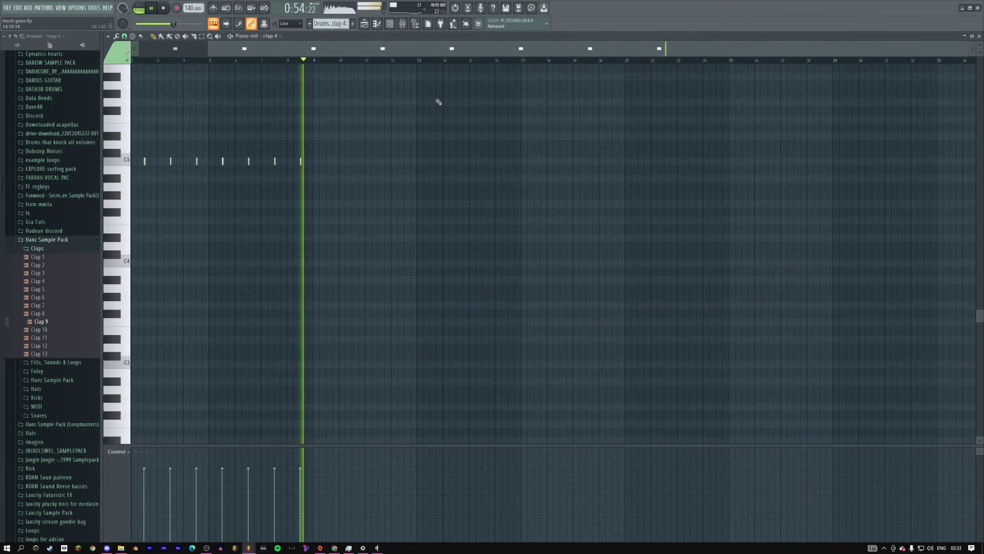
key(l)
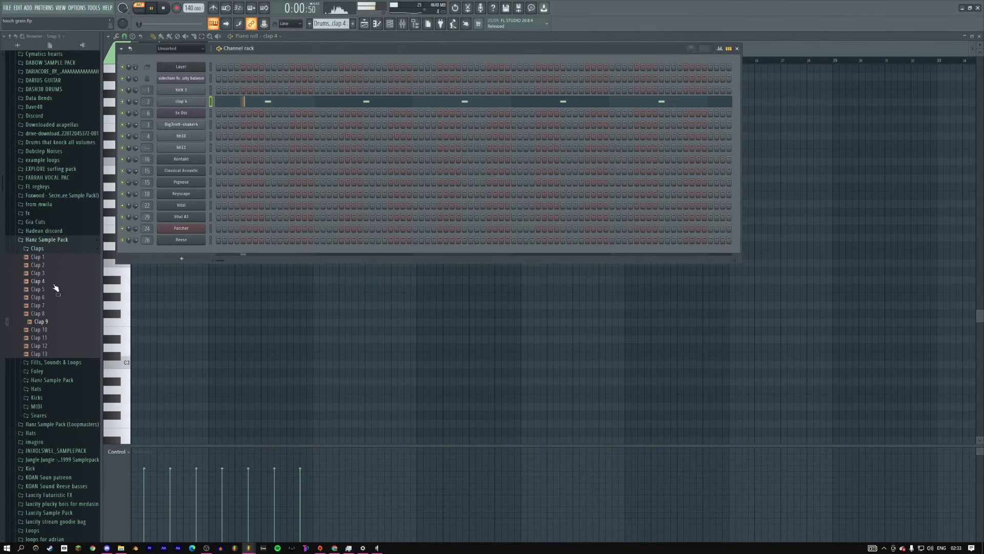
drag(38, 322, 180, 113)
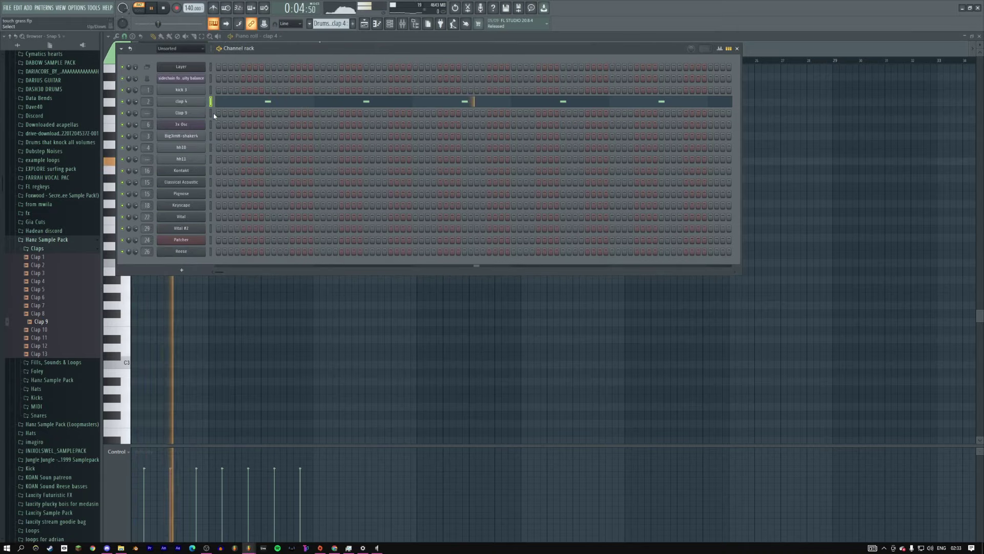
Step: Copy the clap 4 notes into the piano roll of the new Clap 9 channel
key(space)
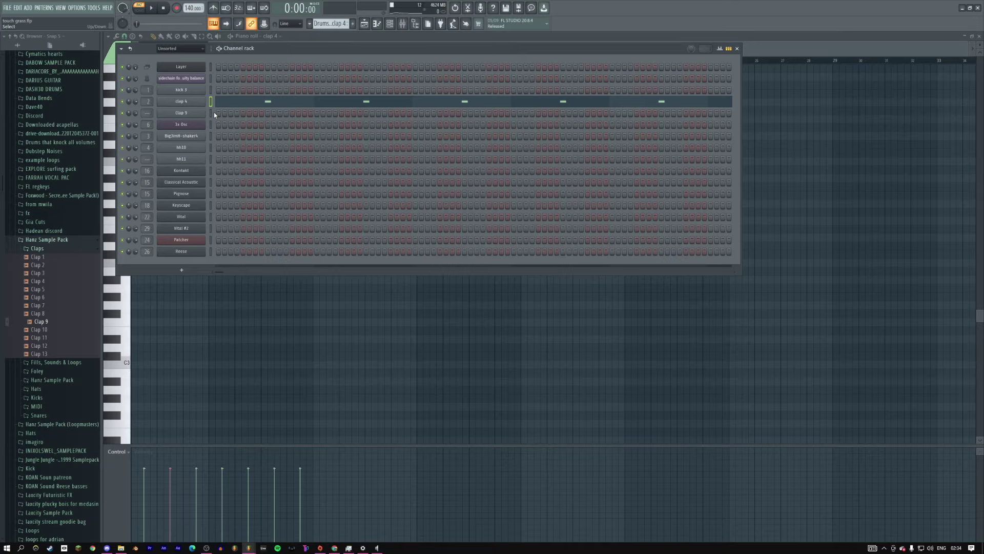
key(space)
key(space)
key(space)
click(191, 112)
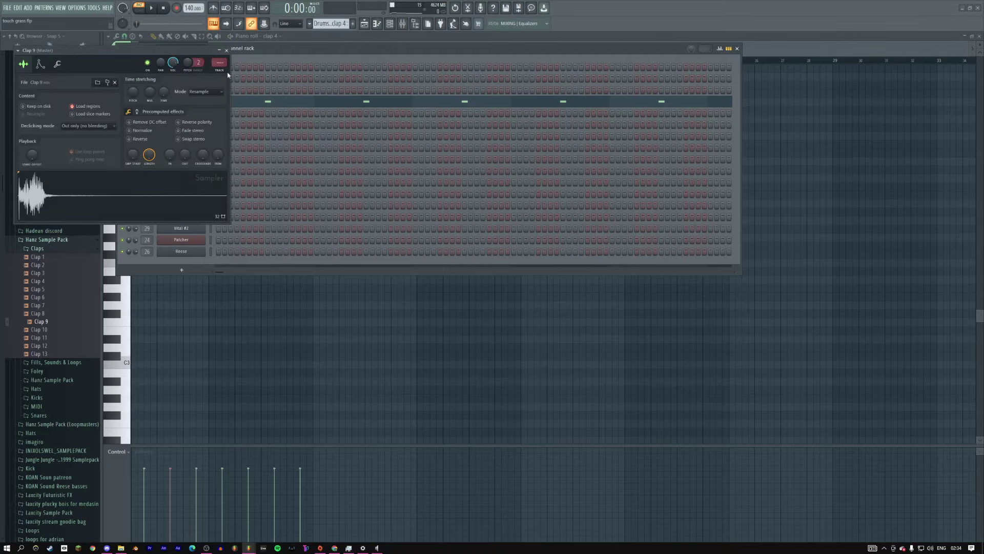
click(226, 50)
right_click(209, 107)
click(228, 111)
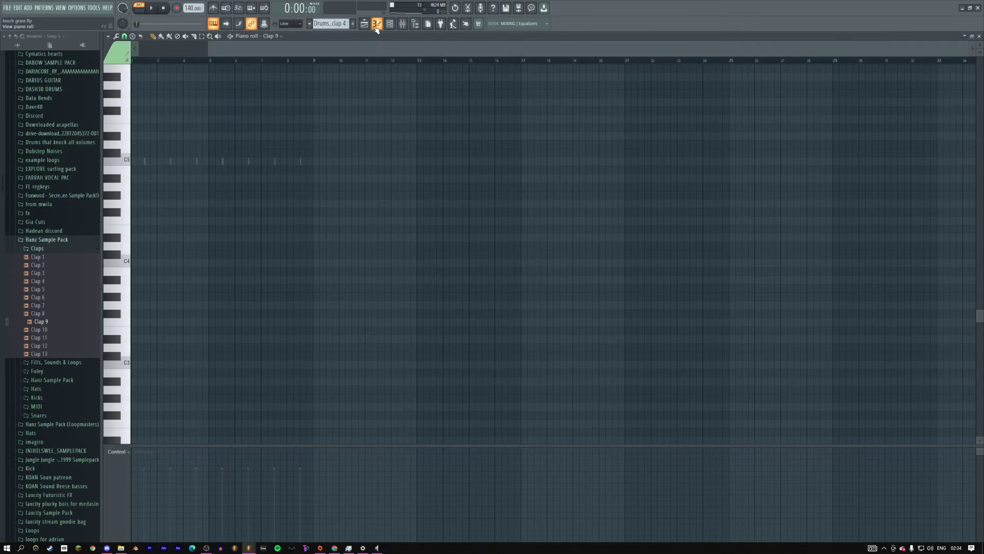
key(F6)
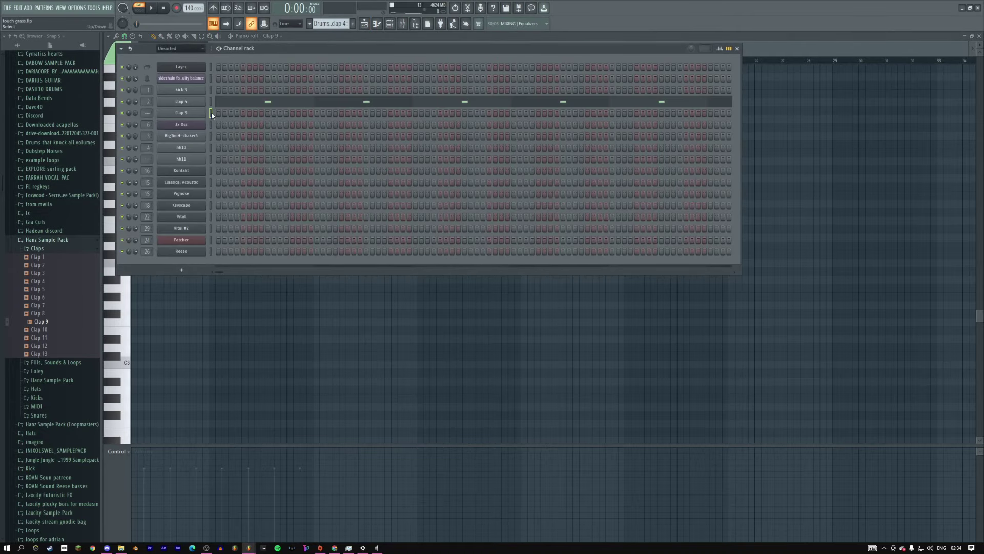
key(F6)
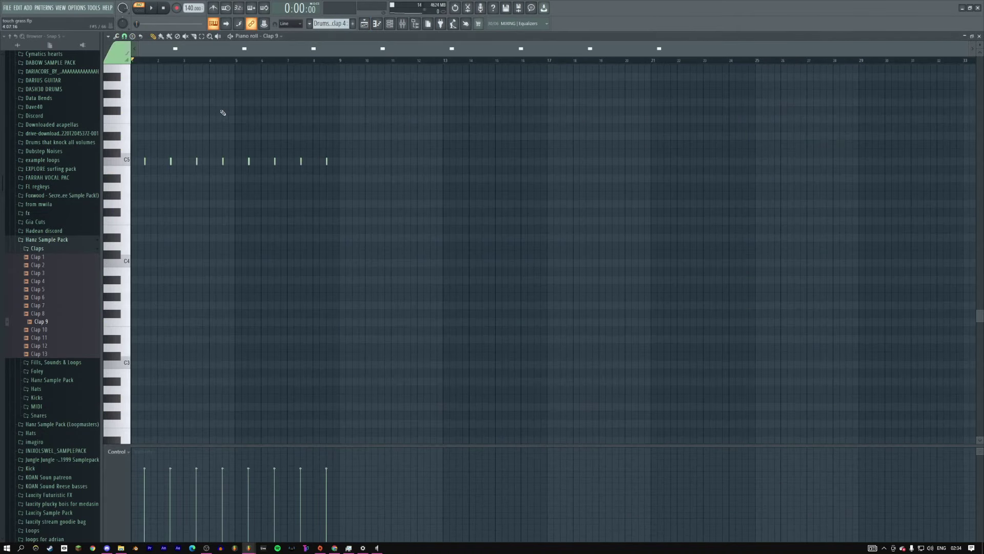
Step: Shift all Clap 9 notes one sixteenth step earlier and bring up the mixer and channel rack
scroll(253, 150, up, 5)
key(ctrl+a)
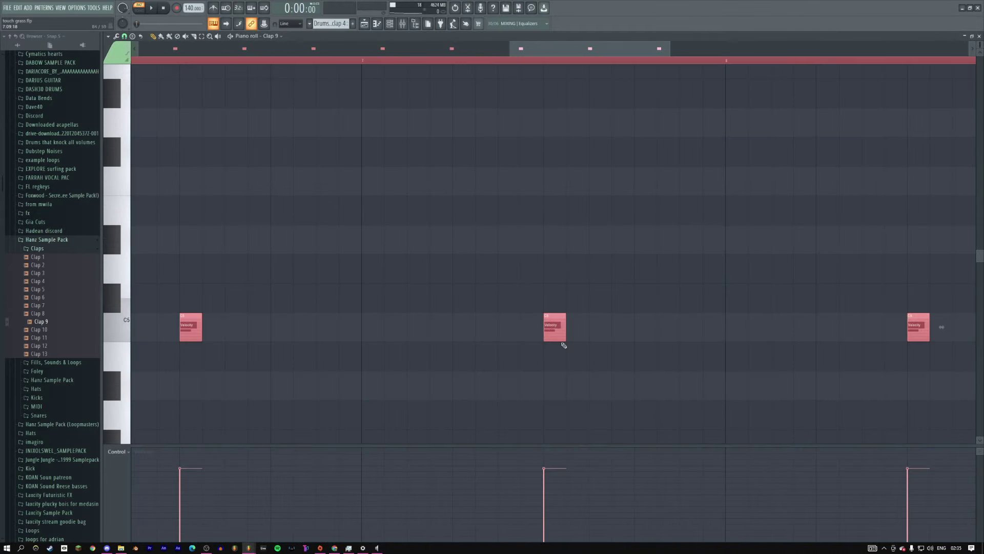
click(402, 24)
click(390, 24)
Step: Set the Clap 9 channel's time shift to about 0:11 and play the pattern to check the layered claps
click(181, 112)
click(59, 64)
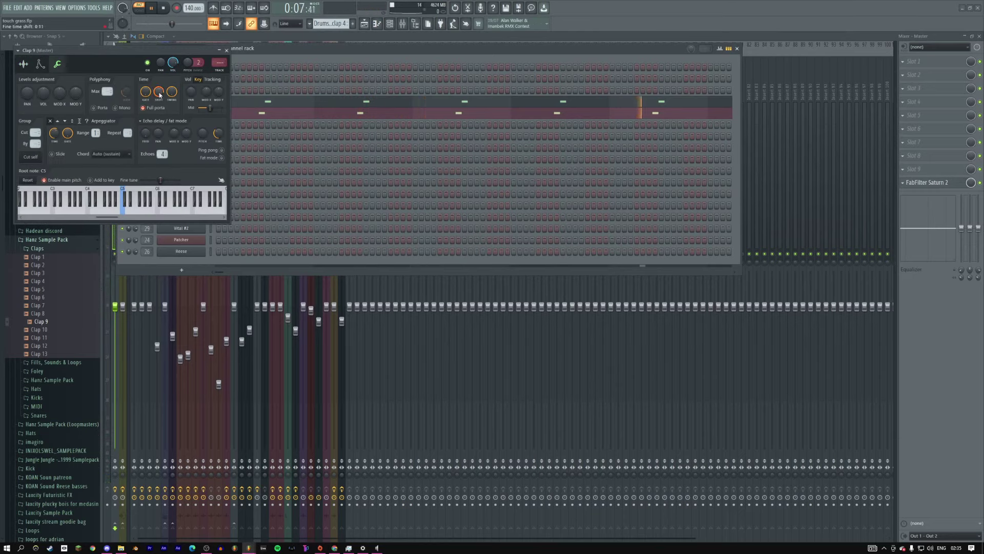
drag(128, 51, 337, 84)
key(space)
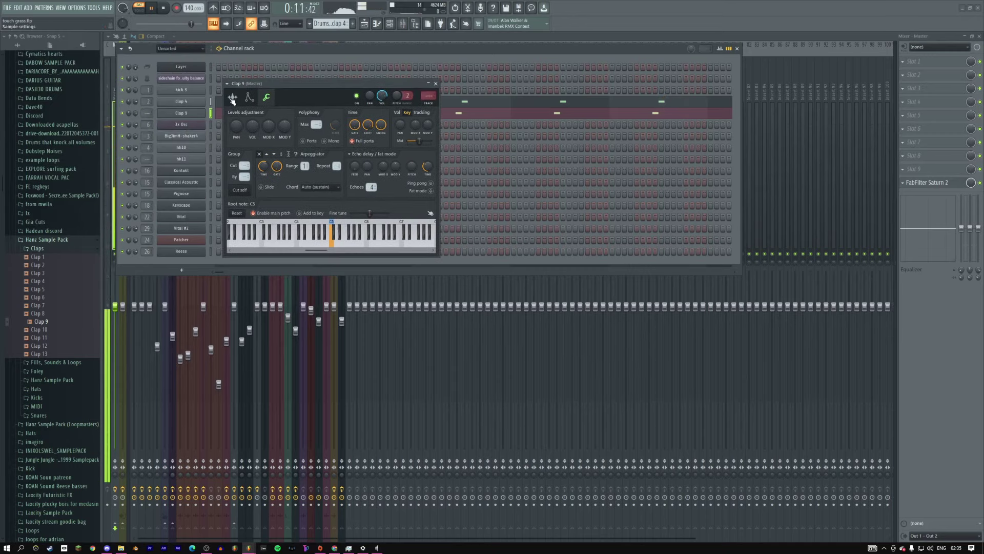
click(233, 97)
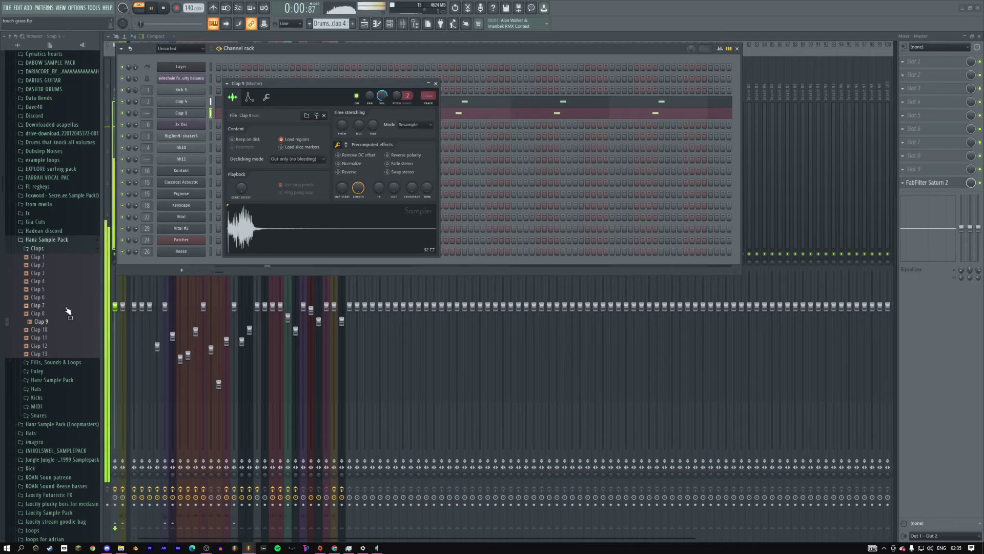
Step: Try Clap 5, Clap 4, Clap 3, Clap 11 and Clap 10 in the new clap channel, settling on Clap 13
drag(110, 277, 283, 232)
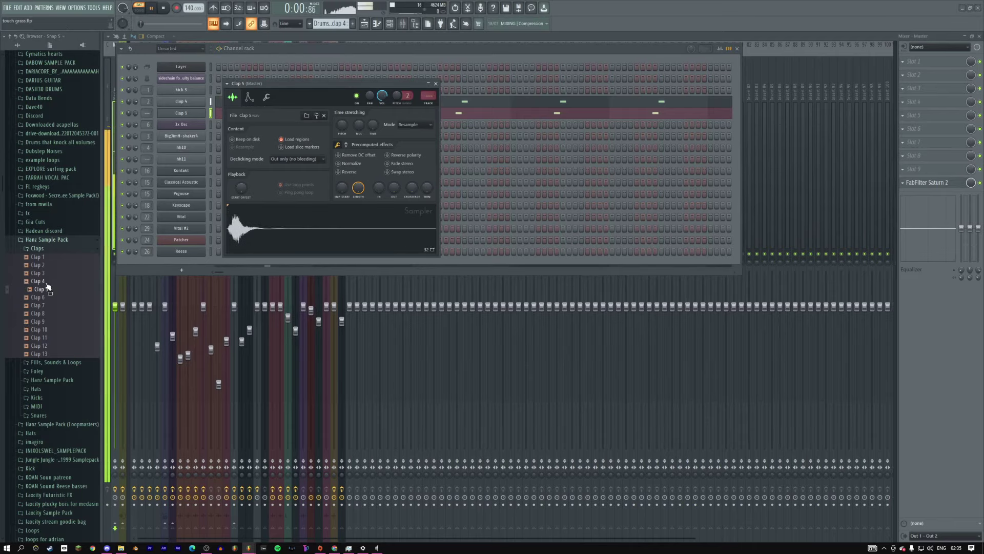
drag(42, 281, 303, 235)
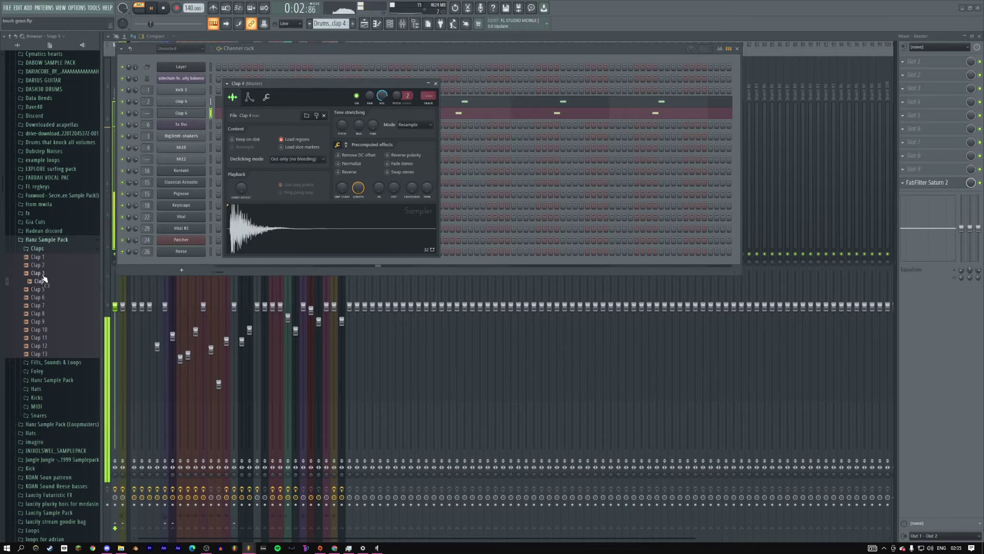
drag(36, 273, 318, 226)
drag(36, 337, 214, 257)
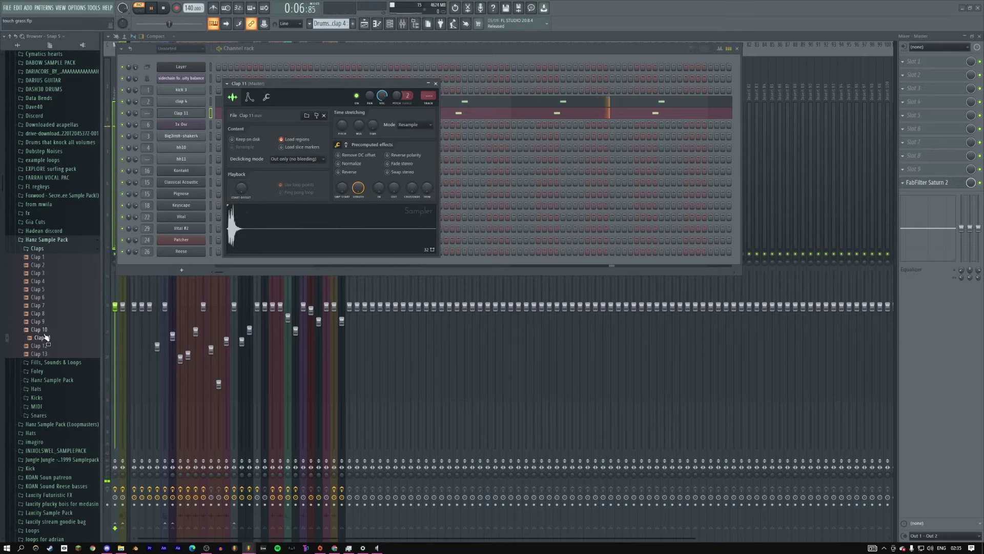
drag(38, 330, 295, 236)
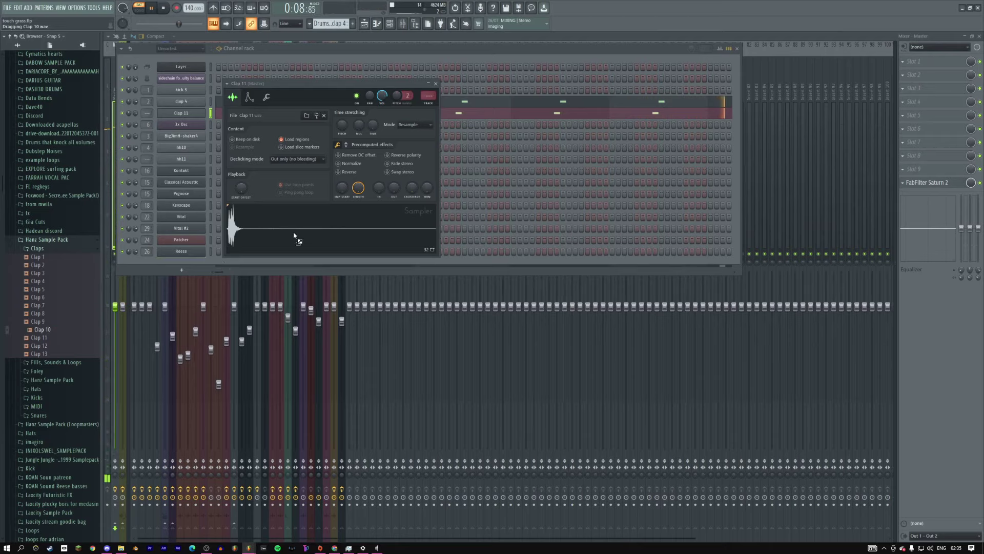
drag(39, 354, 274, 228)
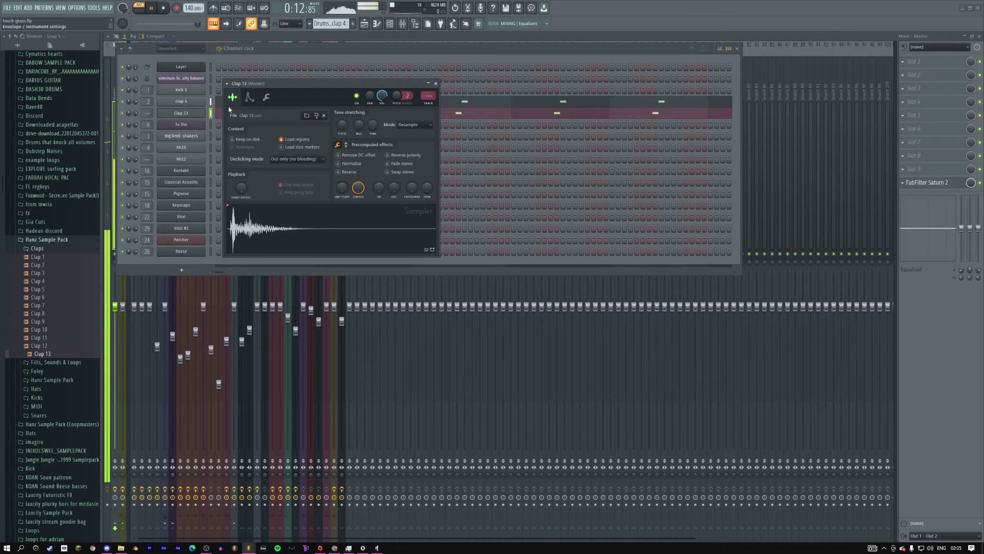
Step: Route the Clap 13 channel to mixer track 2 and close its settings window
click(144, 102)
click(147, 113)
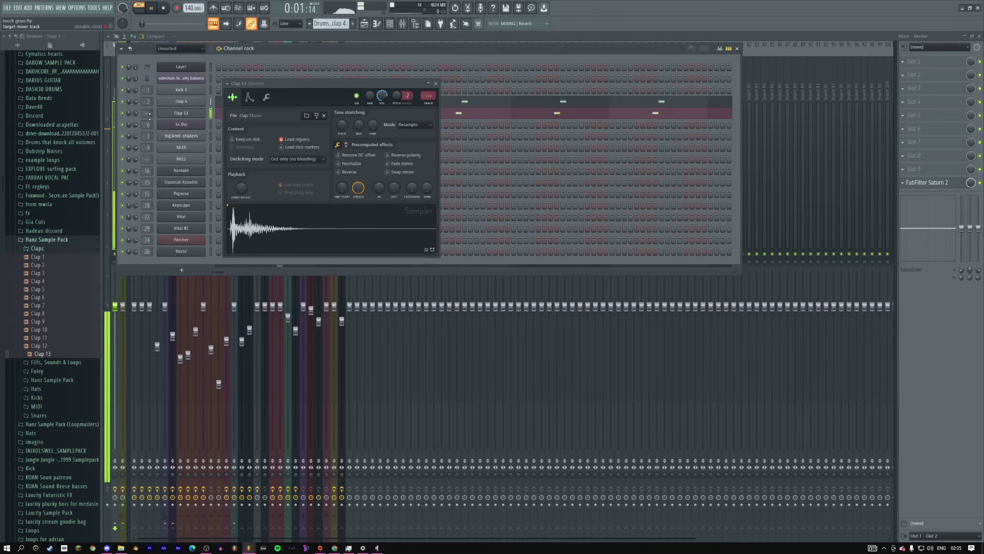
click(147, 113)
click(164, 128)
click(435, 83)
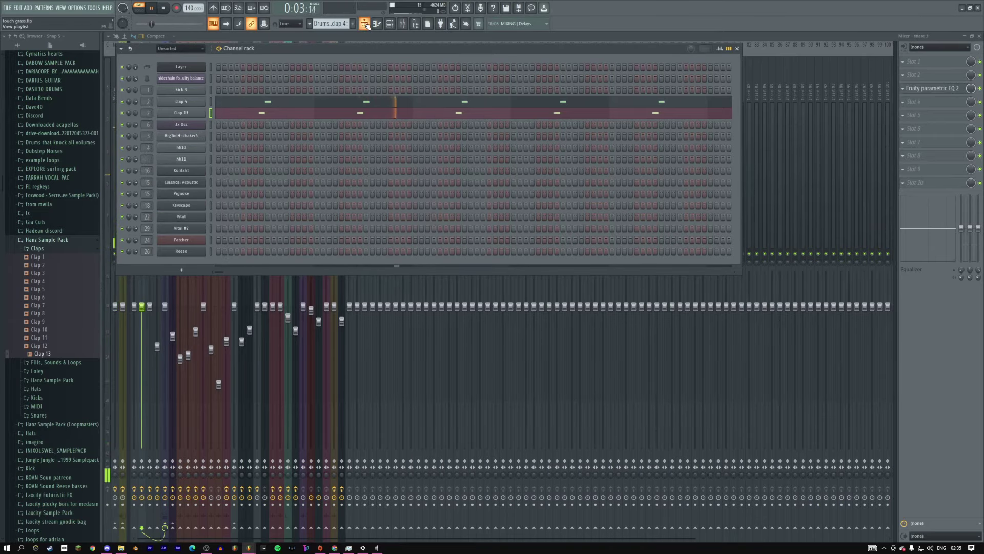
Step: Play the arrangement from bar 25 and fine-tune the Clap 13 channel's time shift to 0:12
key(F5)
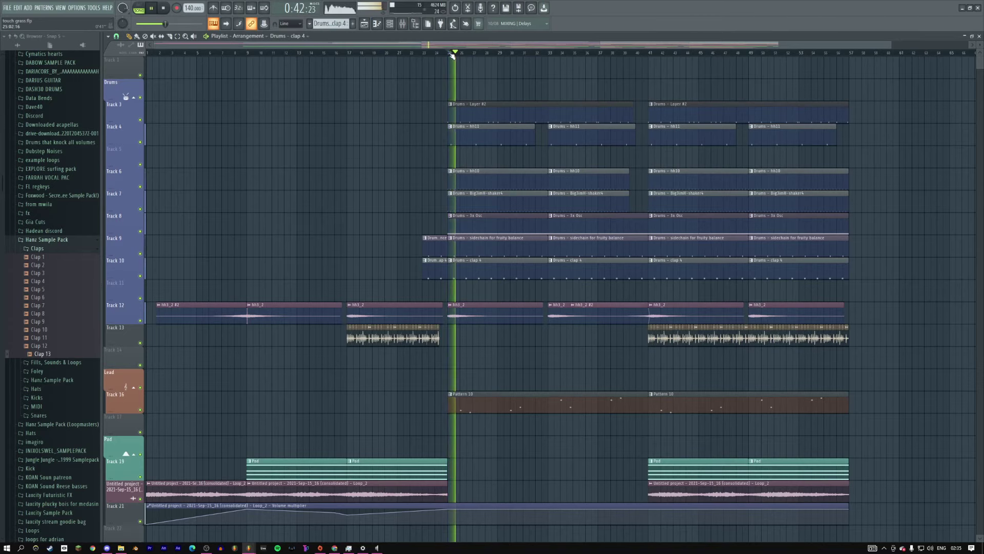
key(F6)
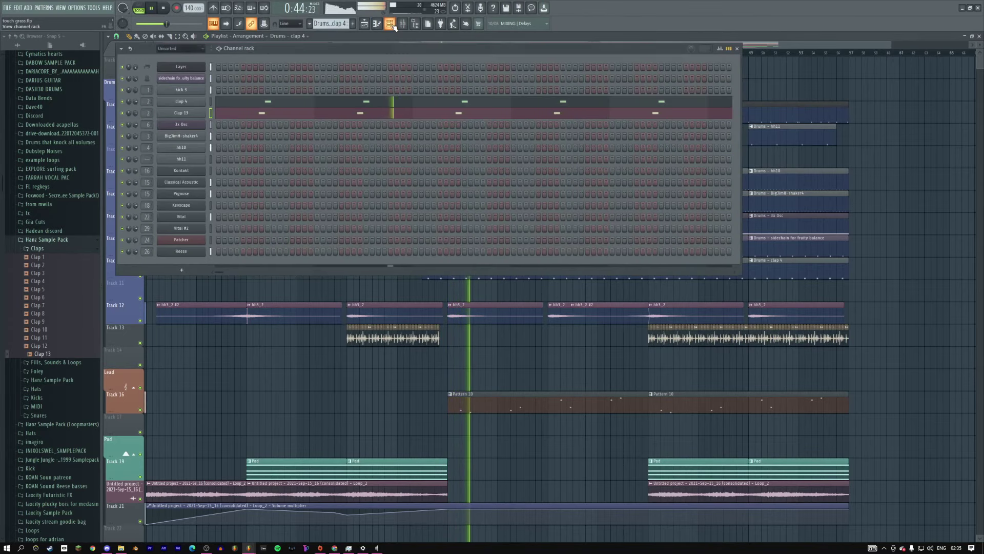
click(181, 113)
click(266, 97)
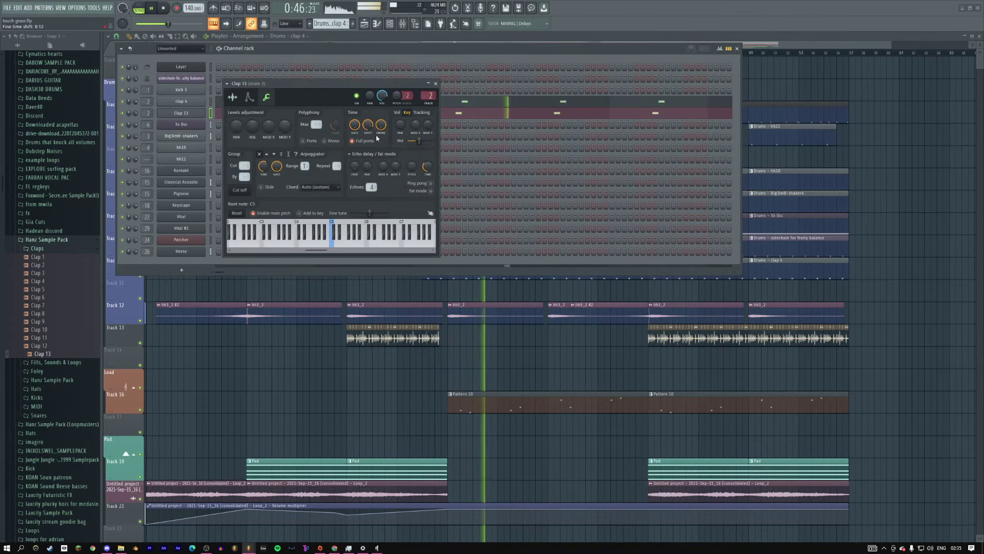
Step: Try an HP filter on the Clap 13 channel and adjust its Mod X cutoff
click(249, 97)
click(416, 190)
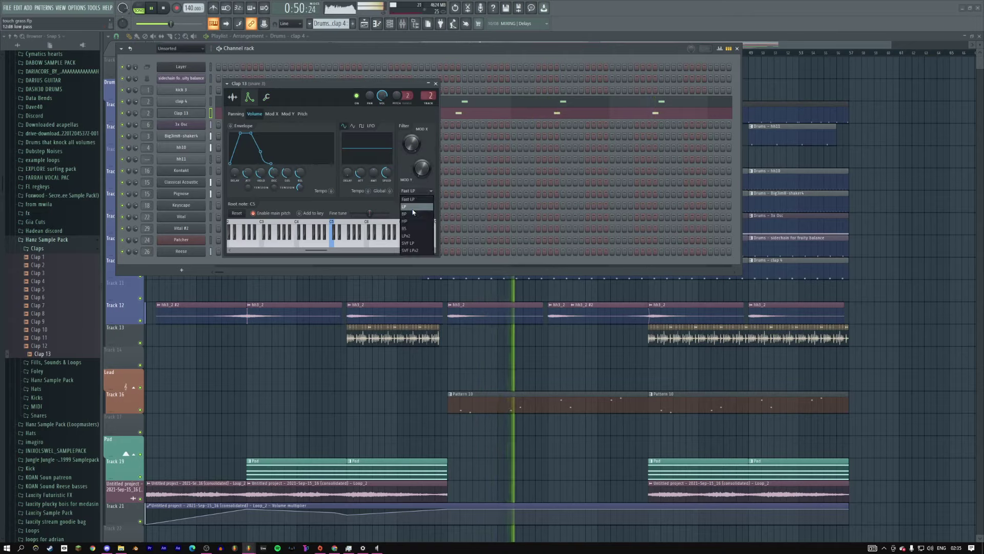
click(412, 223)
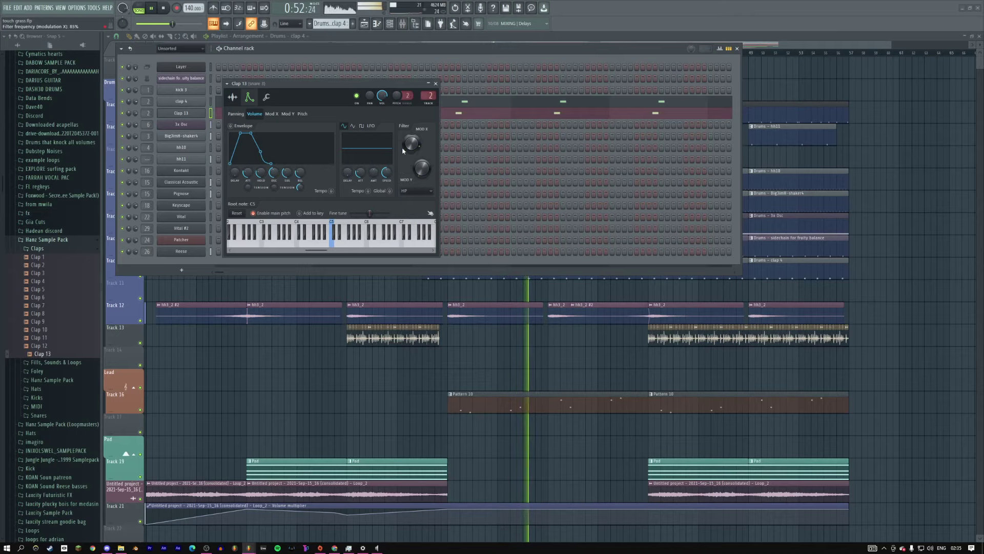
drag(408, 143, 405, 147)
Step: Set Clap 13's time-stretching mode to e2 transient and raise the stretch multiplier to lengthen the sample
click(233, 97)
key(space)
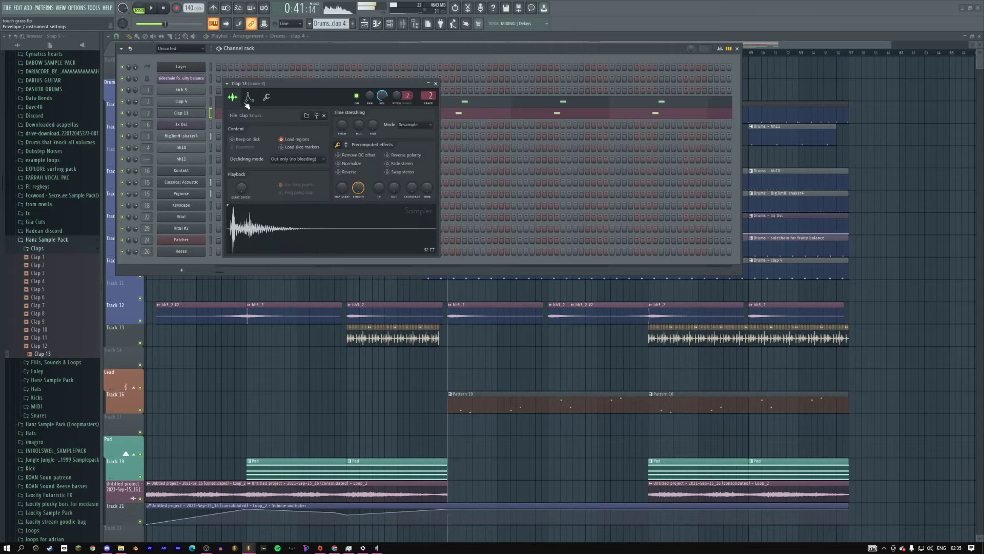
click(415, 132)
click(415, 178)
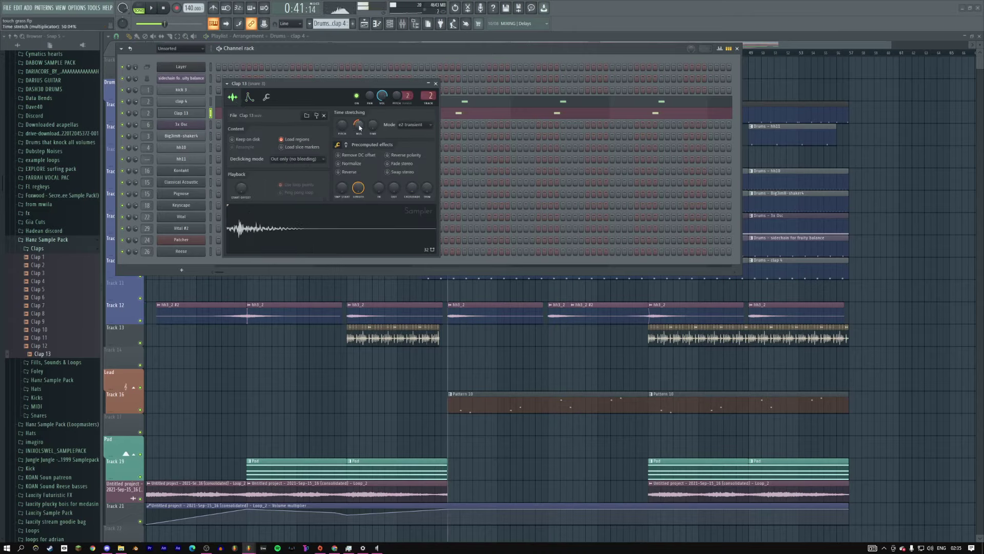
Step: Switch the Clap 13 channel's filter type to LP during playback and return to its sample settings
click(266, 97)
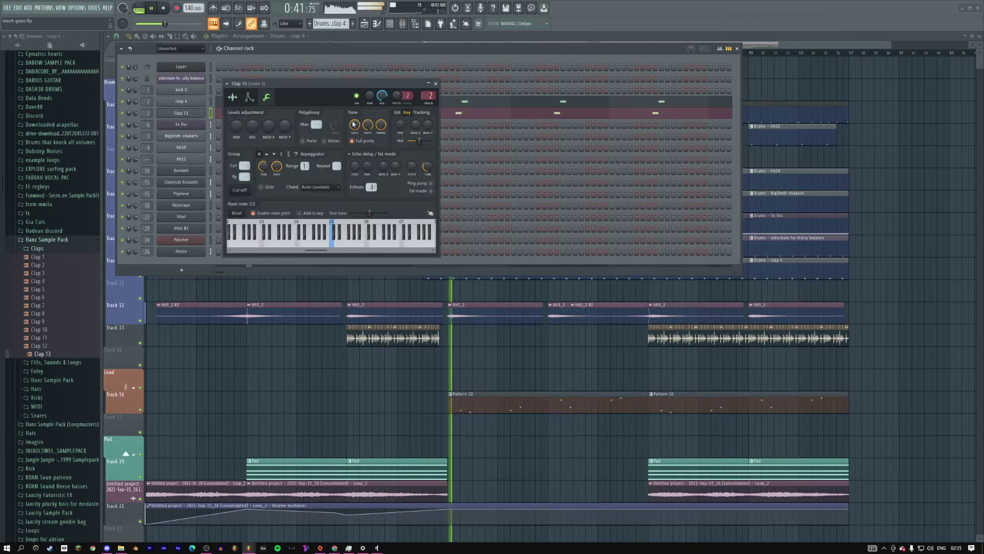
click(249, 97)
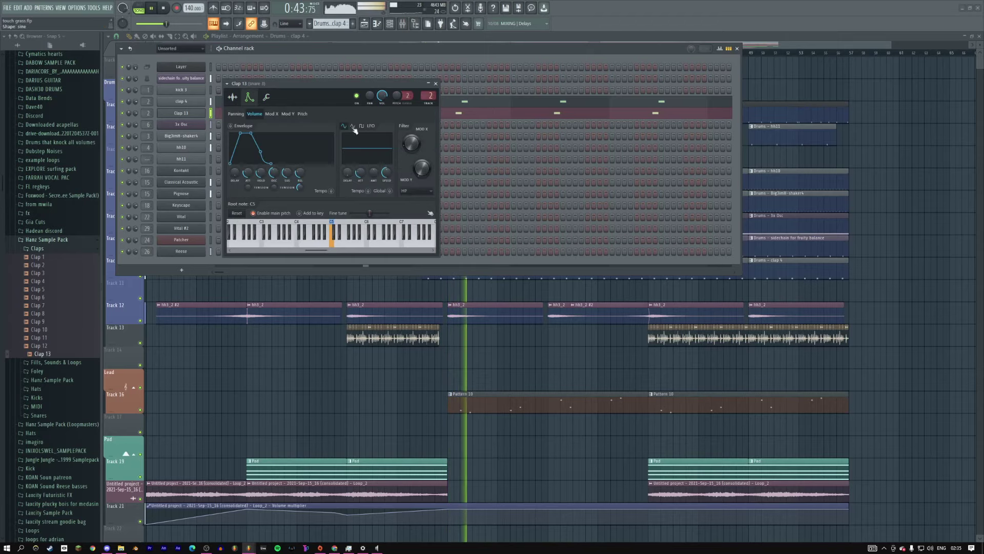
click(415, 191)
click(413, 191)
click(413, 190)
click(413, 199)
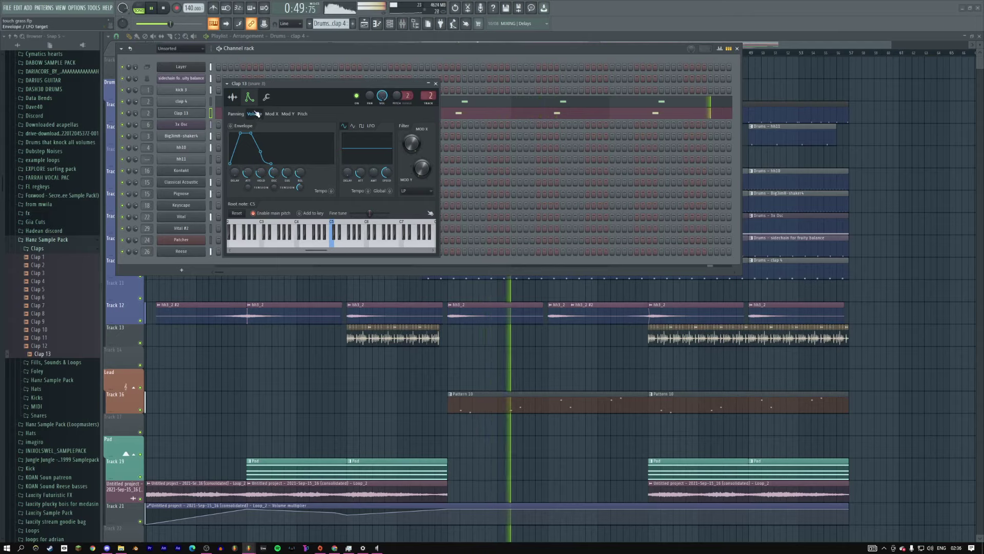
click(232, 97)
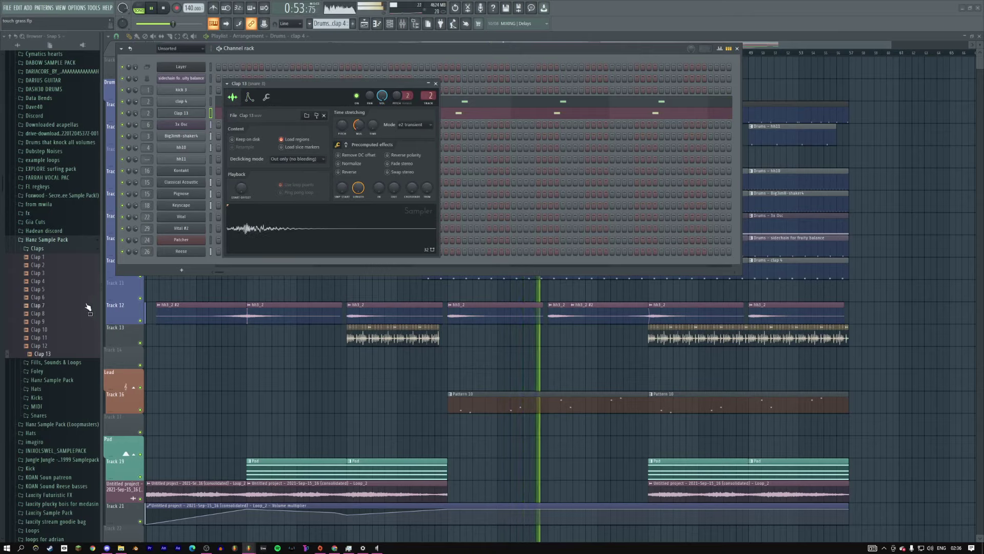
Step: Replace the Clap 13 channel's sample with Clap 5 from the Hanz Sample Pack and adjust its time-stretch multiplier during playback
drag(48, 288, 292, 228)
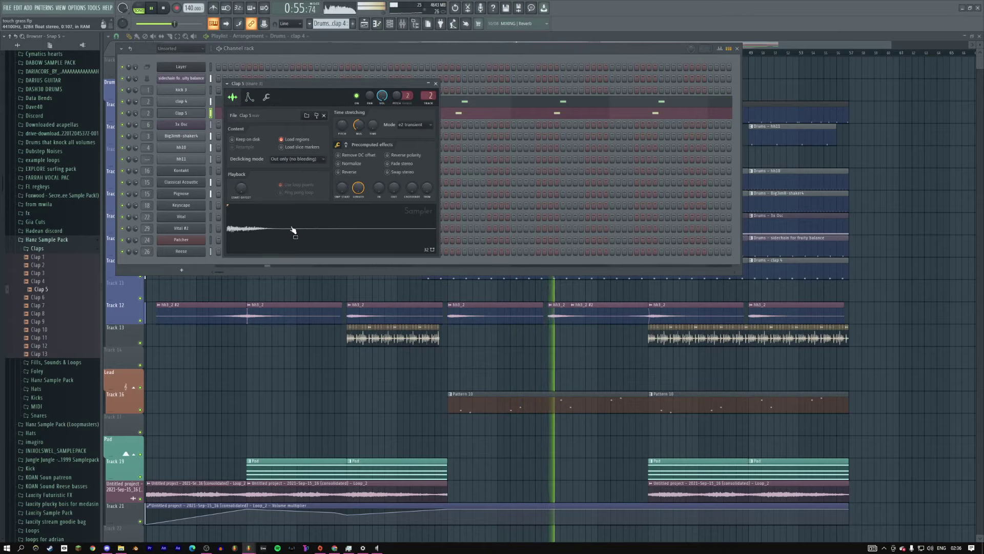
key(space)
key(space)
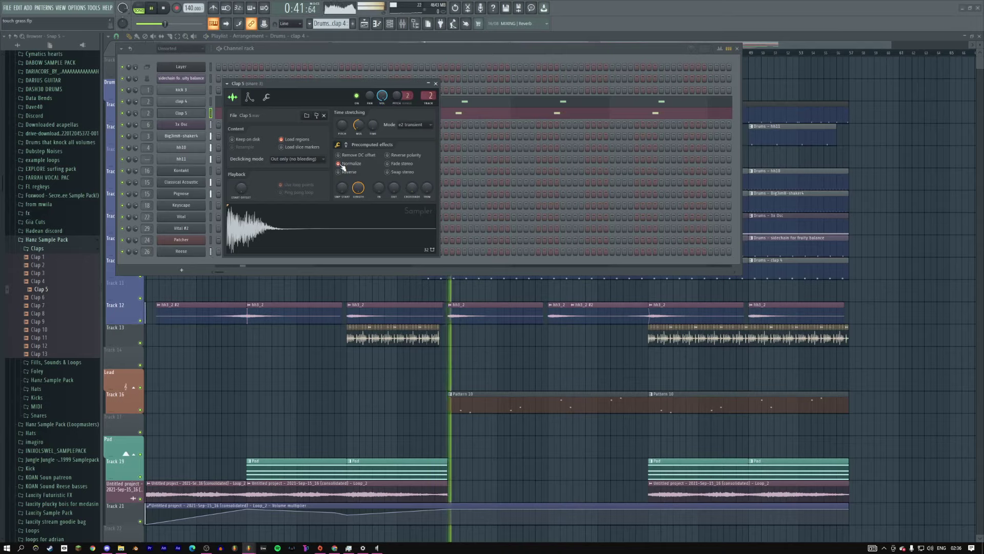
click(339, 164)
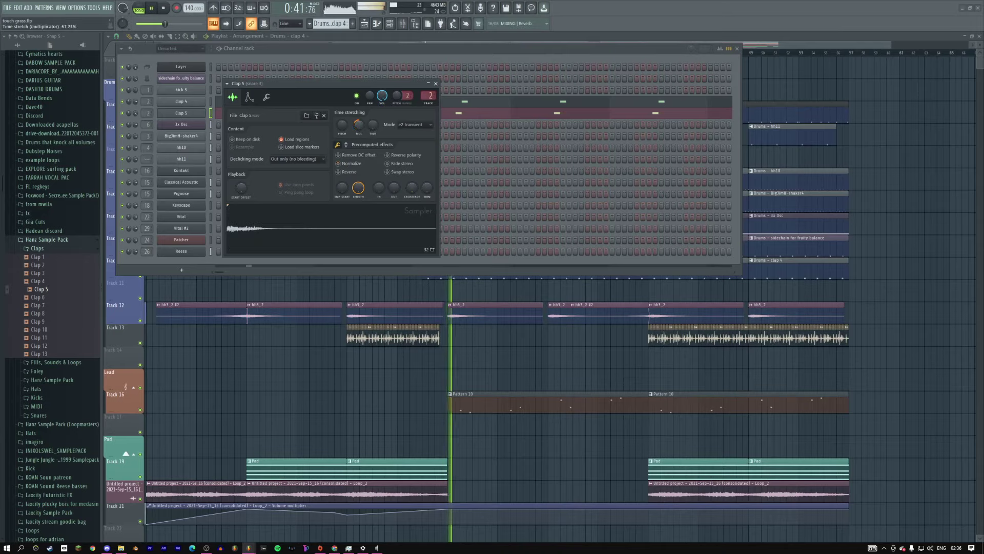
drag(358, 124, 357, 127)
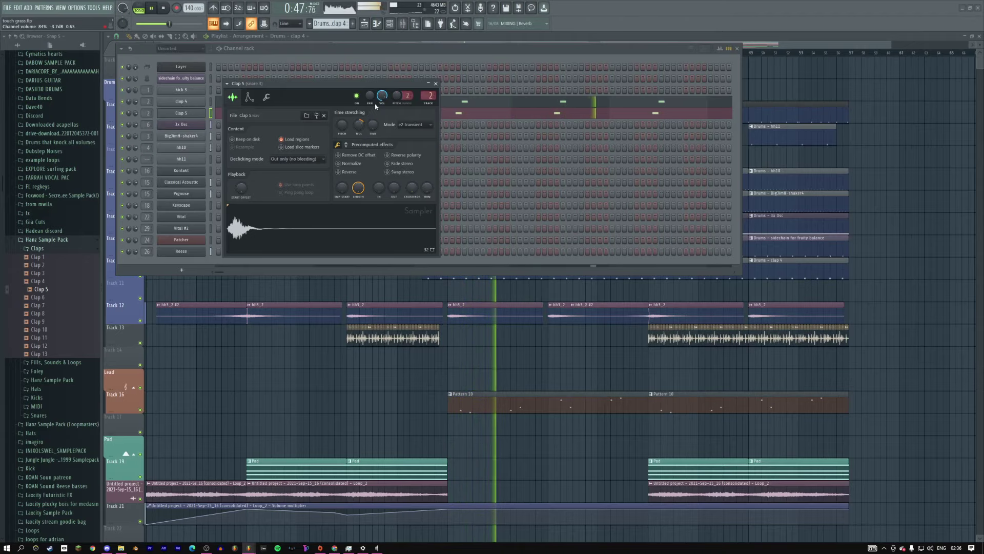
click(436, 84)
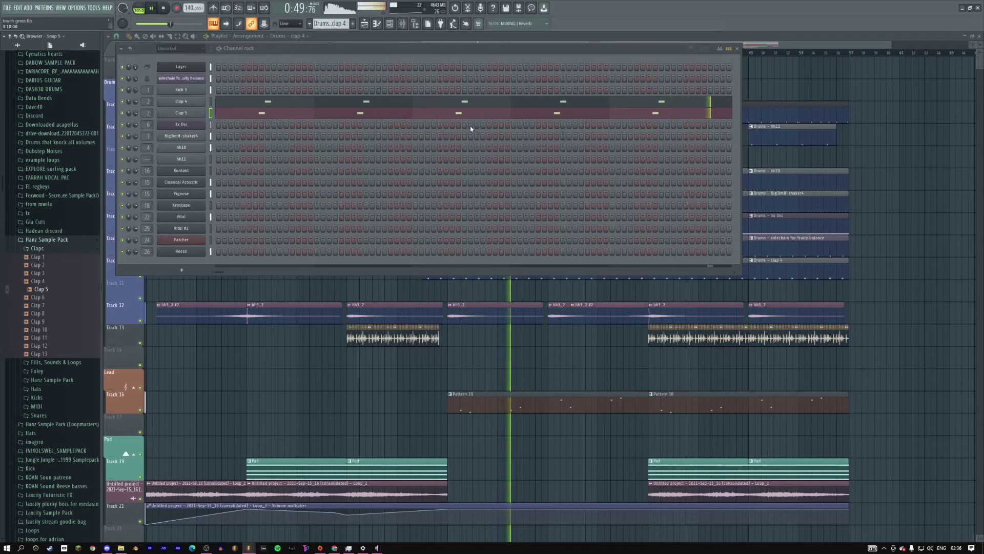
Step: Load Clap 8 into Edison, audition it, and select its decaying tail through to the end of the sample
right_click(43, 313)
click(65, 330)
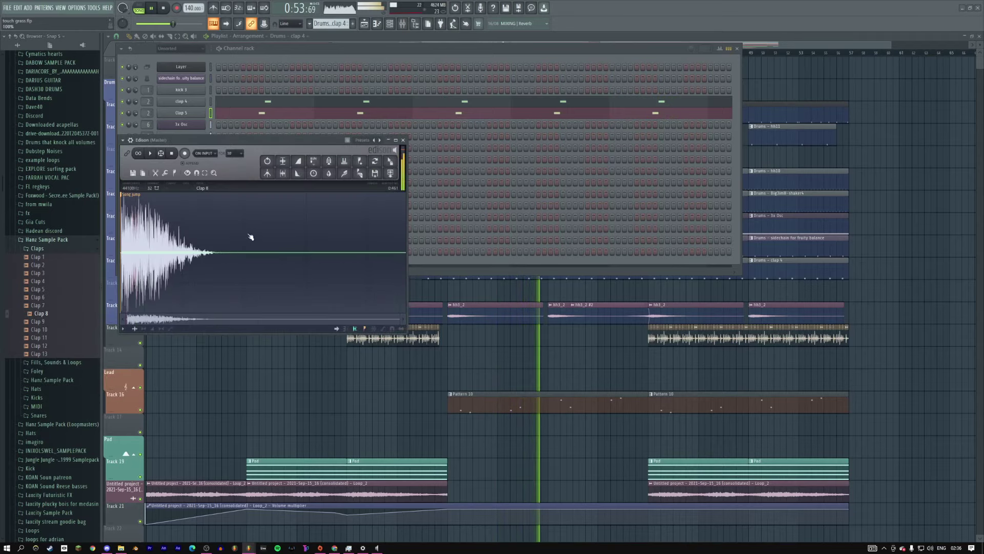
click(450, 277)
click(150, 153)
drag(143, 321, 220, 321)
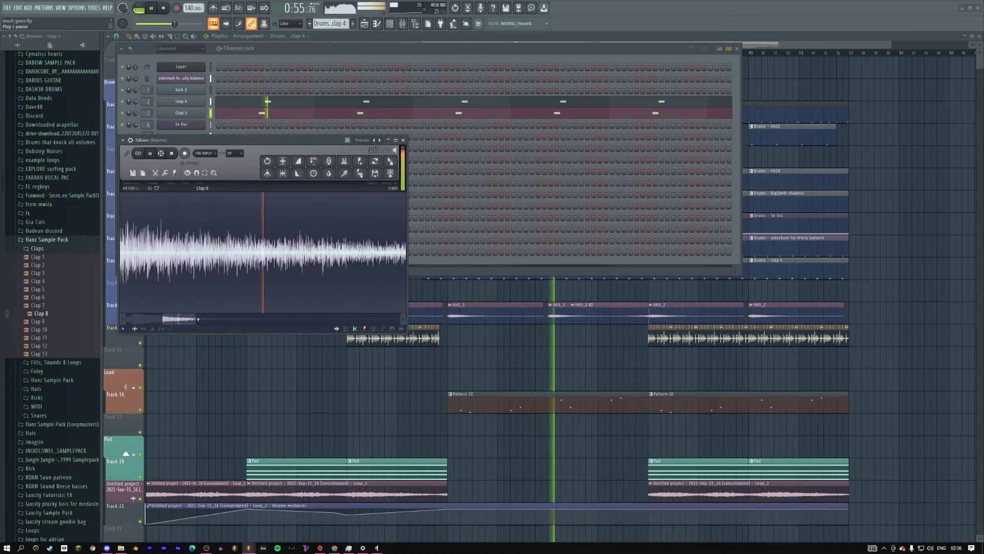
double_click(220, 321)
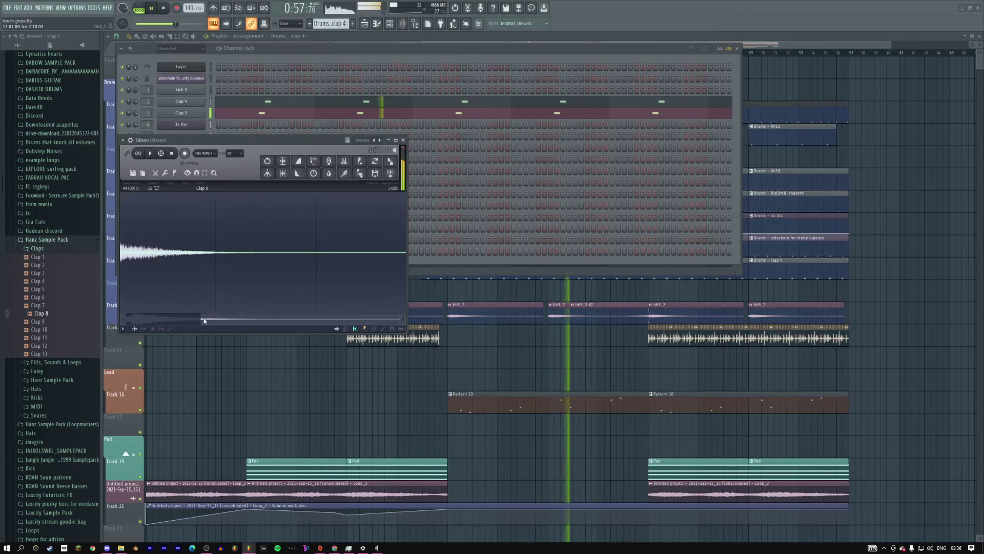
drag(193, 246, 405, 246)
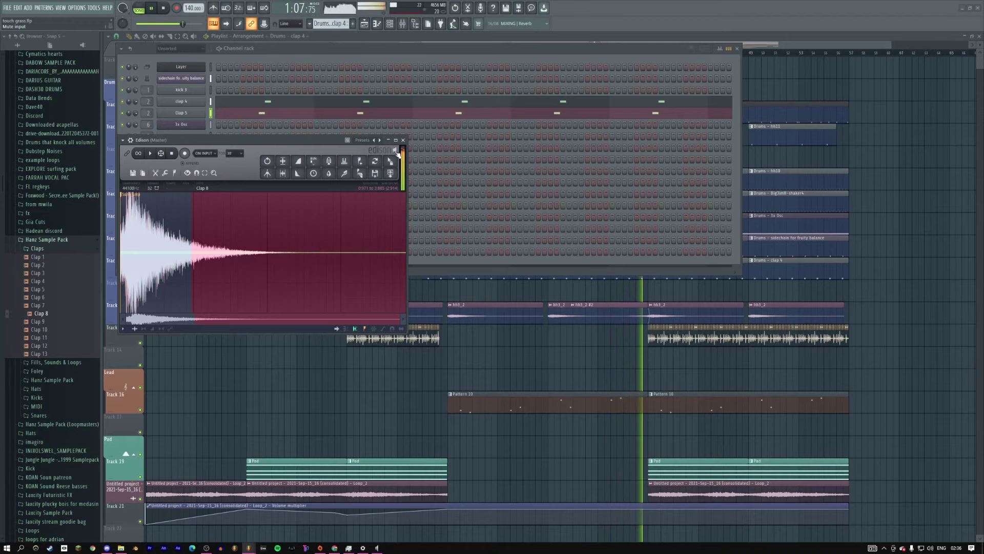
Step: Send the selected Clap 8 tail to the channel rack as a new channel and paste the clap 4 notes into it
drag(389, 161, 198, 123)
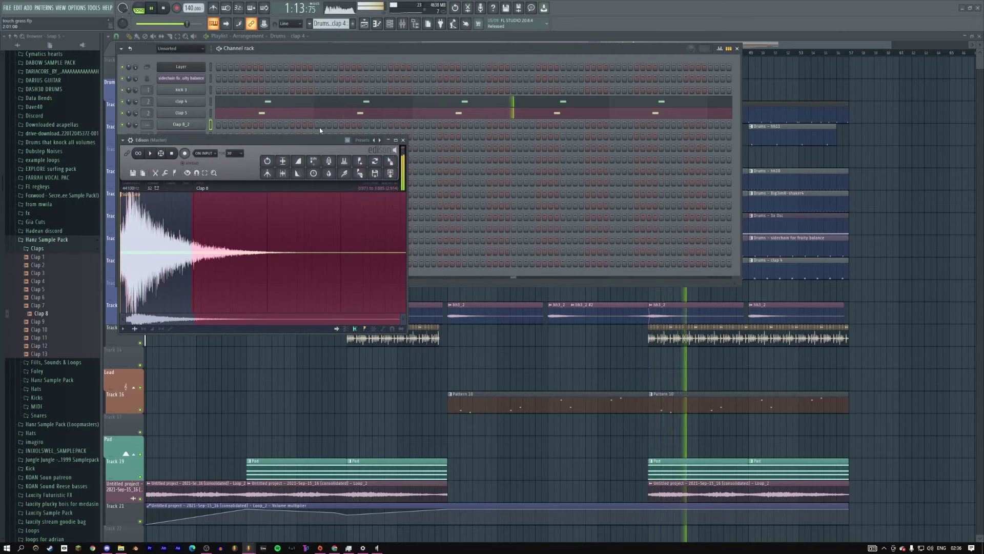
key(space)
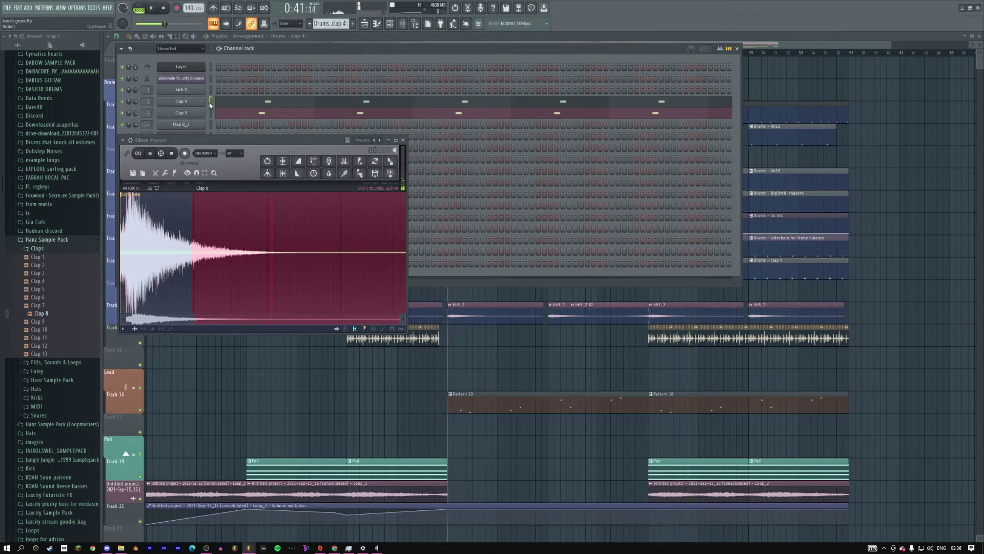
click(211, 125)
key(ctrl+v)
key(space)
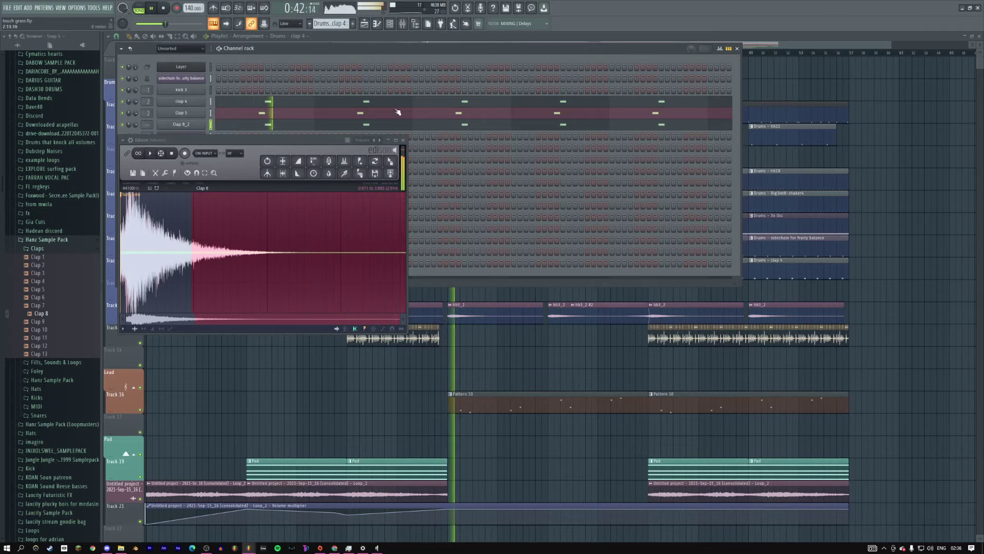
Step: Normalize the Clap 8_2 sample, set its stretching mode to e2 transient, and adjust its pitch and stretch multiplier
click(181, 124)
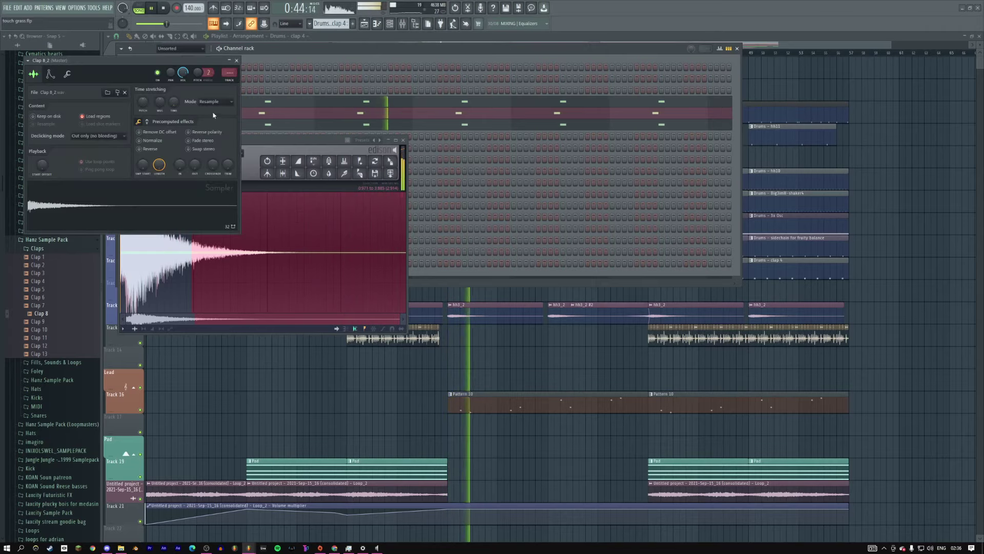
click(141, 141)
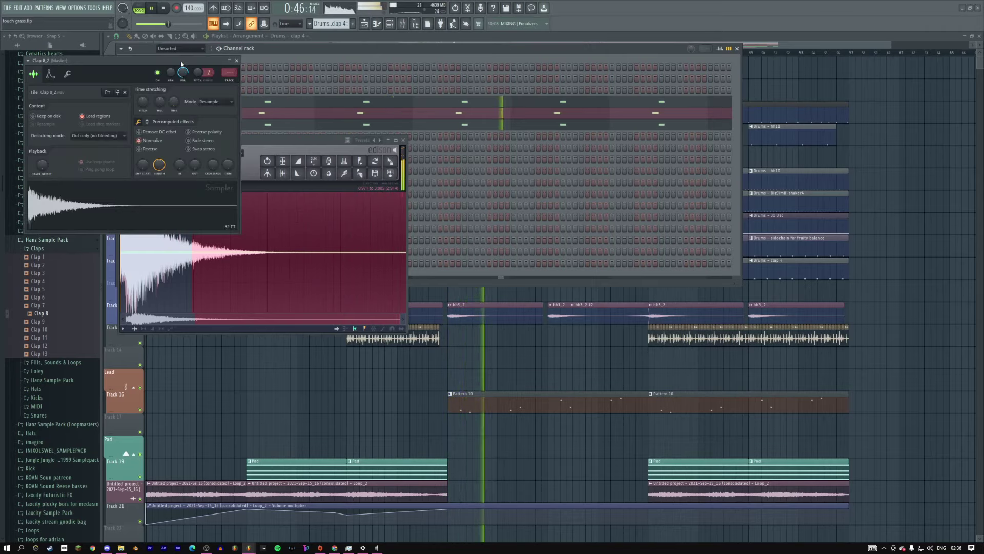
click(215, 101)
click(220, 154)
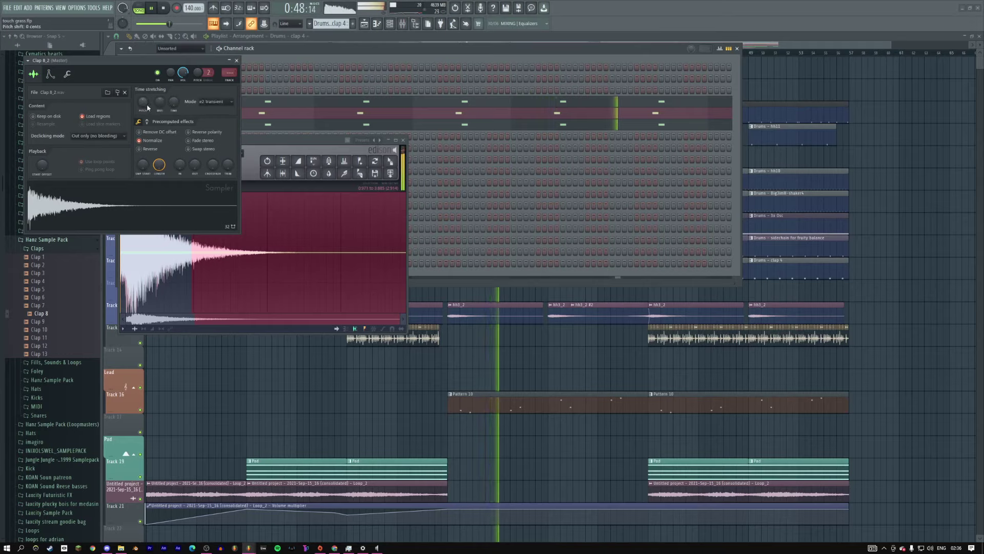
drag(143, 102, 140, 108)
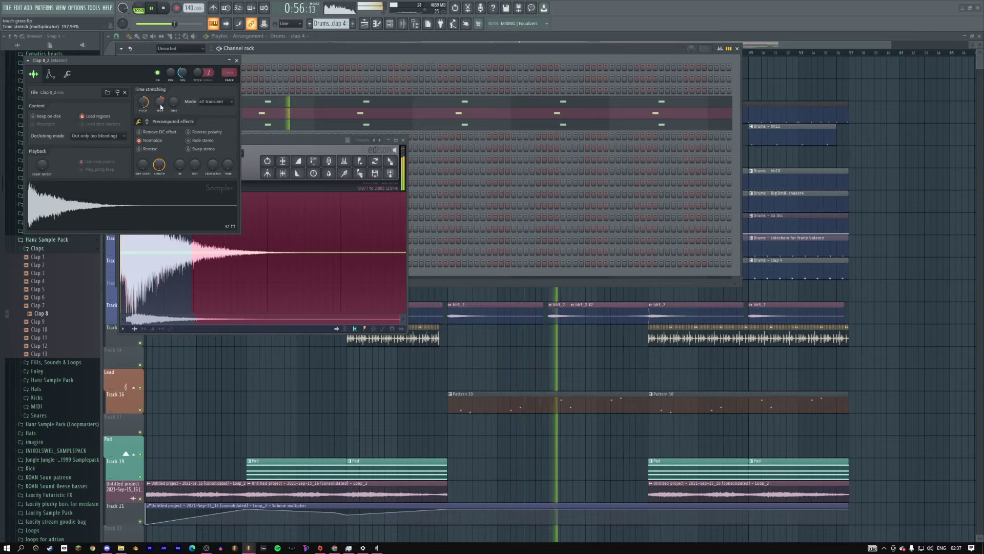
click(236, 60)
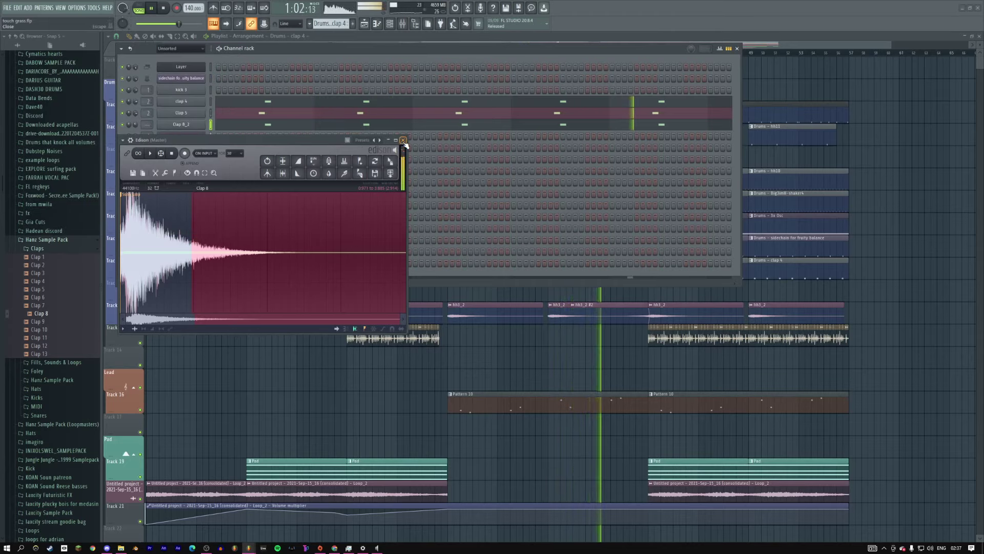
click(180, 124)
click(236, 60)
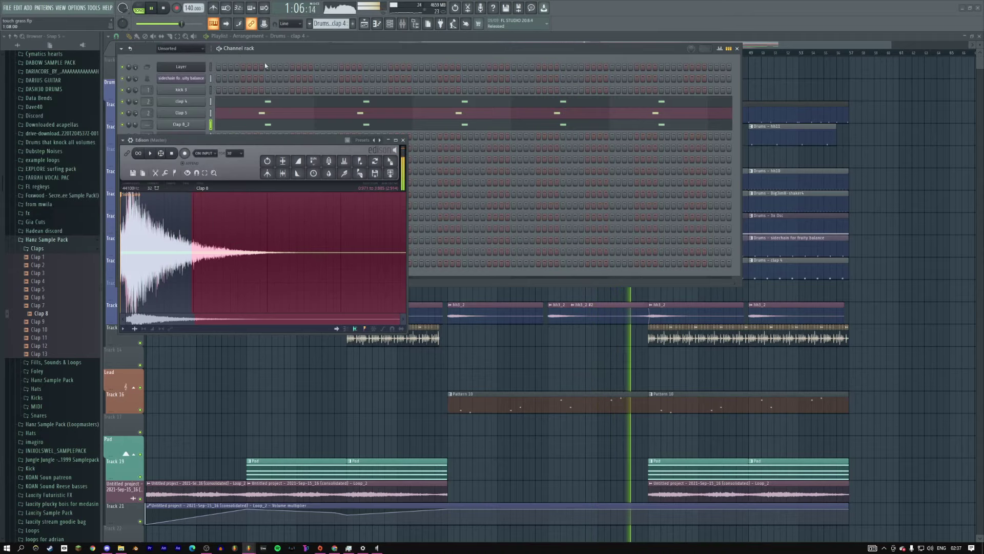
Step: Remove Edison from the Master effects chain and return to the playlist
key(F9)
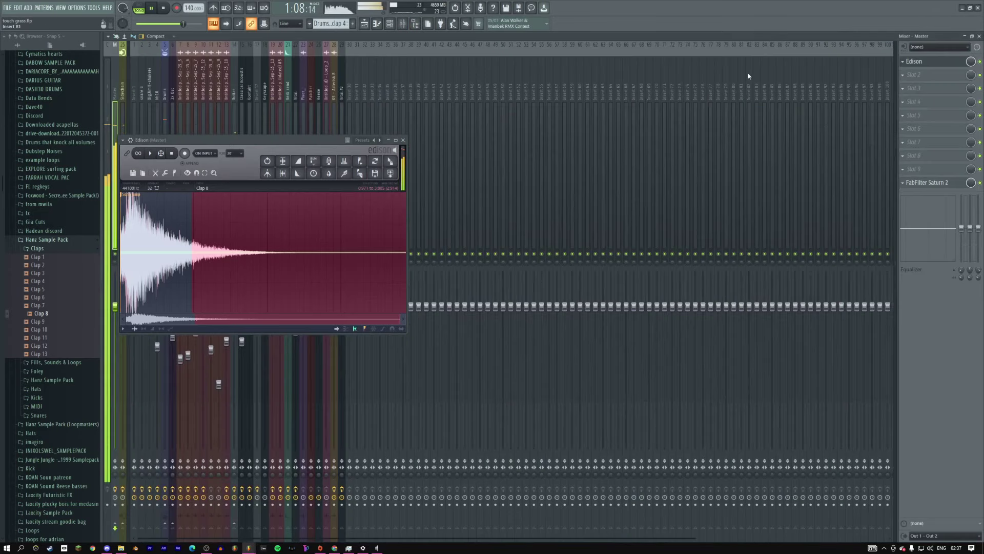
click(902, 61)
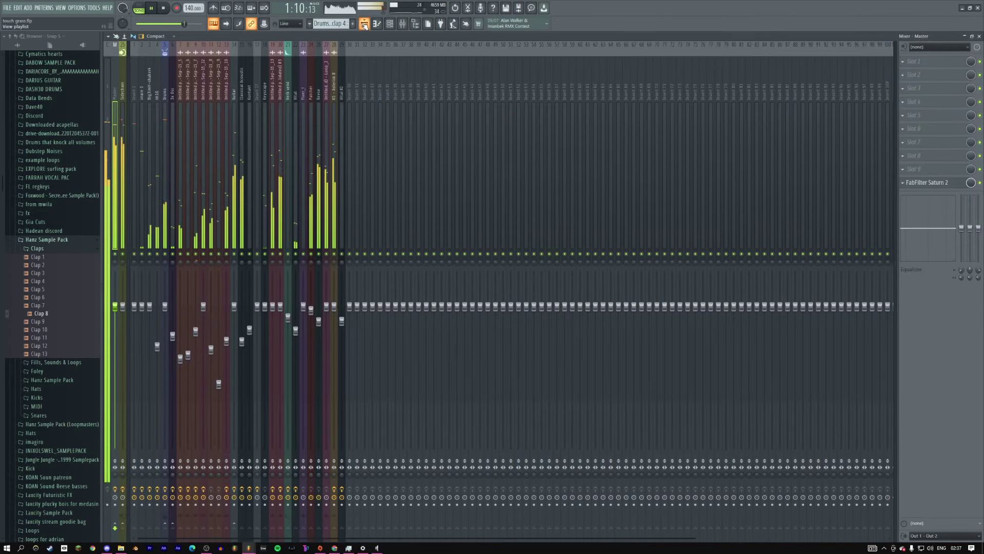
key(F5)
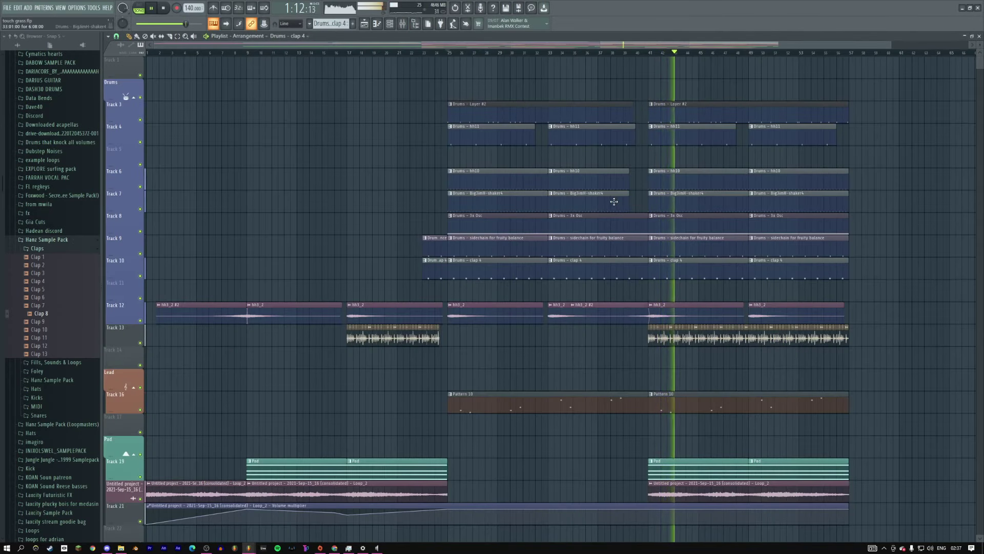
Step: Relocate the Pattern 10 clip on Track 16 from bar 25 to bar 1 and play the arrangement from the start
scroll(613, 203, down, 3)
right_click(543, 203)
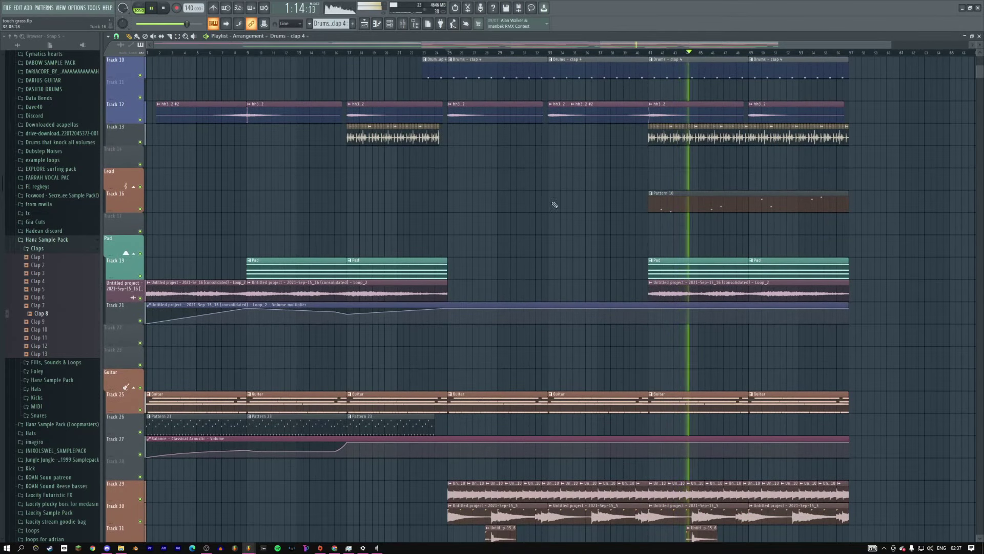
key(ctrl+z)
drag(533, 203, 232, 204)
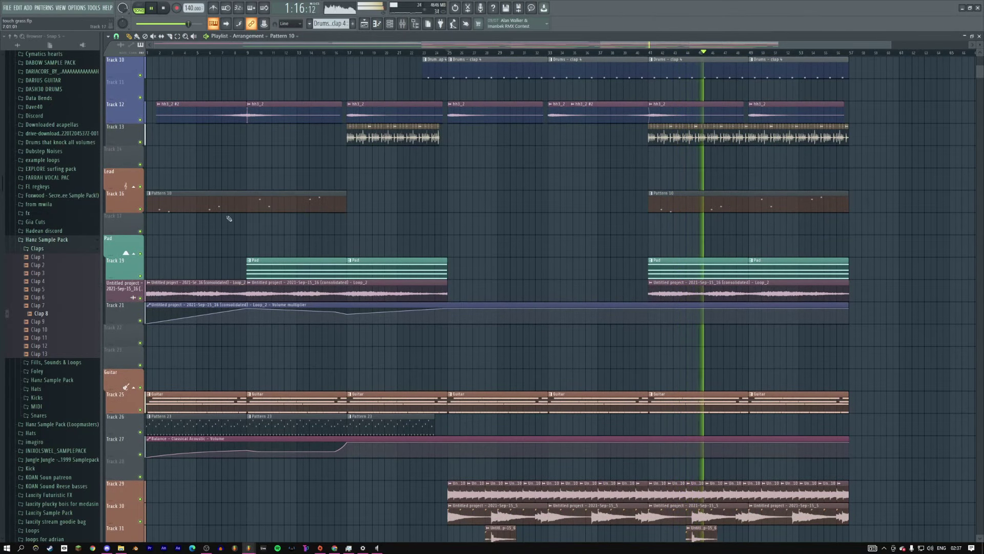
key(space)
key(space)
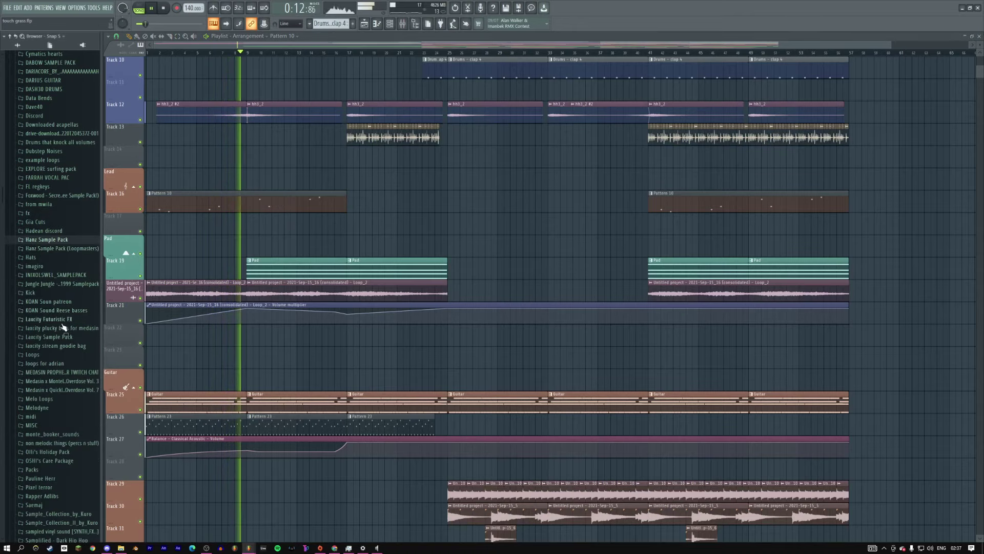
Step: Place Sound design session 13 from the Laxcity Futuristic FX Sessions folder on Track 17 near bar 6 and play it in context
scroll(52, 230, down, 5)
click(57, 175)
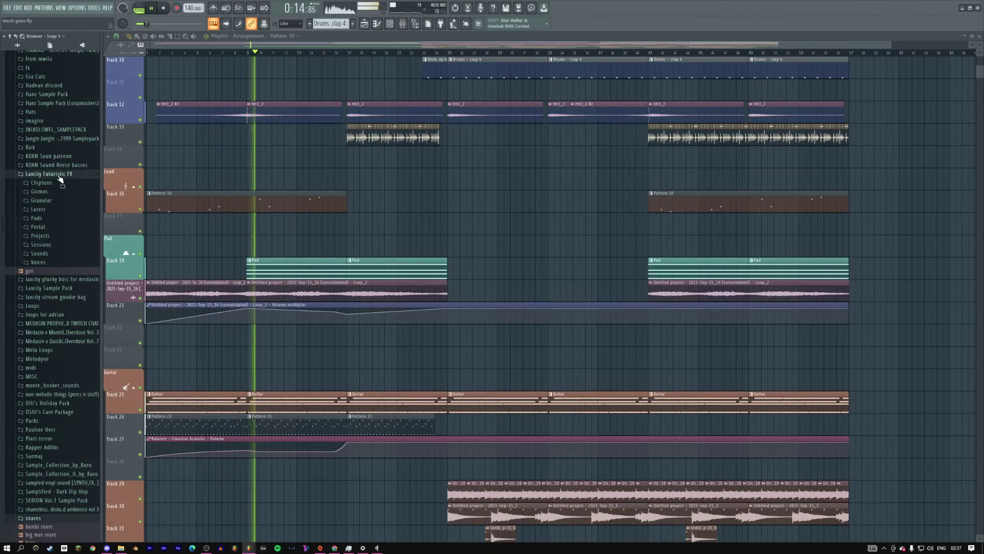
click(48, 245)
scroll(58, 225, down, 5)
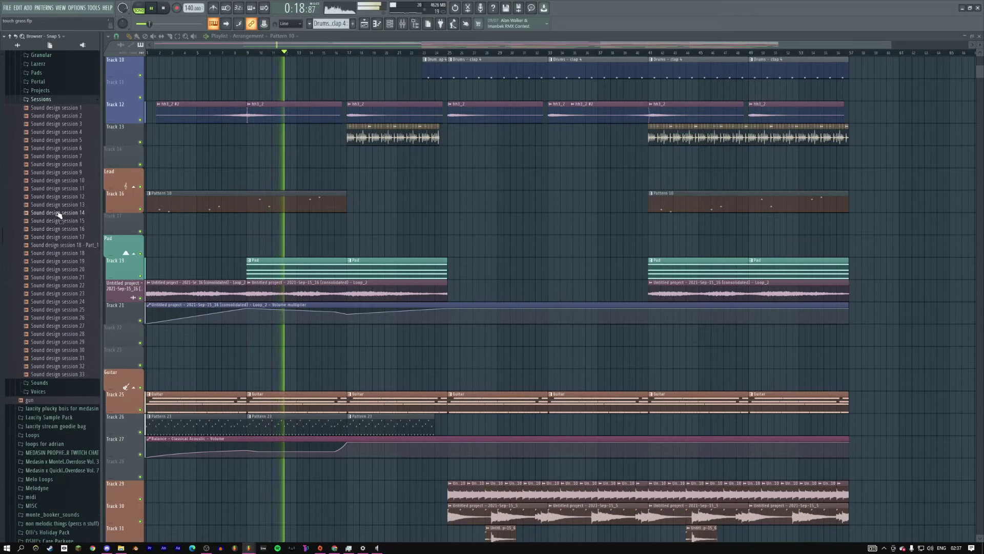
key(space)
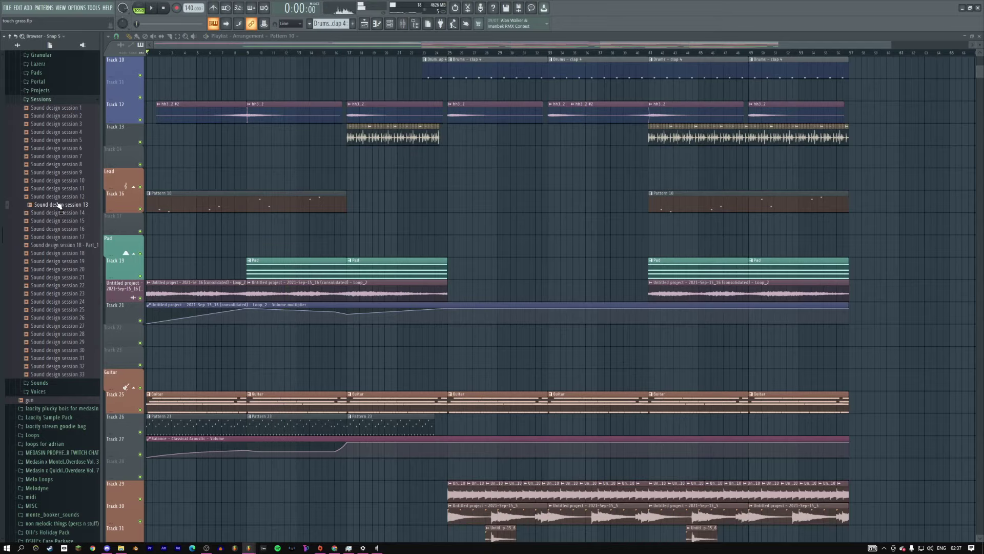
drag(58, 205, 233, 226)
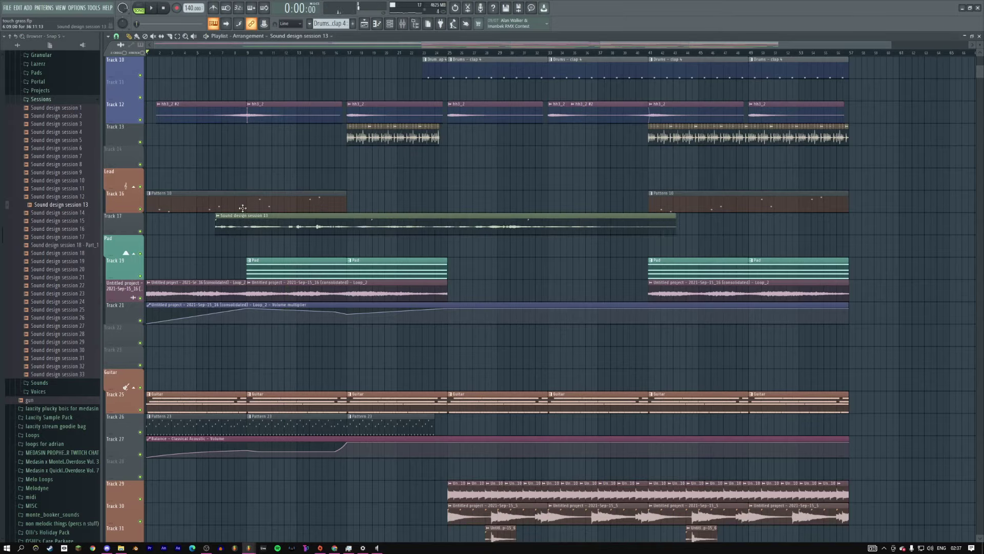
click(261, 225)
key(space)
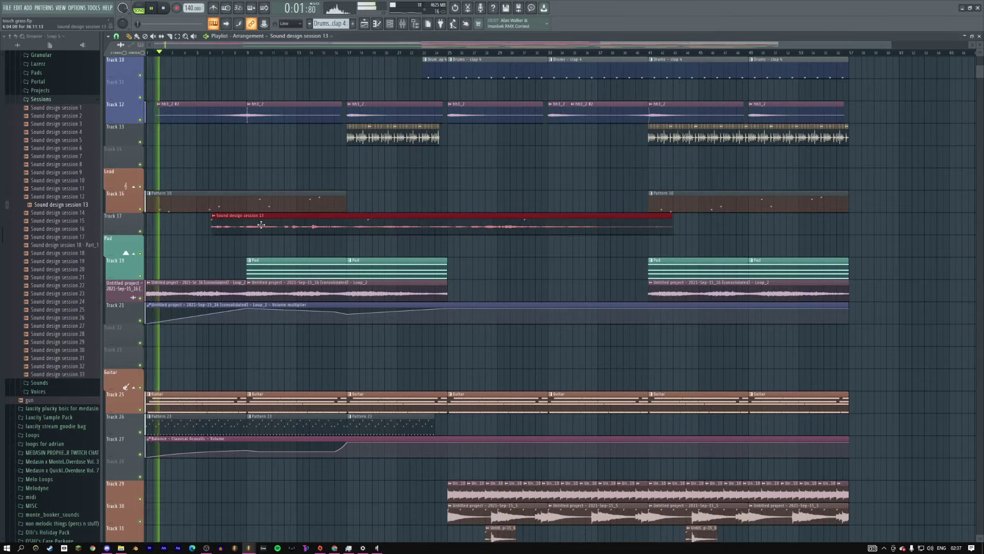
Step: Insert four empty tracks between the Sound design session 13 track and the Pad group
scroll(251, 266, down, 10)
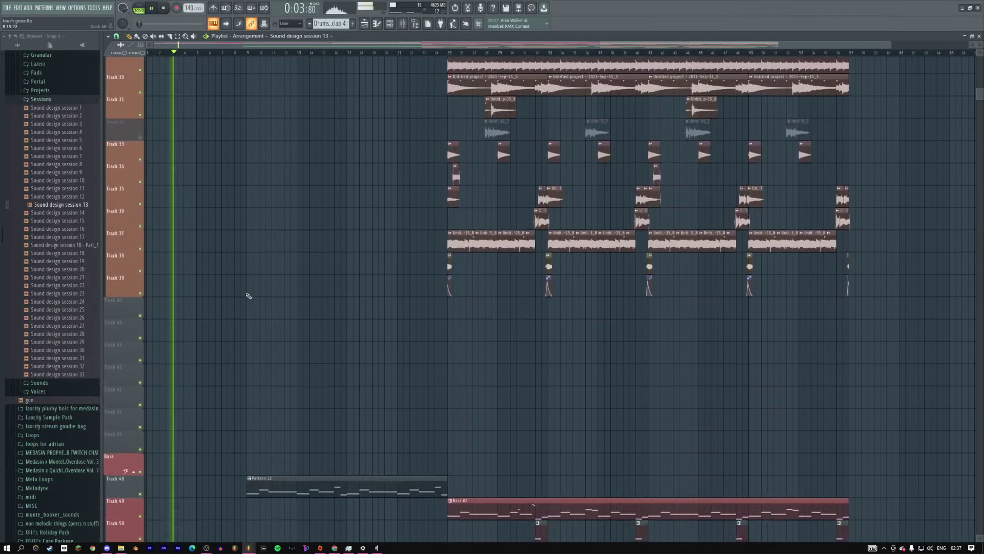
scroll(247, 294, down, 3)
scroll(235, 292, up, 13)
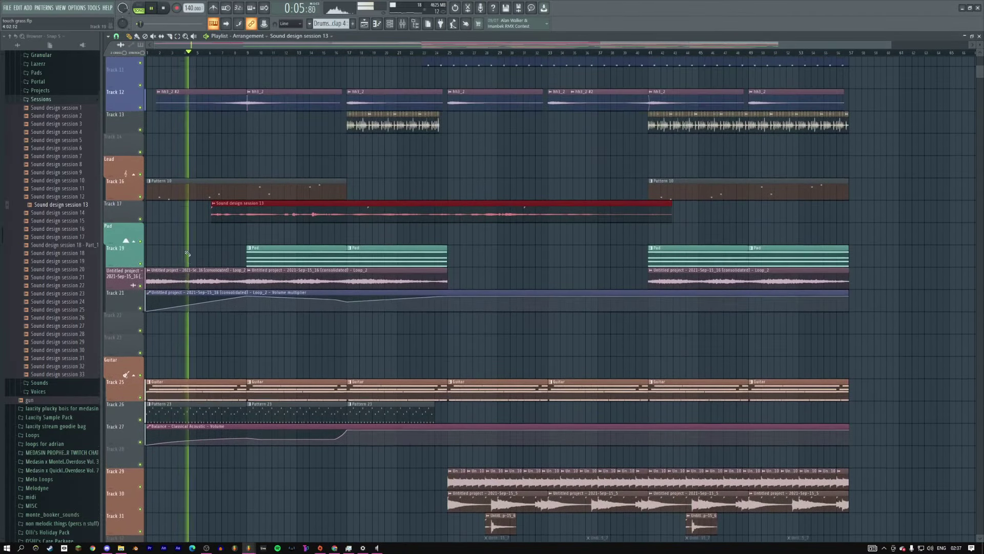
scroll(187, 253, up, 1)
right_click(119, 241)
click(118, 241)
click(118, 242)
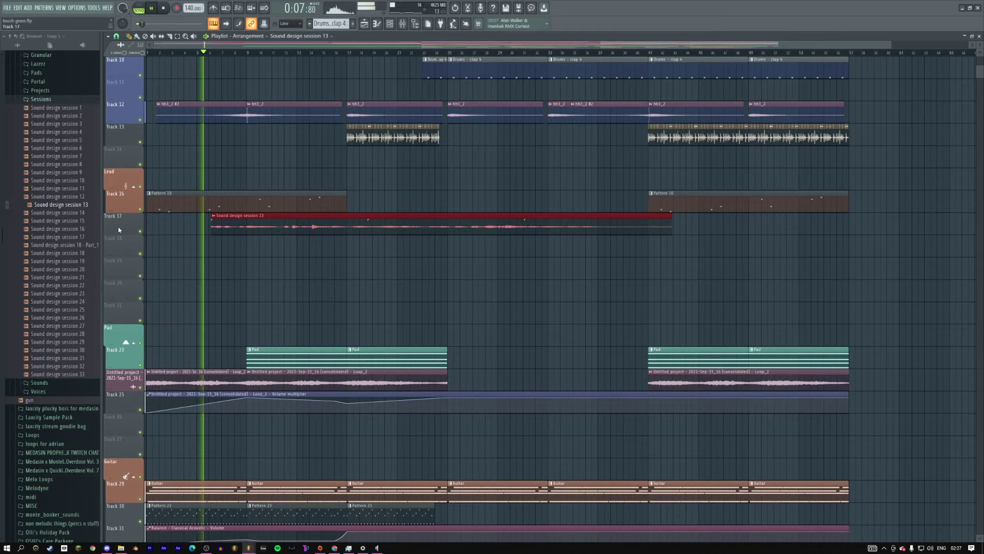
Step: Insert three empty tracks above the Sound design session 13 track, separating it from the Lead group
right_click(118, 230)
click(119, 237)
right_click(121, 243)
click(121, 243)
Step: Apply the SFX name preset to Track 19, directly above the Sound design session 13 clip
double_click(125, 272)
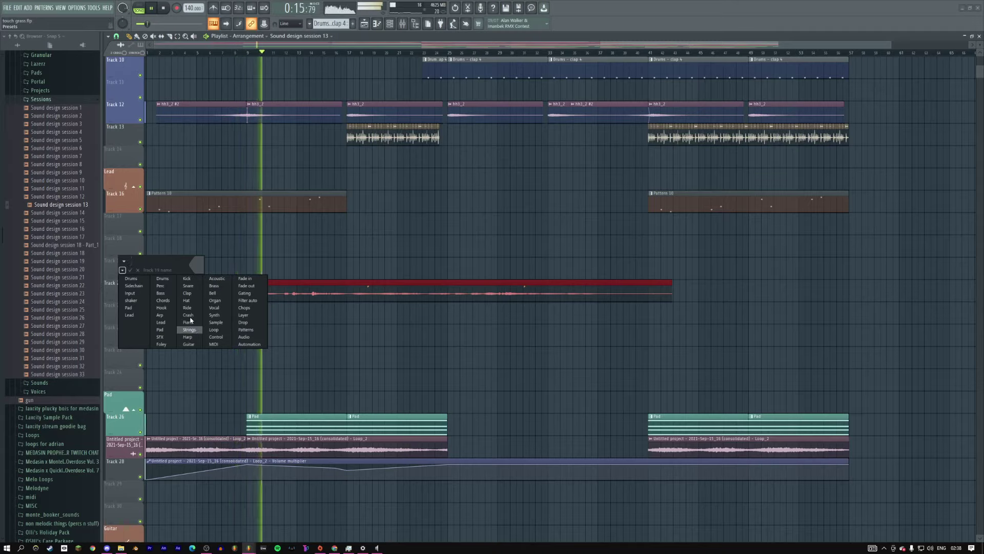
click(160, 337)
right_click(132, 281)
click(123, 328)
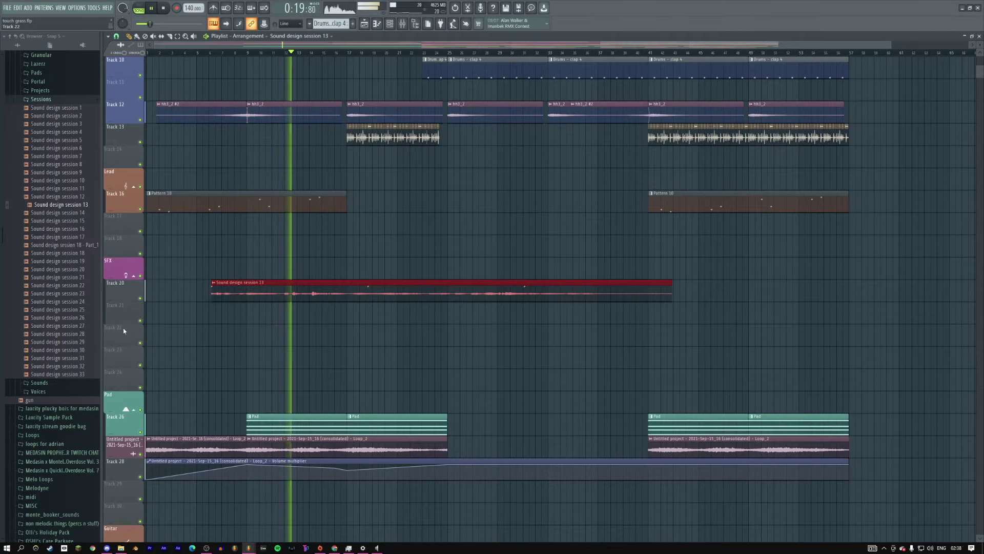
Step: Open the Sound design session 13 clip's settings and time-stretch it in Resample mode so it ends near bar 52
click(250, 53)
double_click(268, 282)
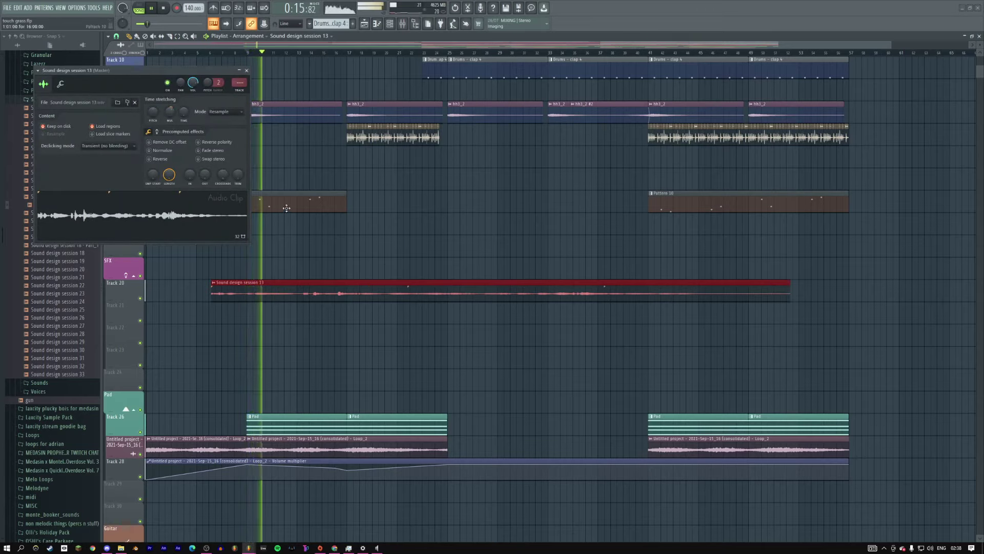
click(246, 70)
Step: Cut away the part of the Sound design session 13 clip before bar 9
right_click(314, 262)
click(325, 333)
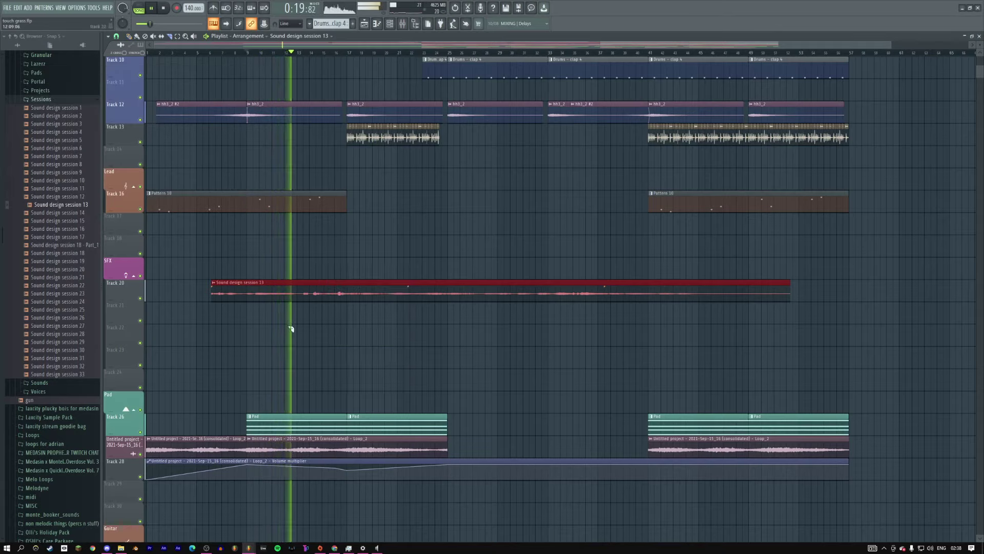
right_click(269, 263)
click(280, 333)
drag(249, 289, 285, 290)
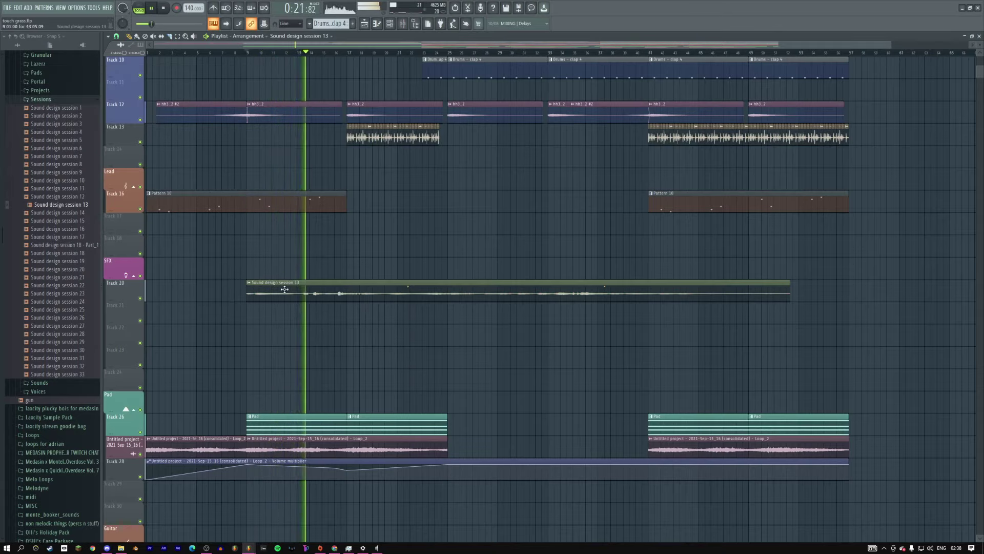
Step: Slice the Sound design session 13 clip at bar 13 and slip the second part's audio about 7 bars earlier
right_click(335, 271)
click(346, 340)
click(298, 295)
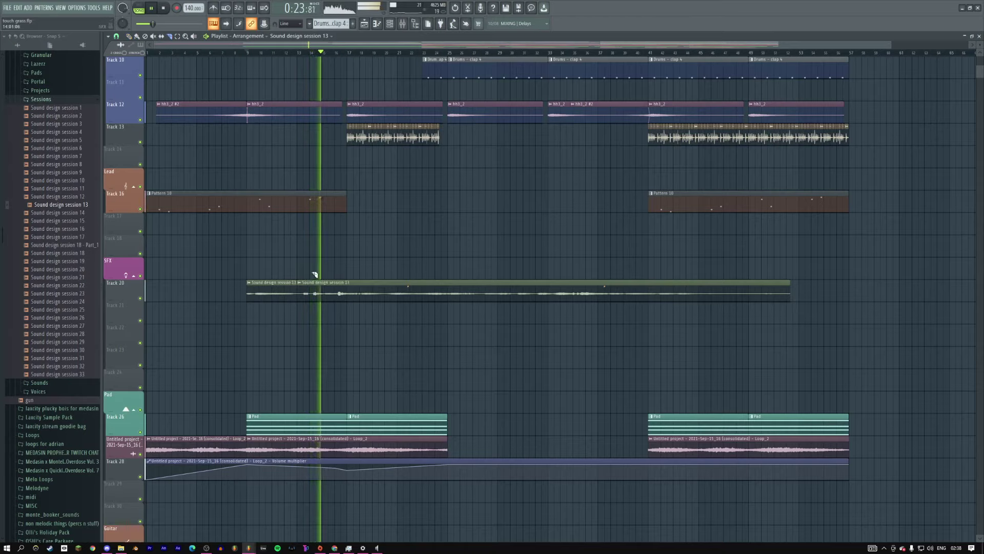
right_click(326, 254)
click(340, 292)
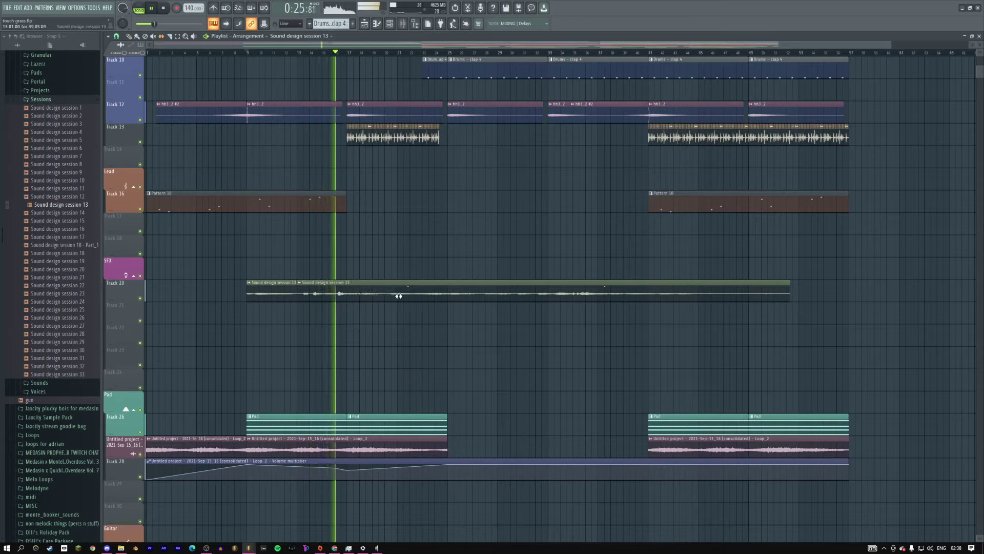
drag(399, 295, 310, 294)
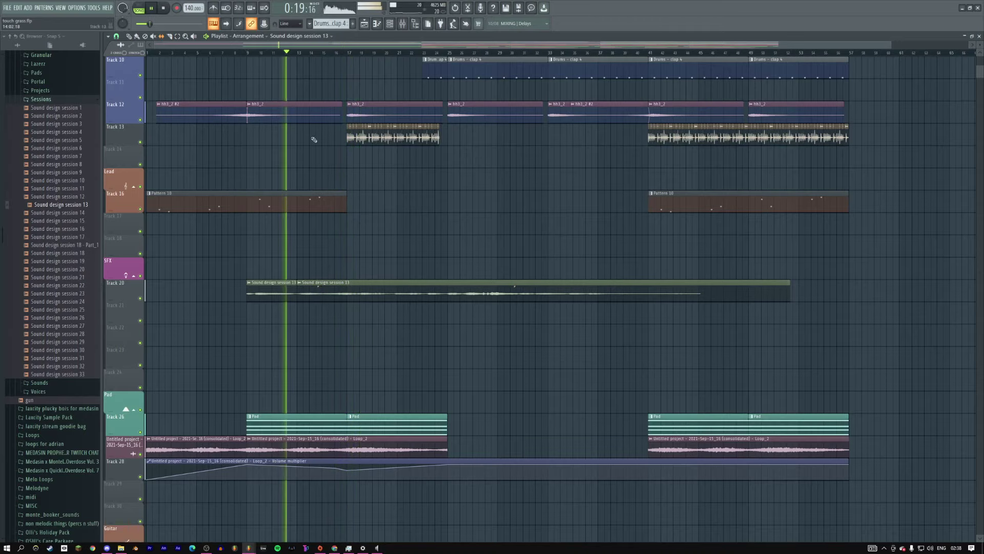
Step: Set the declicking mode of Sound design session 13 to Smooth (bleeding)
double_click(310, 293)
click(107, 146)
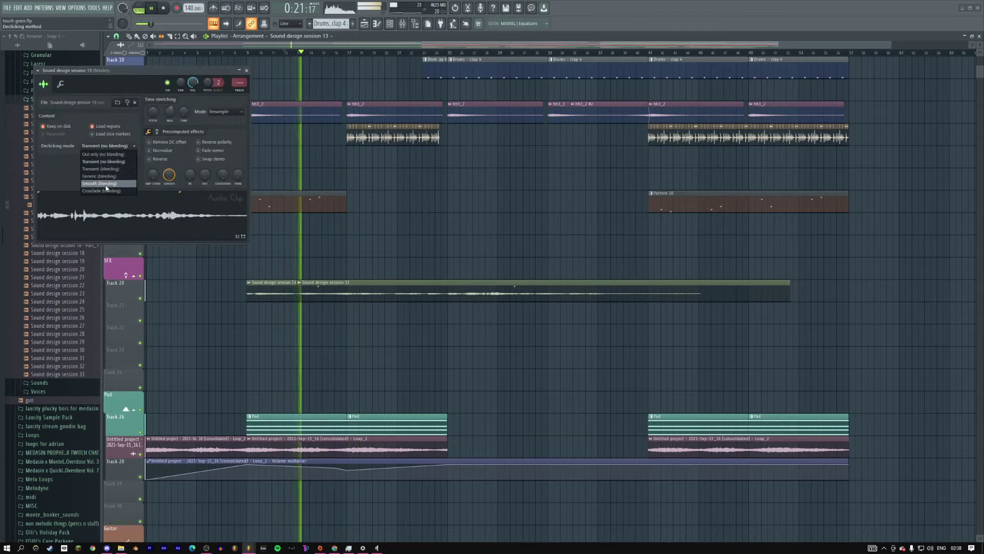
click(106, 185)
click(247, 71)
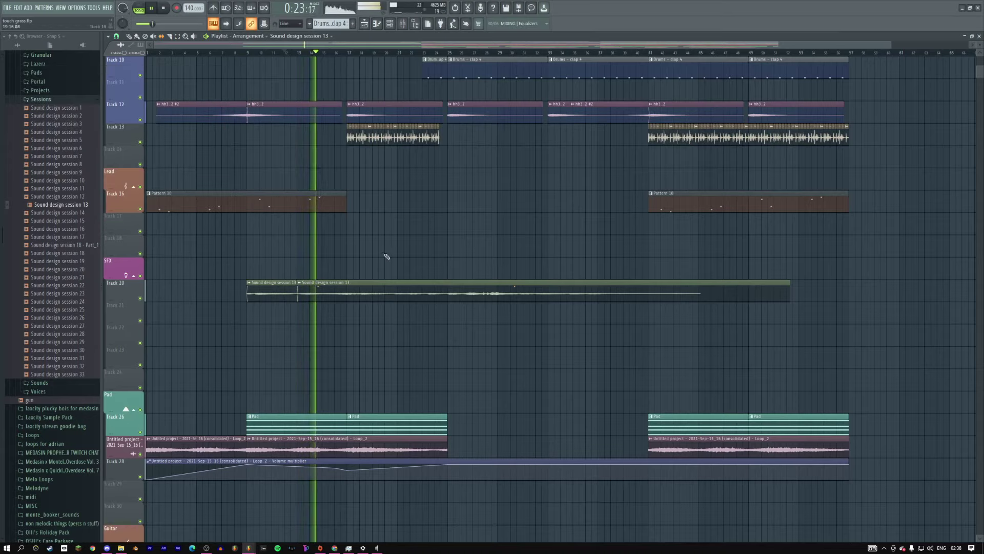
Step: Remove the Sound design session 13 audio after bar 25 and duplicate the two remaining clips to start at bar 41
right_click(369, 252)
click(424, 300)
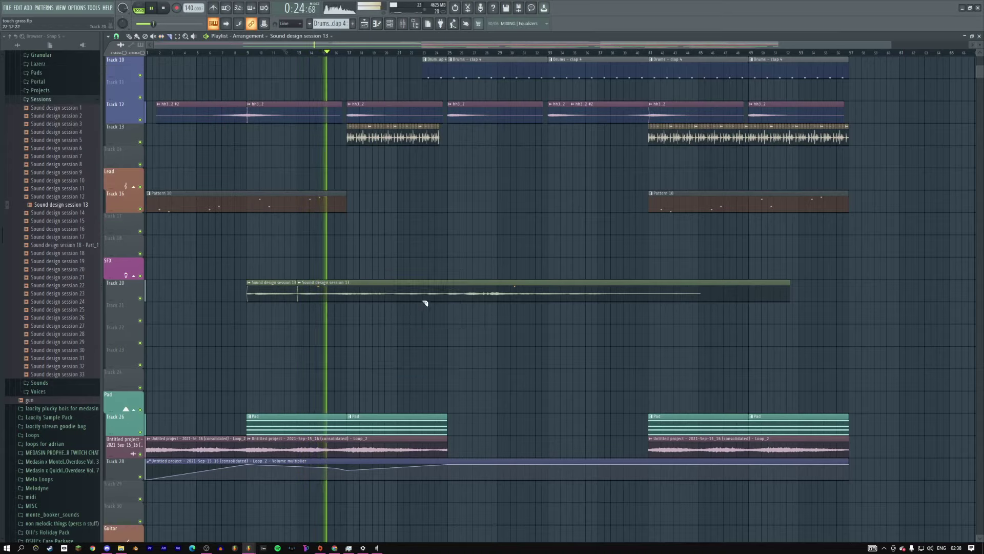
click(449, 290)
right_click(463, 259)
click(477, 287)
click(492, 298)
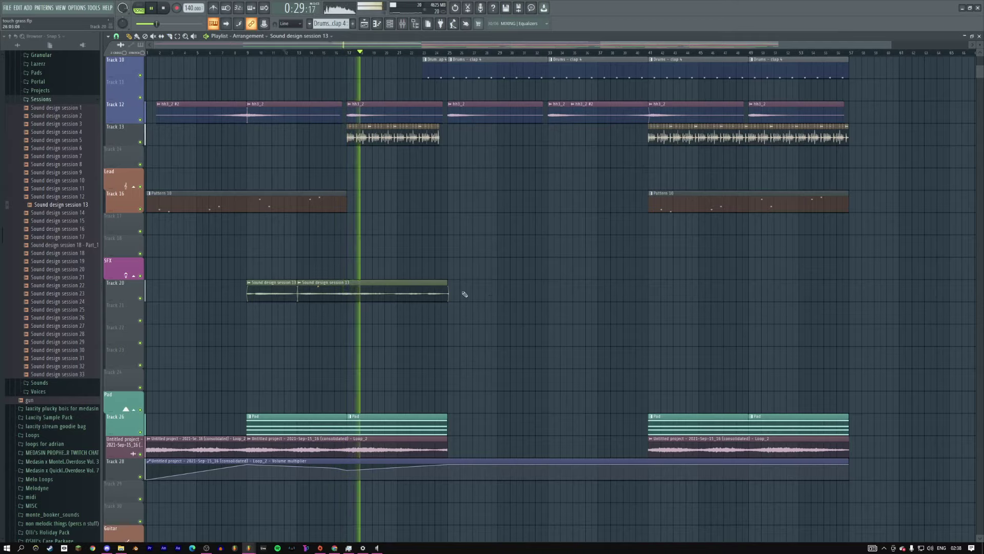
drag(265, 290, 663, 282)
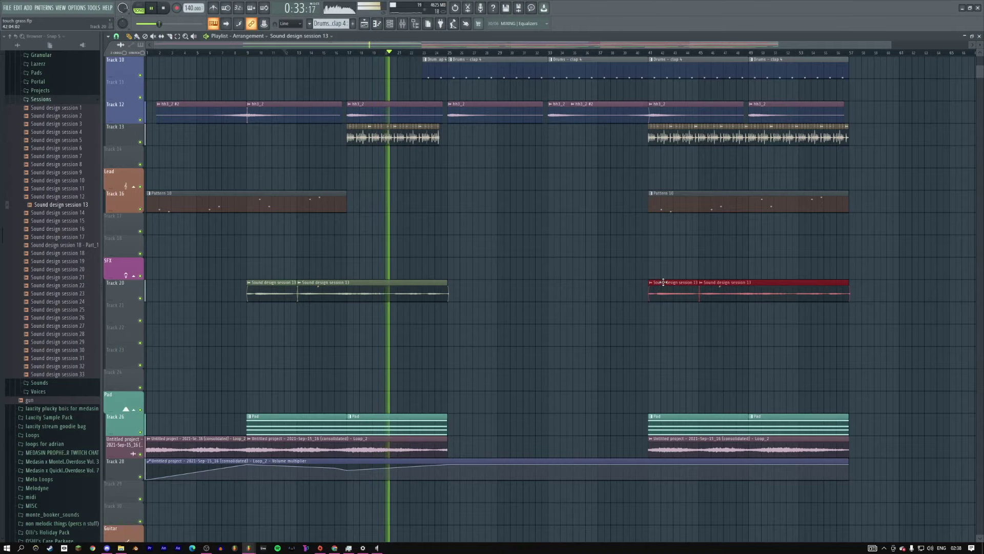
Step: Examine the arrangement's drum layers during playback, including the hh11 and clap 4 patterns and the clap channels
scroll(441, 225, up, 5)
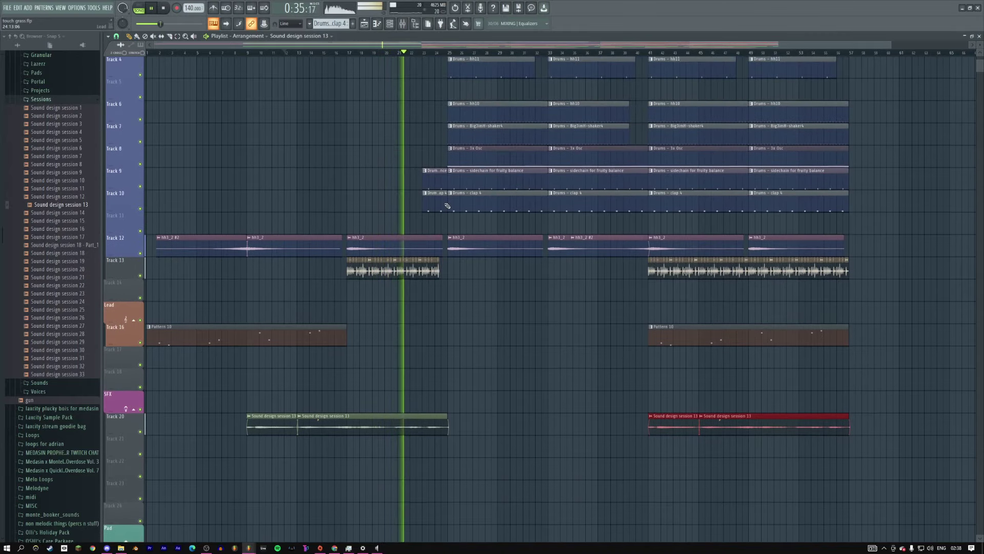
scroll(447, 206, down, 1)
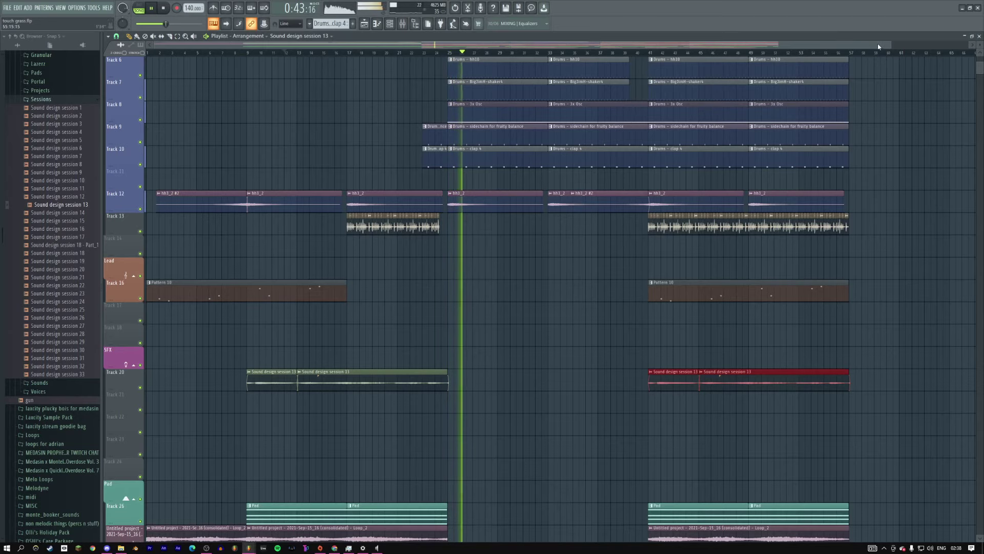
scroll(513, 169, down, 1)
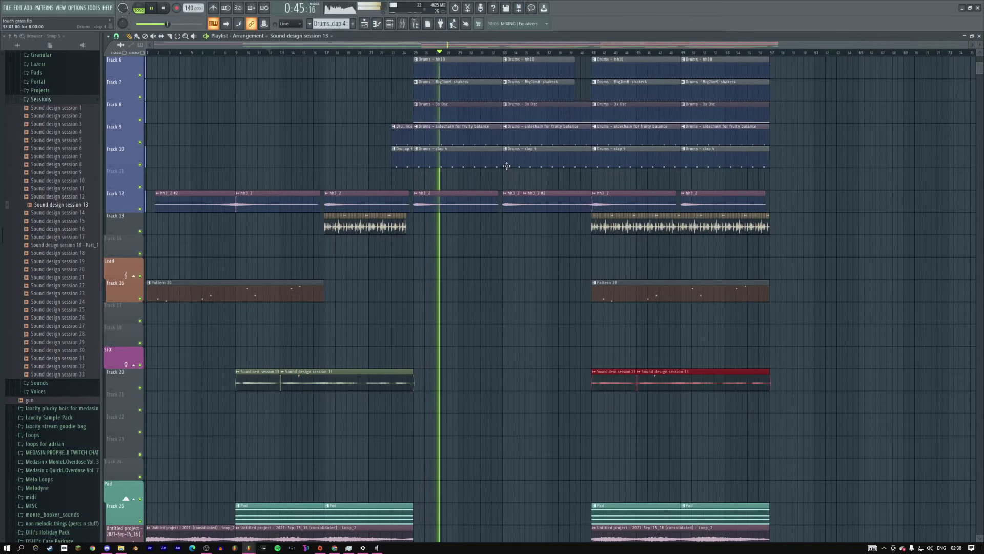
scroll(506, 165, down, 5)
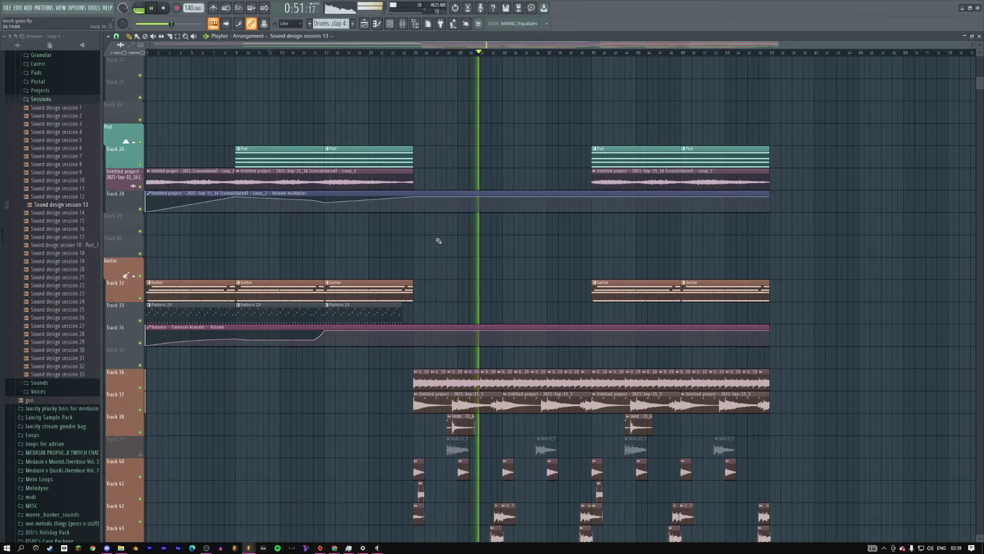
scroll(435, 237, up, 6)
scroll(436, 213, up, 1)
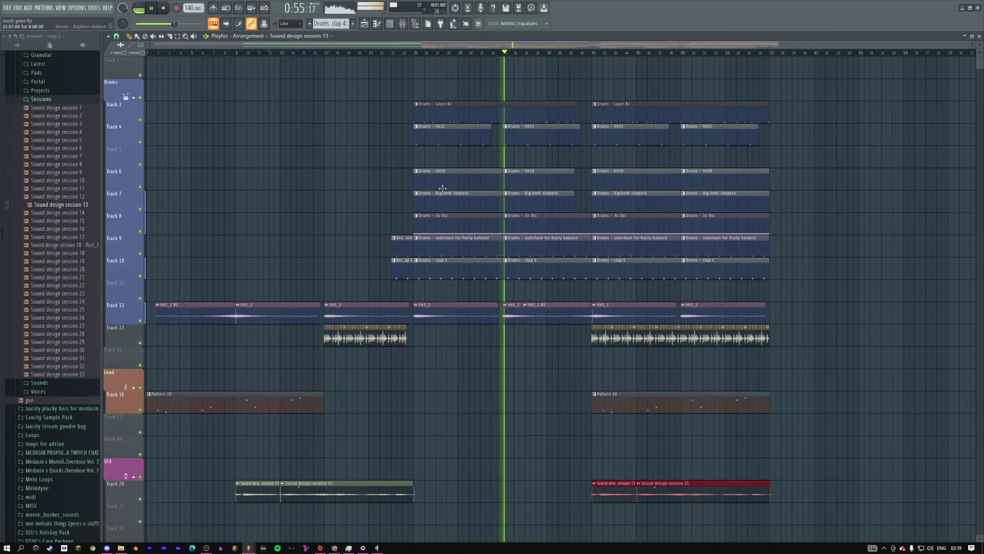
double_click(469, 136)
click(364, 26)
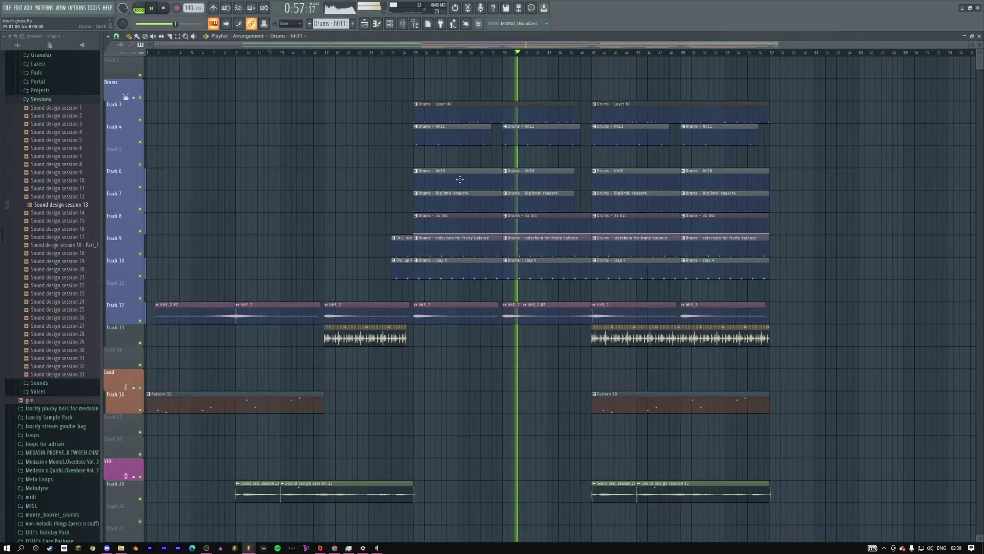
double_click(456, 263)
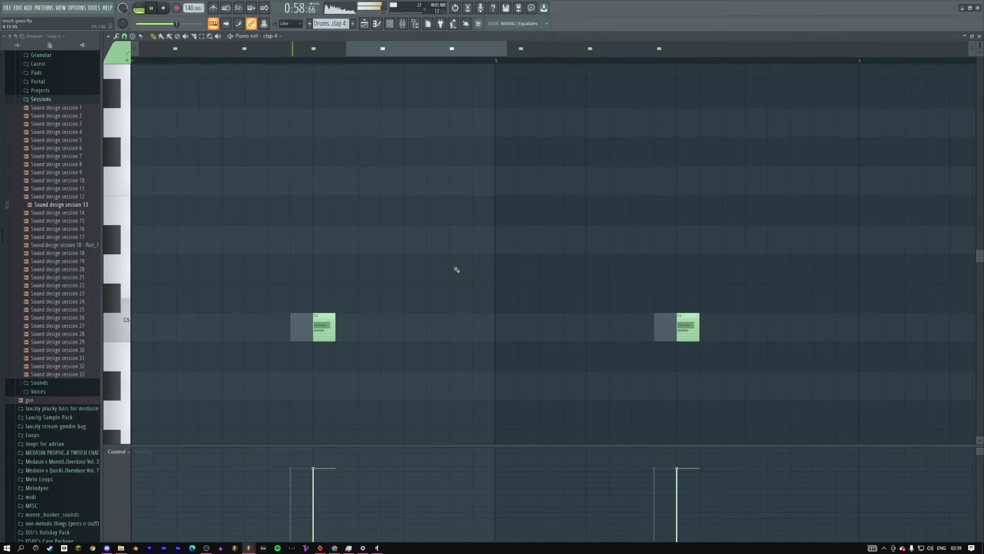
click(392, 28)
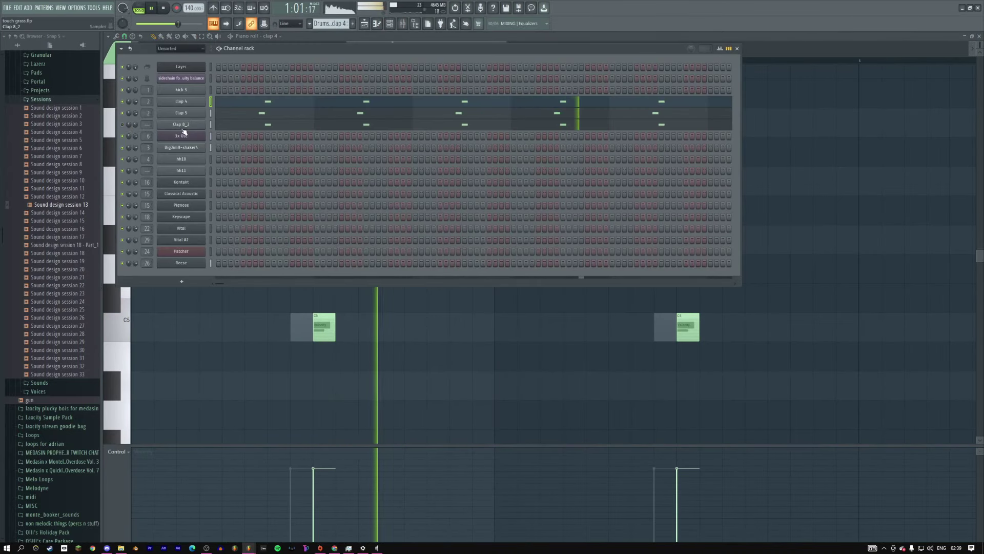
click(365, 24)
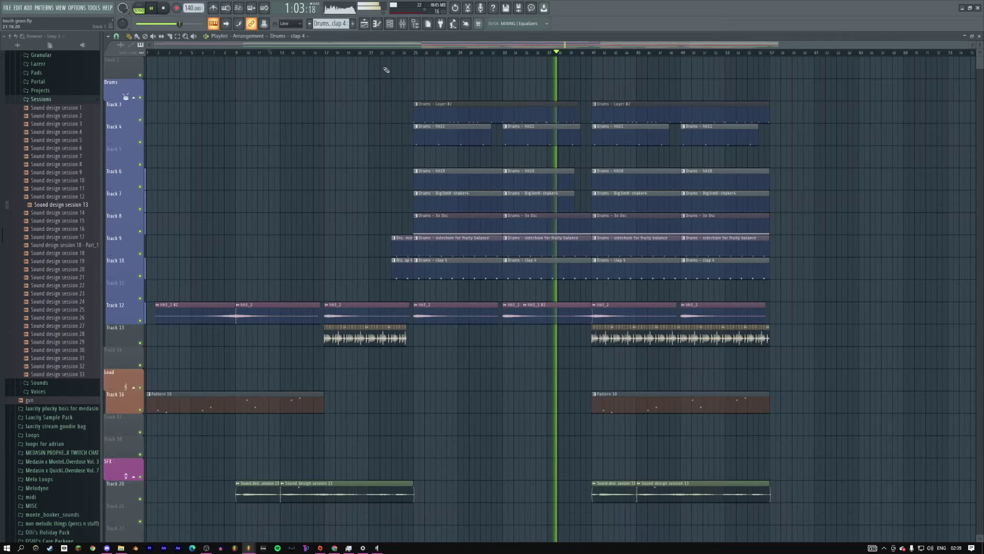
Step: Collapse the Sessions folder, solo the Track 43 clip near bar 40 to check it, and mute the Track 42 and 43 clips there
scroll(365, 145, down, 3)
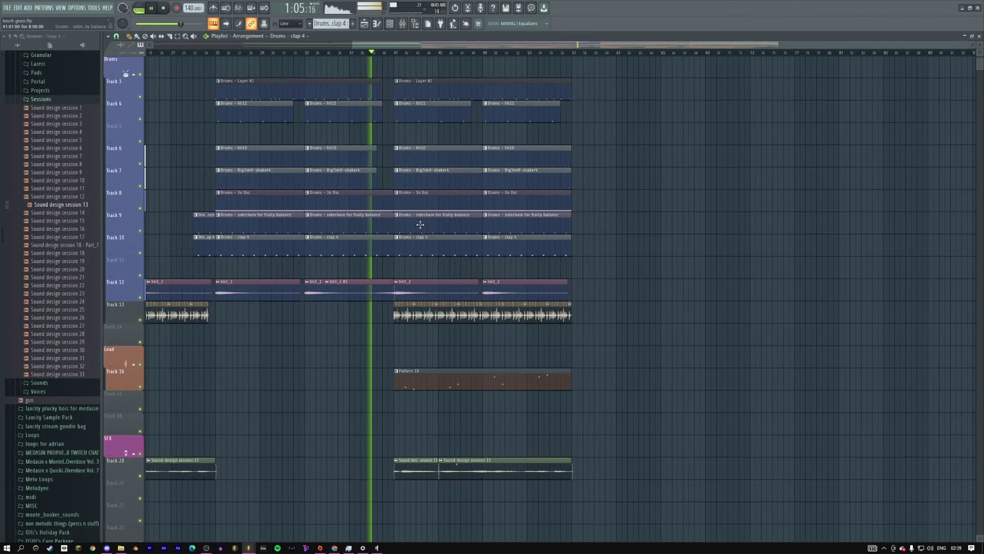
click(41, 100)
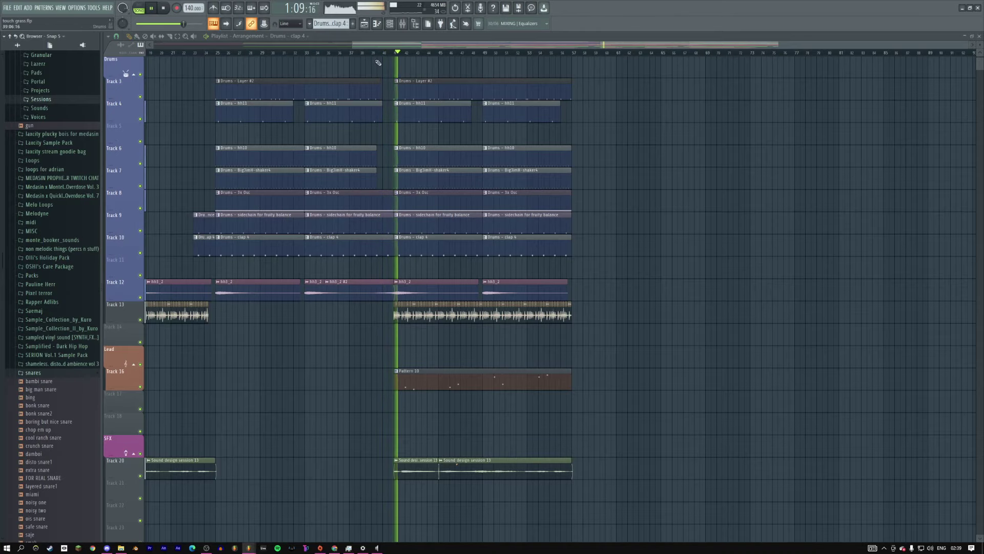
scroll(387, 198, down, 10)
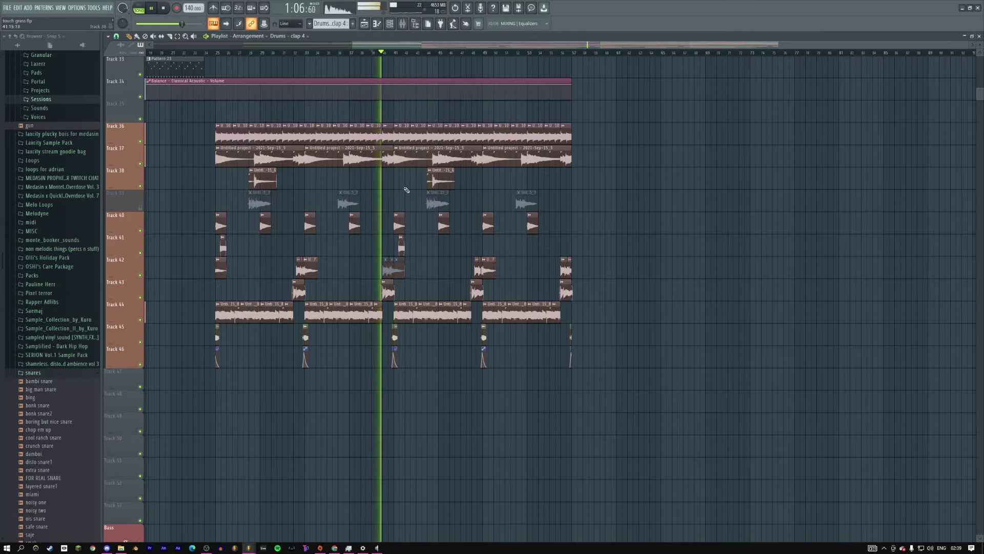
click(380, 290)
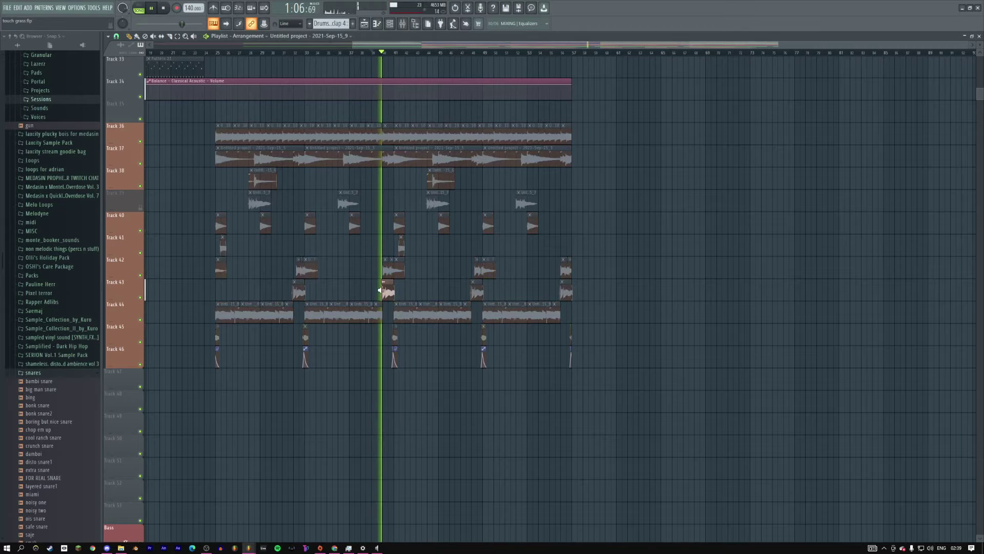
key(space)
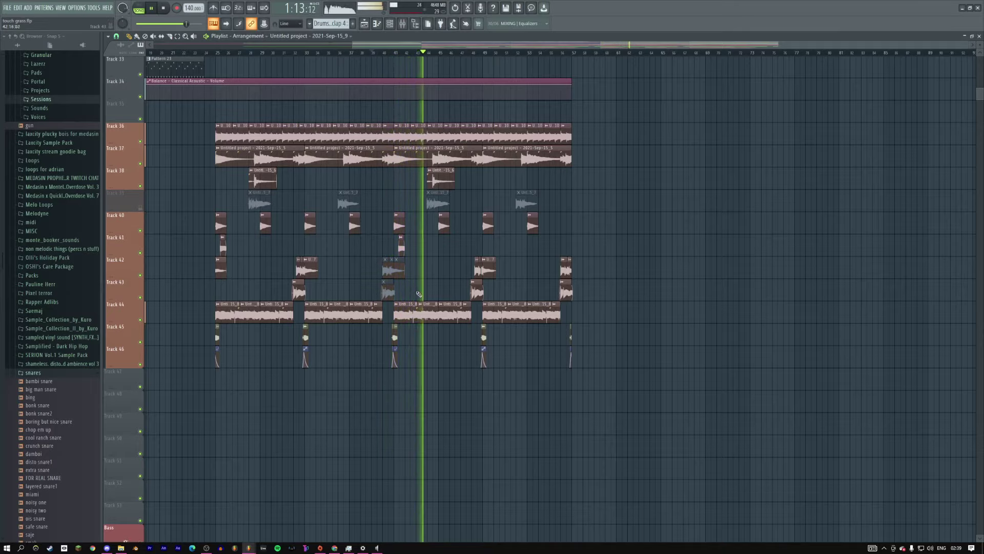
Step: Duplicate the Pattern 10 clip on Track 16 to start at bar 57, directly after the existing one
scroll(542, 274, down, 3)
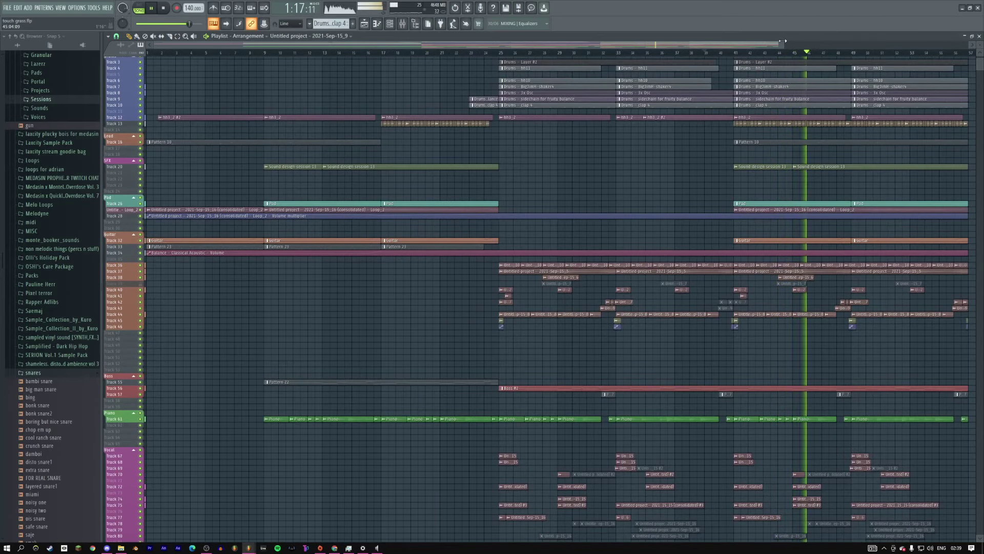
drag(783, 41, 956, 60)
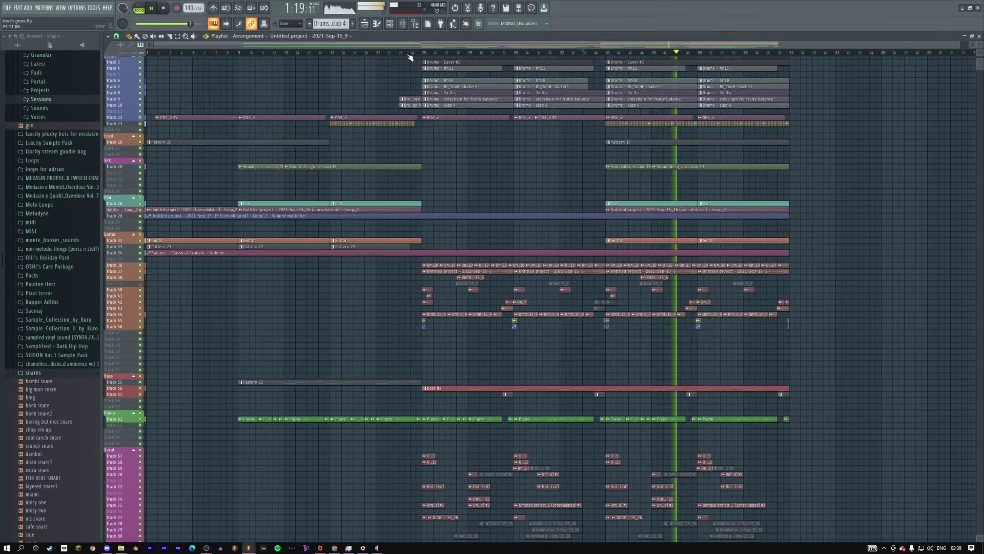
drag(708, 47, 950, 57)
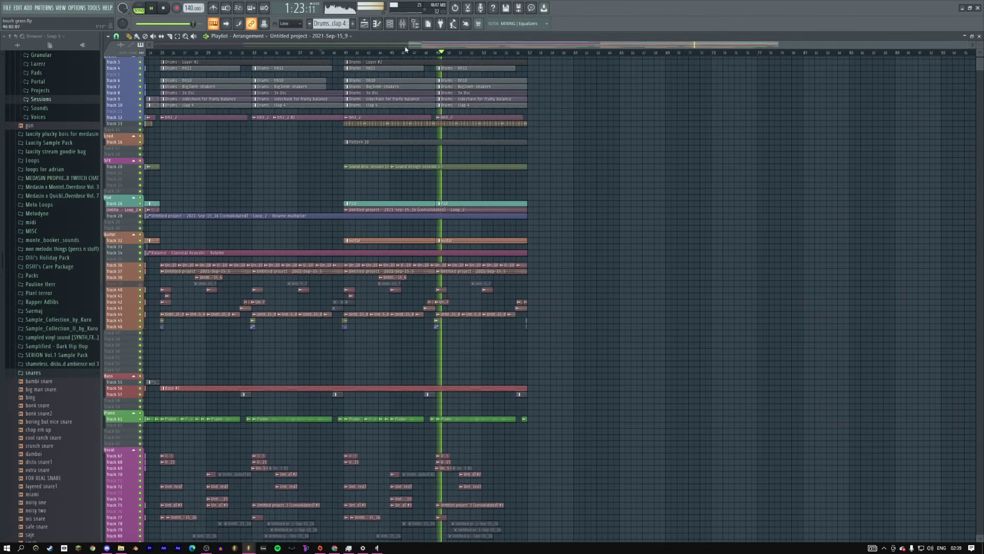
drag(410, 43, 333, 66)
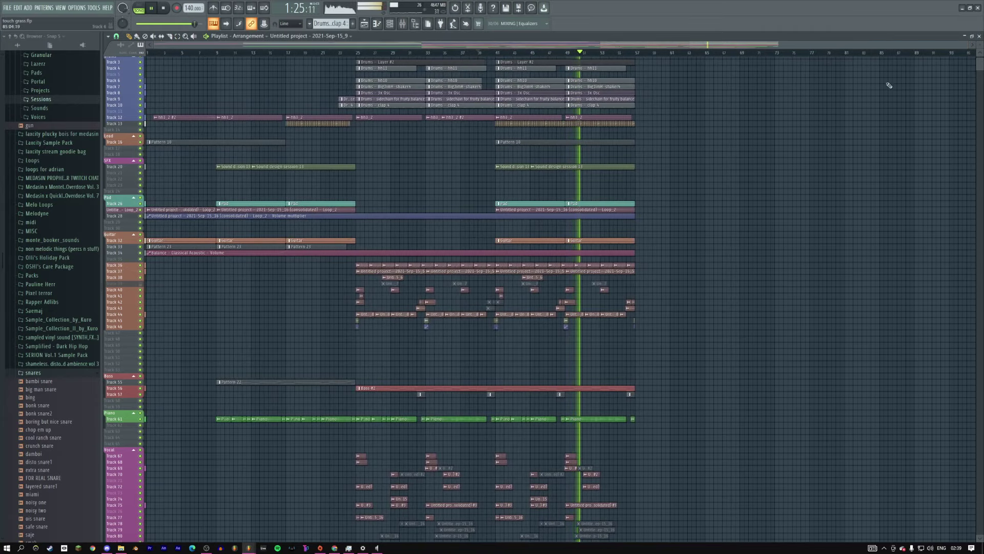
scroll(538, 300, up, 3)
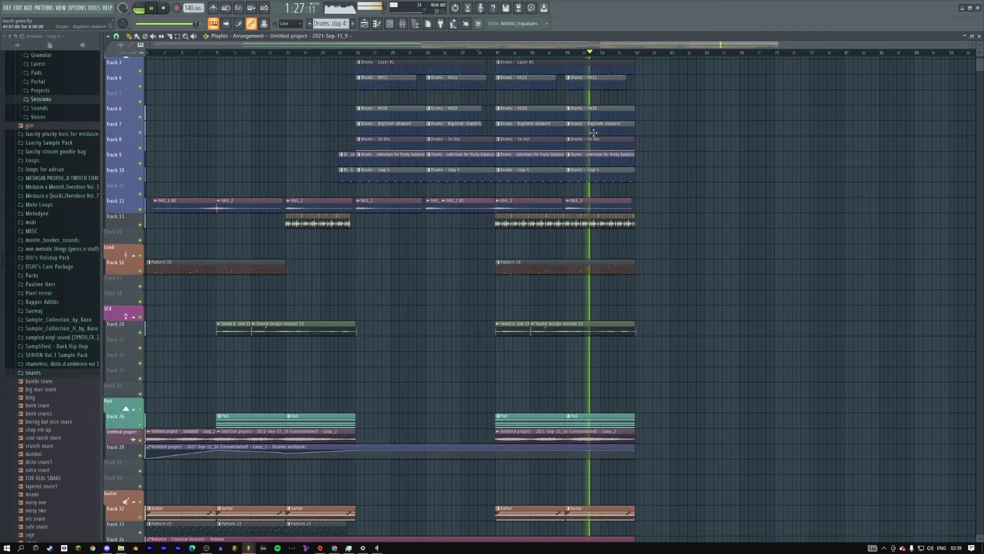
drag(600, 45, 763, 47)
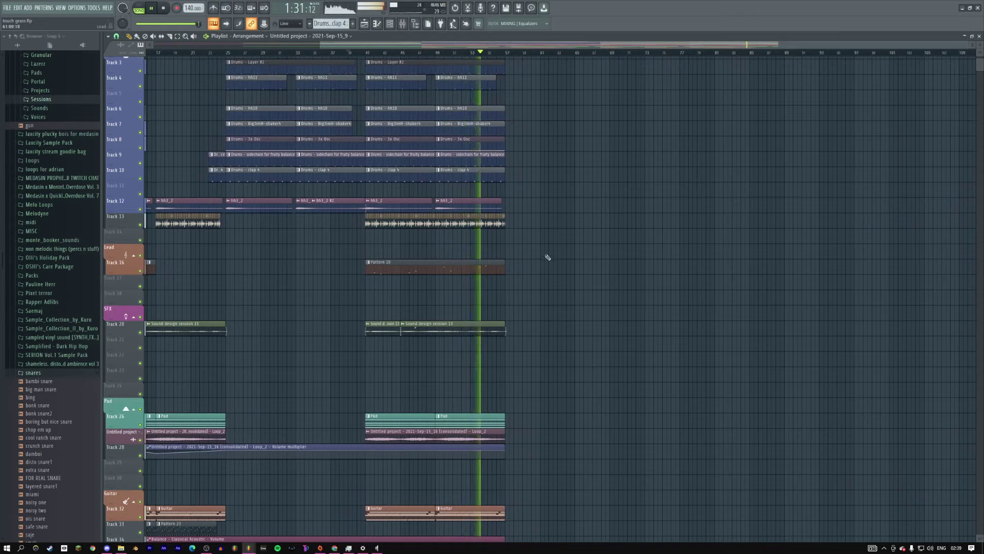
drag(385, 271, 528, 268)
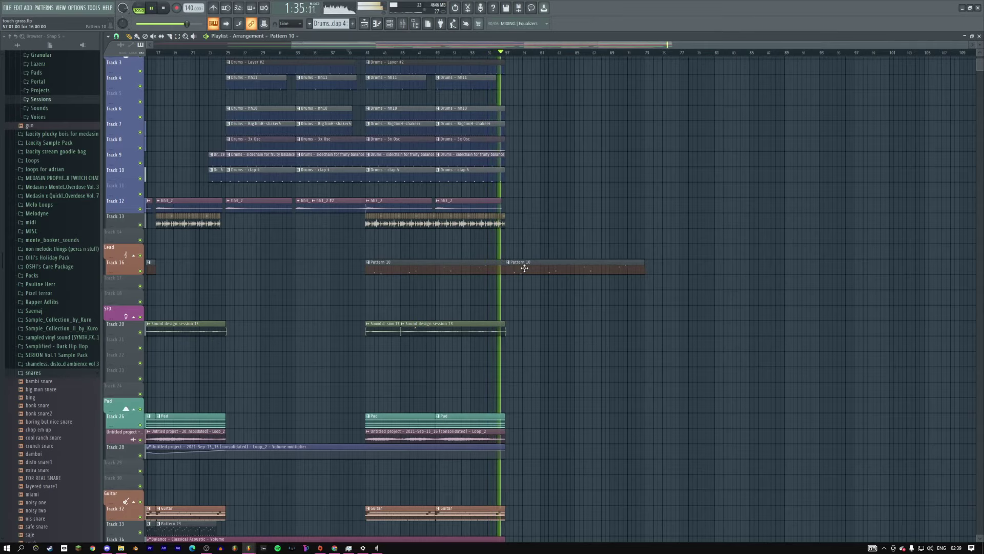
Step: Try duplicating the Track 61 piano clips from bars 41 to 57 so the copies start at bar 57
scroll(524, 268, down, 3)
drag(511, 321, 365, 354)
scroll(402, 326, down, 2)
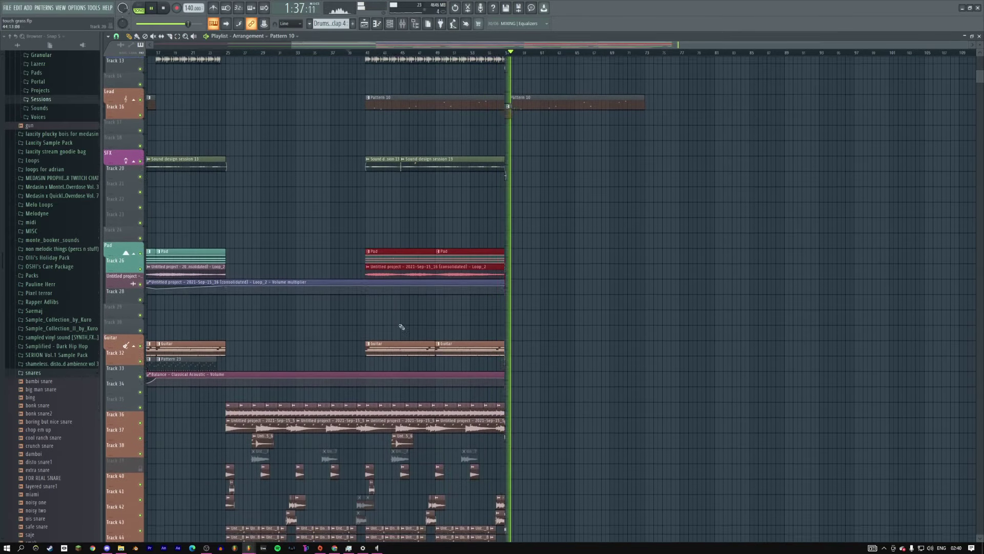
scroll(401, 327, down, 7)
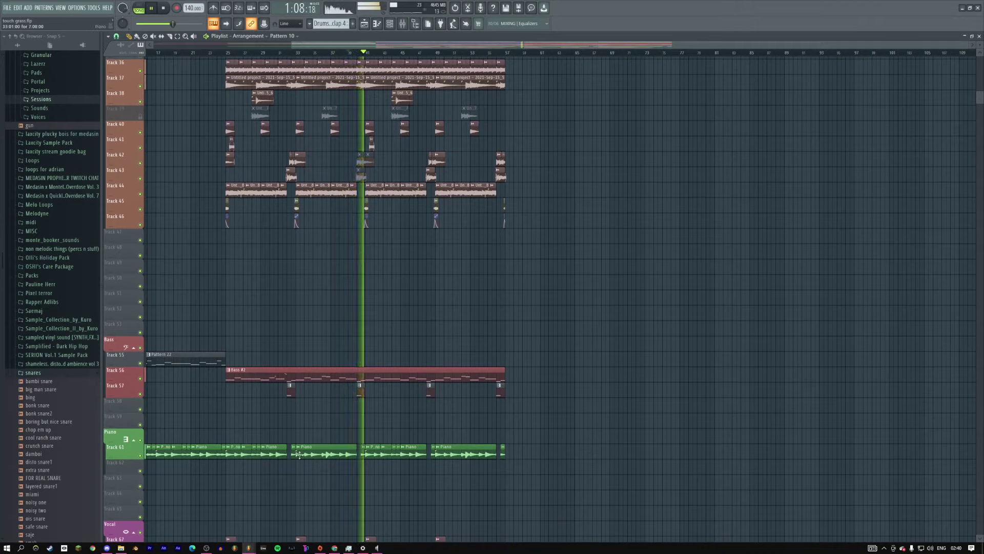
drag(507, 460, 368, 449)
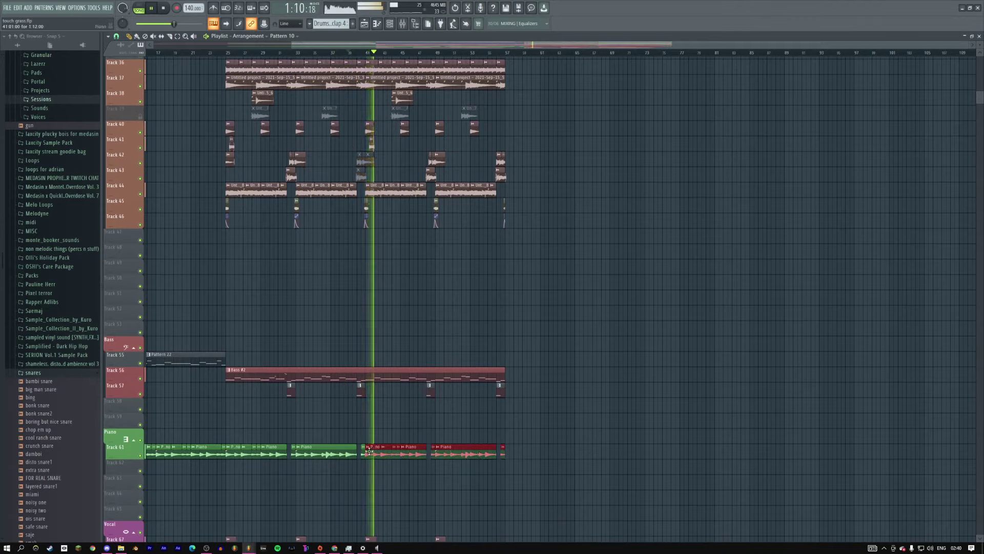
key(ctrl+b)
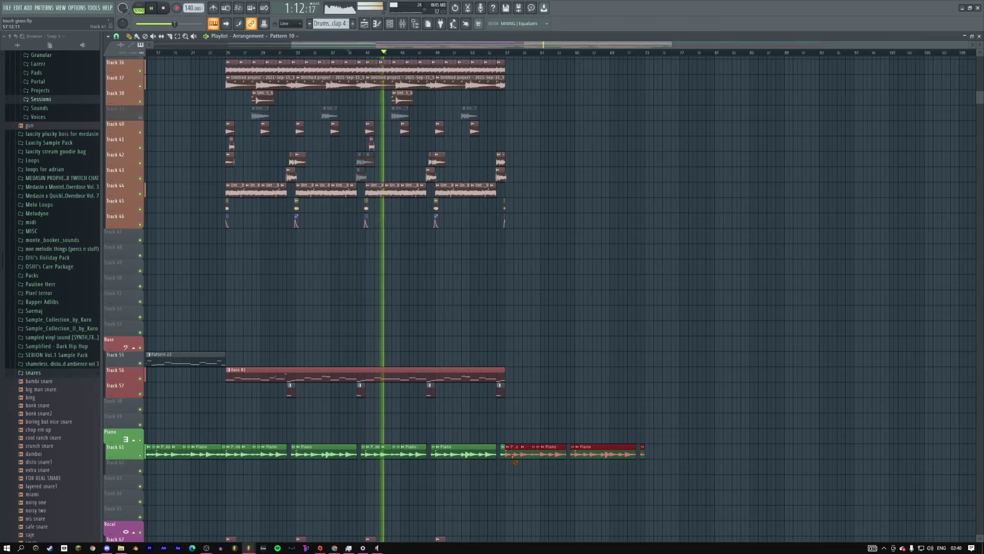
Step: Add a new Pattern 24 clip on Track 26 at bar 57 and record a Patcher chord progression into it
scroll(514, 336, up, 10)
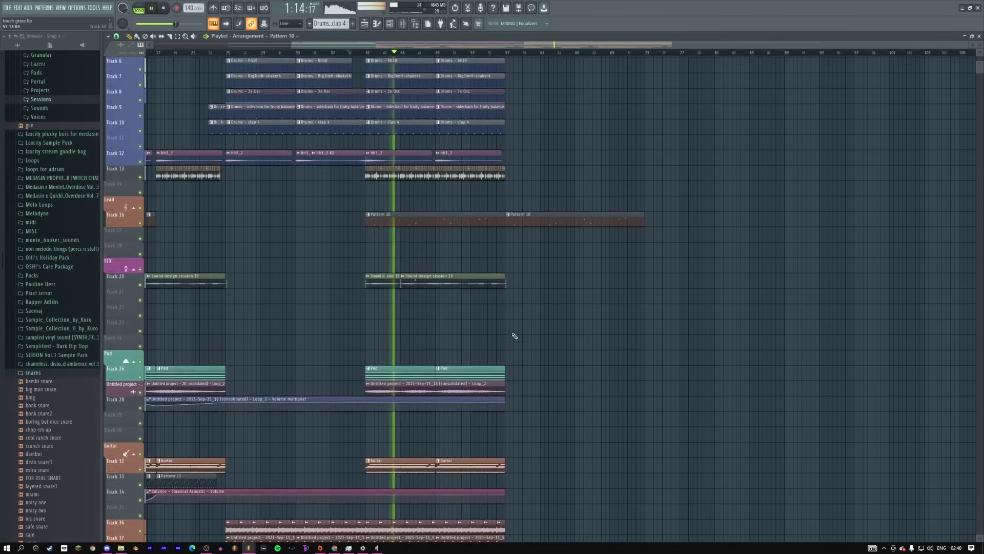
scroll(515, 336, up, 2)
key(F4)
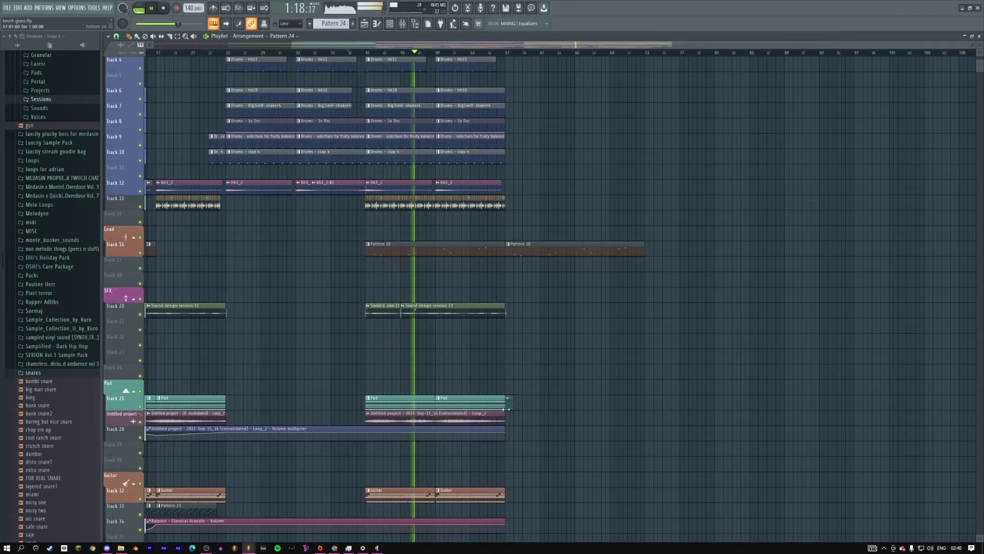
key(F6)
key(F5)
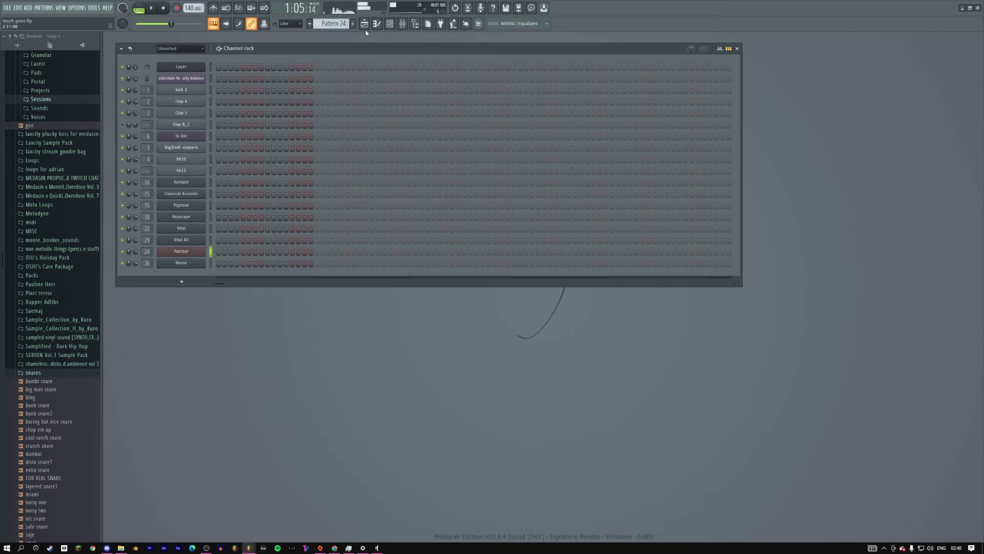
key(F5)
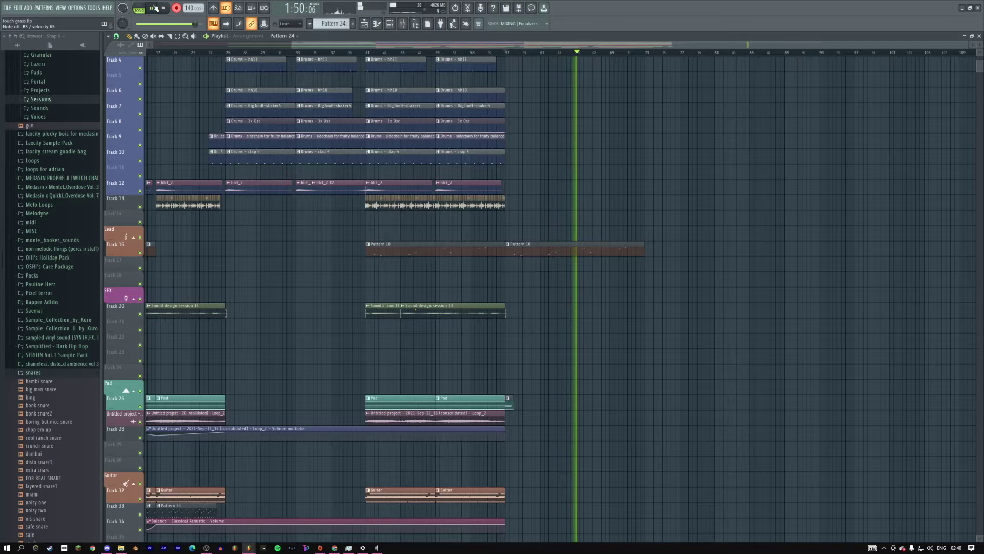
click(154, 8)
Step: Align the start of the second chord's three notes to bar 2 in Pattern 24's Patcher piano roll
double_click(520, 400)
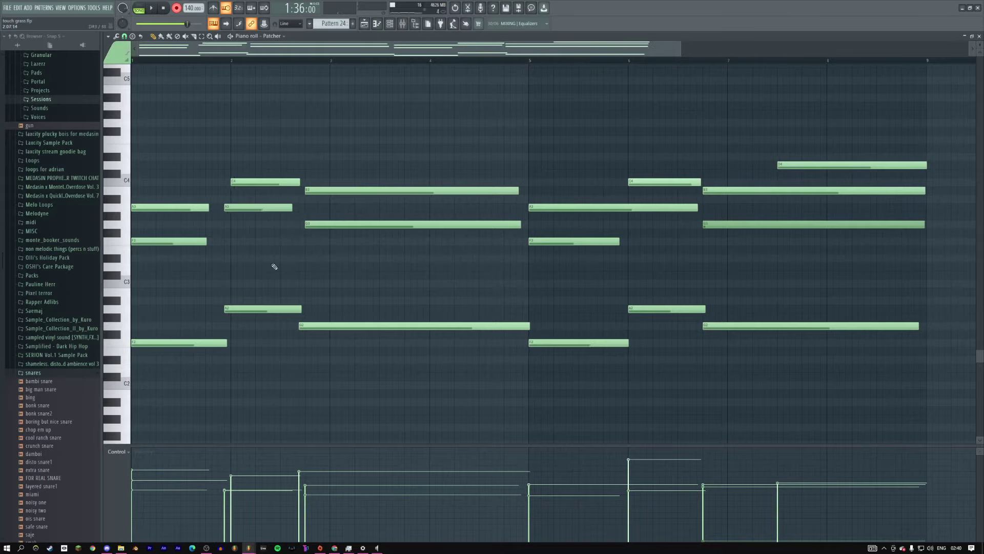
drag(257, 173, 261, 307)
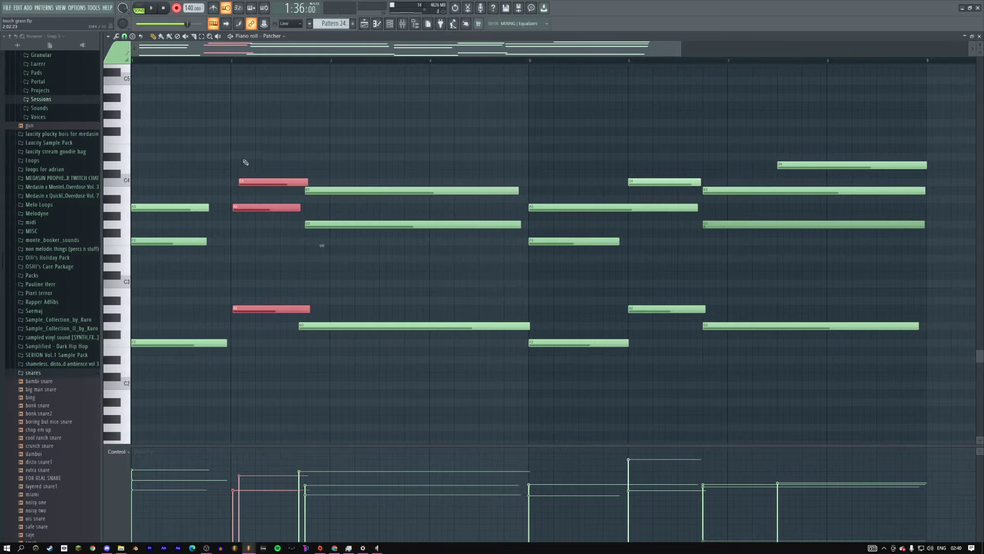
drag(250, 183, 244, 183)
scroll(268, 165, up, 1)
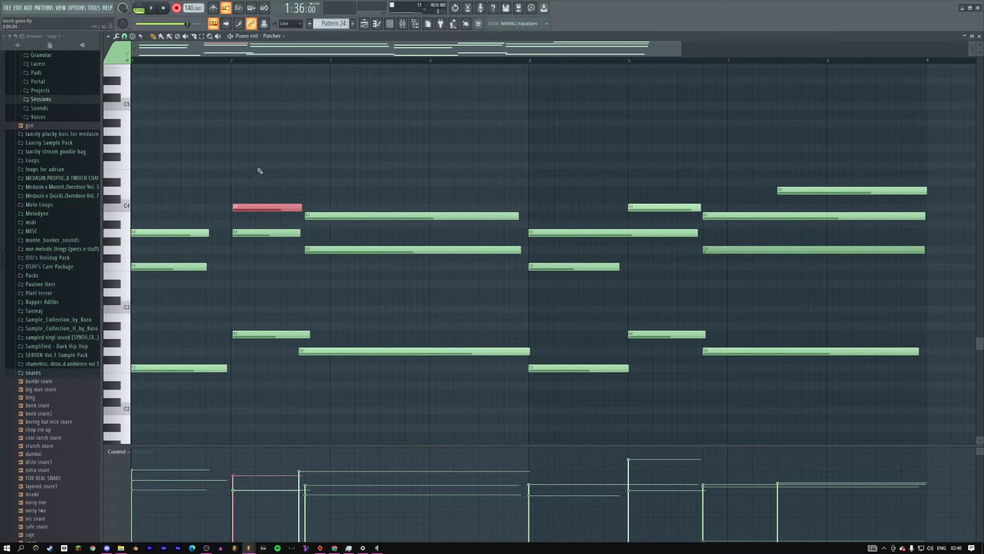
click(288, 250)
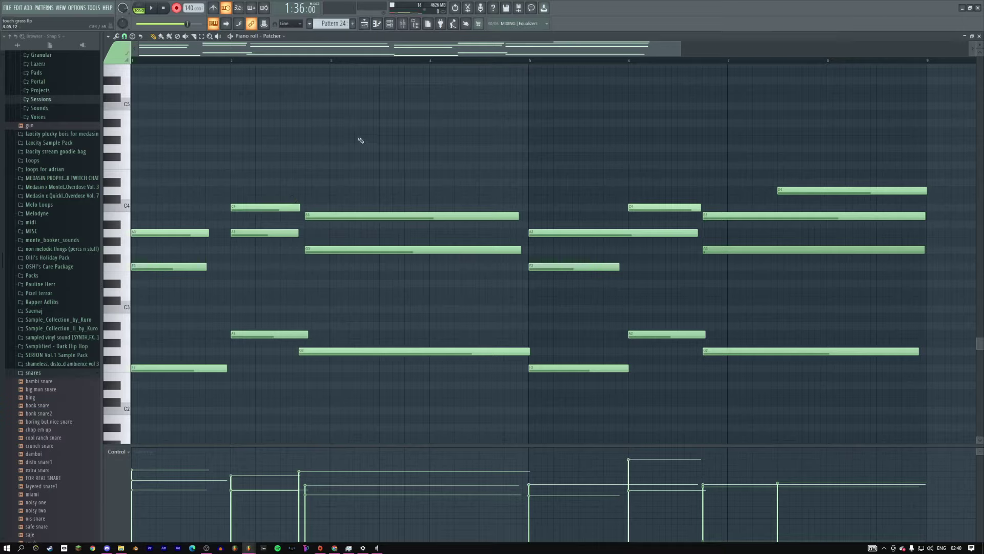
Step: Align the third chord's bass note with its upper notes and give all notes of the first three chords equal length
drag(185, 200, 354, 415)
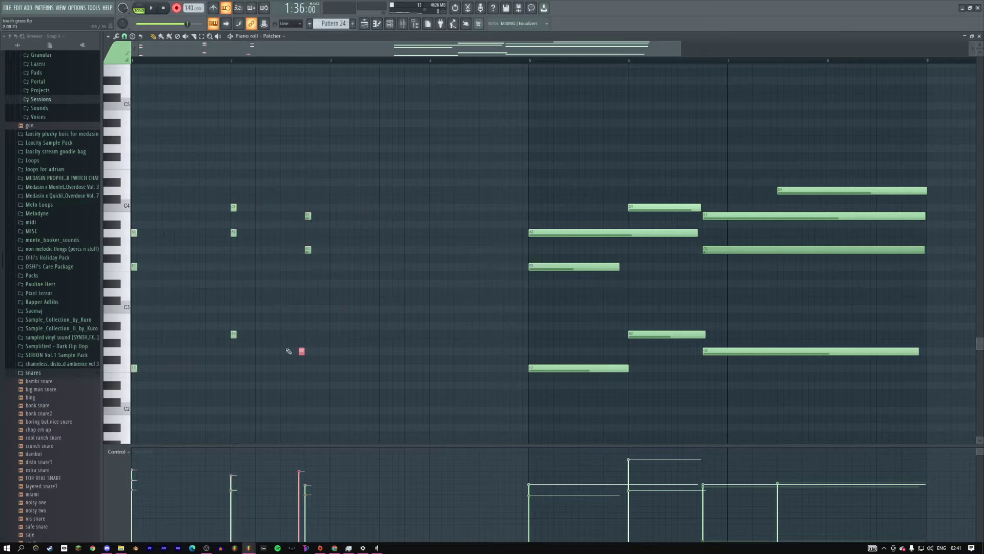
drag(366, 201, 116, 387)
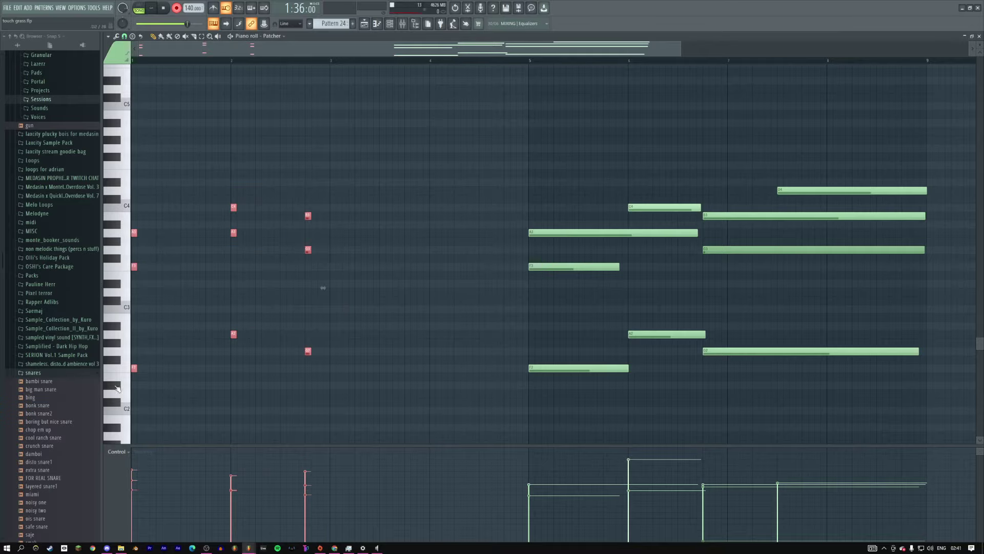
drag(135, 231, 244, 230)
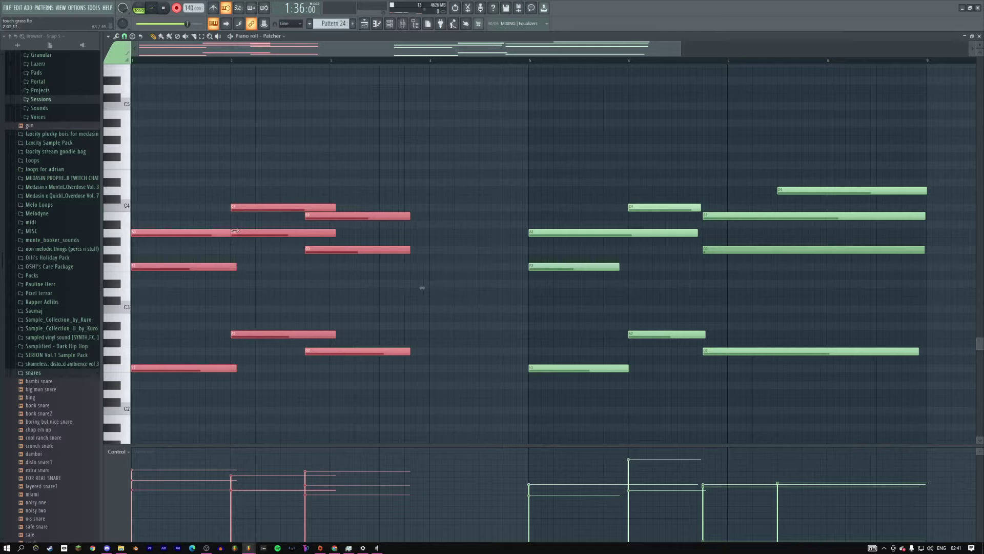
Step: Trim the first two chords to end where the next chord begins and extend the third chord to bar 5
drag(272, 196, 277, 288)
drag(238, 205, 154, 373)
mouse_move(236, 266)
mouse_down()
mouse_move(137, 266)
mouse_move(220, 265)
mouse_up()
key(ctrl+Right)
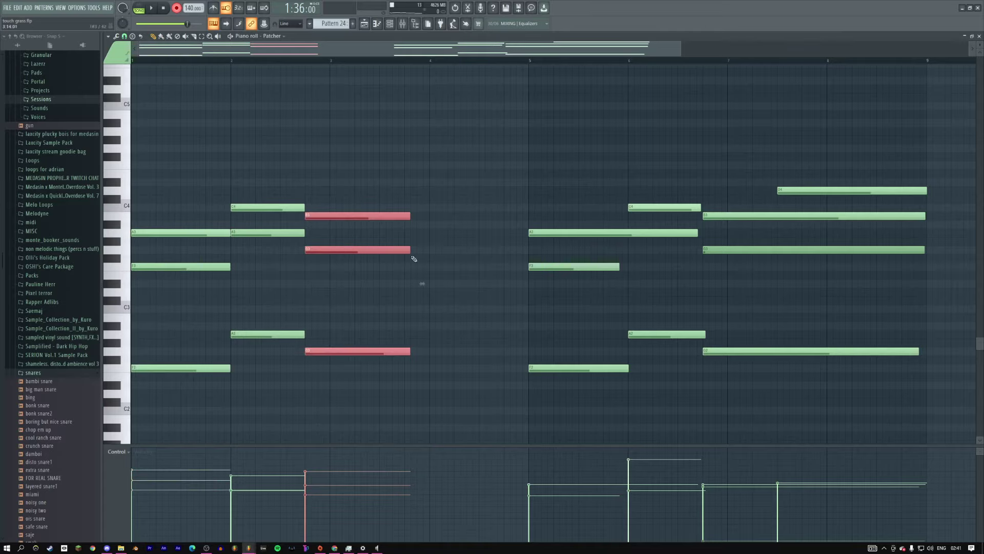
drag(422, 249, 531, 251)
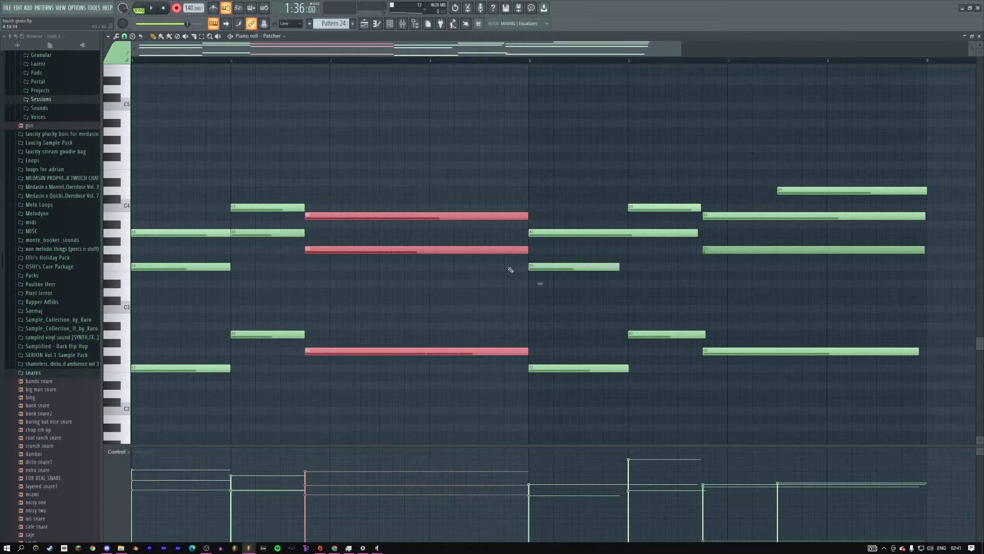
Step: Extend the bar 5 chord's upper note to the final chord's start and its two lower notes to bar 6
mouse_move(681, 55)
mouse_down()
mouse_move(728, 58)
mouse_move(681, 56)
mouse_up()
scroll(690, 58, down, 3)
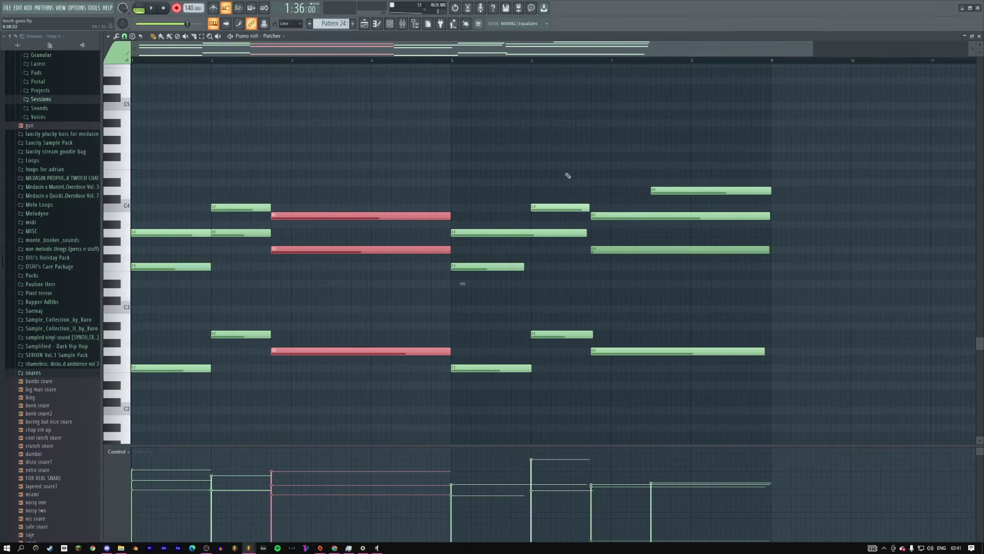
click(560, 207)
drag(586, 232, 455, 233)
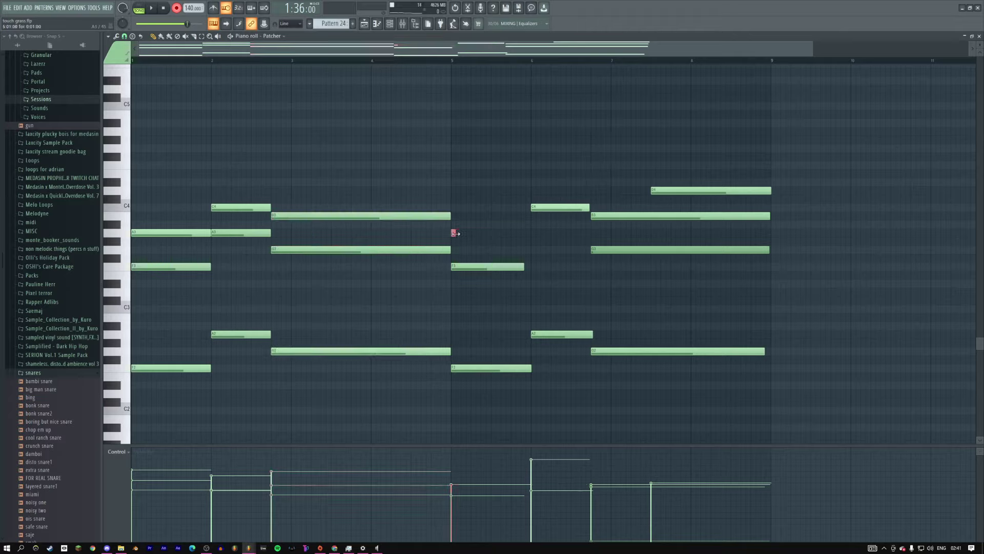
click(513, 266)
shift+click(505, 368)
drag(524, 266, 456, 272)
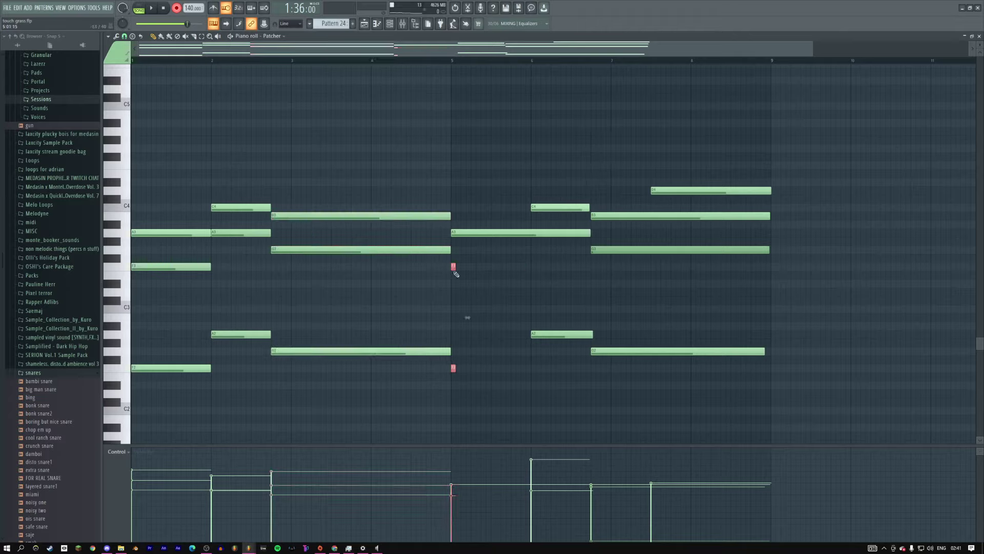
key(ctrl+d)
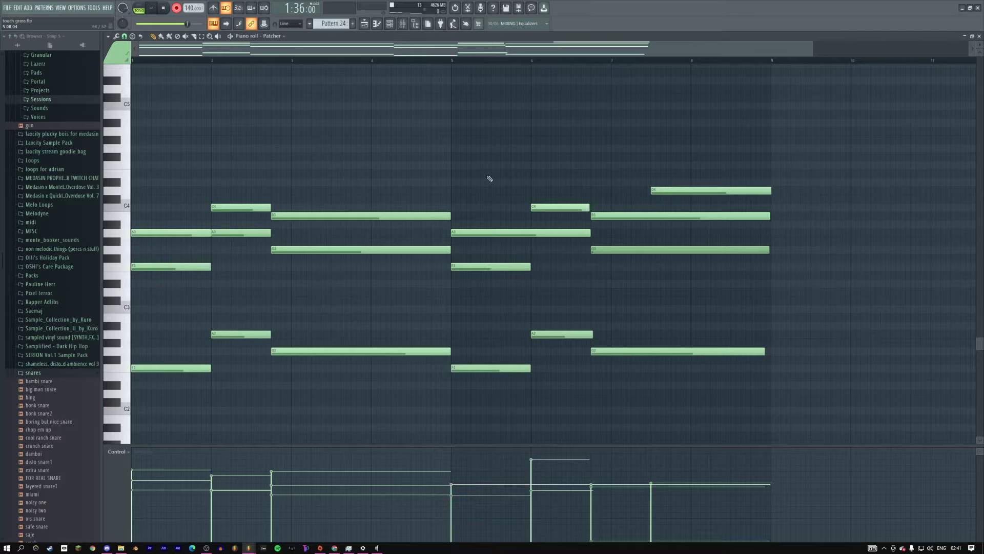
Step: Transpose all Pattern 24 notes up one octave and play the arrangement from just before bar 57
key(ctrl+Up)
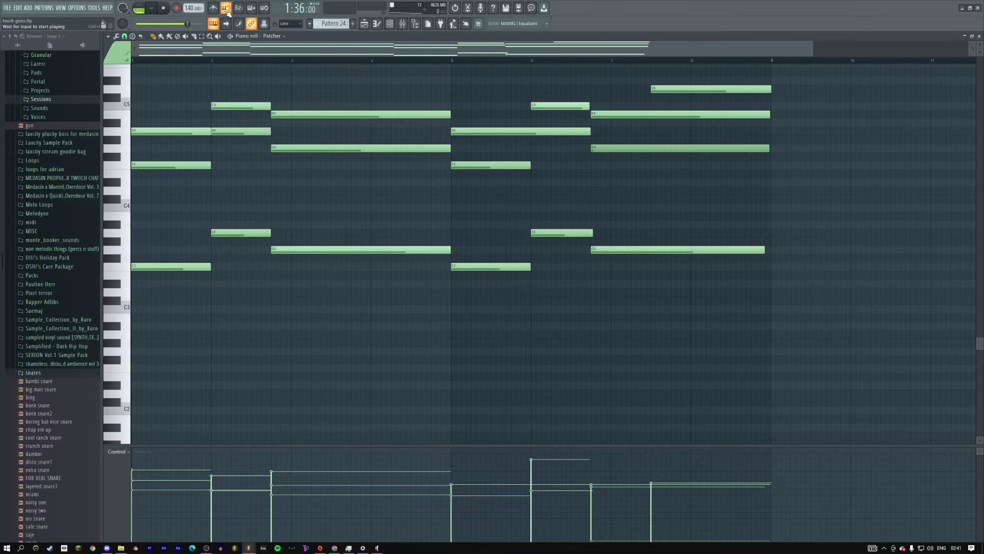
key(space)
click(373, 24)
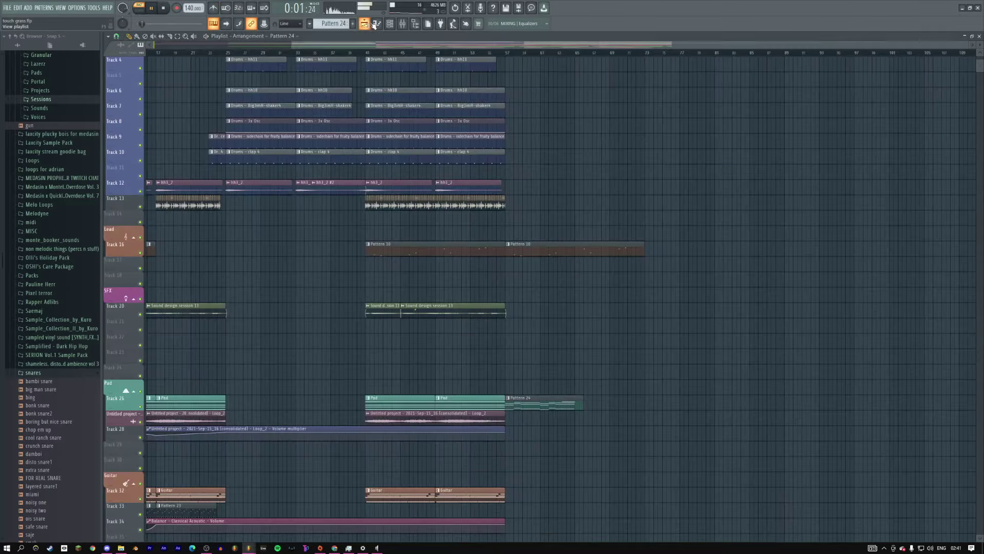
click(502, 54)
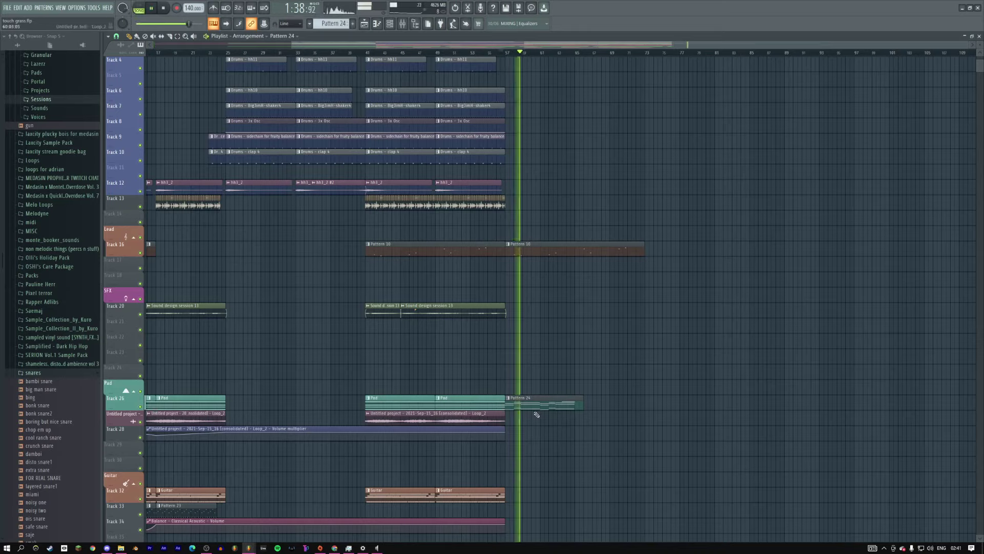
Step: Slice off the uneven ends of Pattern 24's final chord notes and extend them all to bar 9
double_click(574, 402)
right_click(477, 256)
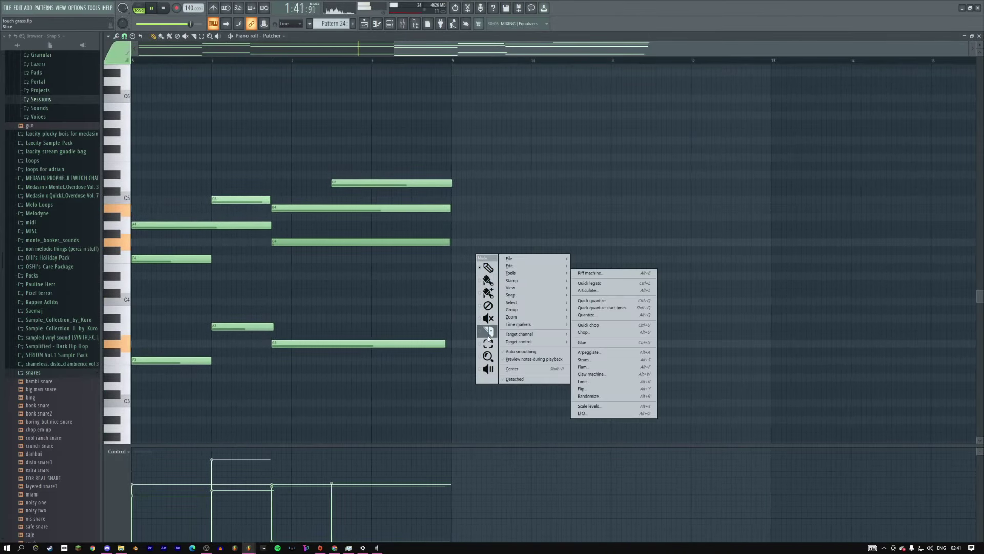
click(486, 333)
drag(446, 149, 448, 339)
right_click(464, 282)
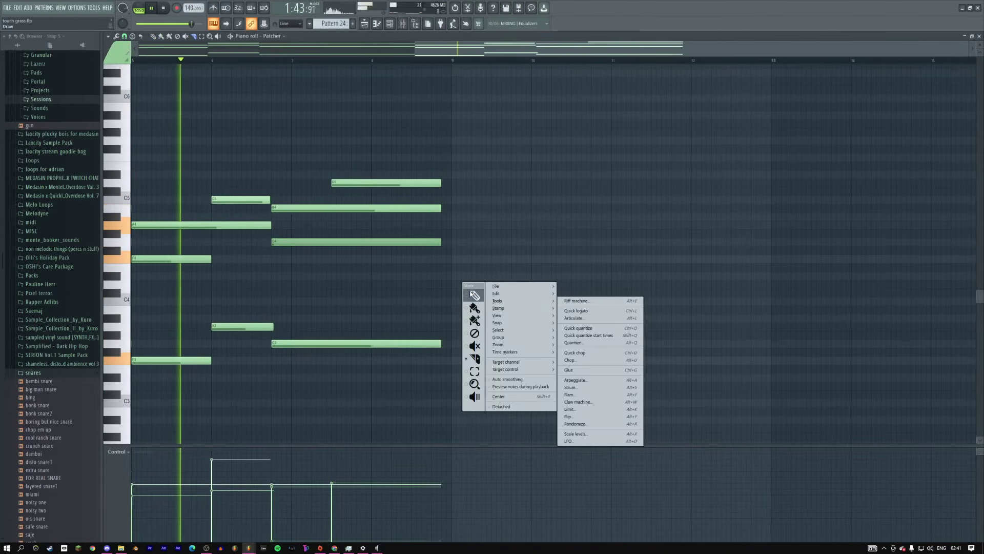
click(580, 308)
drag(439, 250, 450, 250)
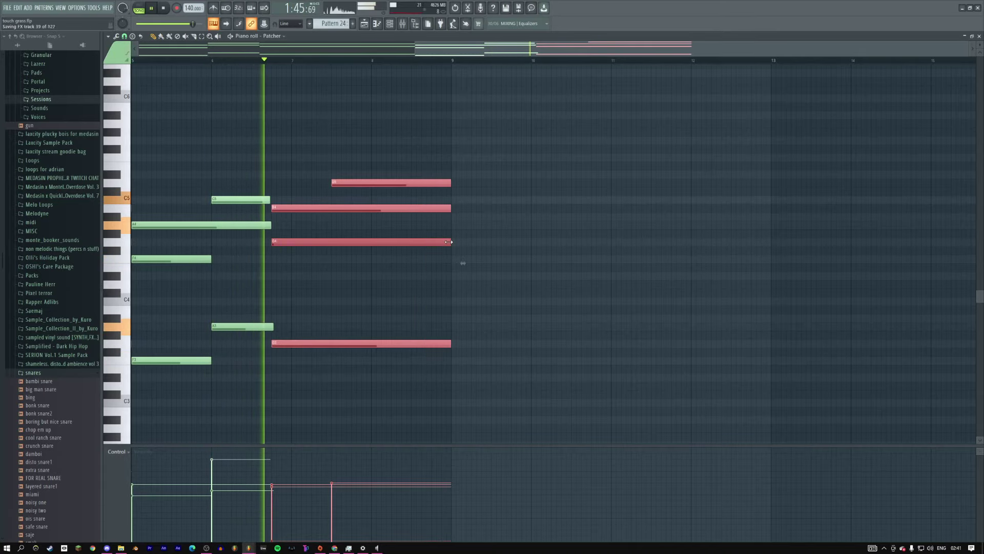
Step: Repeat the Pattern 24 clip on Track 26 so that it fills bars 57 to 73
click(364, 24)
scroll(545, 183, down, 2)
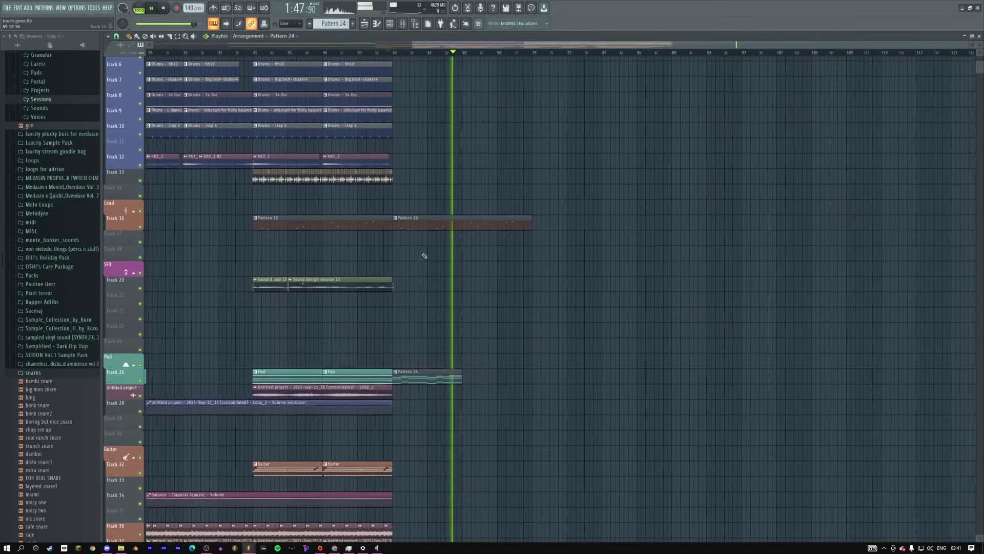
click(432, 367)
key(ctrl+b)
key(ctrl+b)
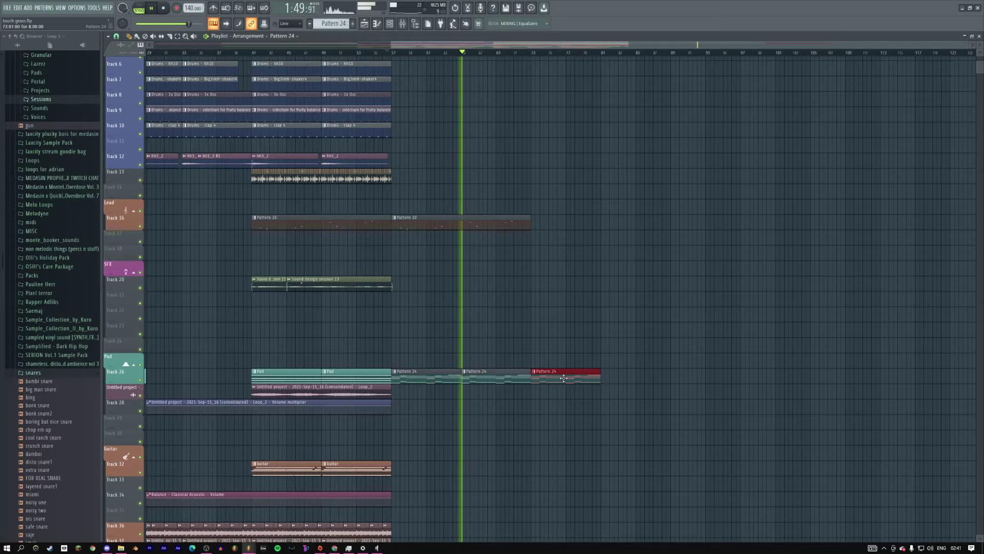
Step: Place a copy of the Pattern 23 clip on Track 33 in the Guitar group at bar 57
scroll(452, 265, down, 3)
scroll(480, 228, right, 4)
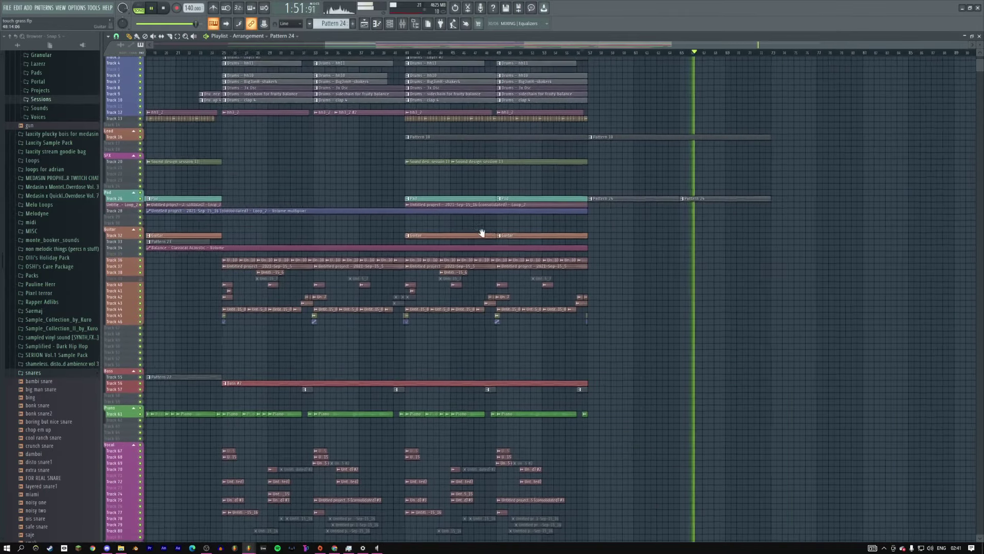
scroll(527, 244, up, 3)
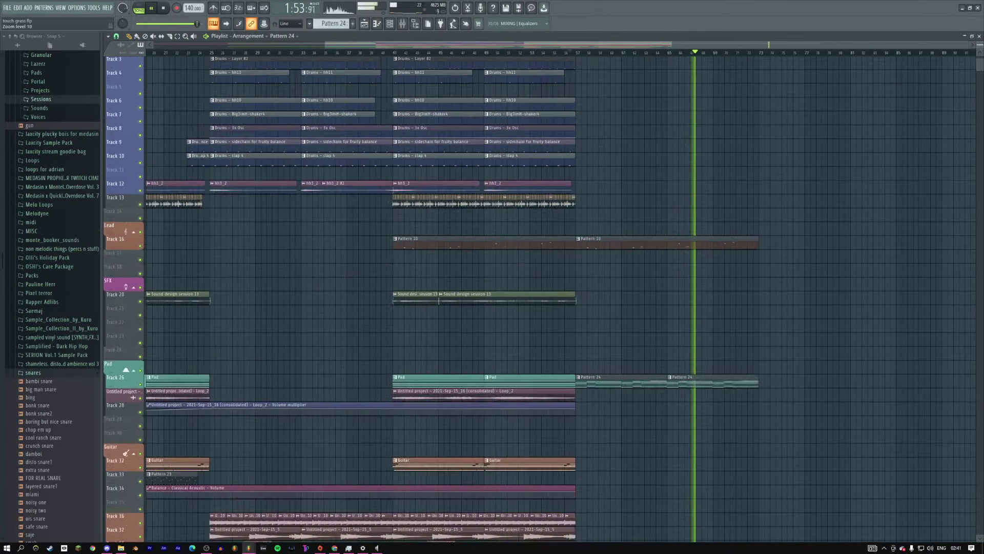
scroll(527, 229, down, 3)
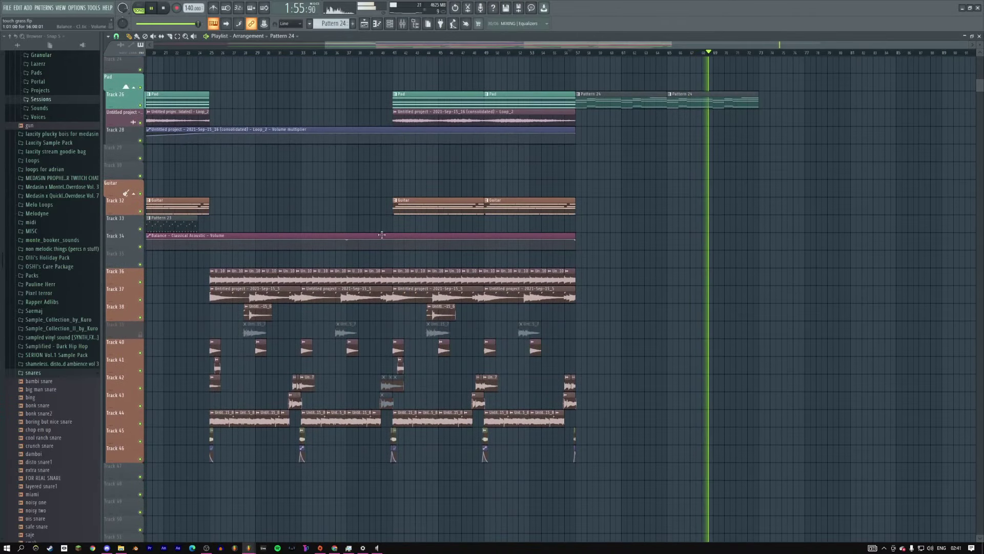
scroll(261, 230, left, 4)
click(259, 246)
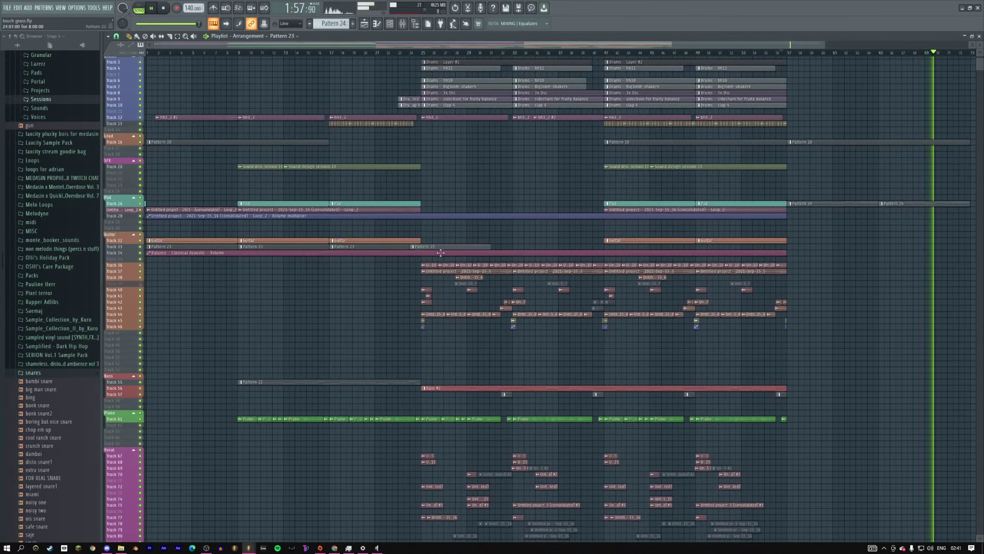
click(792, 247)
drag(830, 255, 567, 238)
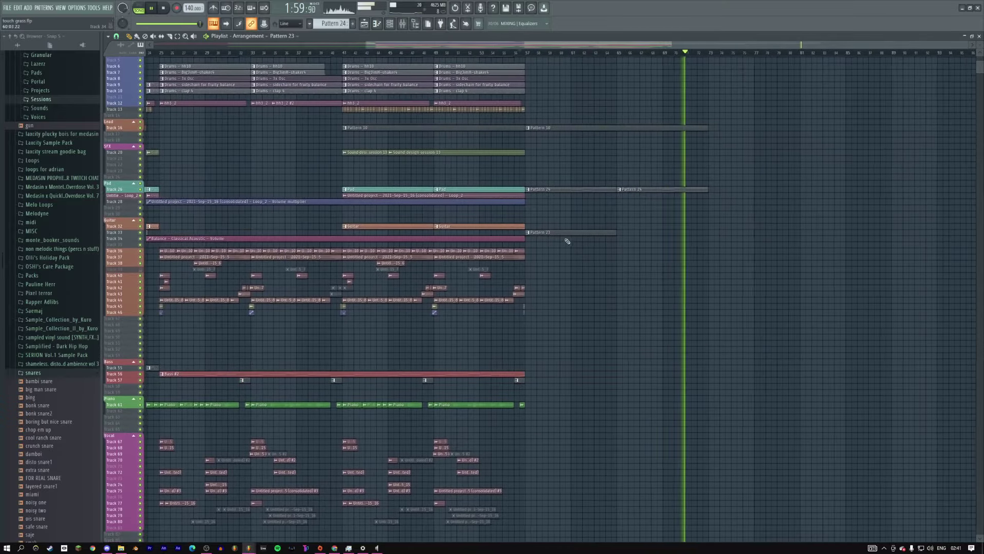
scroll(567, 79, up, 4)
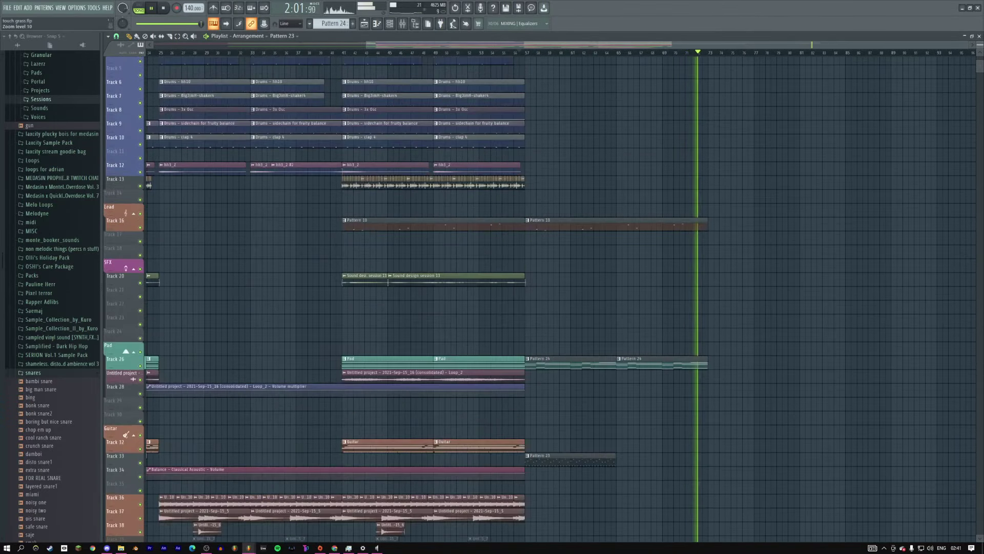
Step: Play the arrangement from bar 57 and open the Track 33 pattern clip's Vital #2 notes in the piano roll
click(520, 52)
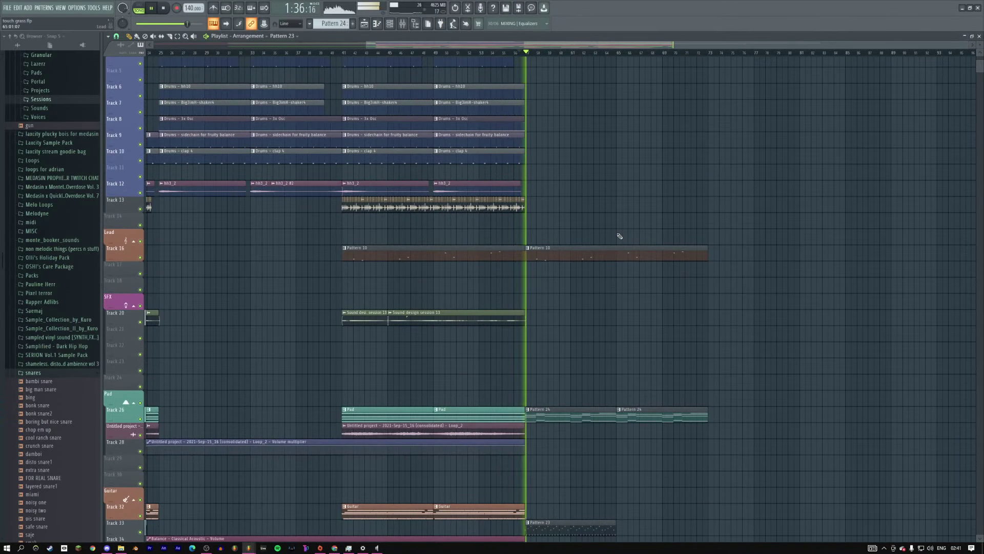
scroll(626, 238, down, 5)
scroll(617, 318, down, 2)
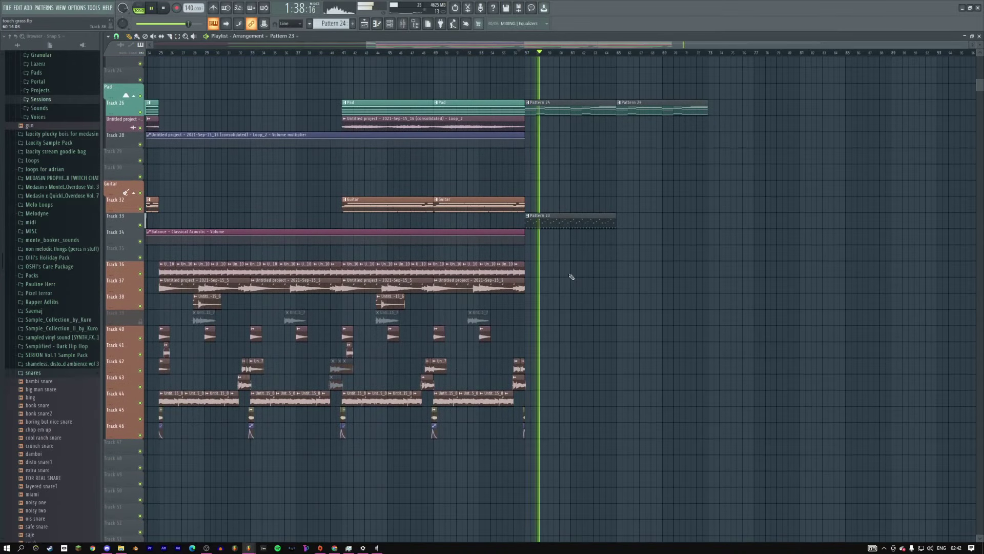
click(527, 215)
click(551, 223)
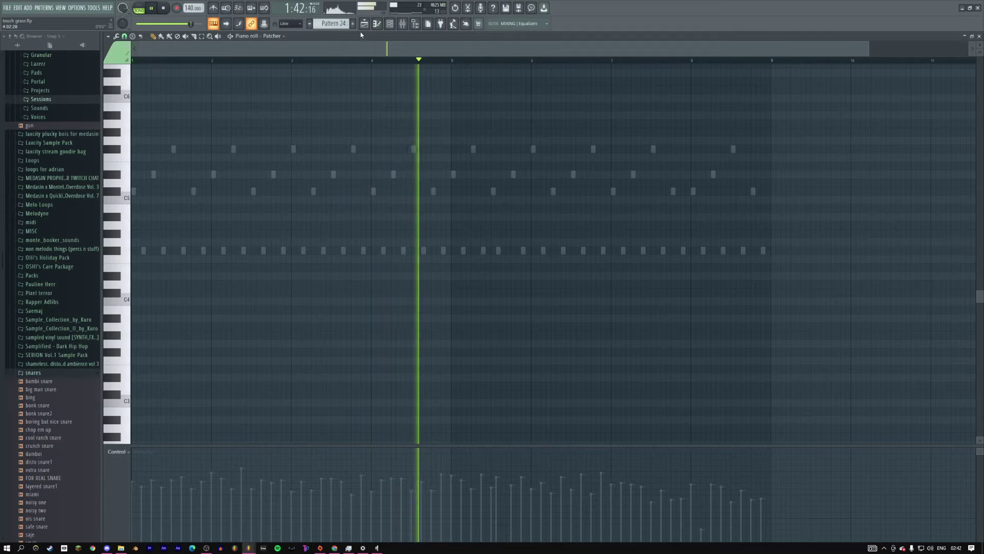
key(F5)
click(551, 223)
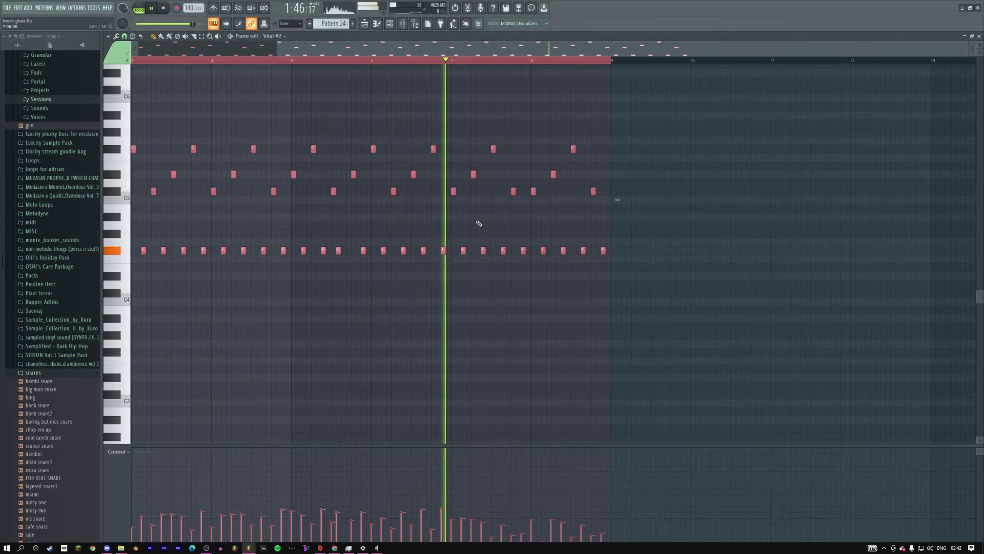
Step: Undo the recent velocity decreases on the Vital #2 notes
key(ctrl+alt+z)
key(ctrl+alt+z)
key(ctrl+alt+z)
key(ctrl+alt+z)
key(ctrl+alt+z)
key(ctrl+alt+z)
key(ctrl+alt+z)
key(ctrl+alt+z)
key(ctrl+alt+z)
key(ctrl+alt+z)
key(ctrl+alt+z)
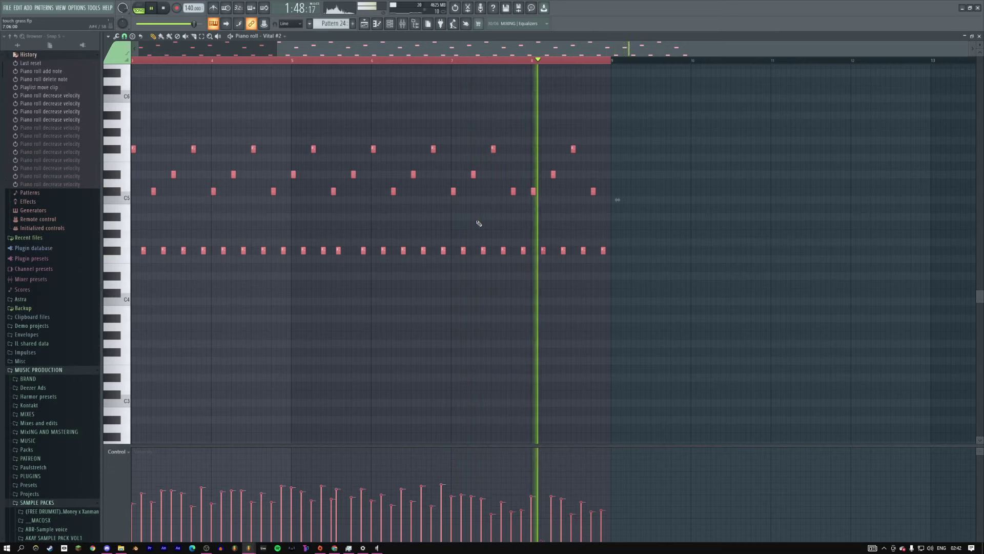
Step: Consolidate the pattern clip at bar 57 on Track 33 into an audio clip
key(F5)
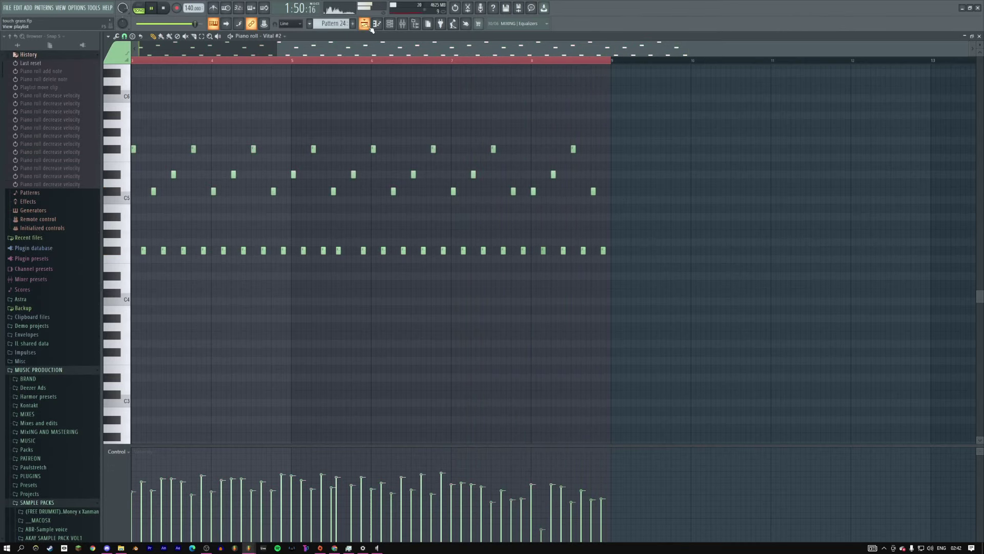
ctrl+click(560, 224)
key(ctrl+alt+c)
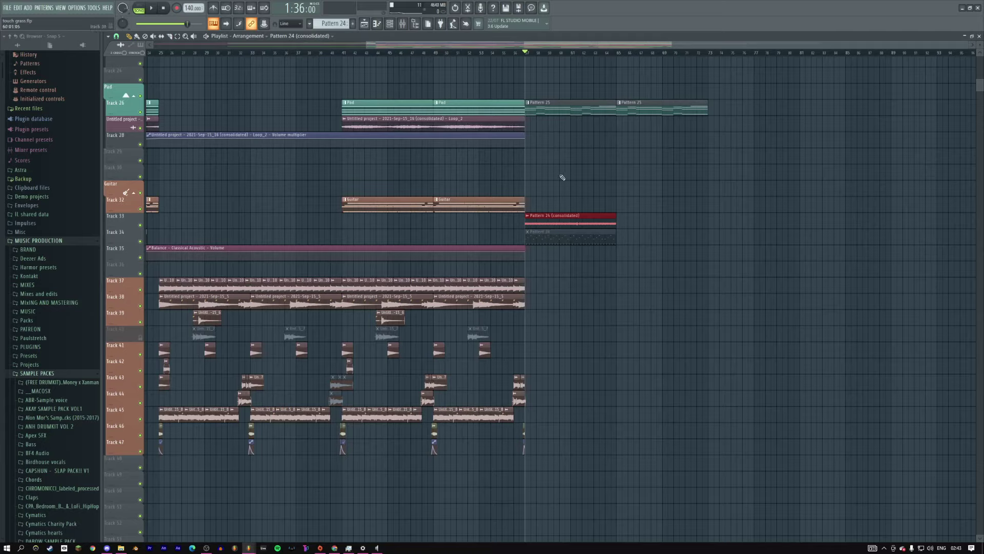
Step: Stretch the consolidated audio clip on Track 33 to bar 73 and set its time stretching mode to e2 transient
double_click(533, 226)
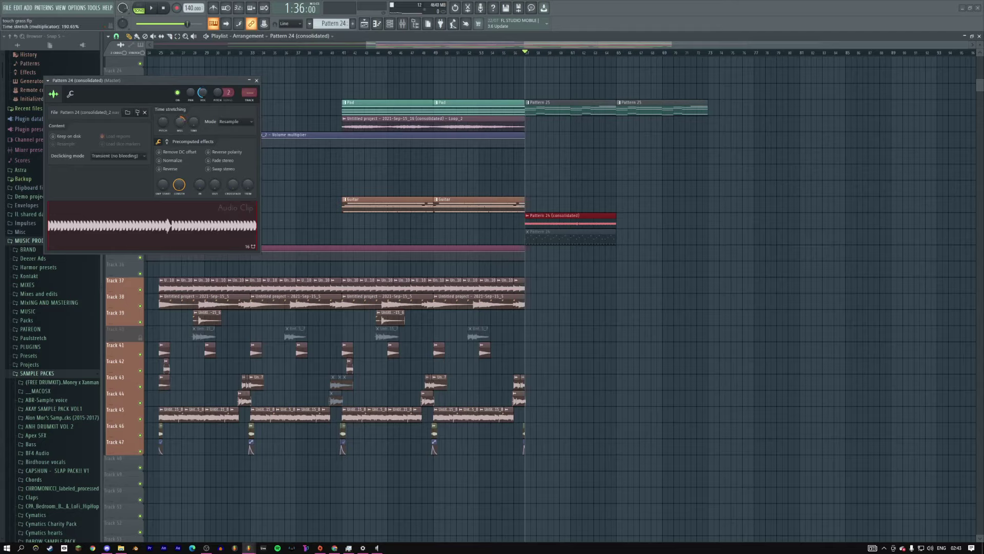
key(space)
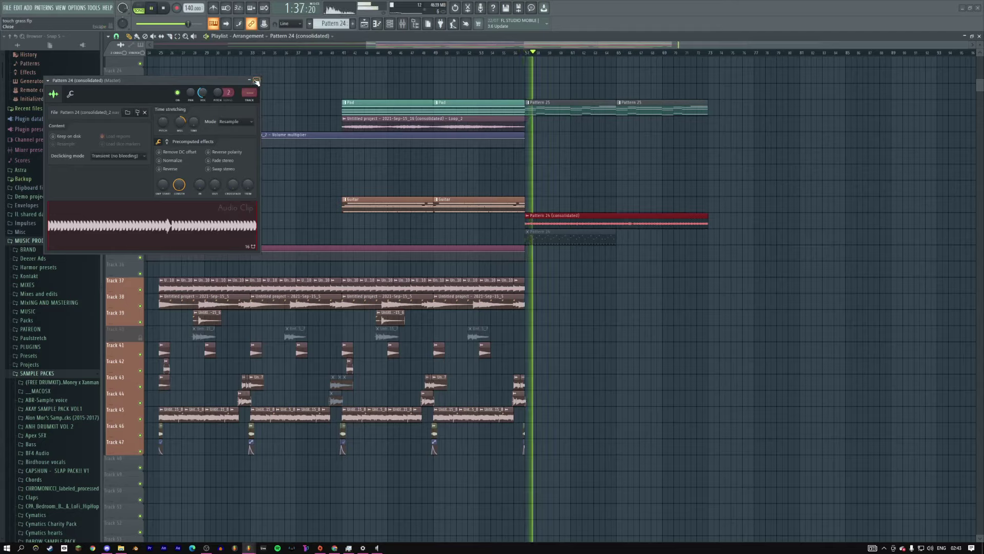
click(235, 121)
click(241, 175)
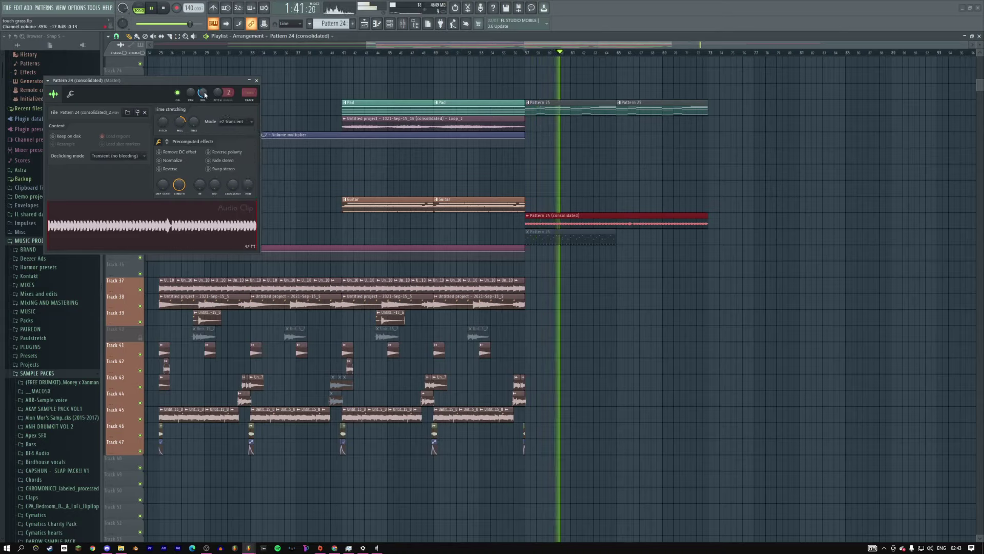
click(257, 81)
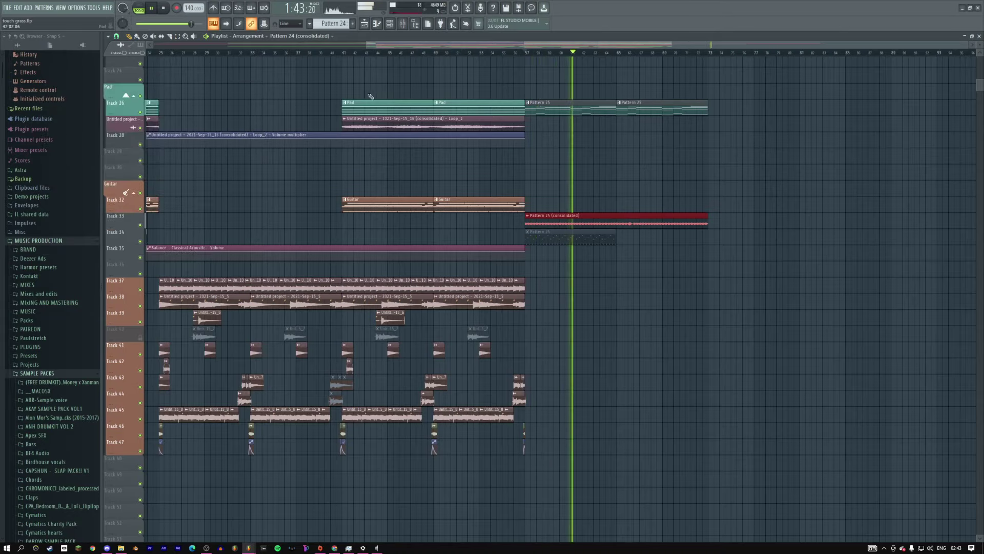
Step: Remove the muted leftover pattern clip at bar 57 on Track 34 and move the consolidated audio clip up to Track 32
drag(599, 147, 502, 149)
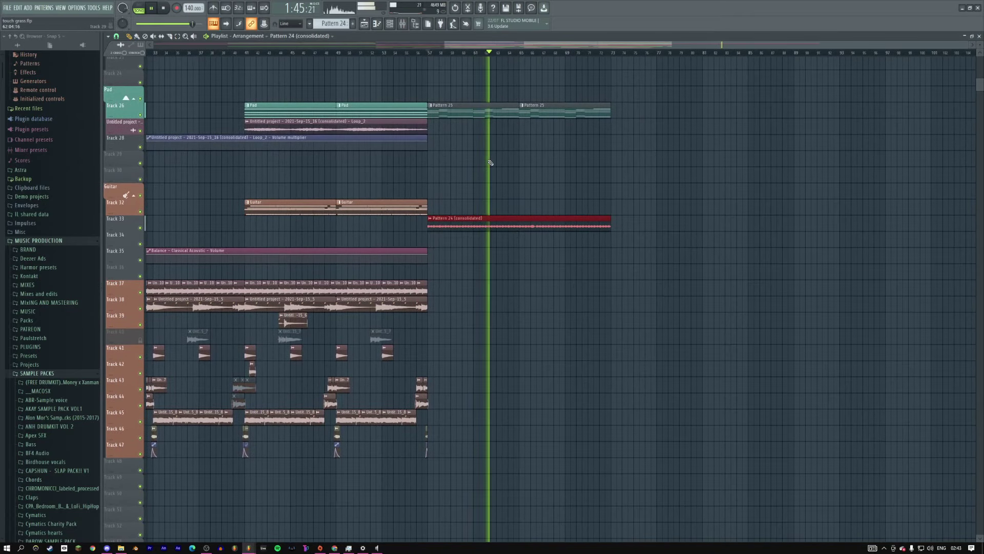
scroll(488, 148, down, 5)
drag(731, 182, 488, 184)
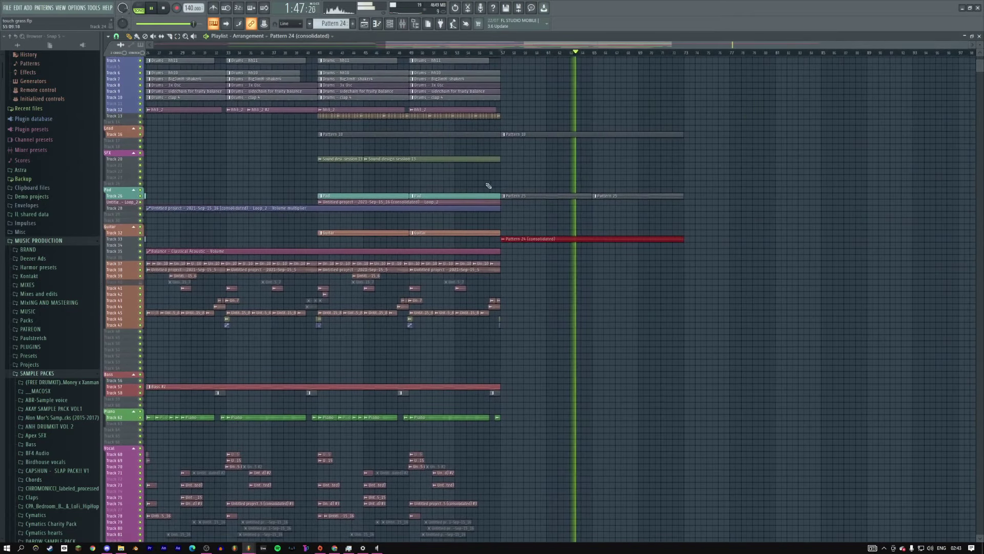
scroll(566, 233, up, 3)
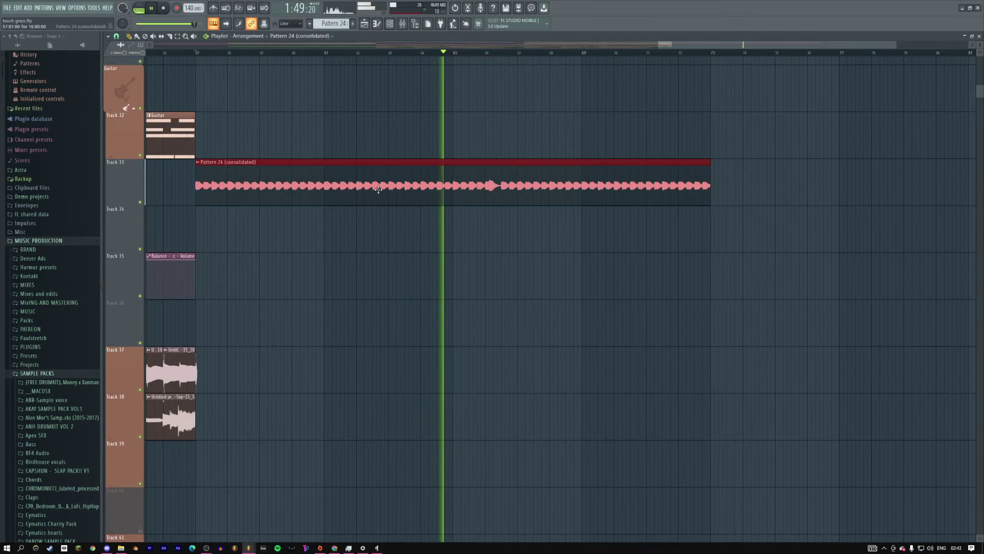
scroll(374, 185, down, 3)
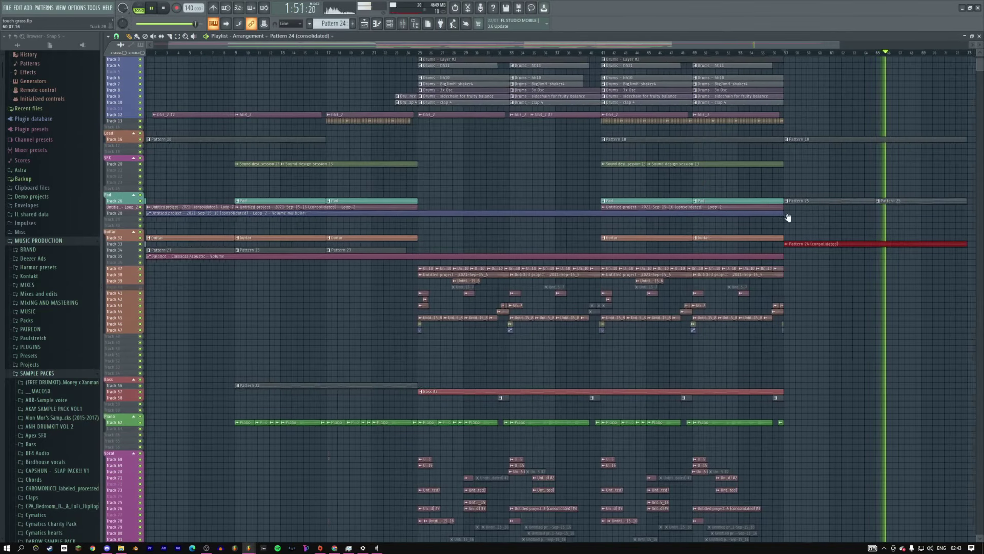
scroll(554, 223, right, 3)
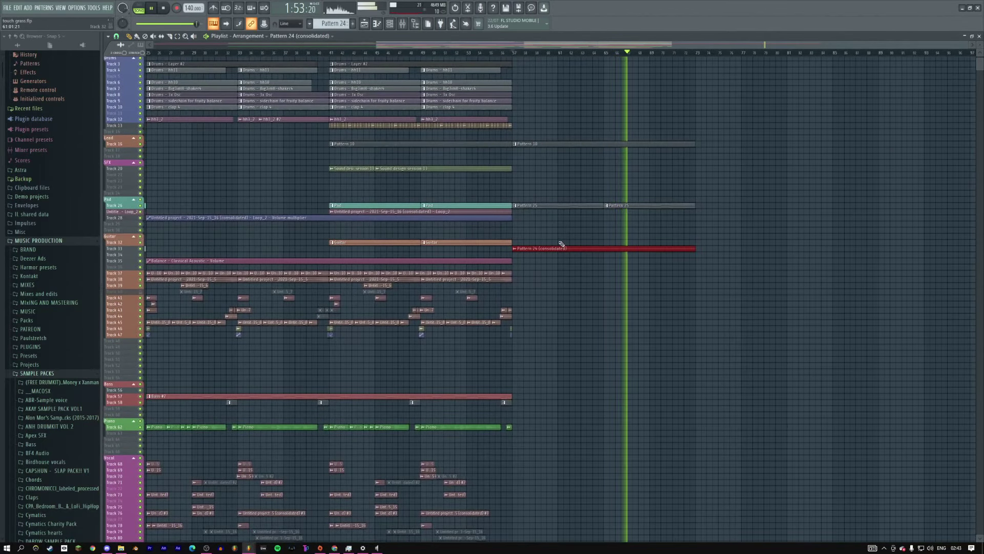
drag(561, 248, 559, 241)
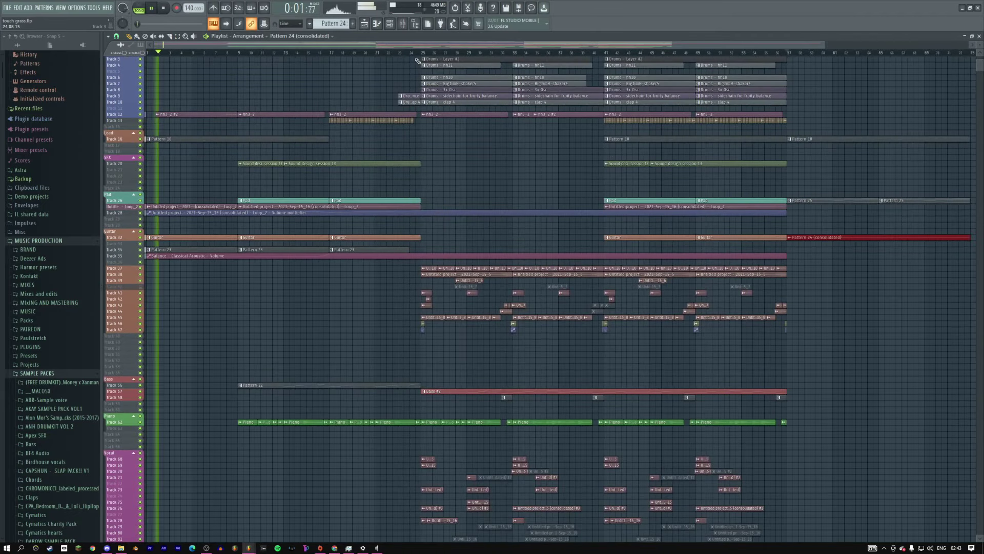
Step: Play the arrangement from bar 25 and duplicate all Vocal group clips from bars 25 to 57 so they repeat from bar 57
click(419, 56)
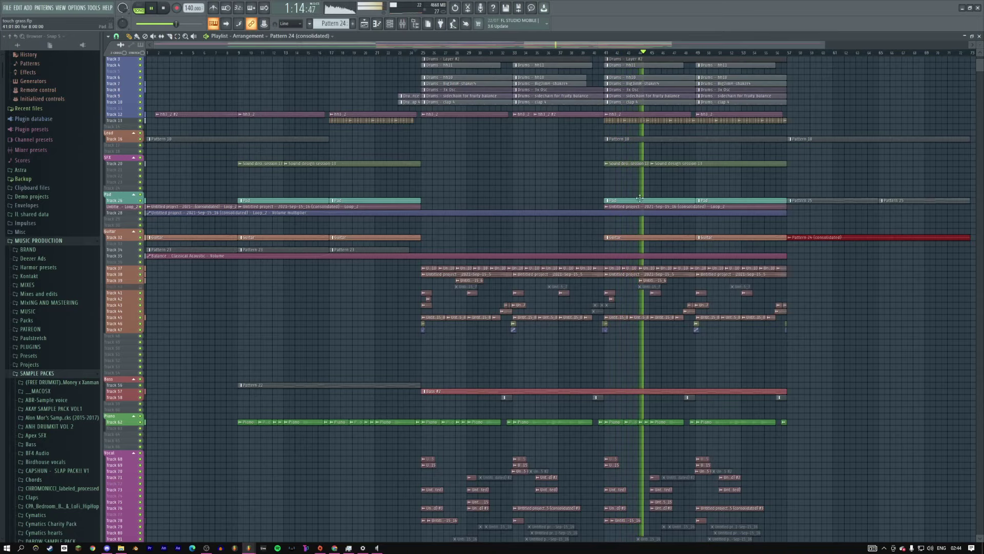
drag(671, 44, 947, 45)
scroll(455, 344, down, 5)
drag(369, 346, 687, 440)
key(ctrl+b)
drag(626, 385, 701, 391)
key(space)
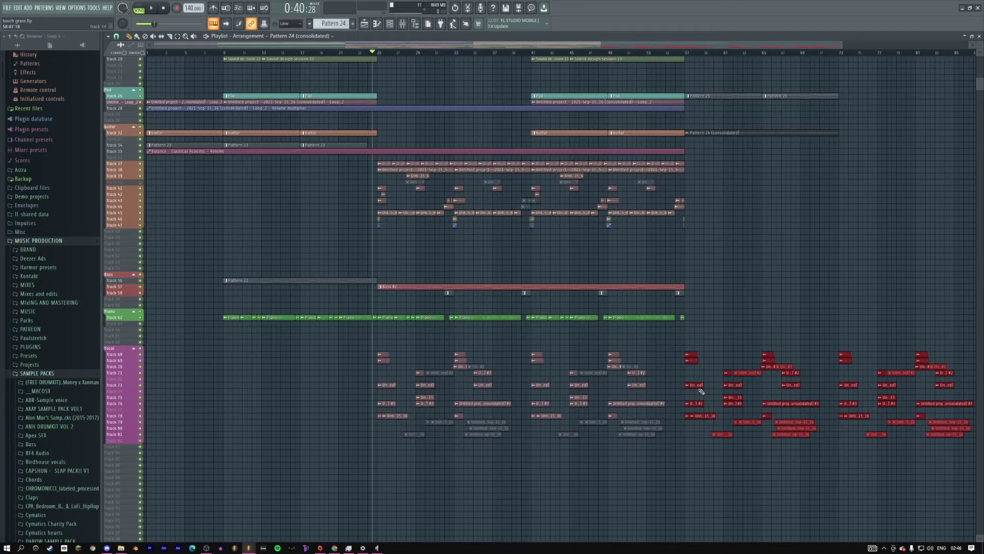
Step: Listen to the arrangement from bar 57 with the duplicated vocals, and deselect the vocal clips
click(687, 53)
key(space)
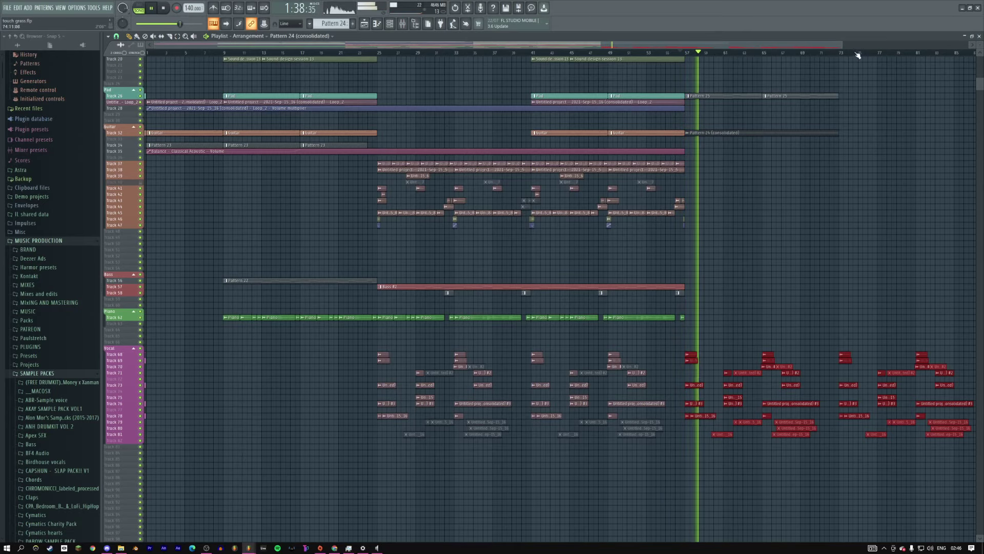
drag(841, 44, 600, 44)
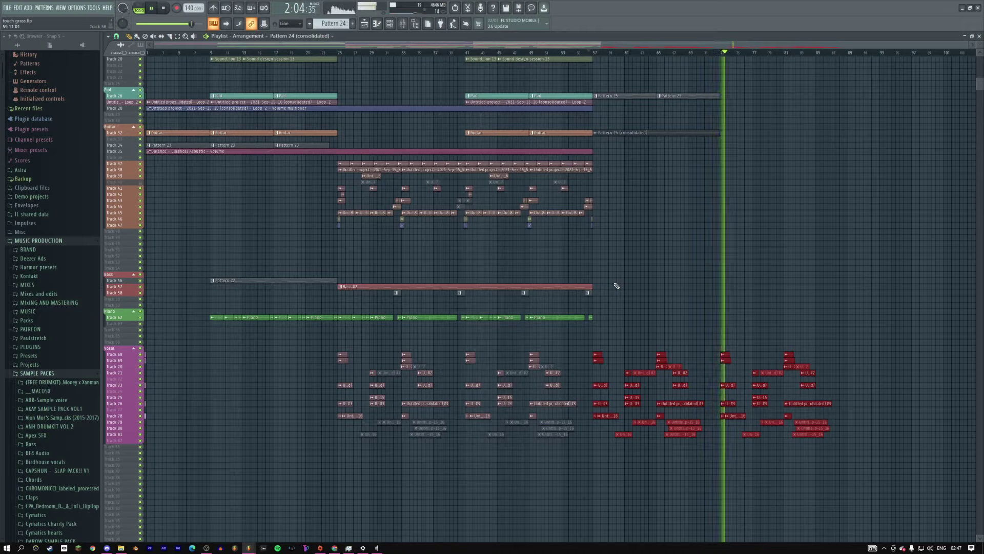
key(space)
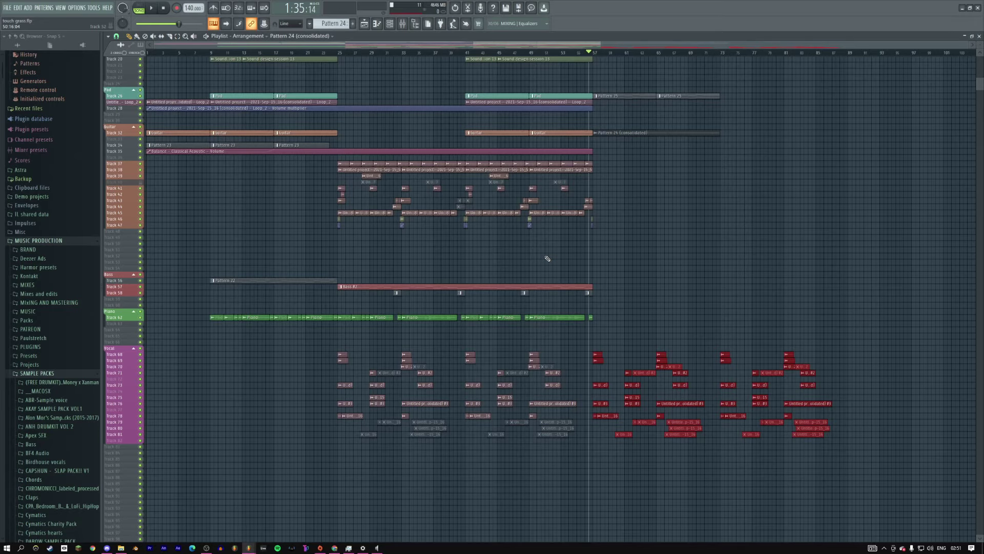
click(649, 239)
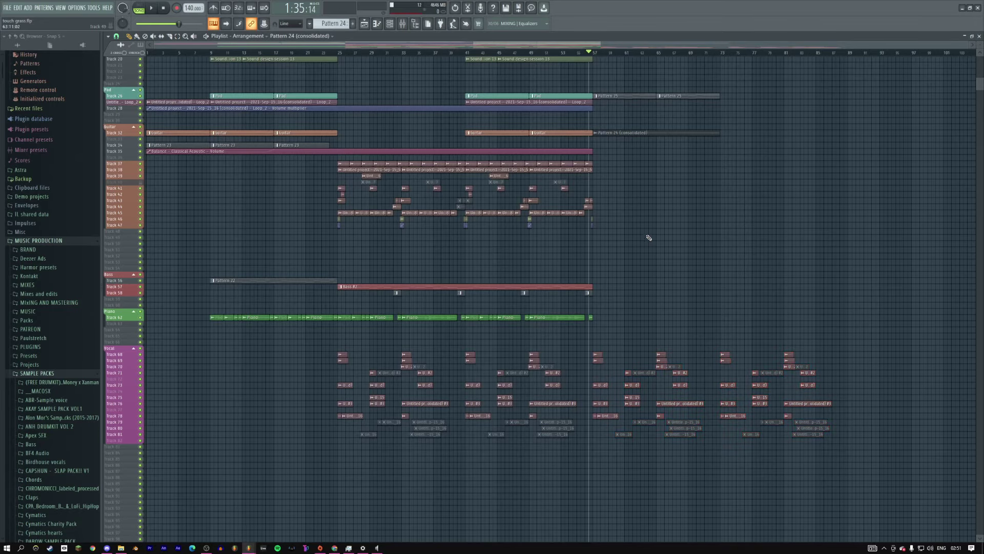
Step: Select the whole arrangement from bar 1 to bar 89
scroll(648, 256, up, 4)
scroll(769, 271, down, 1)
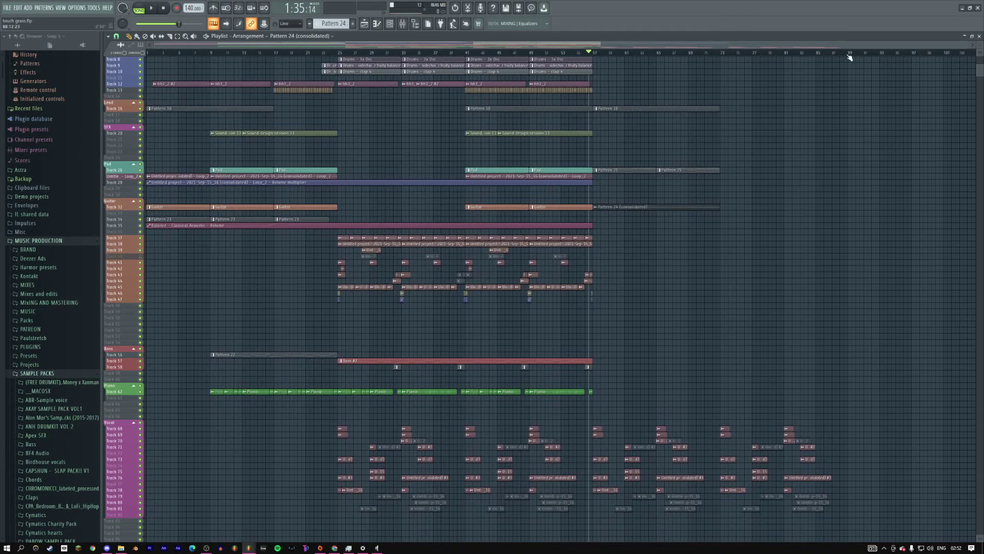
drag(849, 58, 1, 72)
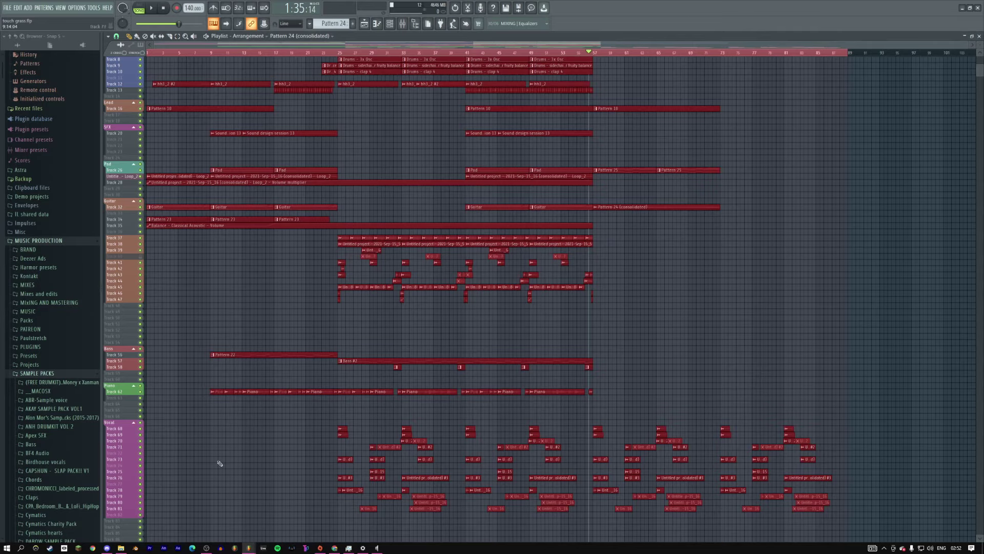
Step: Switch to OBS and bring up its streaming controls
click(207, 548)
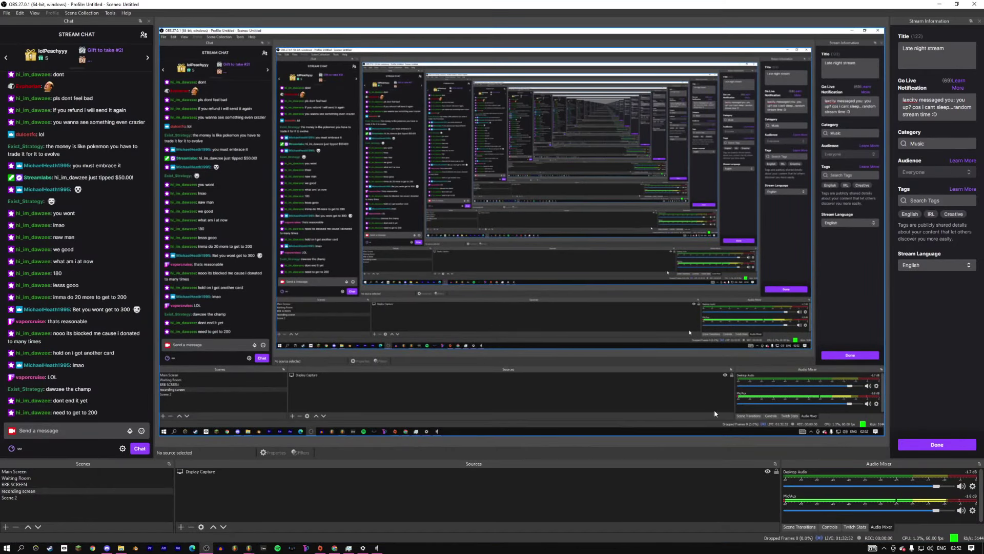
click(855, 527)
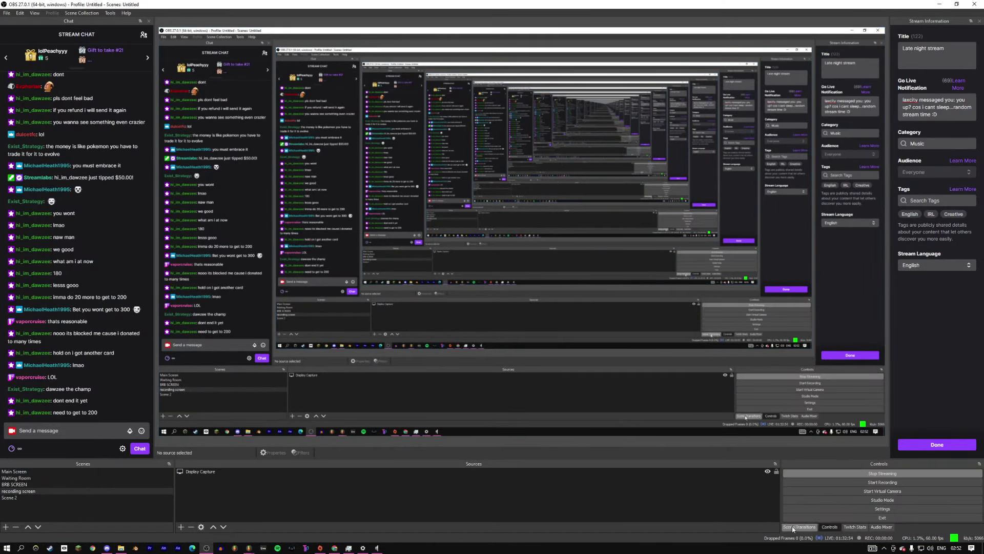
click(830, 527)
click(855, 526)
click(830, 527)
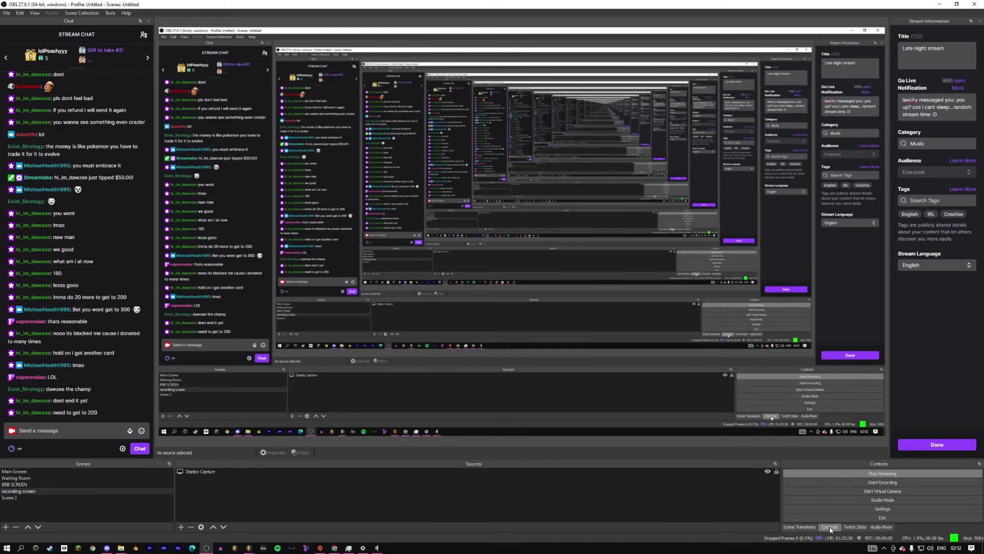
Step: Switch to Twitch in the browser, browse the Music category and open the lucidmonday channel
click(334, 548)
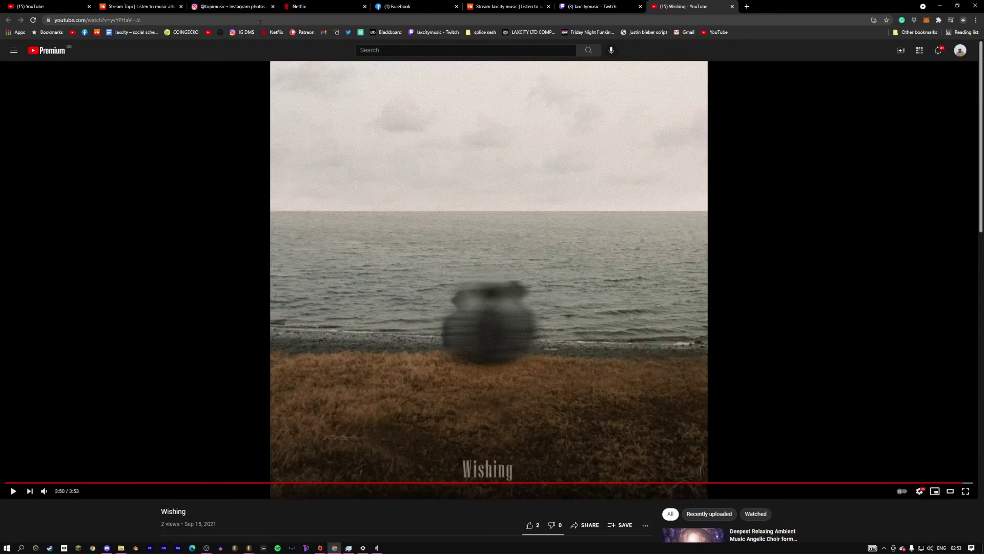
click(575, 8)
click(85, 52)
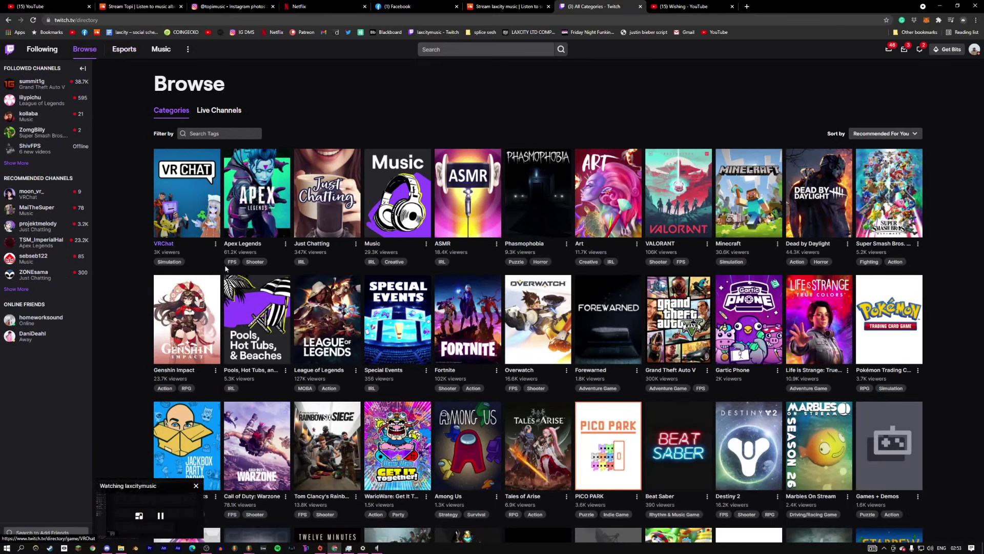
click(369, 241)
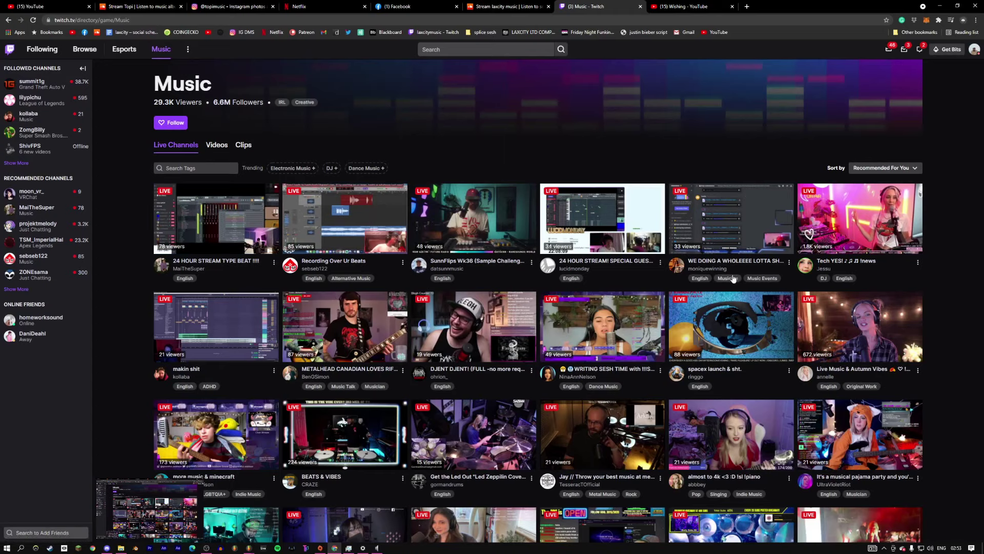
click(607, 265)
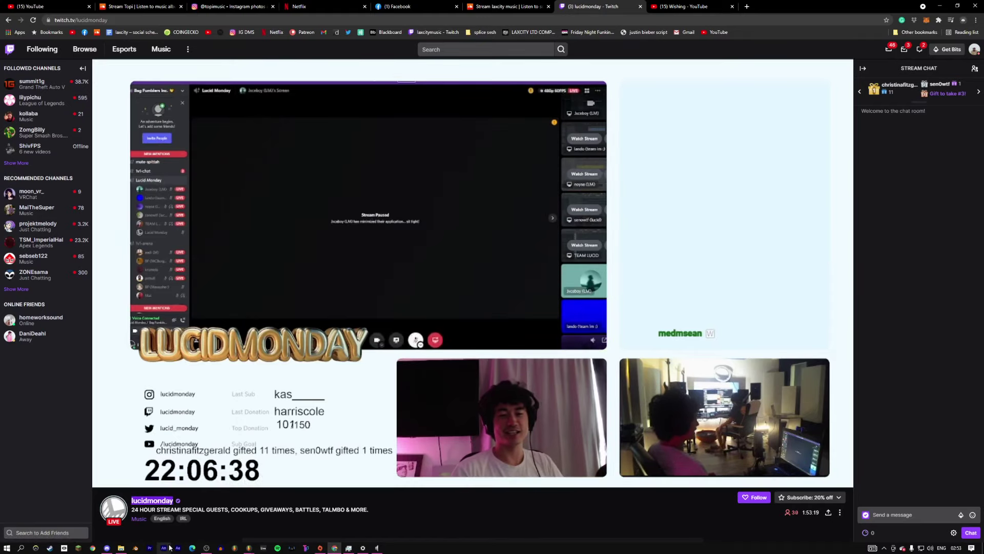
Step: Return to OBS, send the chat command /raid lucidmonday and start the raid immediately
click(206, 547)
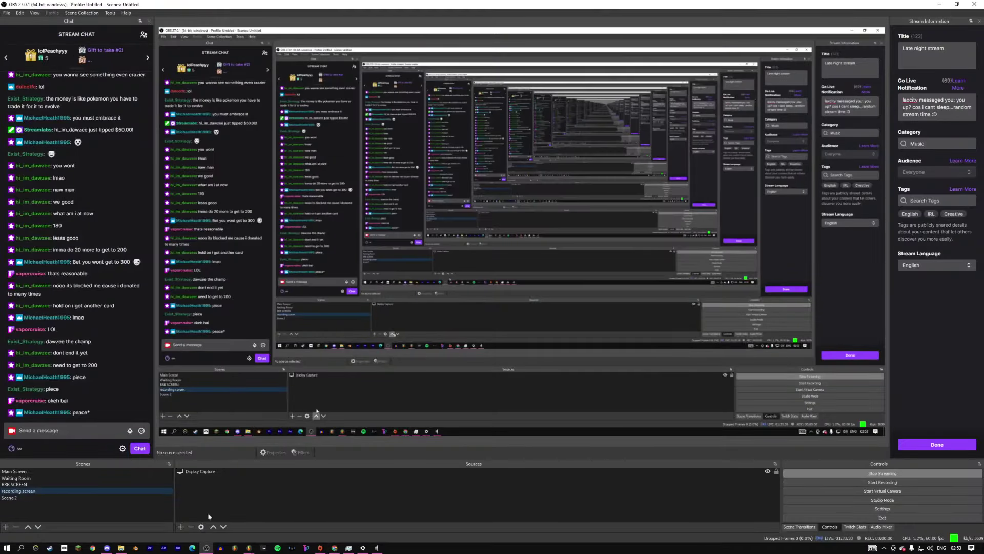
click(40, 432)
text(/raid)
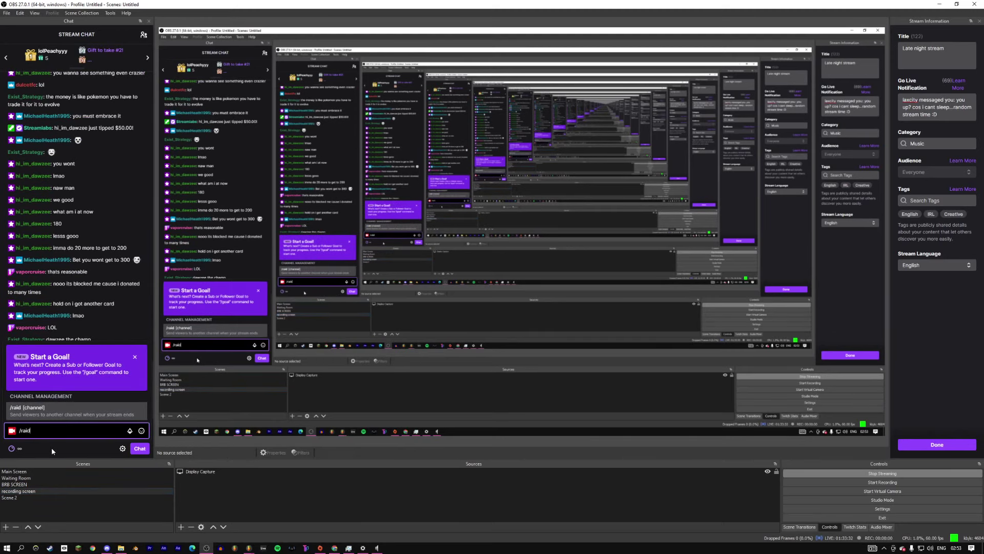
text( lucidmonday)
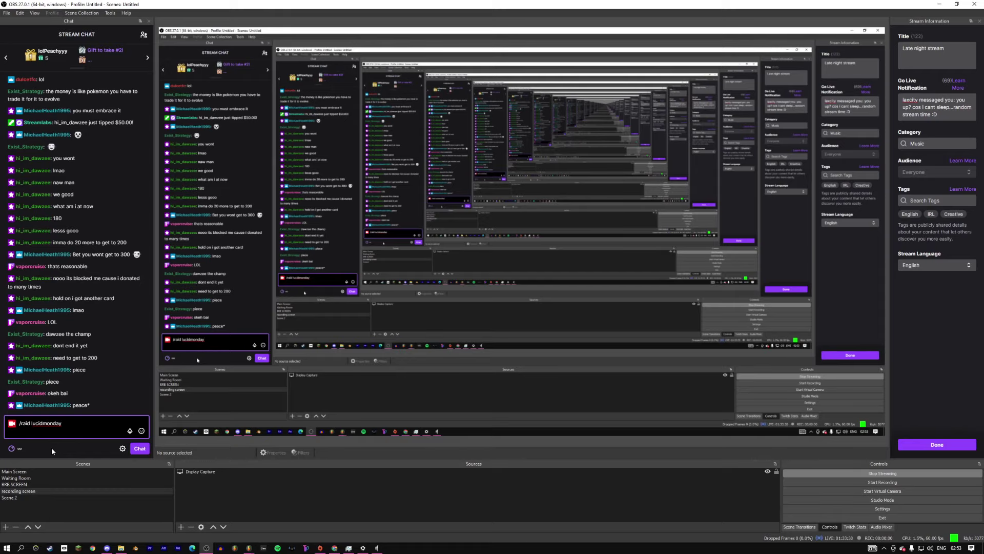
key(Return)
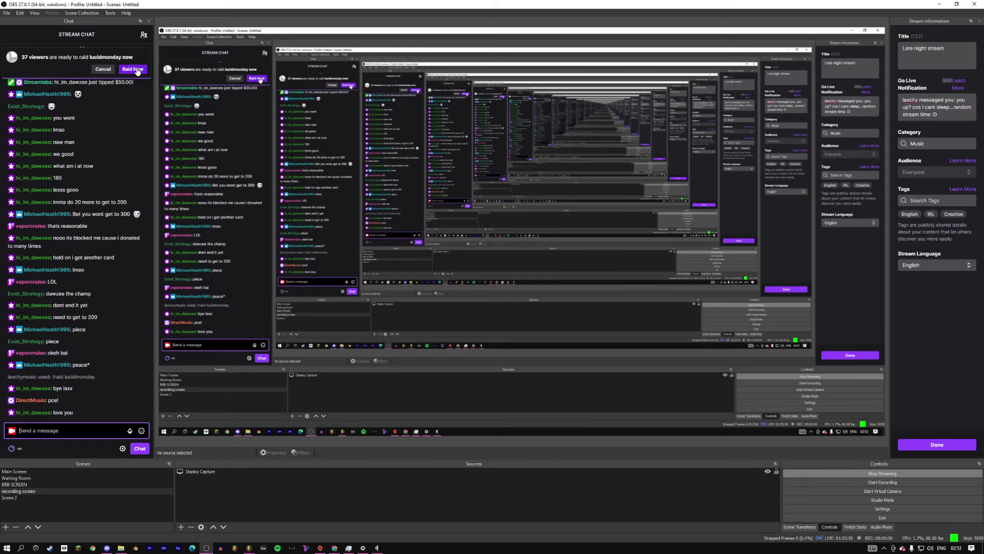
click(133, 70)
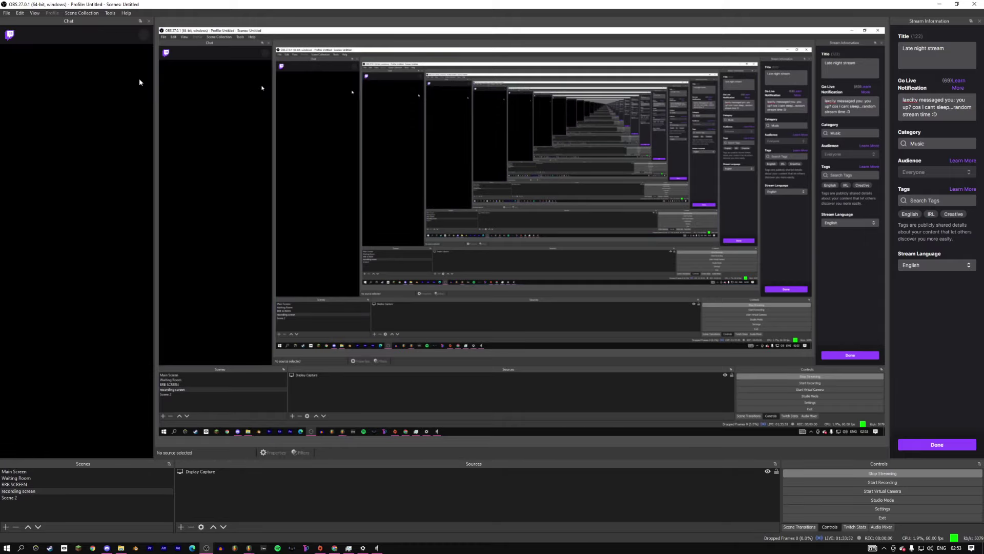
Step: Check the raided channel in the browser and return to OBS to stop the stream
click(880, 473)
key(alt+Tab)
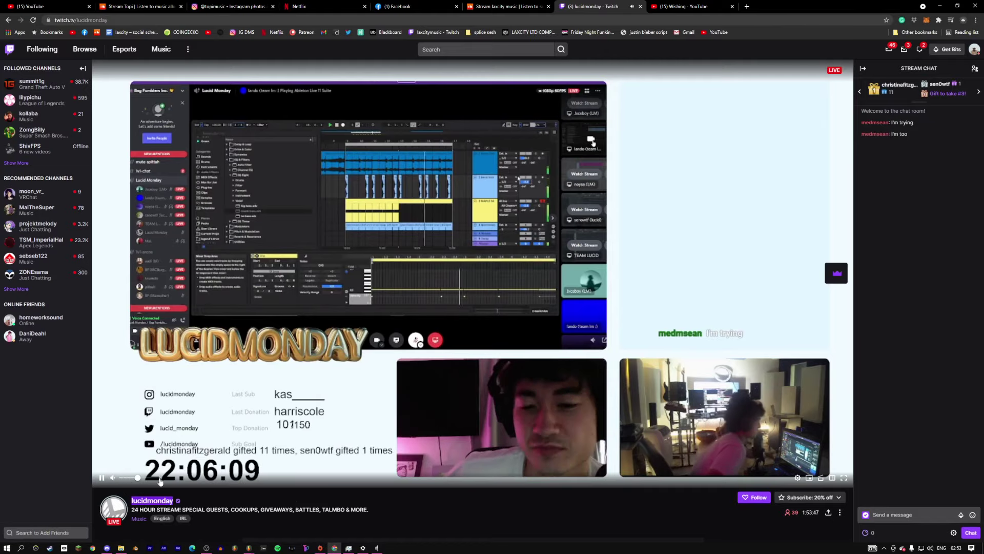
key(alt+Tab)
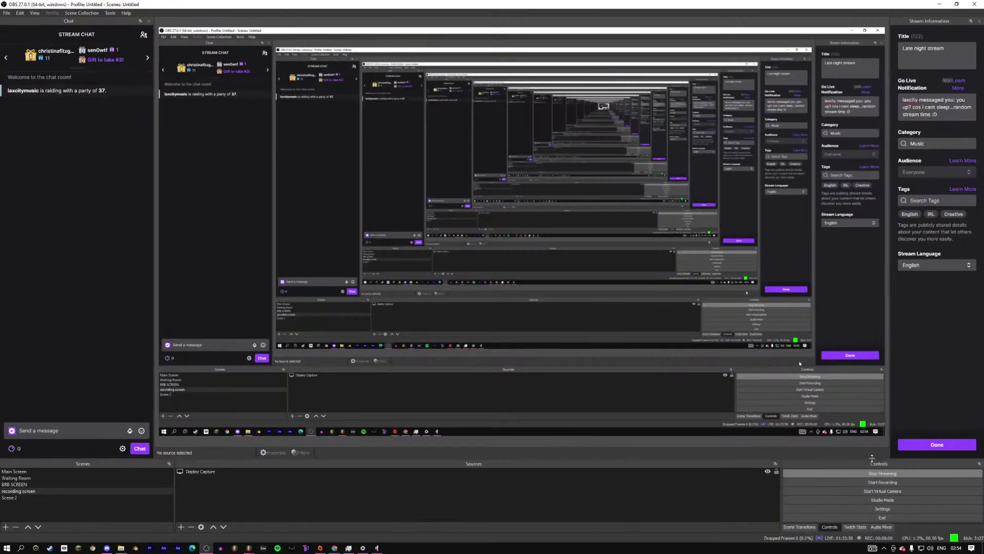